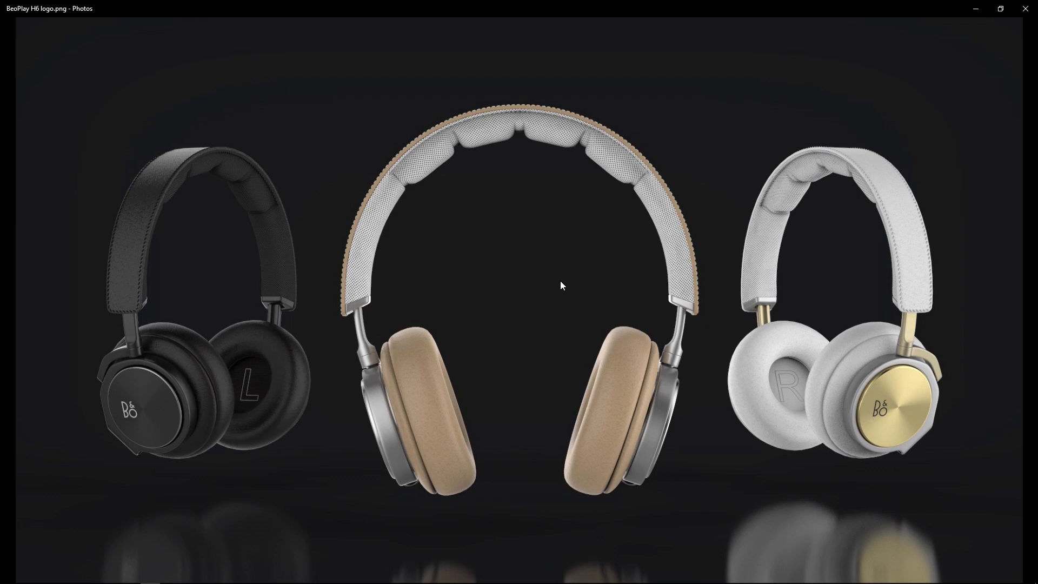
Step: Switch to the Chrome browser and review the BeoPlay H6 Headphones model page on dimensiva.com
key(alt+Tab)
key(alt+Tab)
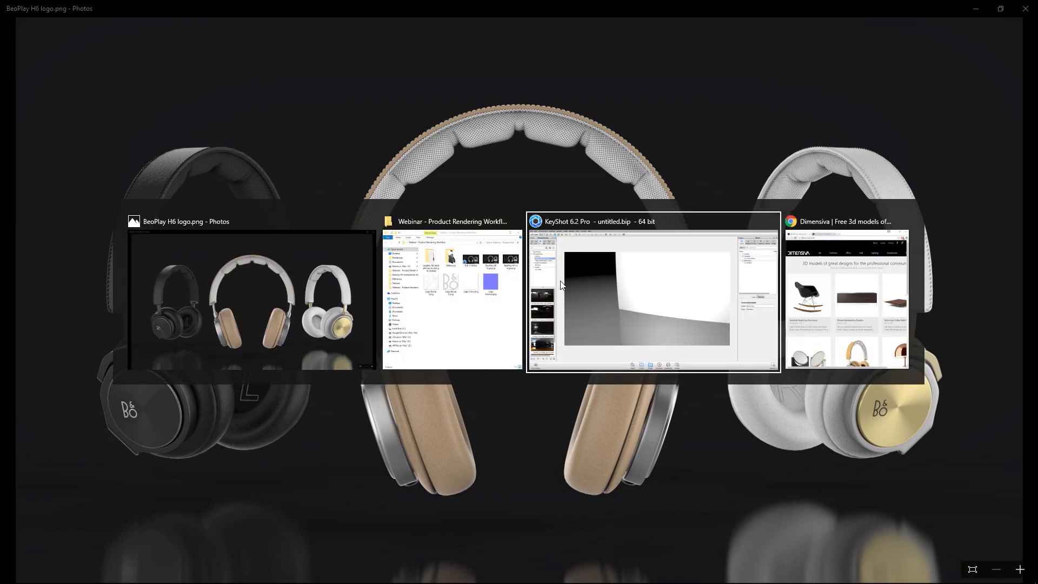
key(alt+shift+Tab)
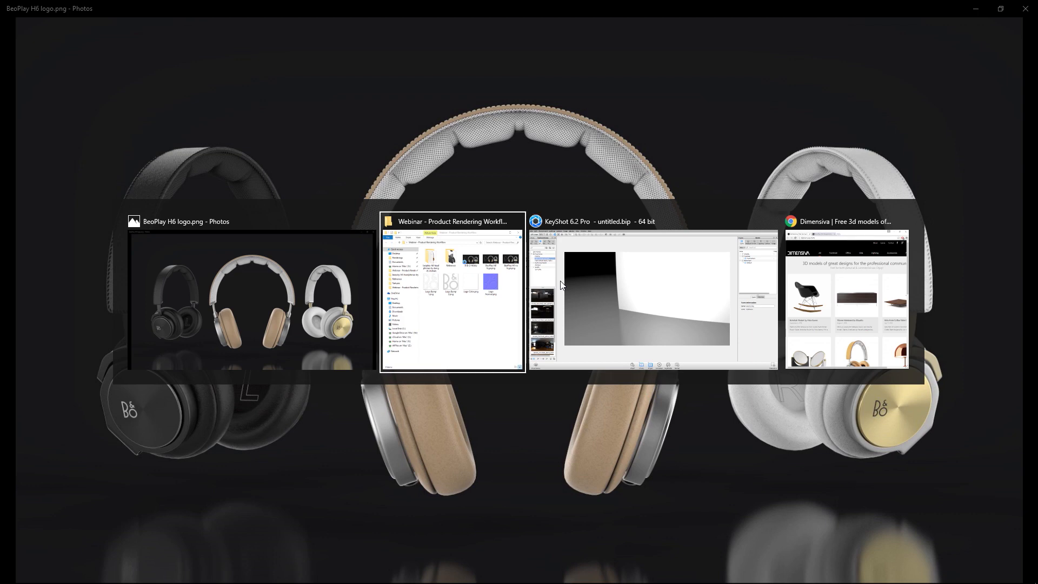
key(alt+Tab)
key(alt+Tab)
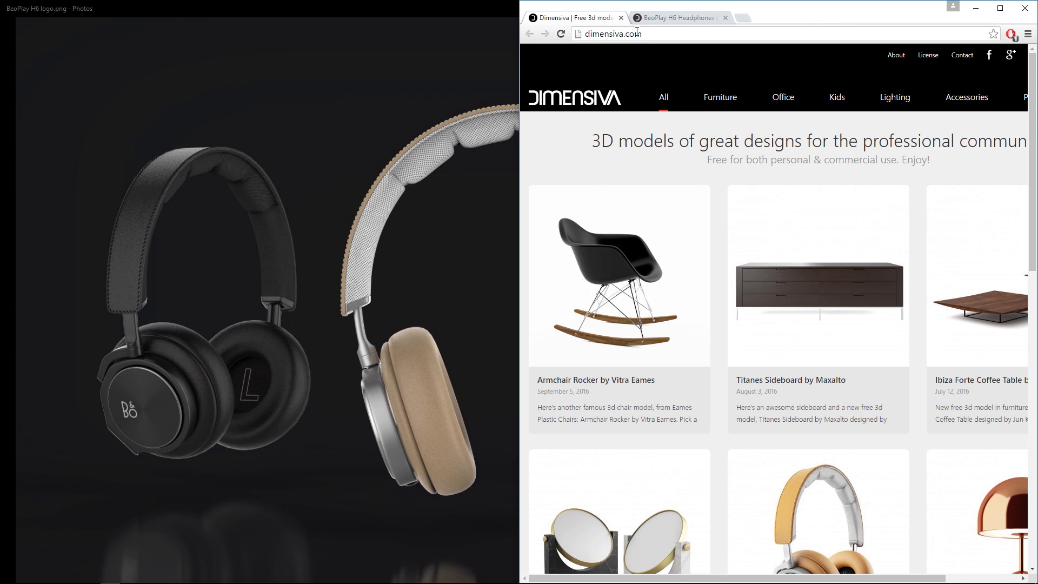
click(694, 18)
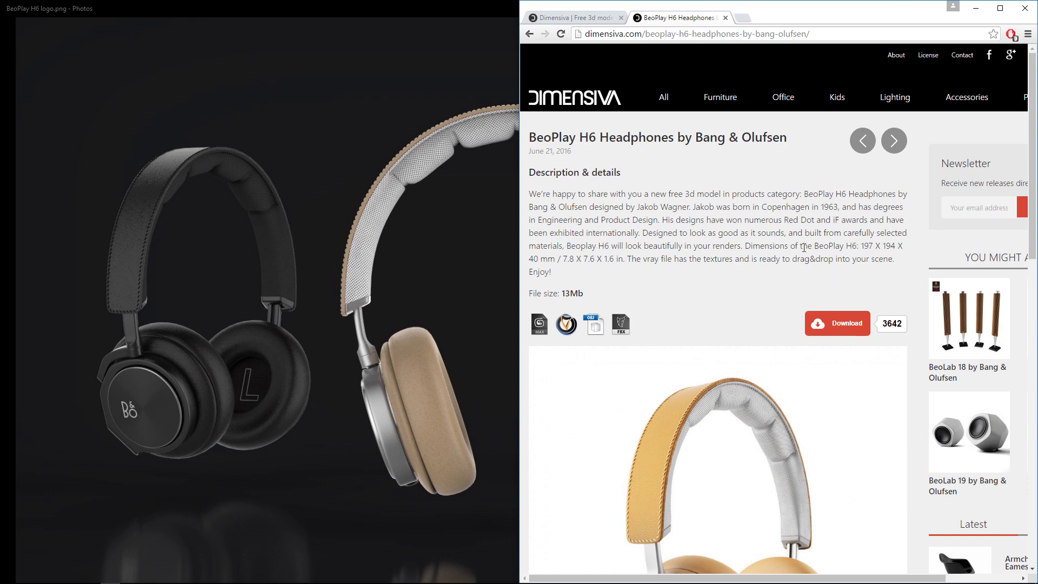
scroll(804, 248, down, 4)
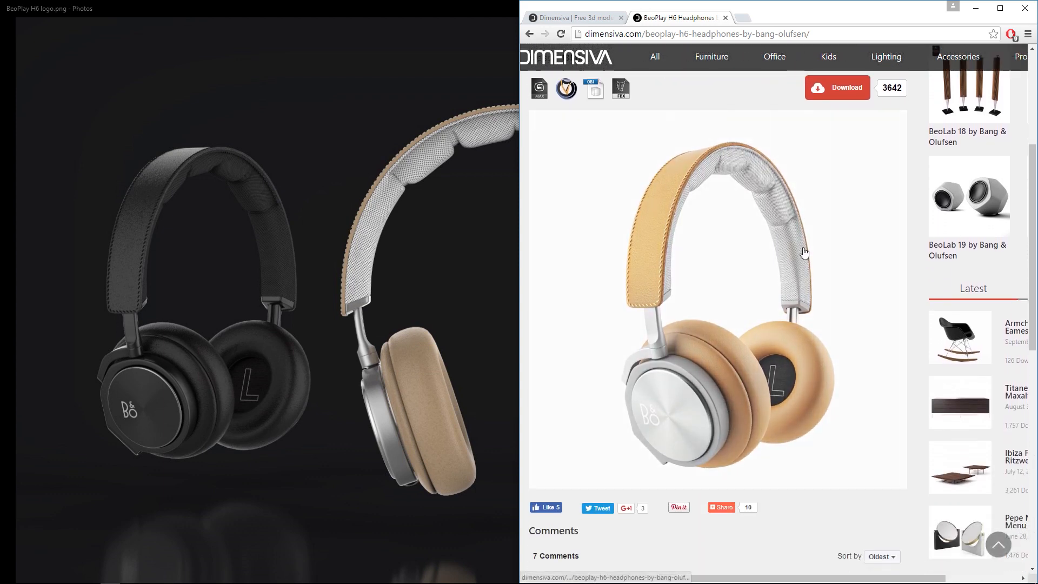
scroll(804, 252, up, 1)
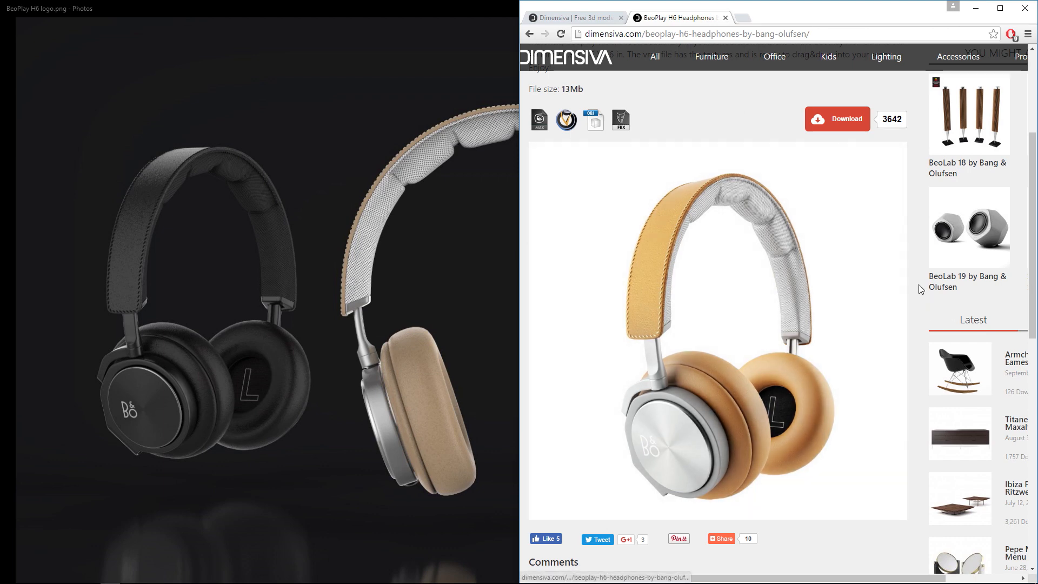
scroll(919, 285, down, 2)
scroll(921, 287, up, 3)
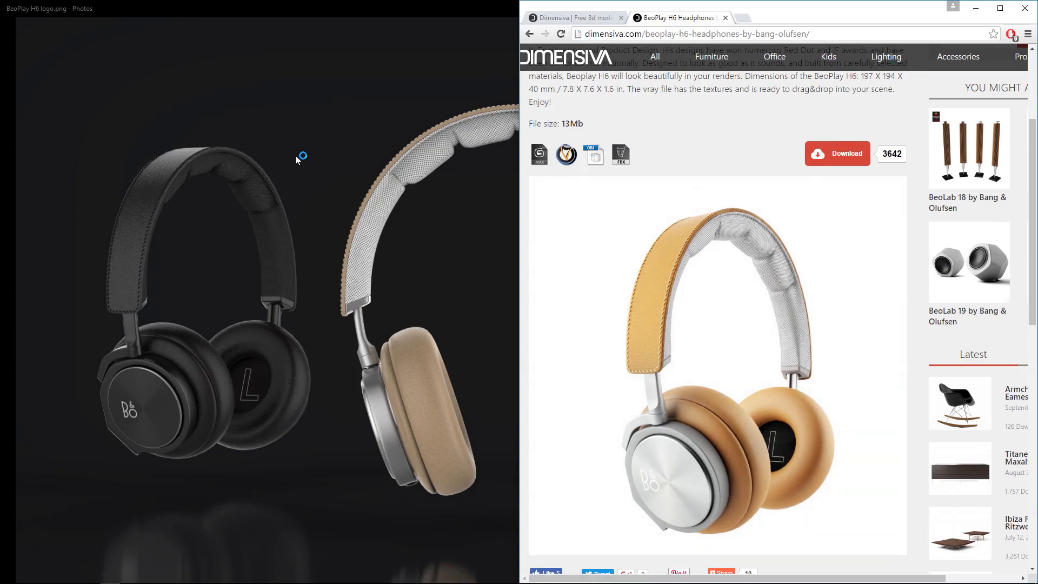
Step: Switch to File Explorer, open the downloaded beoplay-h6-headphones folder and view its JPG preview image
key(alt+Tab)
key(alt+Tab)
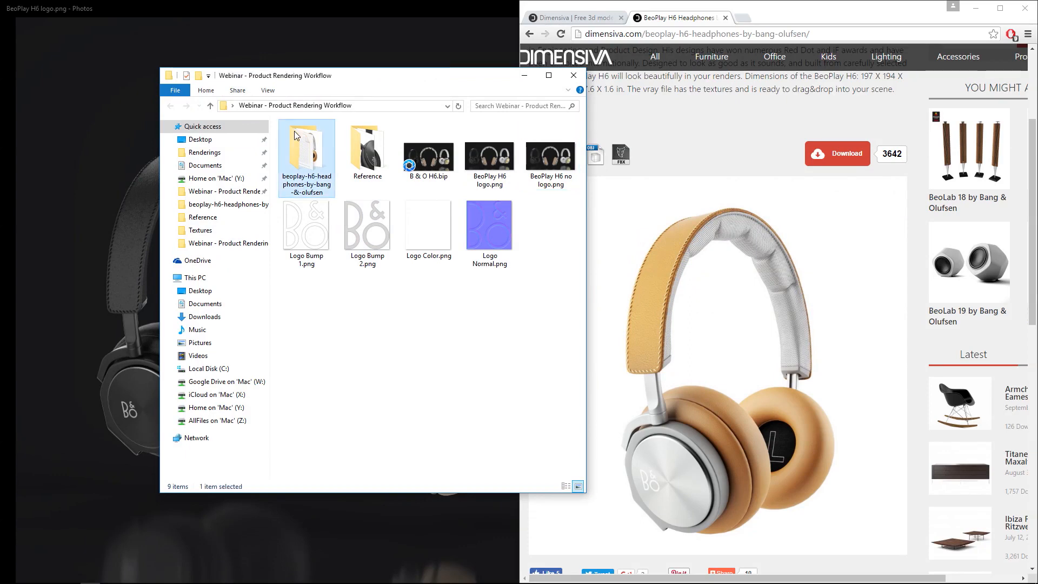
double_click(295, 136)
click(342, 150)
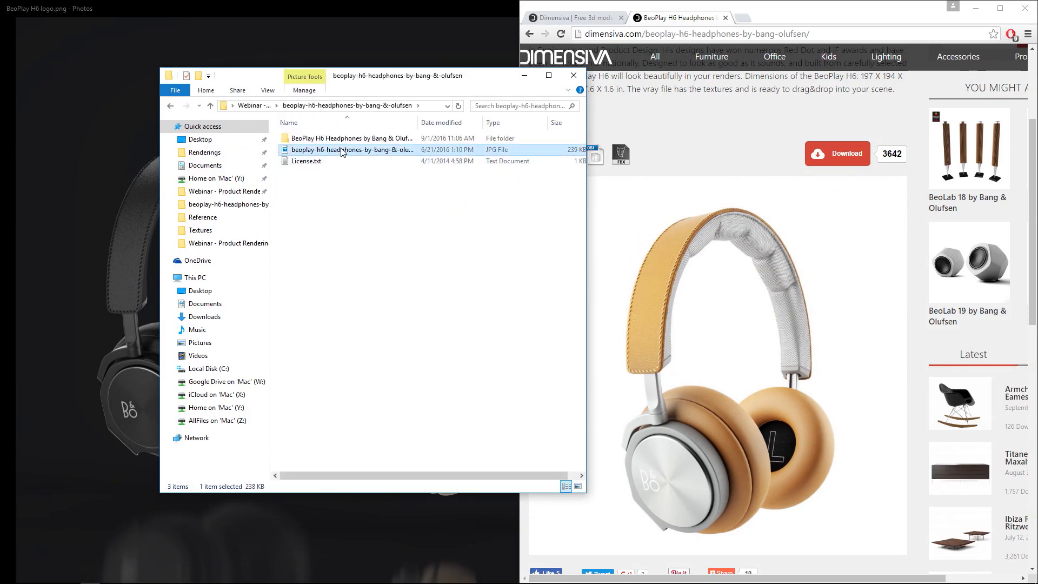
double_click(341, 151)
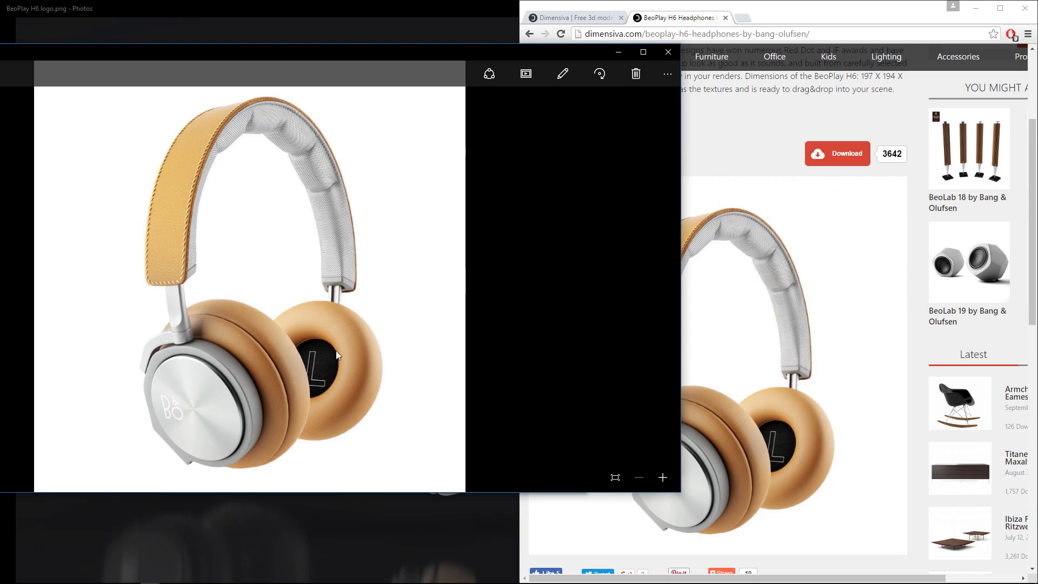
click(668, 51)
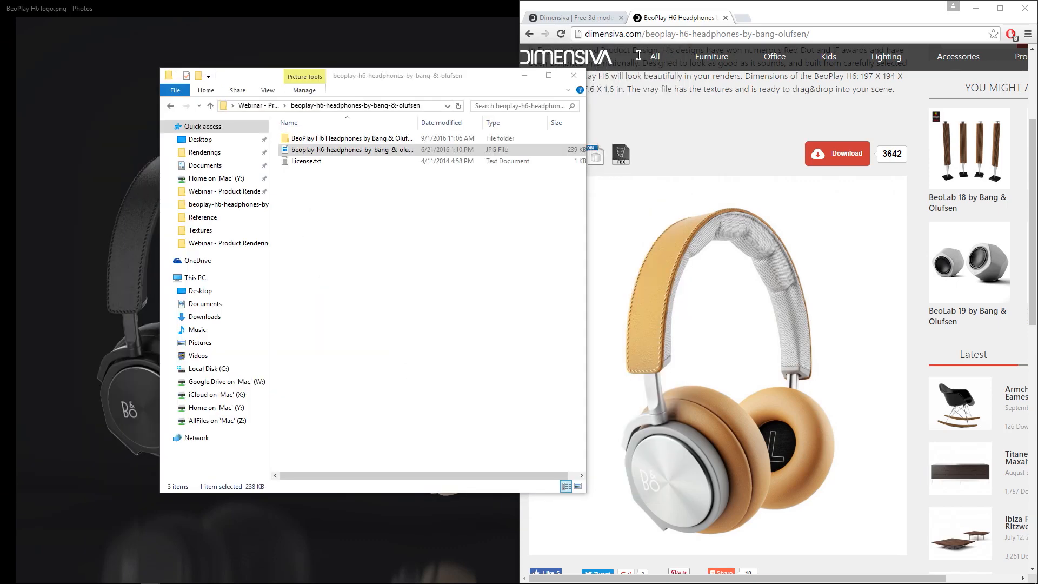
Step: Look through the BeoPlay H6 Headphones model folder and its Textures subfolder, returning to the Webinar - Product Rendering Workflow folder
double_click(298, 138)
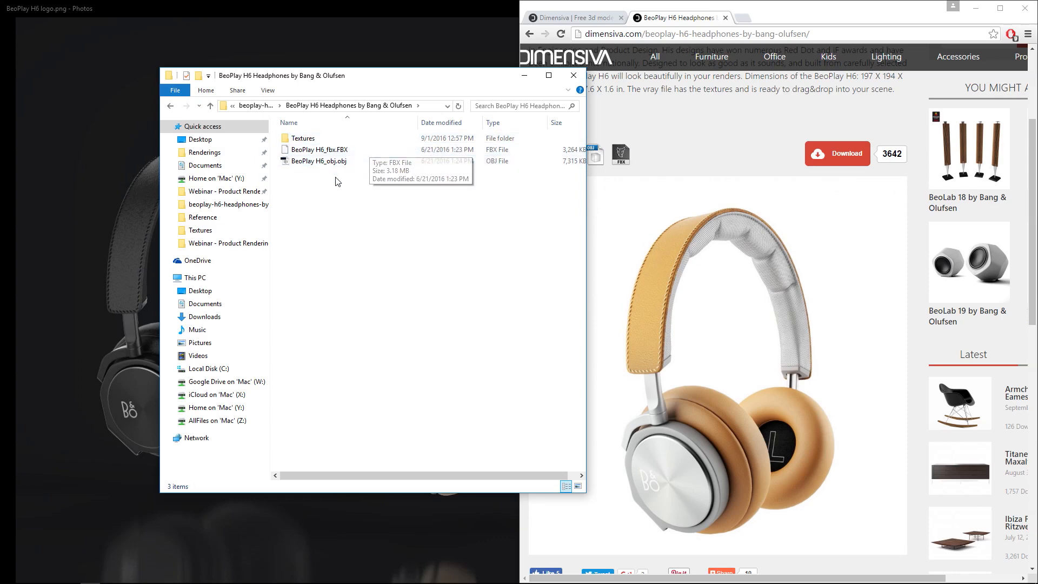
click(327, 138)
double_click(328, 138)
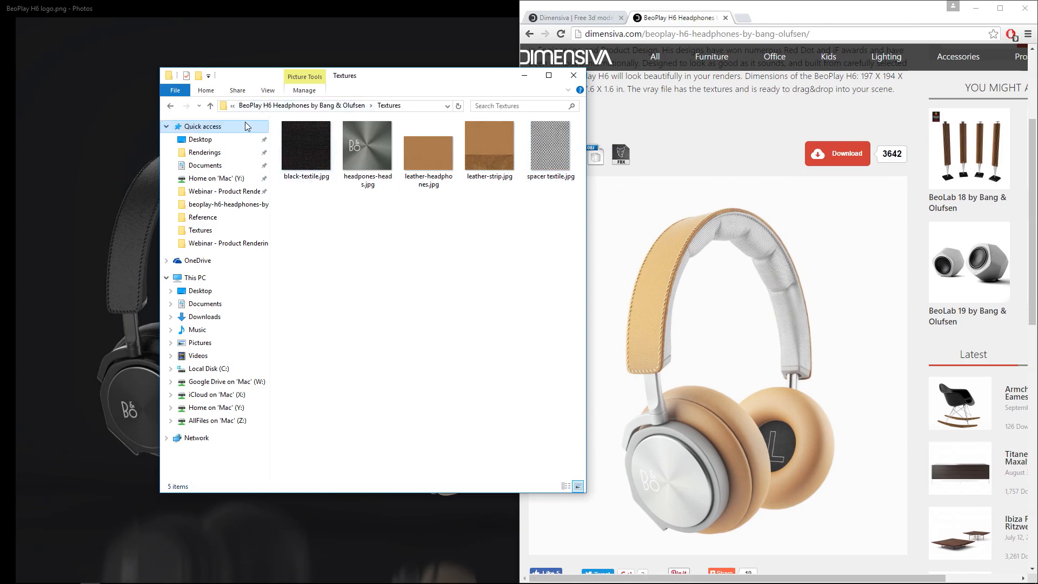
key(alt+Up)
key(alt+Up)
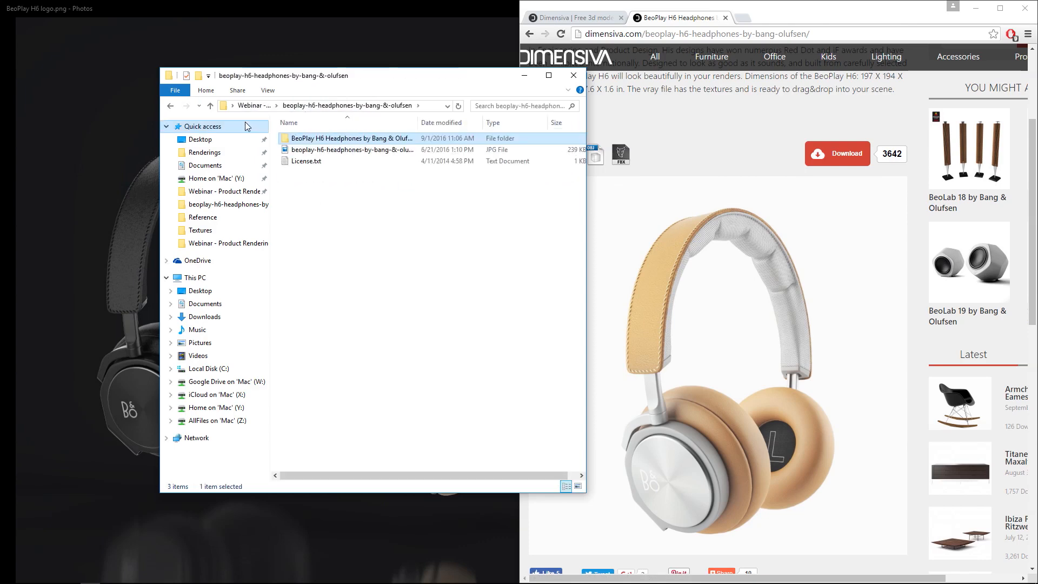
key(alt+Up)
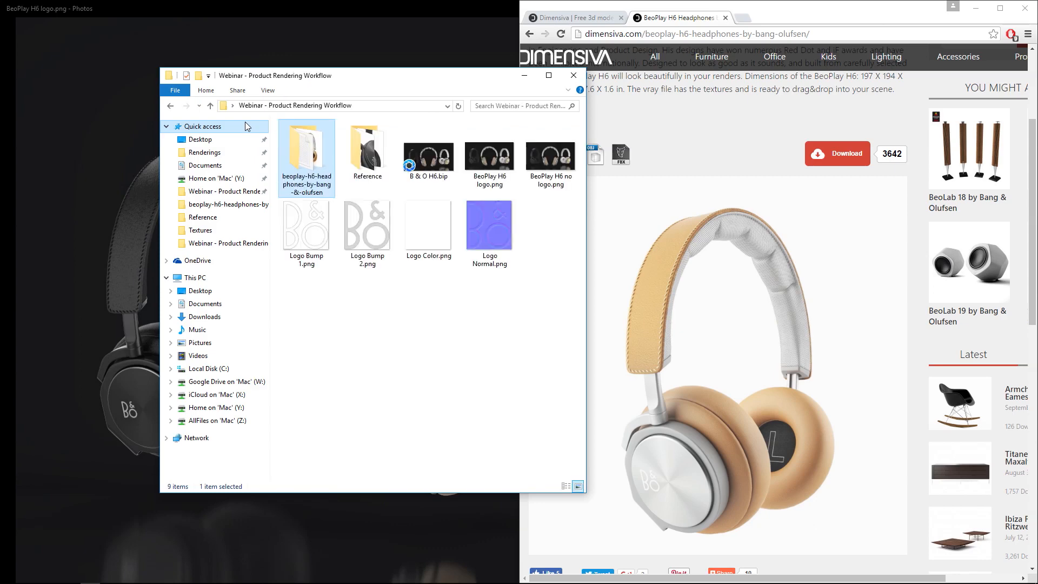
Step: Open the Reference folder and page through its headphone photos, closing the image viewer at the end
double_click(373, 148)
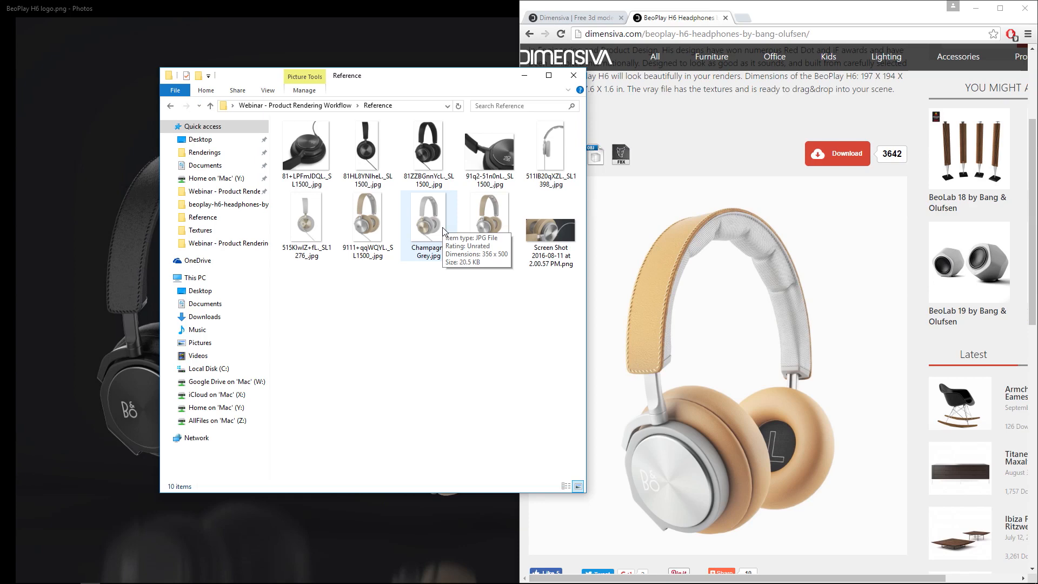
double_click(325, 145)
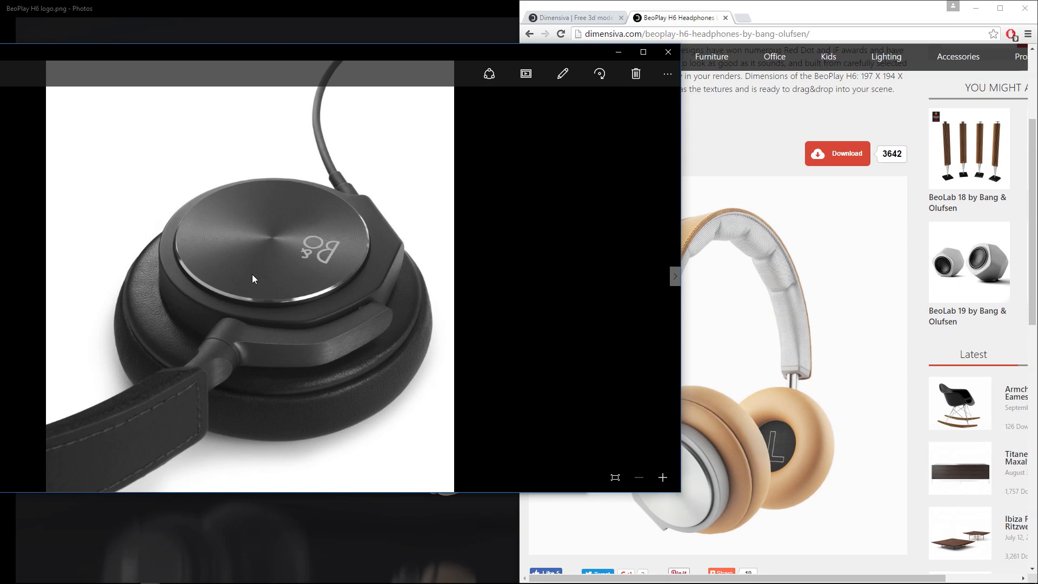
key(Right)
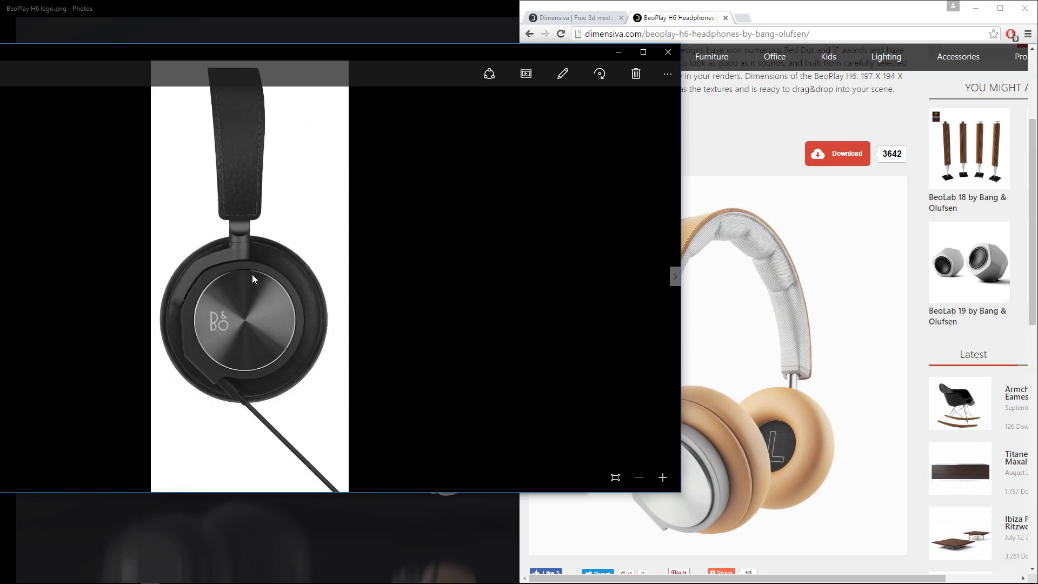
key(Right)
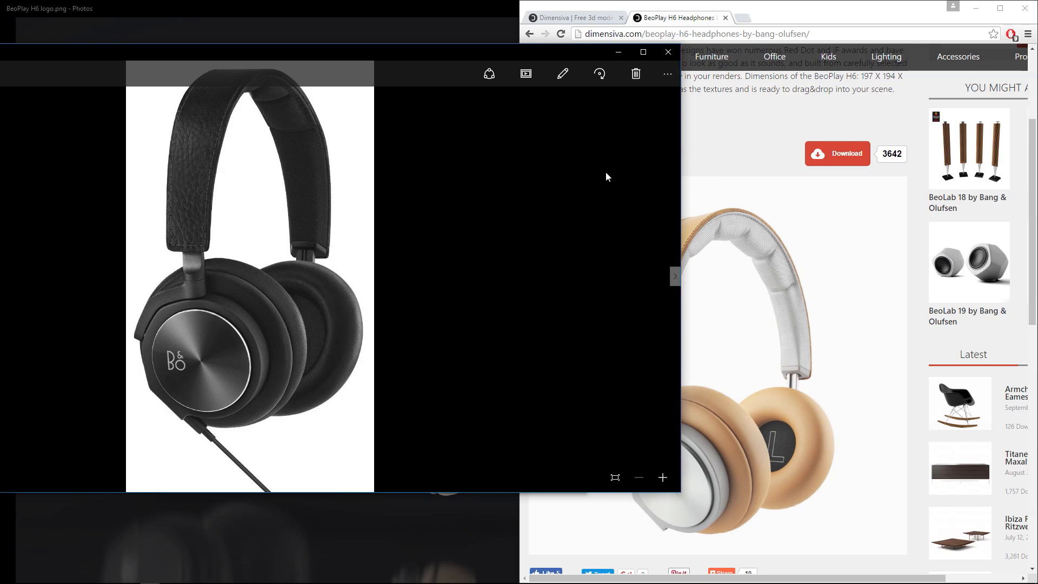
key(Right)
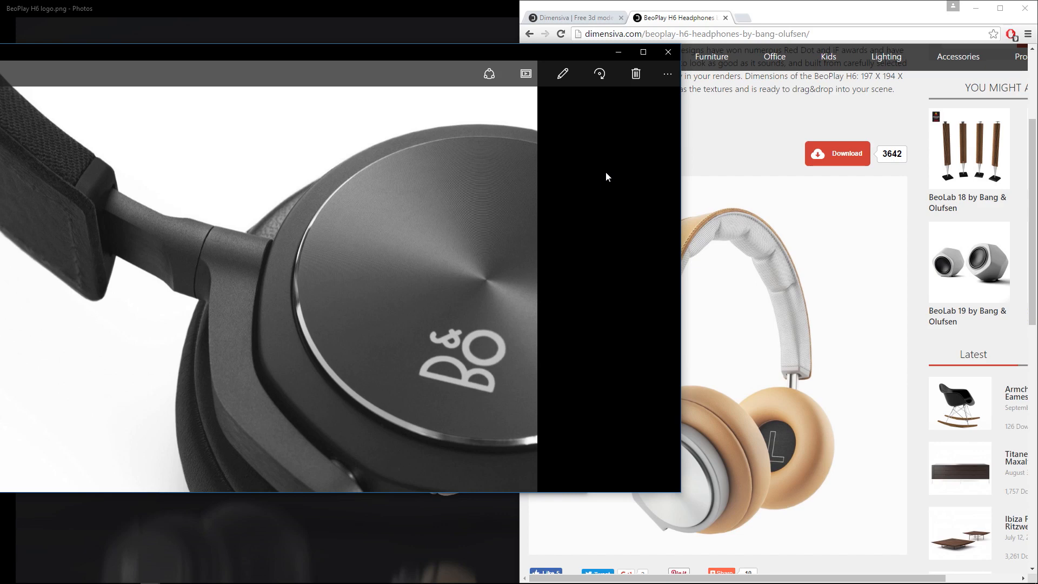
key(Right)
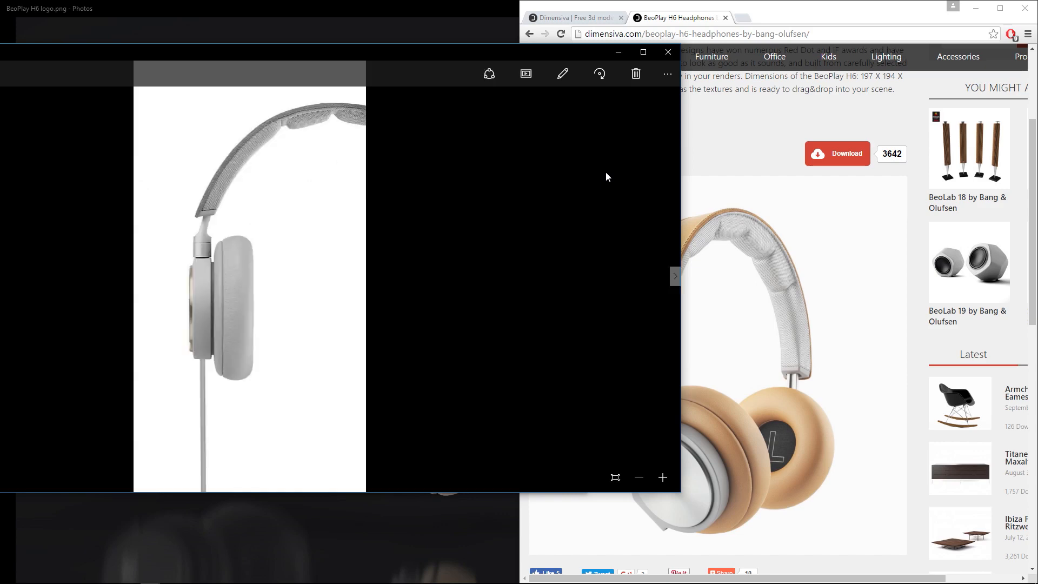
key(Right)
key(Right)
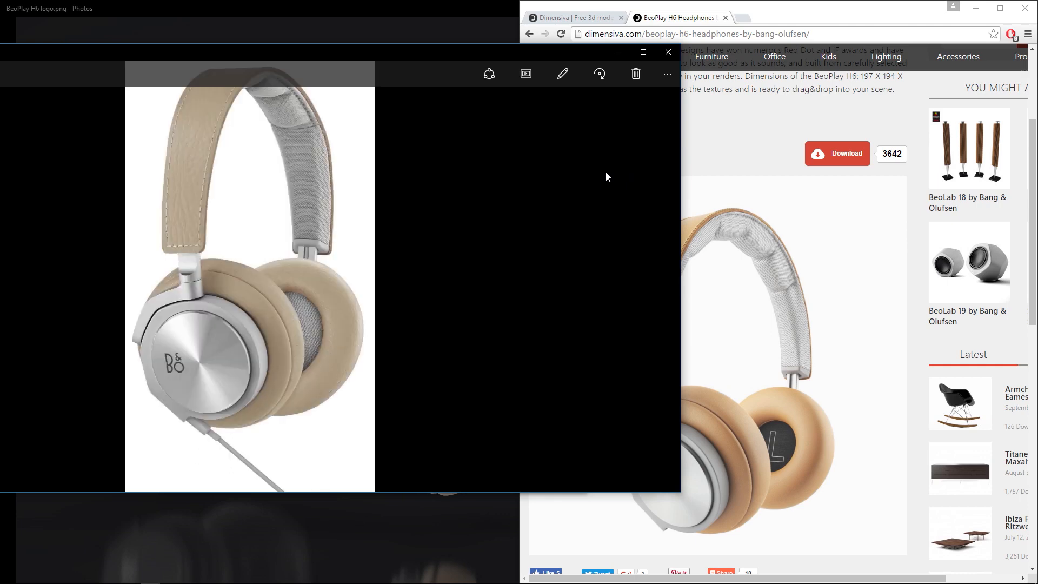
key(Right)
click(679, 54)
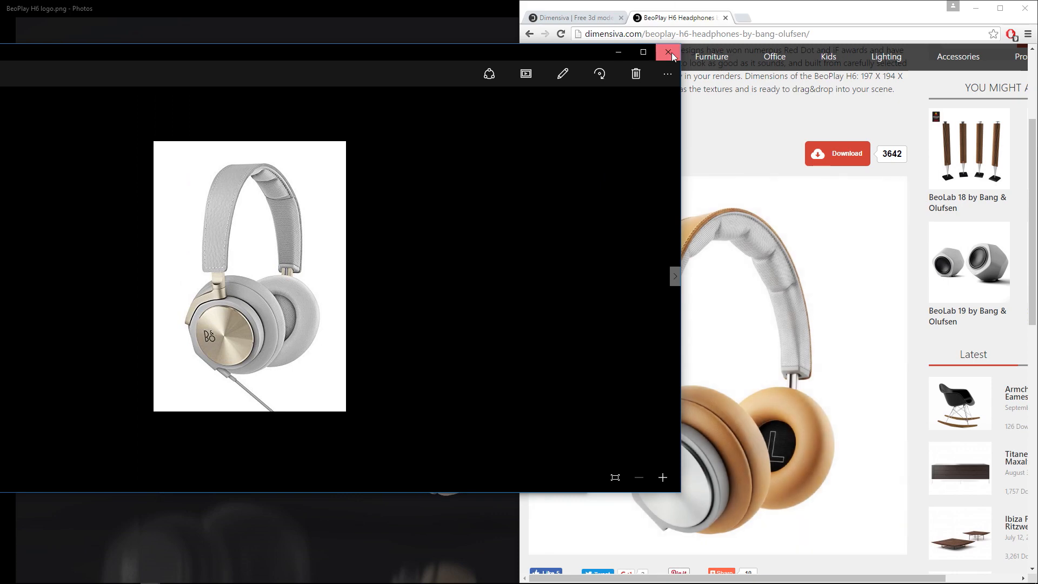
Step: Shorten the File Explorer window, move it aside and bring it in front of KeyShot
click(368, 403)
drag(352, 67, 352, 126)
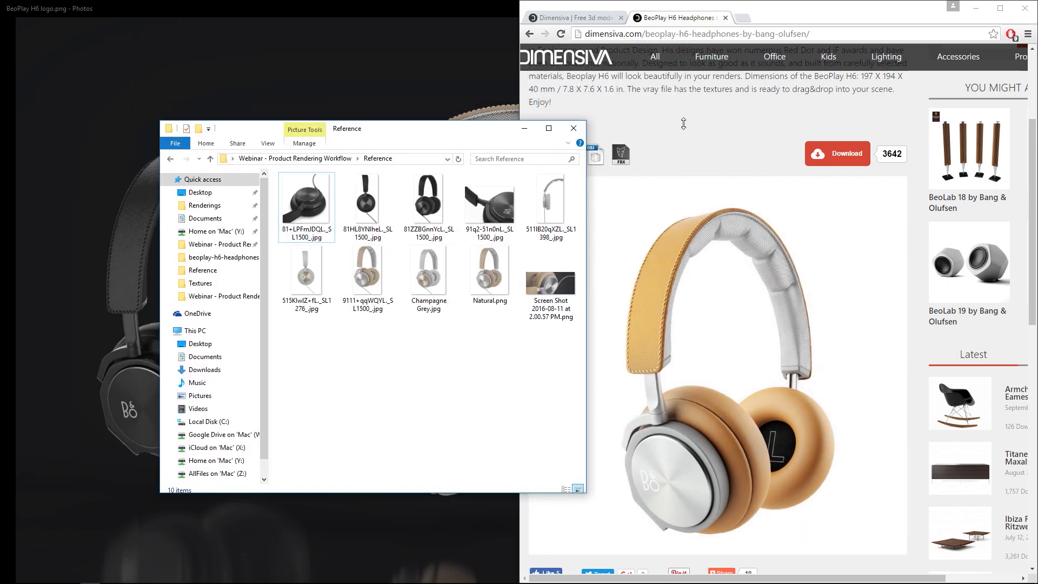
drag(436, 137, 836, 118)
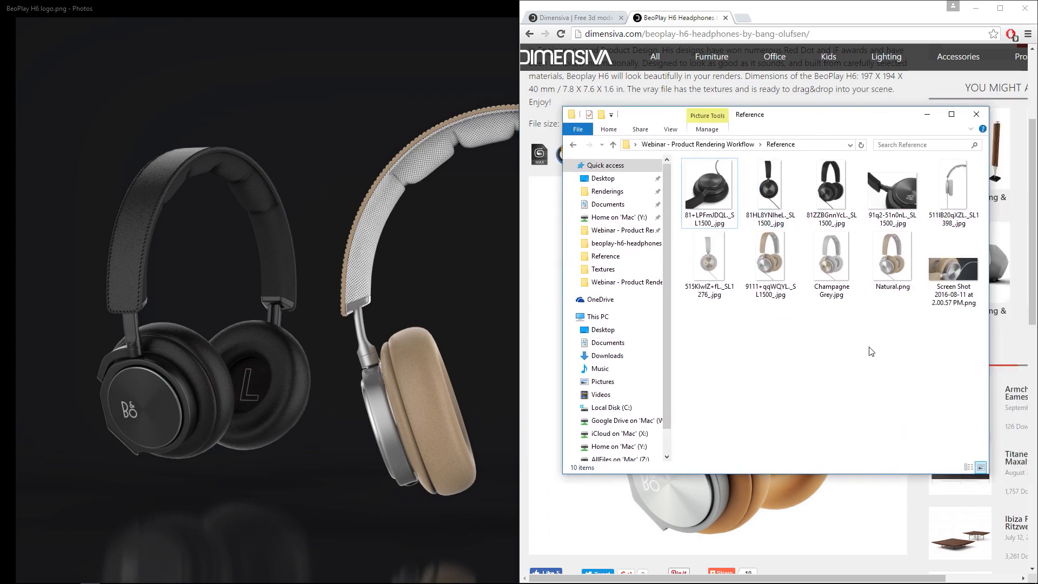
key(alt+Tab)
key(alt+Tab)
key(alt+Tab)
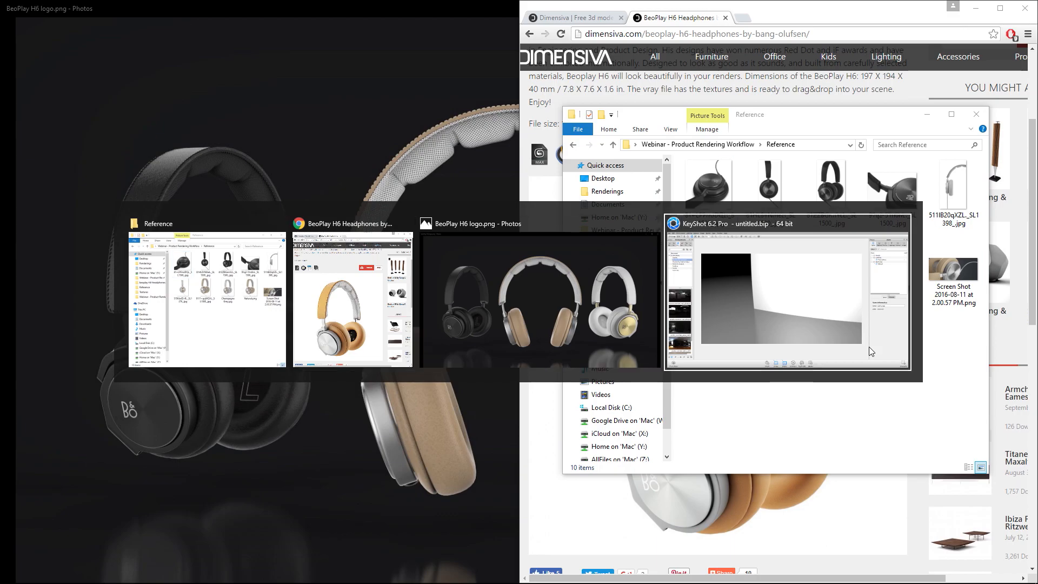
key(alt+Tab)
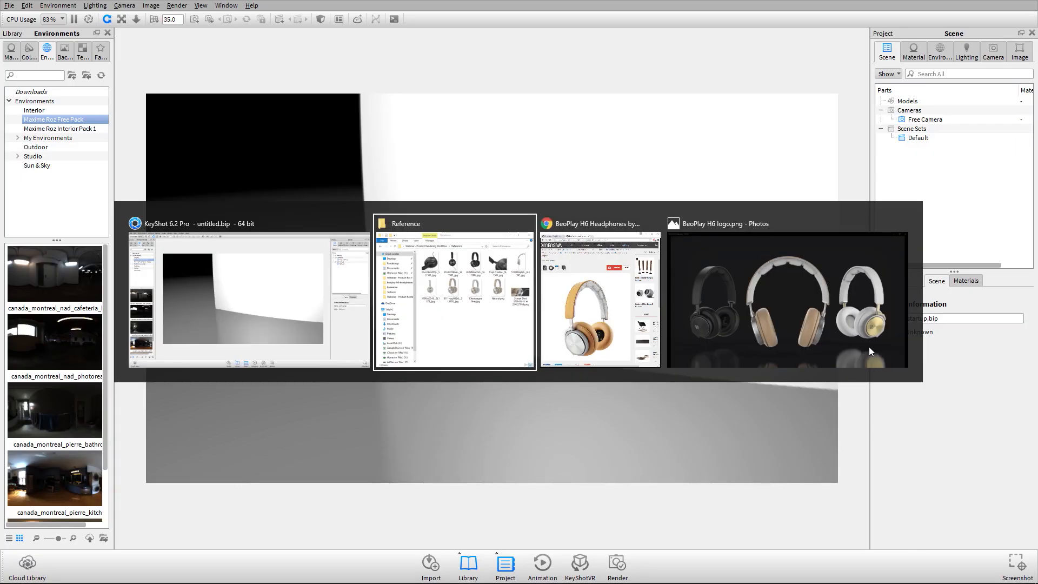
Step: Navigate from the Reference folder to the BeoPlay H6 Headphones by Bang & Olufsen folder inside the downloaded model folder
key(alt+Up)
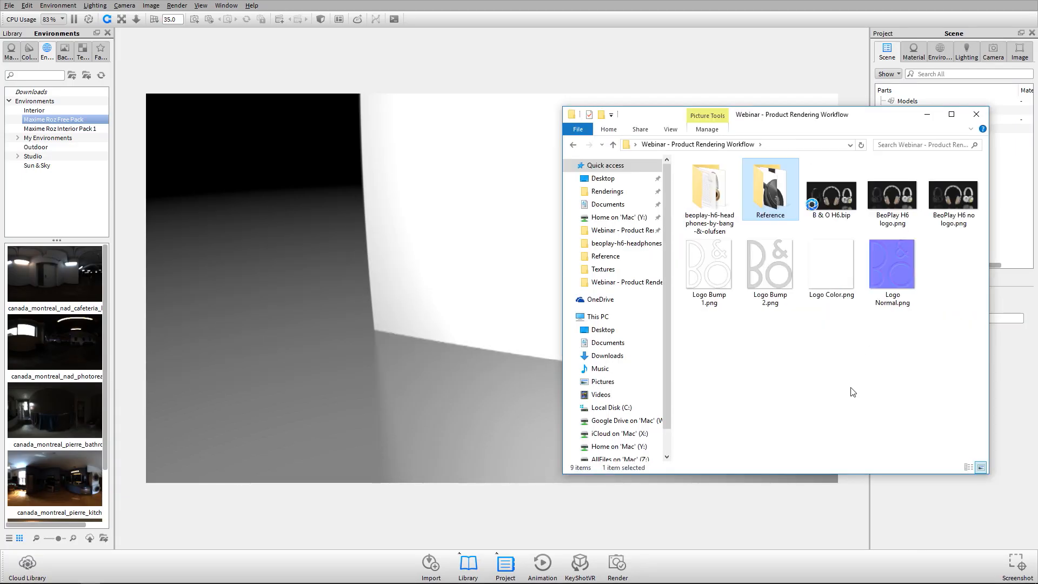
key(Left)
key(Return)
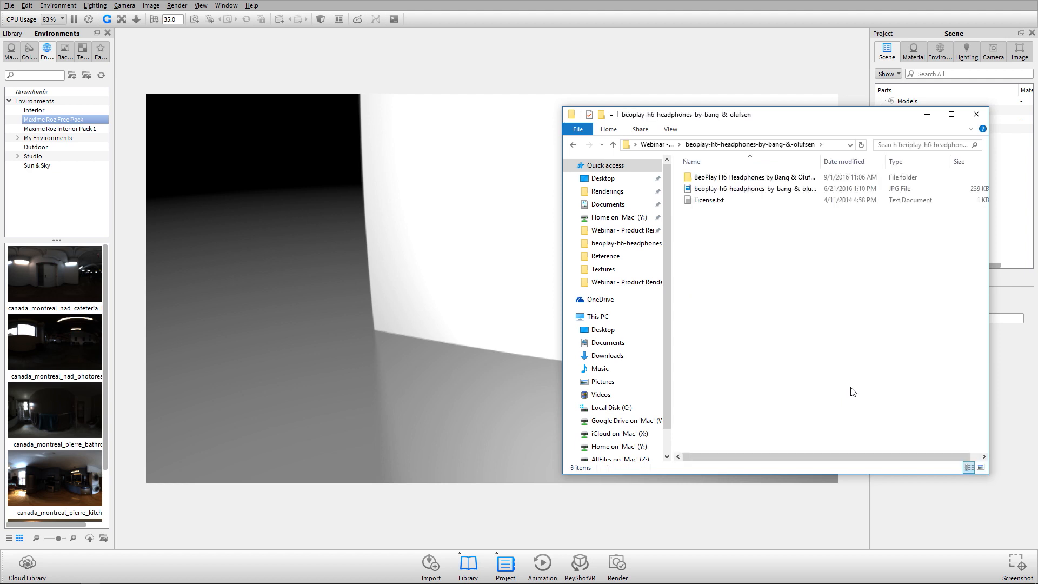
click(733, 179)
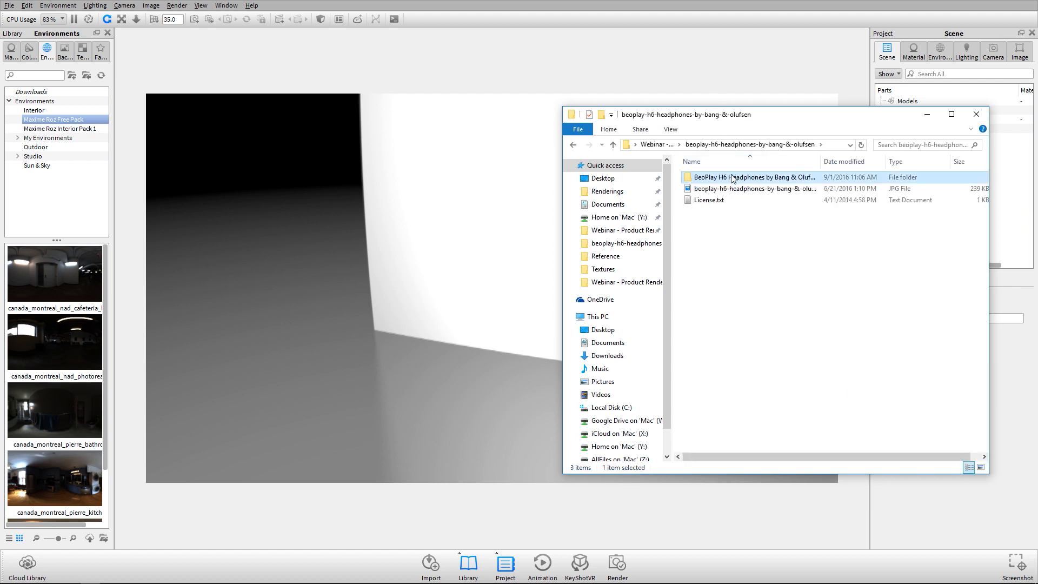
double_click(732, 178)
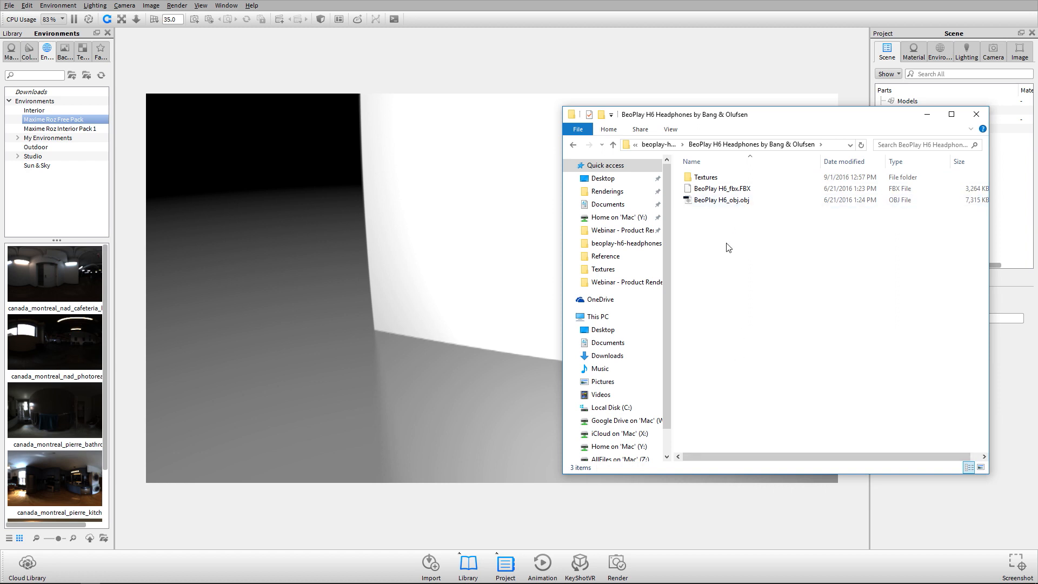
Step: Import BeoPlay H6_fbx.FBX into the KeyShot scene with the default import options
drag(723, 188, 423, 200)
click(526, 157)
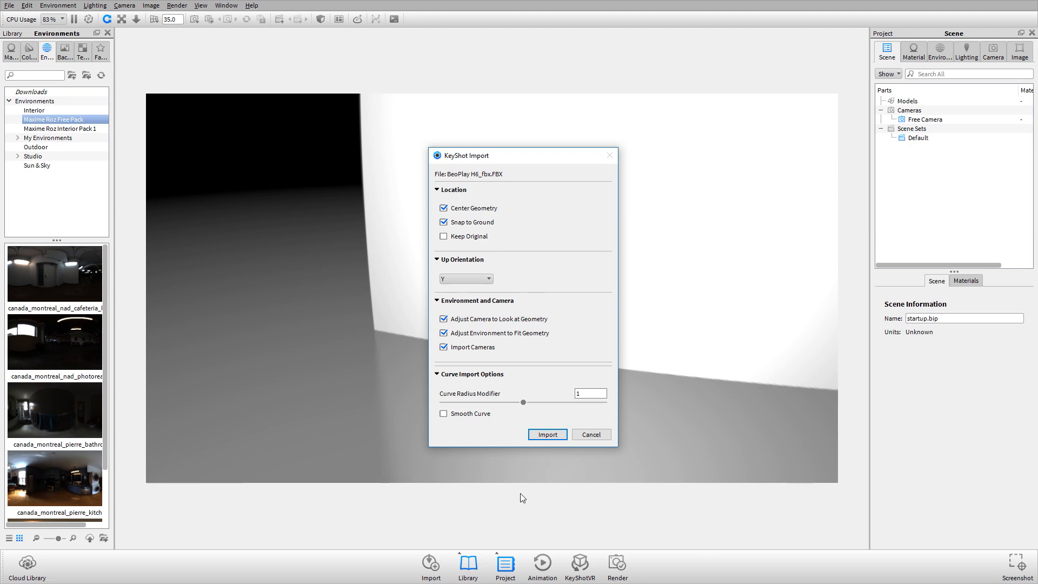
click(556, 438)
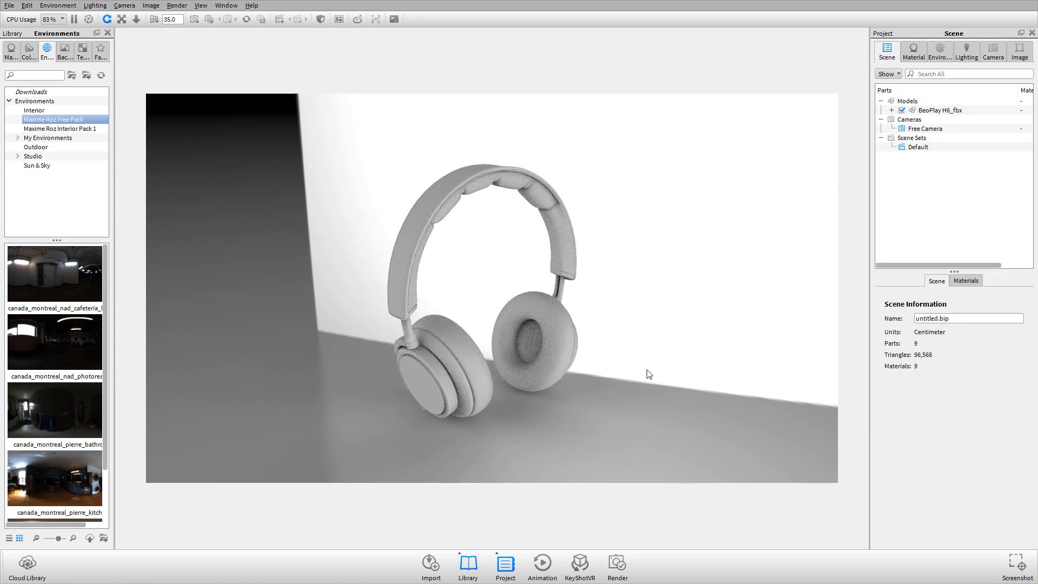
Step: Check how the headphones model is split into parts by selecting the ear cushions, several scene tree parts and the ear-cup letters
drag(673, 336, 604, 364)
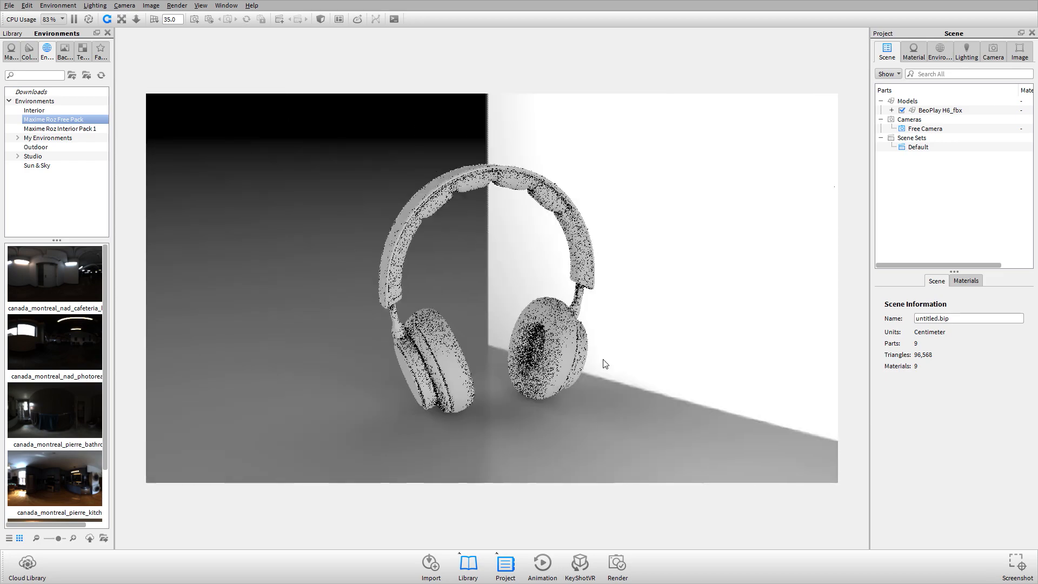
click(560, 319)
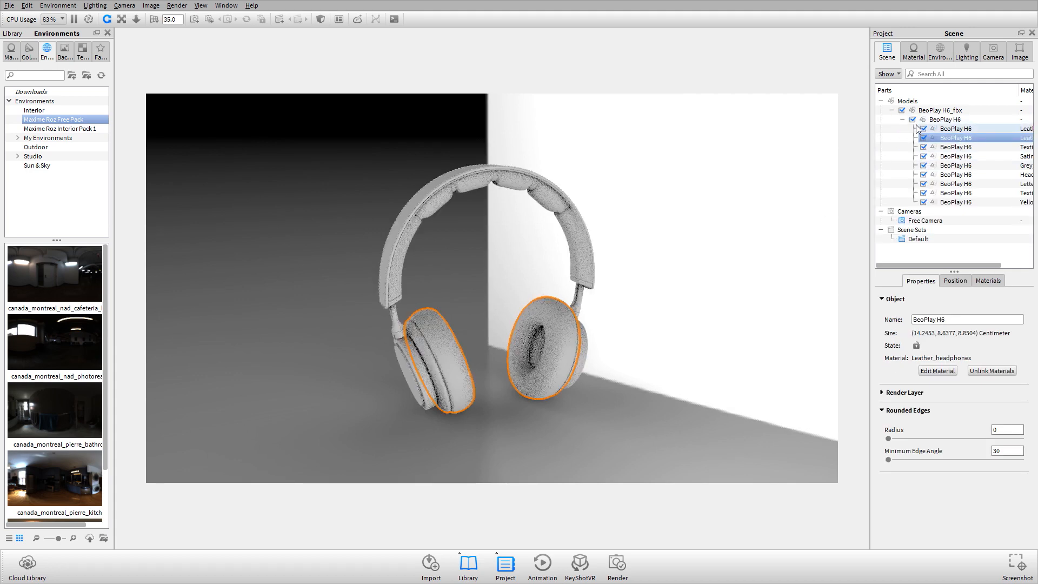
click(955, 128)
click(955, 156)
click(955, 183)
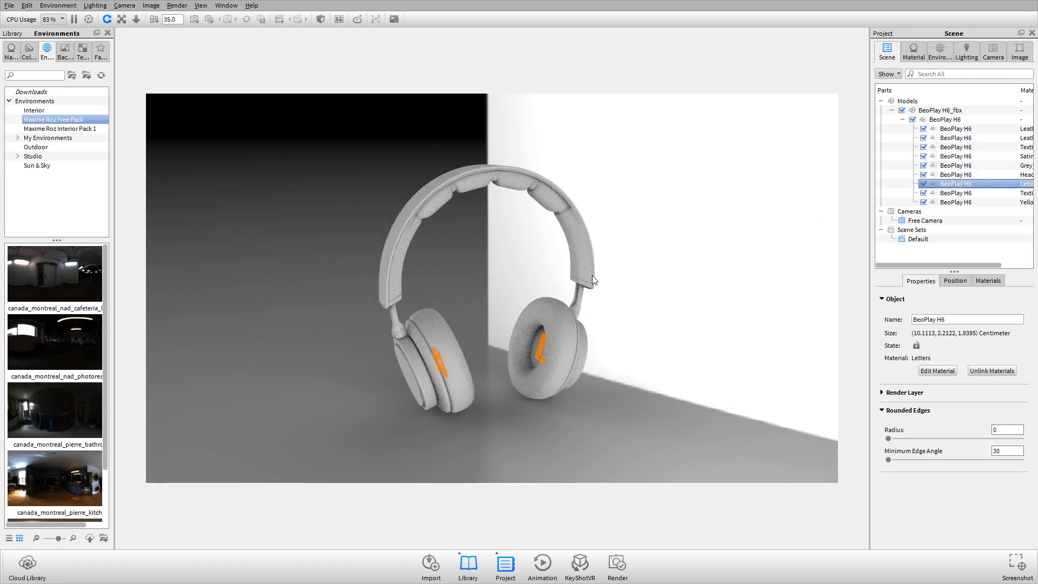
click(557, 335)
drag(553, 330, 616, 326)
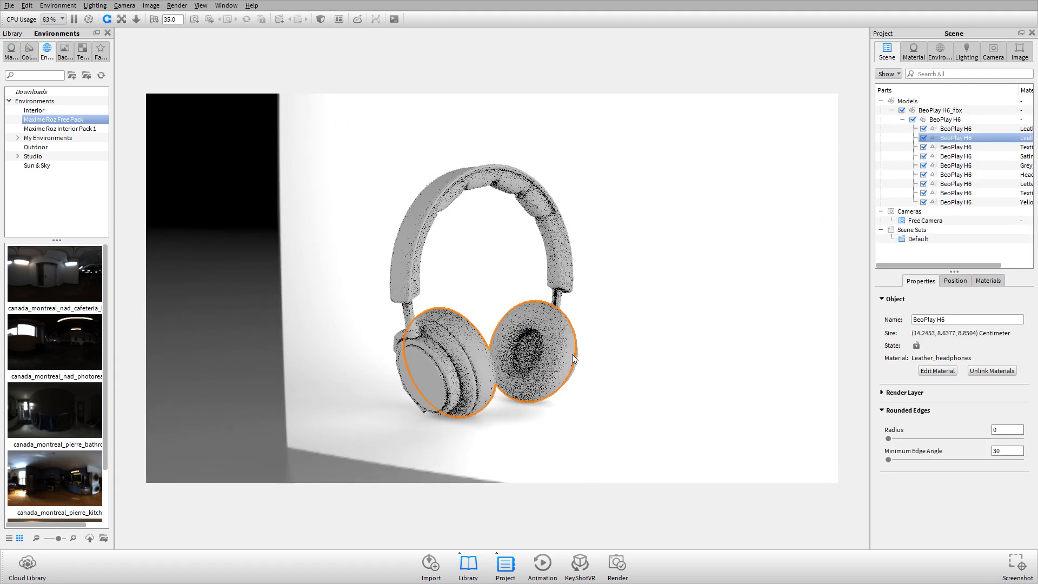
drag(566, 368, 529, 412)
scroll(530, 410, up, 3)
middle_drag(534, 400, 544, 327)
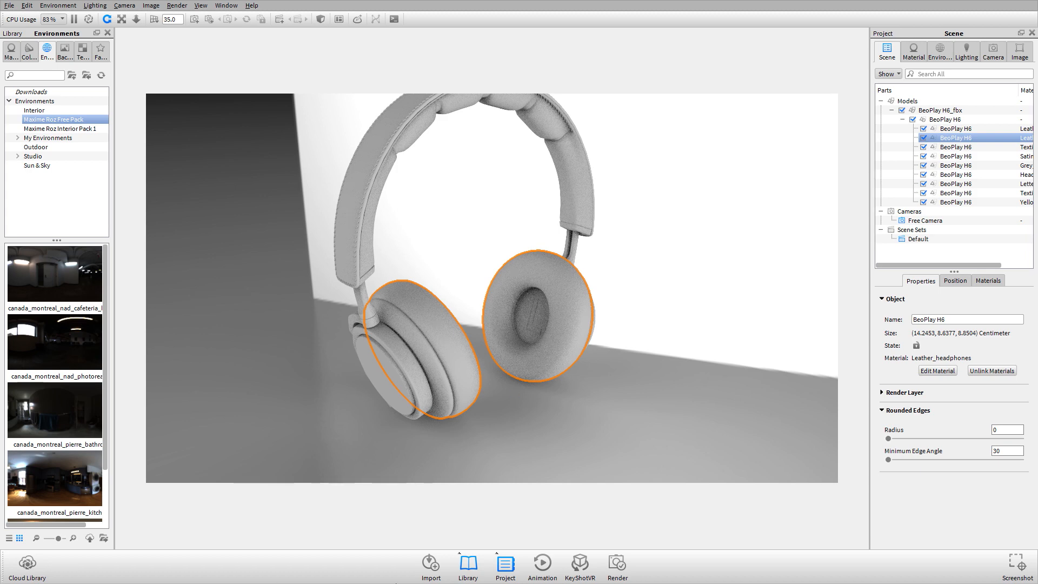
Step: Show the KeyShot hotkey list to review the camera and environment shortcuts, and hide it again
key(k)
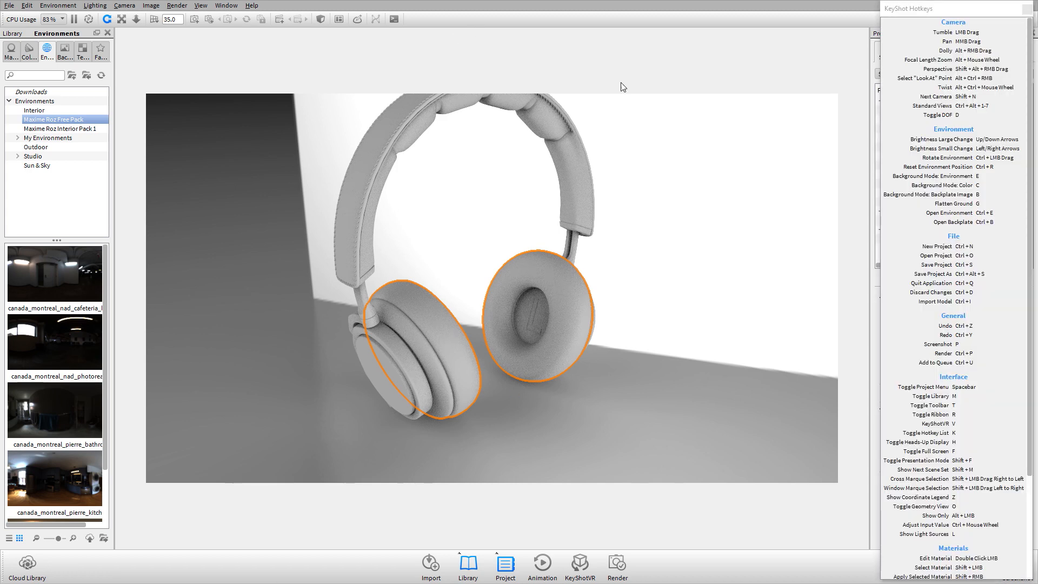
click(910, 12)
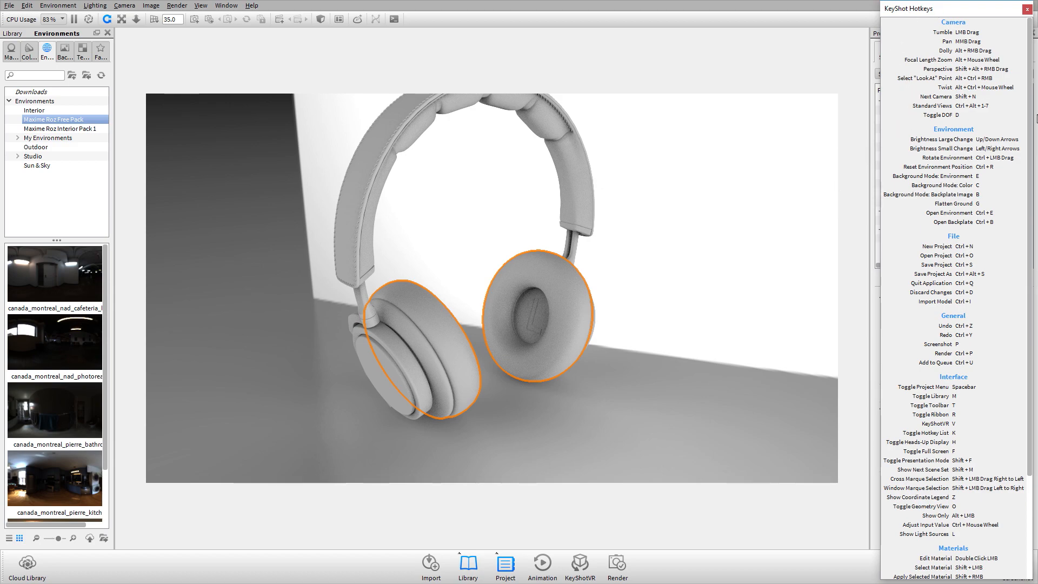
key(k)
Step: Inspect the headphones from several angles and select the outer ear-cup covers to identify that part
drag(592, 306, 528, 276)
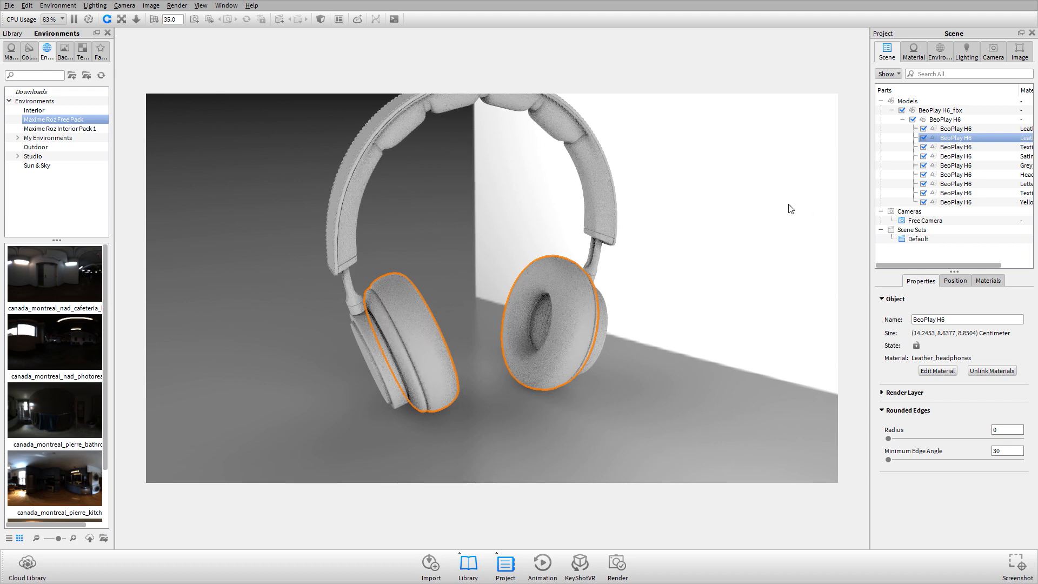
click(730, 227)
drag(730, 227, 638, 260)
click(553, 280)
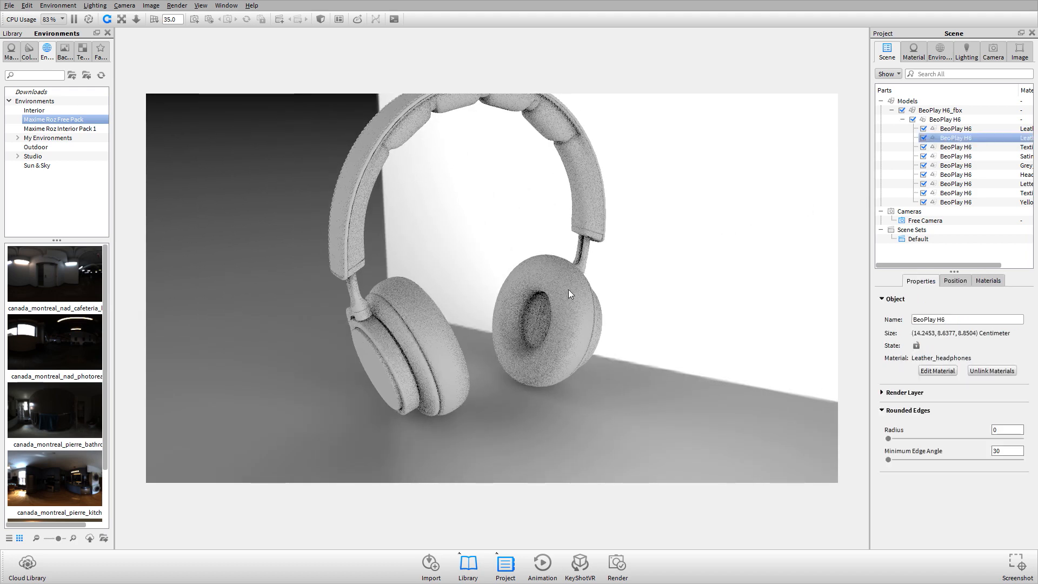
drag(559, 340, 599, 340)
click(600, 341)
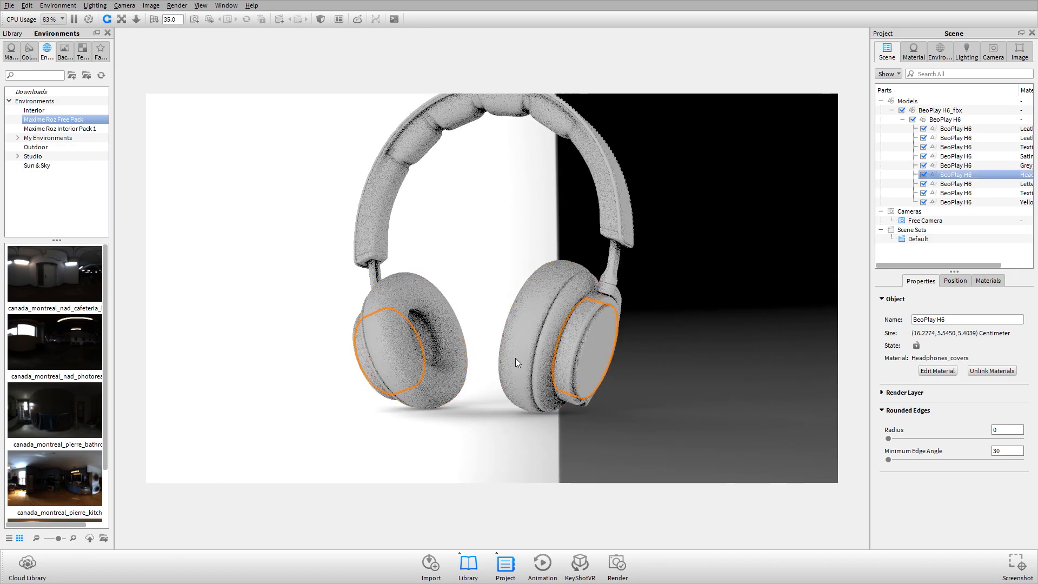
drag(514, 358, 362, 372)
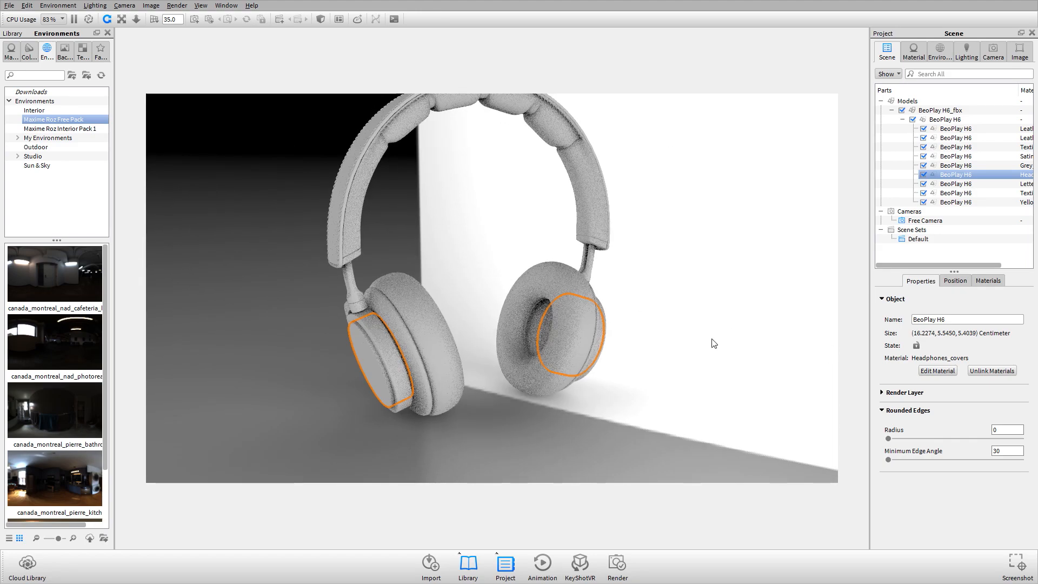
drag(712, 343, 644, 378)
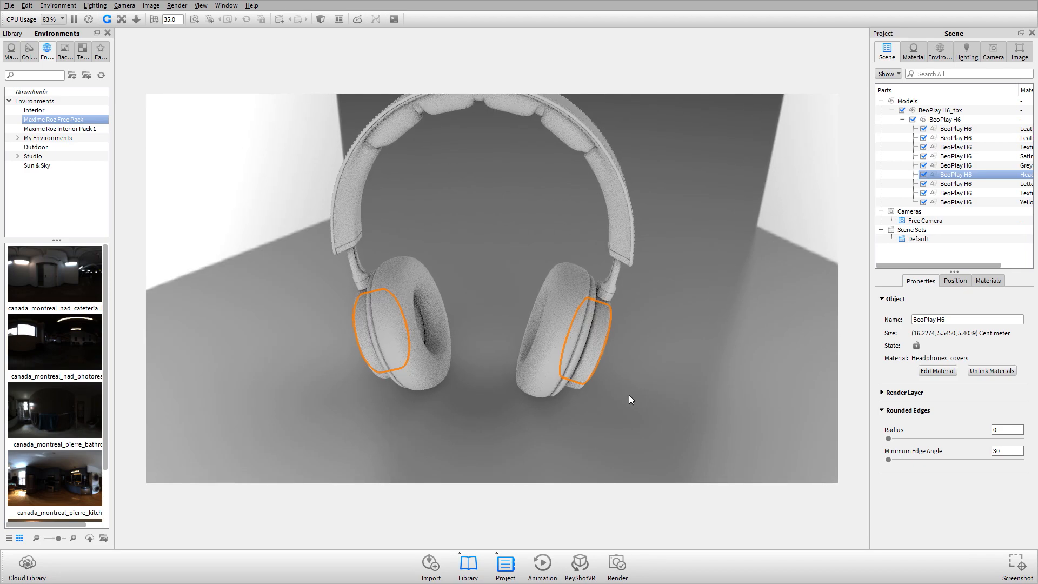
Step: Turn on Performance Mode for faster scene navigation and deselect the ear-cup covers
key(alt+p)
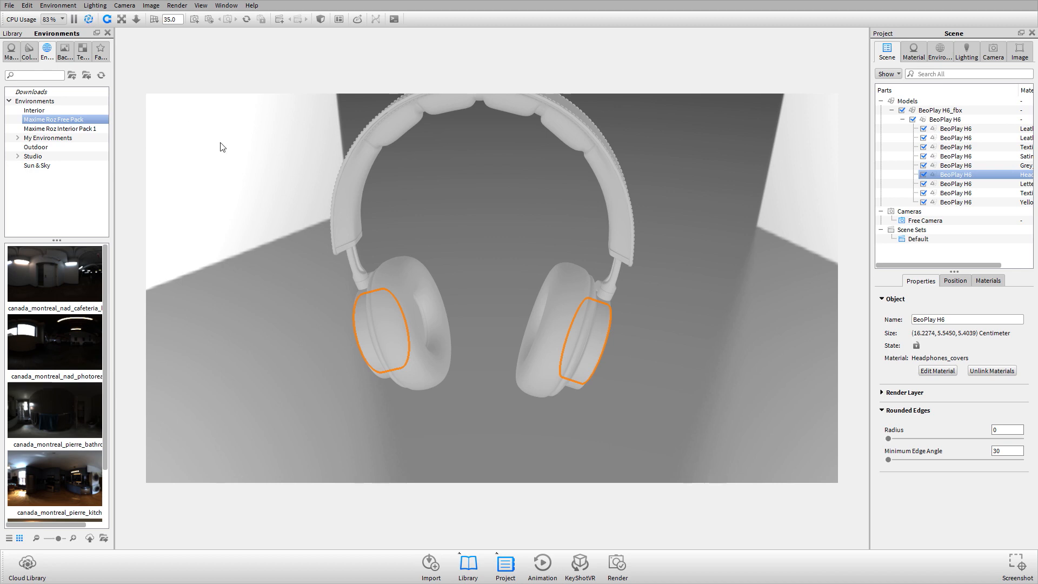
click(619, 313)
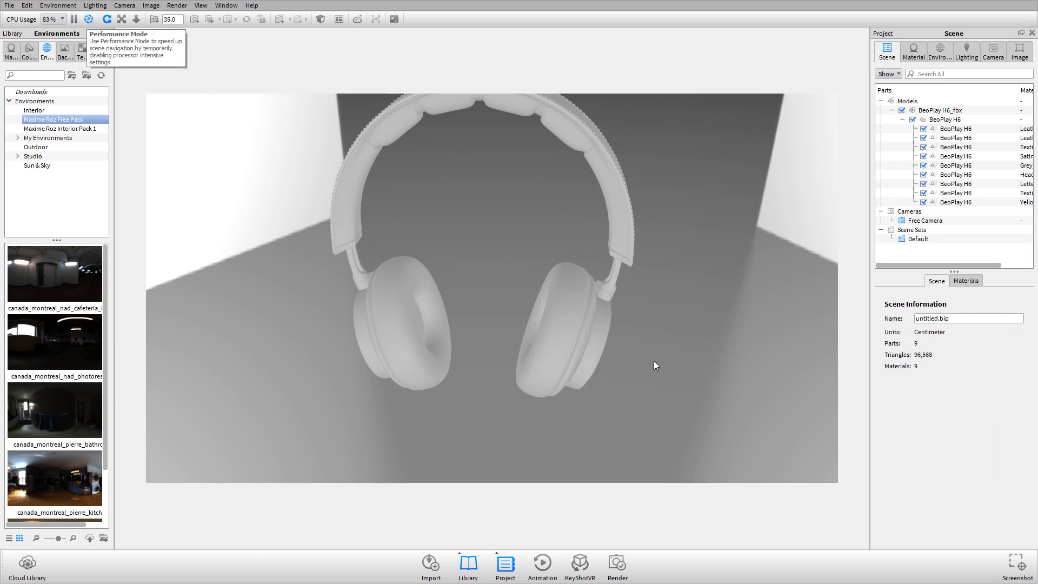
drag(670, 312, 545, 364)
drag(473, 360, 390, 277)
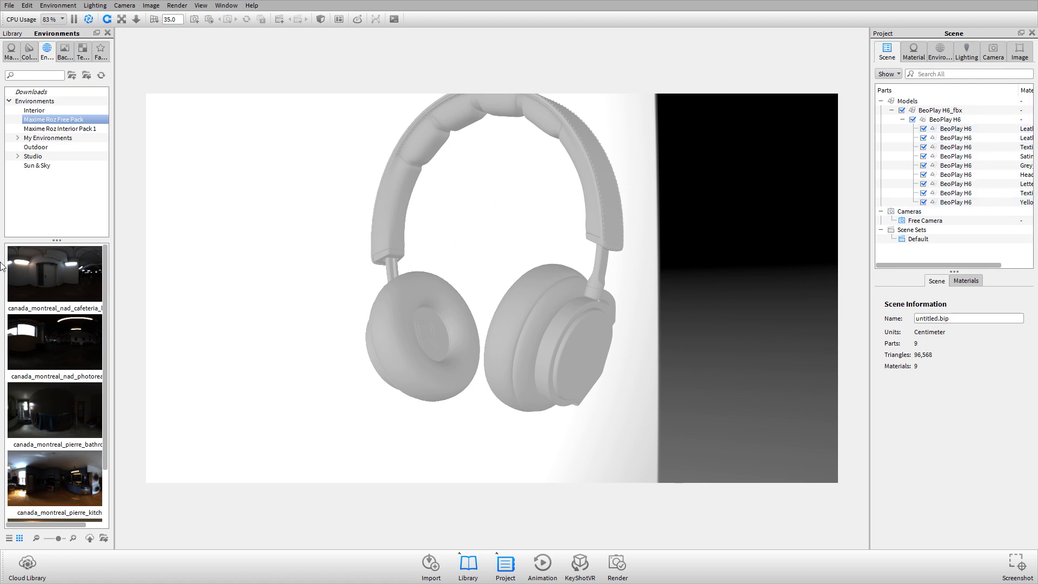
Step: Set the diffuse color of the headband's Leather_strip material to red with hue 359°, saturation 85% and value 100%, and return to the scene tree
click(11, 52)
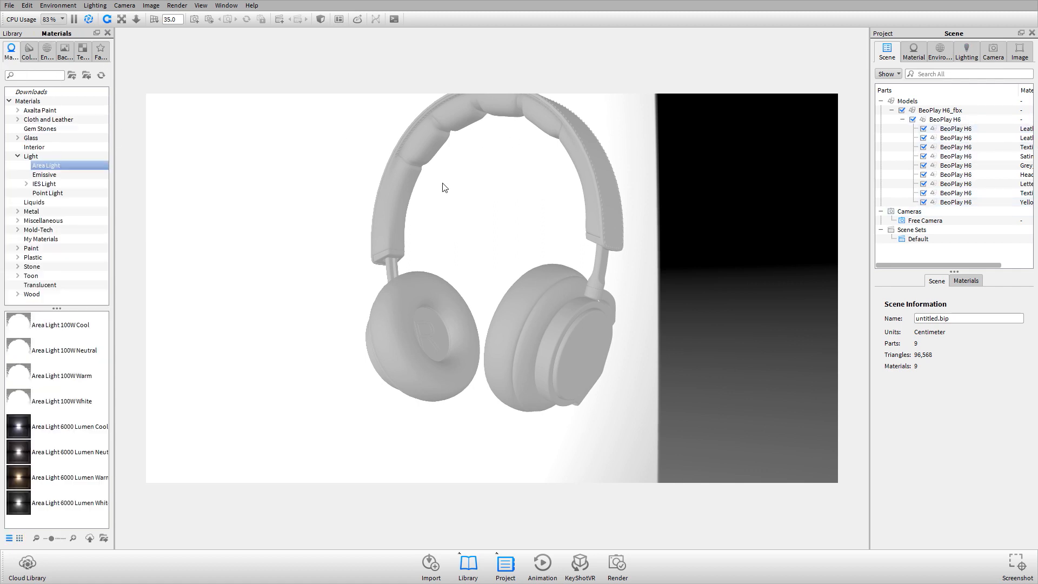
double_click(597, 203)
click(1027, 155)
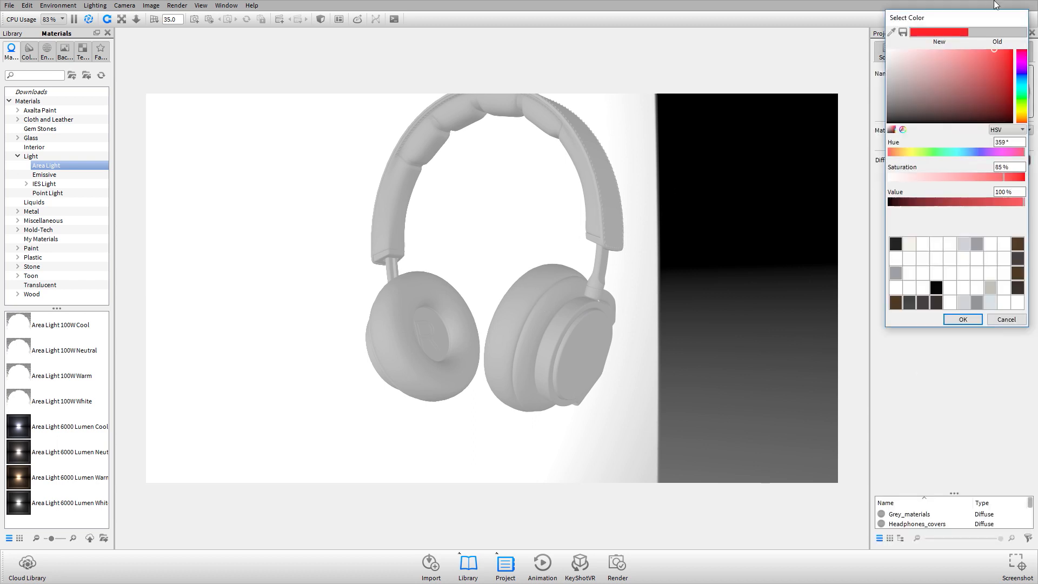
click(955, 320)
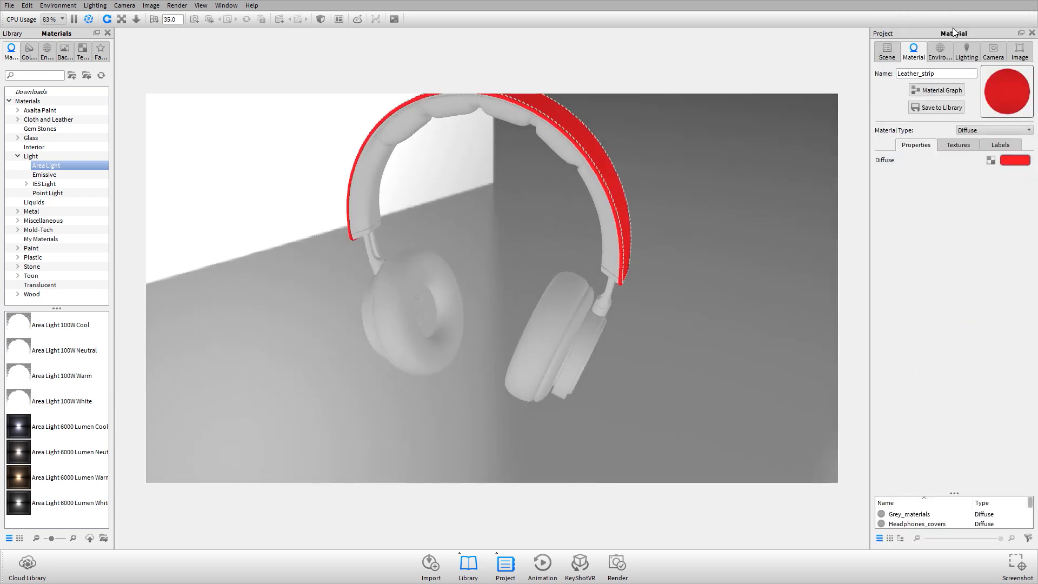
click(887, 52)
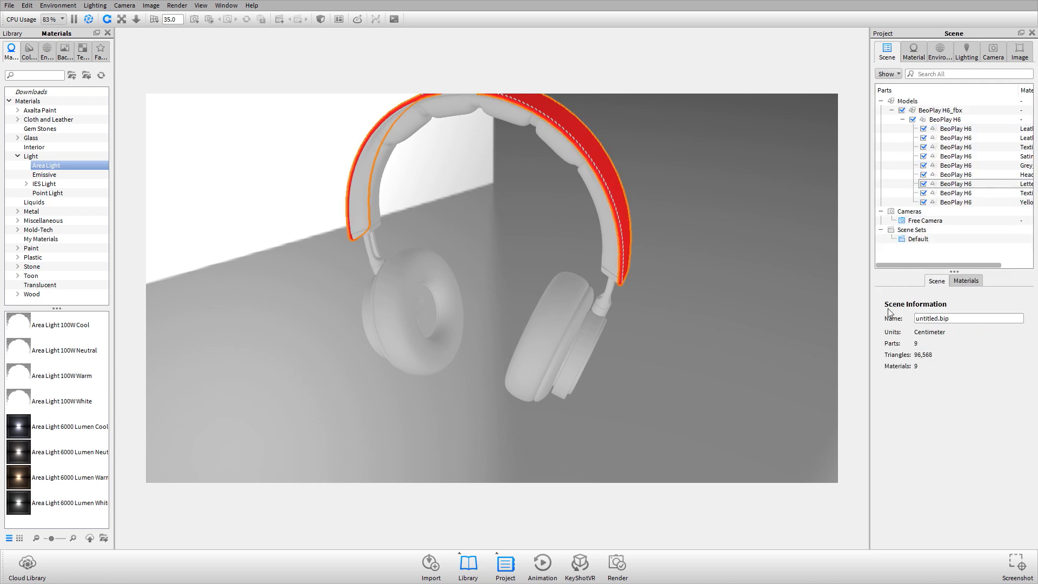
Step: Examine the lighting environment around the headphones and display the Studio environments in the library
drag(519, 371, 596, 338)
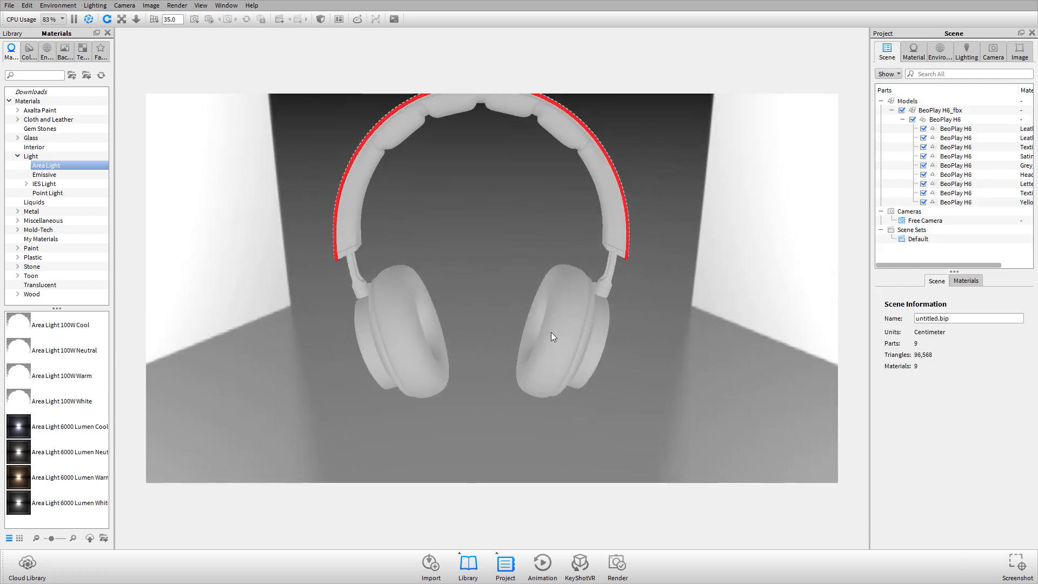
scroll(527, 332, down, 10)
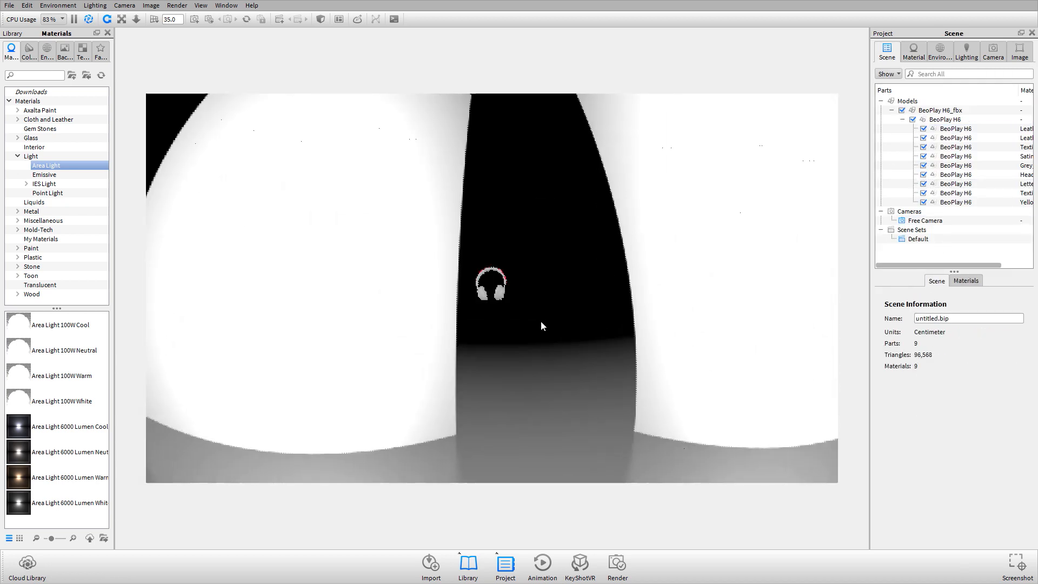
drag(543, 325, 372, 336)
scroll(457, 292, up, 3)
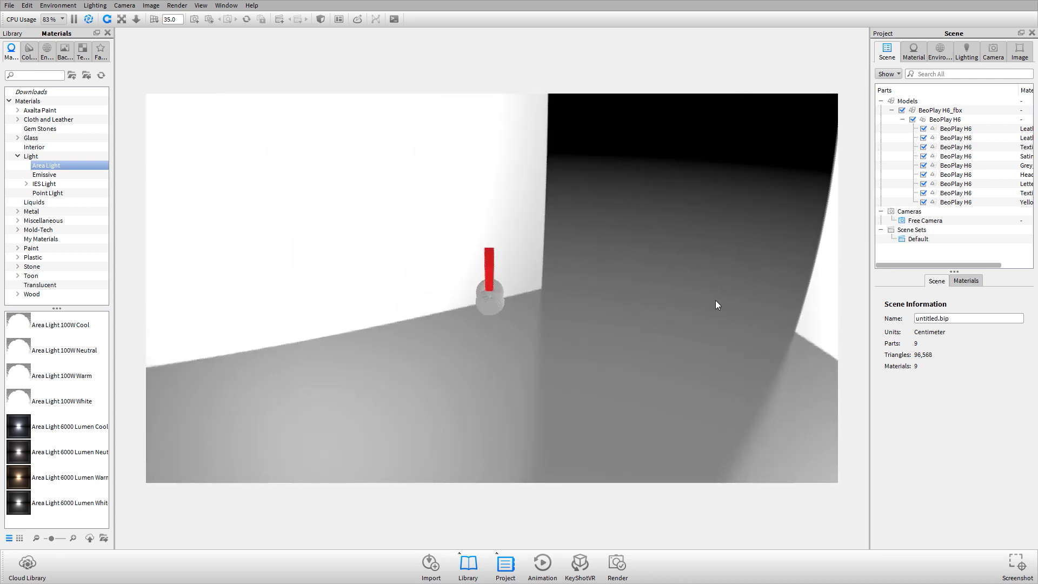
click(47, 52)
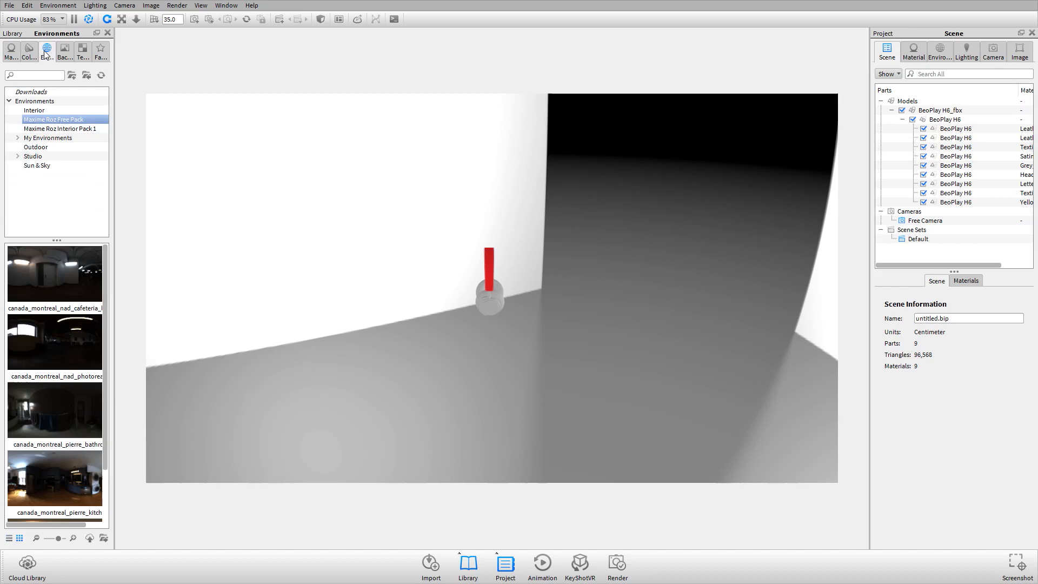
click(33, 156)
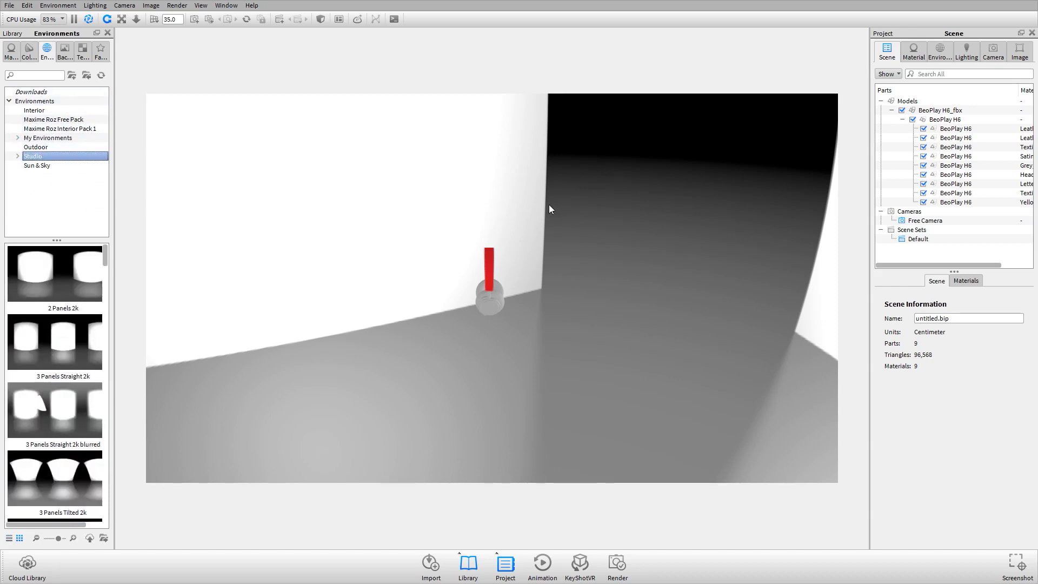
scroll(550, 205, up, 5)
mouse_move(560, 284)
mouse_down()
mouse_move(339, 310)
mouse_move(518, 284)
mouse_move(443, 237)
mouse_move(387, 227)
mouse_move(600, 234)
mouse_move(560, 272)
mouse_up()
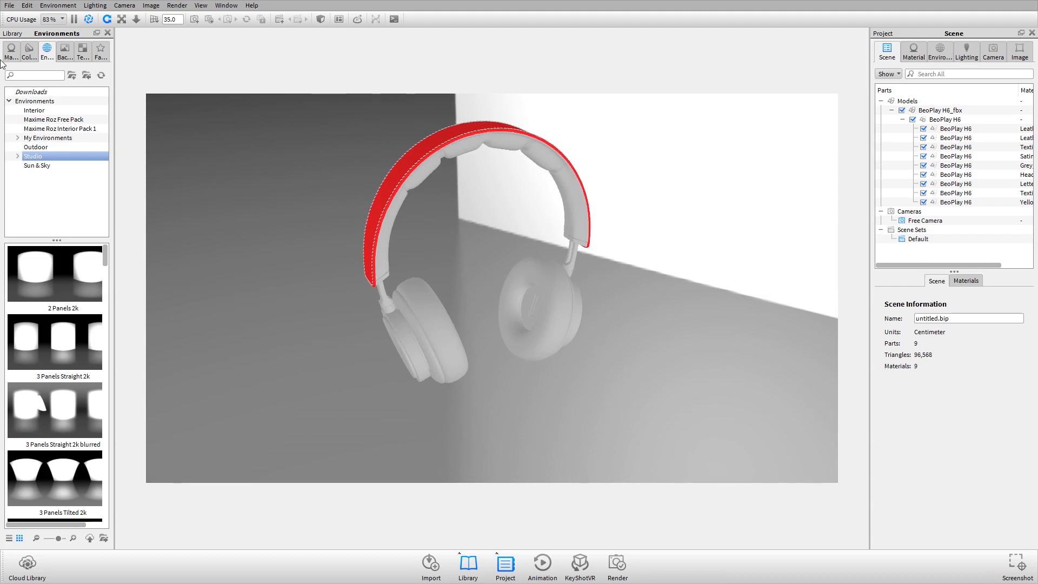
Step: Choose 3 Panels Straight 2k.hdr from Studio/Panels/Side as the default startup environment in the preferences, and discard the changes
click(26, 5)
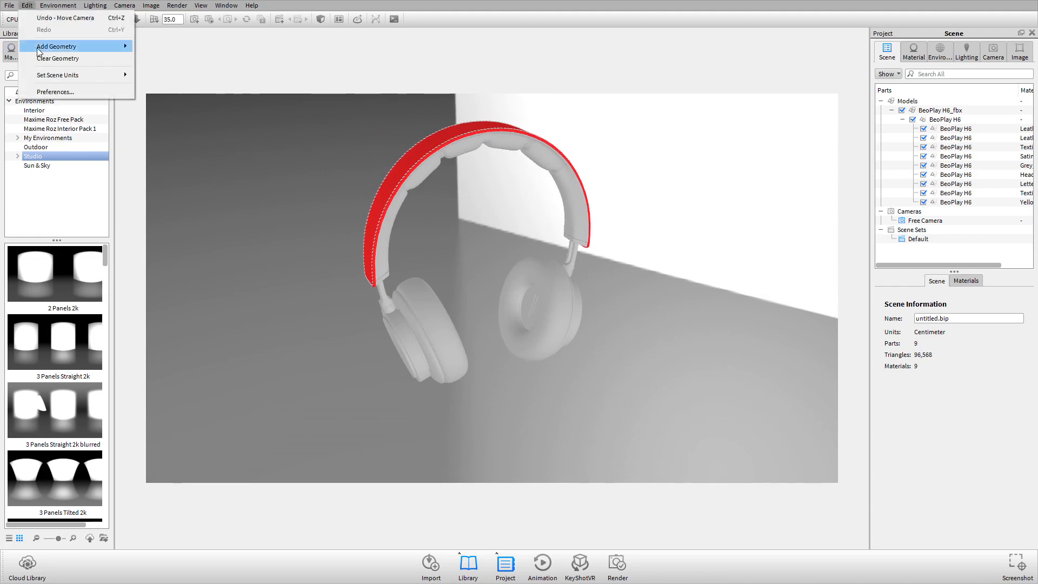
click(73, 90)
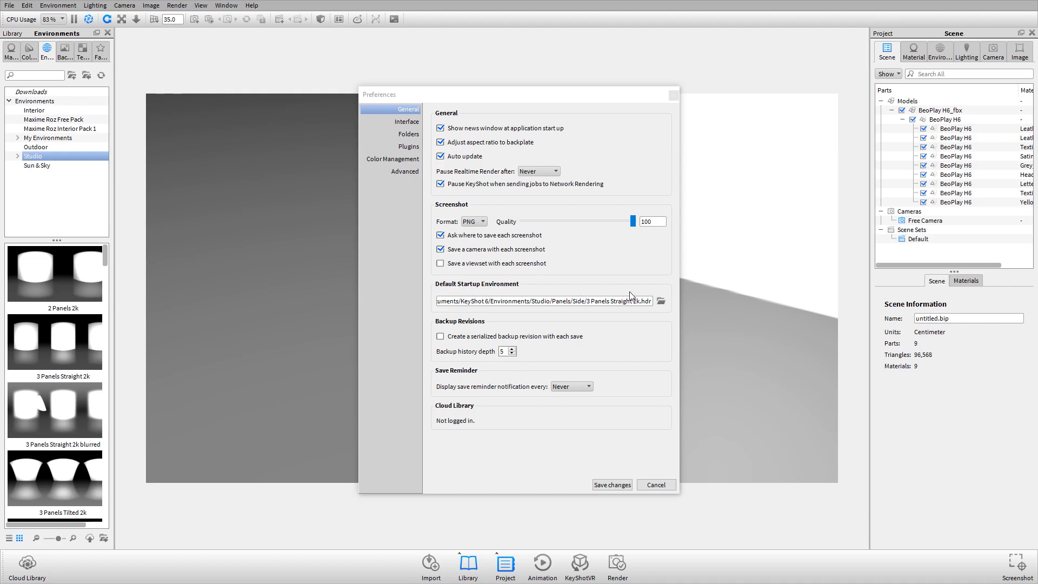
click(660, 302)
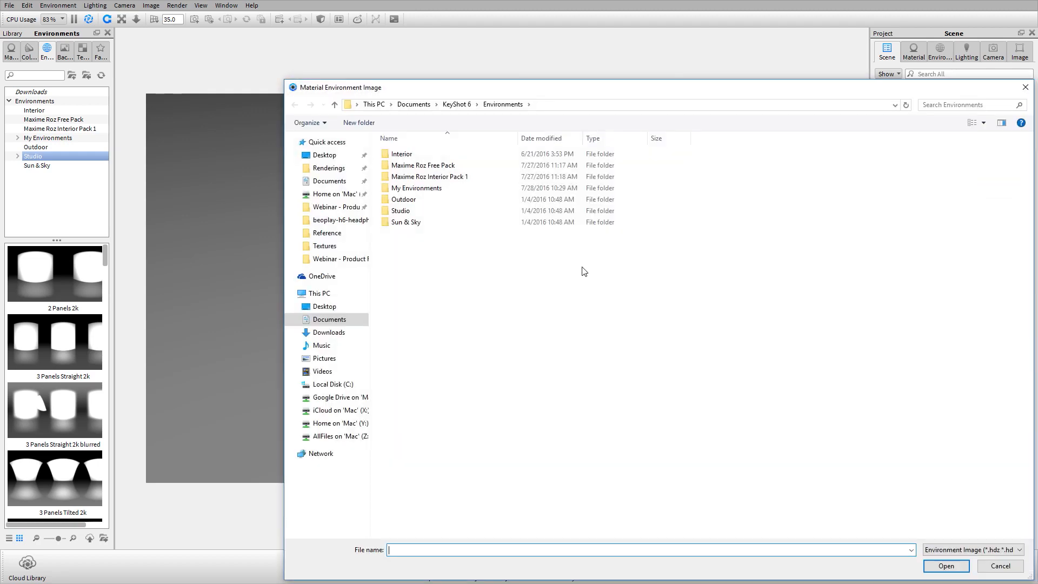
double_click(414, 209)
double_click(404, 186)
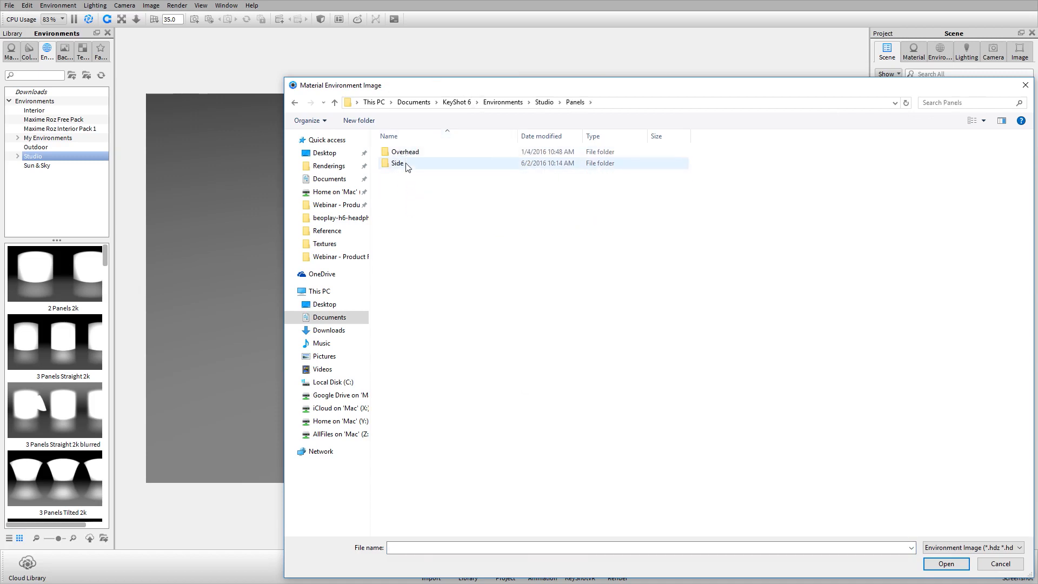
double_click(406, 163)
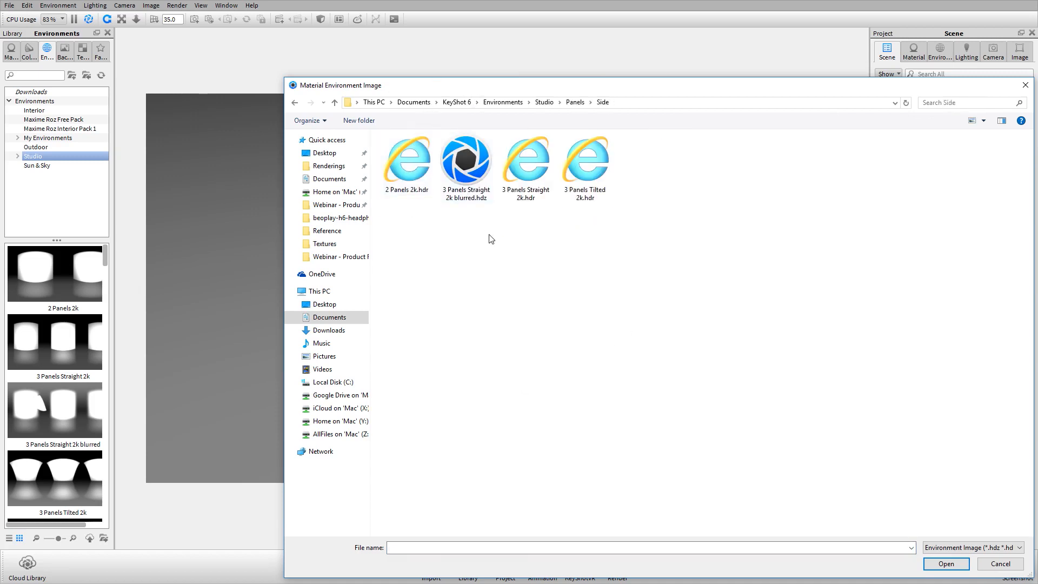
click(526, 164)
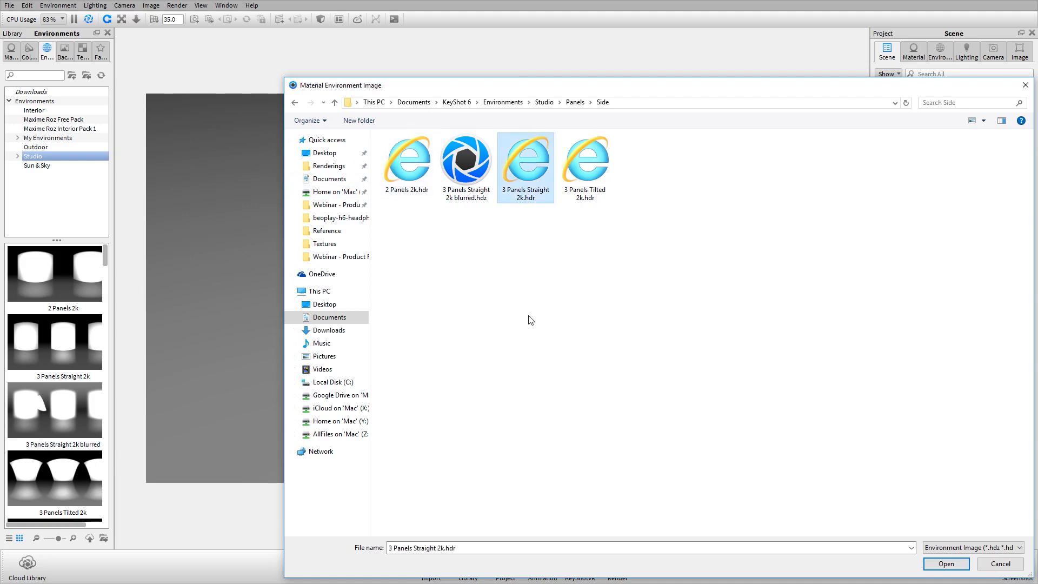
key(Return)
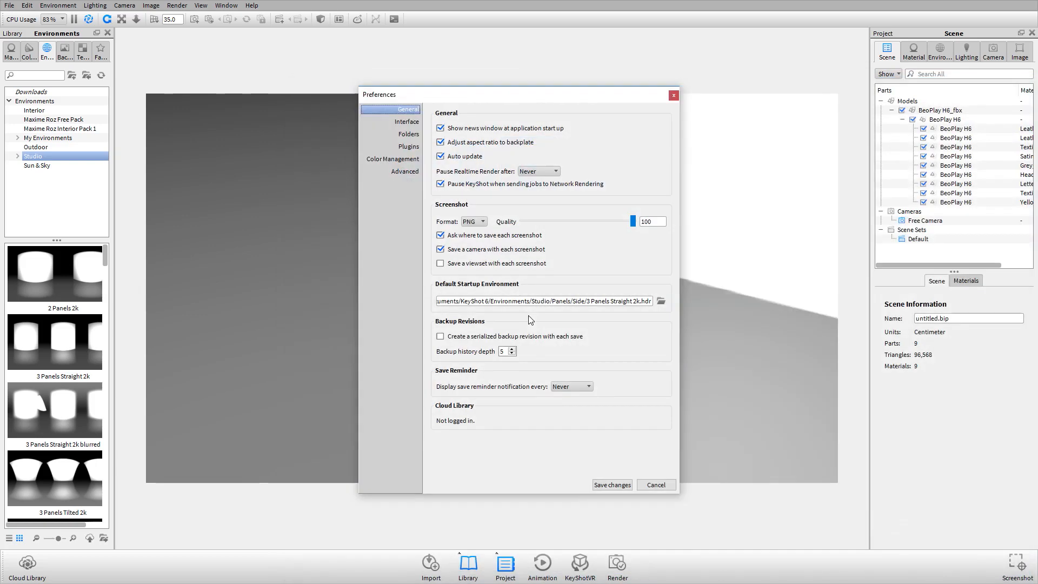
click(656, 484)
ctrl+drag(639, 241, 570, 320)
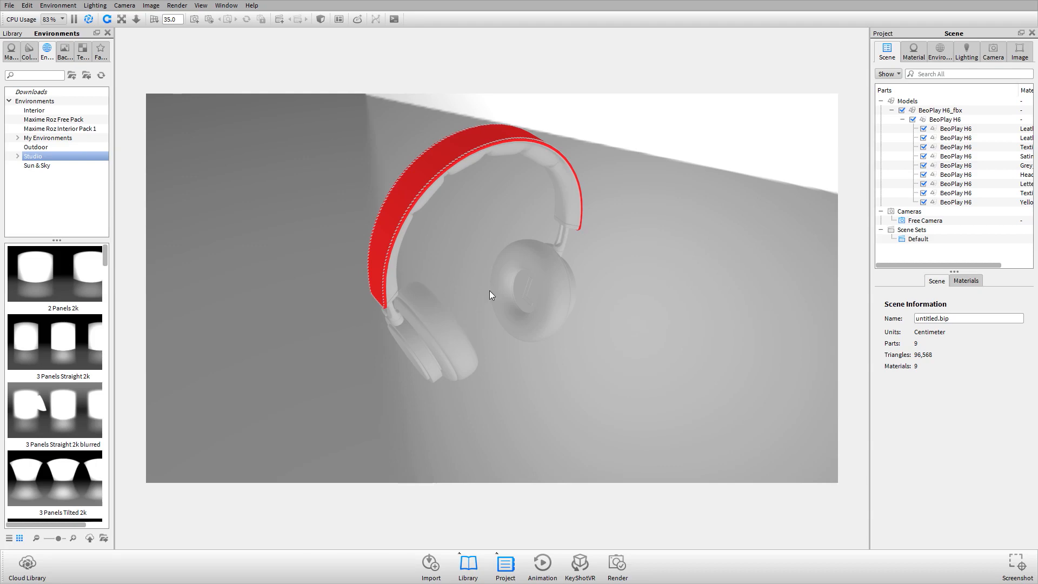
drag(491, 294, 479, 229)
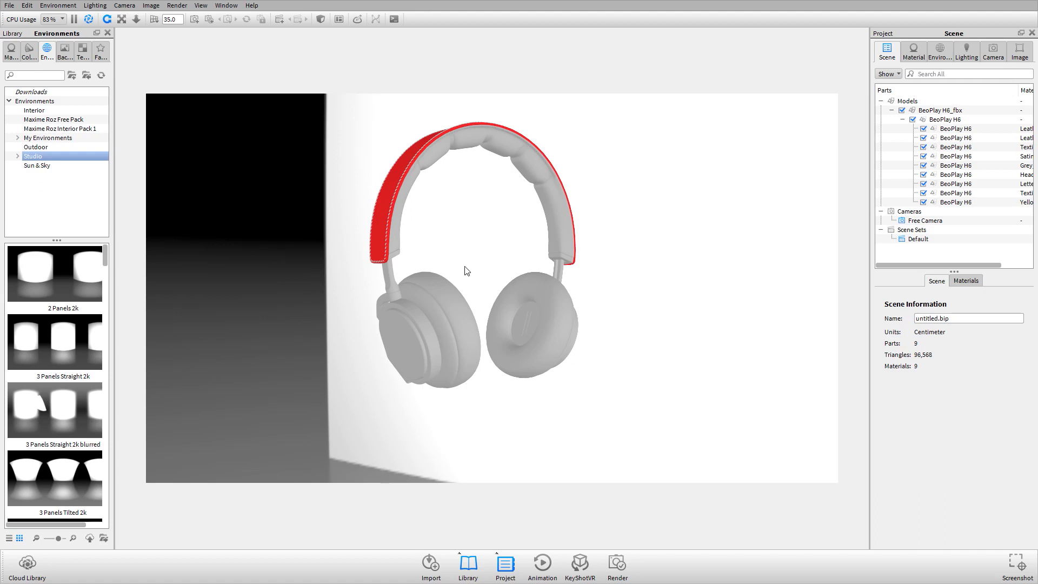
drag(466, 269, 542, 239)
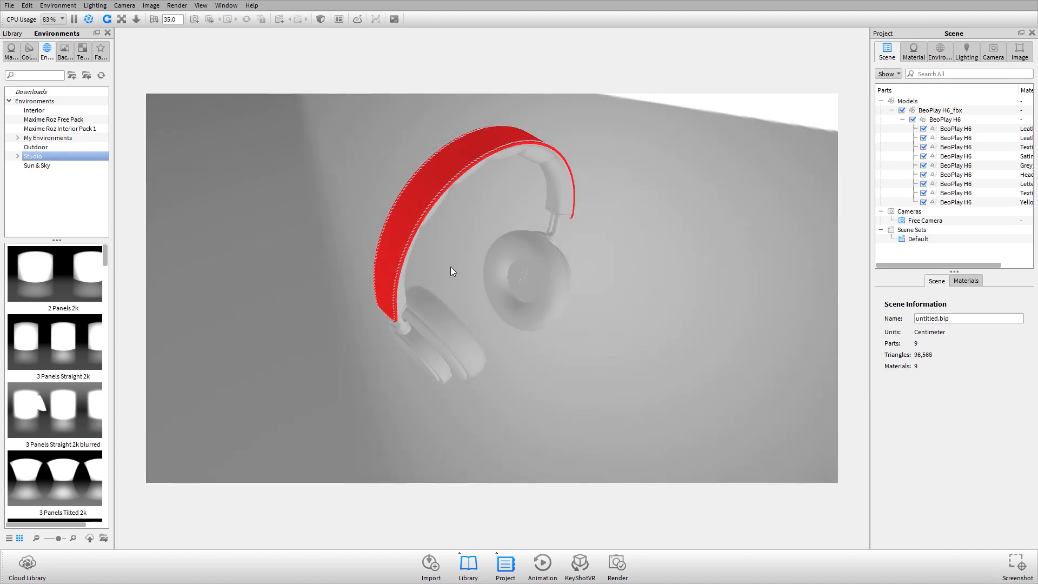
Step: Switch to File Explorer and open the Reference folder inside Webinar - Product Rendering Workflow
drag(505, 306, 676, 313)
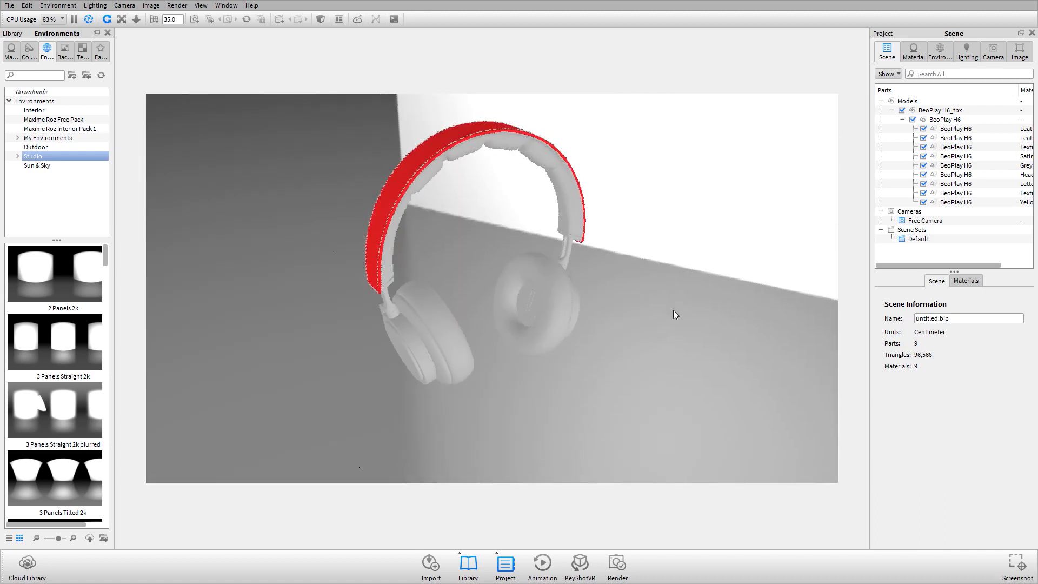
drag(628, 346, 637, 301)
key(alt+Tab)
key(alt+Tab)
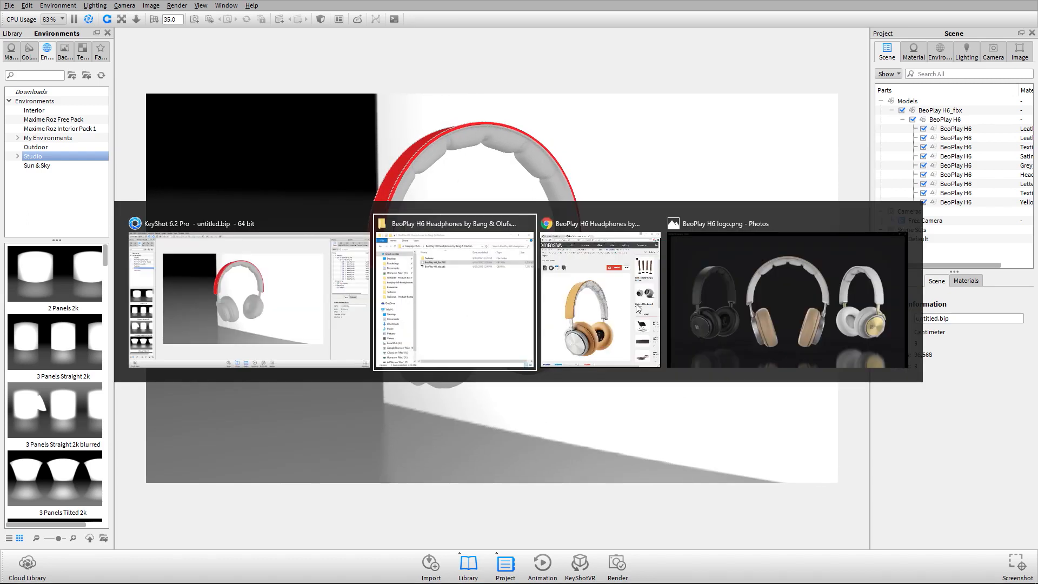
key(alt+shift+Tab)
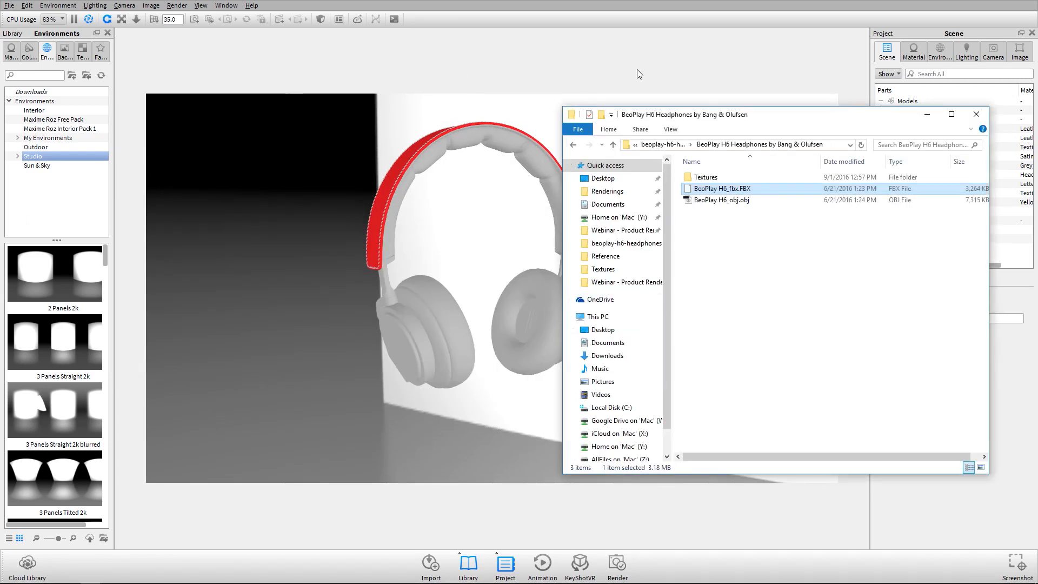
click(716, 147)
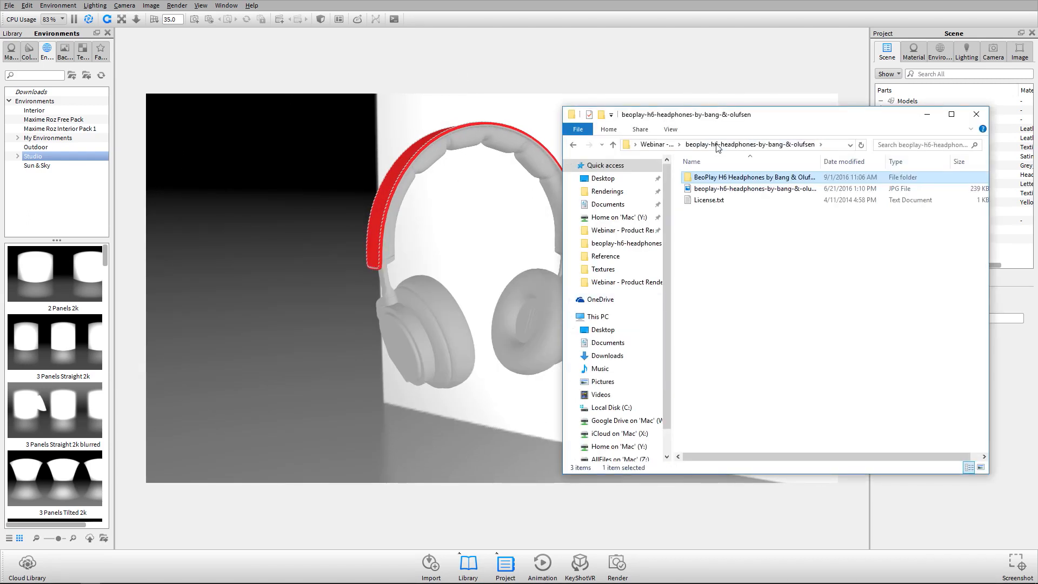
key(alt+Up)
key(Right)
key(Return)
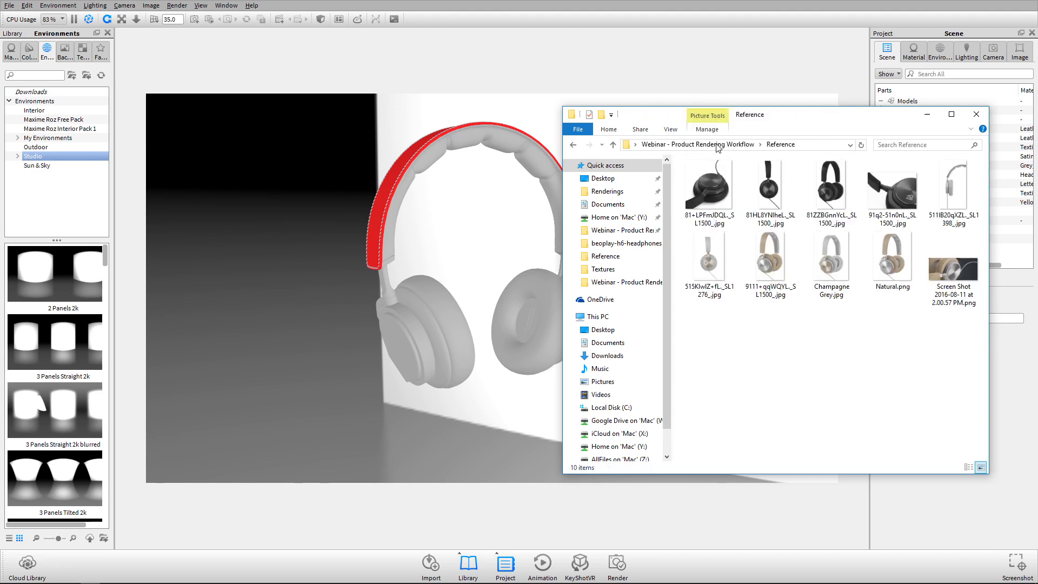
drag(760, 122, 771, 94)
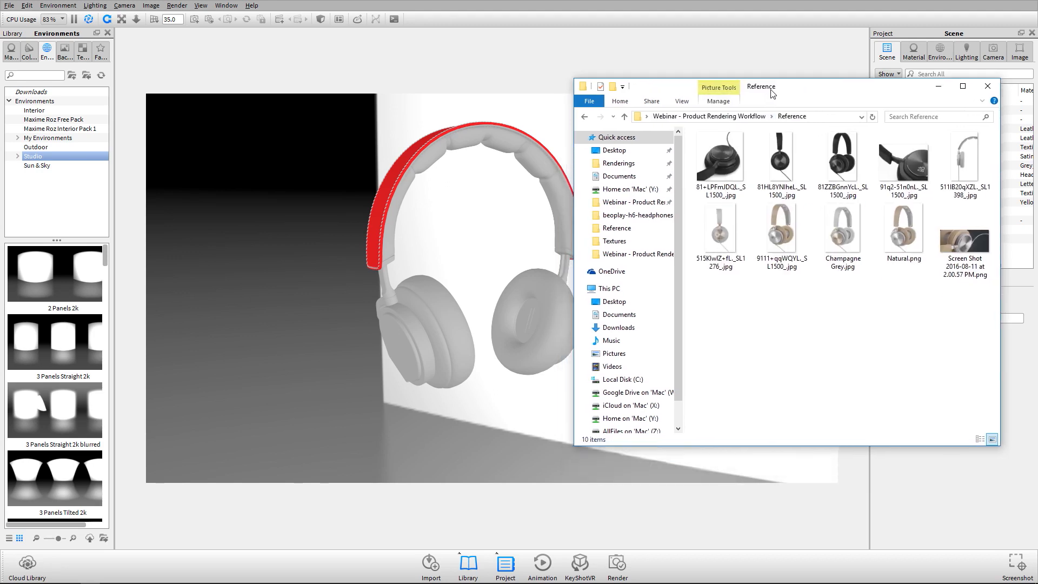
Step: Open the black ear-cup reference photo 81+LPFmJDQL._SL1500_.jpg and dock it beside the headphones view
double_click(721, 158)
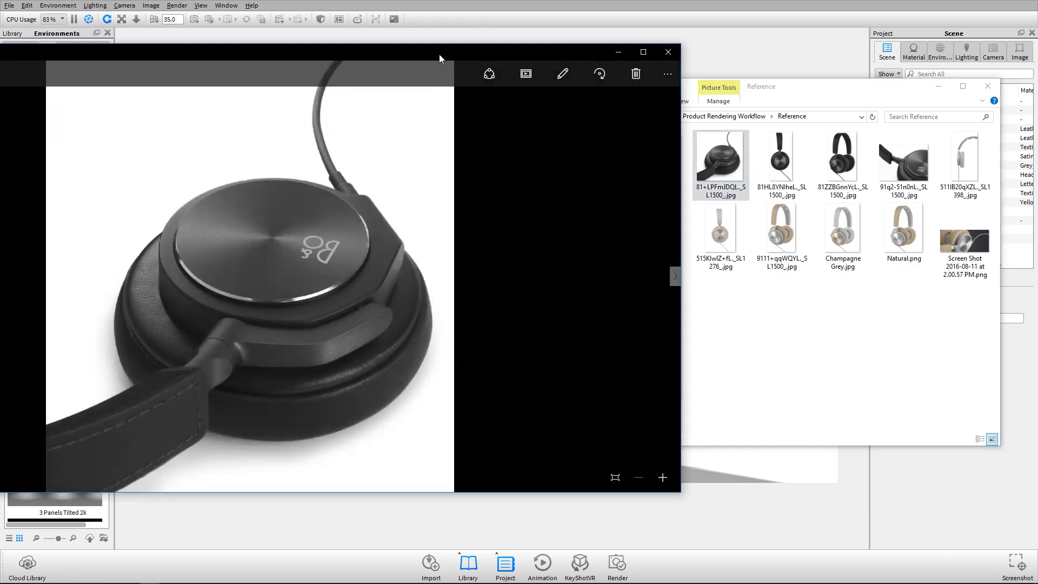
drag(440, 54, 802, 141)
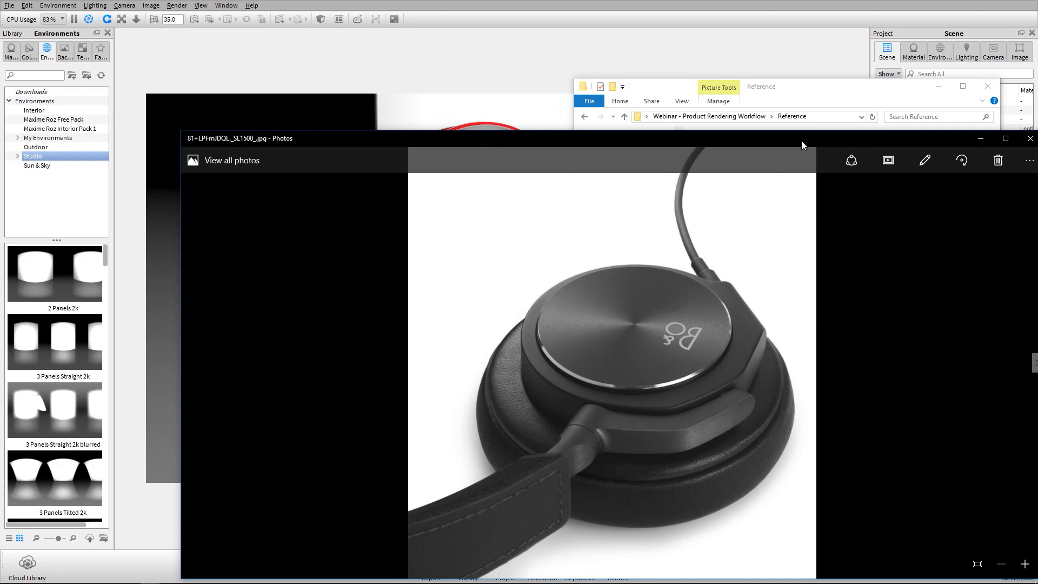
key(super+Right)
key(Escape)
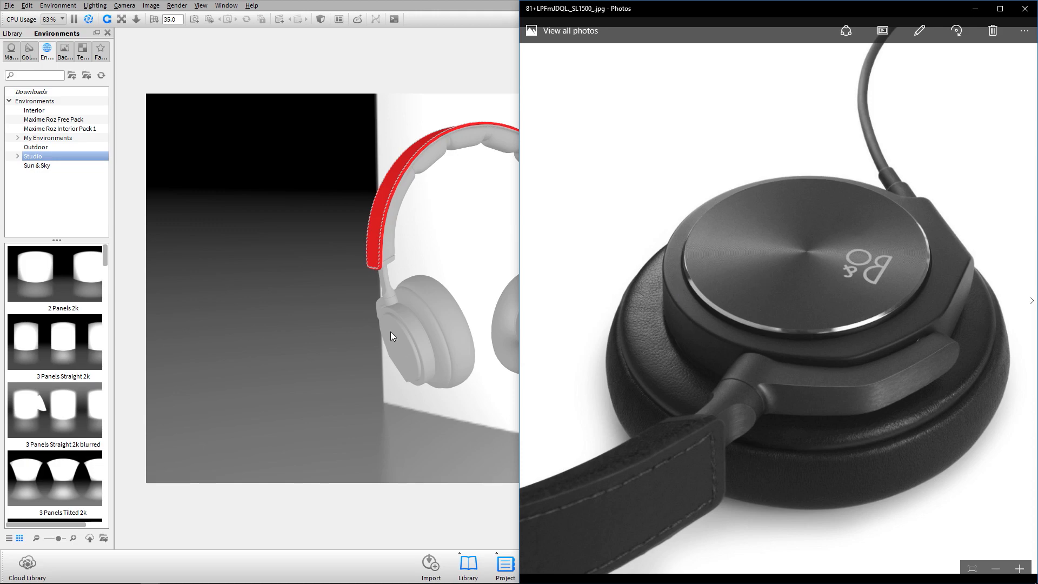
Step: Compare the ear-cup parts using Grey_materials and Headphones_covers with the reference photo from several angles
click(408, 313)
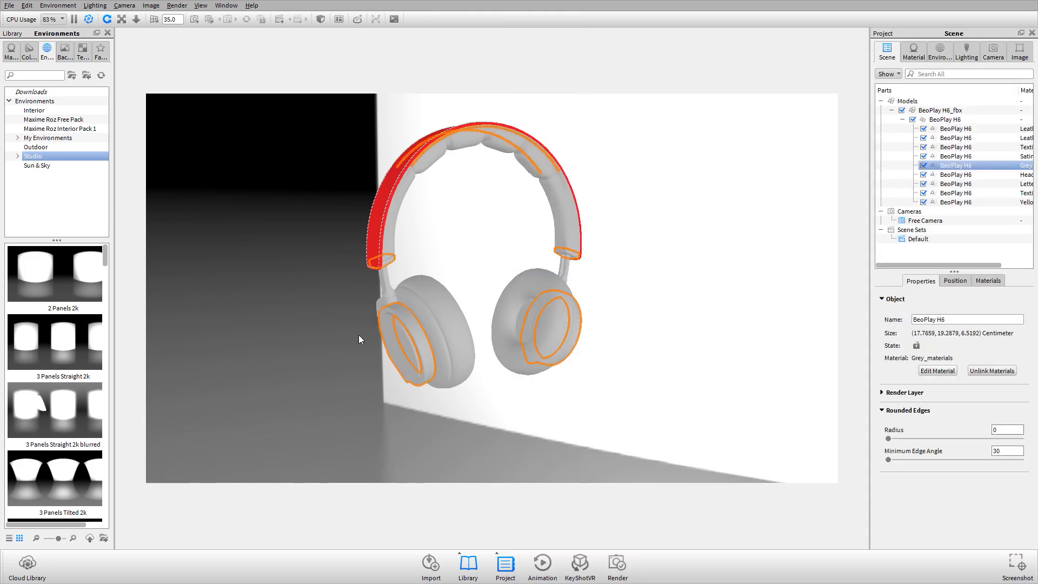
ctrl+alt+right_click(394, 333)
scroll(424, 269, up, 10)
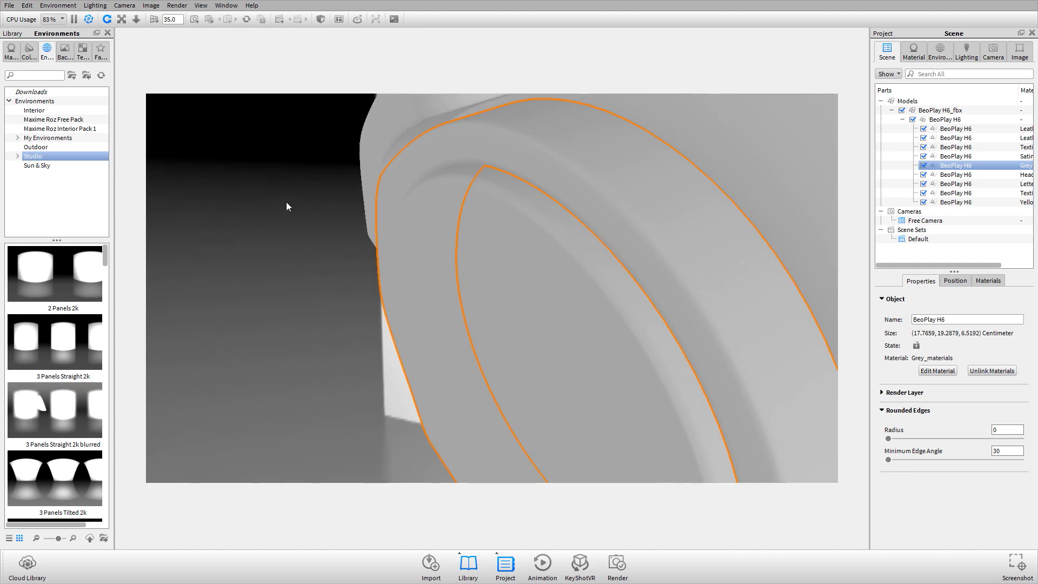
click(286, 205)
click(448, 210)
drag(448, 210, 587, 270)
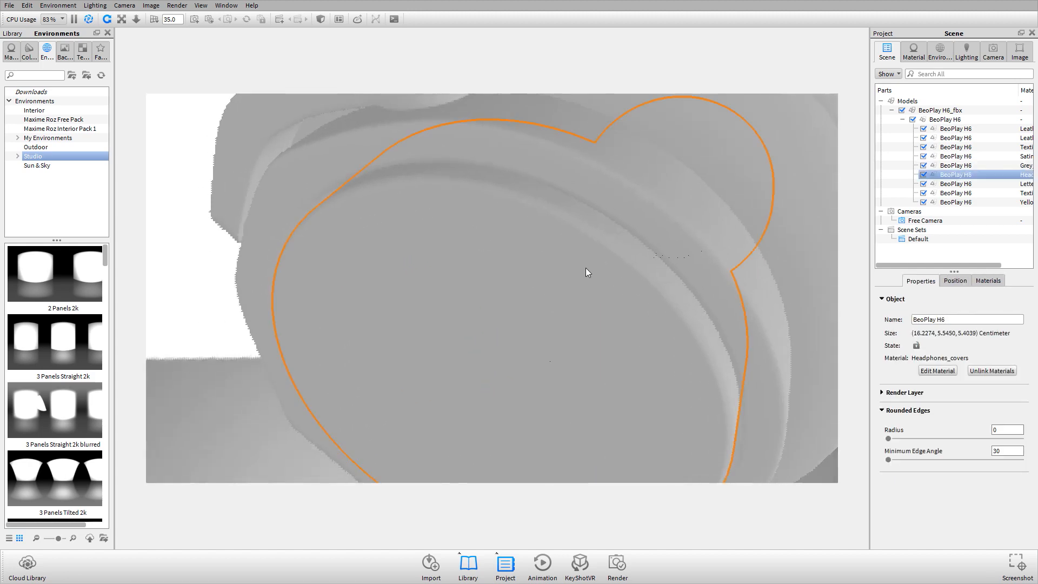
drag(480, 230, 515, 212)
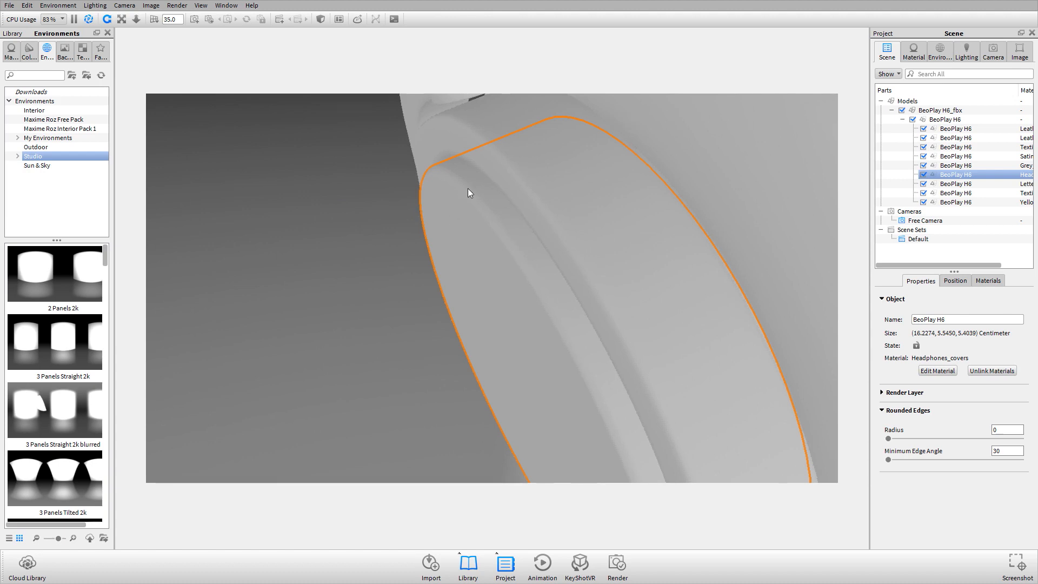
key(alt+Tab)
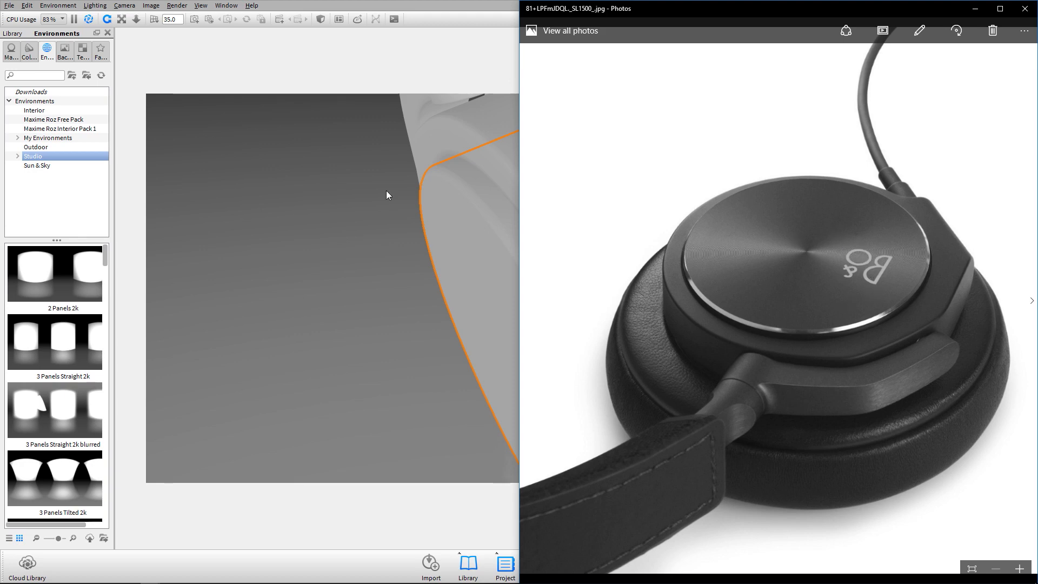
key(alt+Tab)
drag(231, 237, 470, 234)
click(494, 314)
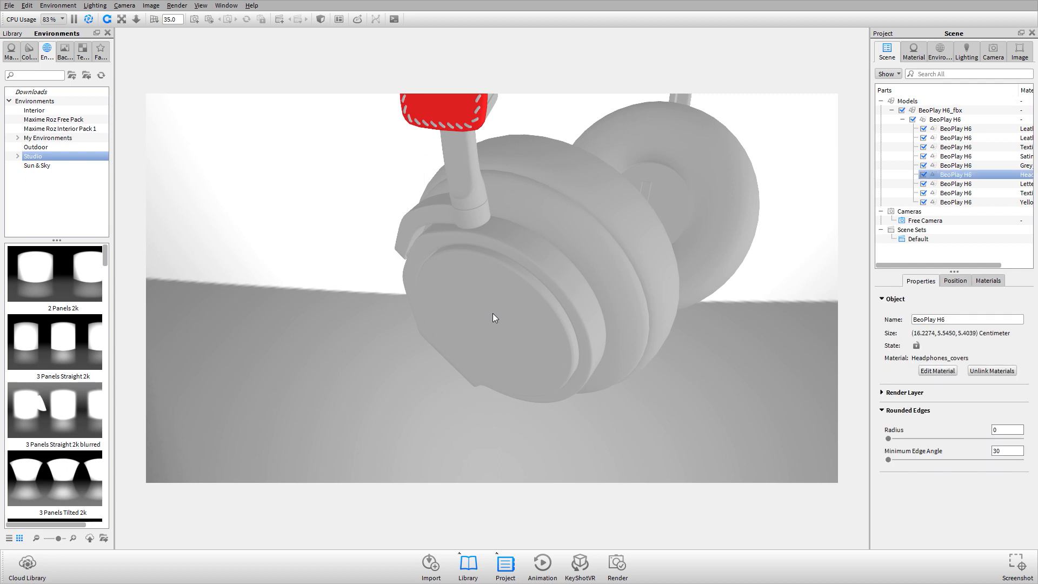
drag(510, 275, 470, 292)
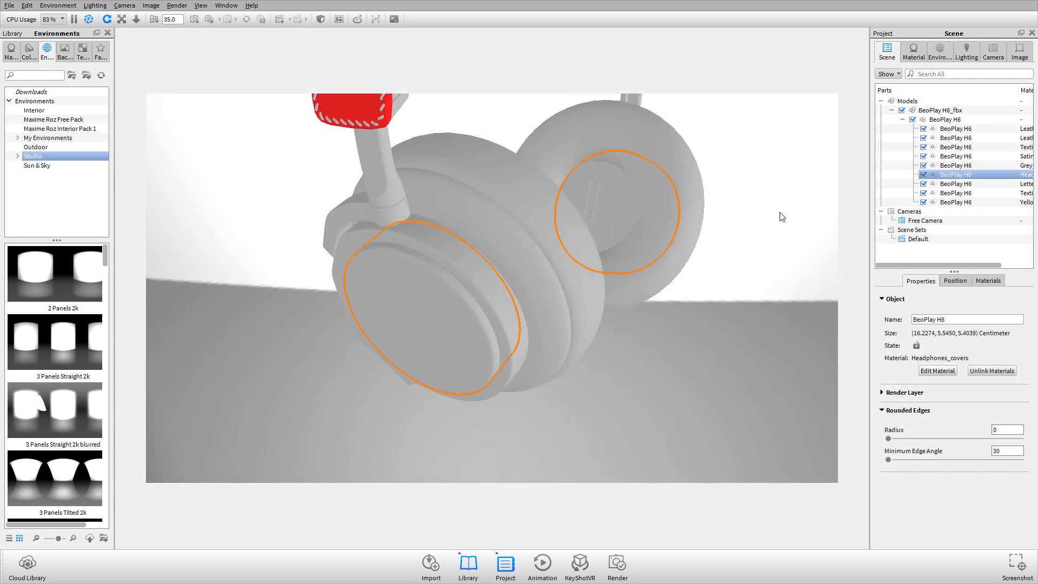
Step: Isolate the ear-cup covers in the scene, and show all headphone parts again
shift+click(924, 175)
click(633, 330)
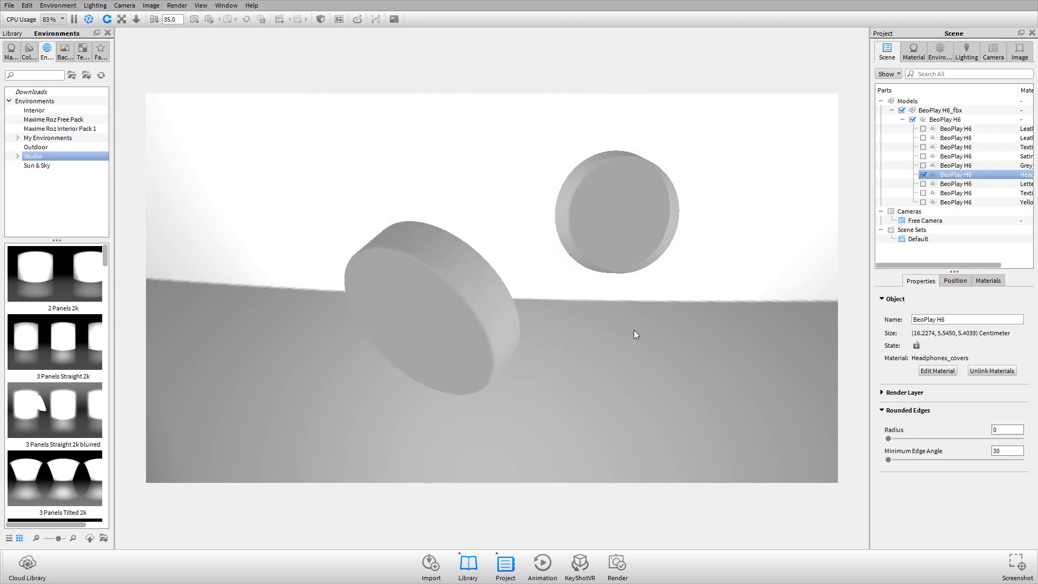
right_click(706, 154)
click(730, 161)
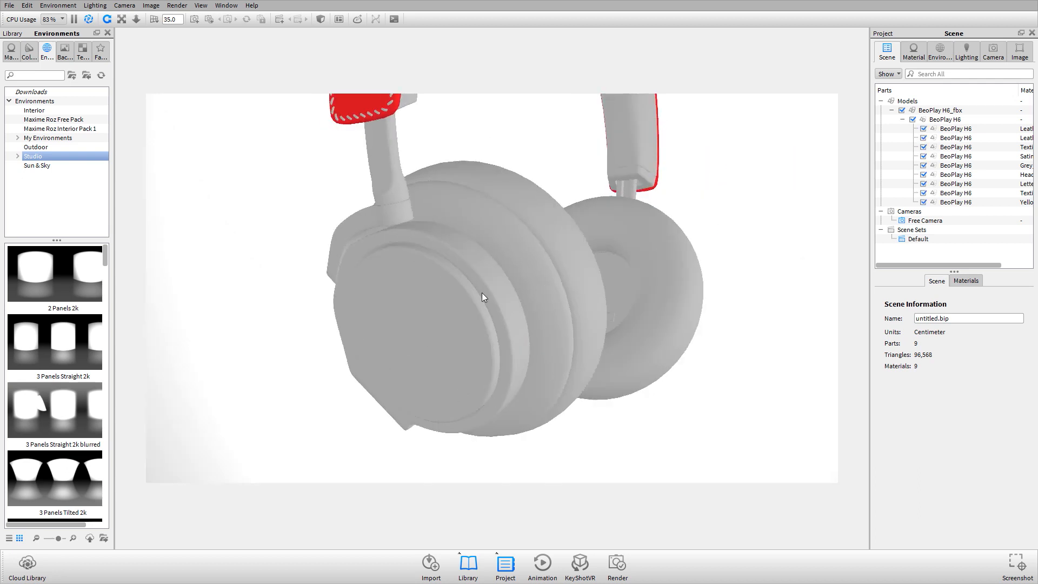
Step: Show only the Headphones_covers part and examine the shape of both ear-cup covers from several angles
click(422, 296)
key(s)
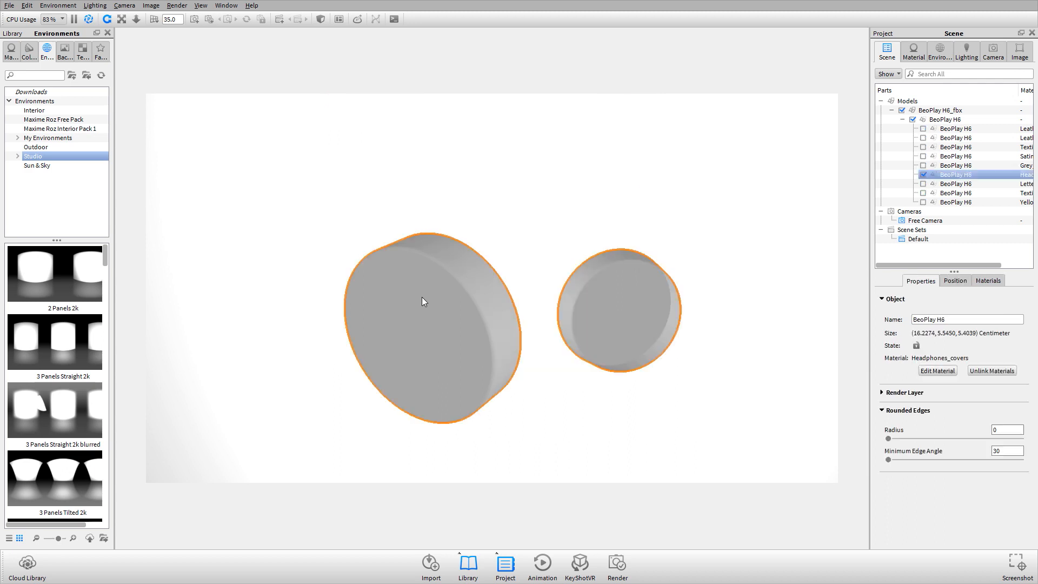
scroll(568, 199, down, 3)
drag(568, 200, 422, 298)
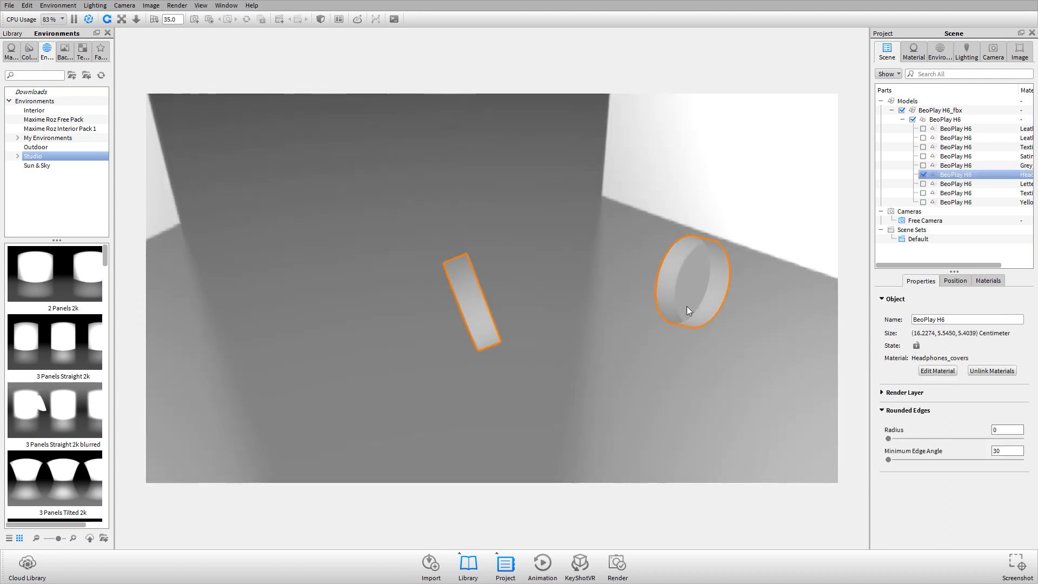
mouse_move(687, 306)
mouse_down()
mouse_move(638, 285)
mouse_move(688, 287)
mouse_up()
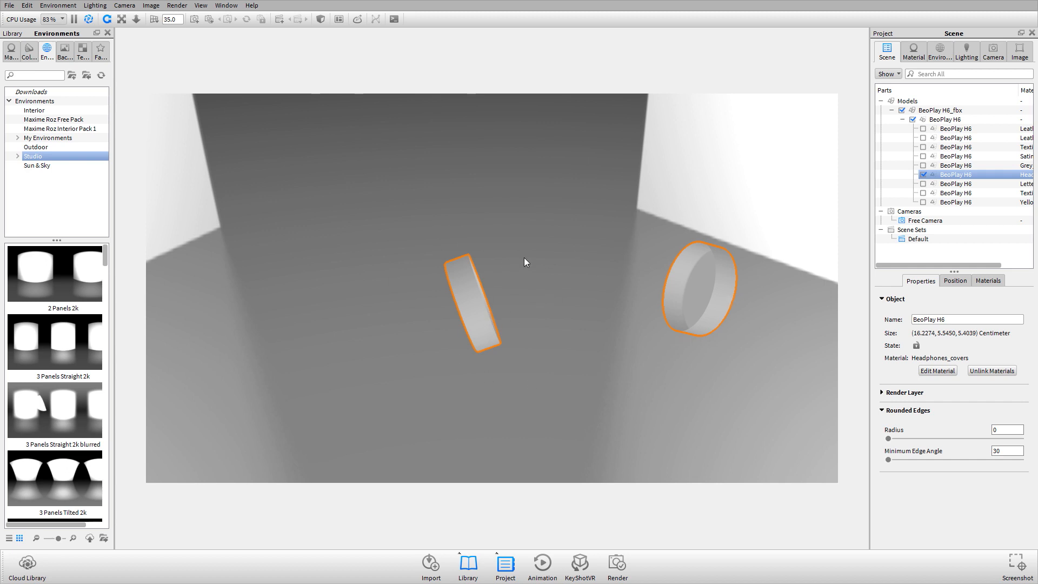
drag(526, 283, 462, 276)
scroll(466, 281, up, 3)
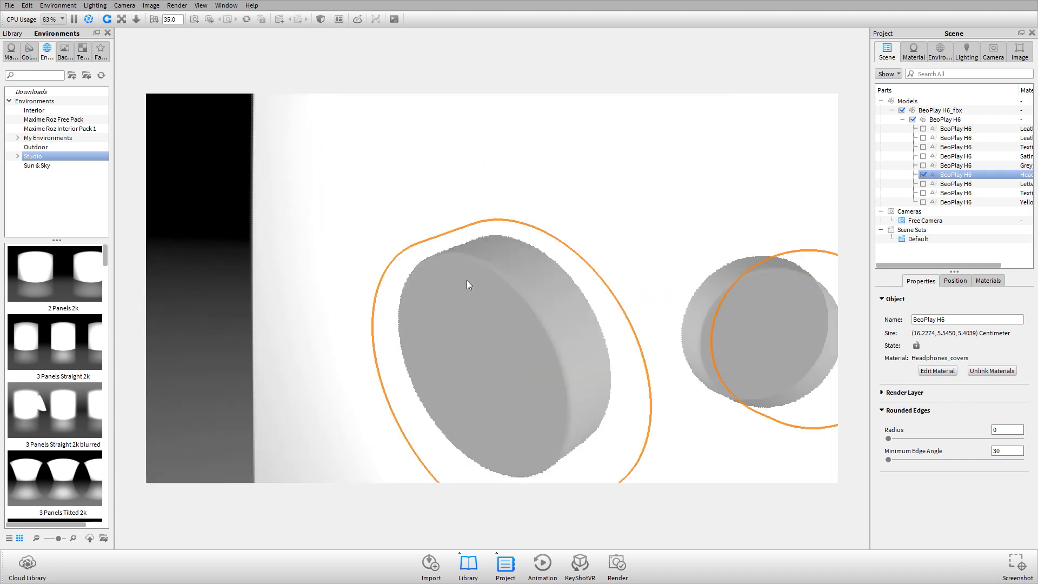
scroll(507, 255, up, 5)
scroll(460, 276, down, 8)
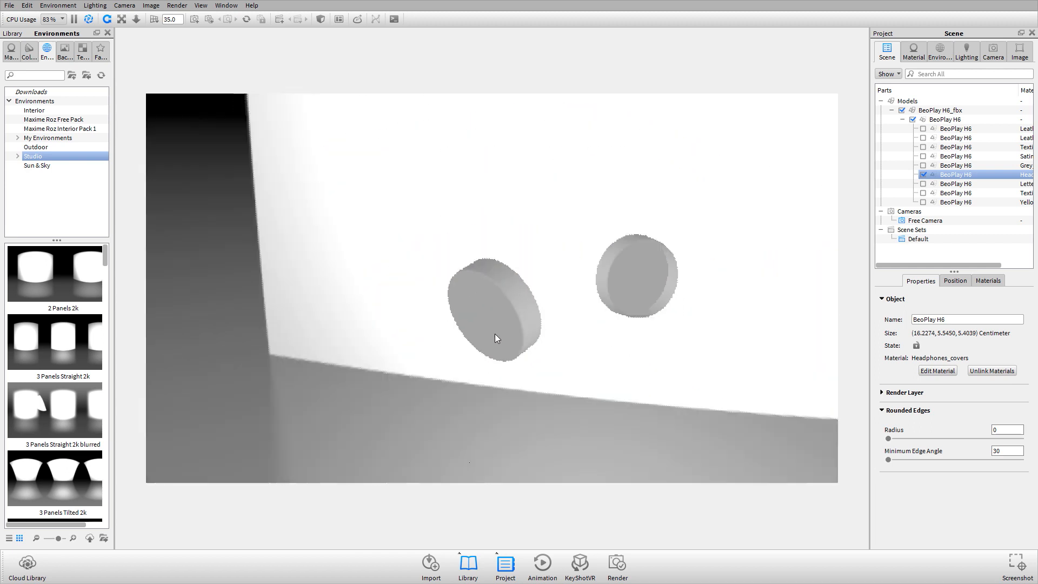
drag(495, 333, 495, 346)
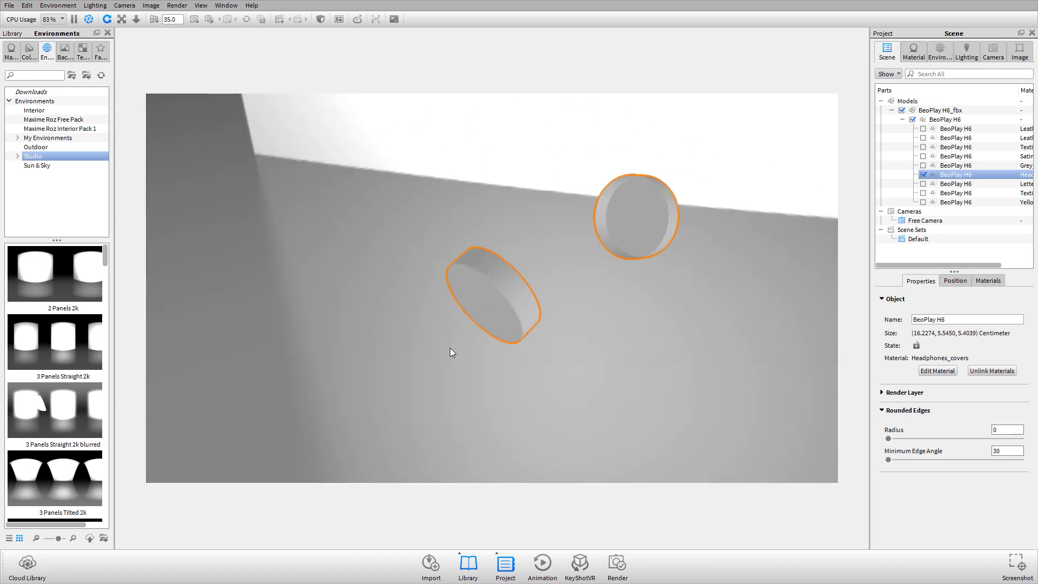
Step: Apply the Anodized Rough Black material from Metal/Anodized/Rough to the ear-cup covers and deselect them
click(12, 49)
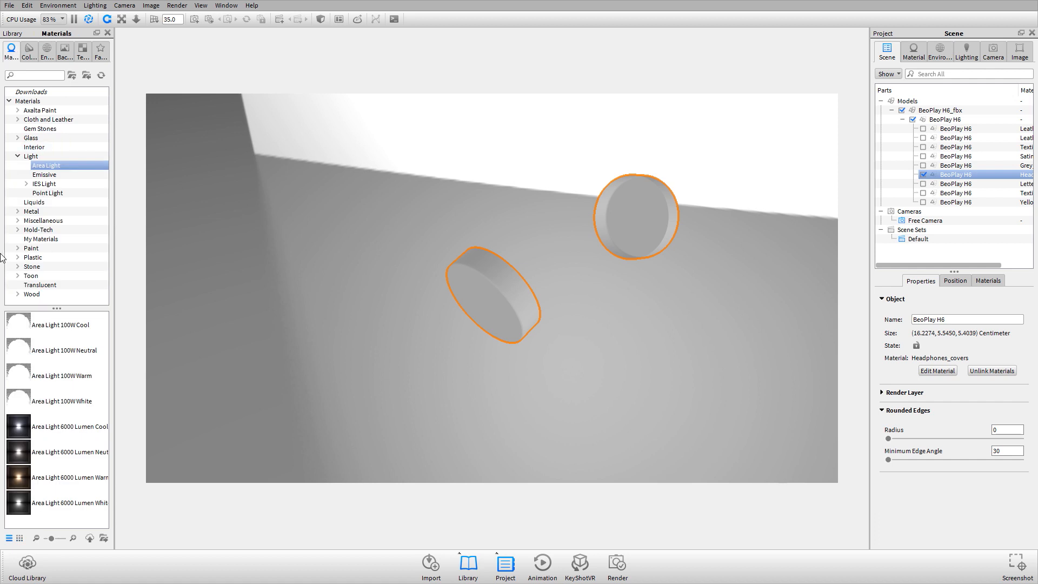
click(18, 211)
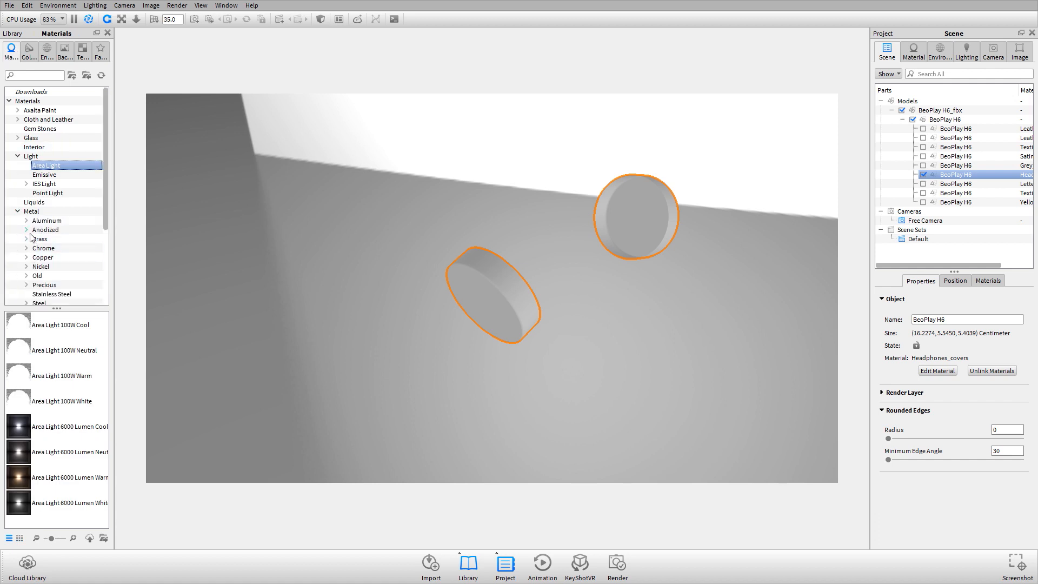
click(26, 221)
click(26, 257)
click(50, 285)
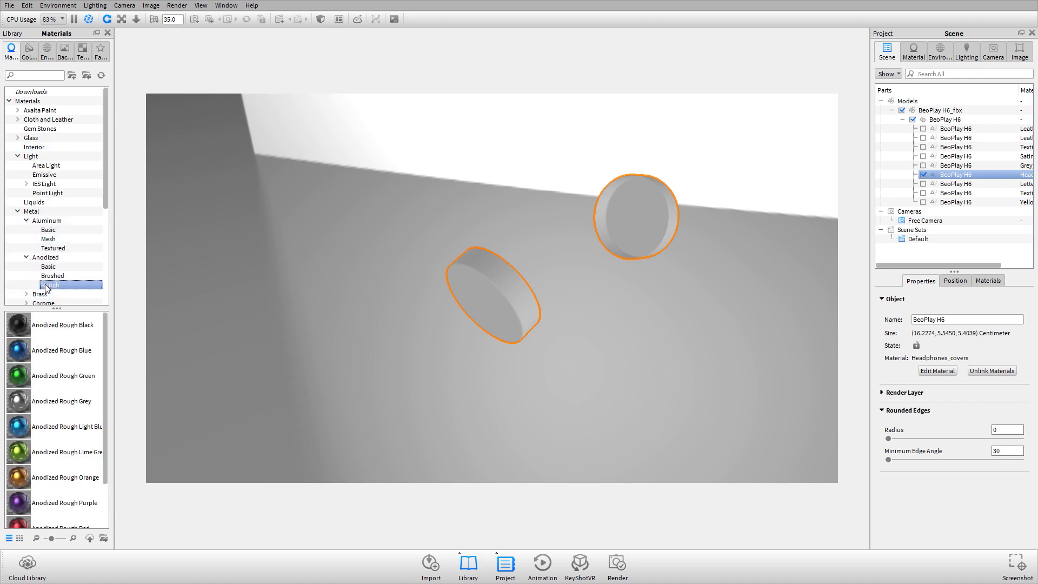
drag(32, 326, 583, 270)
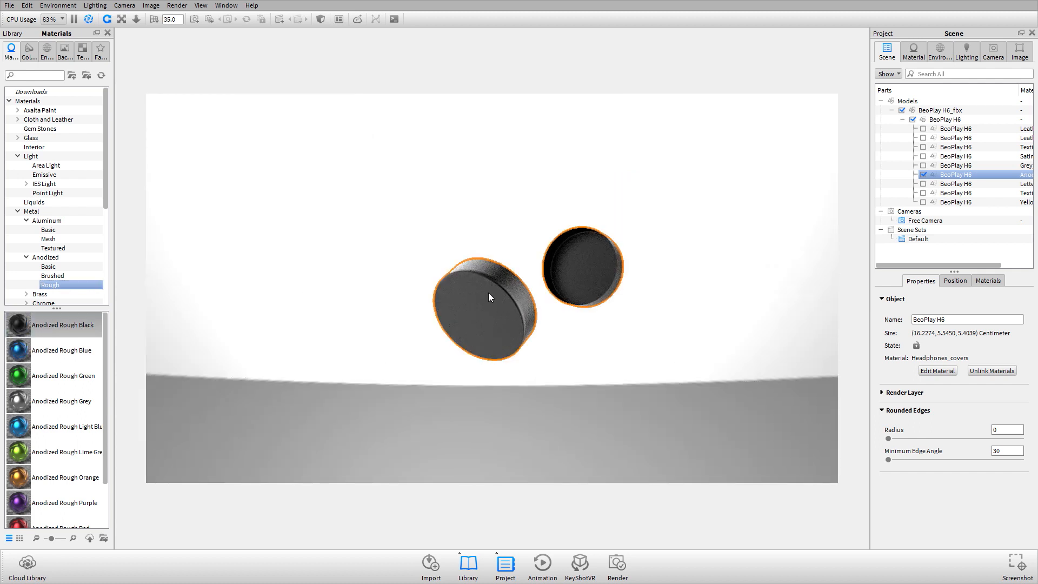
click(528, 229)
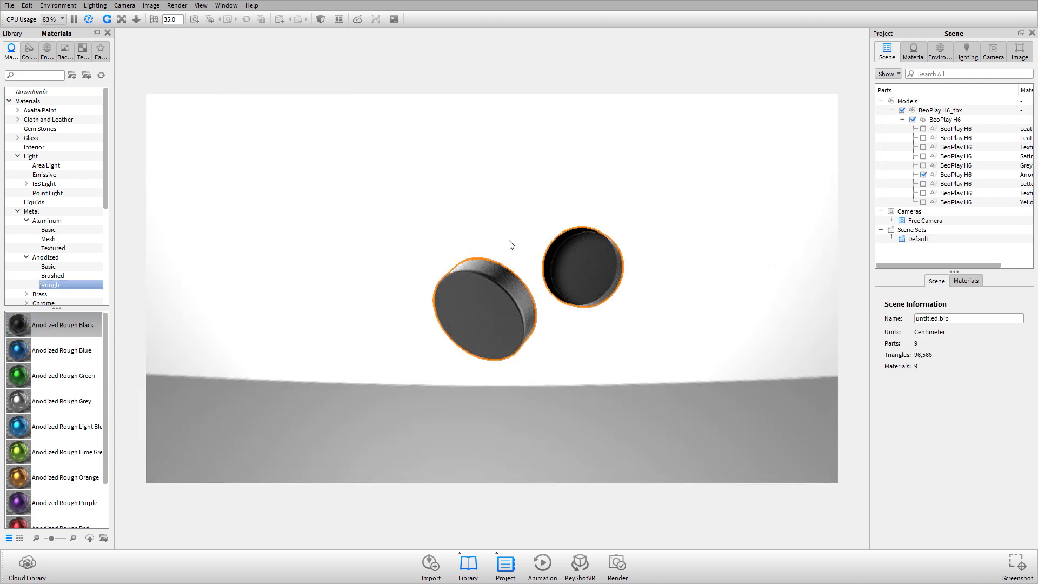
Step: Open the ear-cup covers for geometry editing in Split Separate Objects mode, accepting that Live Linking breaks
right_click(491, 275)
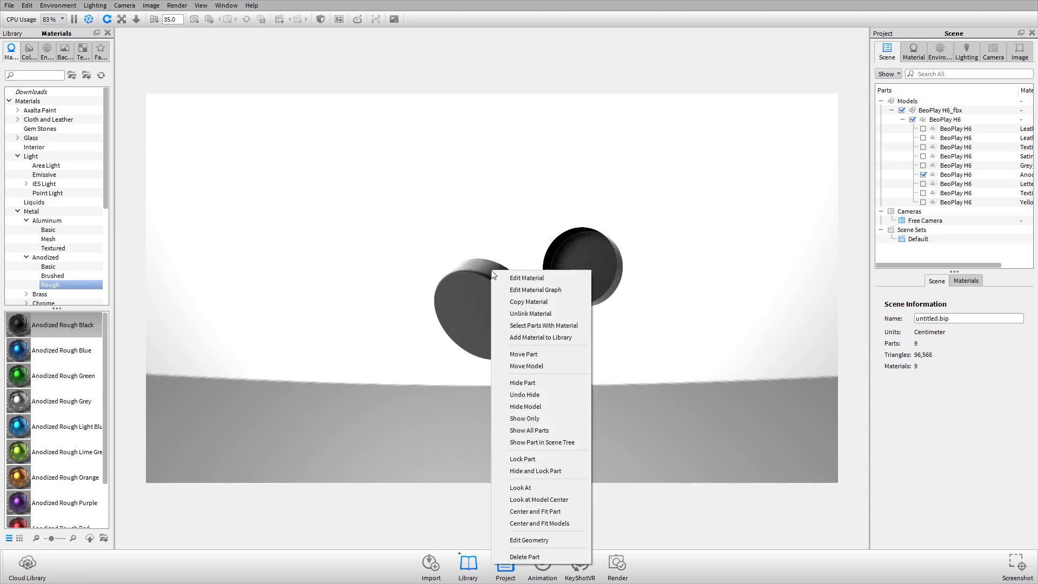
click(558, 542)
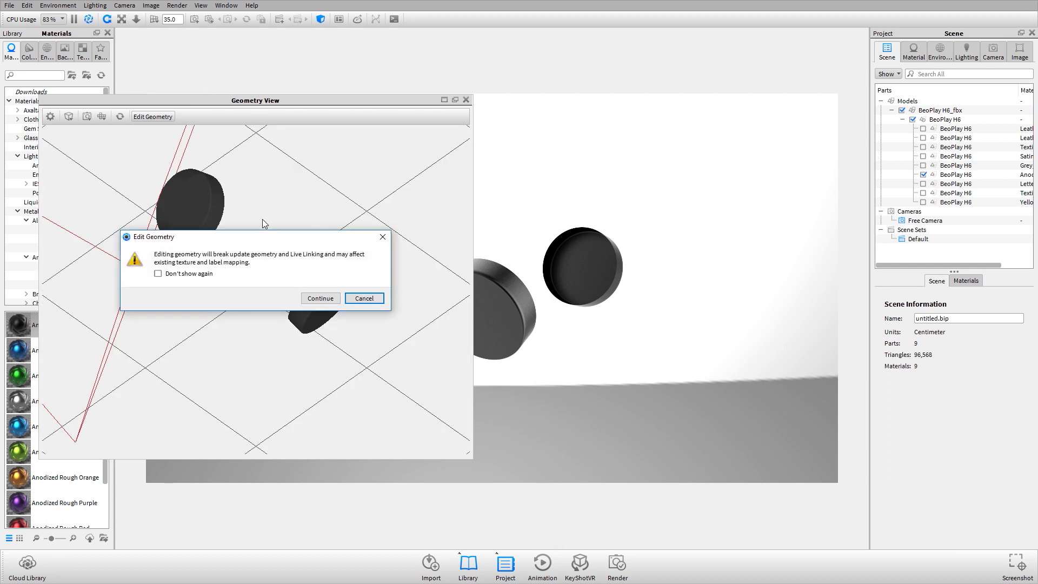
drag(262, 245, 666, 224)
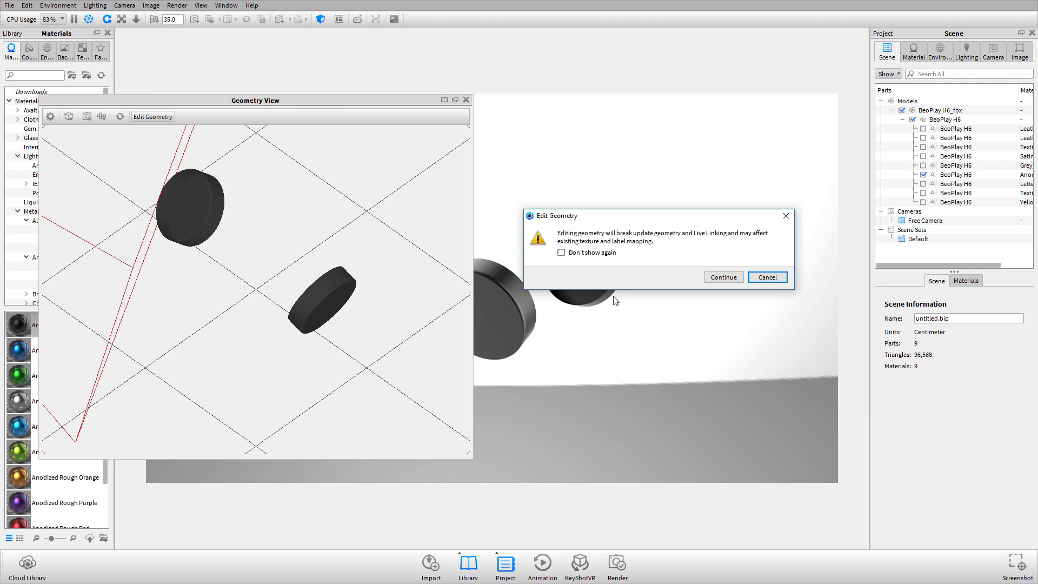
click(724, 278)
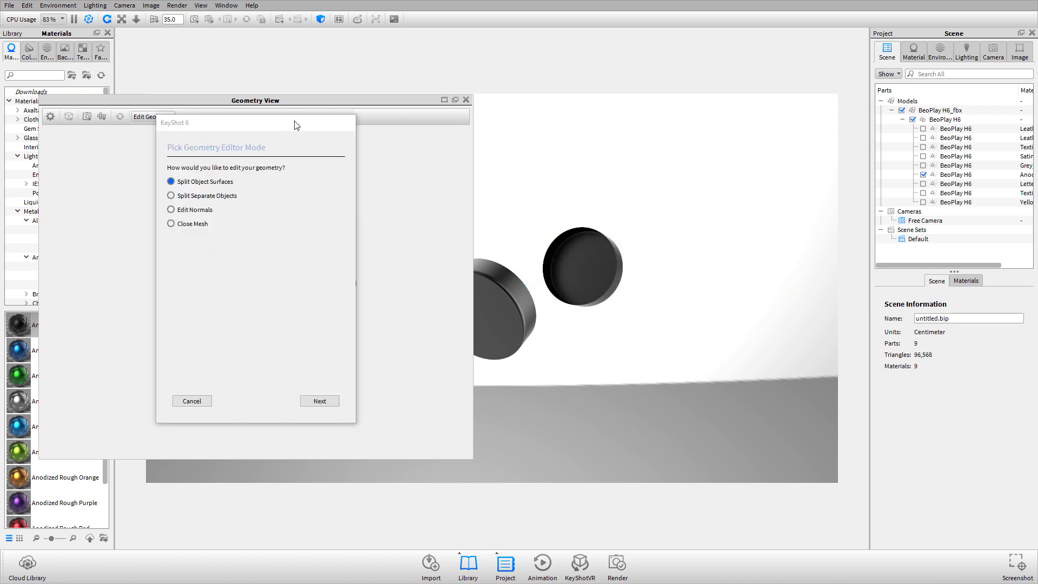
drag(296, 125, 687, 109)
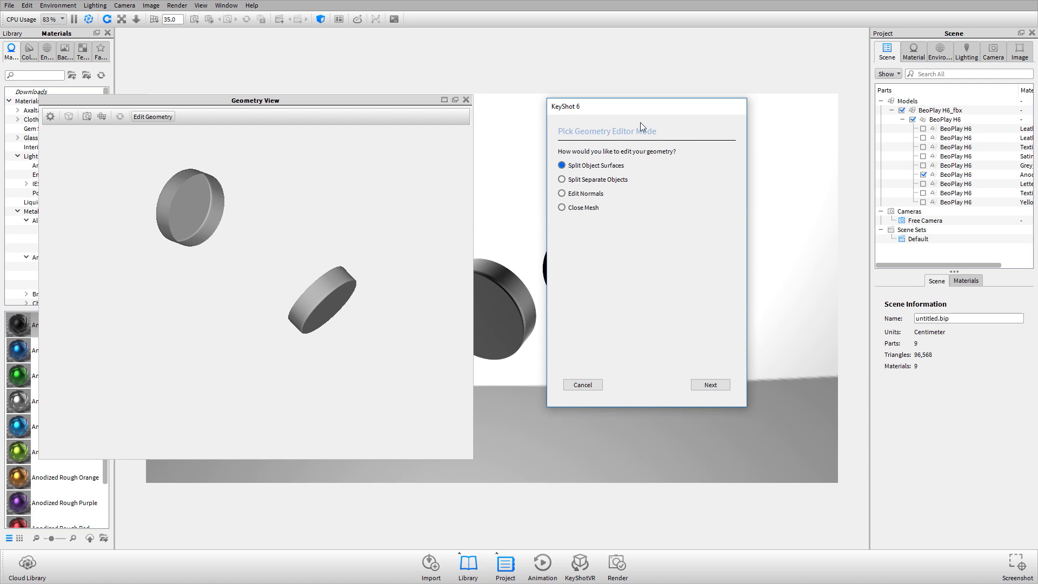
click(584, 179)
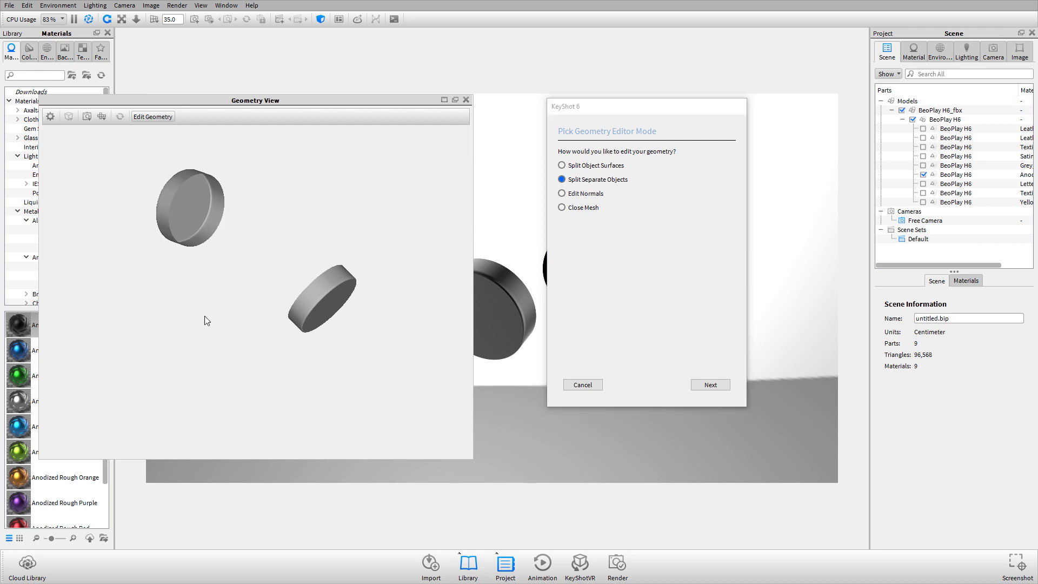
mouse_move(204, 316)
mouse_down()
mouse_move(262, 317)
mouse_move(222, 315)
mouse_up()
drag(241, 247, 254, 195)
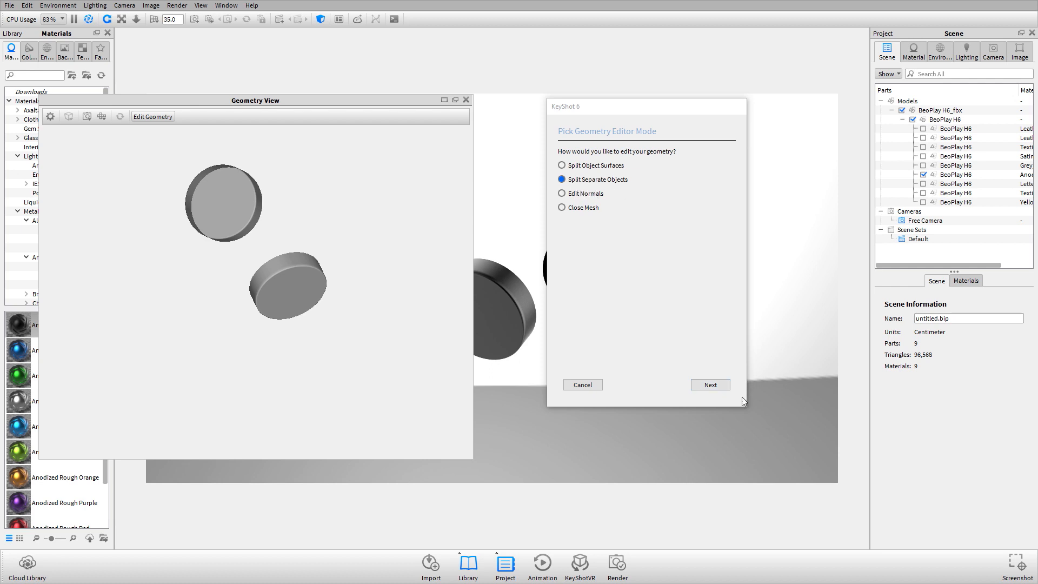
click(715, 385)
Step: Split one ear-cup cover off as its own object and finish the geometry edit
drag(352, 246, 332, 264)
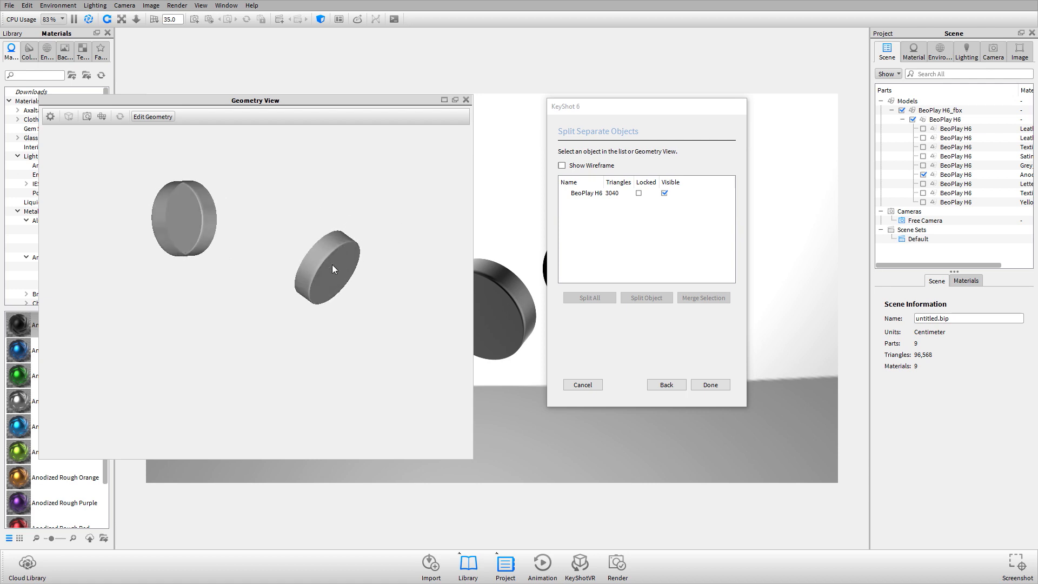
click(332, 264)
click(183, 216)
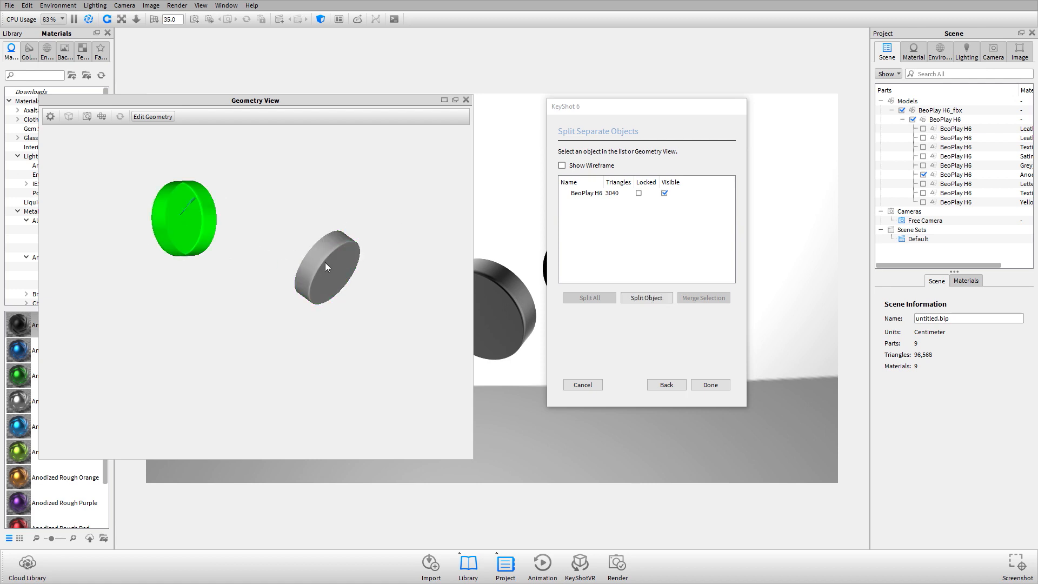
click(326, 265)
click(204, 223)
click(334, 269)
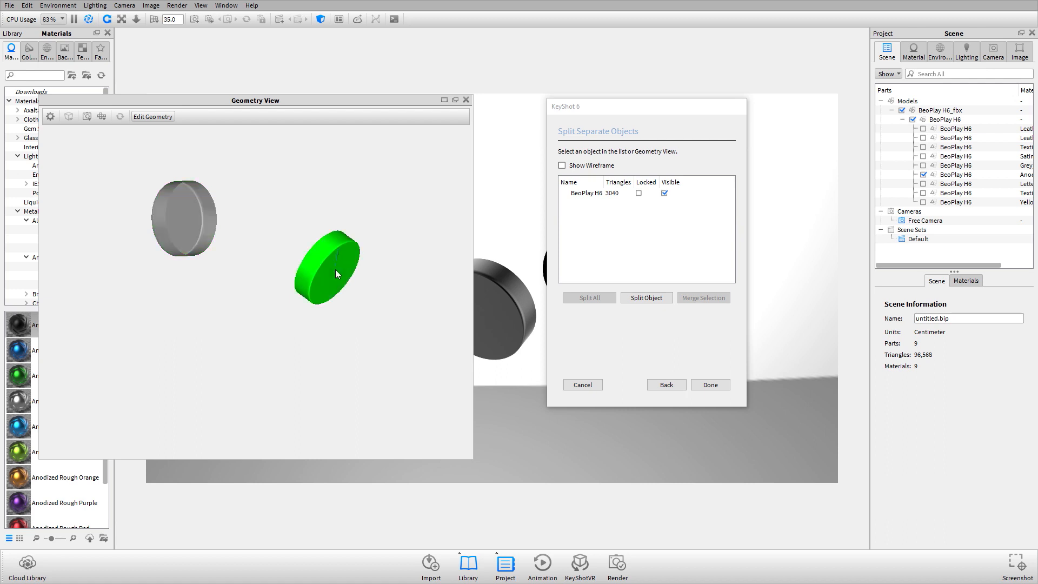
click(647, 298)
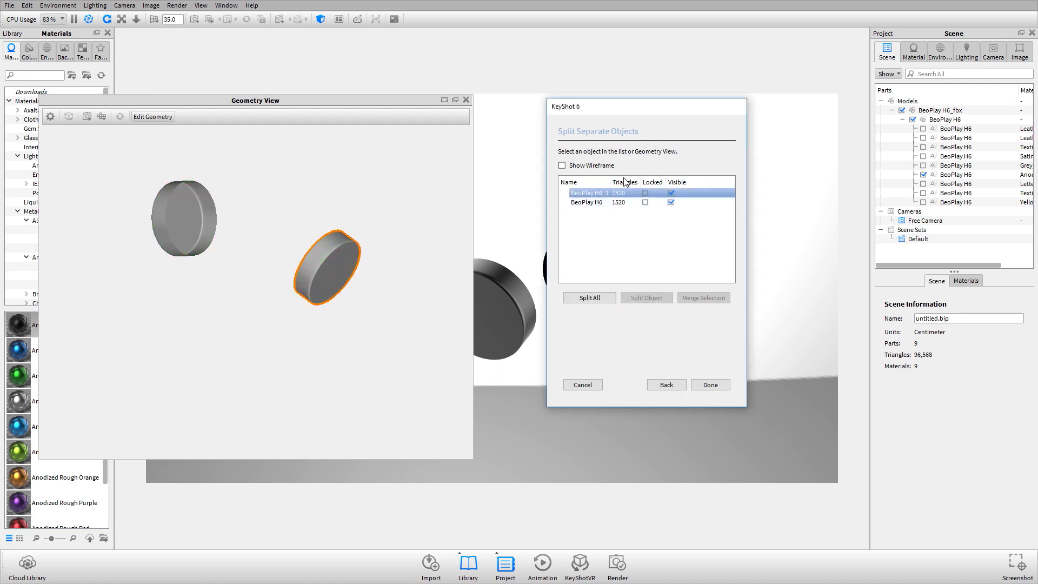
click(712, 385)
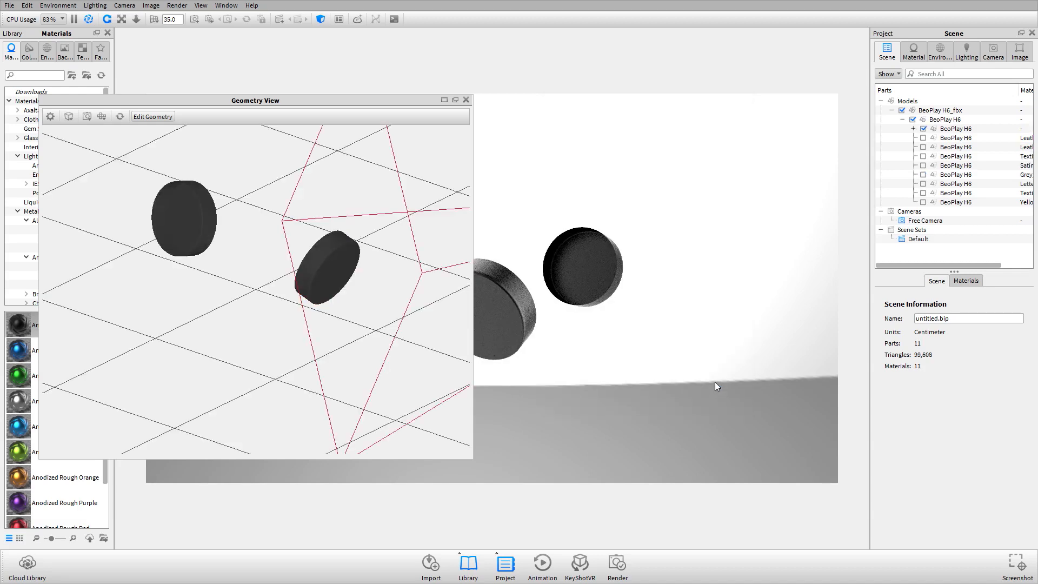
Step: Check in the scene that each ear-cup cover can be selected on its own, and deselect them
click(658, 254)
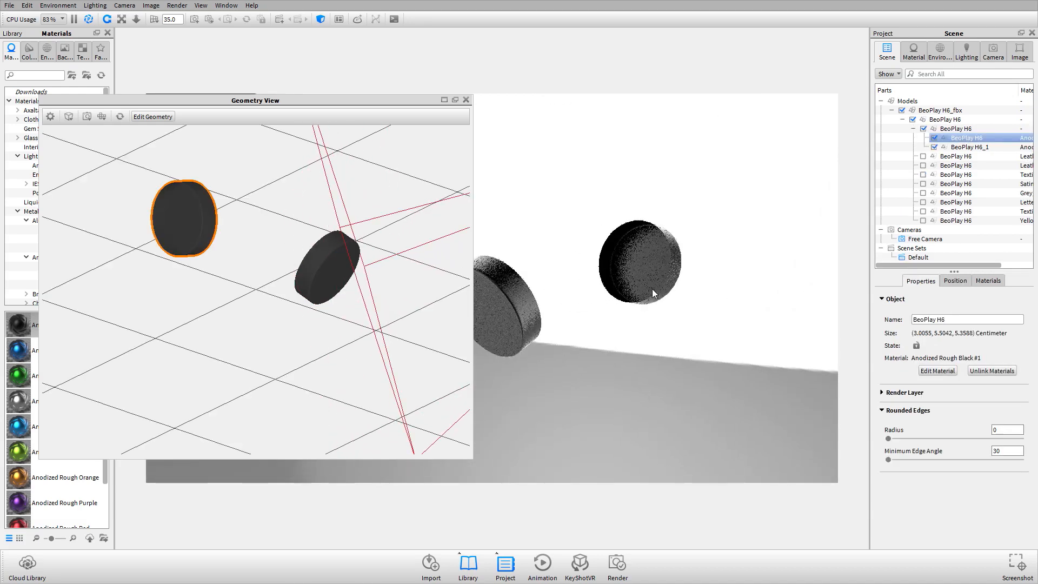
drag(652, 289, 753, 265)
click(503, 292)
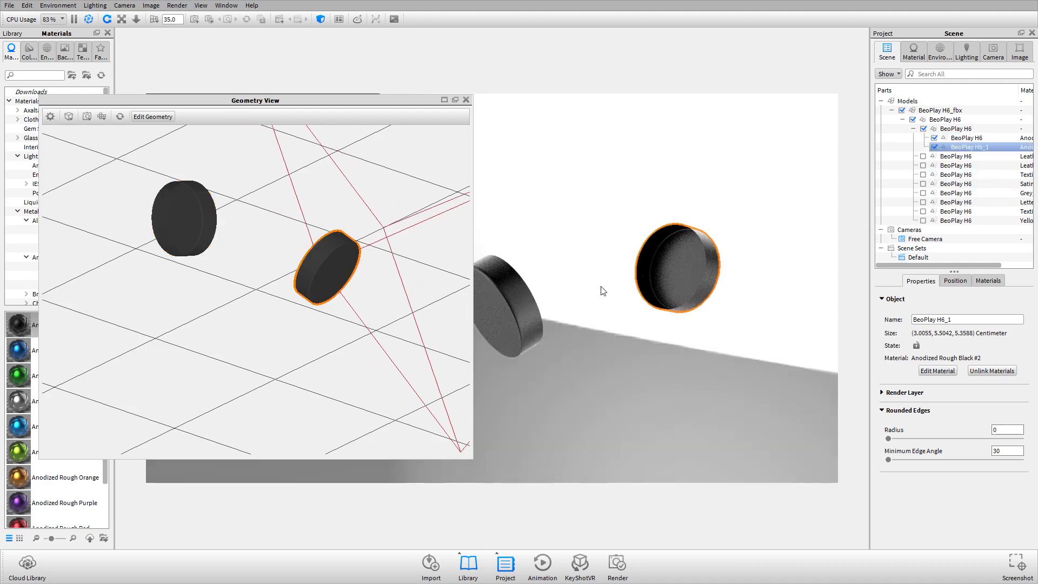
click(686, 268)
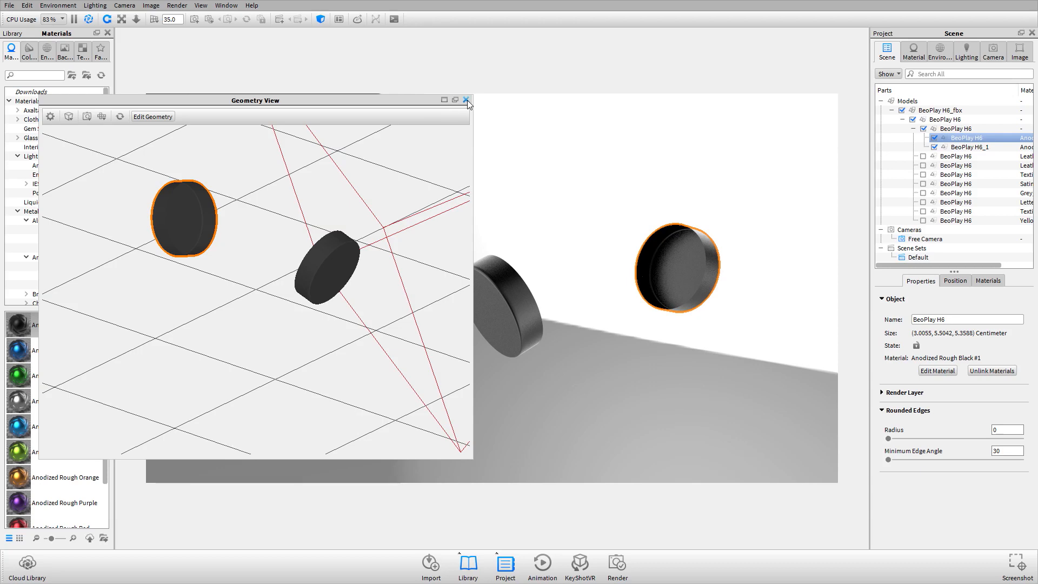
click(577, 232)
drag(573, 279, 548, 287)
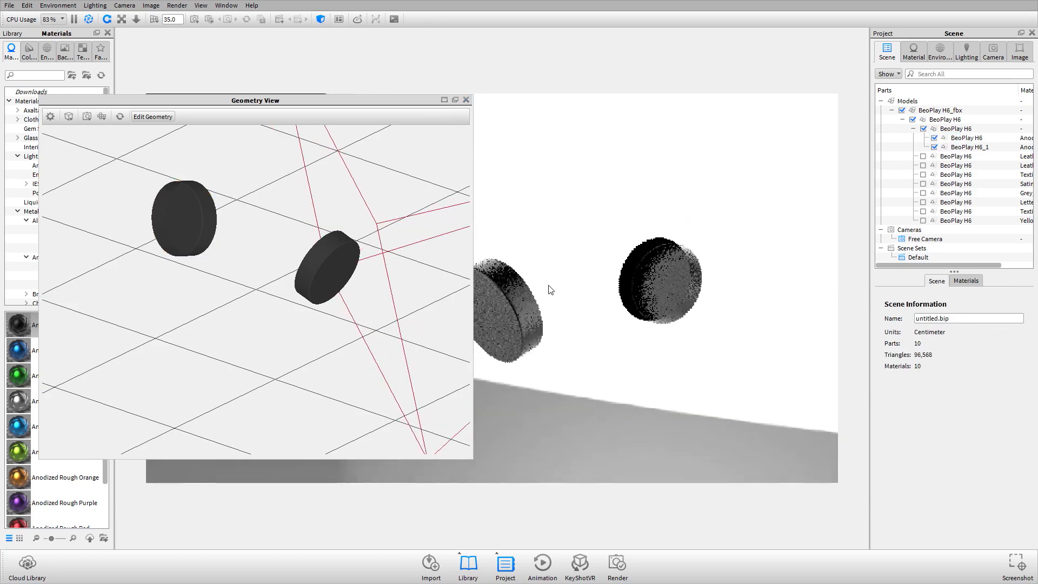
Step: Aim the camera at the near ear-cup cover and open that cover for geometry editing in Split Object Surfaces mode
right_click(494, 281)
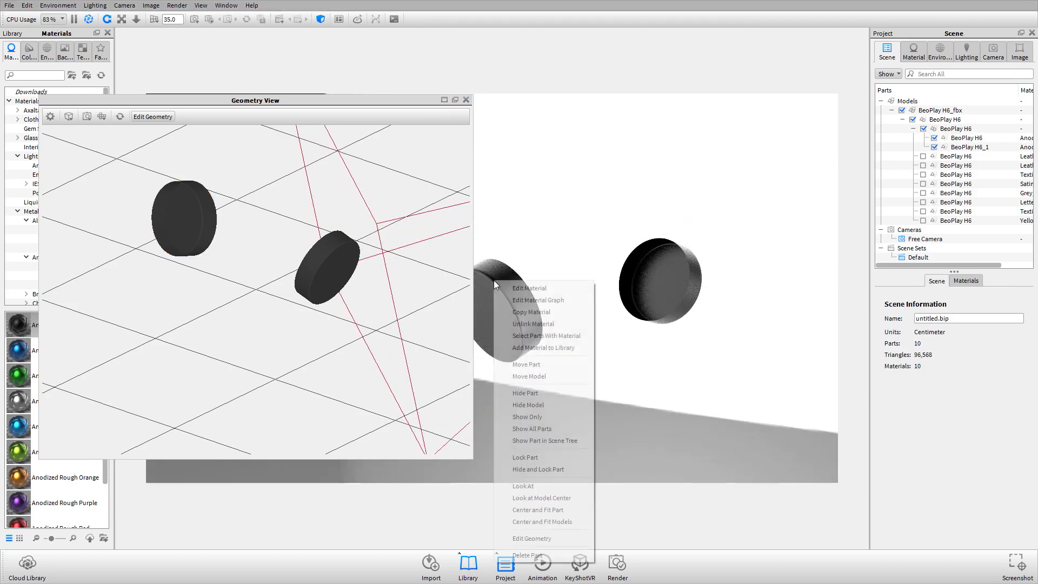
click(558, 485)
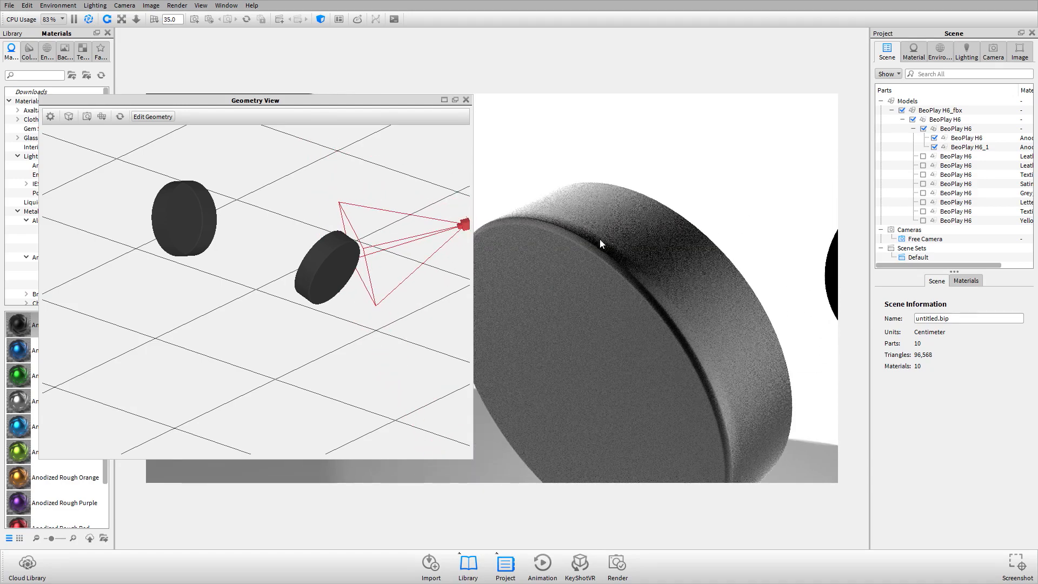
right_click(600, 244)
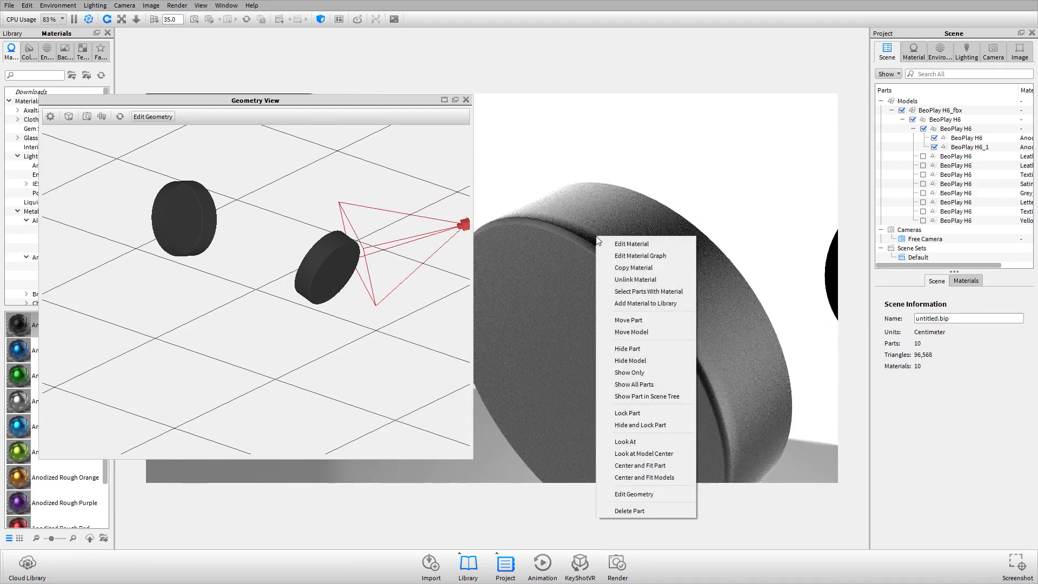
click(653, 493)
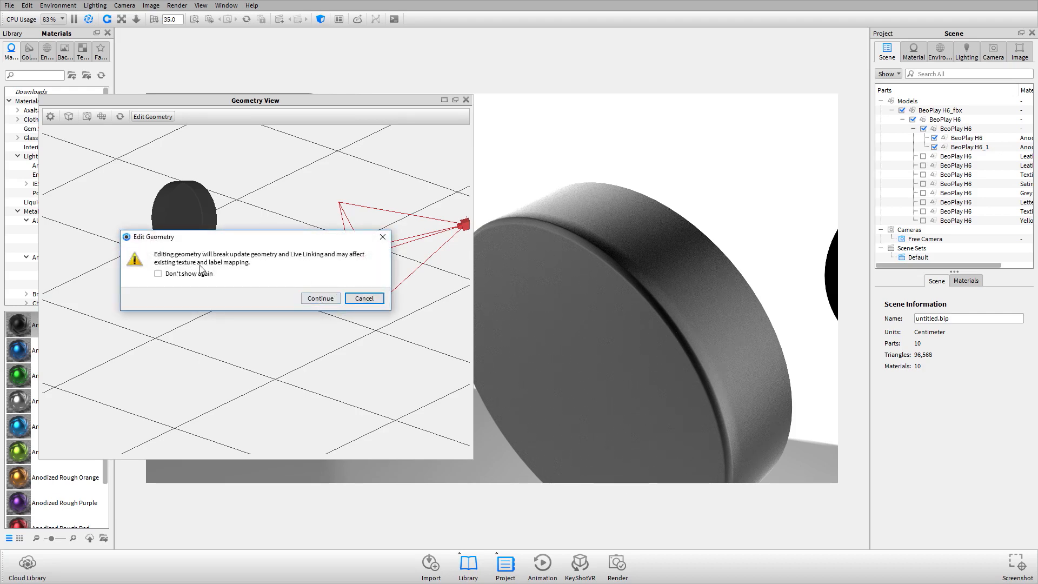
click(320, 298)
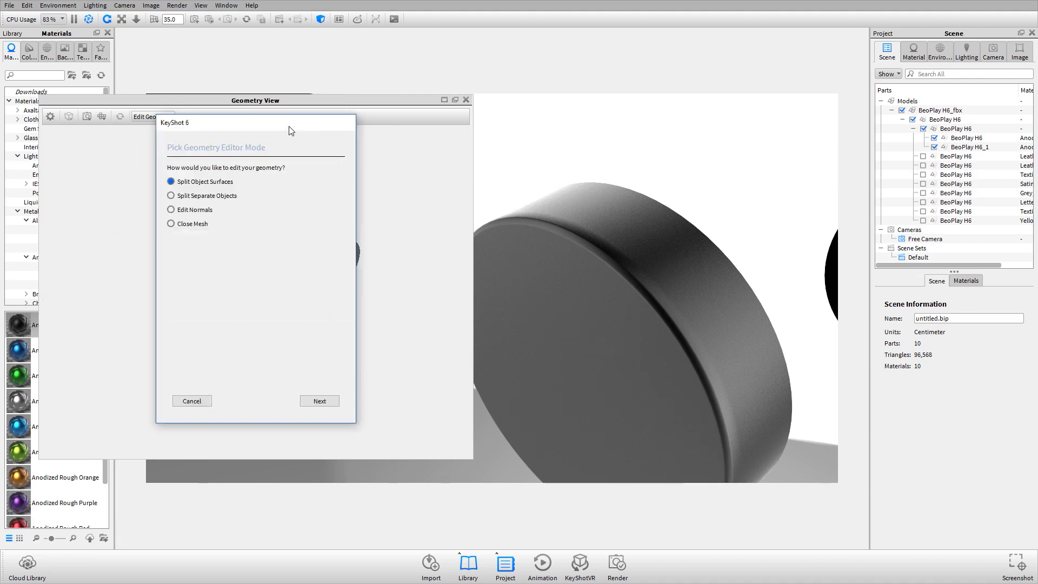
drag(289, 130, 541, 67)
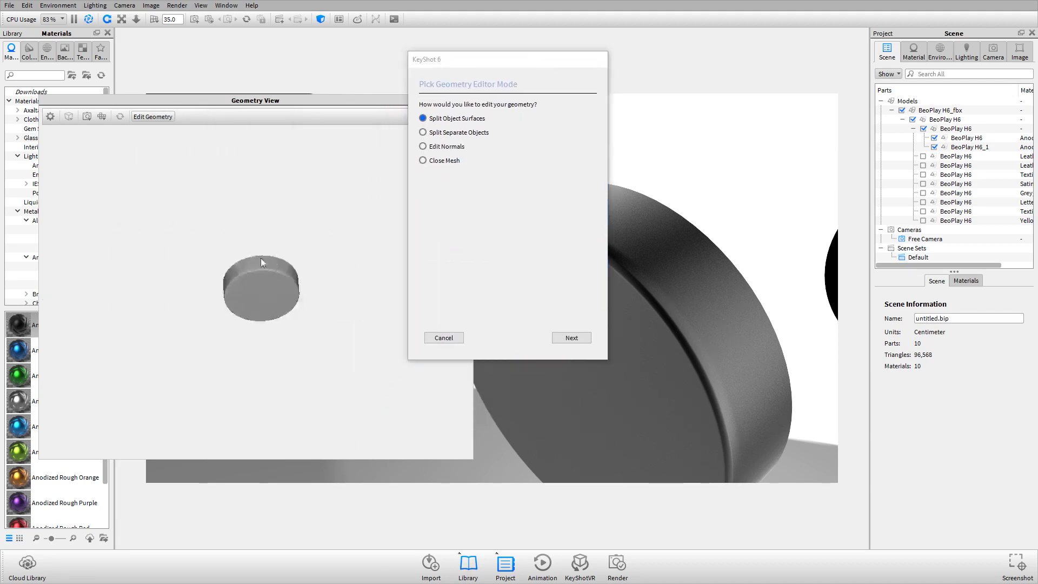
drag(260, 258, 303, 252)
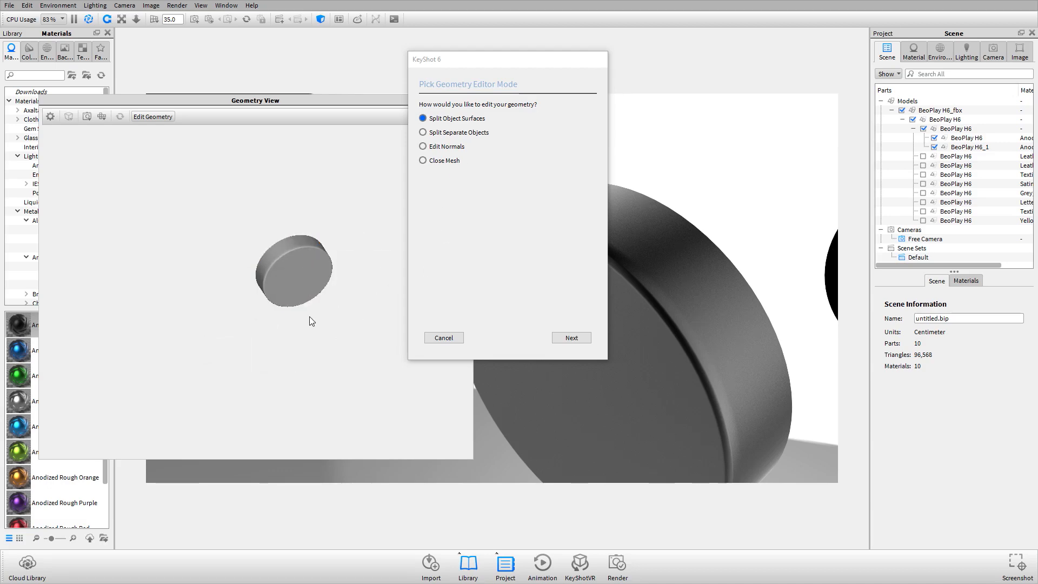
scroll(282, 236, up, 5)
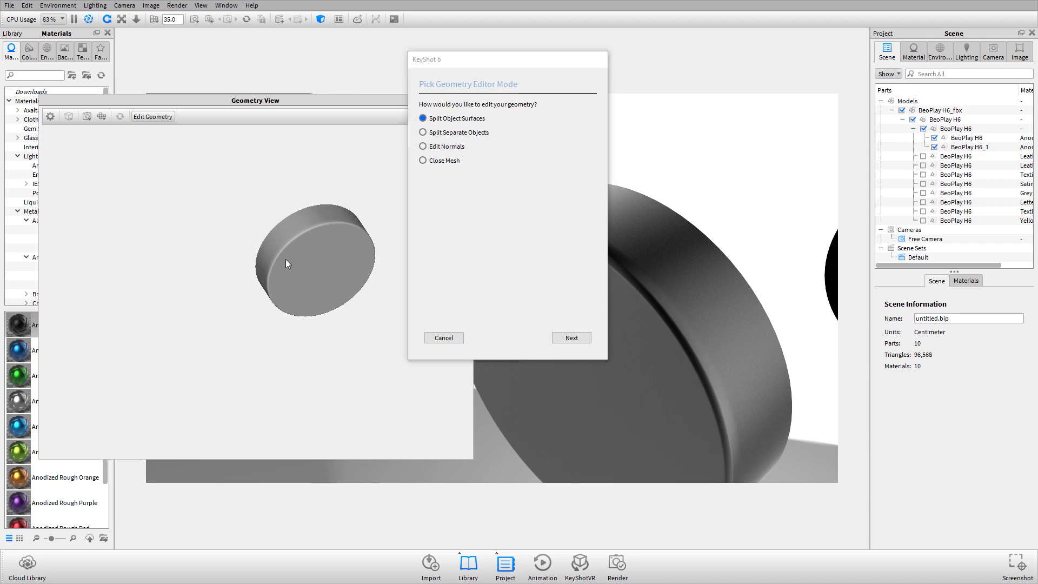
click(571, 339)
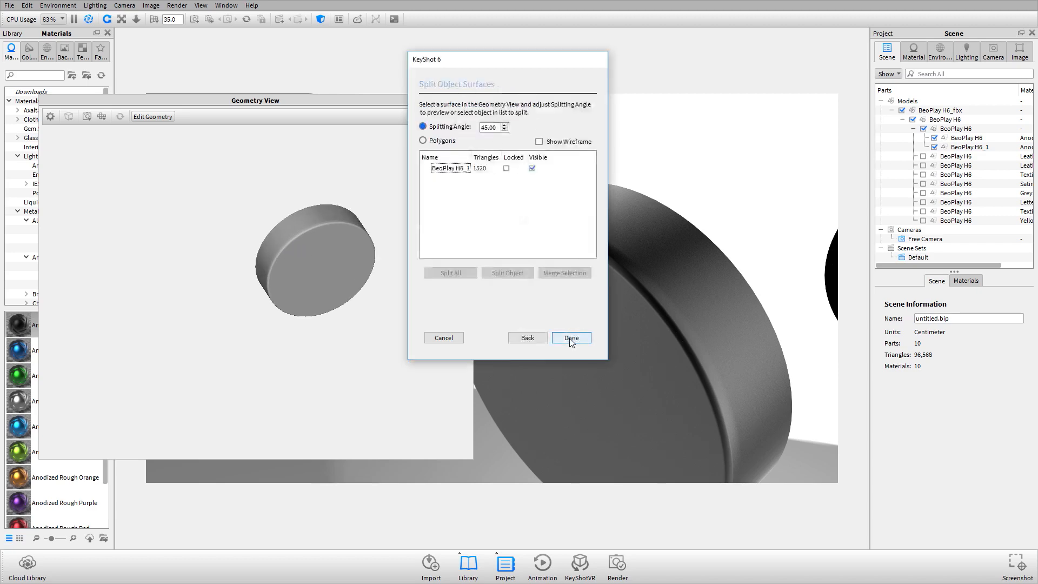
Step: Center and fit the cover in the geometry view, and examine its mesh up close with the wireframe shown temporarily
scroll(322, 216, up, 2)
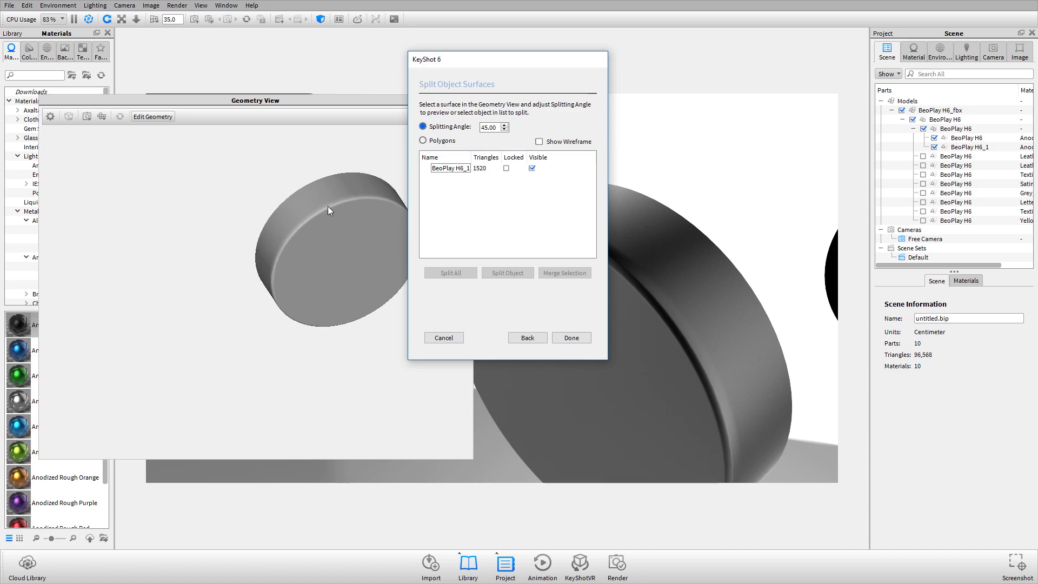
right_click(210, 154)
click(165, 252)
scroll(166, 254, down, 6)
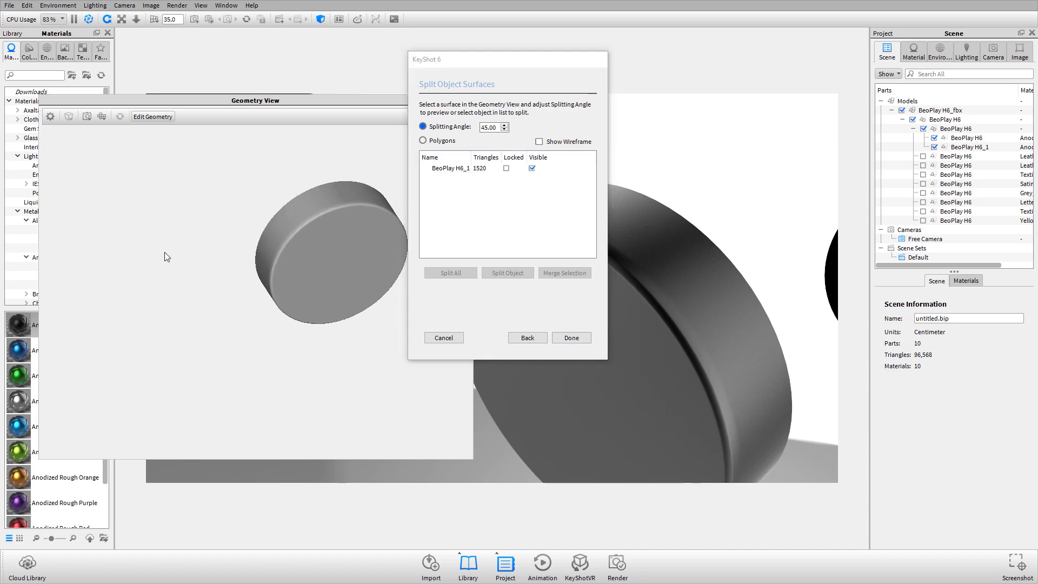
right_click(197, 213)
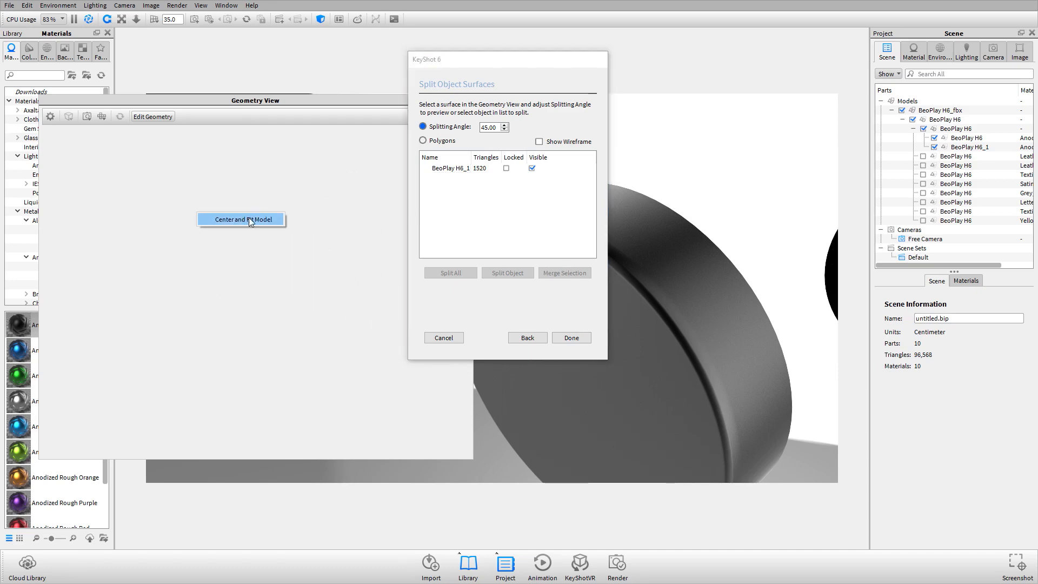
click(264, 219)
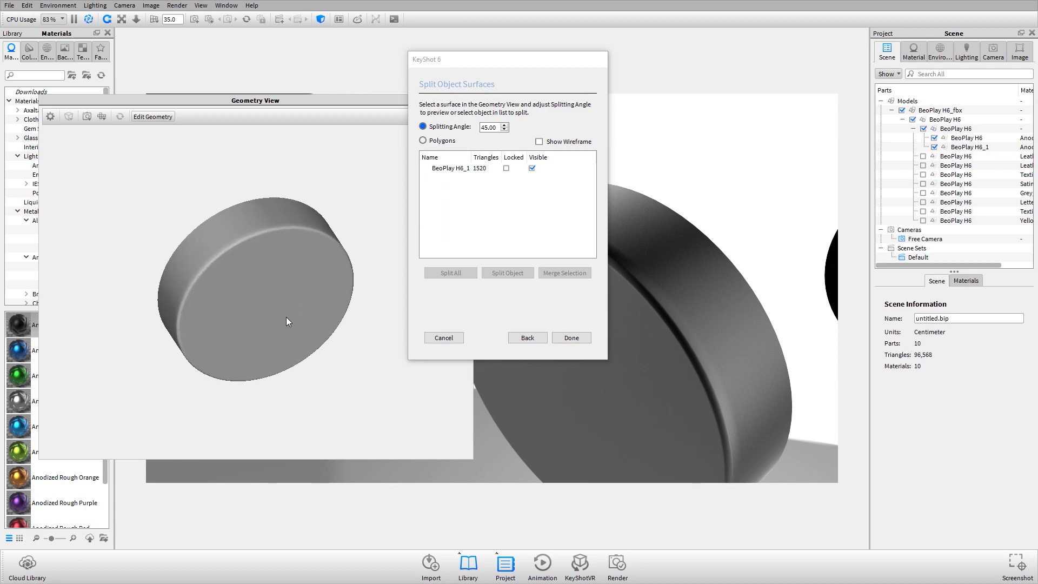
drag(273, 271, 244, 239)
scroll(244, 239, up, 3)
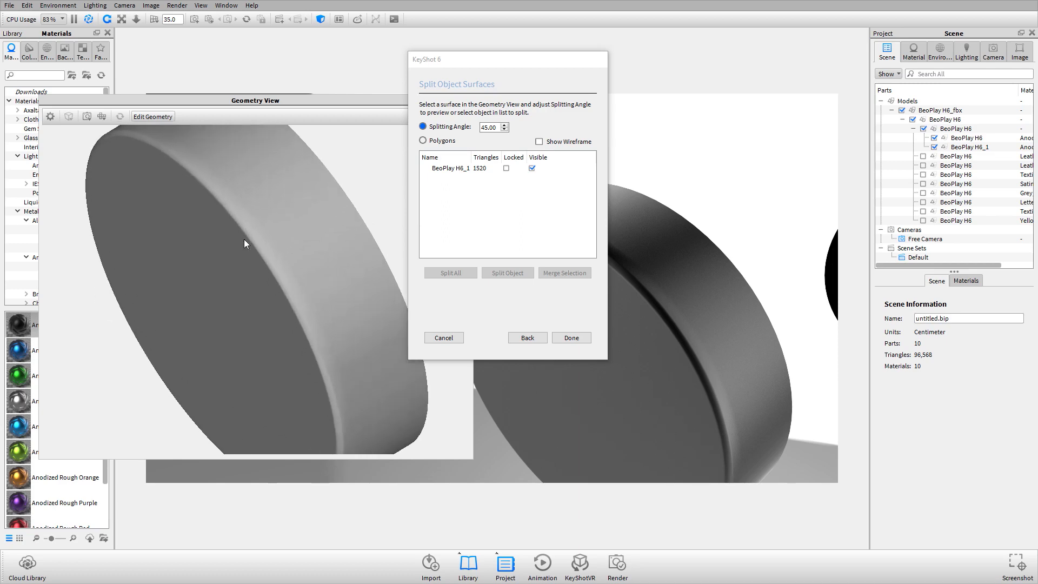
click(567, 142)
drag(271, 219, 457, 215)
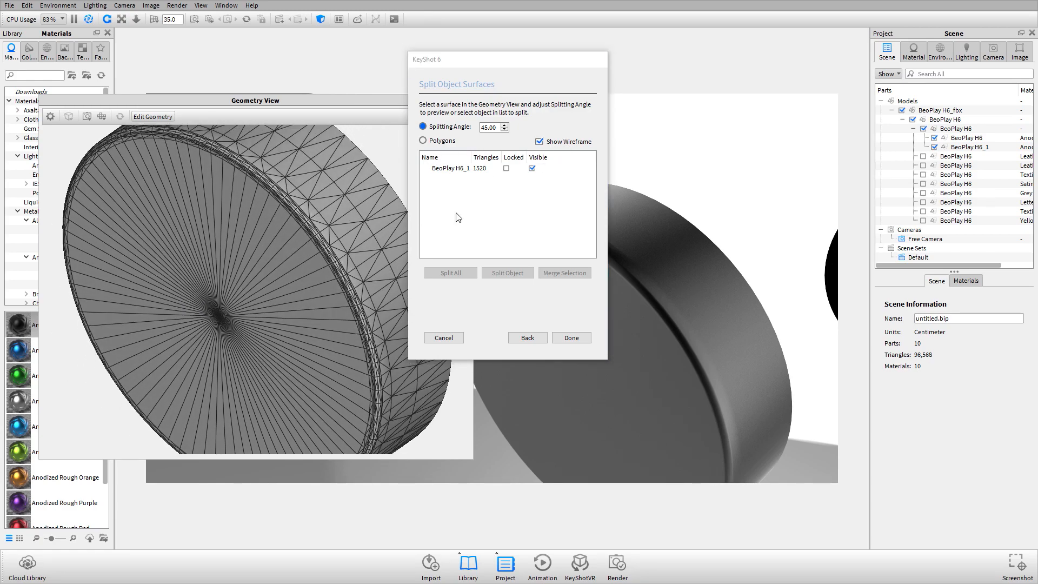
click(562, 144)
Step: Preview which surfaces the 45-degree splitting angle picks up from the cover's side wall, front face and edge, with the wireframe off
click(346, 194)
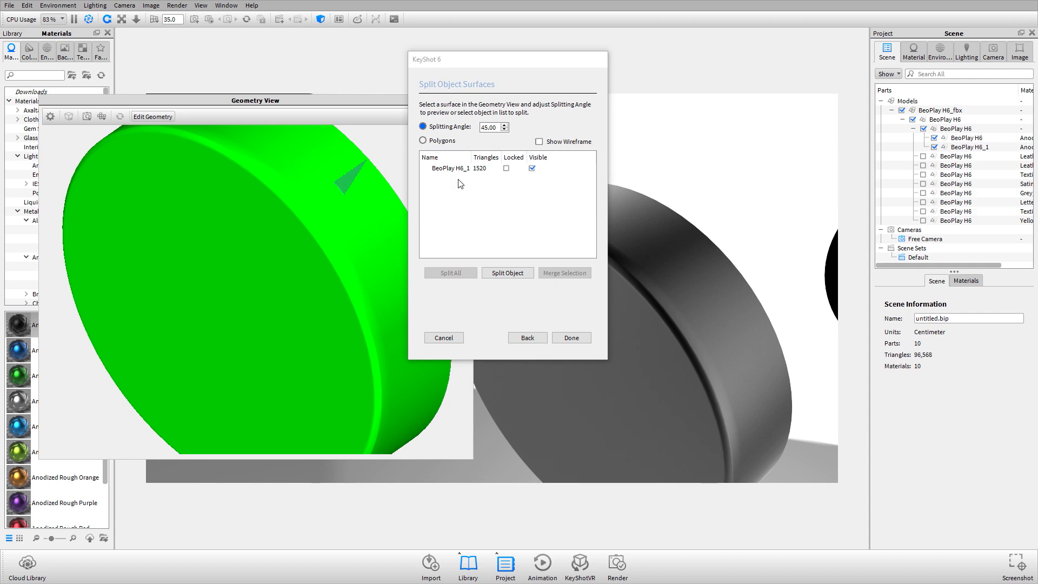
click(587, 143)
click(587, 143)
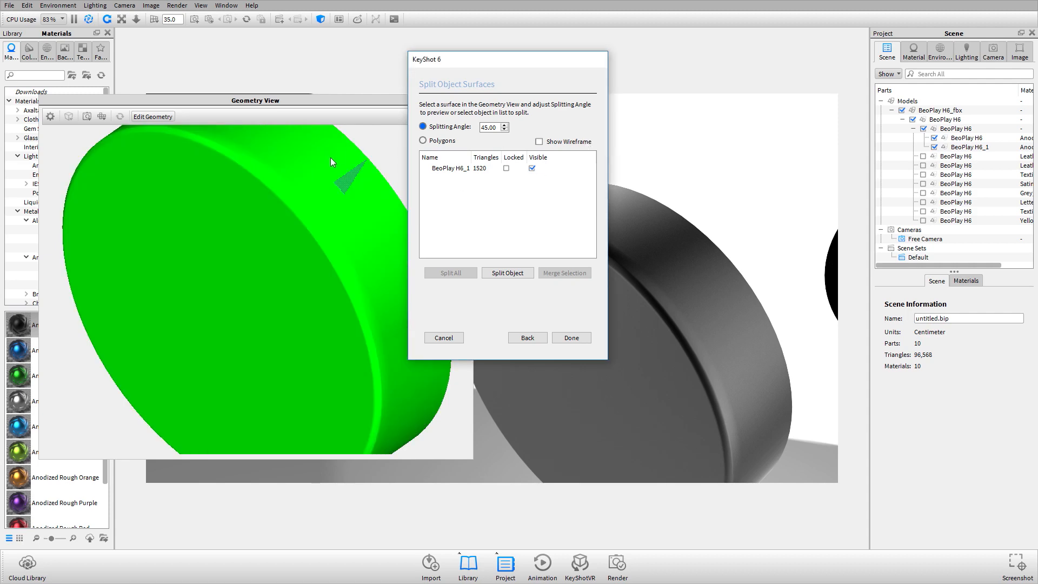
click(323, 163)
click(331, 186)
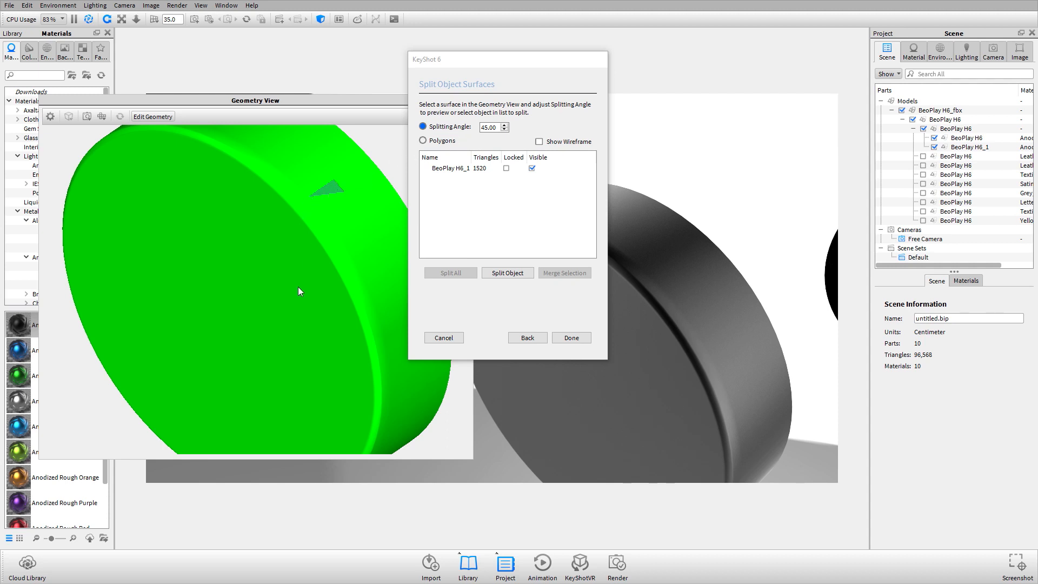
click(248, 233)
click(295, 197)
click(289, 227)
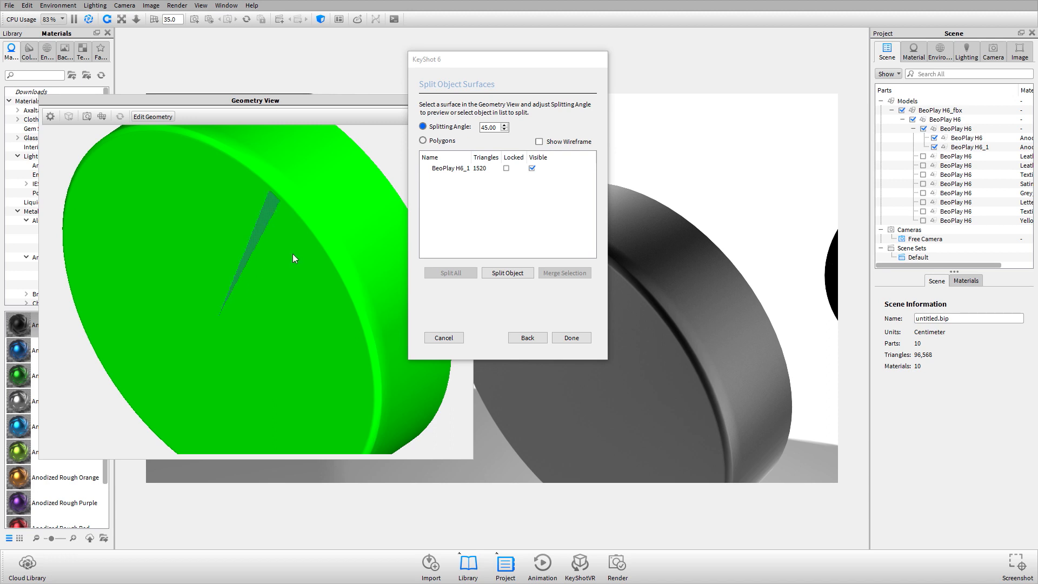
click(313, 189)
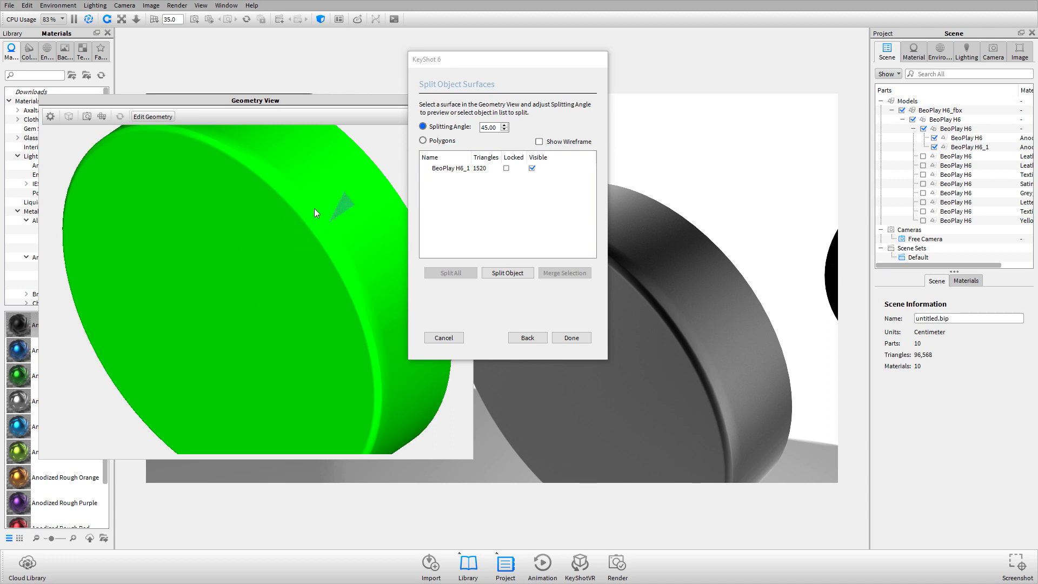
Step: Pick the cover's side wall near the front edge and lower the splitting angle to 20 degrees
click(313, 216)
click(504, 130)
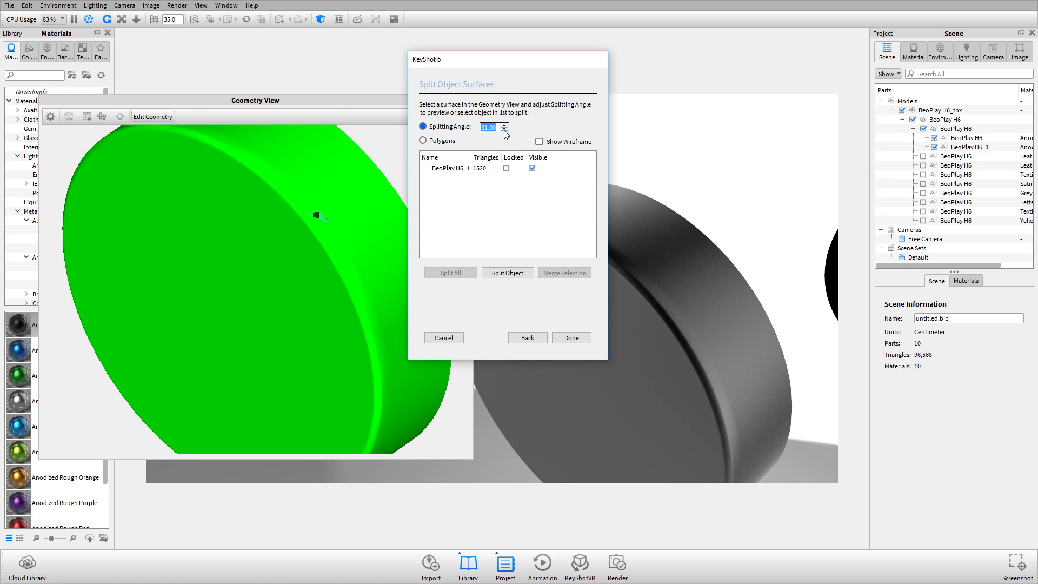
click(504, 130)
click(504, 129)
click(504, 130)
click(504, 130)
click(504, 129)
click(504, 130)
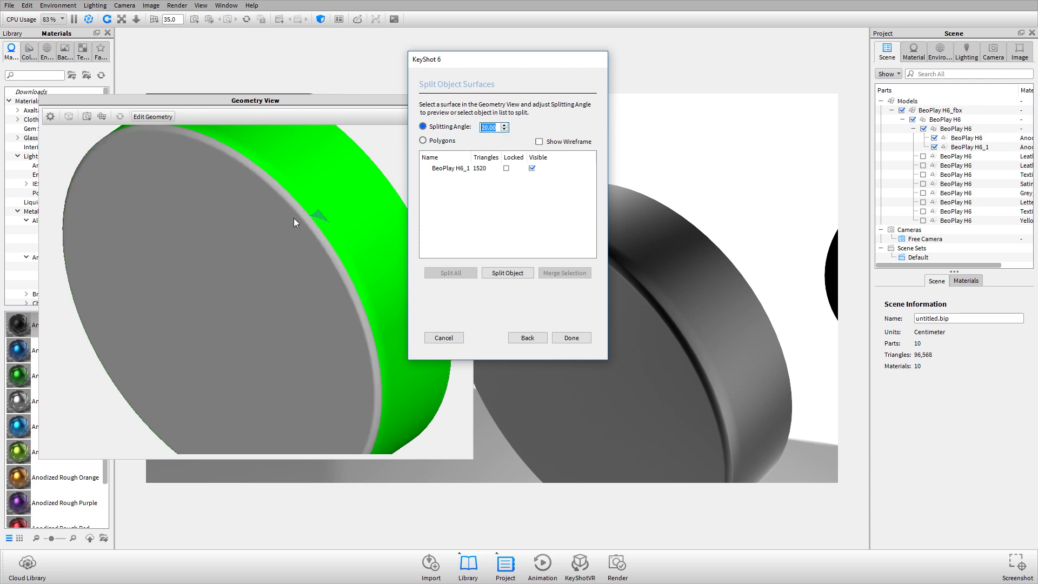
Step: Compare the surface previews of the cover's side wall and its narrow front edge ring at the 20-degree splitting angle
drag(336, 201, 313, 212)
drag(194, 226, 214, 224)
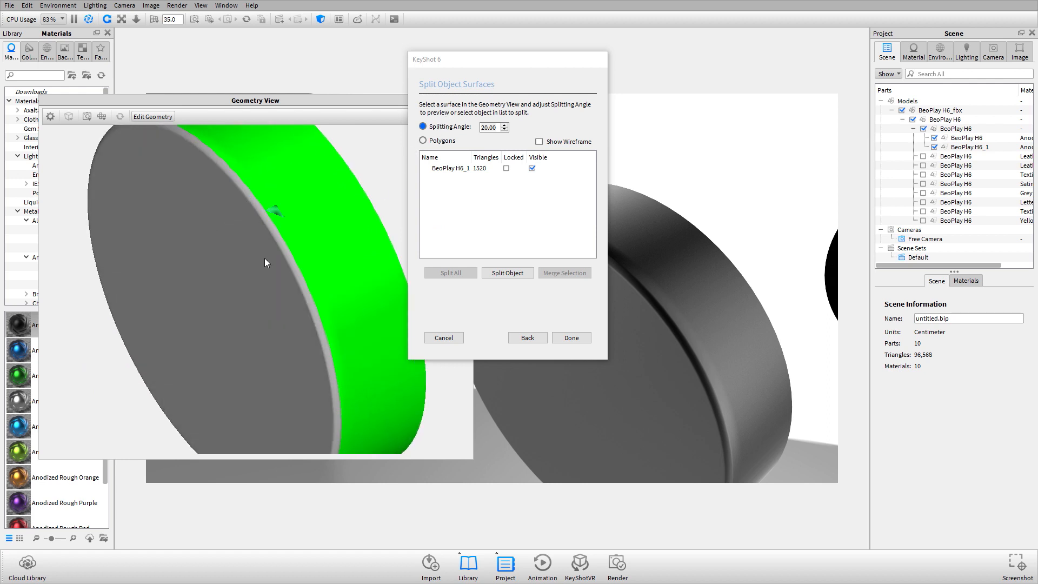
click(268, 221)
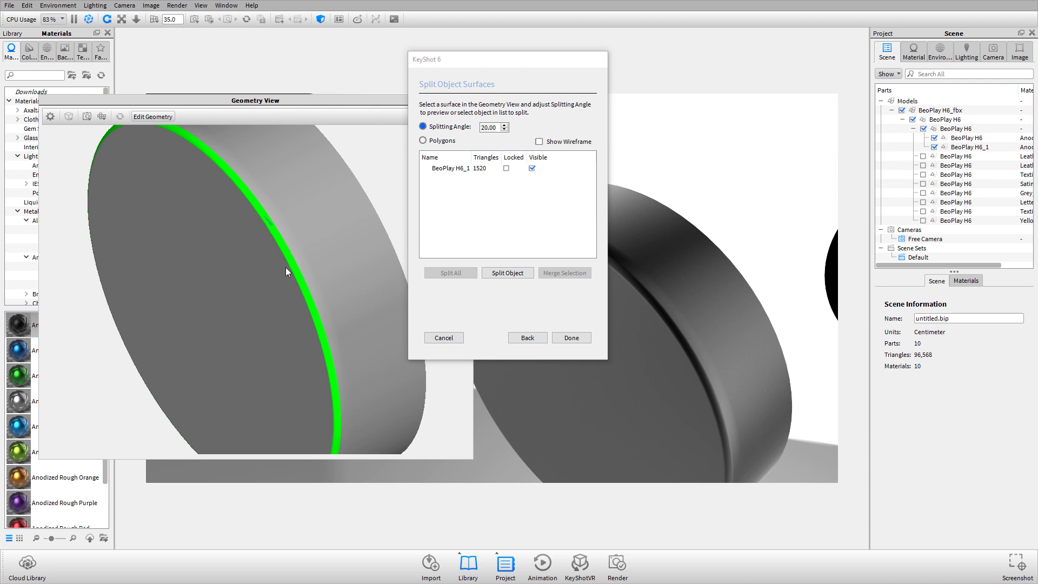
mouse_move(285, 267)
mouse_down()
mouse_move(302, 254)
mouse_move(292, 265)
mouse_up()
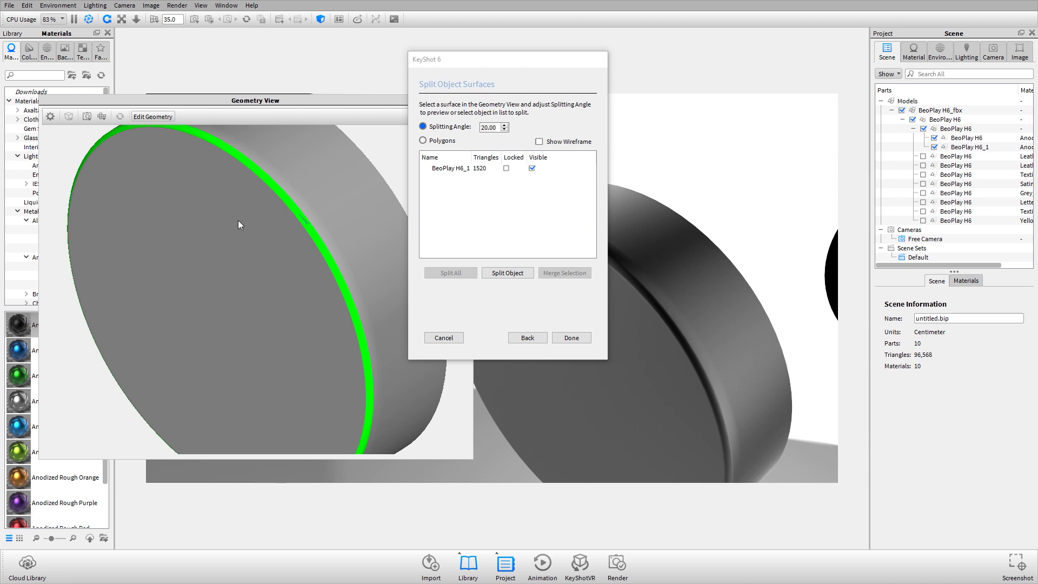
click(234, 262)
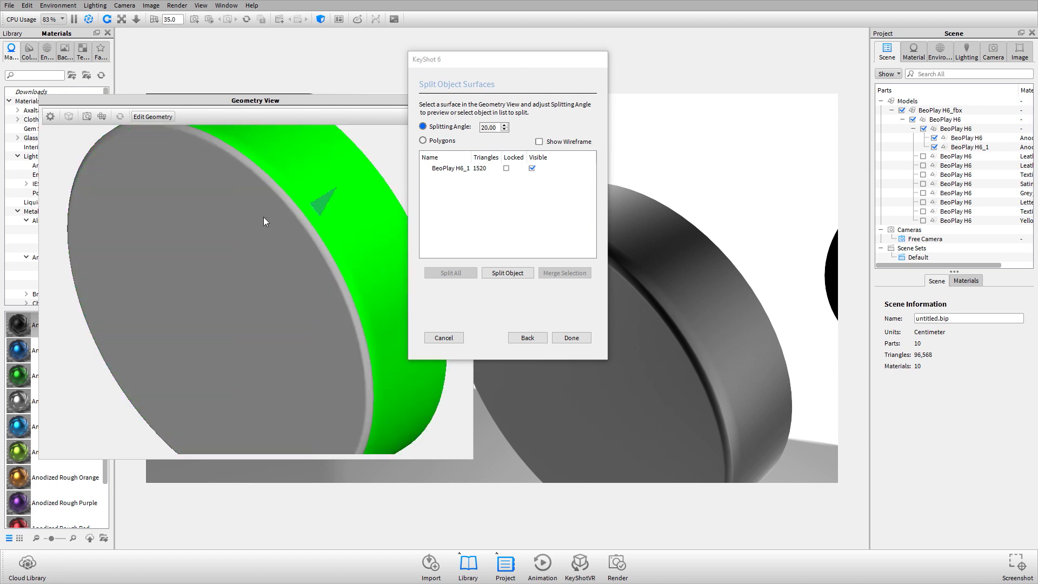
click(289, 199)
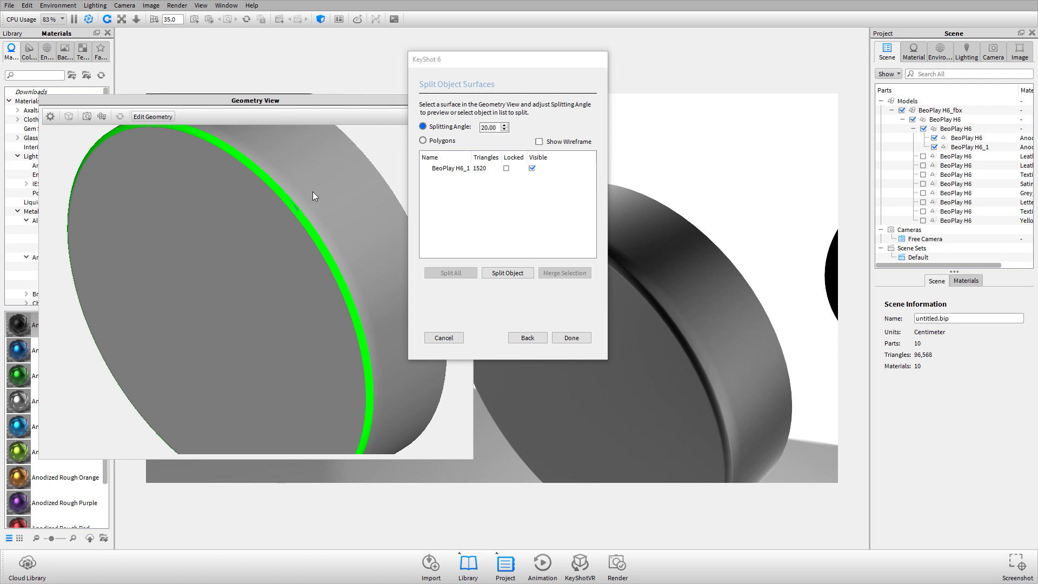
drag(312, 191, 291, 233)
click(238, 209)
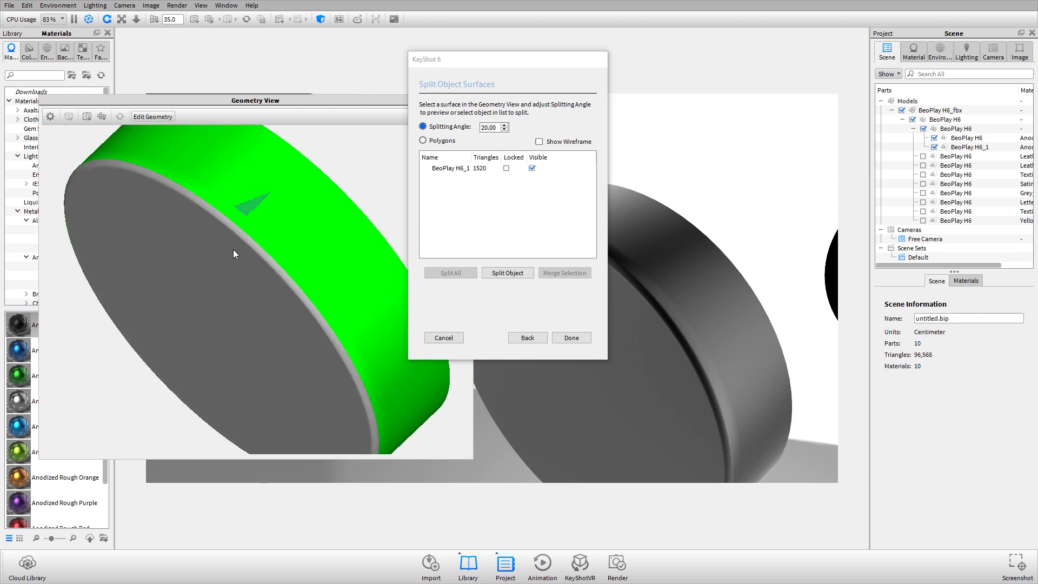
Step: Split the narrow front edge ring off the near cover as its own object and finish the geometry edit
click(232, 261)
click(248, 241)
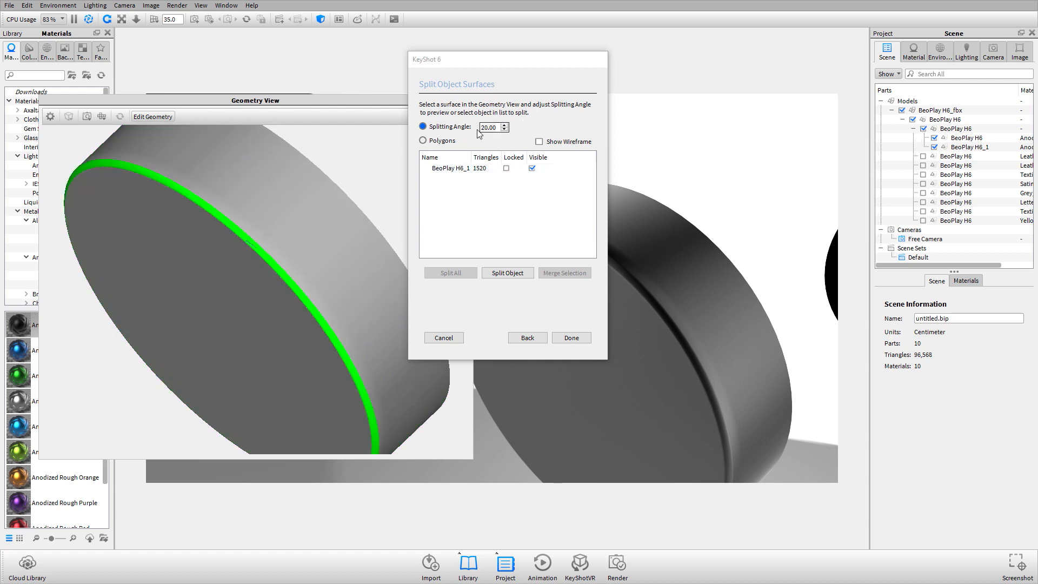
click(516, 273)
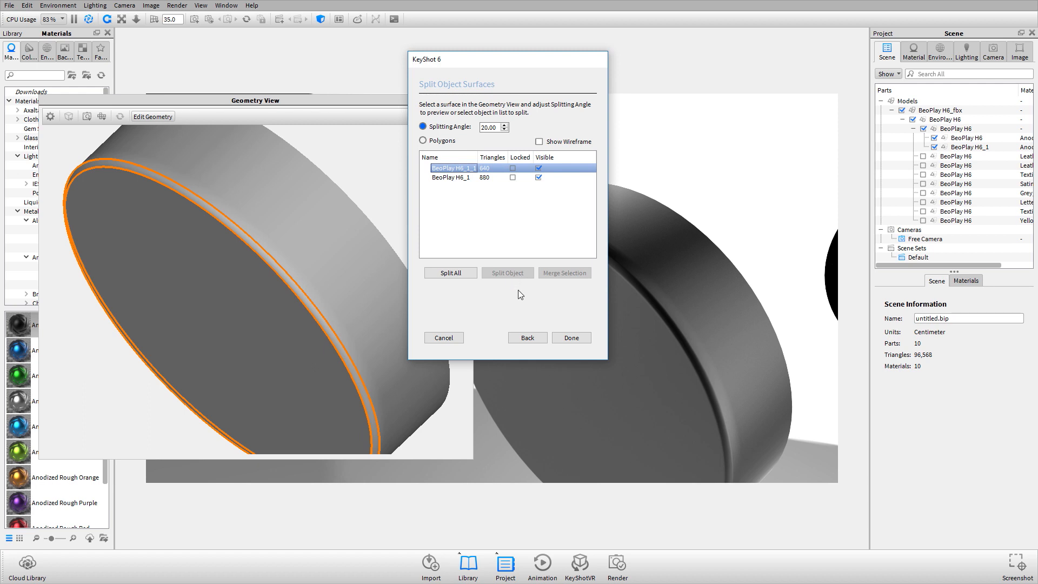
click(539, 178)
click(539, 178)
click(572, 338)
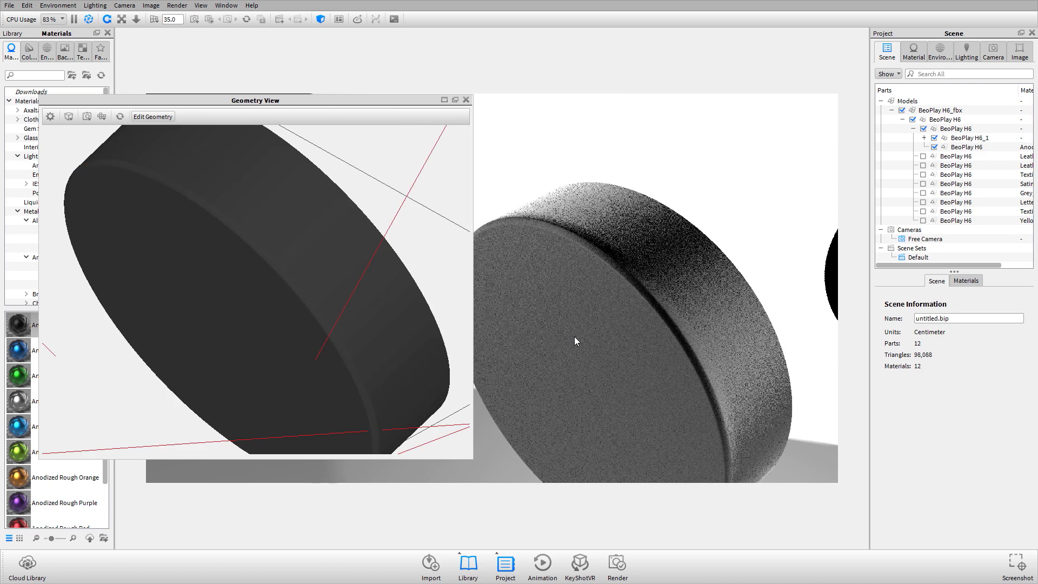
Step: Expand the near cover's group in the scene and check the edge ring and the remaining cover body individually
click(924, 138)
click(973, 147)
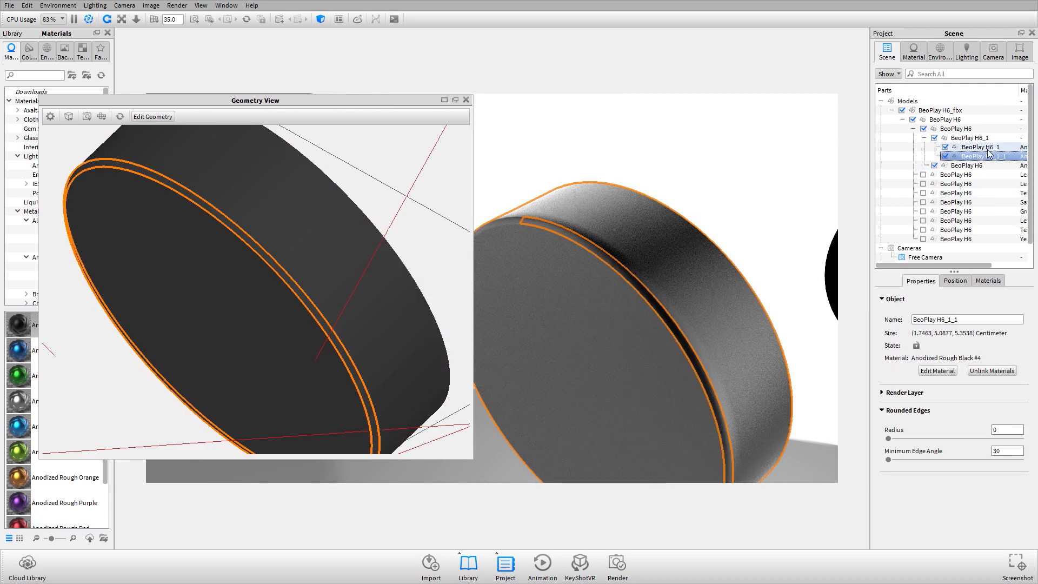
click(987, 156)
click(983, 148)
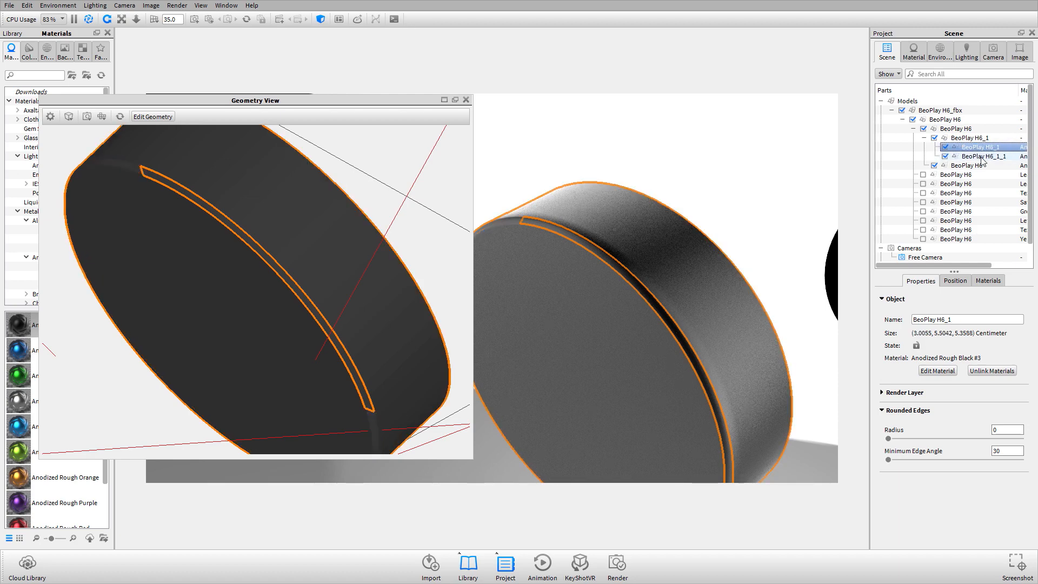
click(981, 158)
Step: Bring the other ear-cup cover into view, open it for geometry editing, and move the editor dialog clear of the geometry view
scroll(648, 189, down, 3)
drag(597, 177, 625, 275)
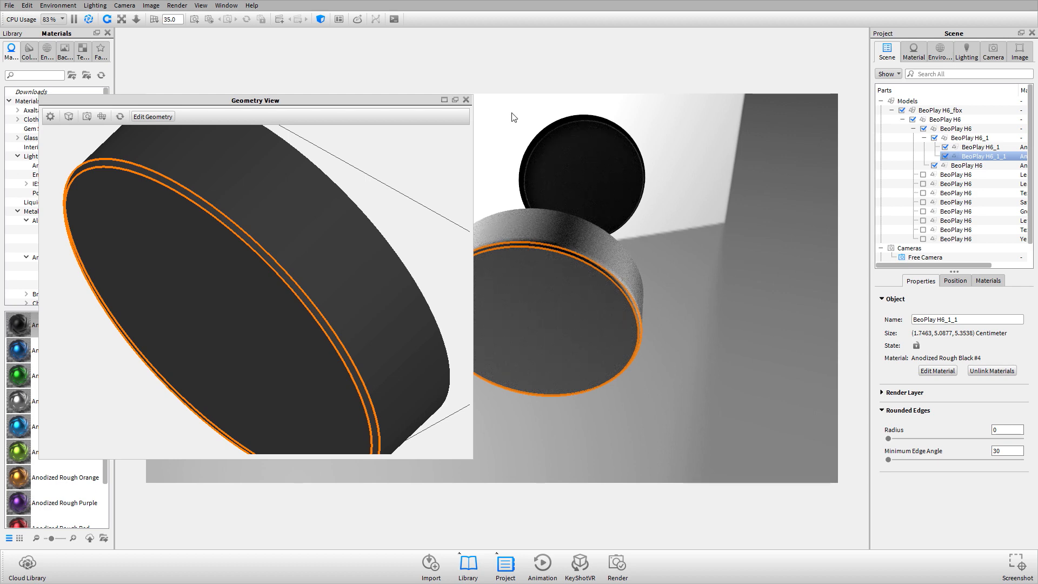
click(576, 160)
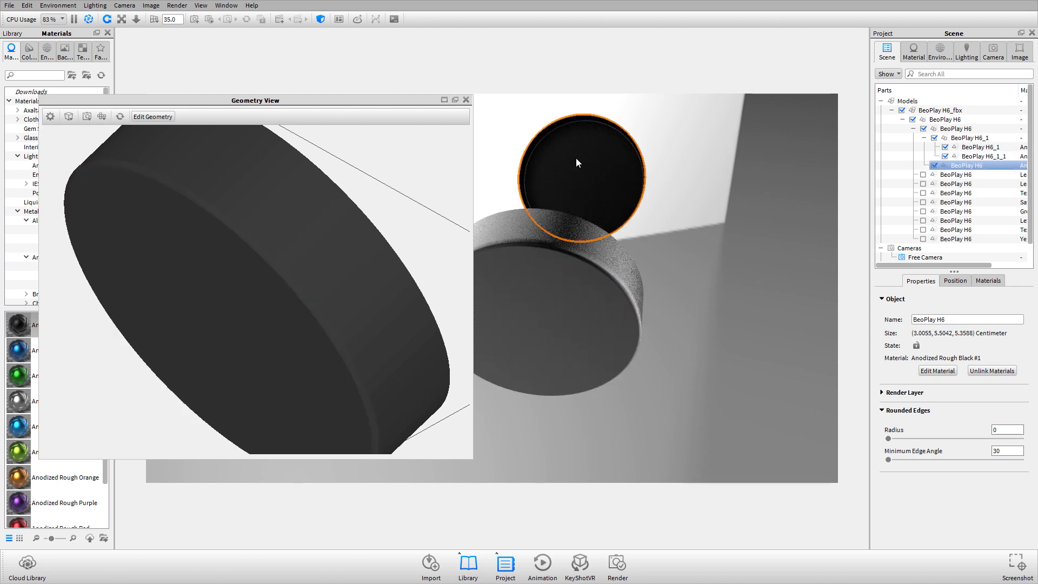
right_click(586, 161)
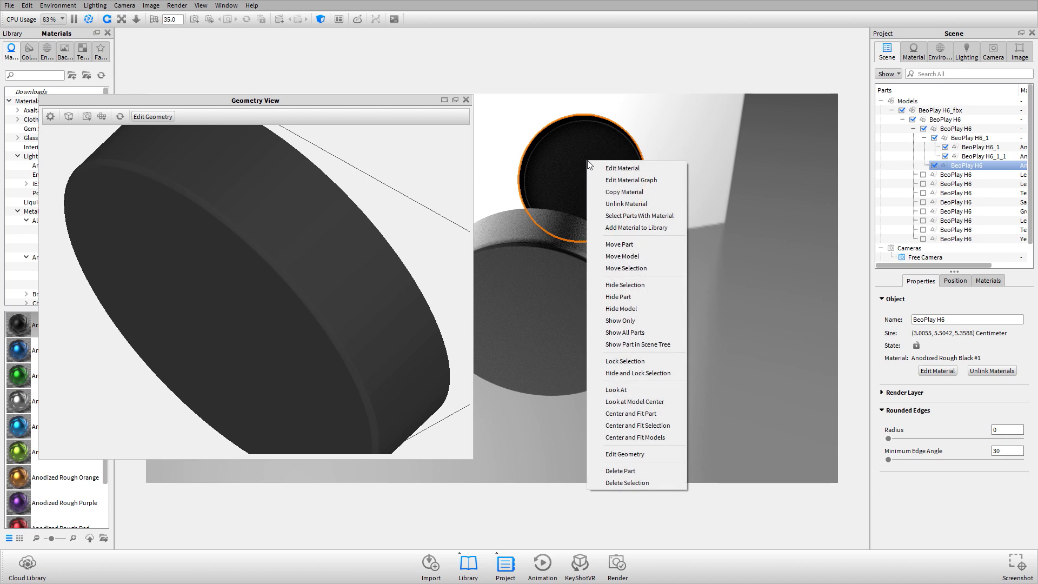
click(657, 452)
click(324, 298)
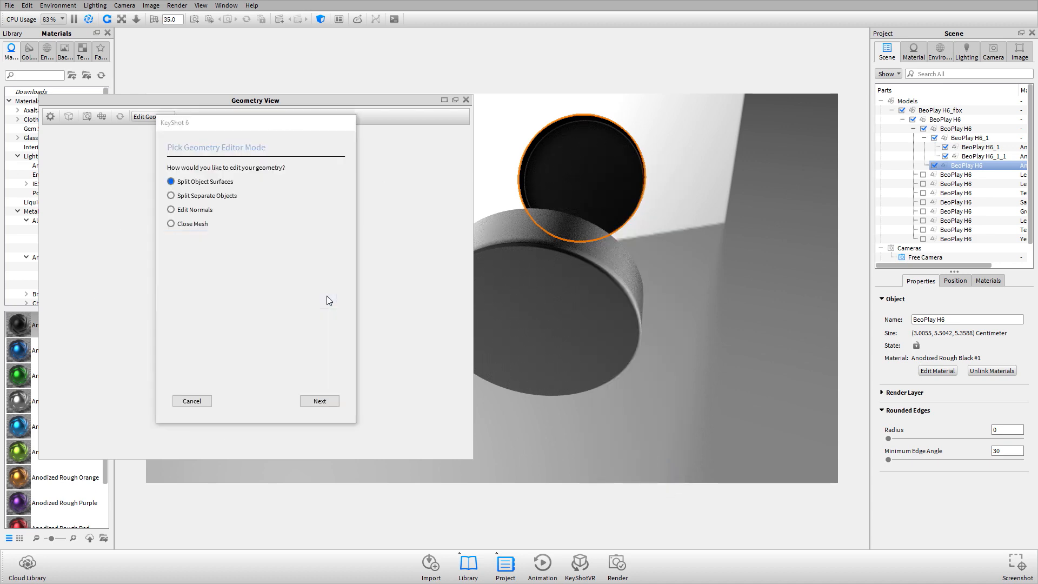
drag(253, 125, 627, 139)
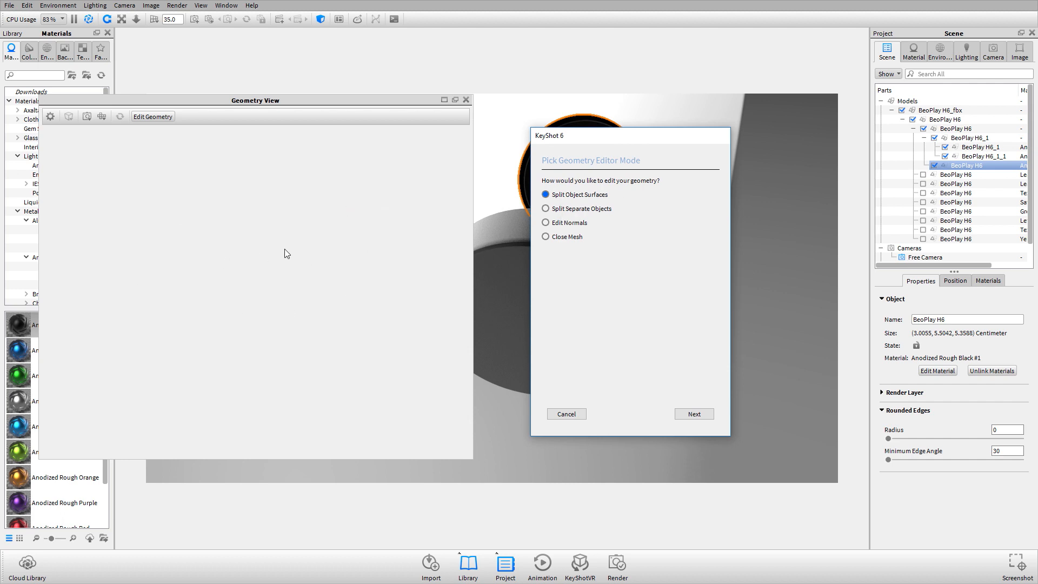
Step: Center and fit the second cover in the geometry view with its front edge facing the viewer, and enter Split Object Surfaces mode
right_click(268, 217)
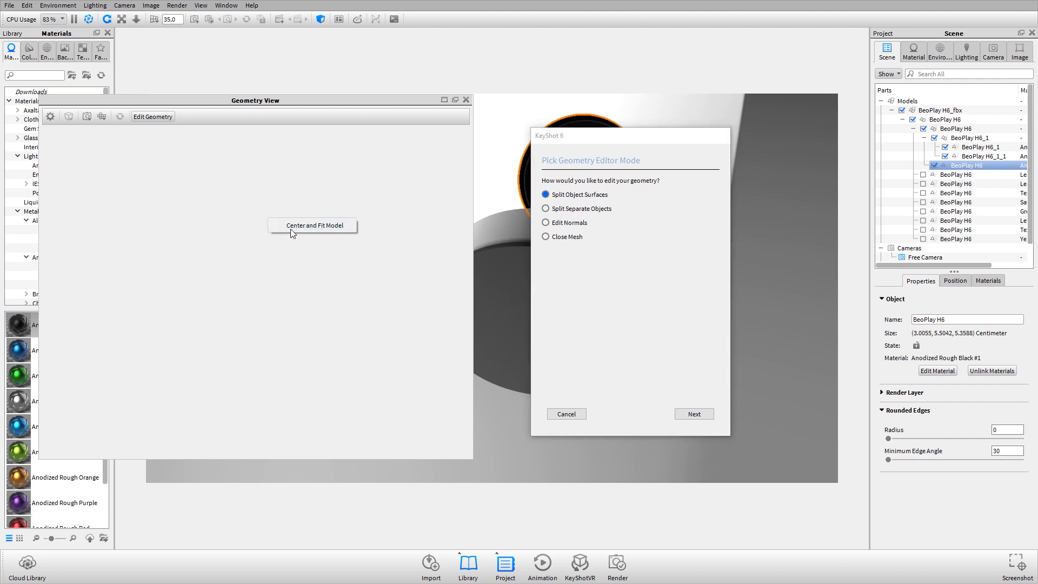
click(292, 230)
scroll(272, 290, up, 2)
scroll(306, 262, up, 2)
drag(375, 253, 326, 243)
click(690, 414)
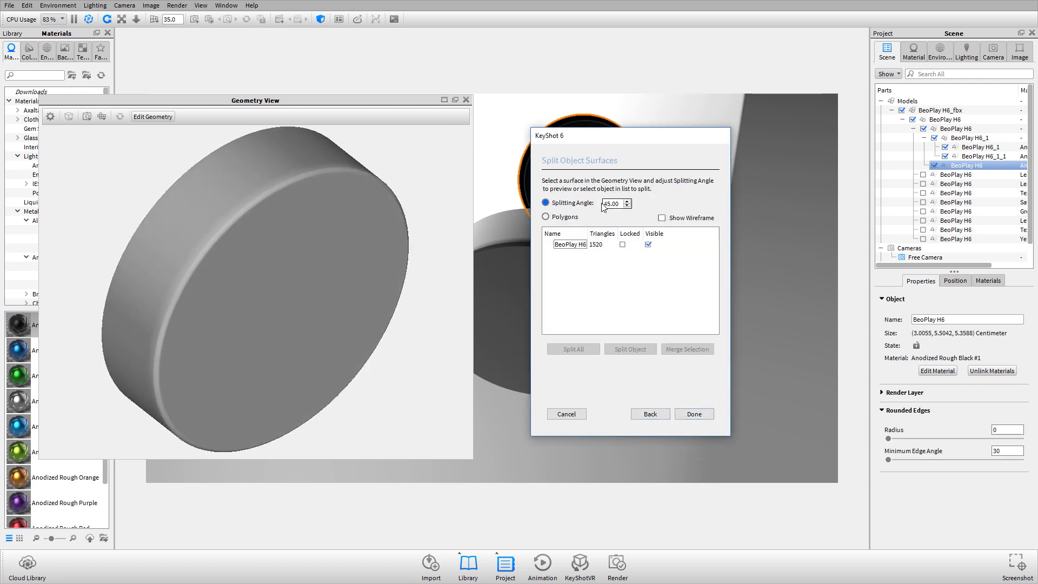
Step: Split the second cover's narrow front edge ring off at a splitting angle of 20 degrees and finish the geometry edit
click(271, 189)
click(372, 152)
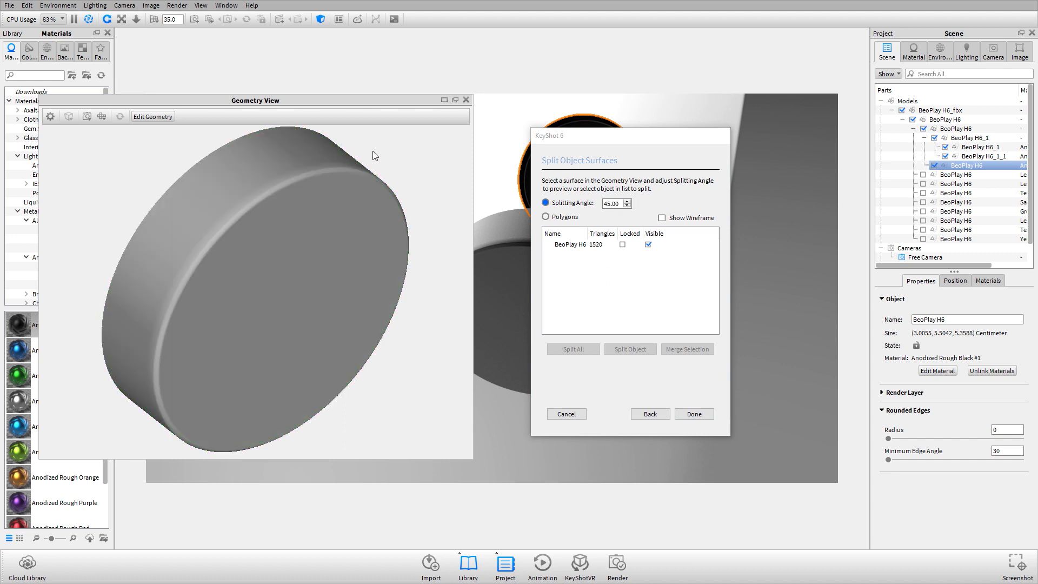
double_click(610, 204)
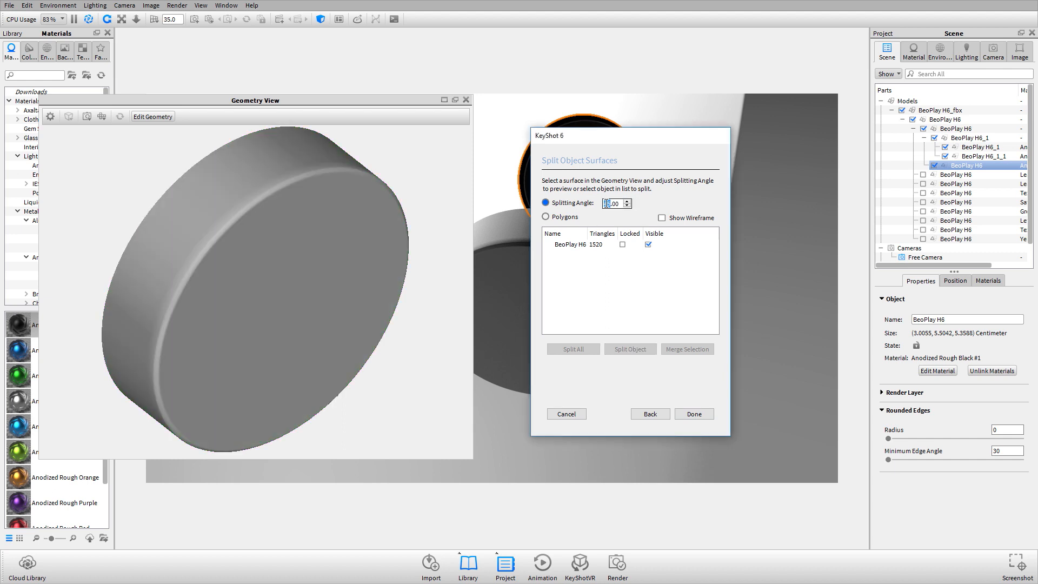
text(20)
key(Tab)
click(314, 174)
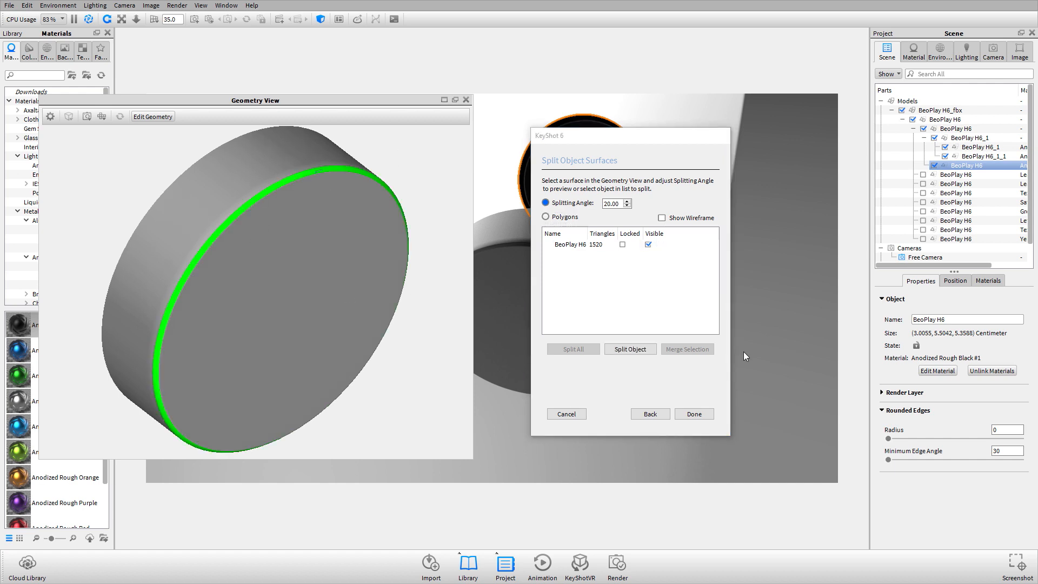
click(631, 349)
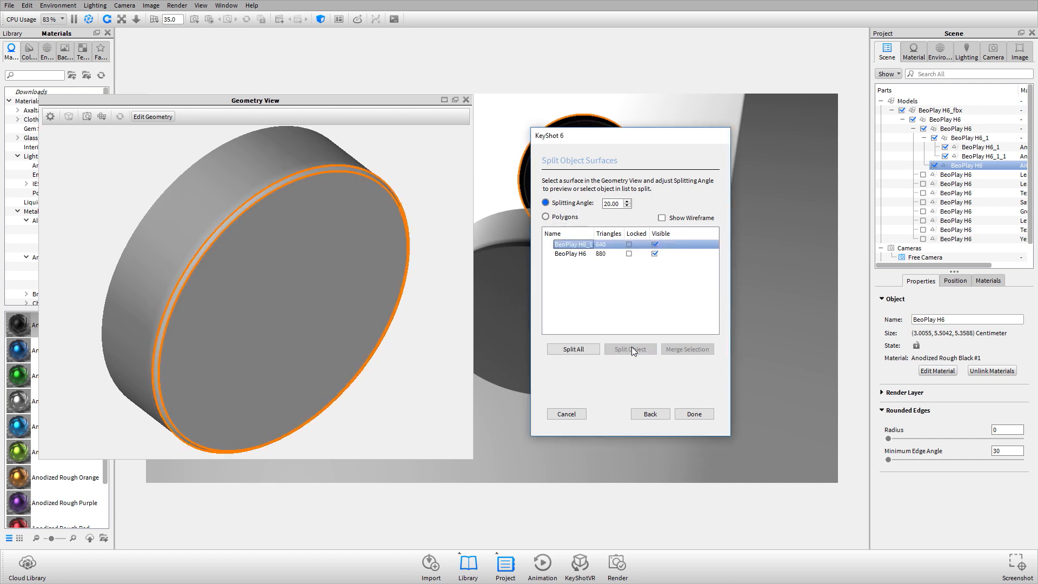
click(704, 413)
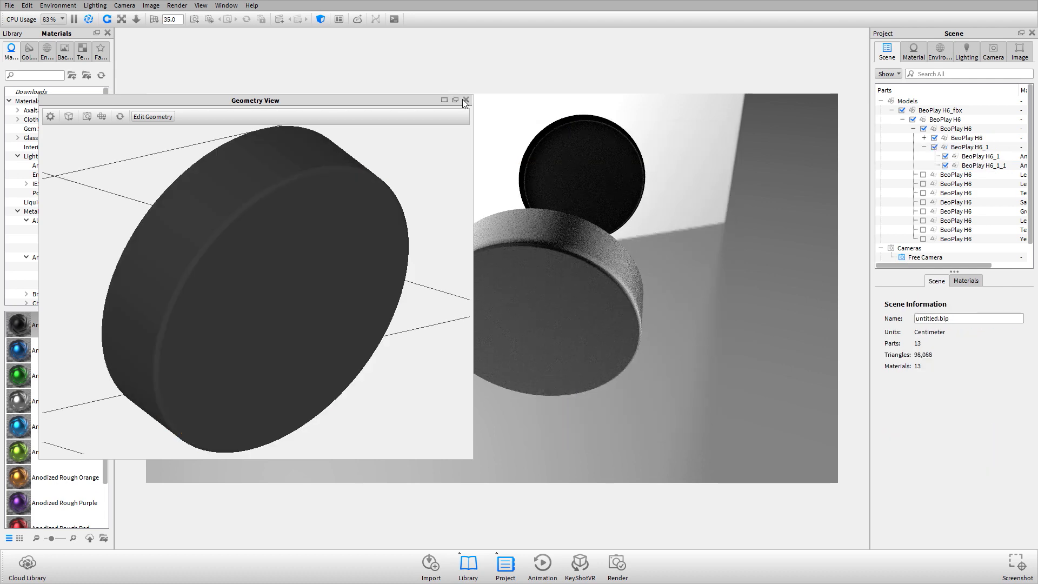
Step: Close the geometry view and reframe the camera so both ear-cup covers are fully in view
click(465, 99)
drag(643, 222, 593, 246)
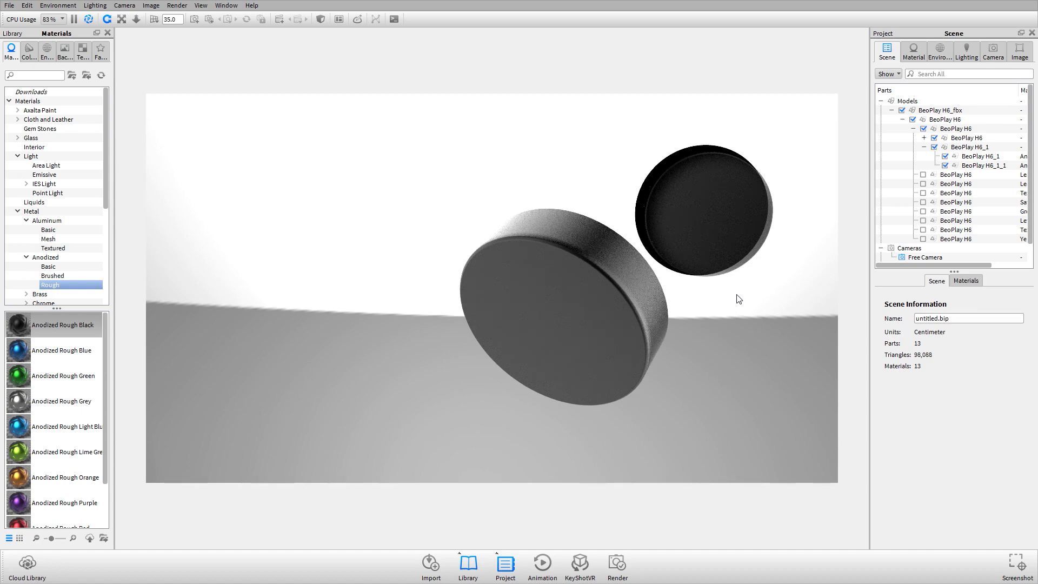
drag(589, 258, 614, 270)
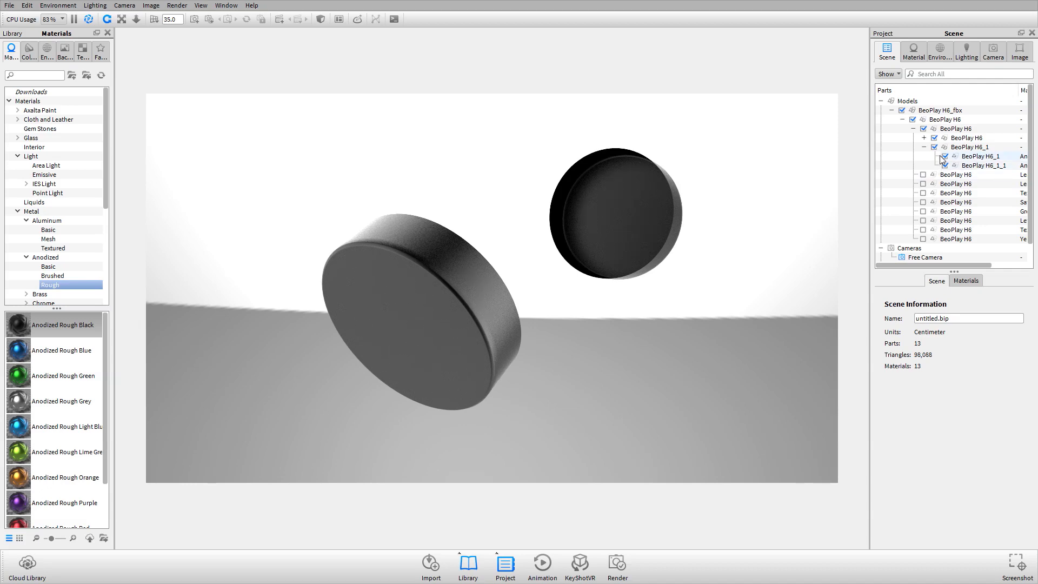
Step: Expand the second cover's group in the scene and check which cover each of the two groups selects
click(924, 138)
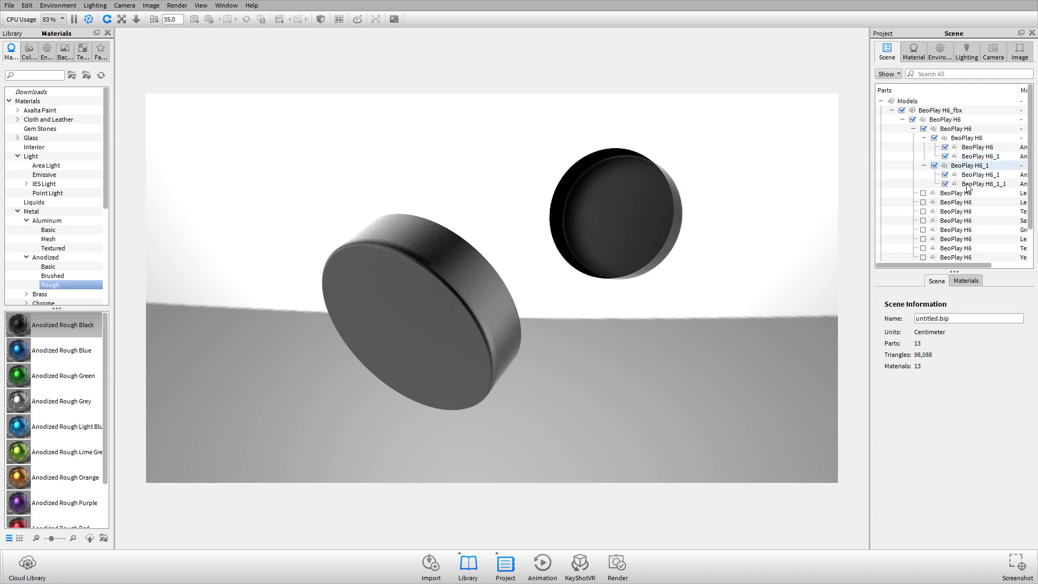
click(978, 141)
click(976, 165)
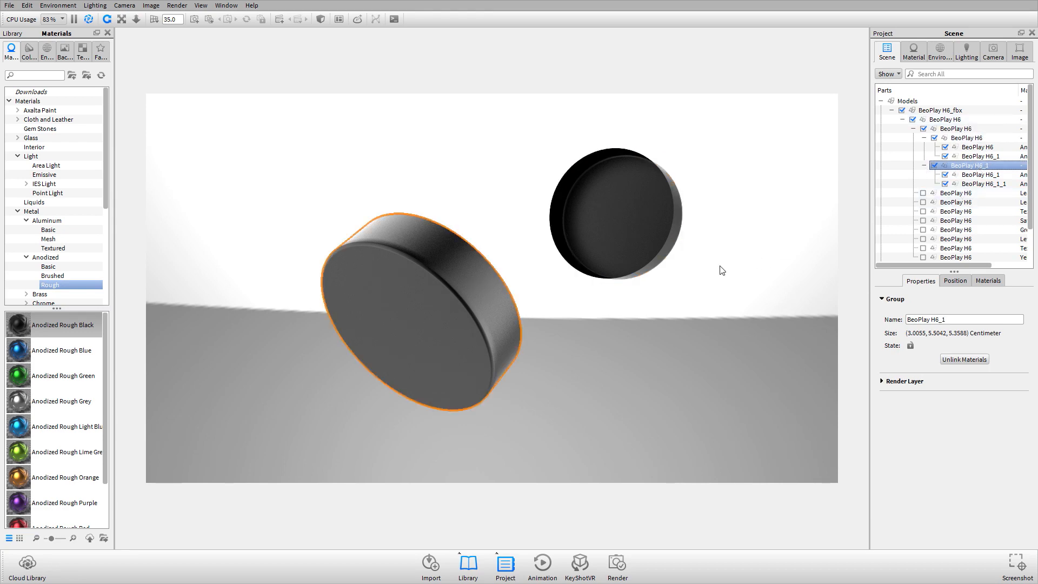
click(960, 138)
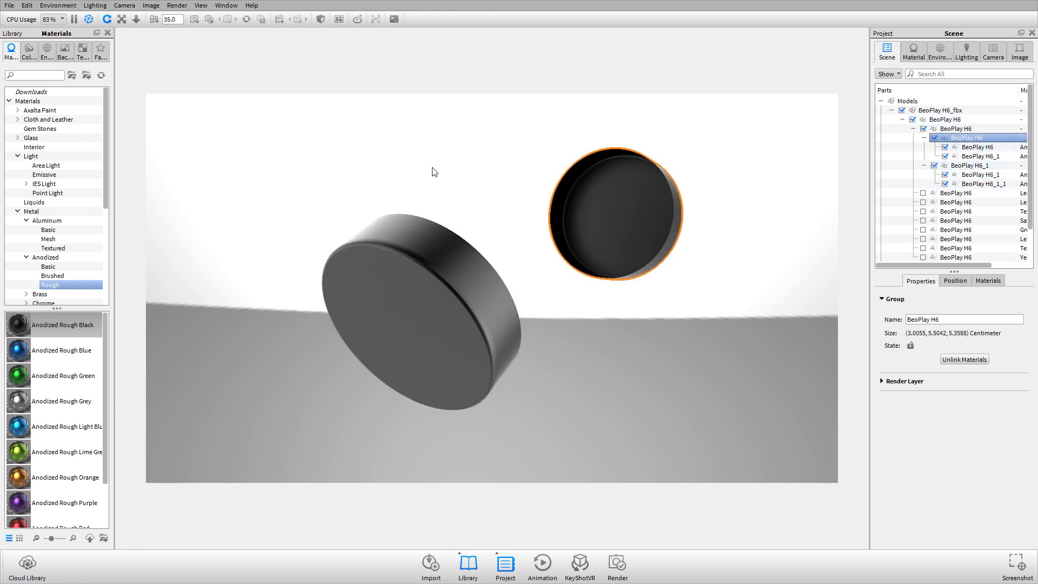
Step: Apply the Anodized Rough Blue material to the edge ring of the nearer ear-cup cover
drag(431, 169, 524, 195)
scroll(342, 227, up, 5)
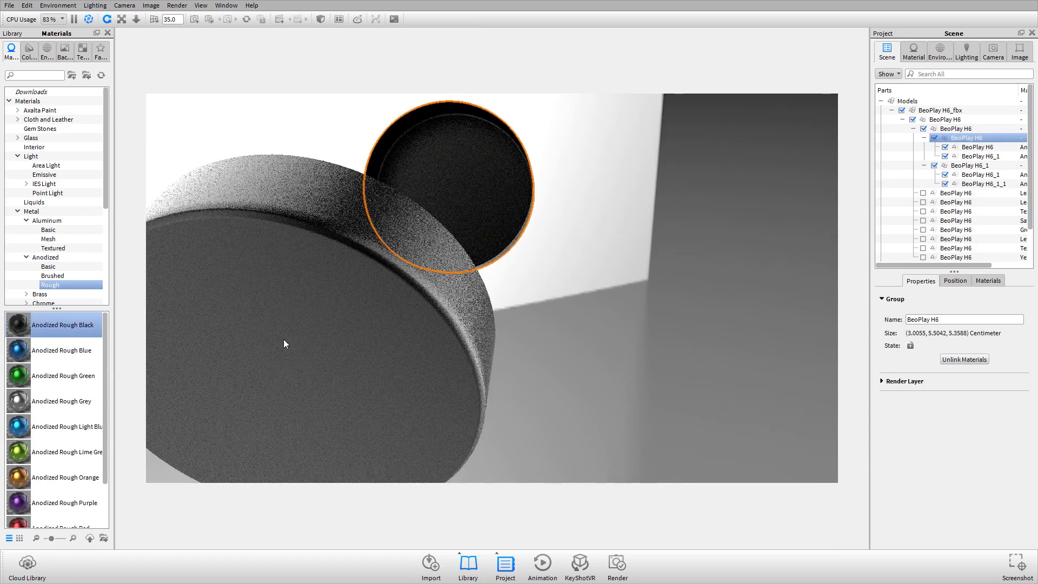
drag(19, 348, 451, 323)
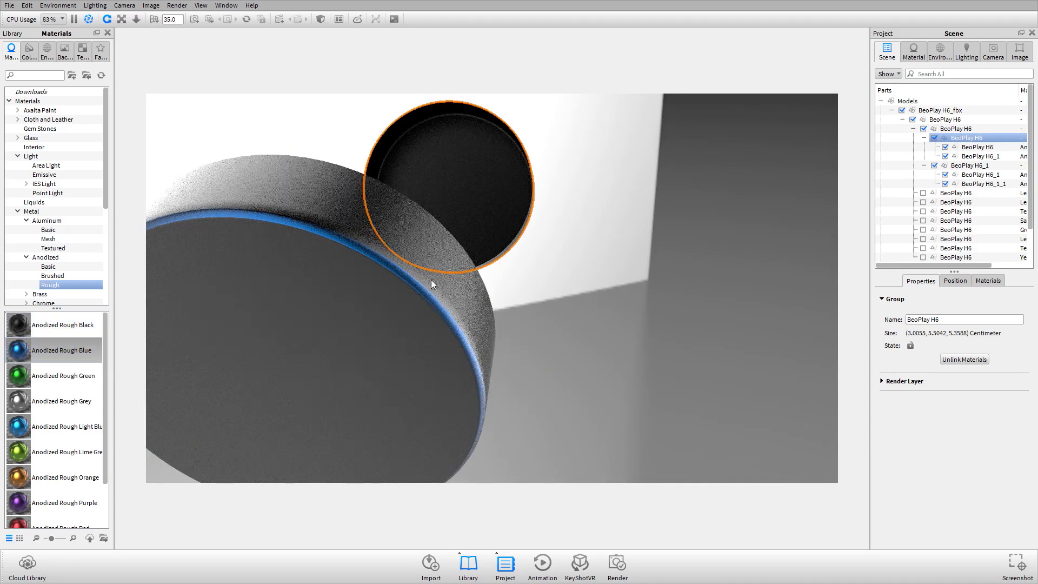
drag(431, 281, 543, 306)
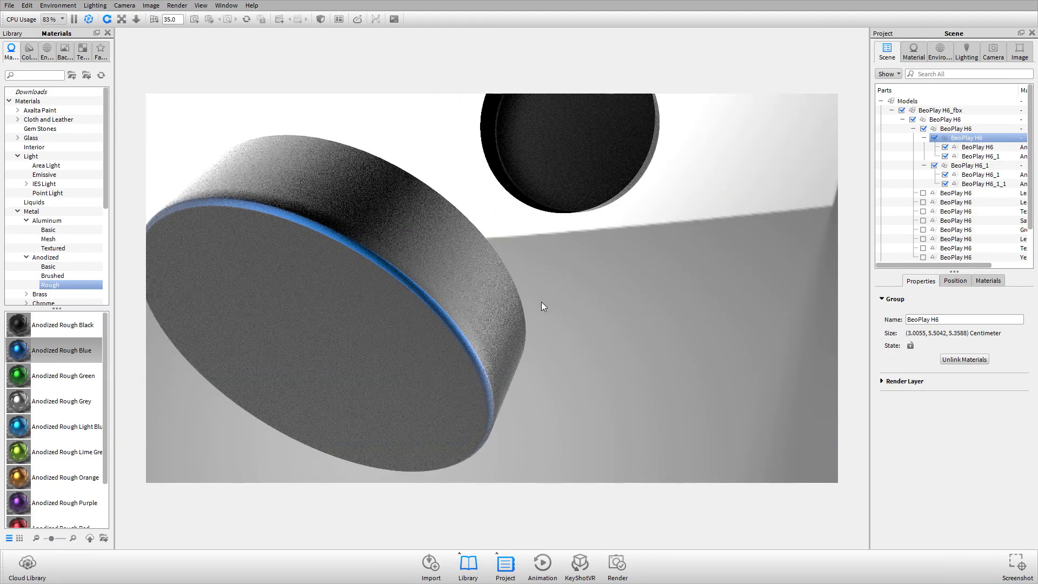
drag(541, 294, 503, 278)
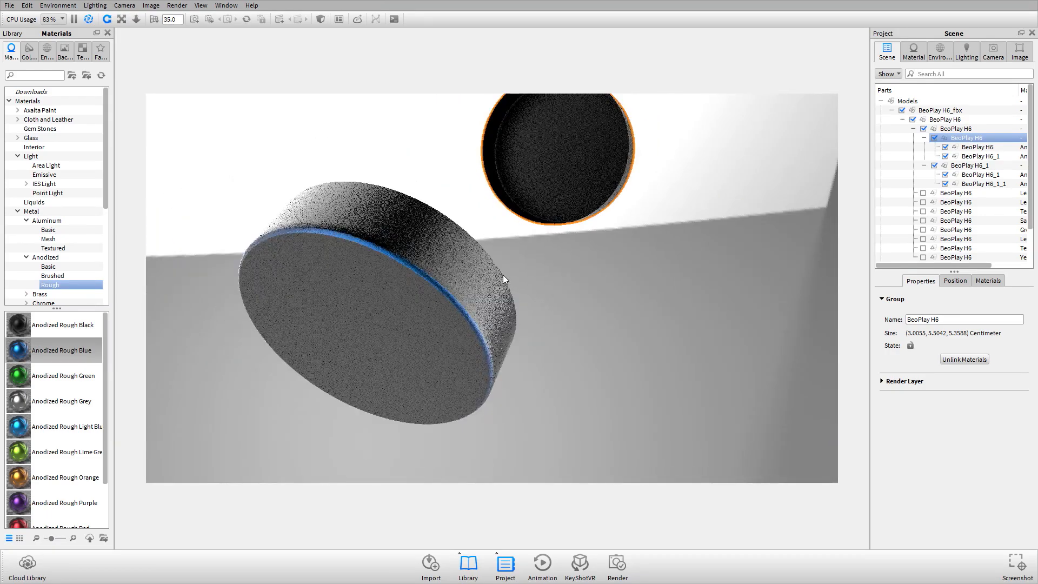
Step: Show all hidden parts of the headphones and frame the headband in the camera view
scroll(502, 275, down, 5)
right_click(603, 145)
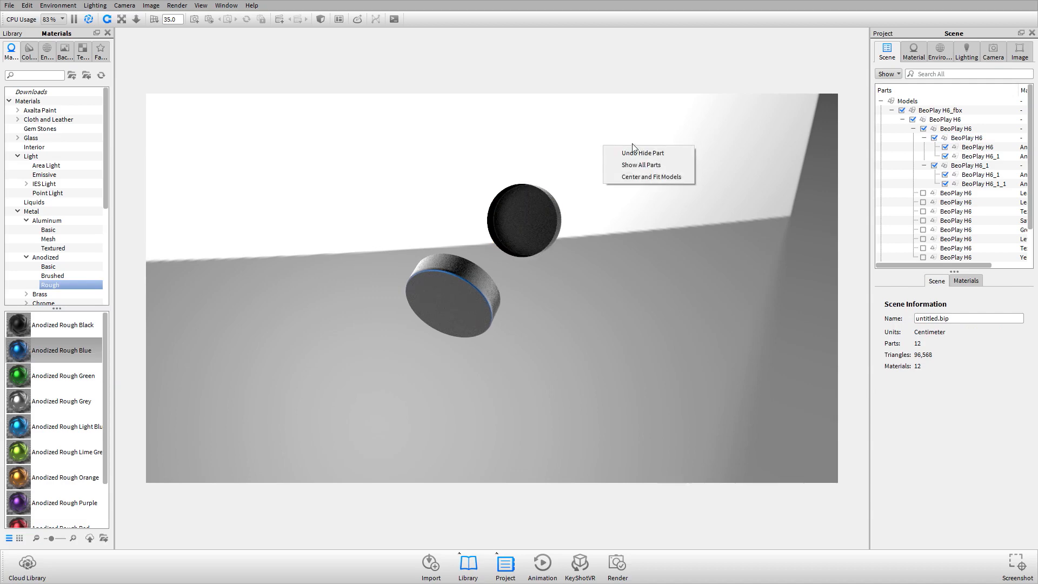
click(641, 165)
drag(457, 308, 547, 364)
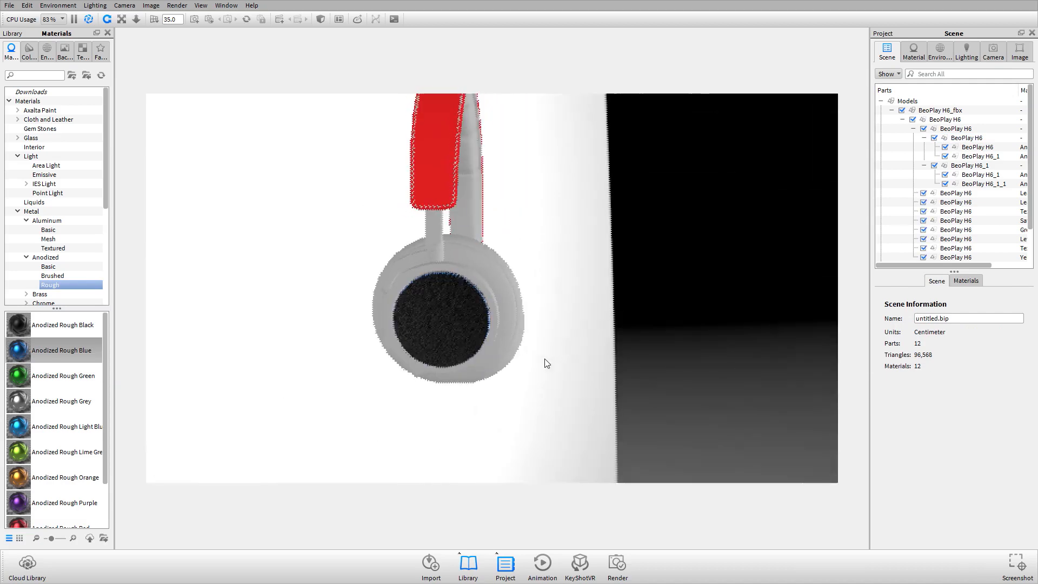
scroll(509, 373, down, 5)
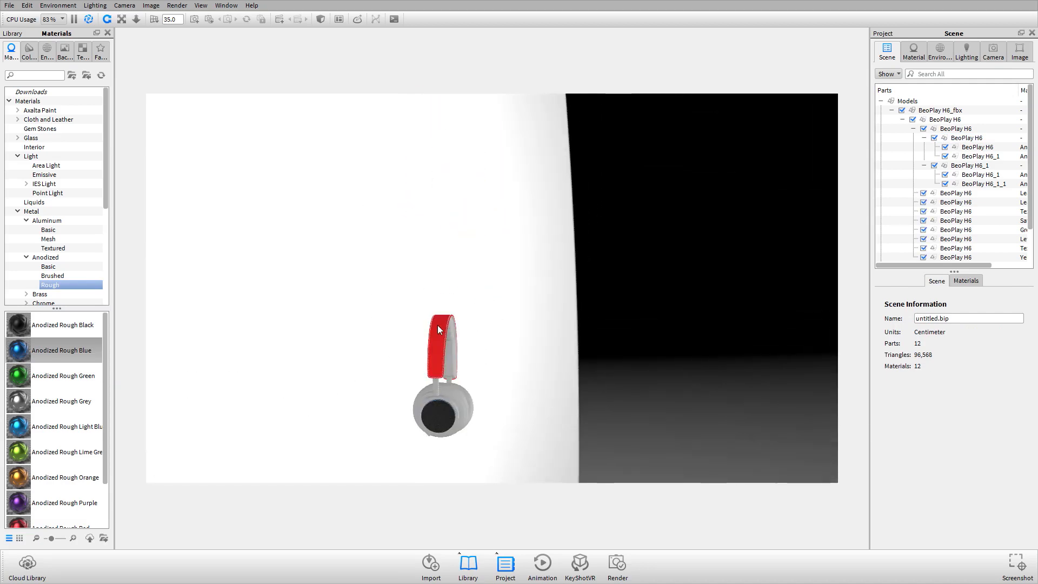
scroll(492, 382, up, 10)
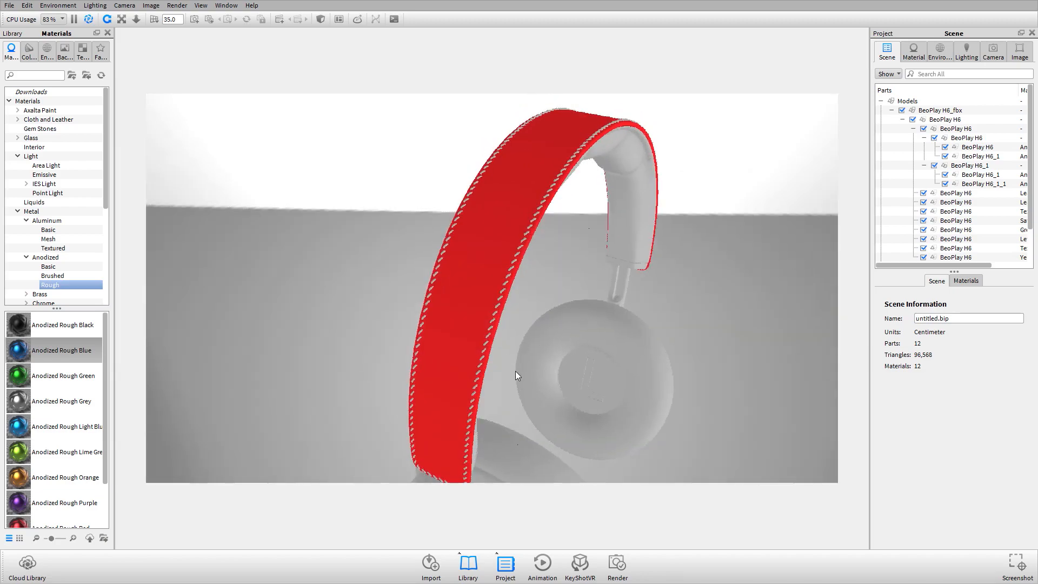
Step: Switch to the BeoPlay H6 logo.png image in Photos, compare its headbands with the model, and return to KeyShot
key(alt+Tab)
key(alt+Tab)
key(alt+Tab)
key(alt+Tab)
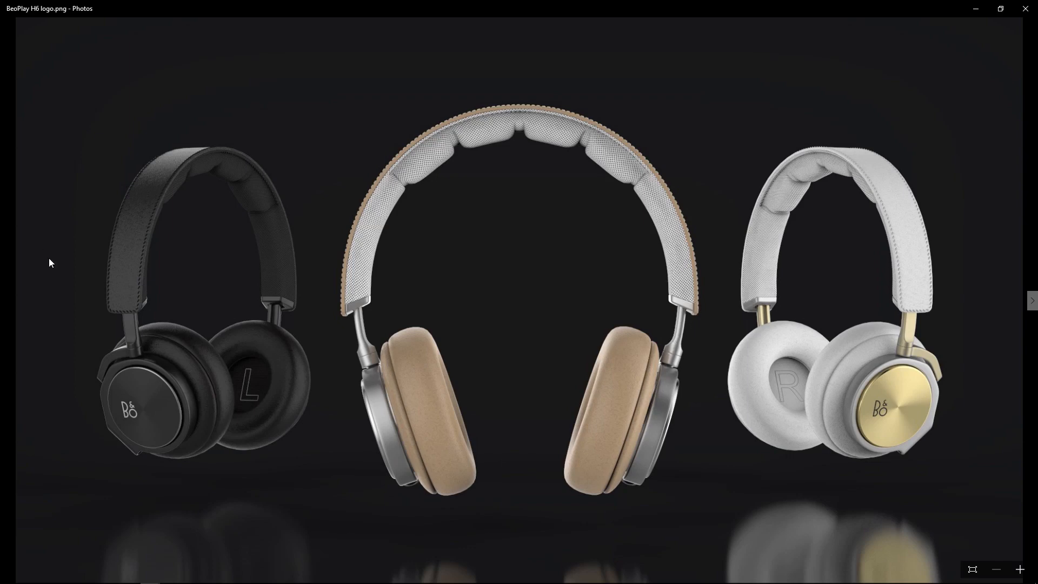
key(alt+Tab)
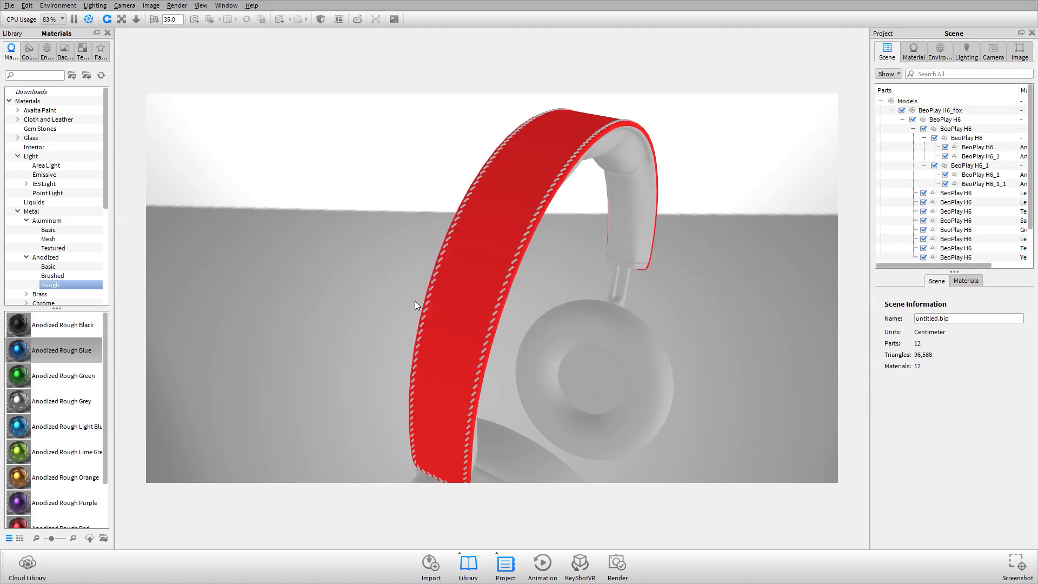
key(alt+Tab)
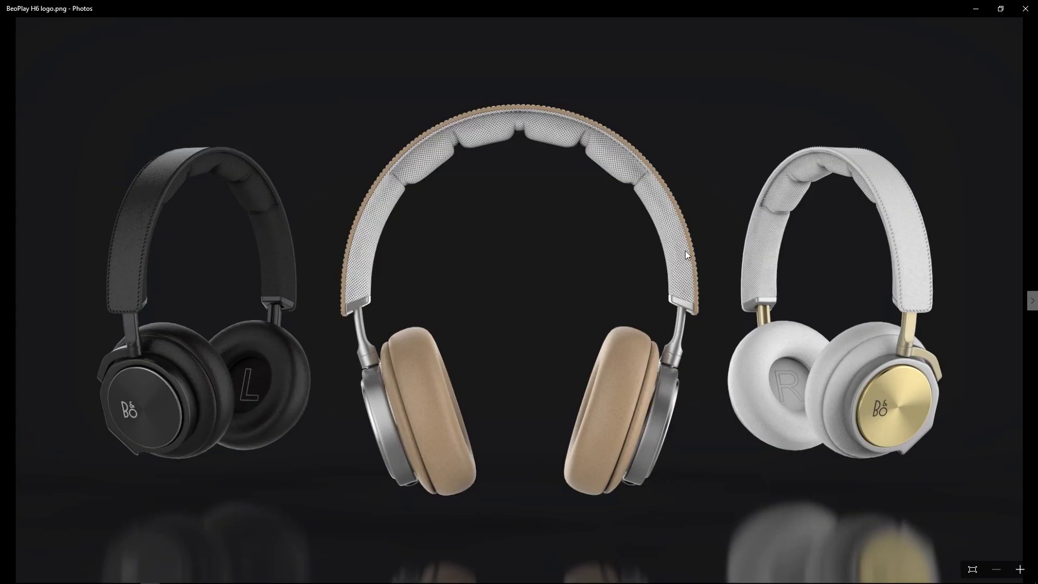
key(alt+Tab)
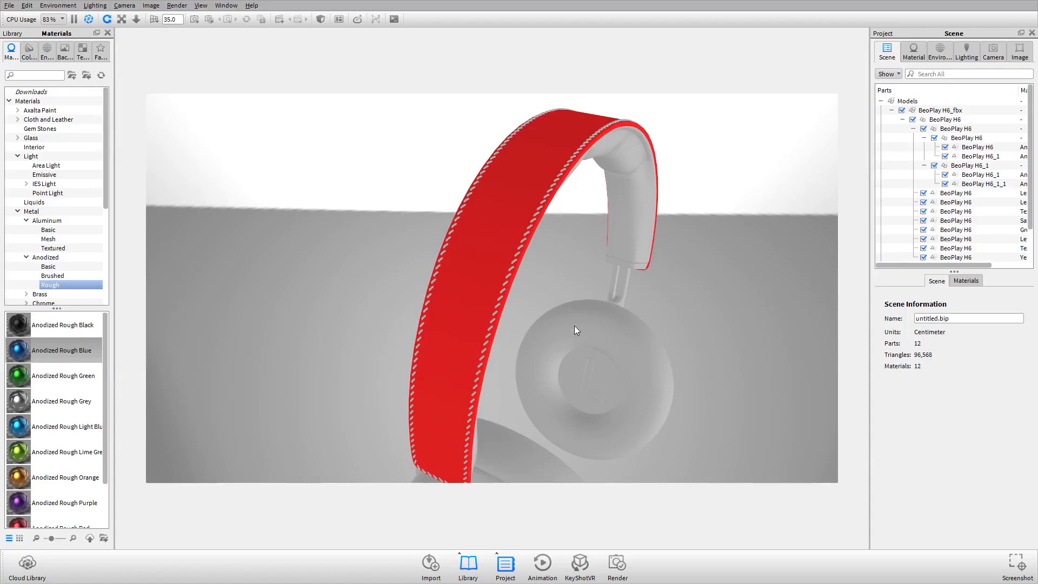
Step: Isolate the headband's stitches to examine them as a separate part, and show all parts again
scroll(568, 297, up, 3)
drag(641, 320, 424, 242)
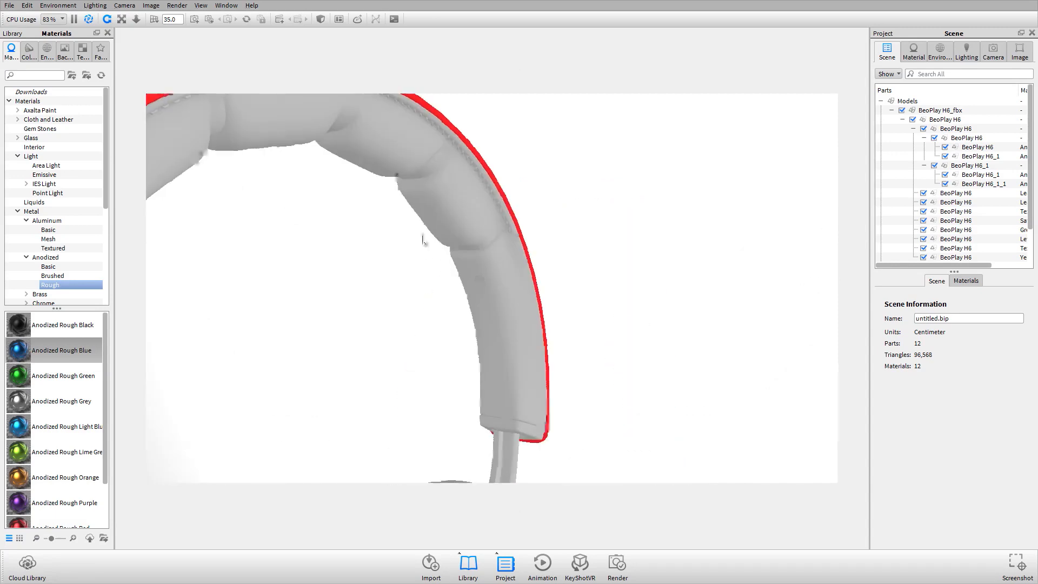
scroll(479, 243, up, 2)
drag(723, 240, 614, 250)
drag(534, 272, 439, 331)
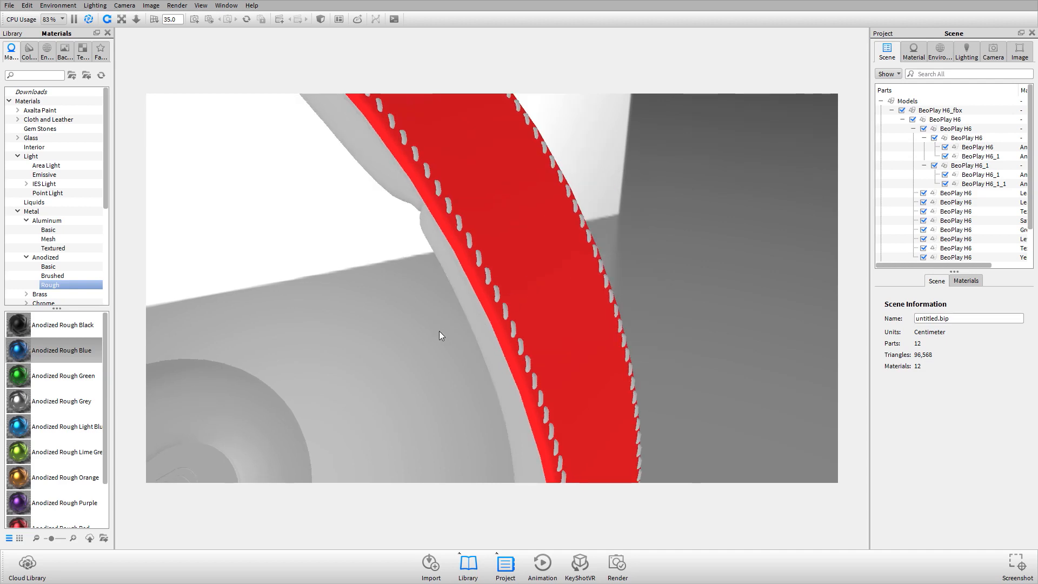
scroll(462, 293, up, 3)
click(513, 301)
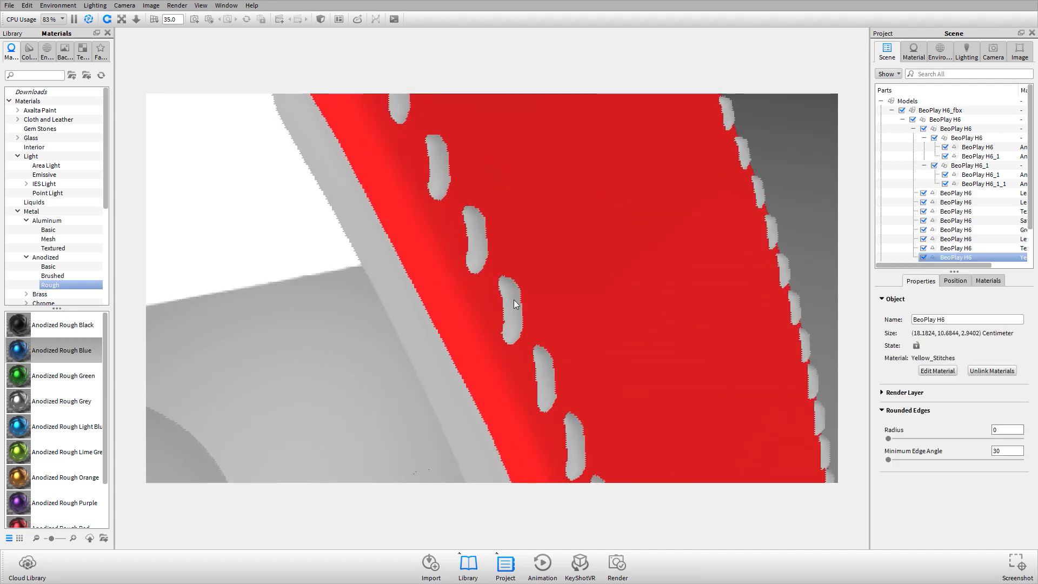
key(s)
drag(649, 335, 651, 242)
click(604, 299)
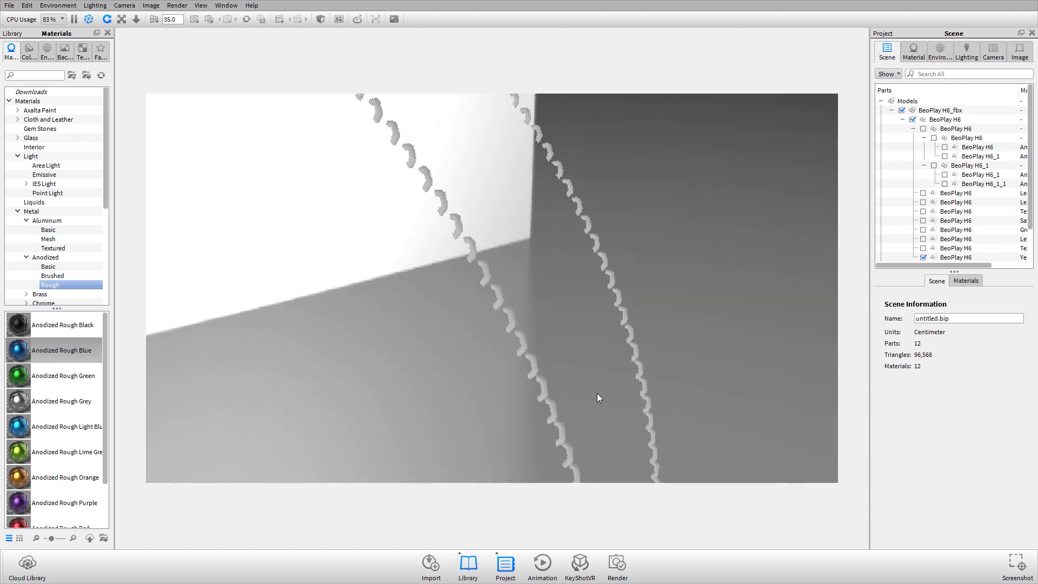
right_click(650, 198)
click(658, 206)
Step: Frame the headband's inner padding up close and open its Textile_strip material for editing
drag(518, 314, 505, 258)
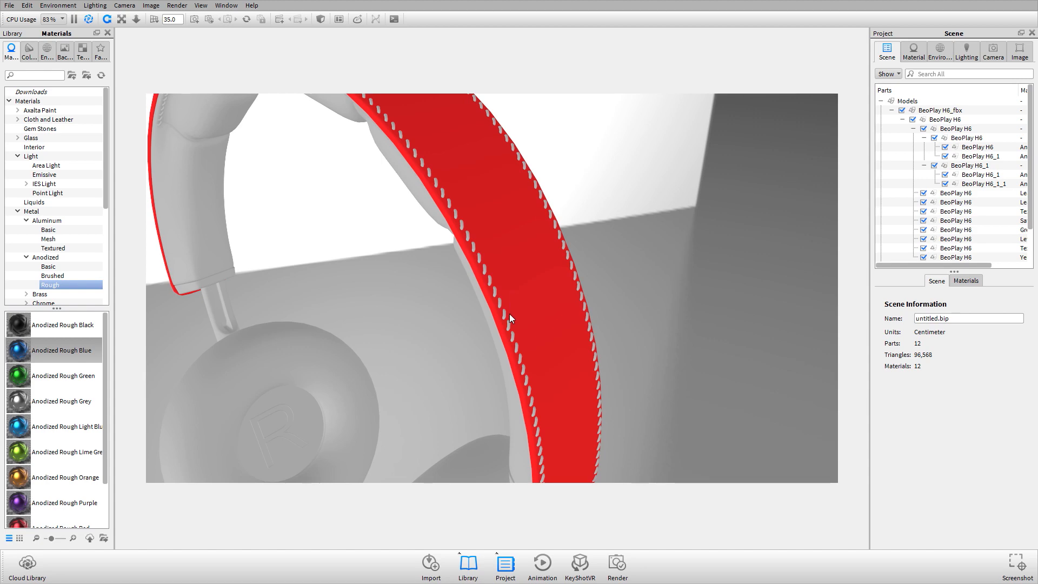
scroll(508, 251, down, 3)
middle_drag(508, 251, 498, 124)
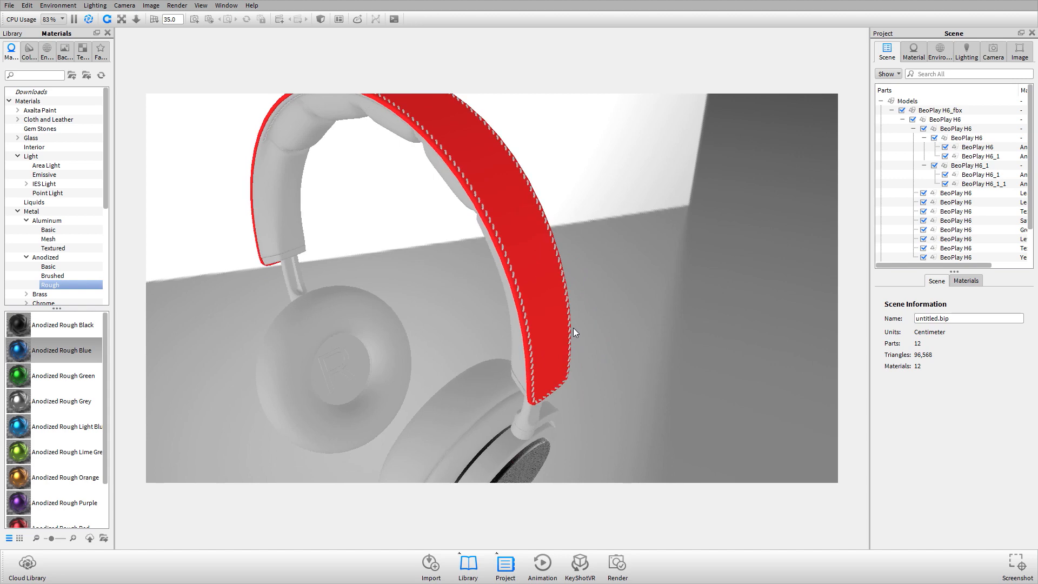
drag(544, 271, 522, 306)
scroll(469, 325, up, 6)
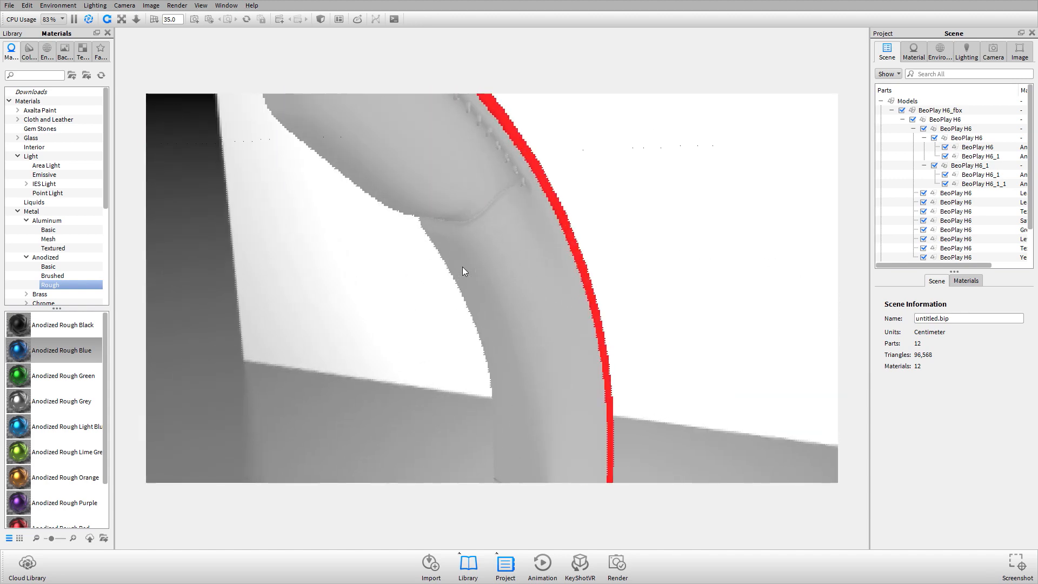
drag(462, 271, 496, 227)
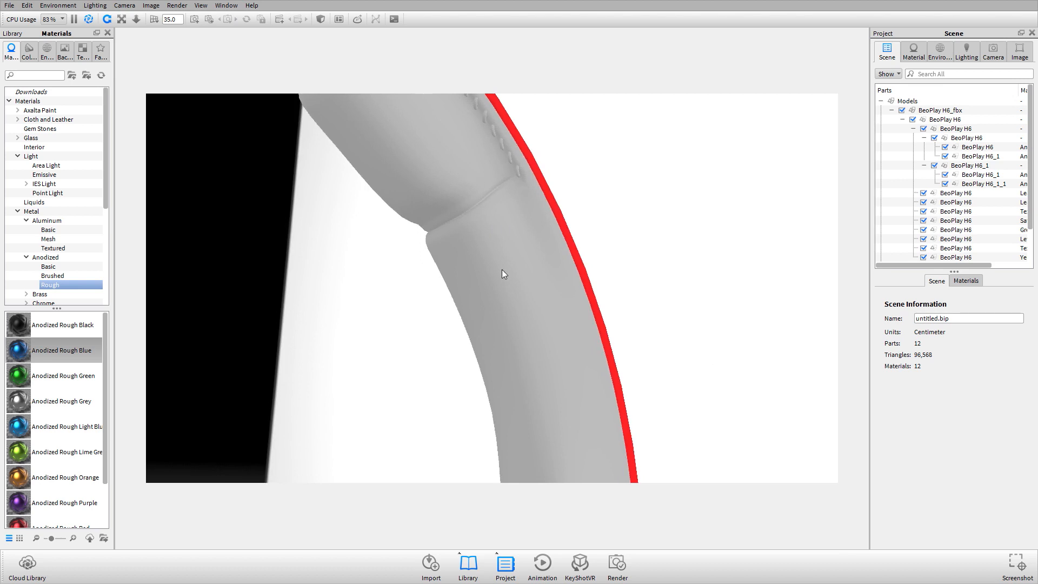
double_click(492, 206)
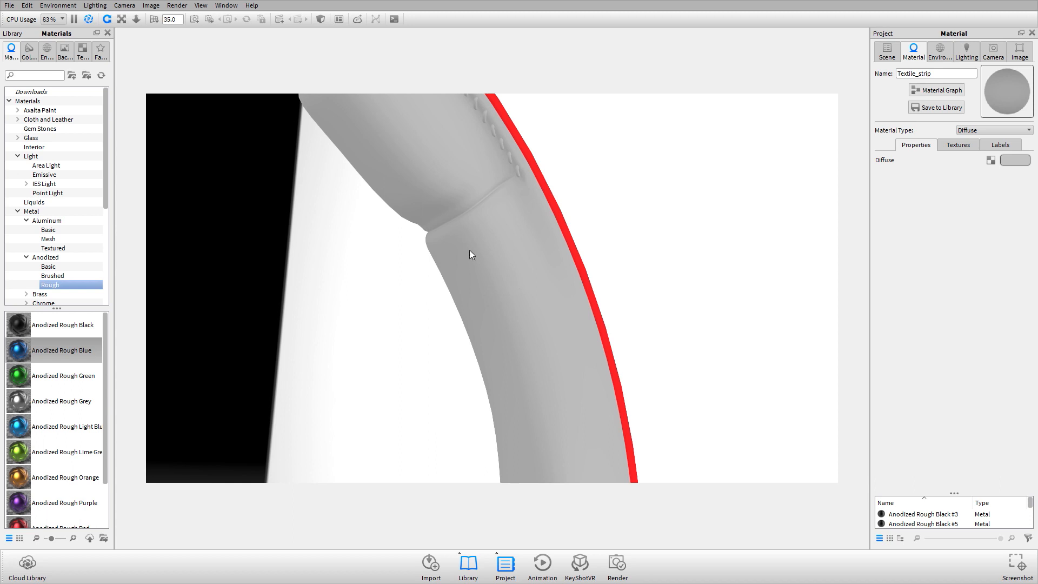
Step: Switch to File Explorer and open the Textures folder inside the BeoPlay H6 Headphones by Bang & Olufsen folder
key(alt+Tab)
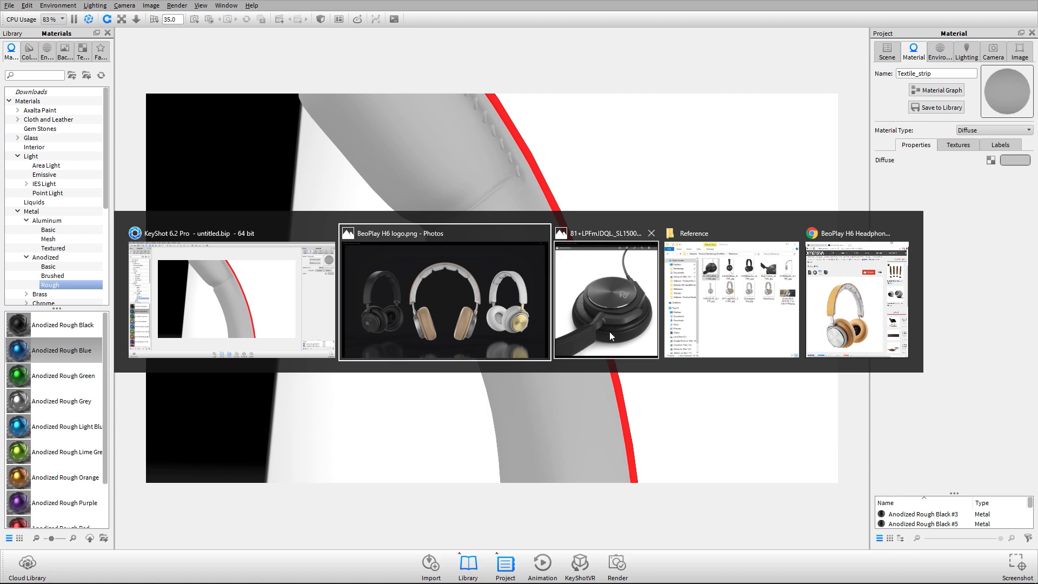
click(781, 323)
click(690, 118)
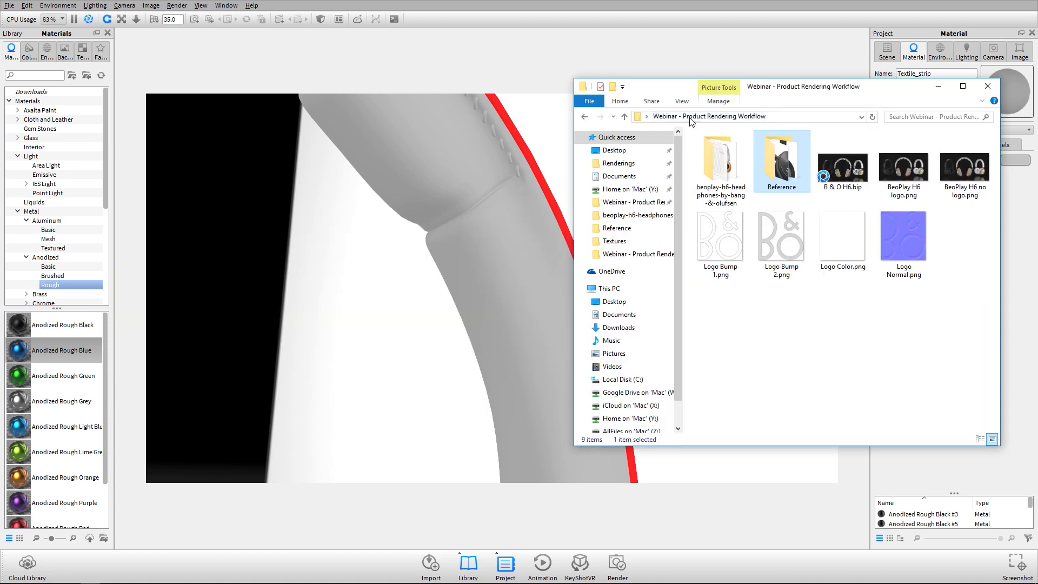
key(alt+Up)
double_click(900, 293)
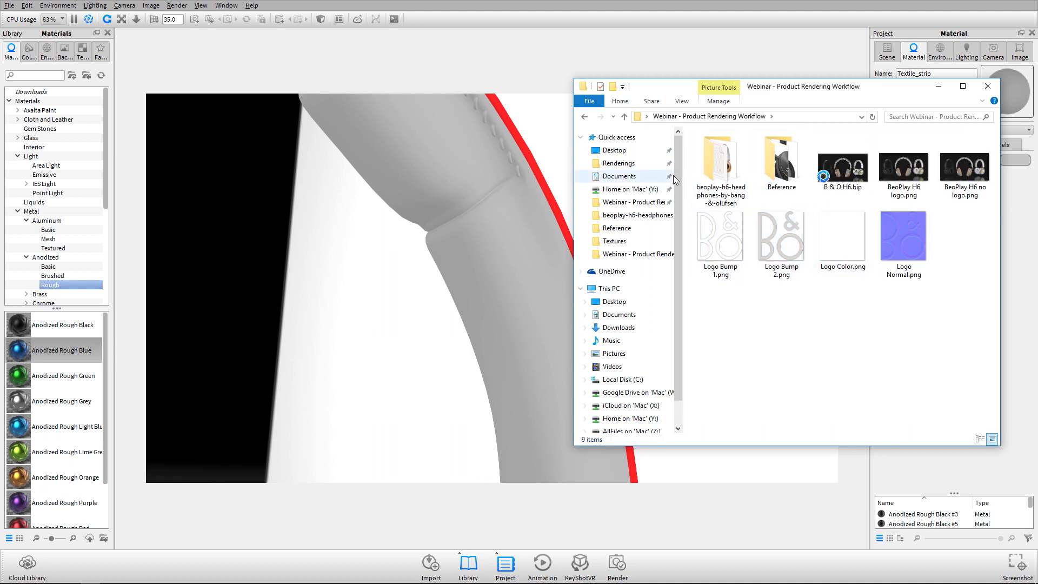
double_click(706, 145)
double_click(706, 147)
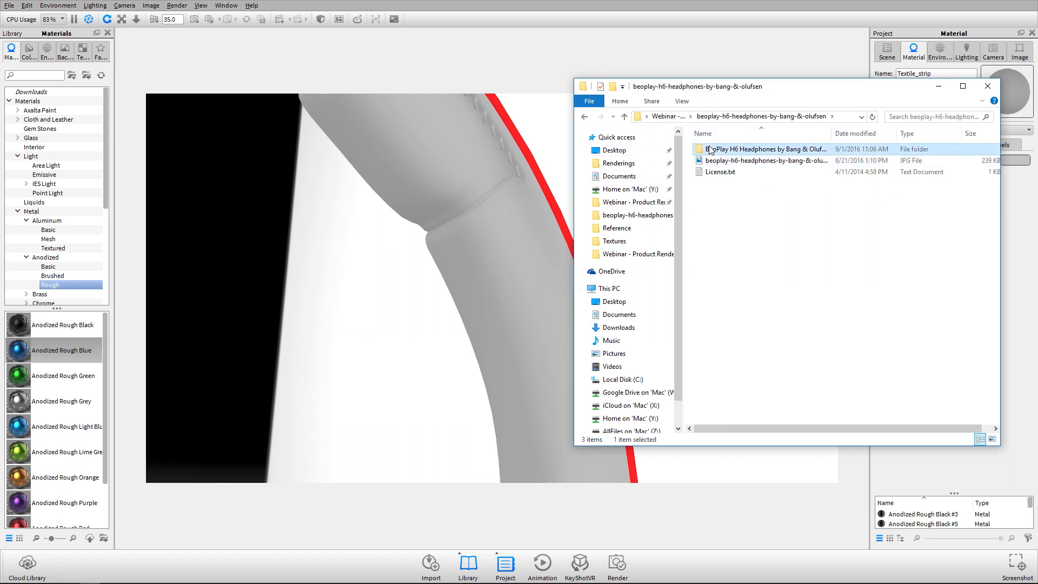
double_click(709, 149)
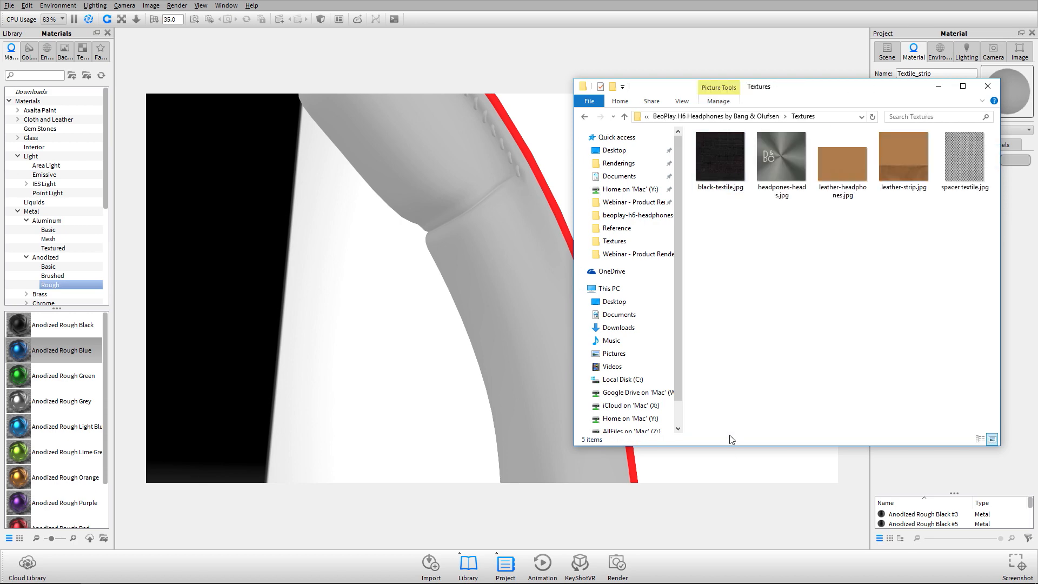
Step: Preview the spacer textile.jpg texture image in Photos and close it
click(967, 160)
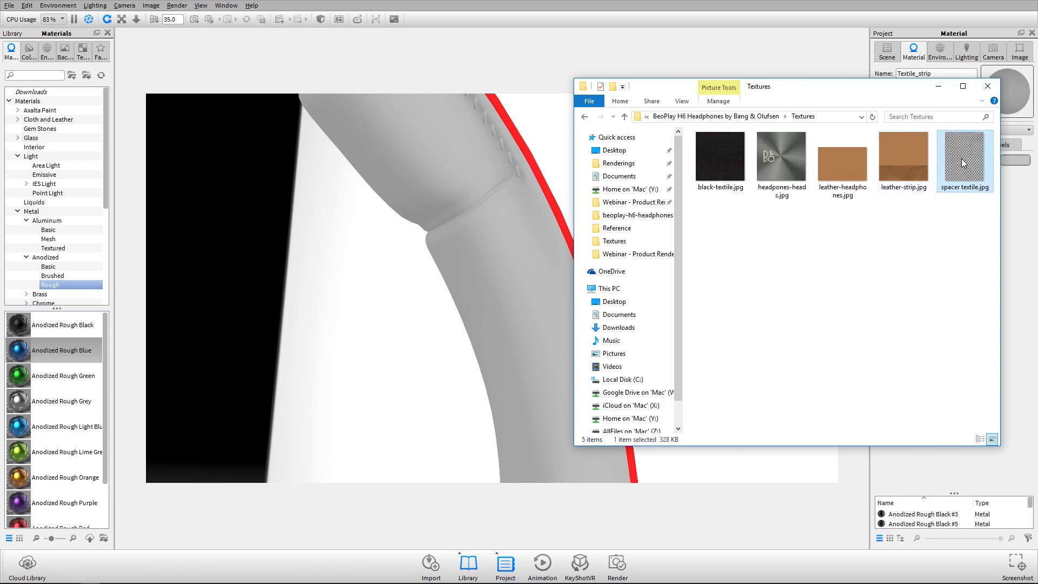
double_click(962, 157)
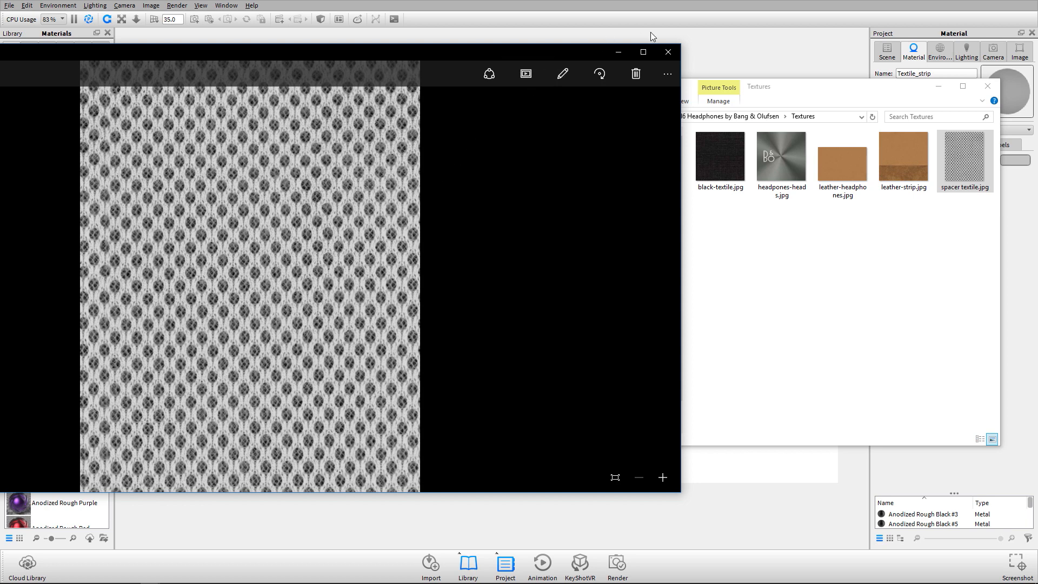
click(668, 52)
Step: Apply spacer textile.jpg from the Textures folder to the headband's inner padding as a Diffuse texture map
drag(861, 101, 329, 258)
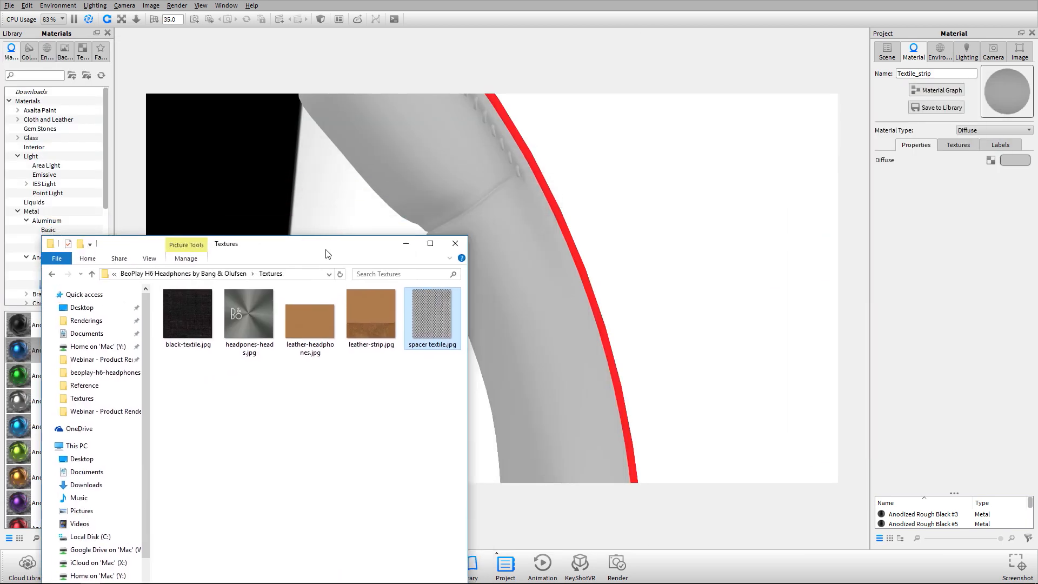
drag(417, 320, 515, 274)
click(559, 288)
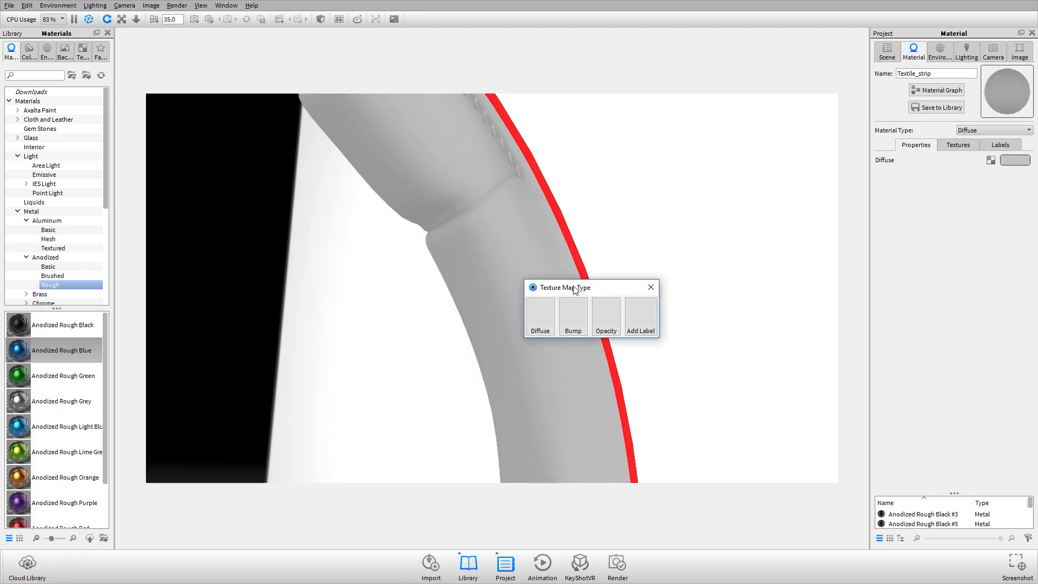
click(540, 311)
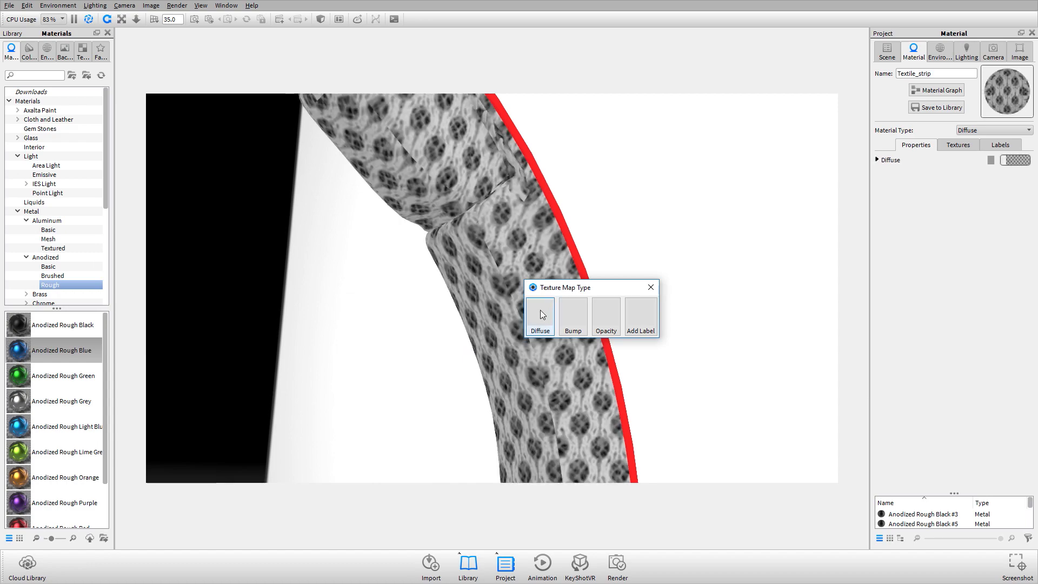
Step: Examine the textile pattern's scale and seams on the headband's inner padding from several distances and angles
scroll(540, 310, down, 6)
drag(457, 327, 524, 331)
scroll(487, 261, up, 5)
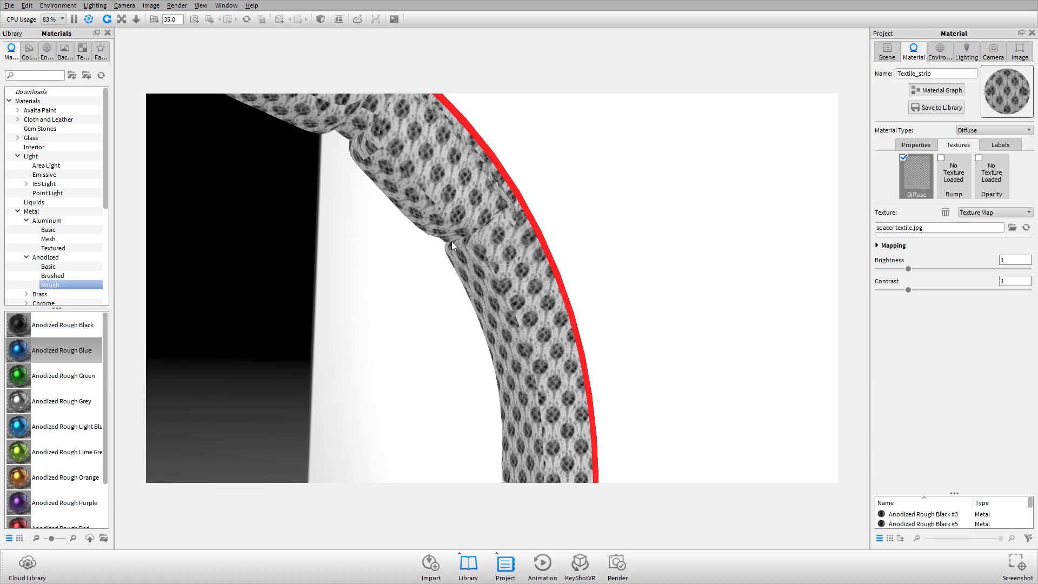
scroll(501, 284, up, 4)
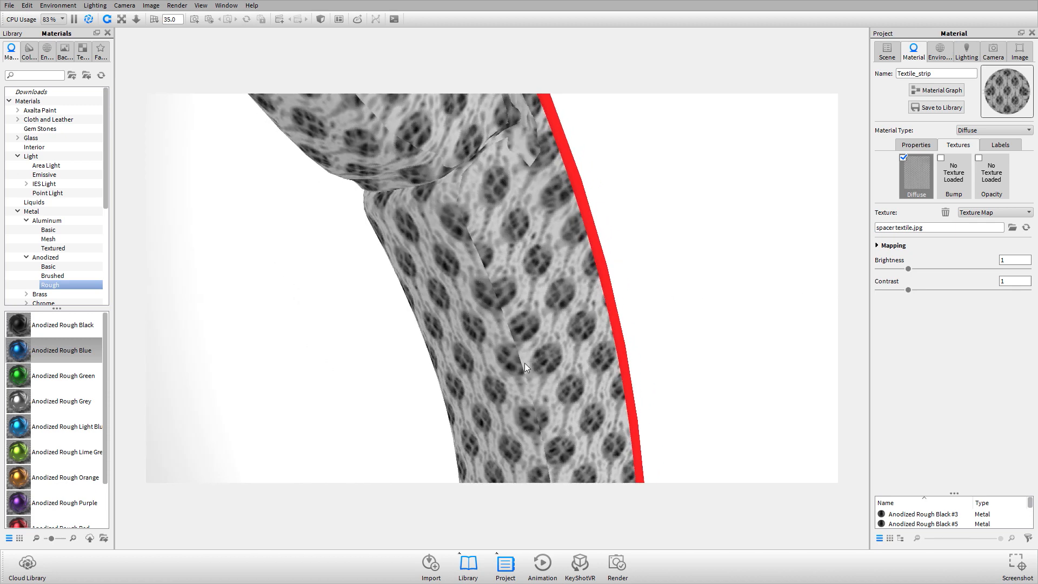
drag(508, 319, 482, 304)
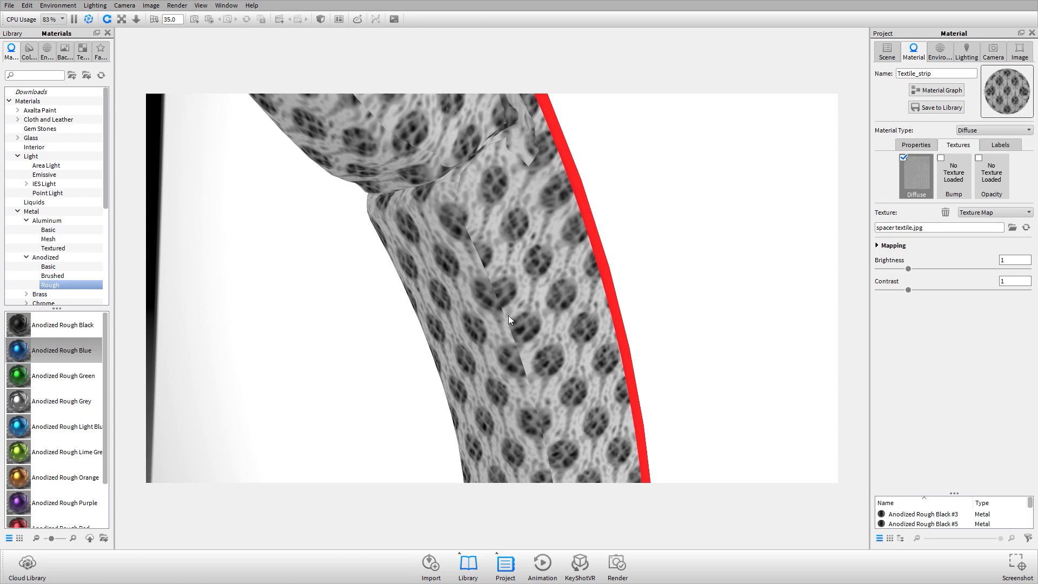
drag(522, 294, 537, 337)
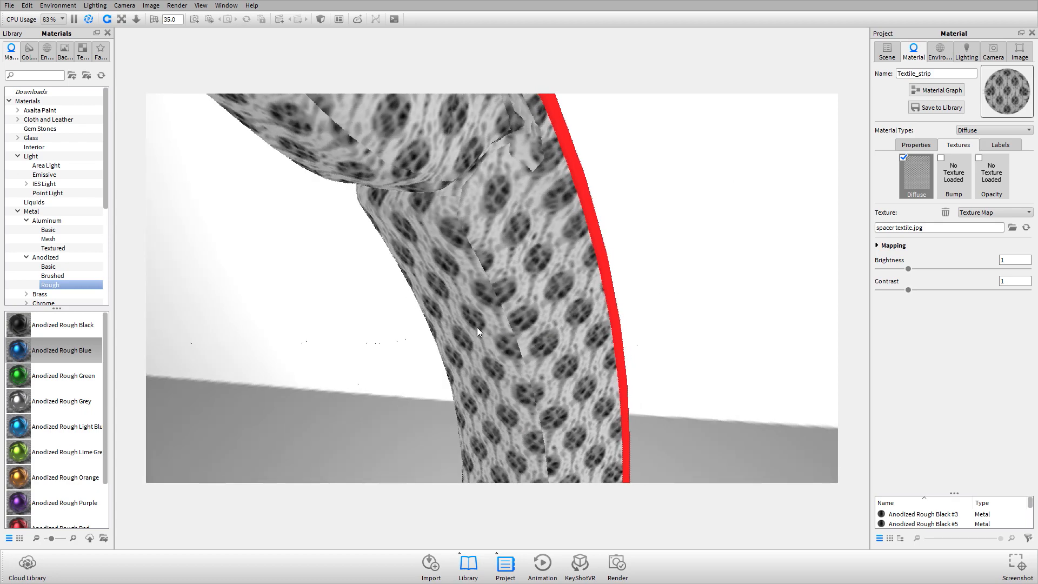
Step: Set the mapping type of the headband padding's Diffuse textile texture to UV Coordinates
drag(439, 323, 485, 181)
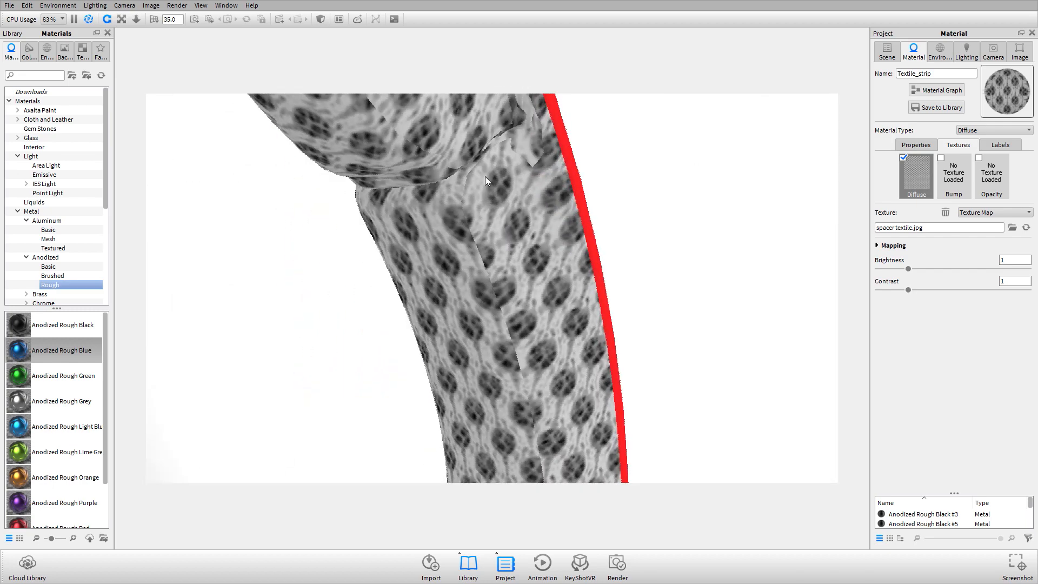
drag(370, 220, 469, 204)
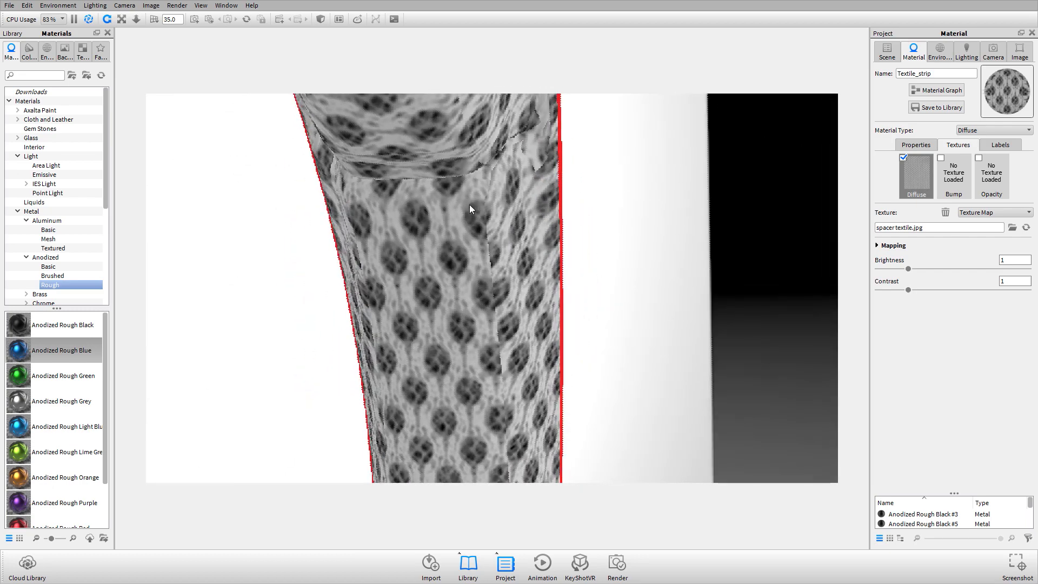
click(890, 246)
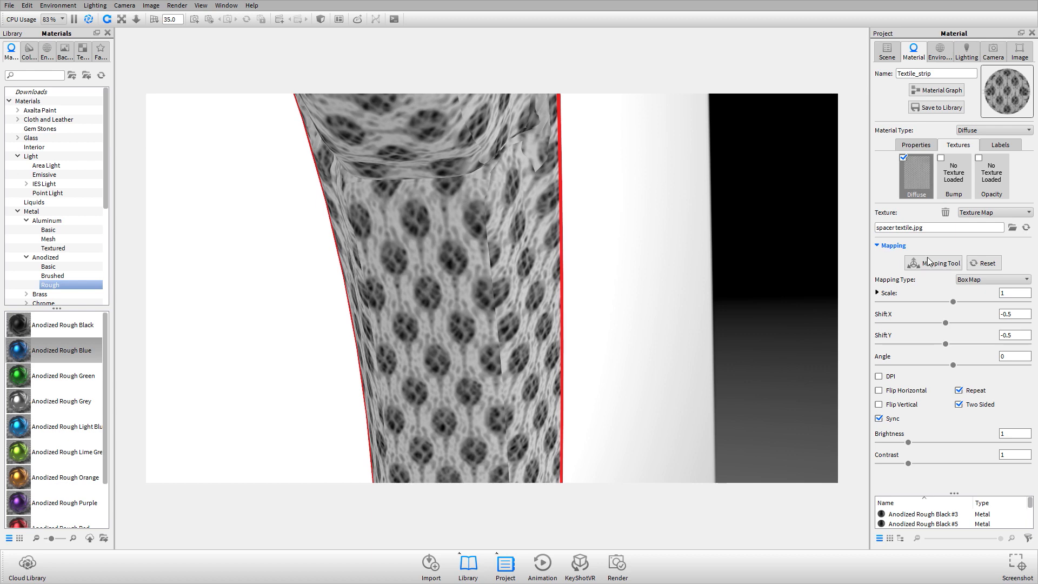
click(998, 279)
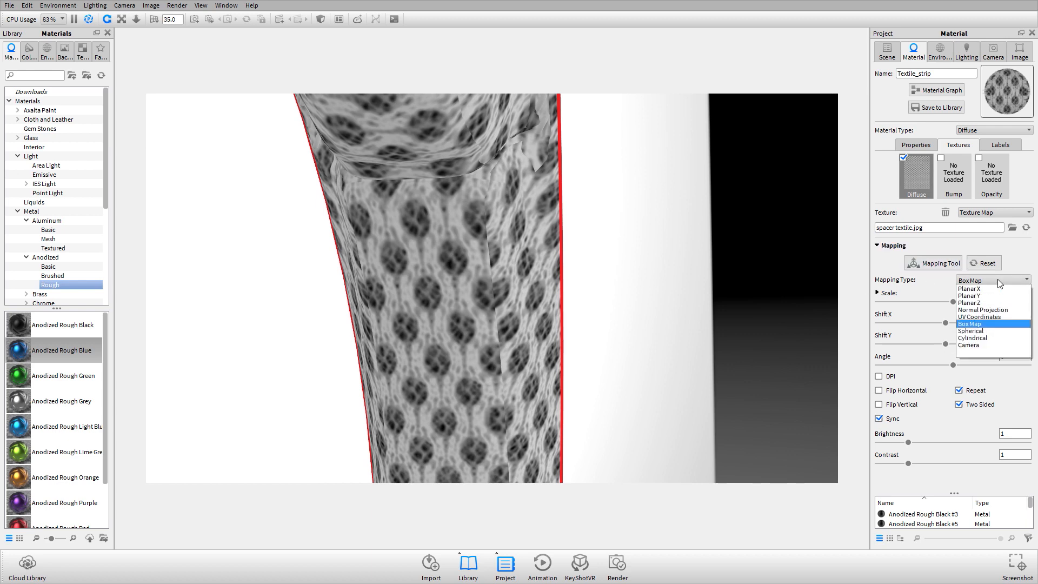
click(997, 317)
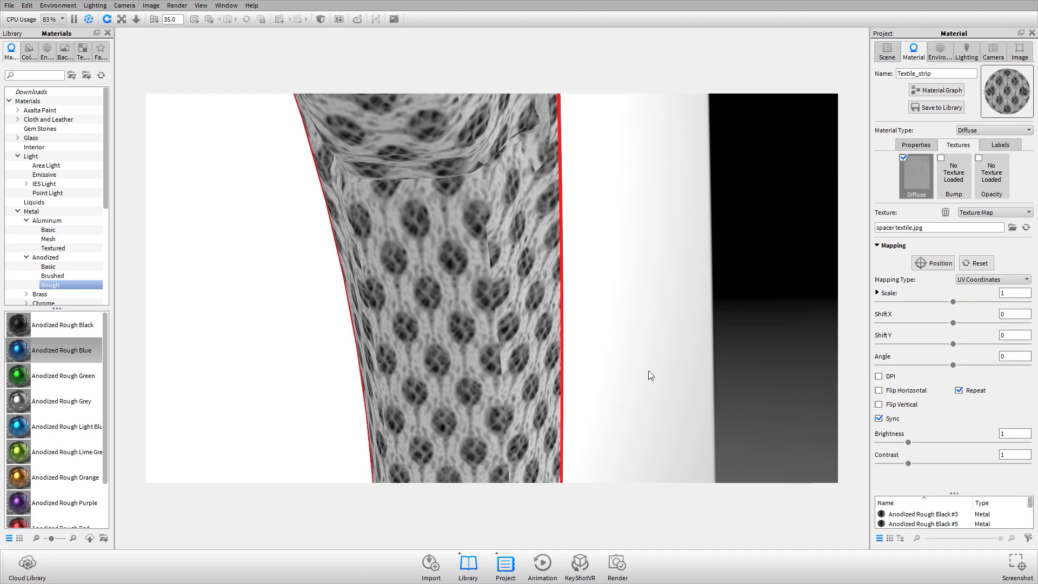
drag(650, 321, 508, 282)
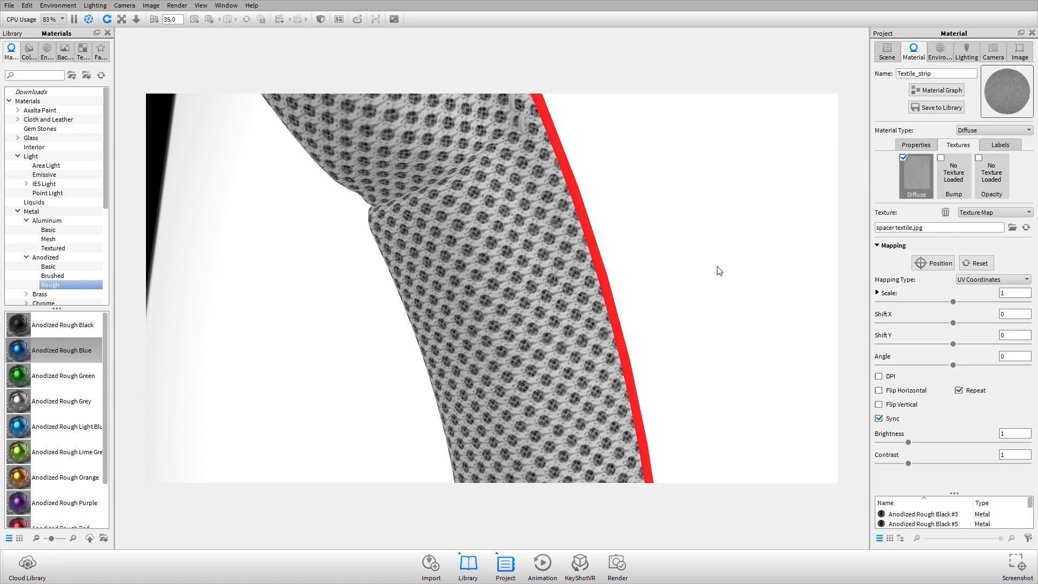
drag(636, 209, 611, 281)
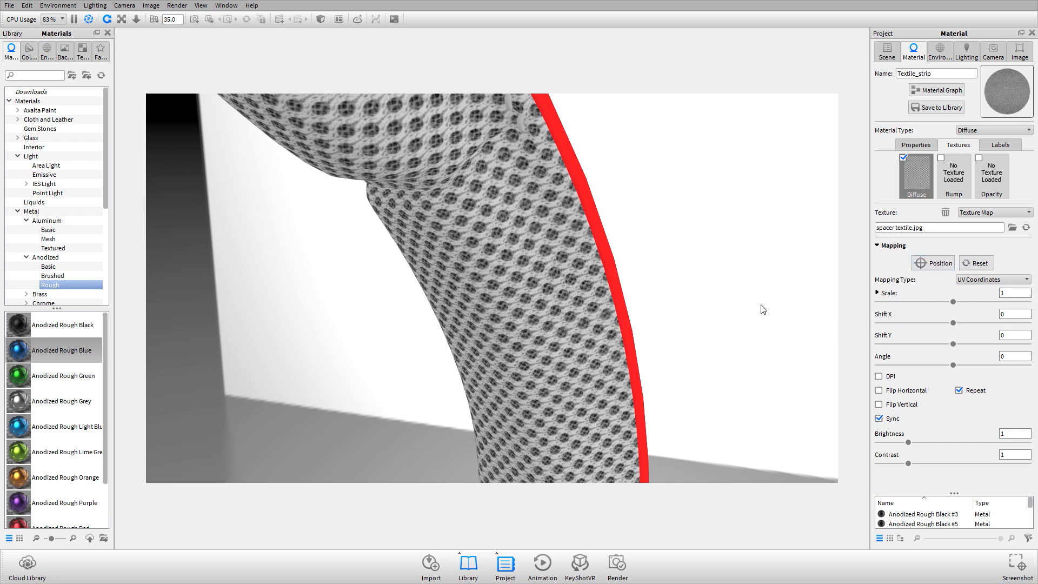
click(888, 246)
Step: Copy the Diffuse spacer textile.jpg texture to the Bump channel of the Textile_strip material
scroll(498, 270, down, 5)
drag(499, 271, 404, 225)
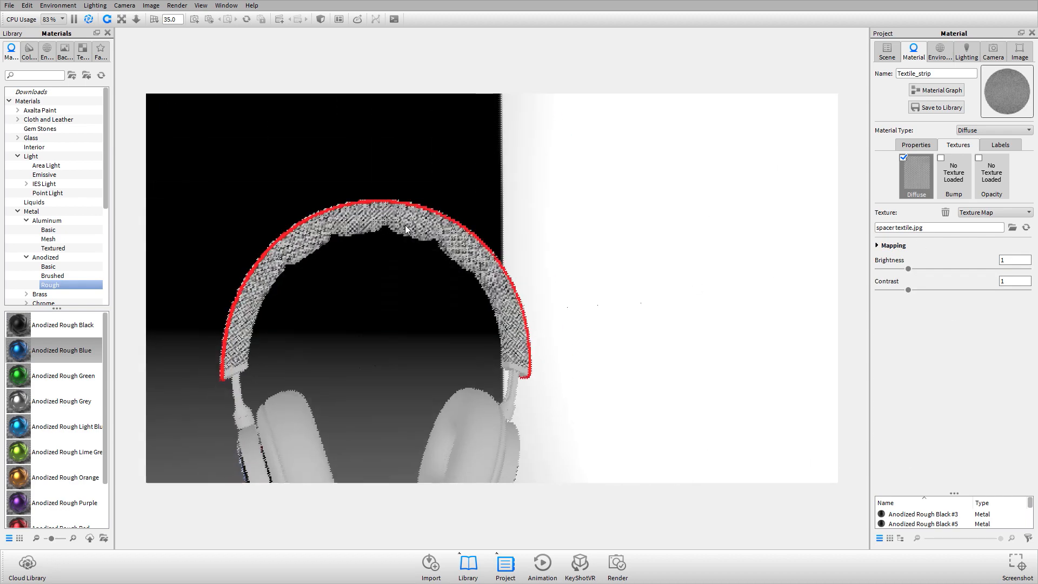
scroll(492, 309, up, 3)
drag(458, 306, 483, 352)
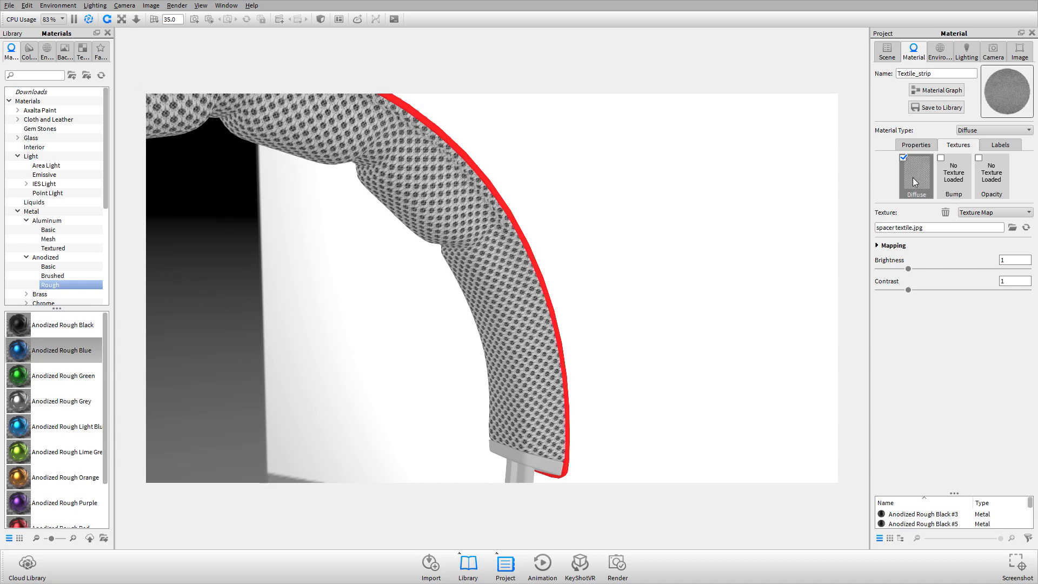
drag(915, 183, 959, 174)
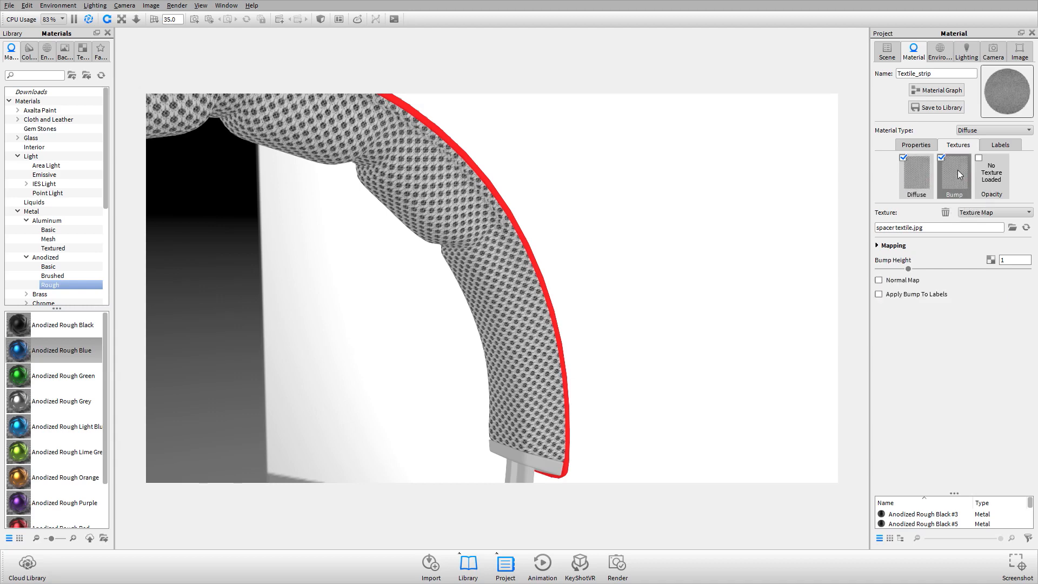
drag(615, 241, 566, 274)
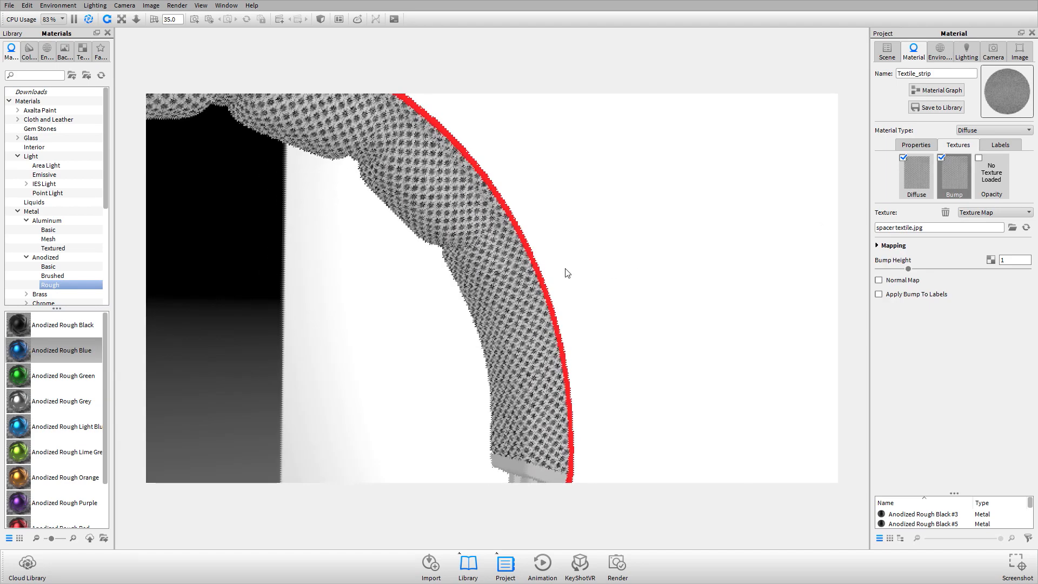
scroll(476, 228, up, 6)
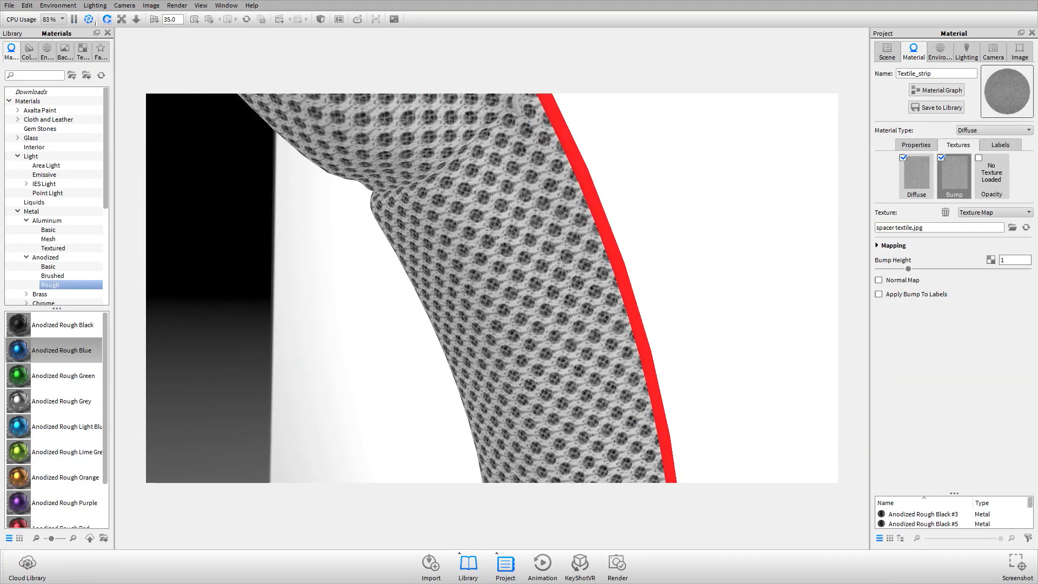
Step: Turn off performance mode and temporarily disable the Diffuse texture to inspect the bump on its own
click(88, 20)
drag(591, 241, 619, 256)
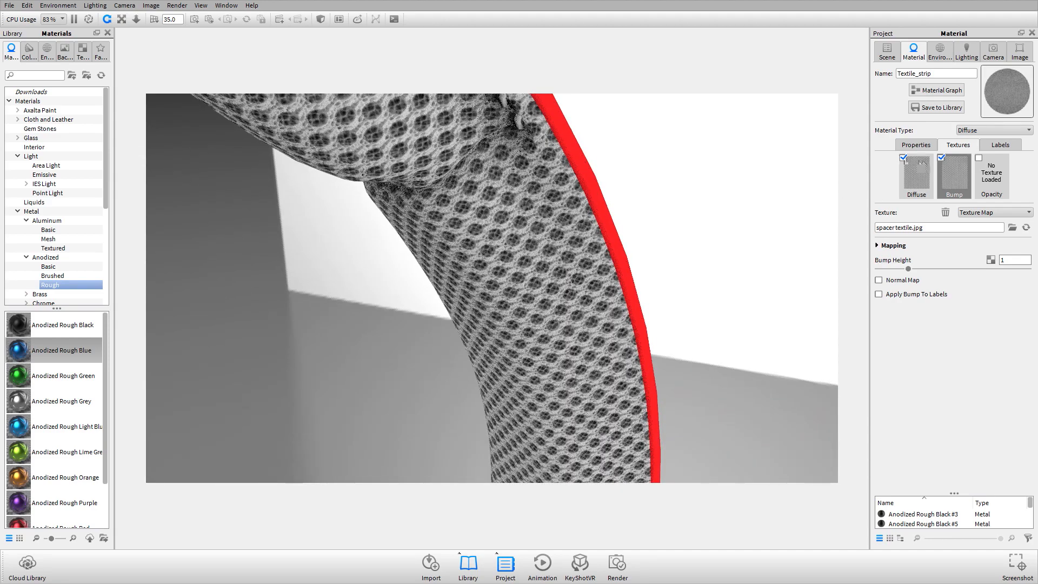
click(904, 159)
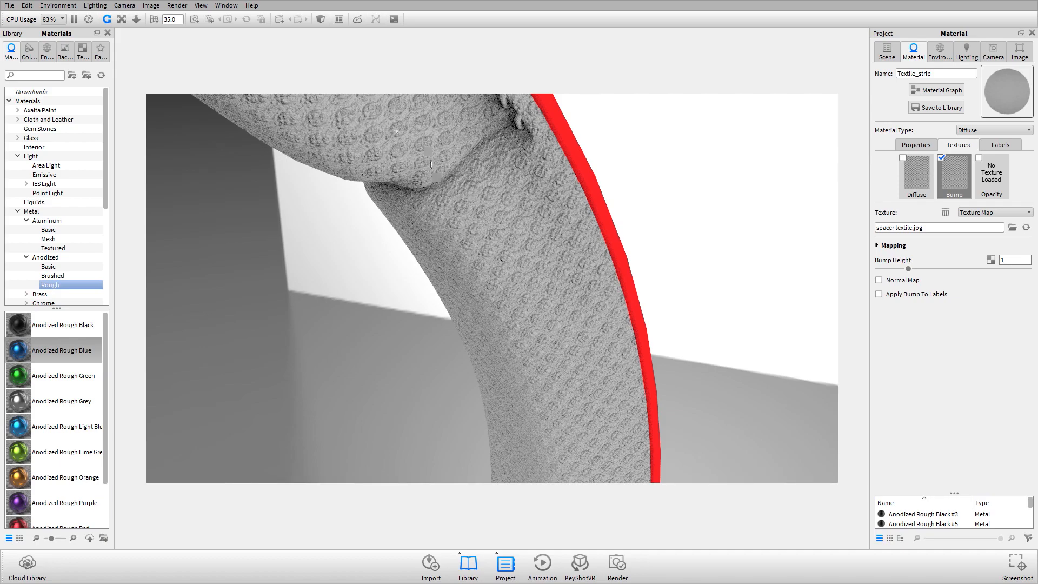
drag(551, 303, 432, 315)
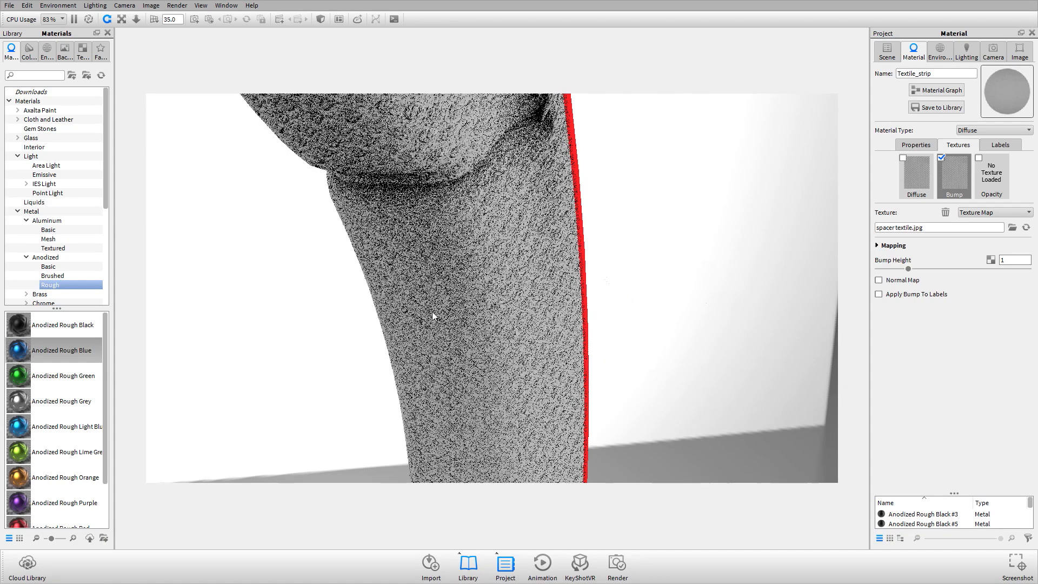
click(903, 158)
Step: Examine the bump-textured headband padding and the ear cups from several distances and angles
drag(614, 214, 547, 268)
scroll(546, 268, down, 5)
middle_drag(404, 229, 604, 158)
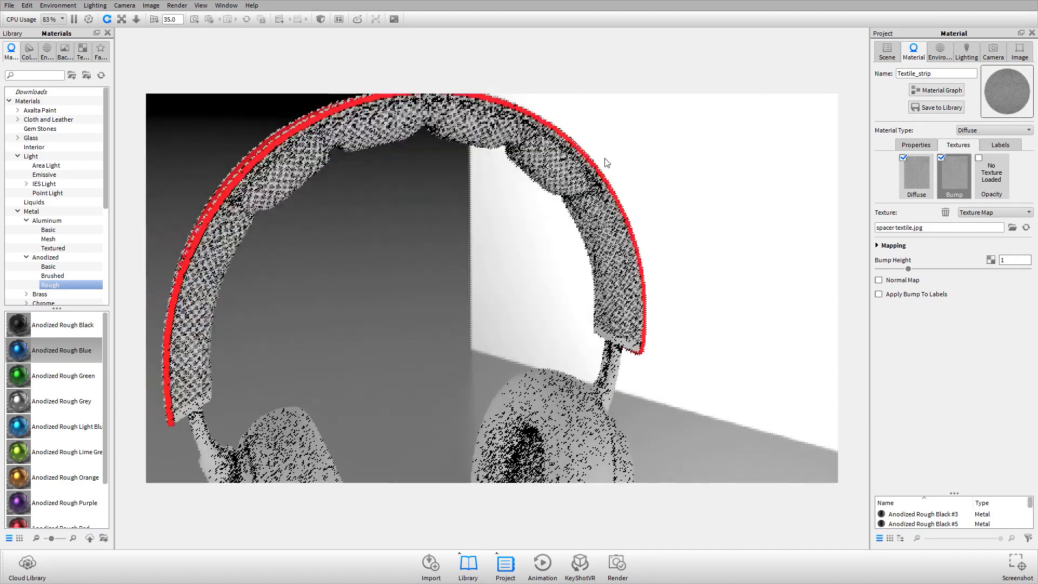
scroll(518, 216, down, 3)
middle_drag(527, 232, 531, 221)
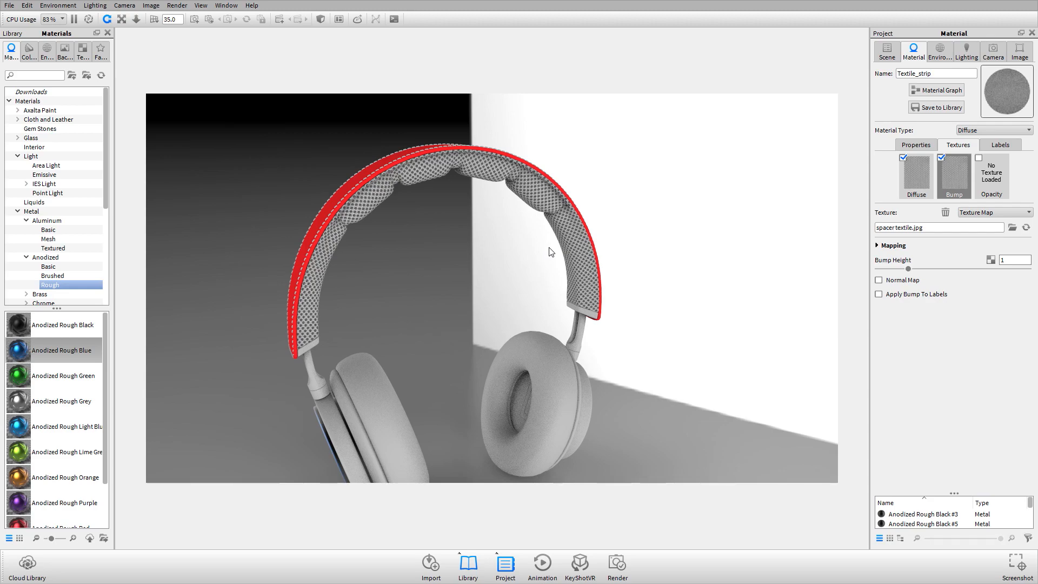
drag(551, 251, 531, 225)
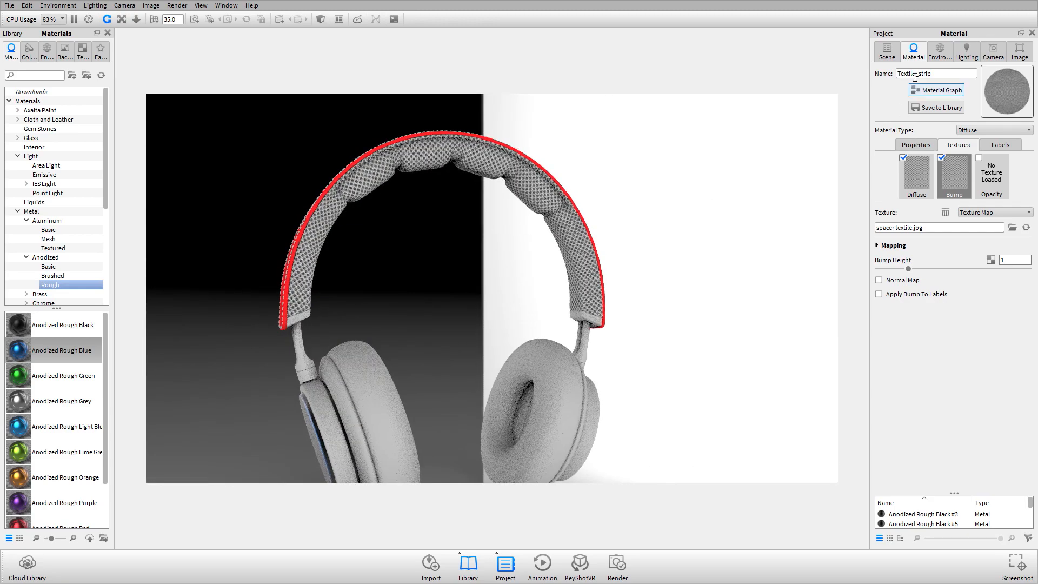
drag(607, 259, 376, 249)
middle_drag(556, 447, 561, 326)
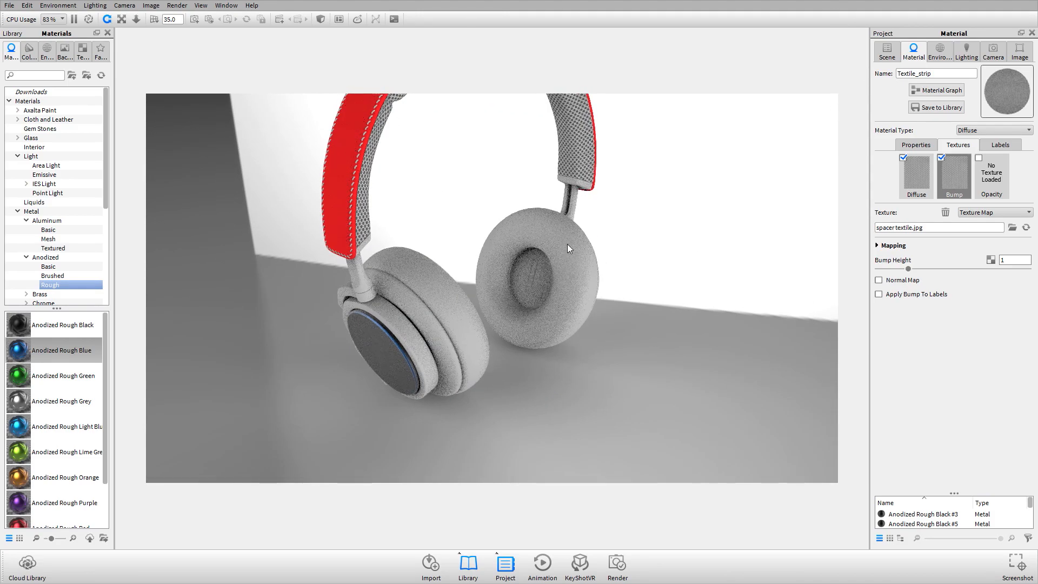
middle_drag(622, 220, 558, 254)
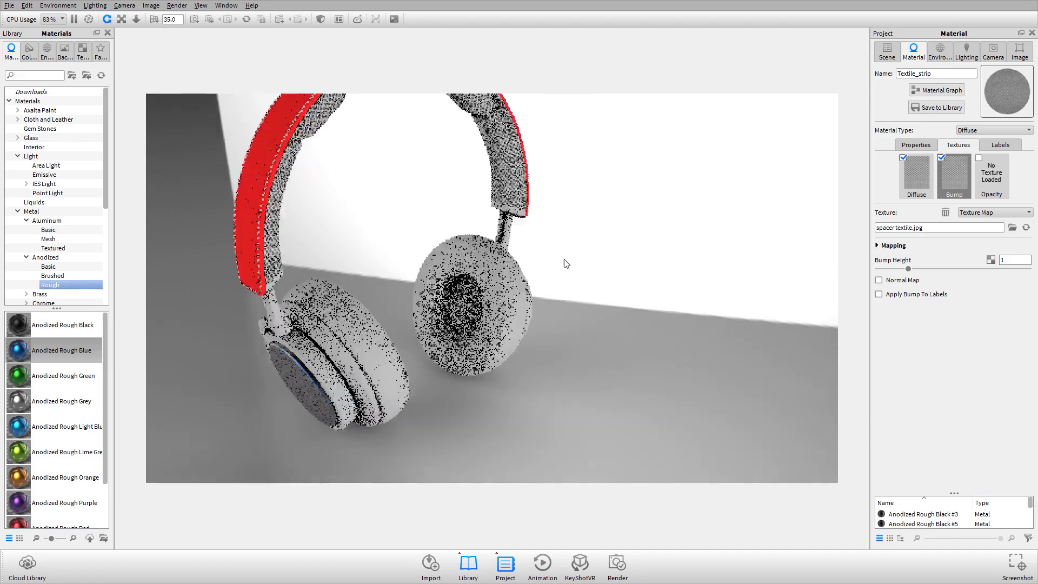
Step: Check the texture images in the Textures folder in File Explorer, and open the ear cushion's Leather_headphones material for editing
scroll(495, 222, up, 8)
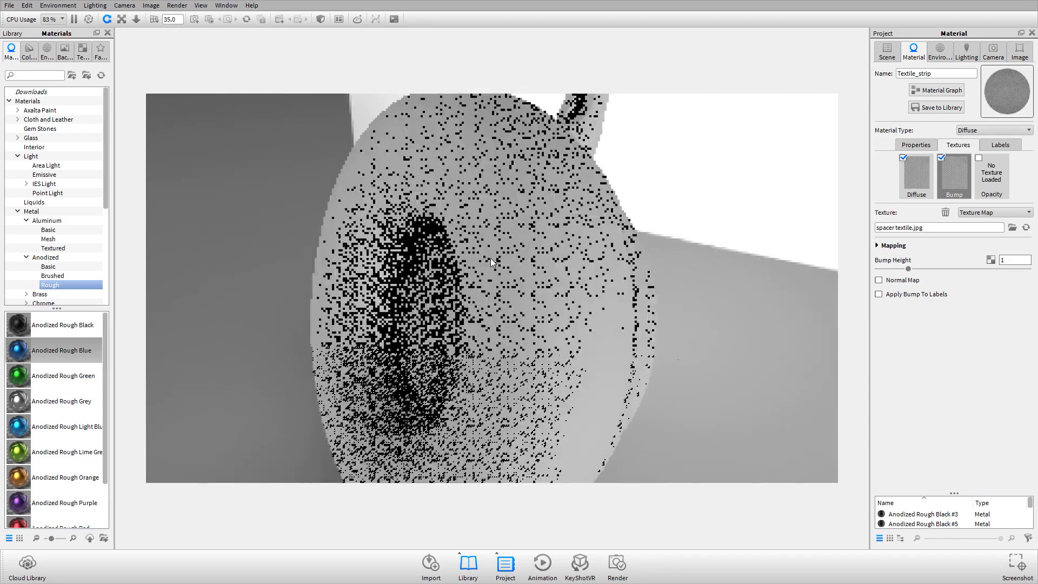
drag(469, 261, 552, 259)
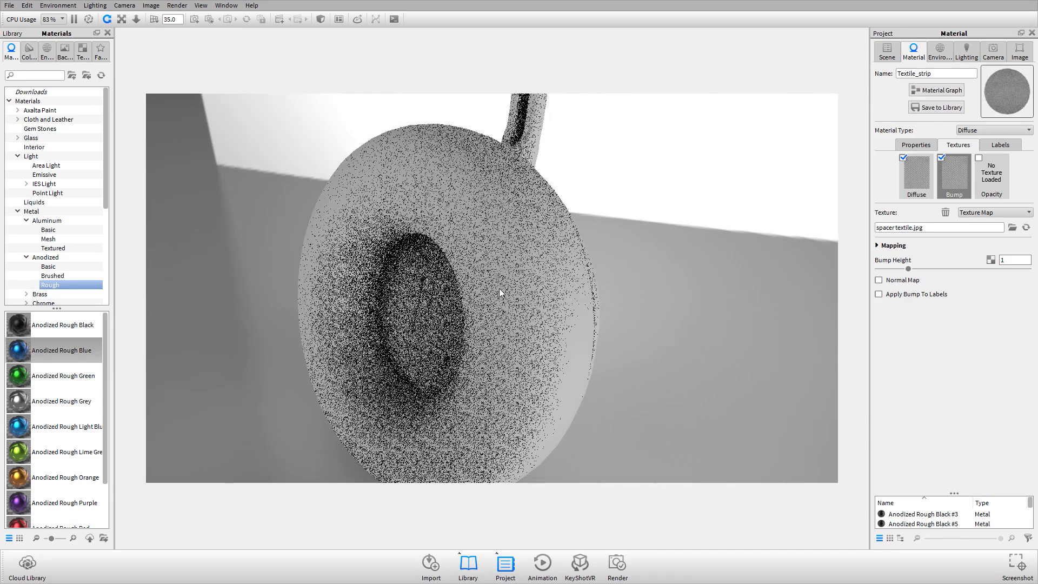
key(alt+Tab)
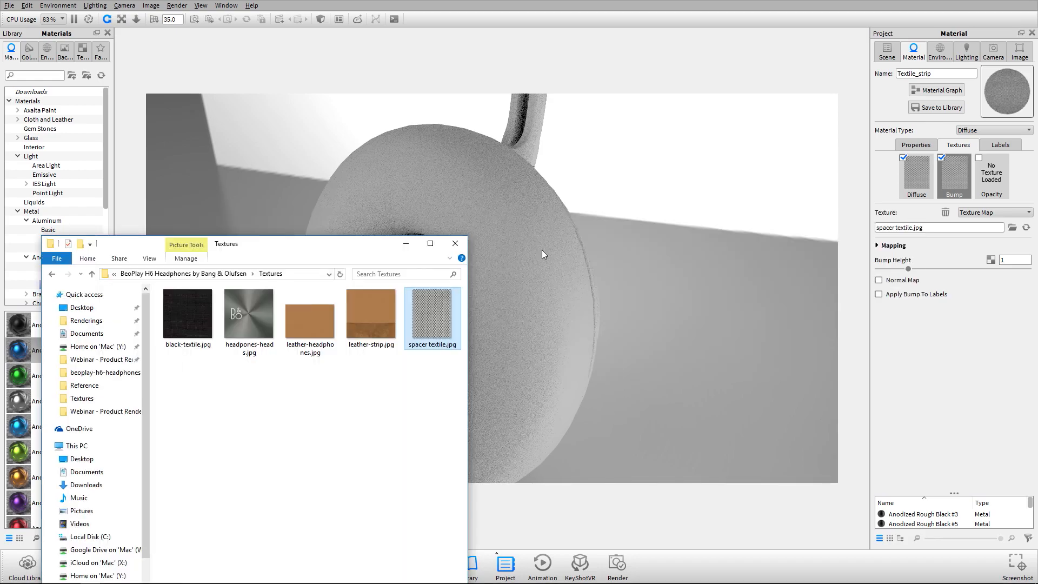
drag(659, 237, 592, 238)
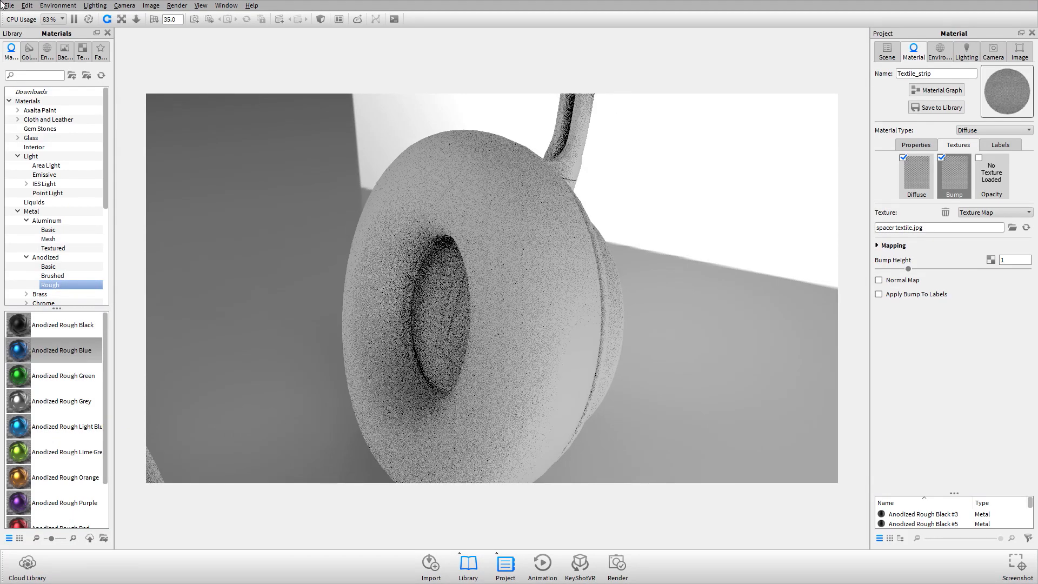
drag(440, 297, 438, 245)
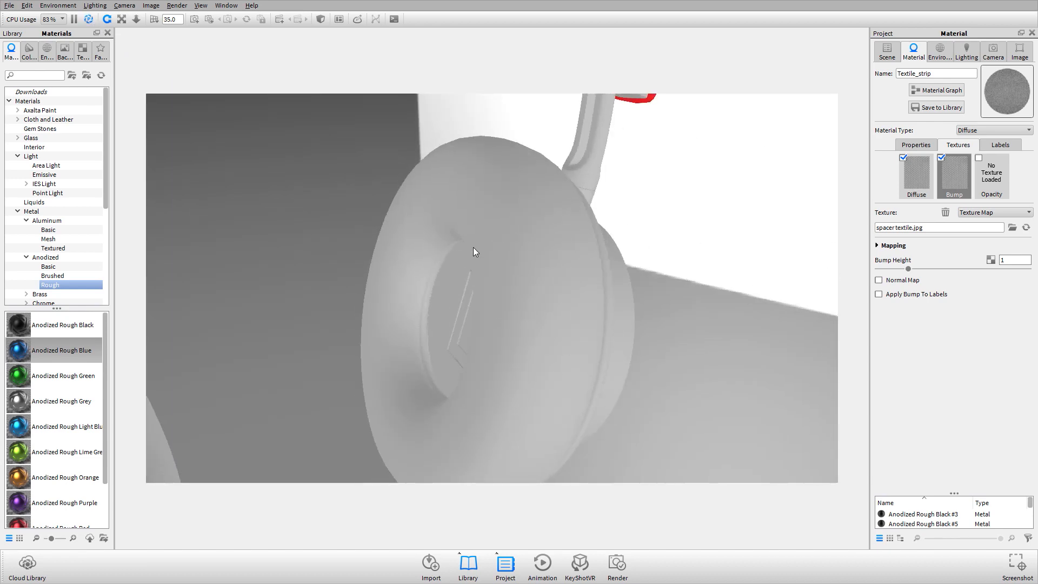
double_click(525, 196)
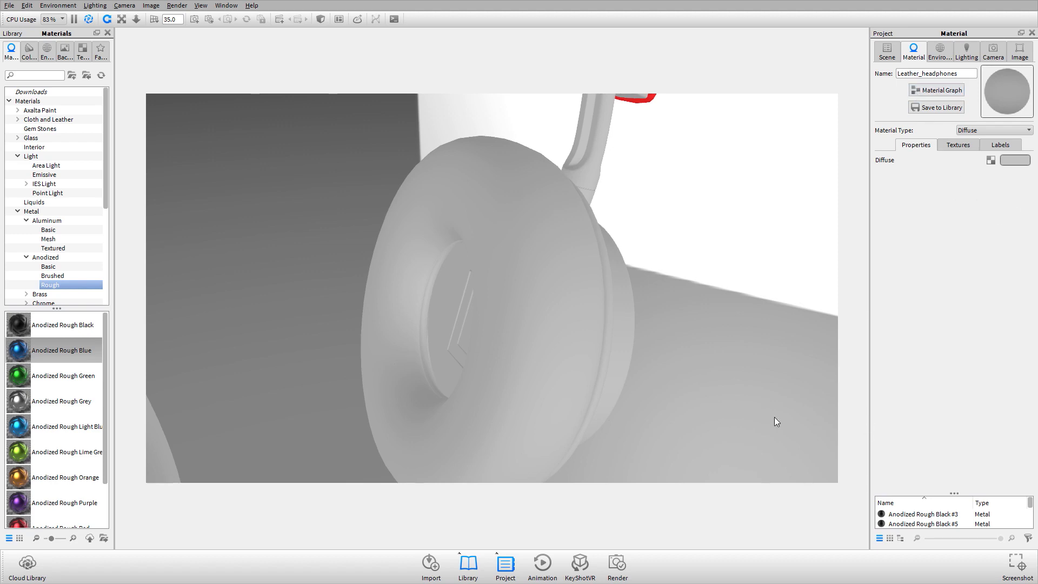
Step: Examine the surface and shape of the untextured ear cushion from several distances and angles
drag(586, 354, 543, 270)
scroll(515, 300, down, 5)
scroll(494, 274, up, 6)
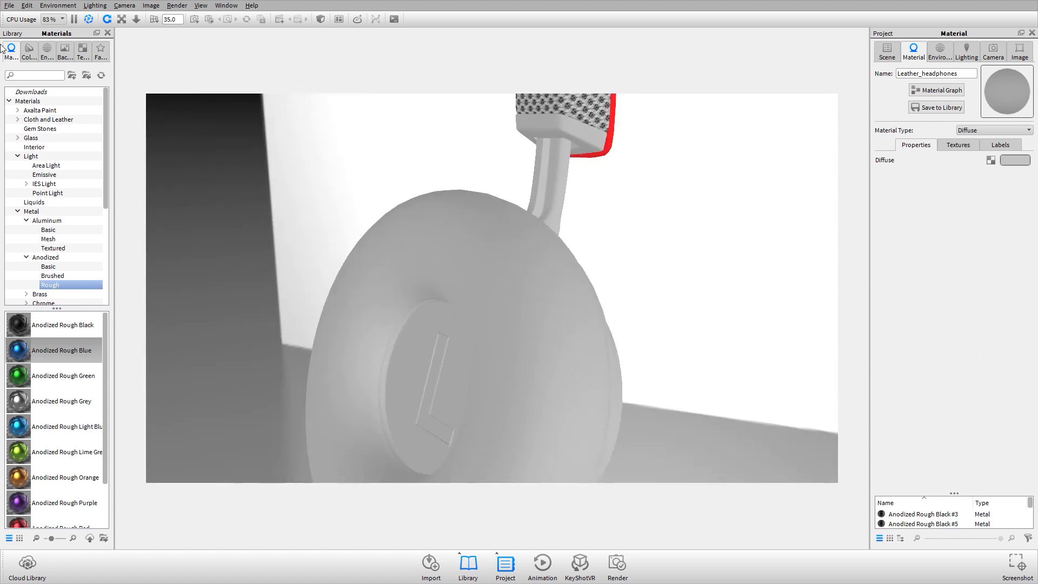
scroll(451, 252, up, 4)
scroll(422, 282, up, 3)
scroll(423, 282, down, 1)
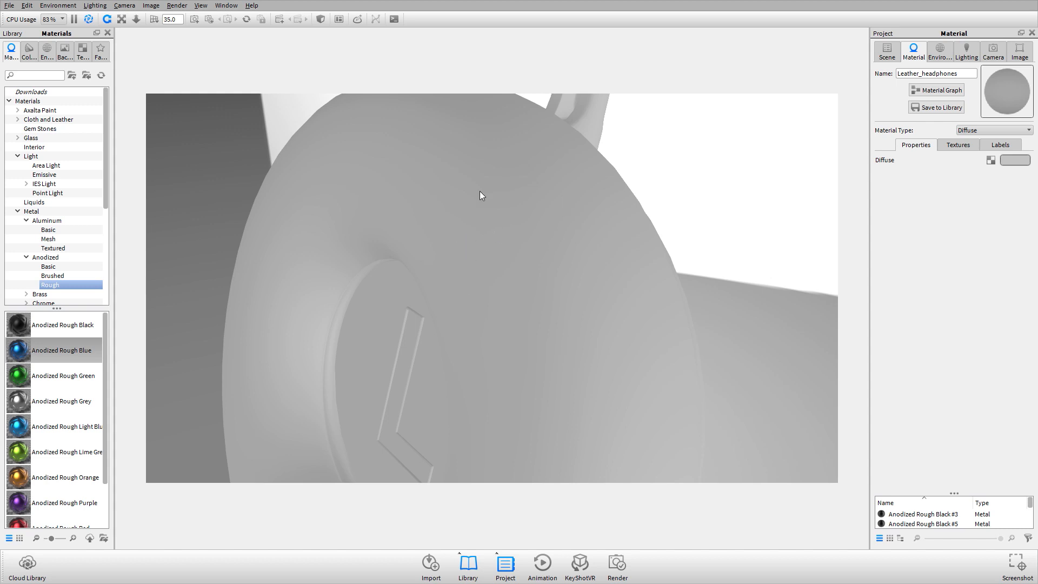
drag(459, 197, 527, 202)
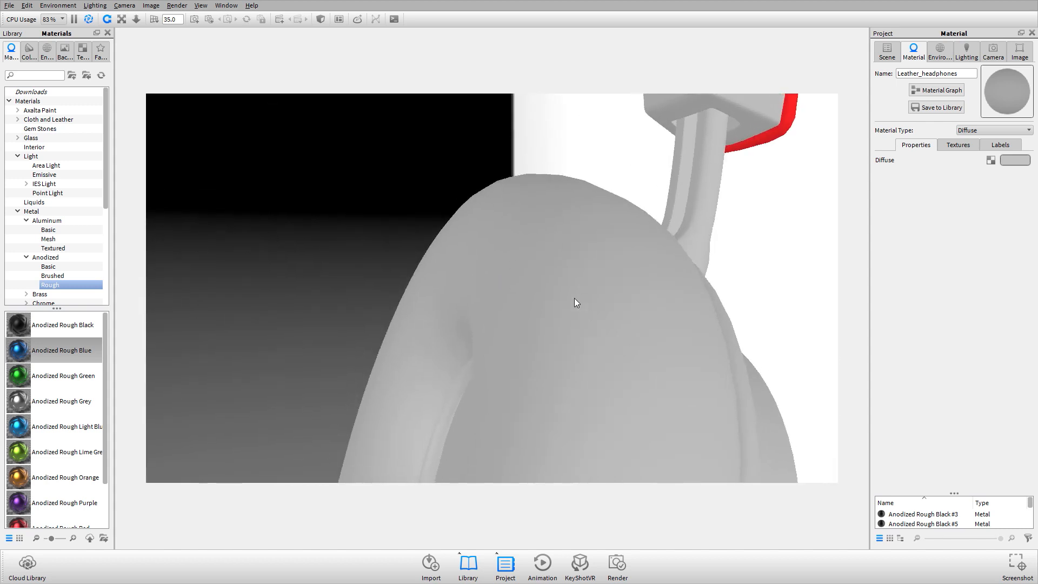
drag(574, 297, 606, 321)
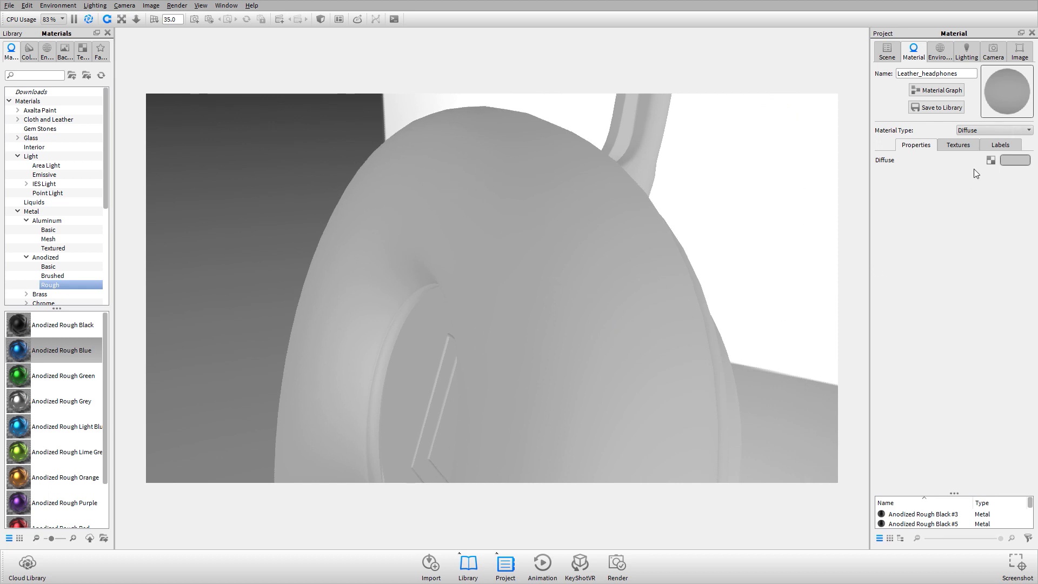
Step: Change the ear cushion's Leather_headphones material type to Plastic and set its diffuse color to light red
click(993, 130)
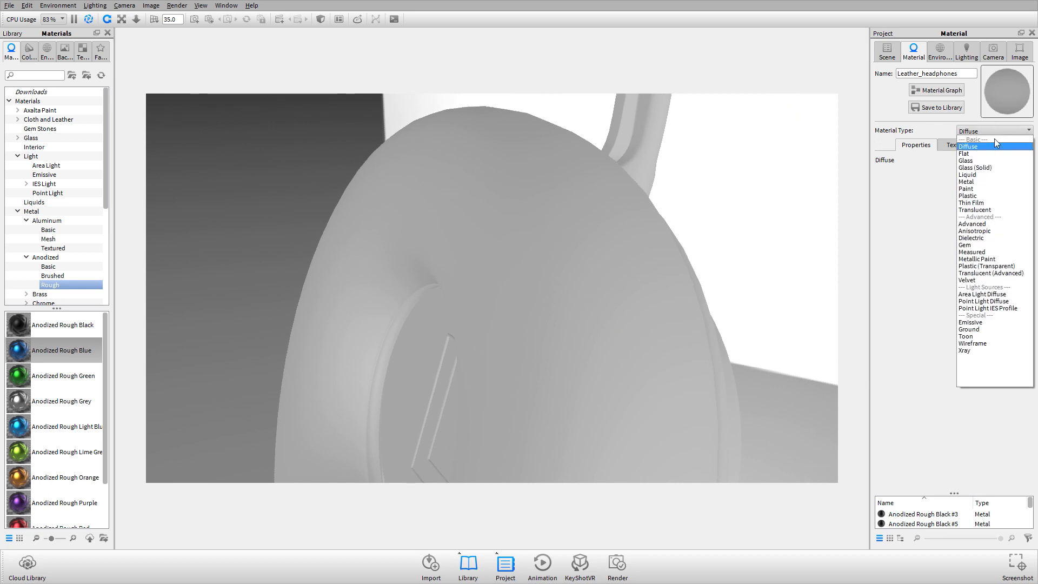
click(990, 195)
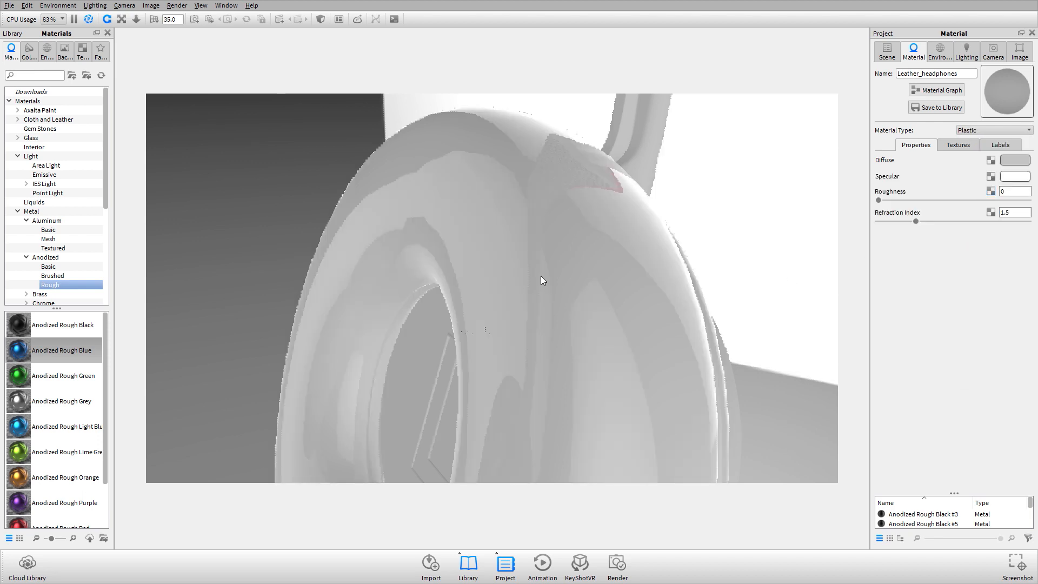
scroll(496, 220, down, 5)
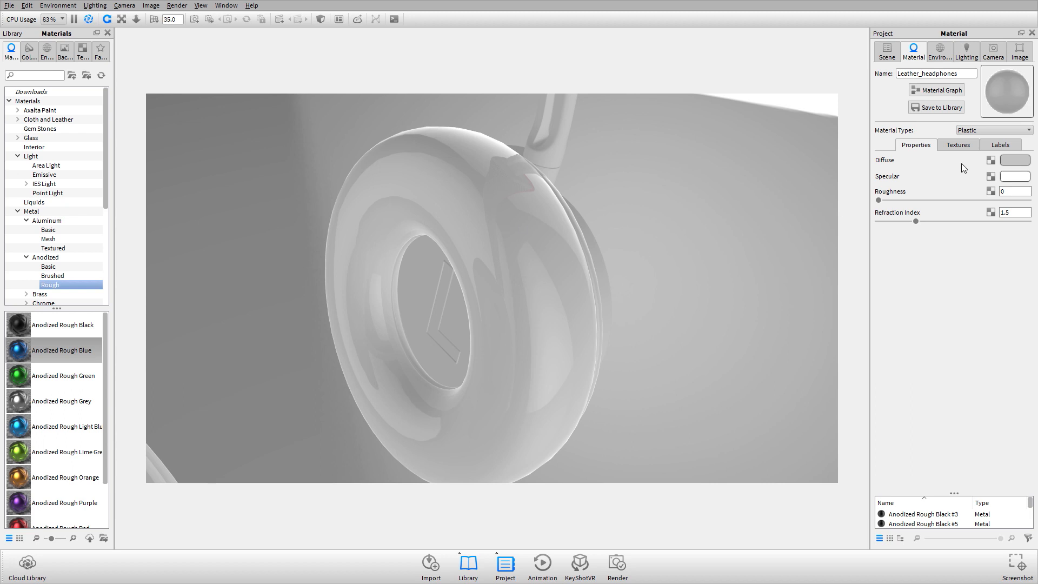
click(1017, 160)
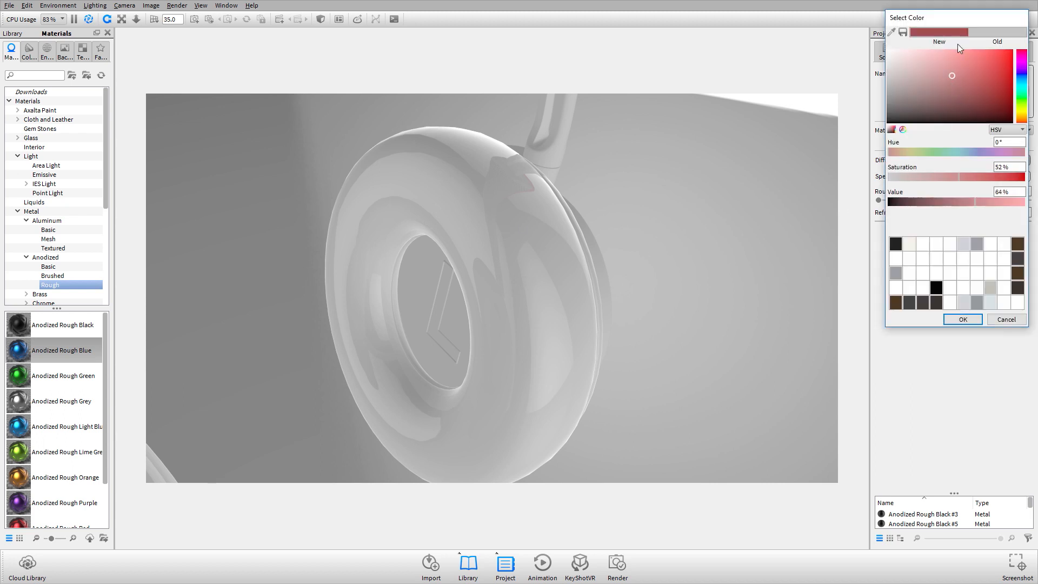
click(959, 50)
click(959, 320)
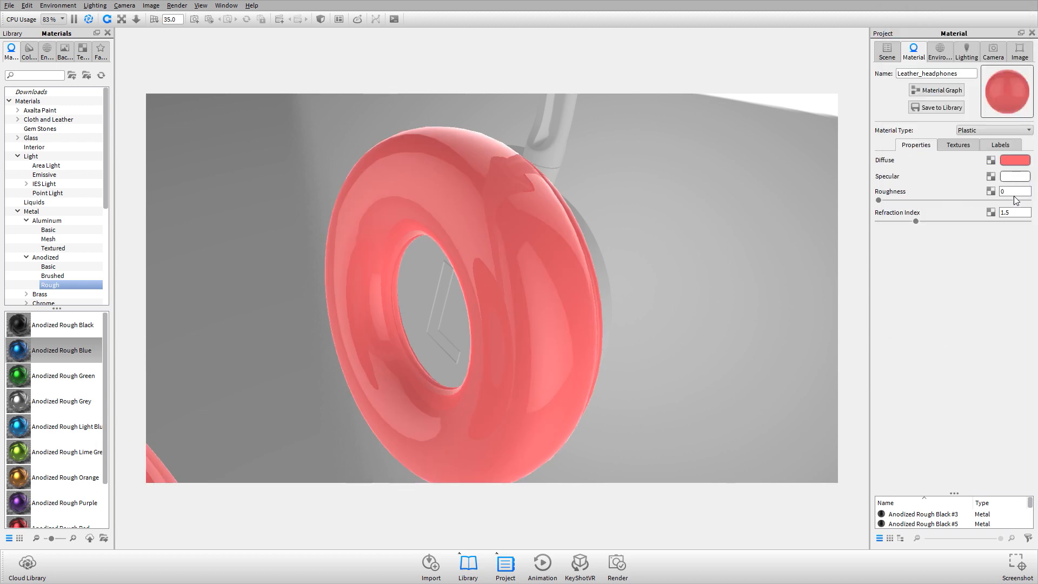
Step: Set the ear cushion material's specular color to grey with a value of 70% and raise its roughness to about 0.08
click(1015, 176)
click(983, 218)
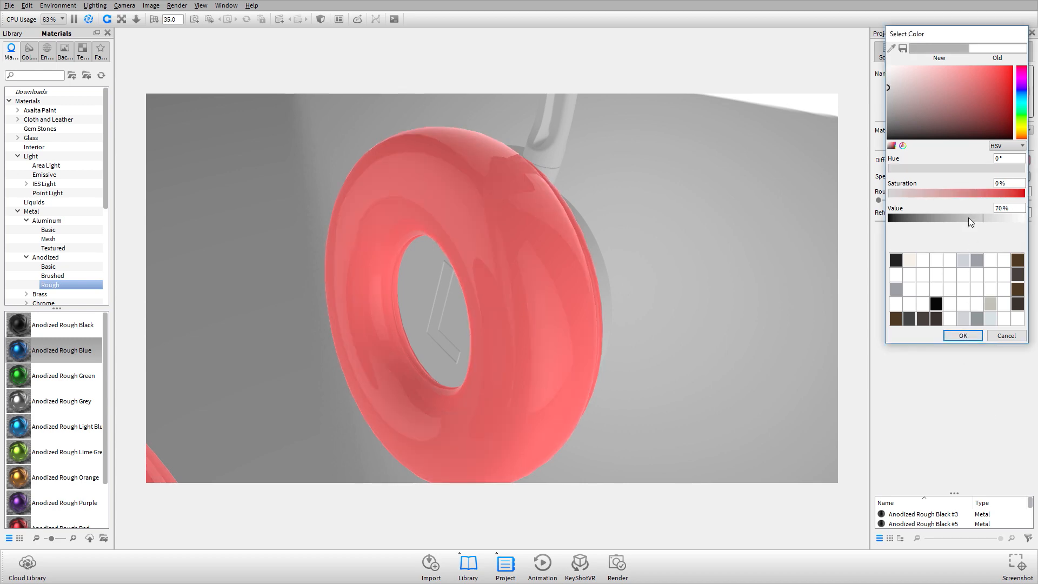
click(977, 331)
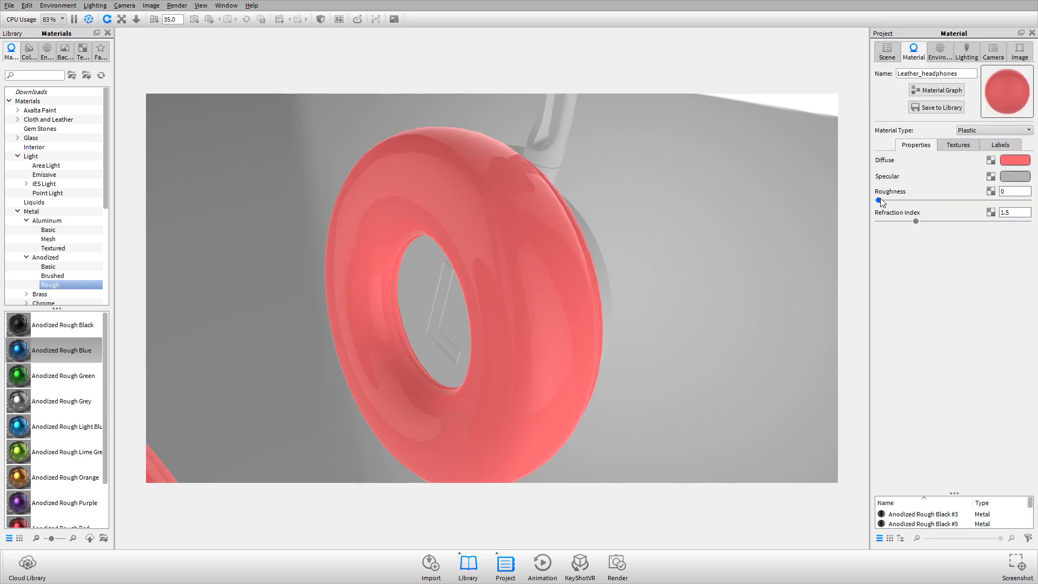
drag(881, 200, 891, 200)
drag(621, 378, 514, 170)
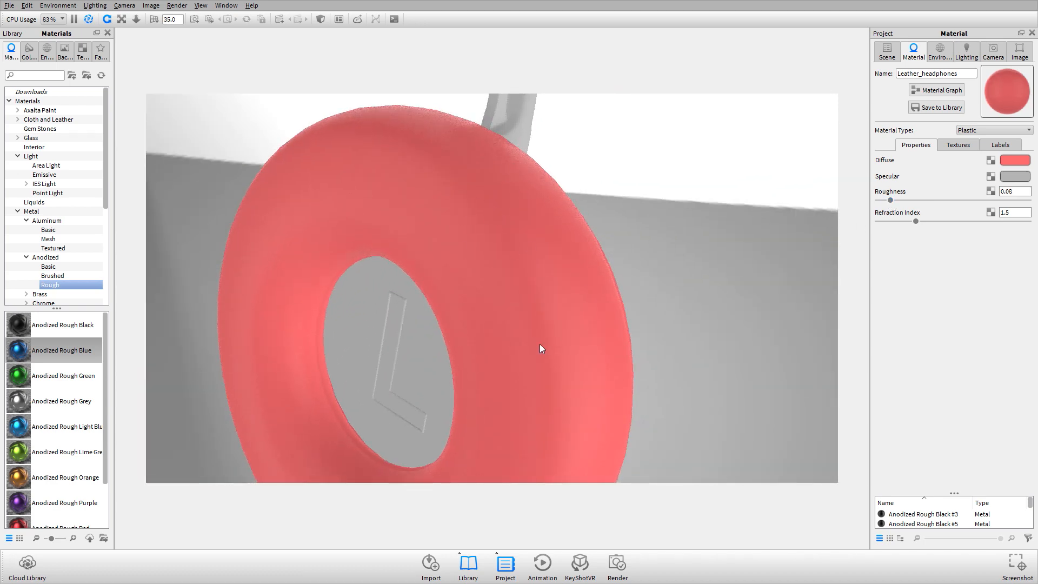
Step: Assign the procedural Leather texture to the diffuse channel of the ear cushion's material
click(961, 145)
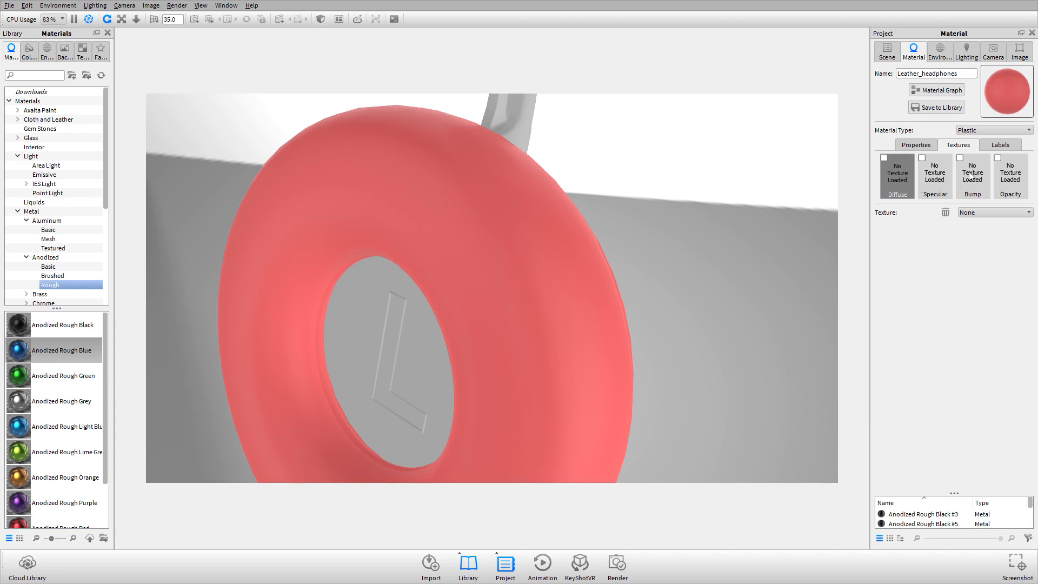
click(885, 158)
key(Escape)
click(991, 213)
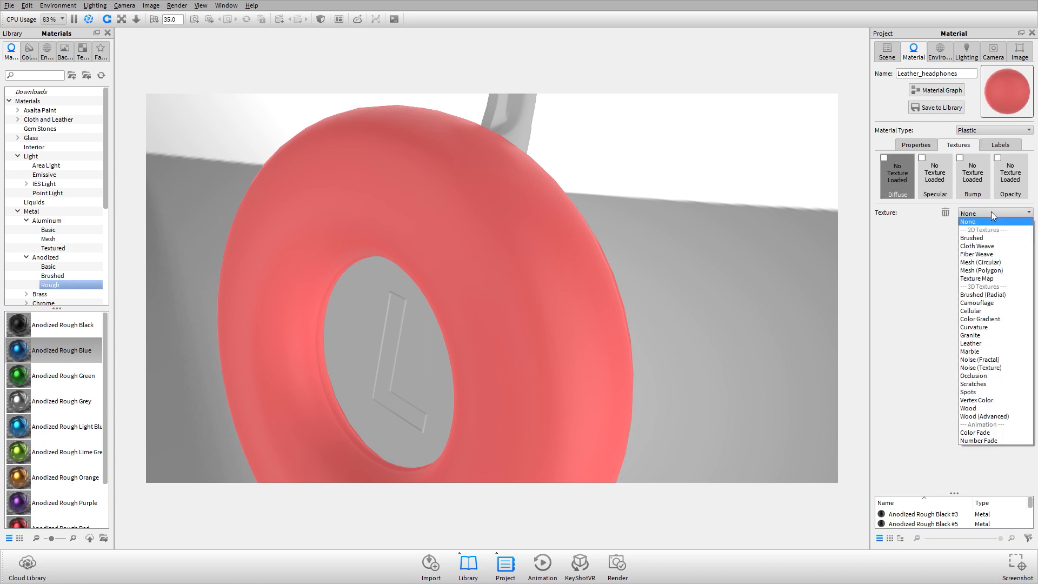
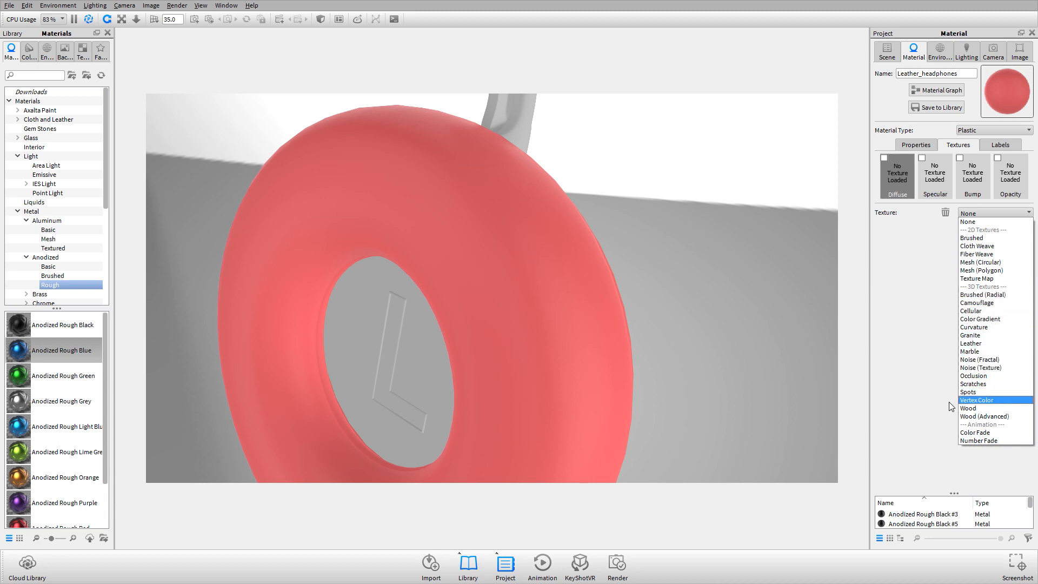
click(979, 344)
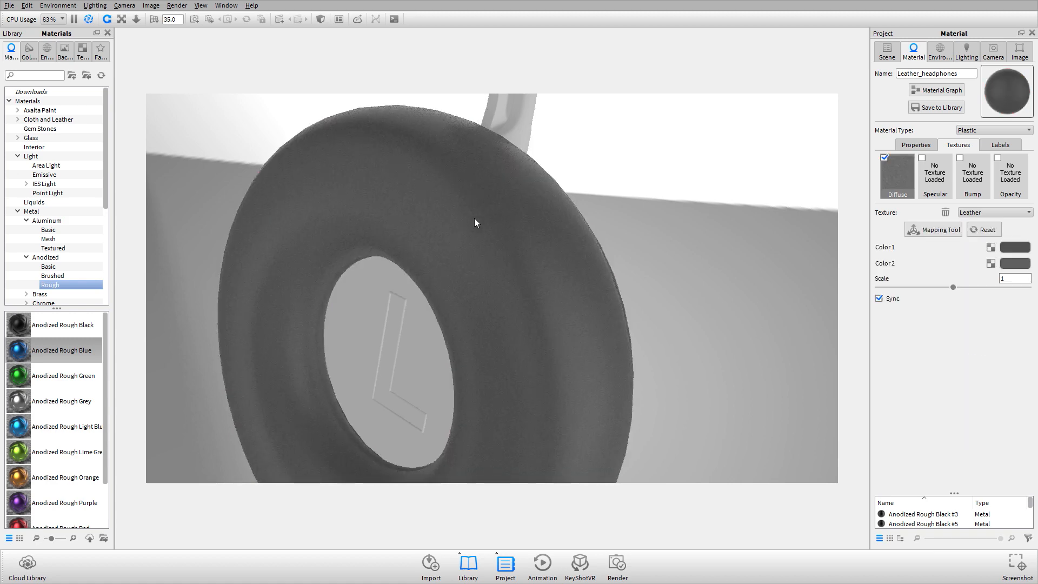
Step: Try scales of 10 and 100 for the ear cushion's diffuse leather texture and inspect the grain
scroll(475, 218, up, 3)
scroll(474, 219, down, 1)
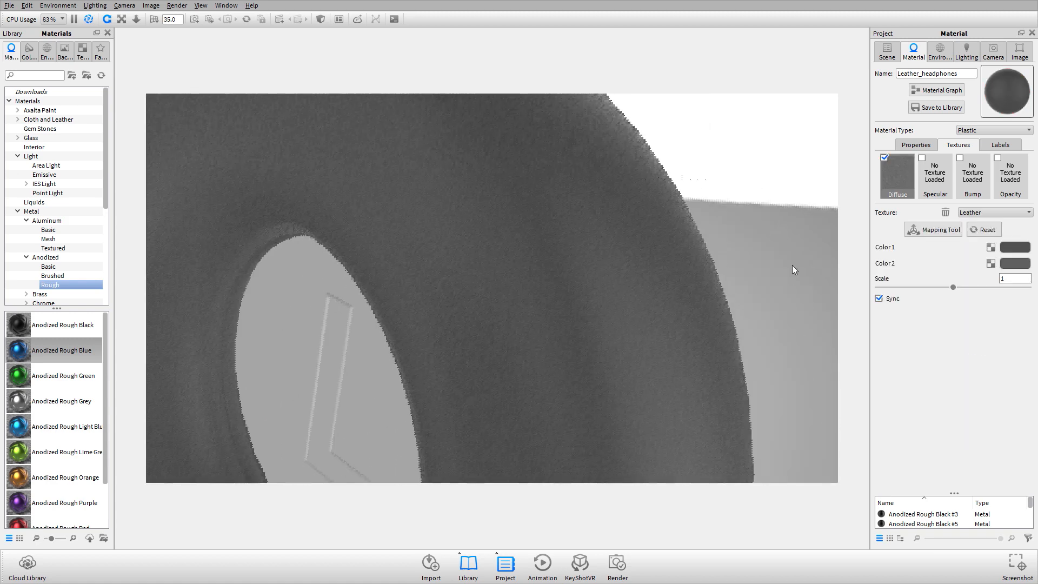
double_click(1020, 277)
text(10)
key(Tab)
double_click(1020, 277)
key(Right)
key(Tab)
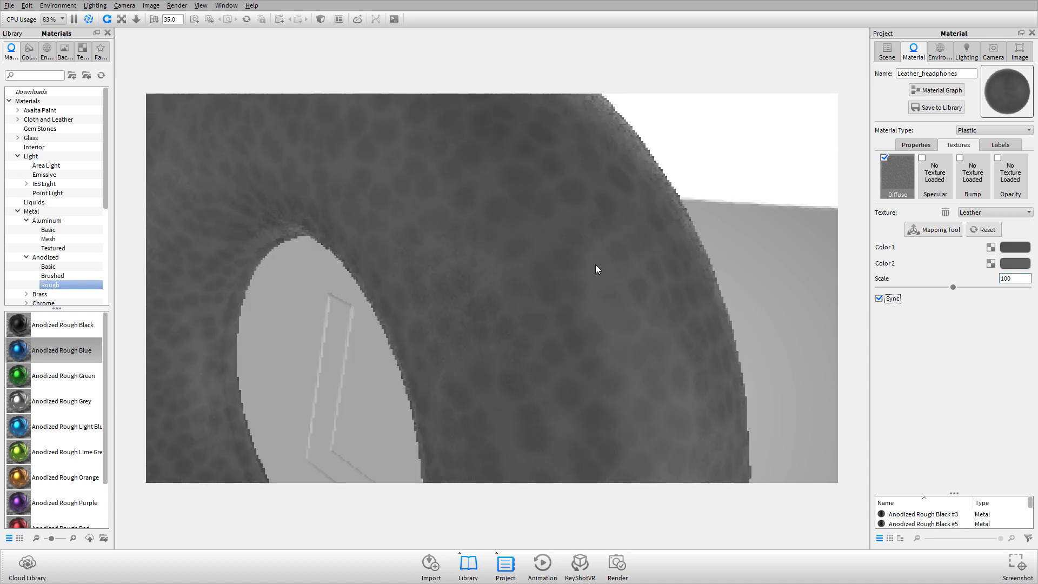
scroll(588, 285, down, 3)
Step: Set the diffuse leather texture's scale to 50 and check the grain around the ear cushion
double_click(1026, 277)
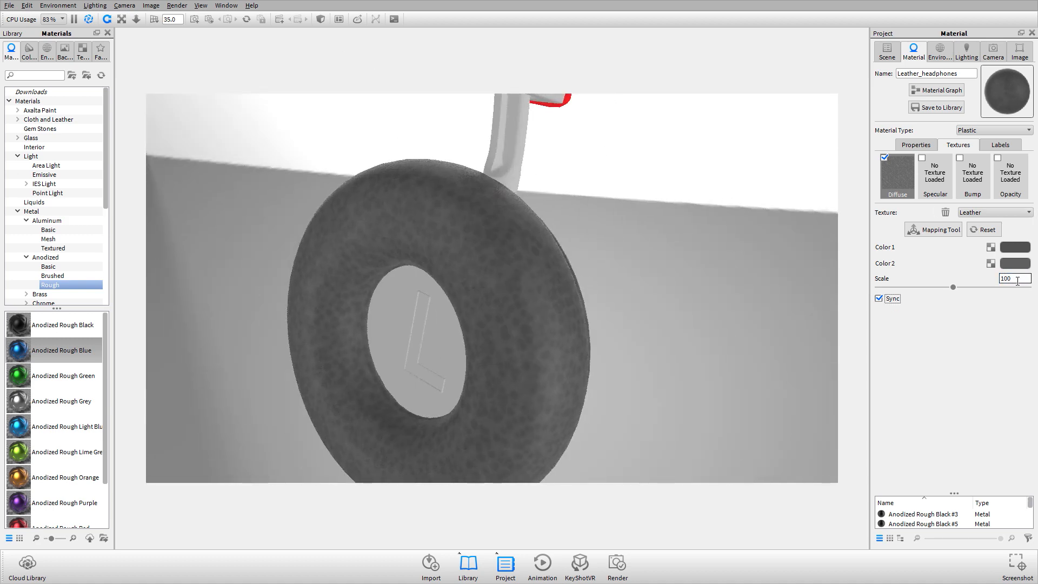
text(50)
key(Tab)
scroll(447, 183, up, 3)
scroll(546, 310, up, 3)
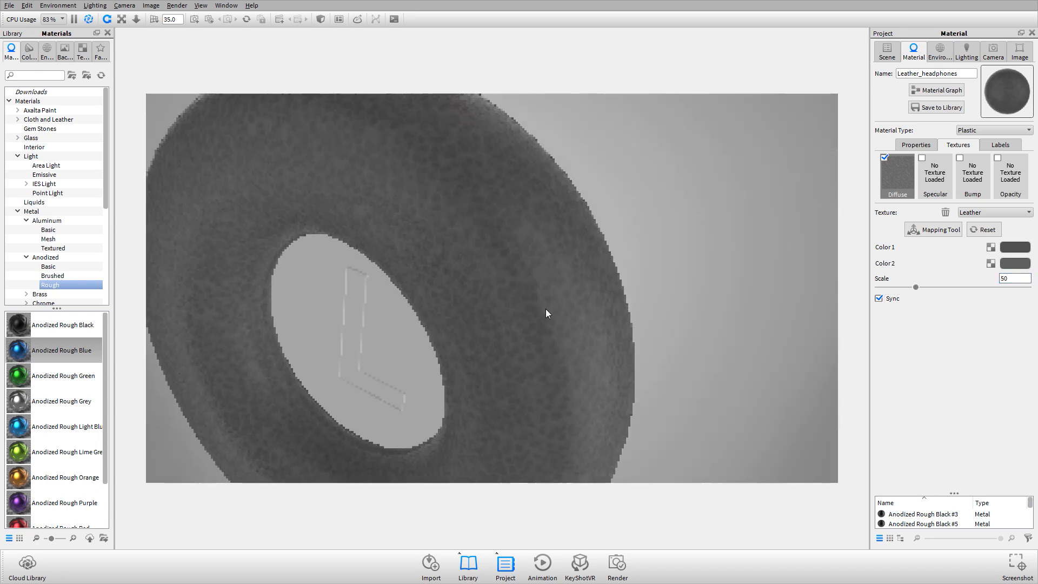
scroll(516, 256, up, 2)
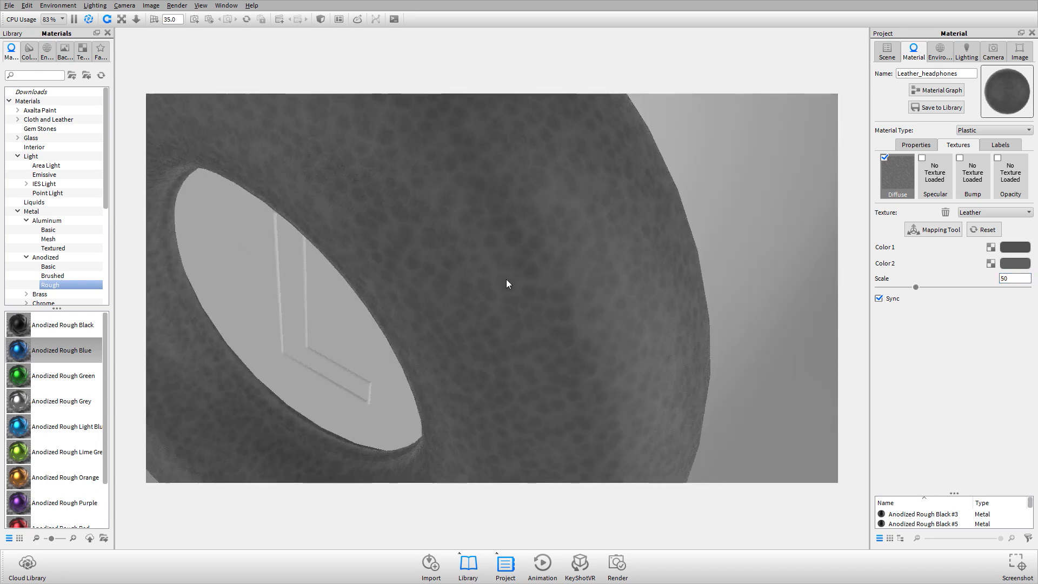
drag(546, 274, 446, 161)
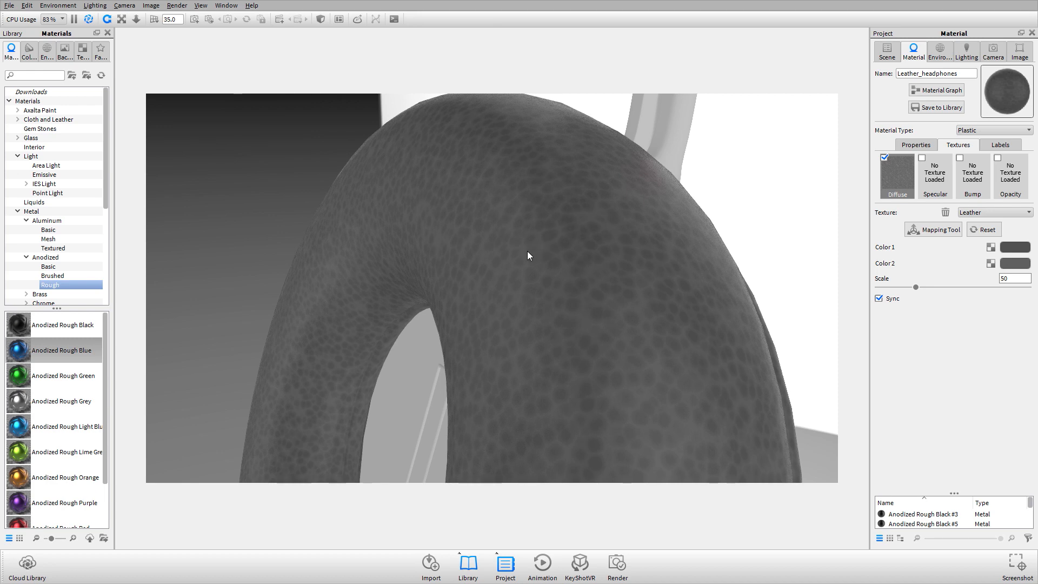
Step: Open leather-headphones.jpg from the Textures folder in Photos and arrange it beside the KeyShot window as a color reference
key(f)
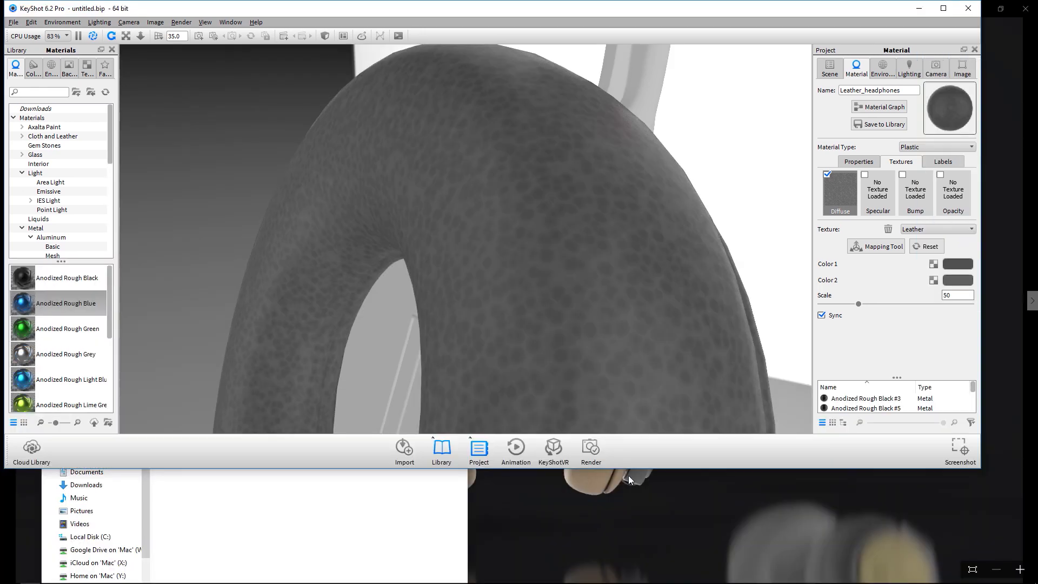
click(389, 532)
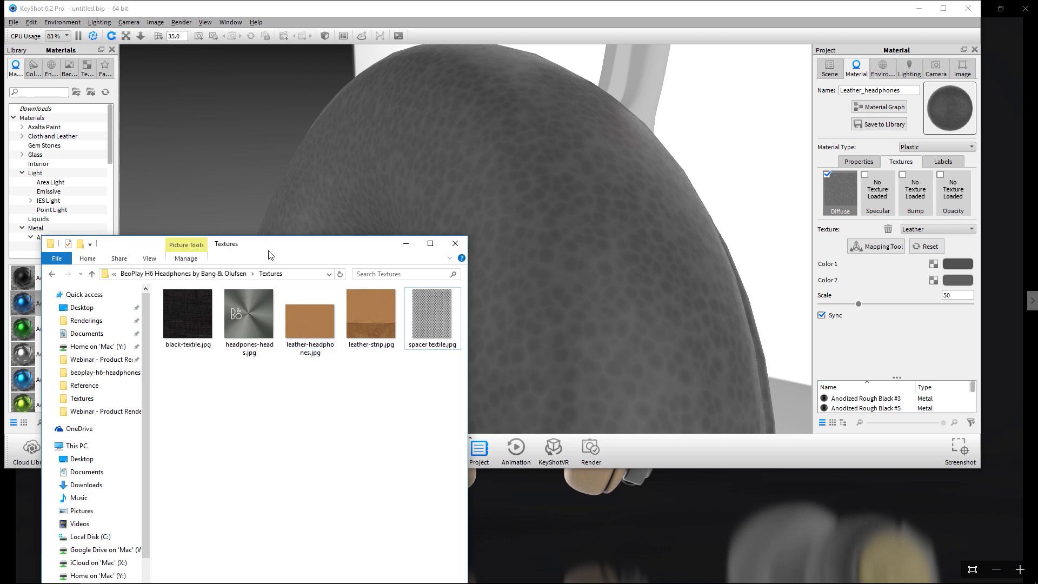
drag(270, 254, 350, 200)
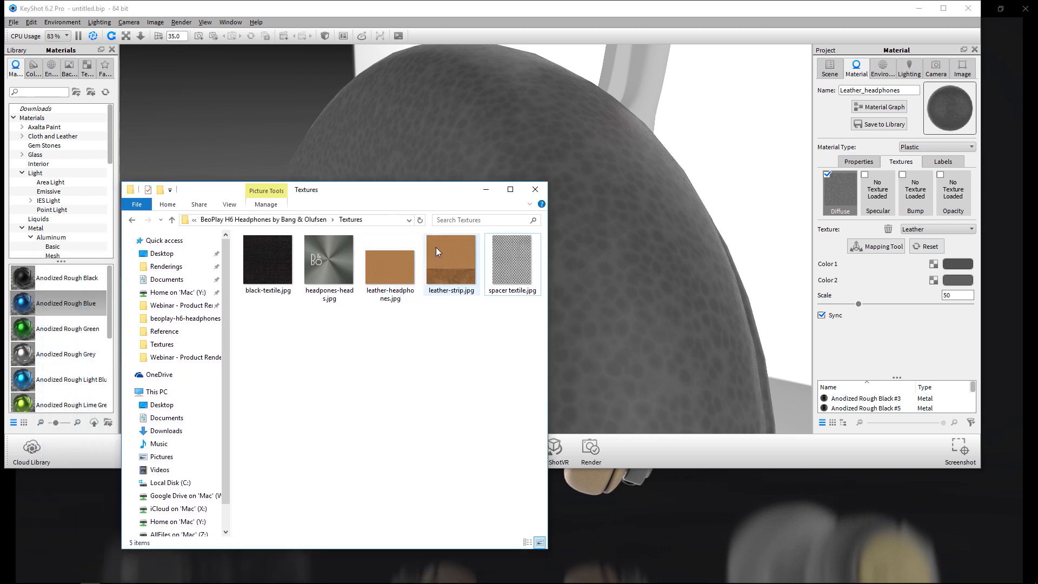
double_click(394, 268)
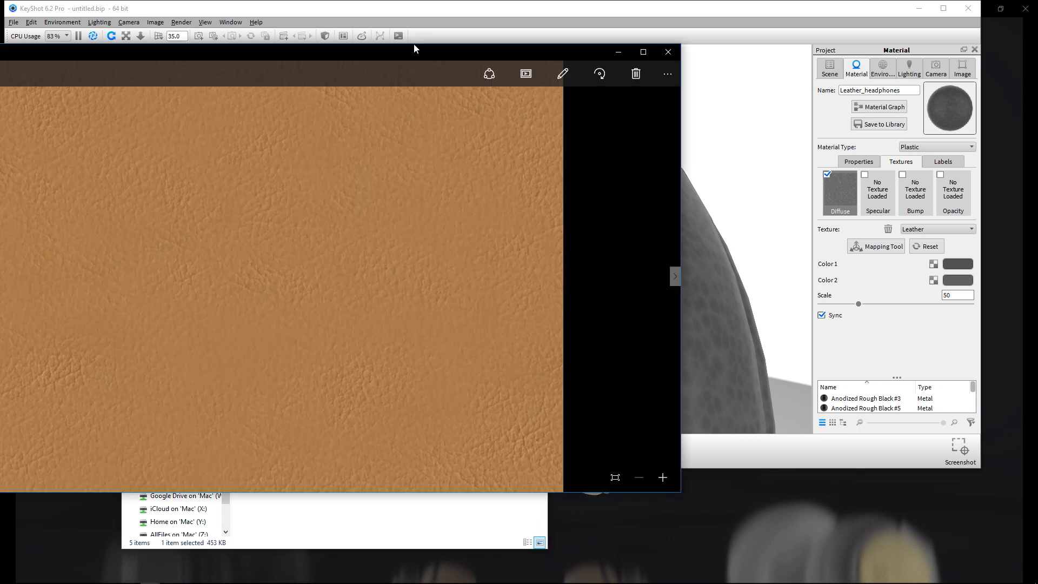
drag(400, 67, 840, 86)
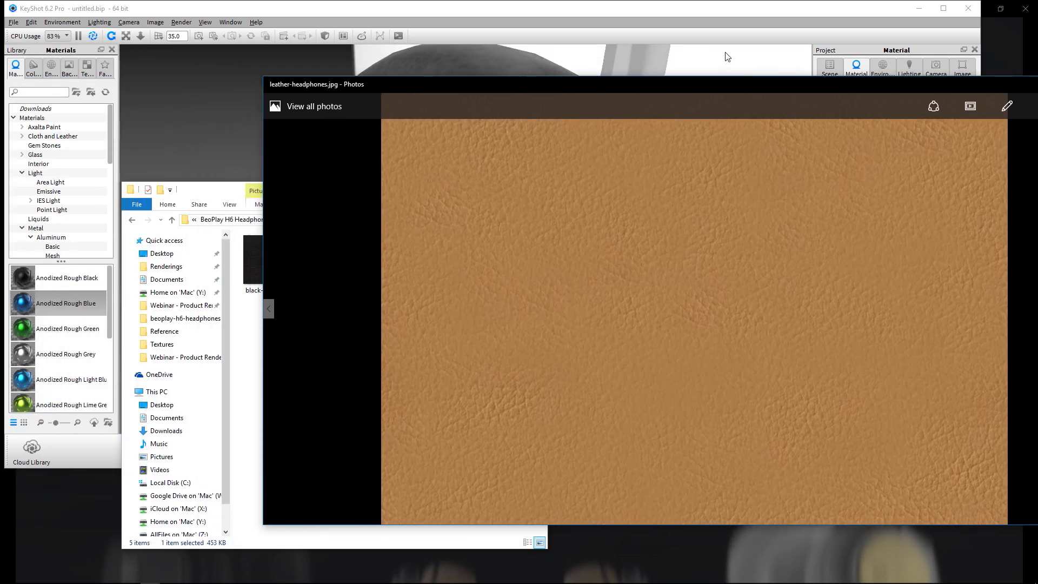
click(722, 17)
drag(722, 13, 583, 54)
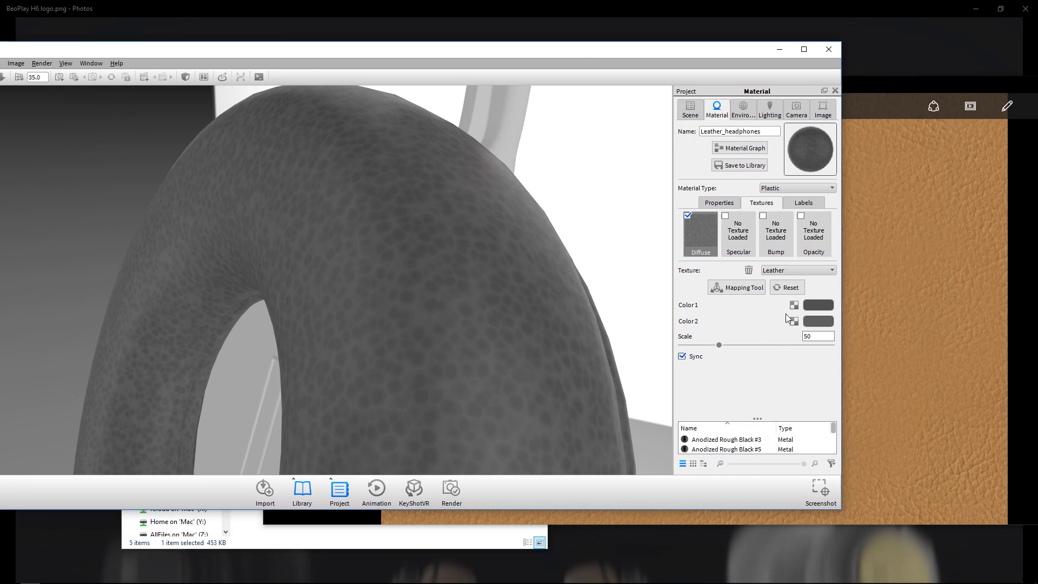
Step: Set the leather texture's Color 1 to the light brown sampled from the leather image (hue 31°, saturation 55%, value 68%)
click(823, 307)
click(699, 178)
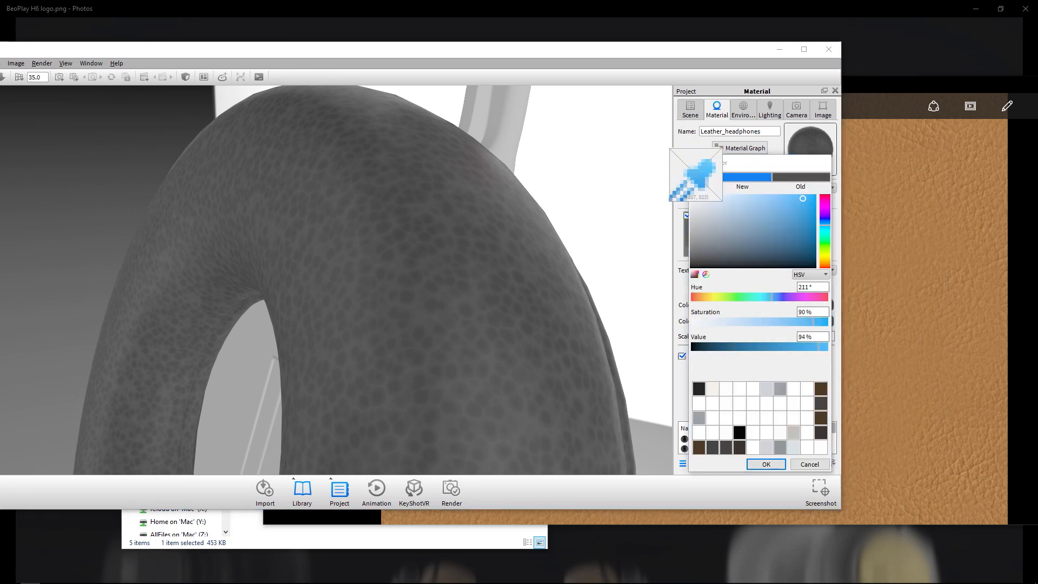
click(857, 241)
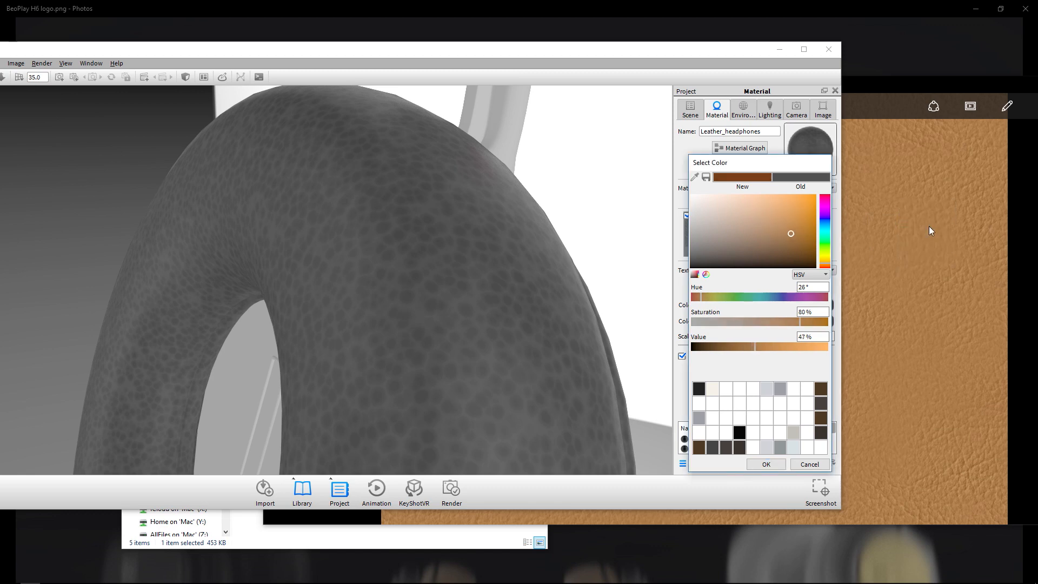
click(931, 231)
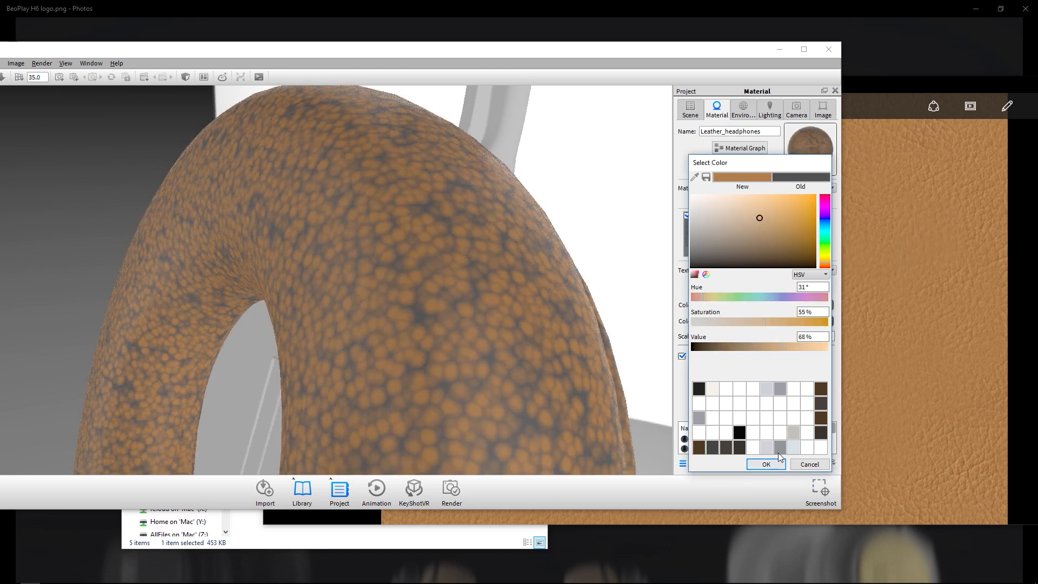
click(766, 464)
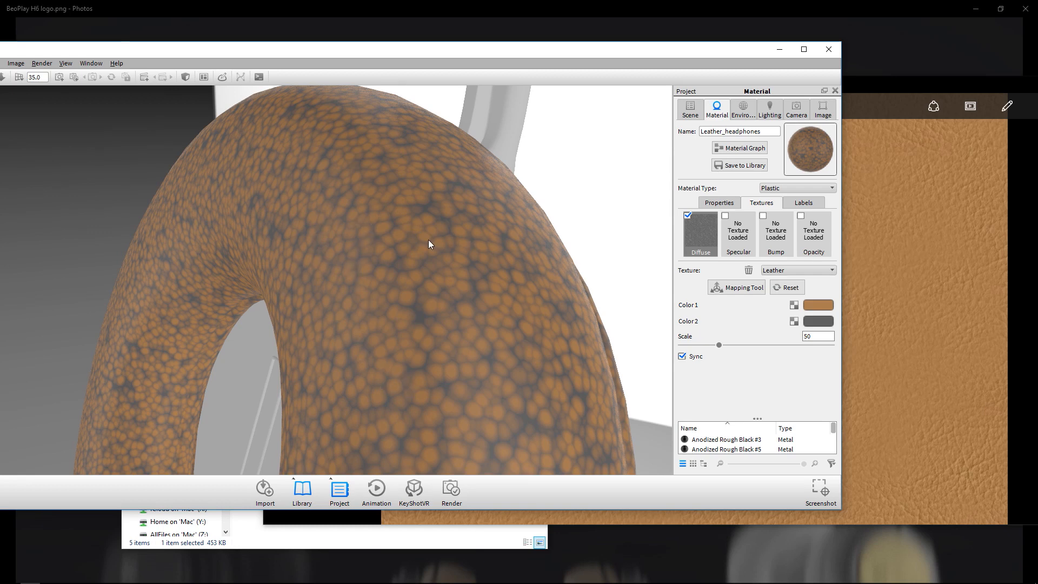
Step: Set the leather texture's Color 2 to a darker brown sampled from the leather image, with saturation 61% and value 62%
click(818, 321)
click(694, 193)
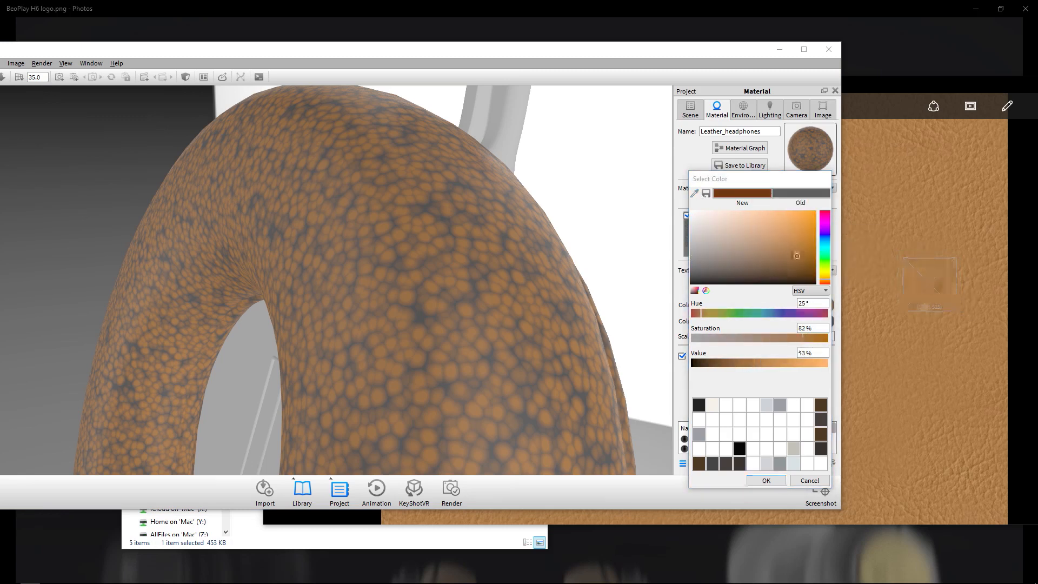
click(930, 285)
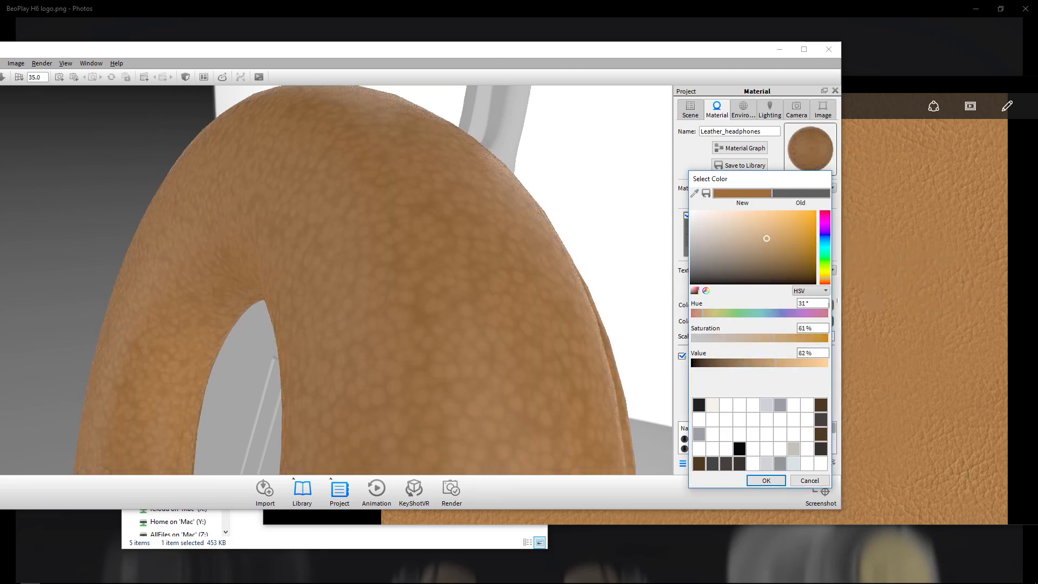
click(764, 362)
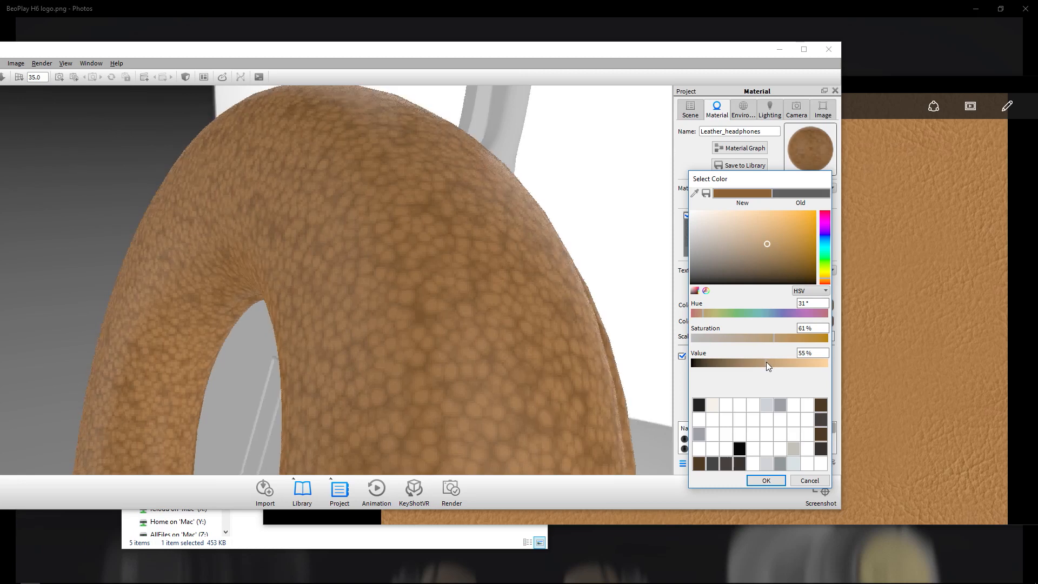
drag(767, 362, 776, 362)
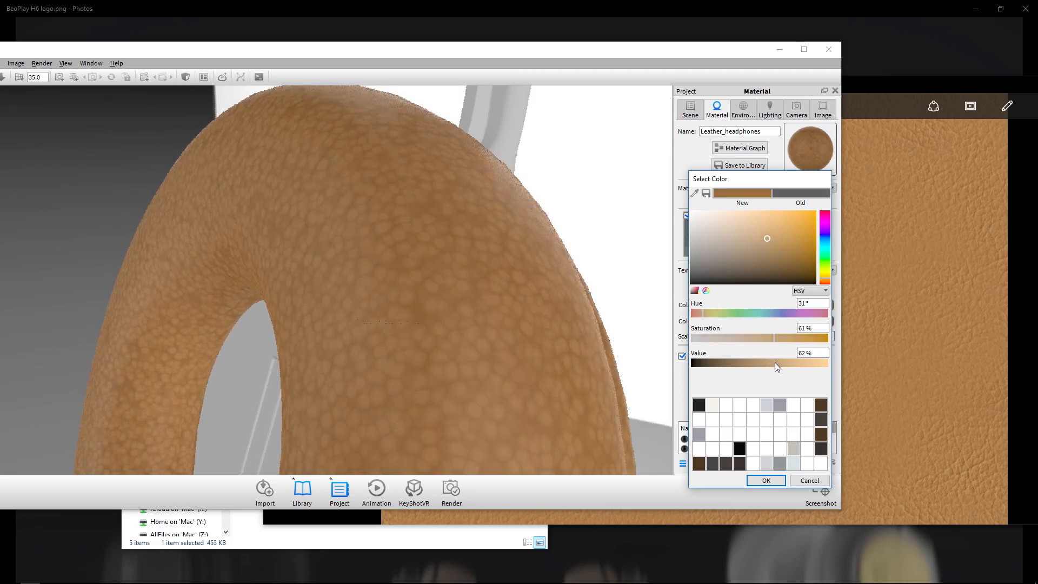
click(772, 481)
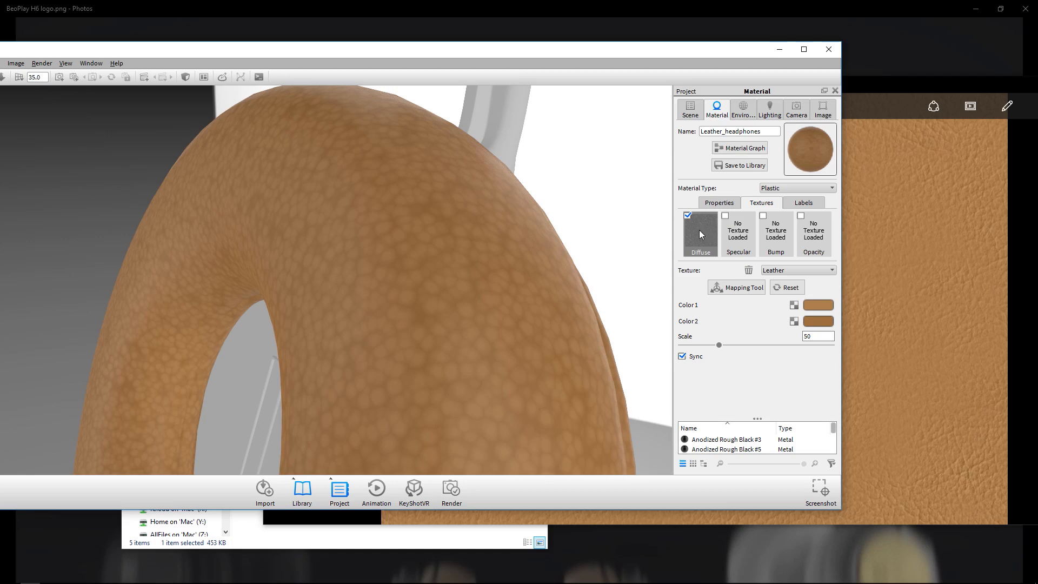
Step: Copy the diffuse Leather texture to the bump channel and set its bump height to 0.2 after trying 0.5
drag(697, 238, 779, 235)
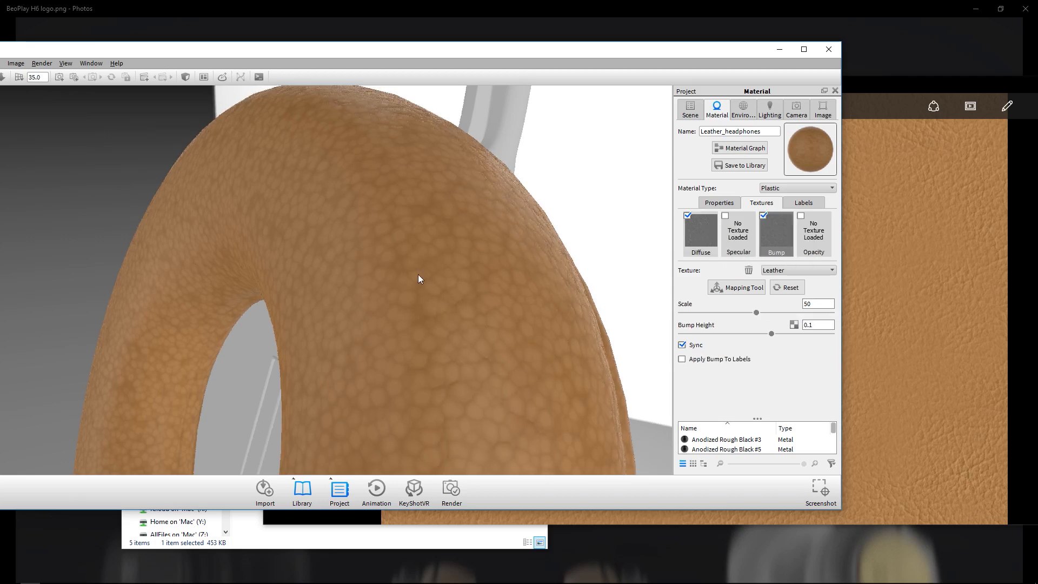
drag(439, 292, 440, 260)
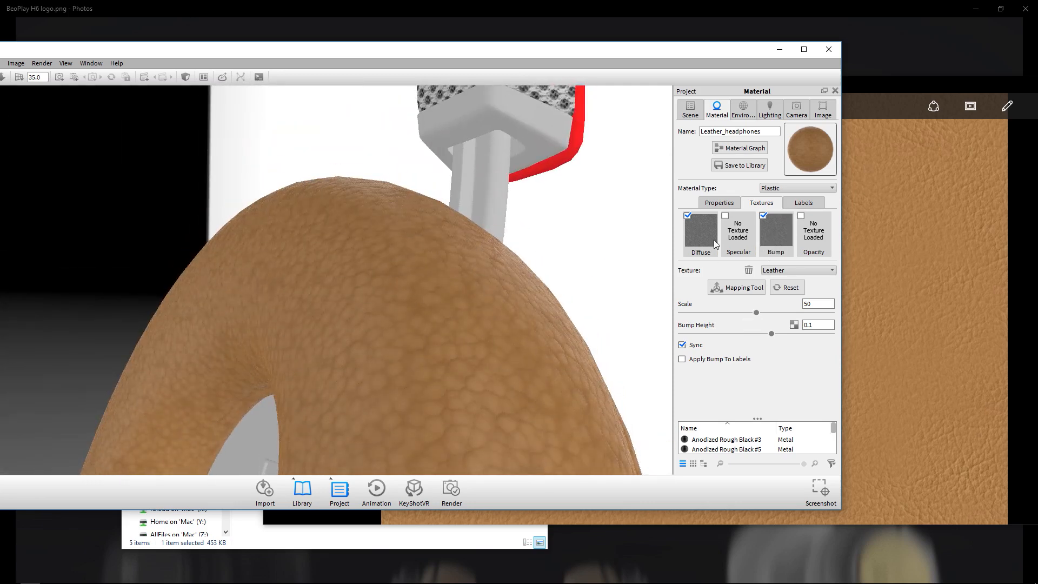
double_click(823, 325)
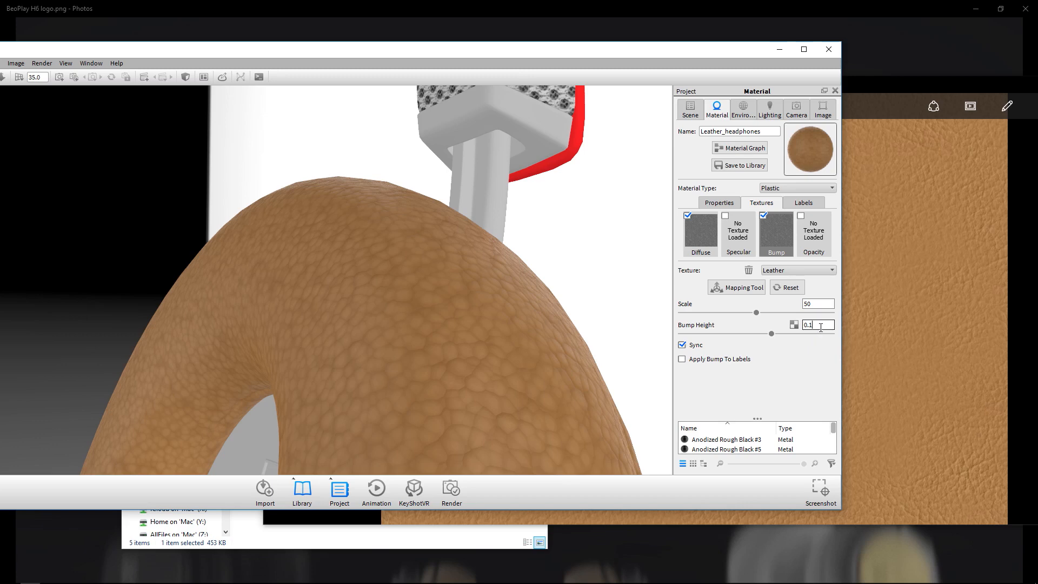
key(Return)
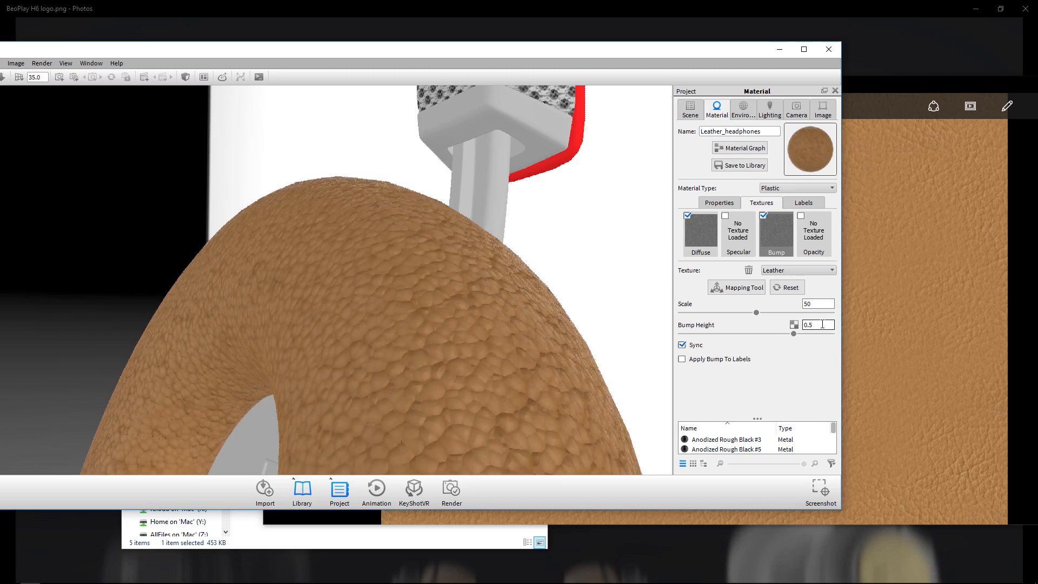
key(Return)
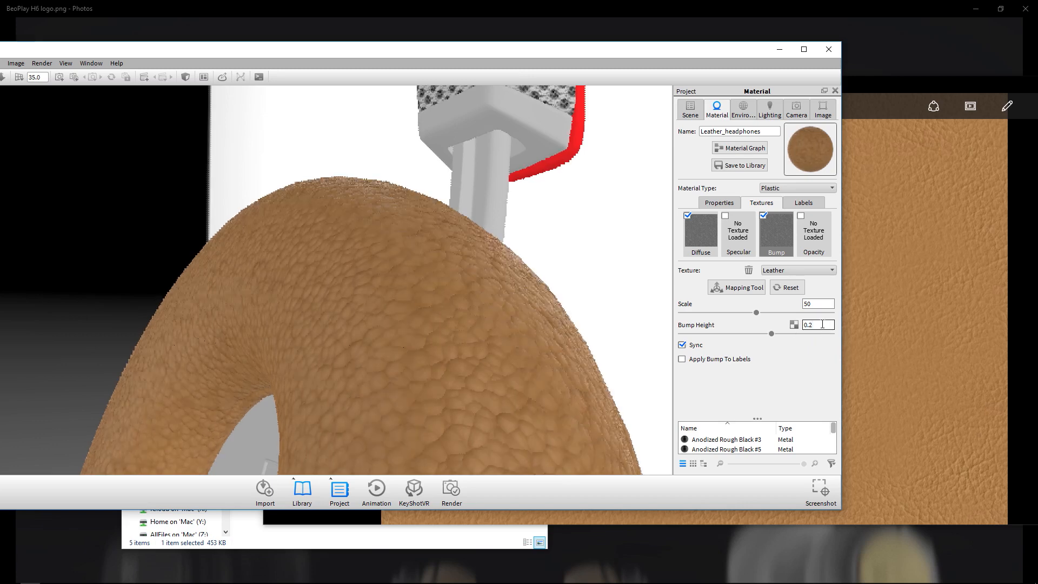
drag(464, 126, 318, 294)
scroll(365, 281, down, 4)
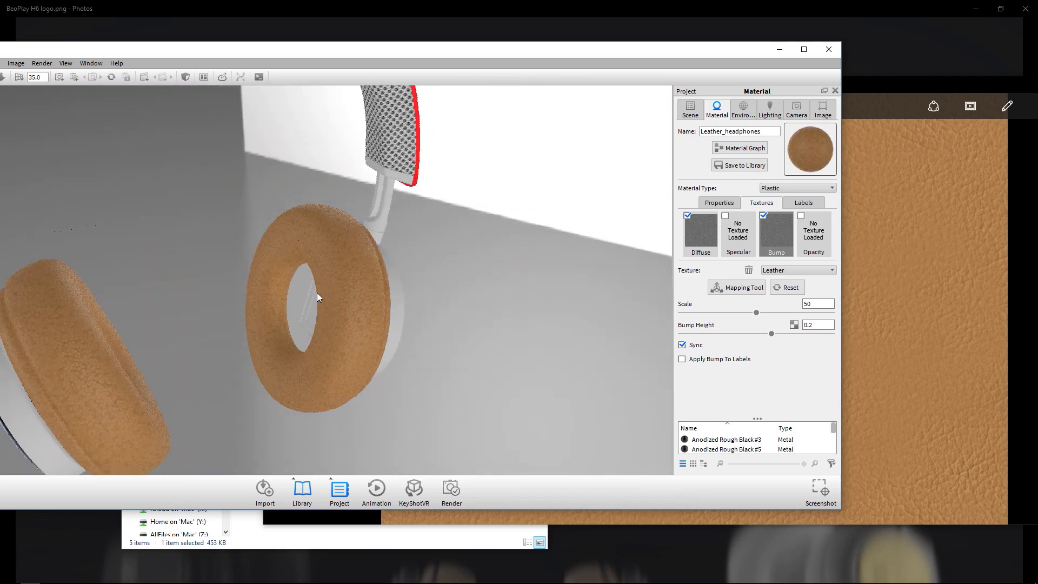
middle_drag(459, 288, 535, 275)
scroll(397, 252, down, 5)
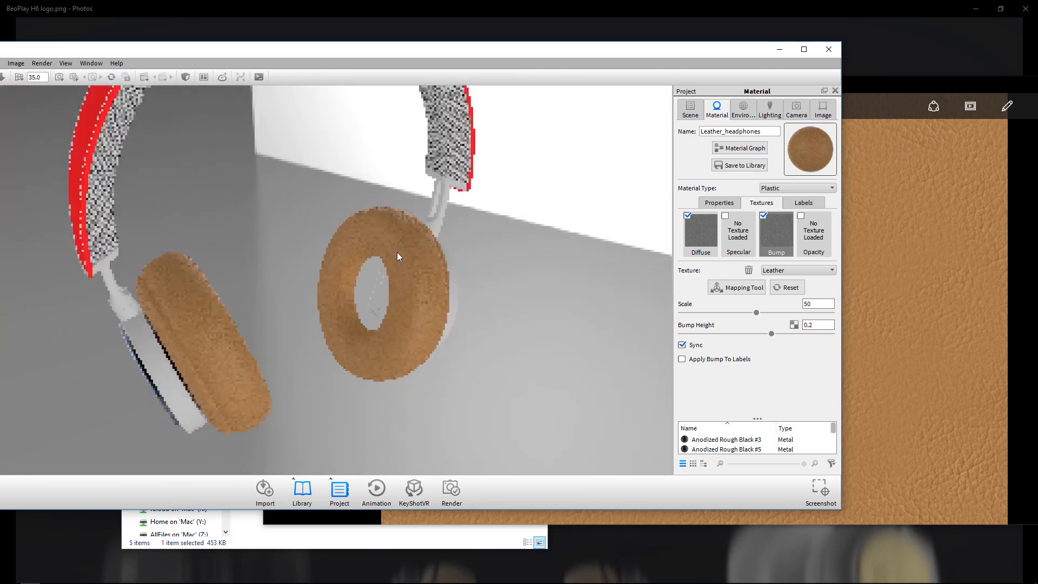
Step: Close the leather-headphones.jpg reference image in Photos and maximize the KeyShot window
click(900, 106)
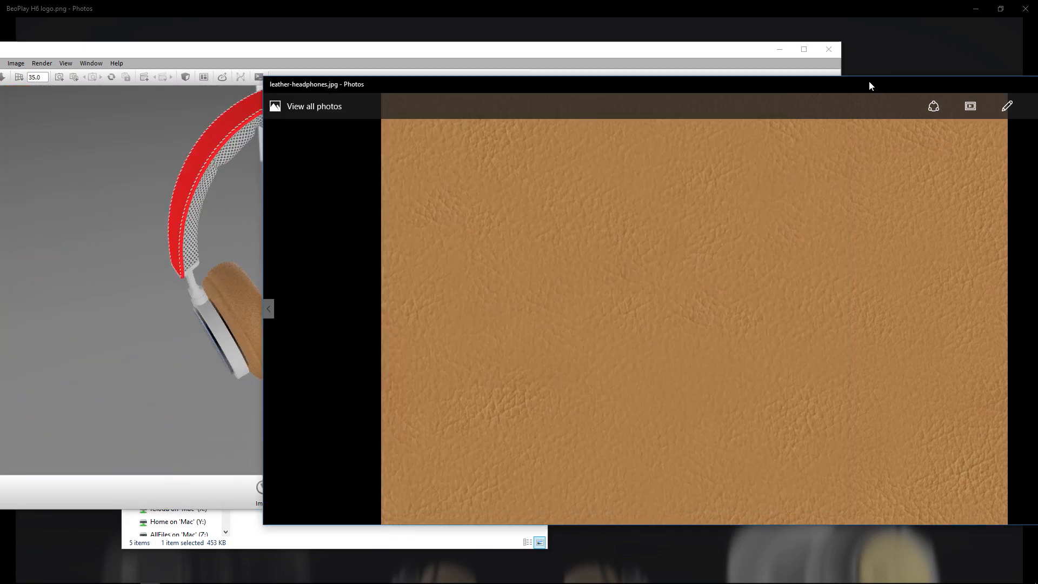
drag(870, 83, 654, 138)
click(901, 139)
drag(414, 257, 357, 297)
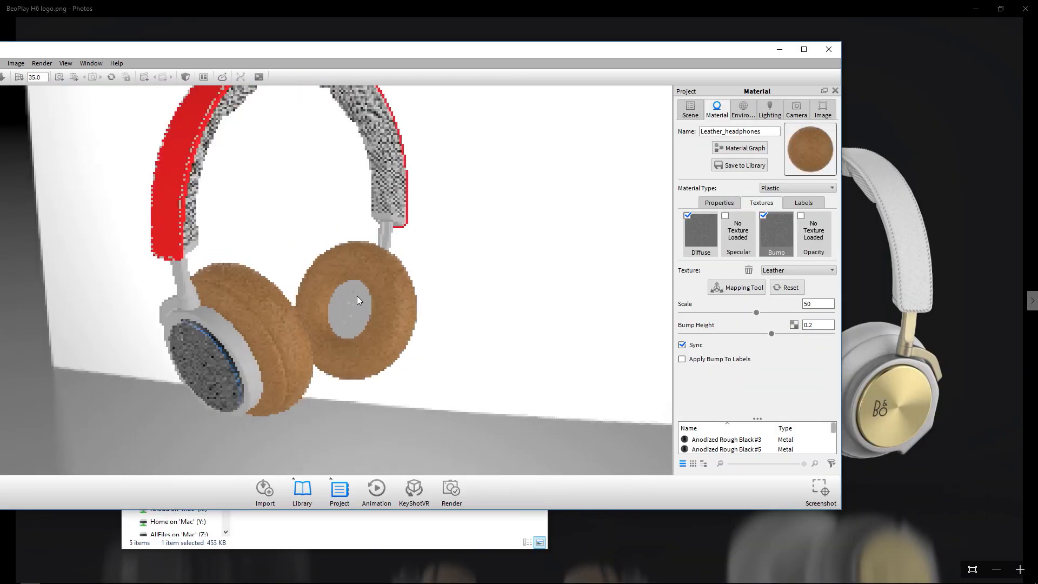
scroll(357, 296, up, 5)
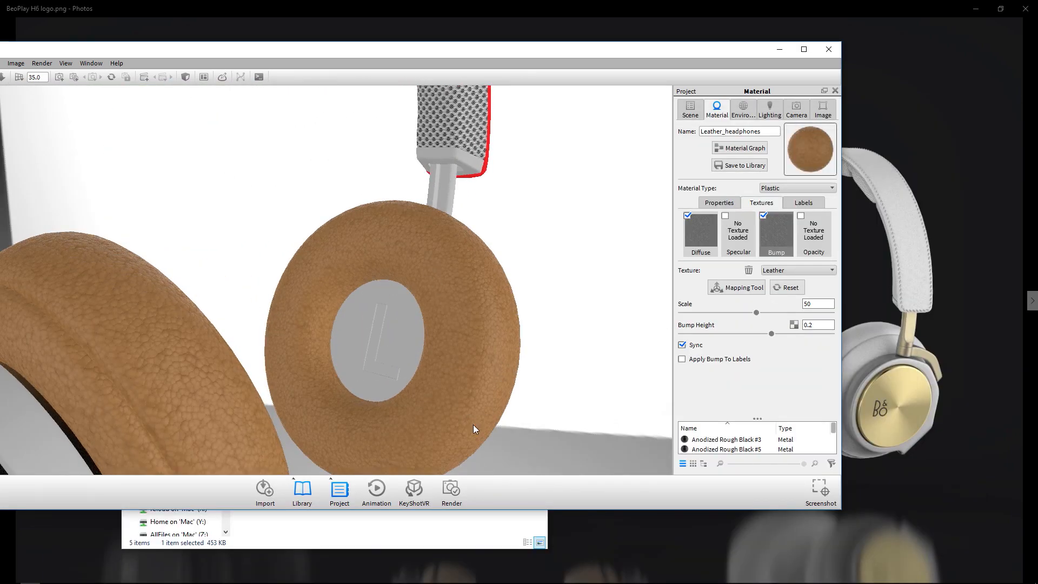
drag(497, 339, 497, 347)
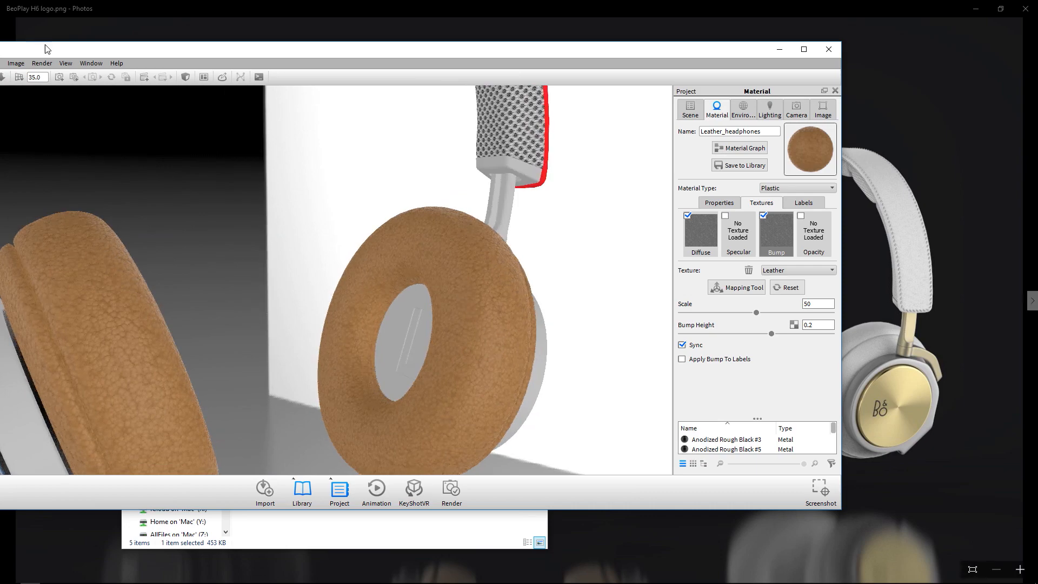
drag(197, 51, 356, 66)
double_click(356, 66)
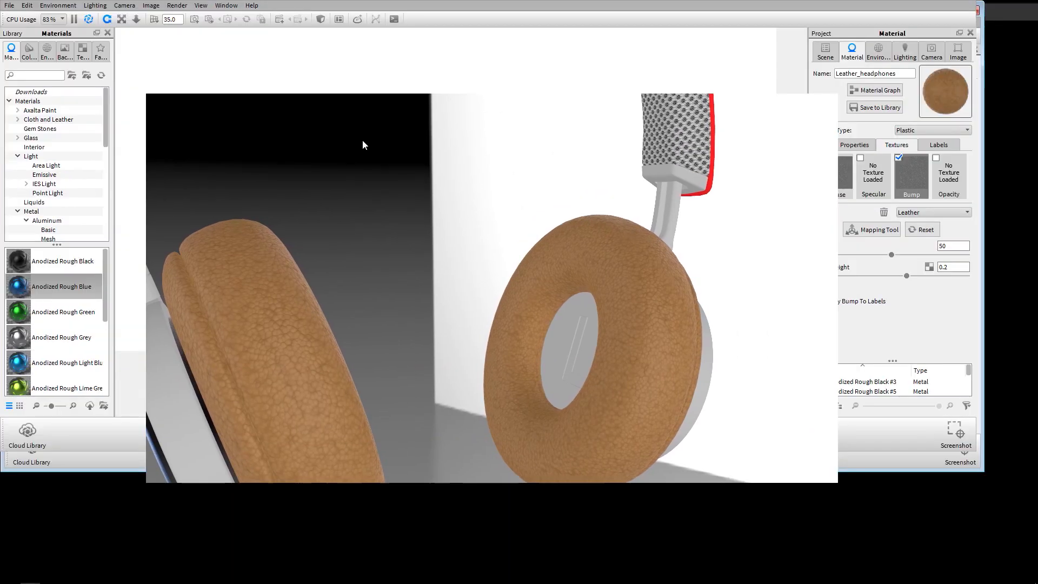
Step: Inspect the ear-cushion leather with full shading by toggling performance mode, and show the diffuse texture's settings
mouse_move(585, 292)
mouse_down()
mouse_move(601, 346)
mouse_move(585, 285)
mouse_up()
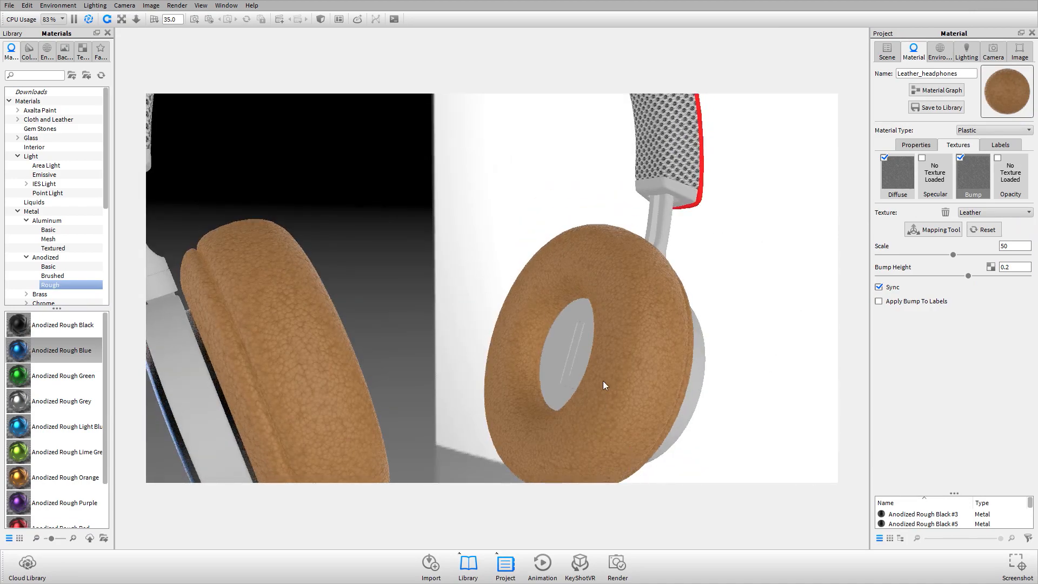
click(89, 19)
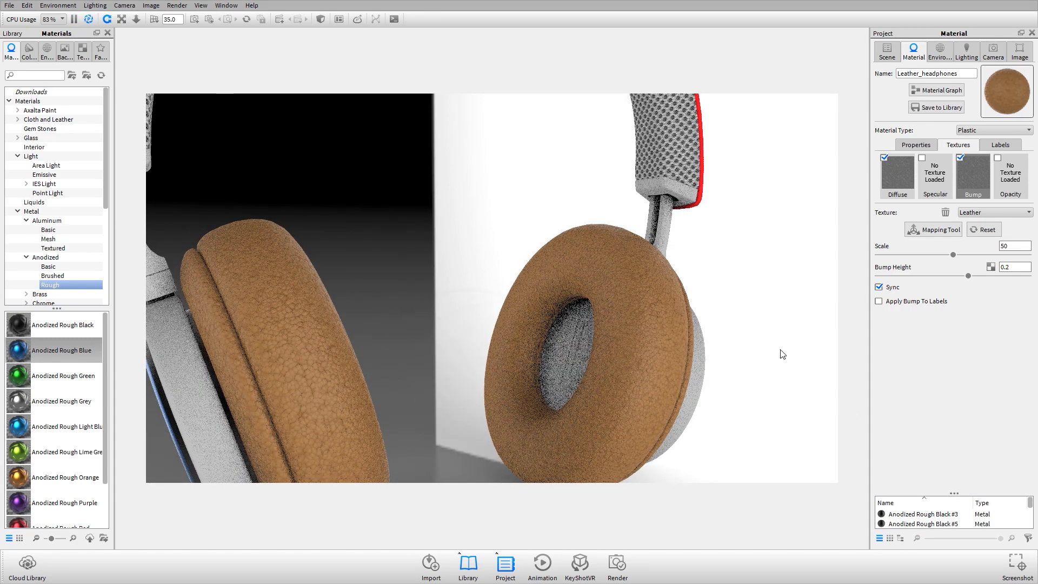
scroll(663, 279, down, 5)
click(896, 174)
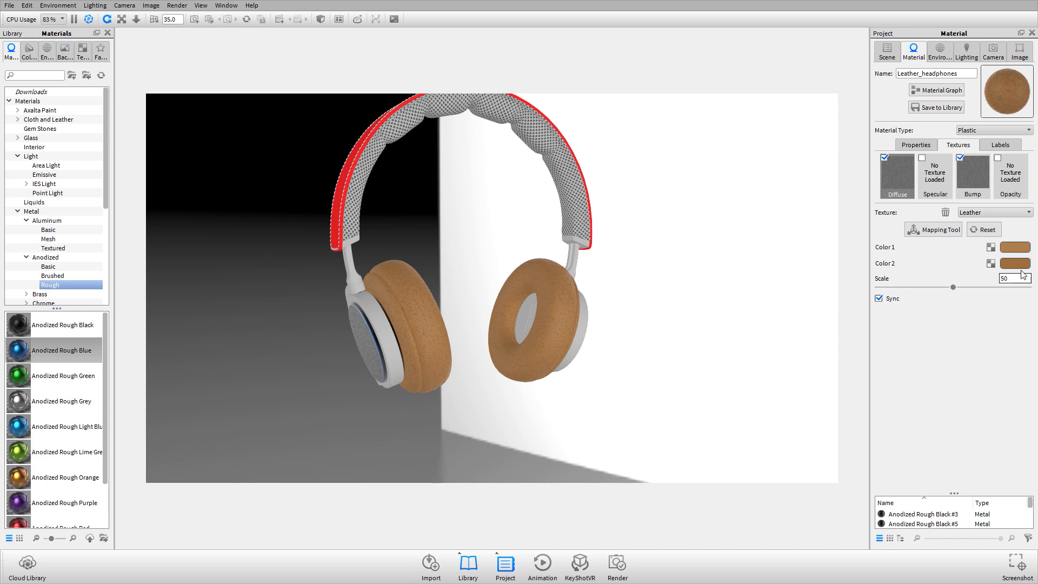
Step: Copy the Leather_headphones material from the ear cushion and paste it as a linked material onto the red outer headband
drag(531, 349, 518, 333)
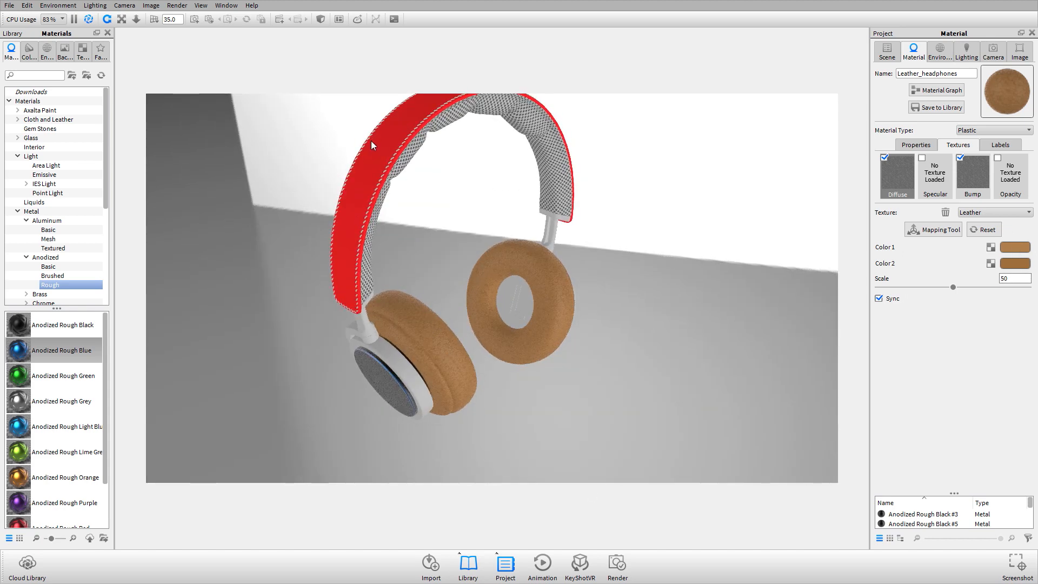
right_click(426, 323)
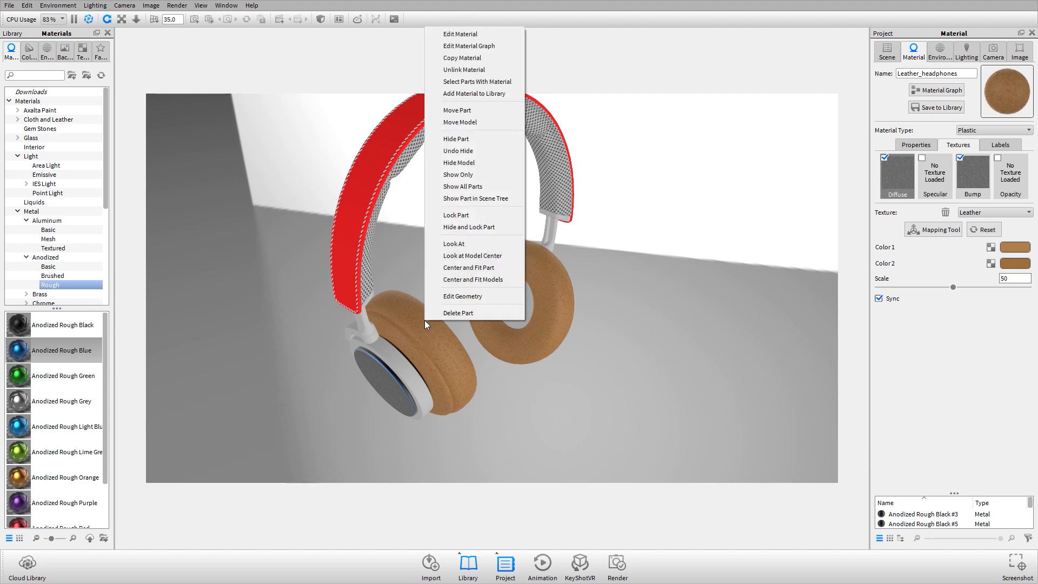
click(498, 57)
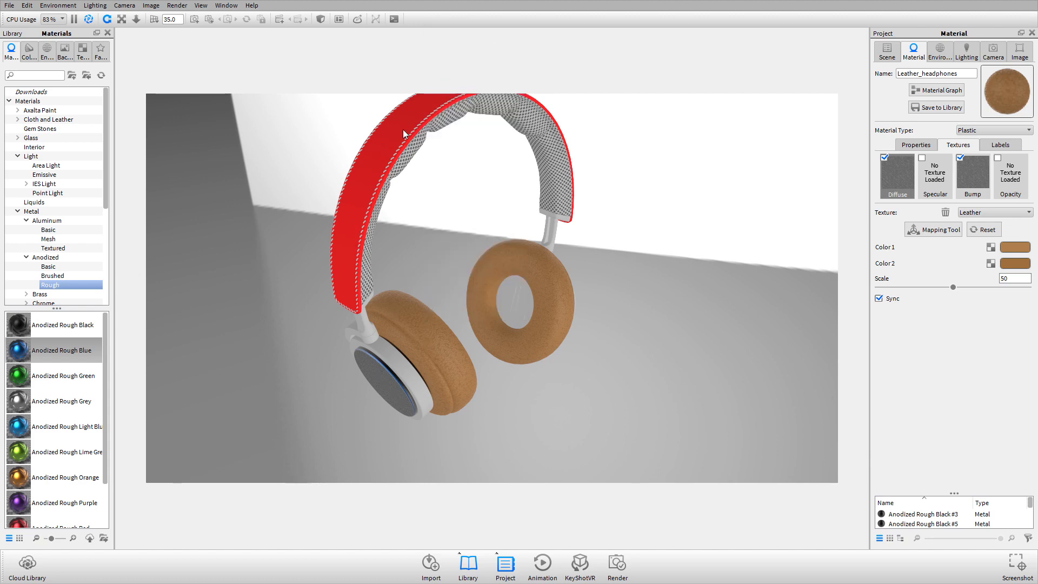
right_click(387, 123)
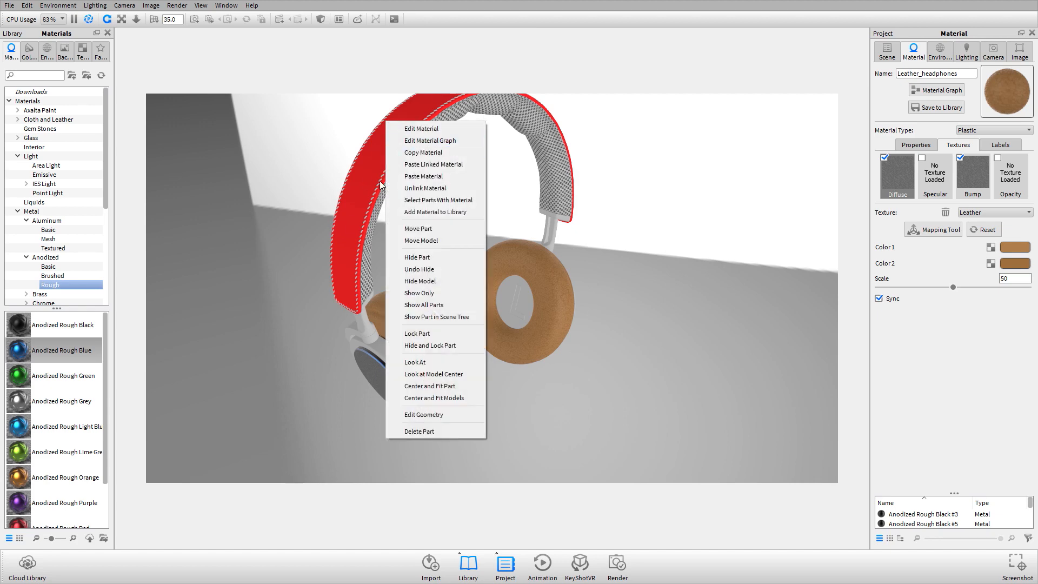
click(471, 161)
drag(499, 184, 626, 297)
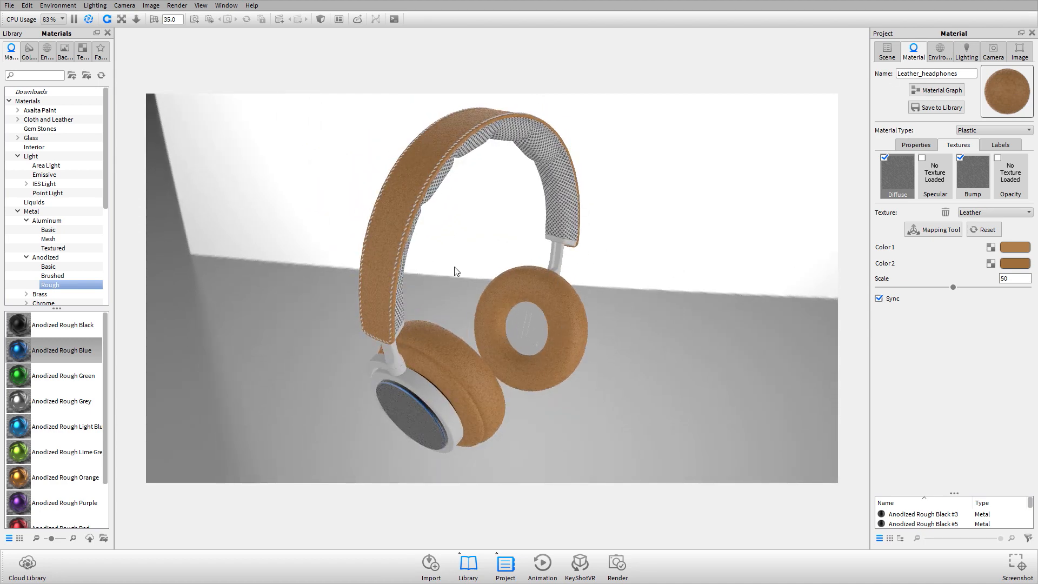
Step: Browse the product photos in Photos to 9111+qqWQYL._SL1500_.jpg, compare its leather color with the model, and return to KeyShot
scroll(586, 262, up, 3)
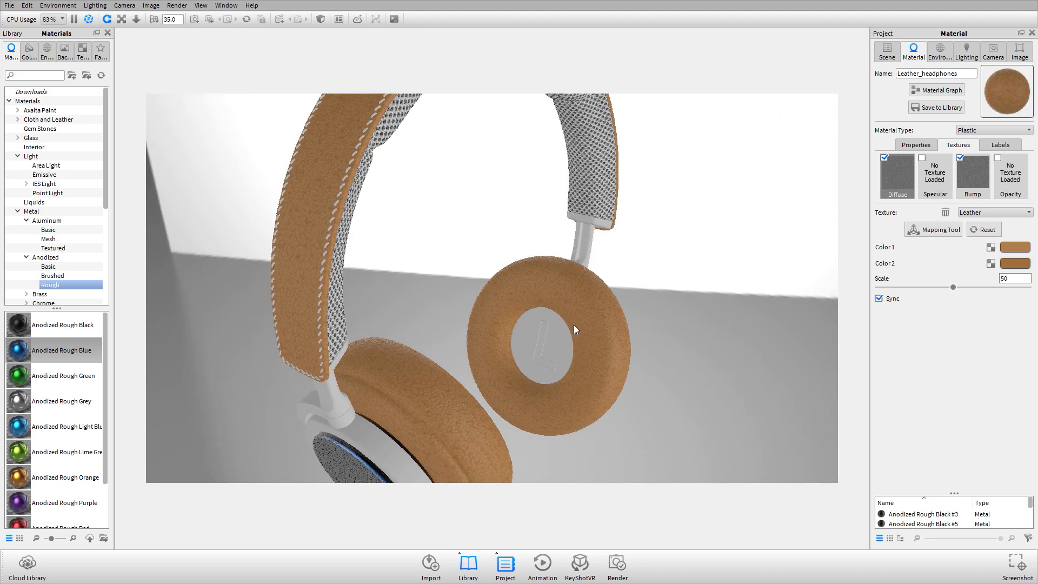
key(alt+Tab)
key(alt+Tab)
key(Tab)
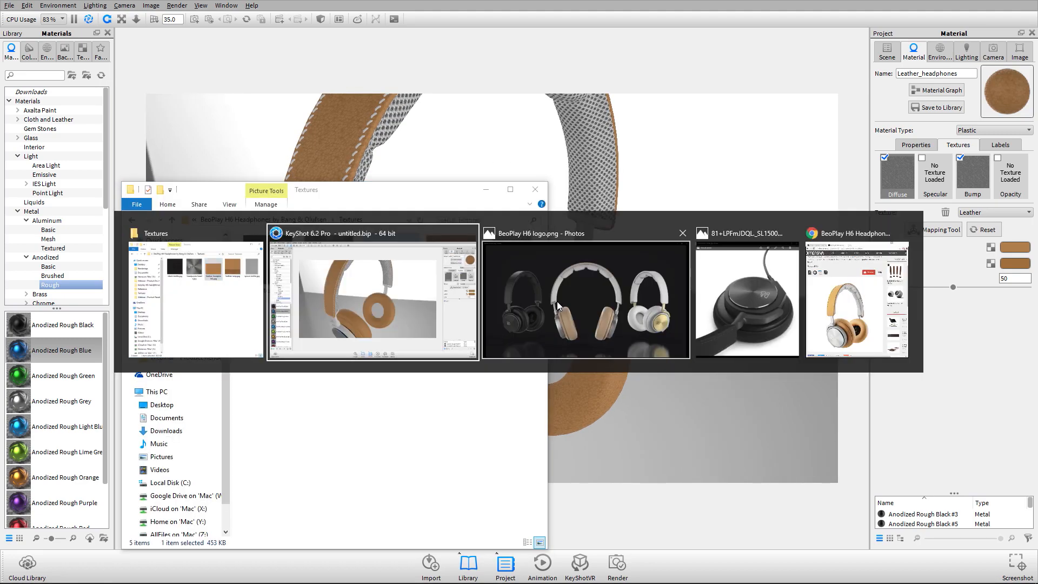
key(alt+Tab)
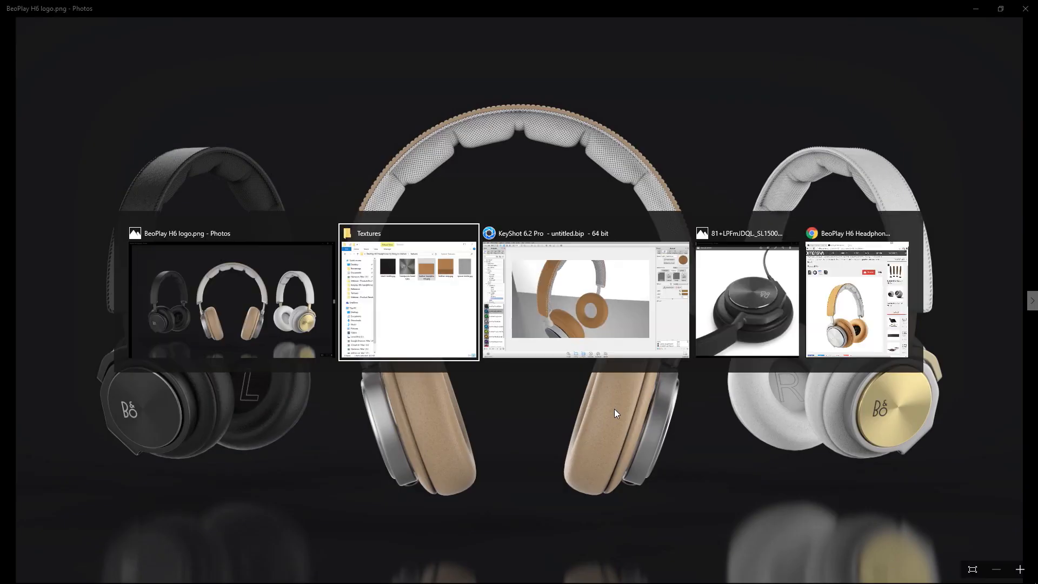
click(746, 309)
key(Right)
key(Right)
key(Right)
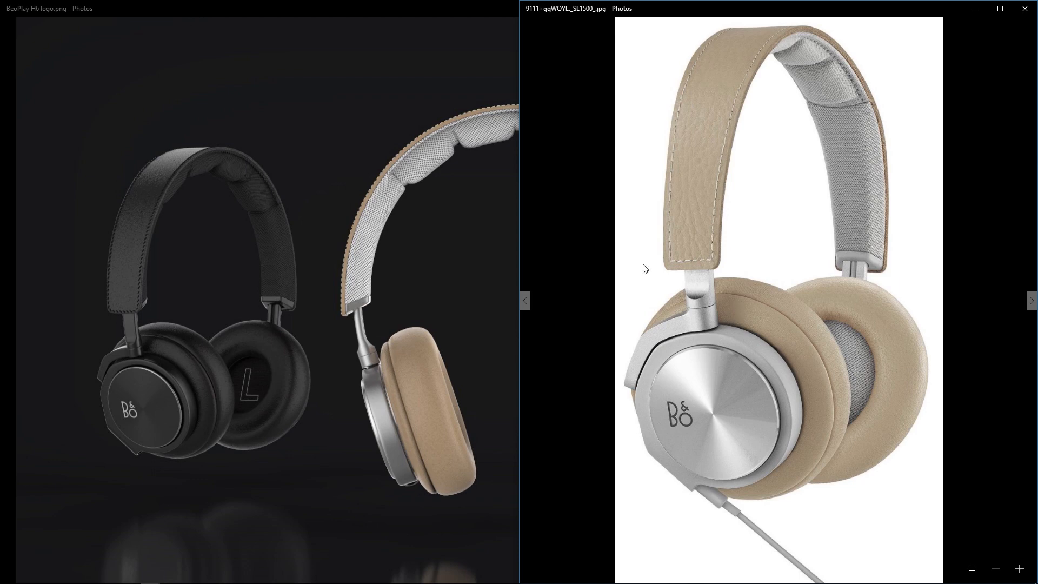
key(alt+Tab)
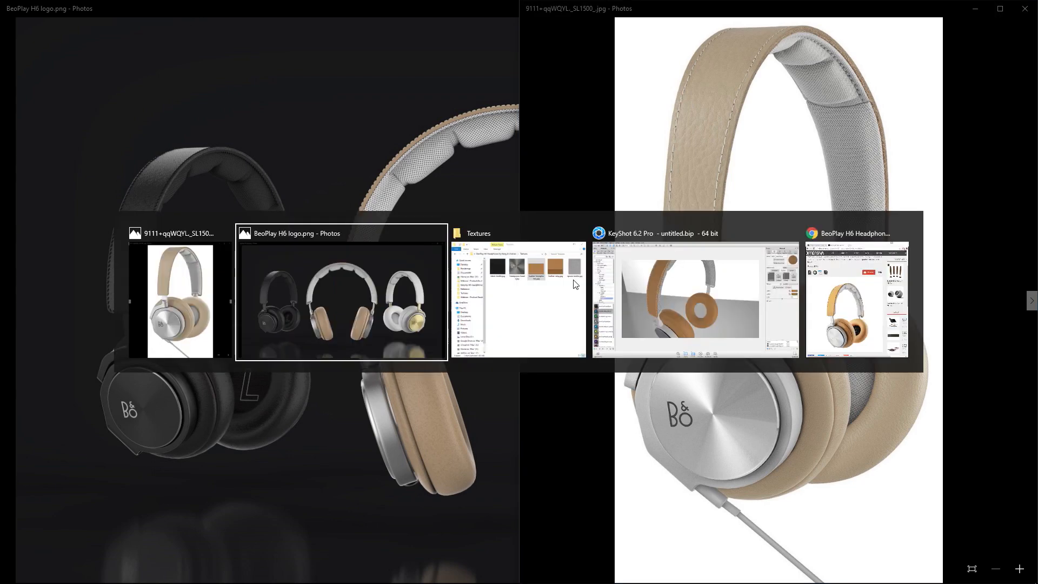
key(alt+Tab)
key(alt+Tab)
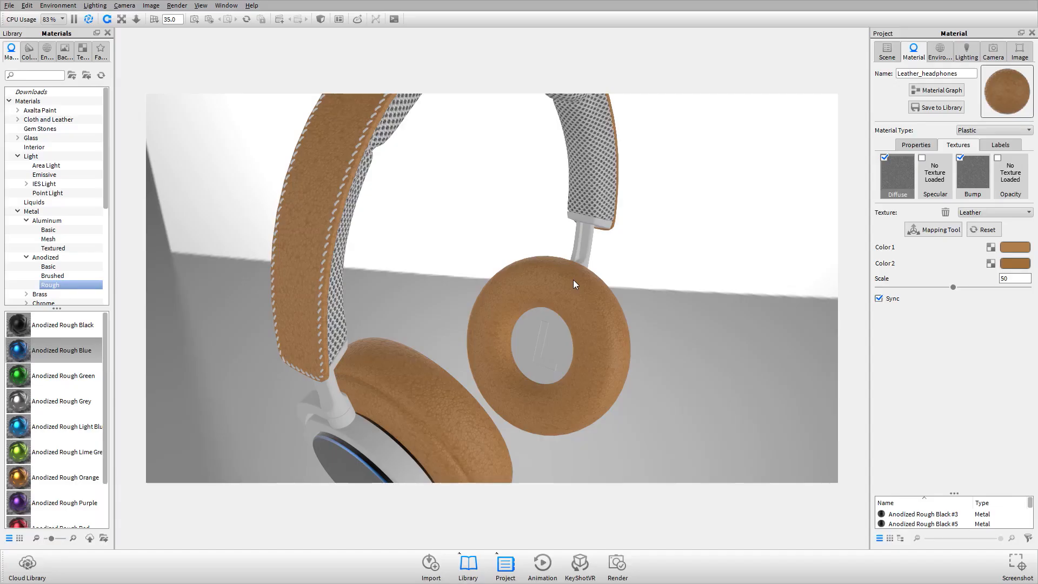
Step: Brighten the diffuse Leather texture's Color 1 to a value of 82%, with hue 31° and saturation 55%
drag(573, 282, 445, 300)
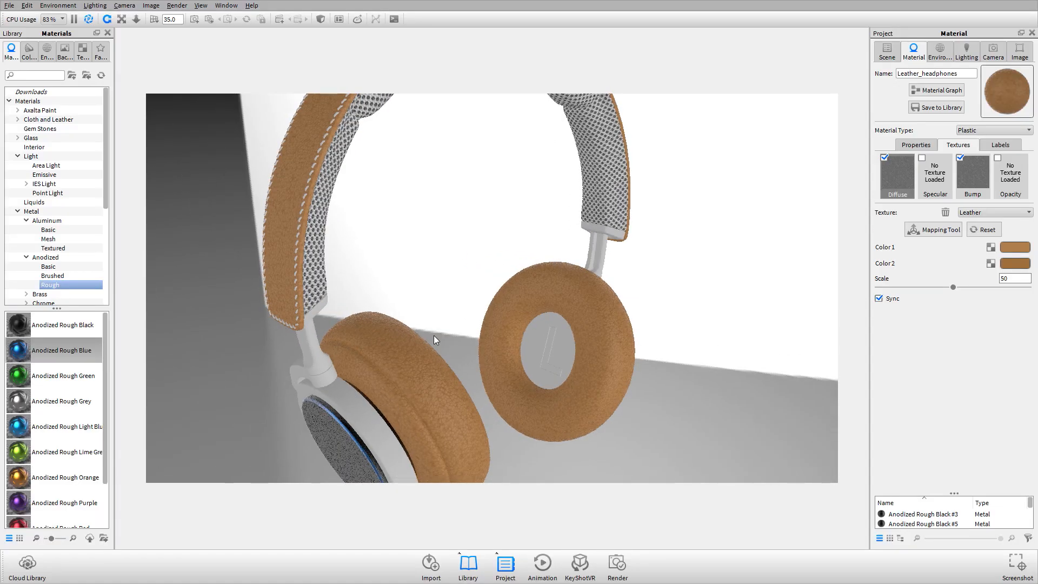
right_click(407, 361)
click(406, 361)
click(1025, 248)
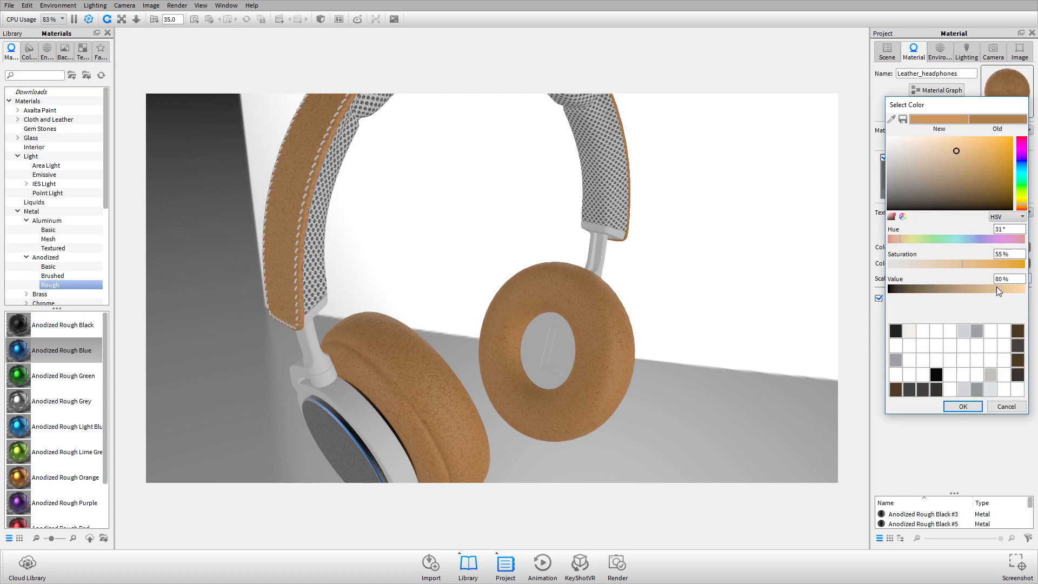
click(963, 406)
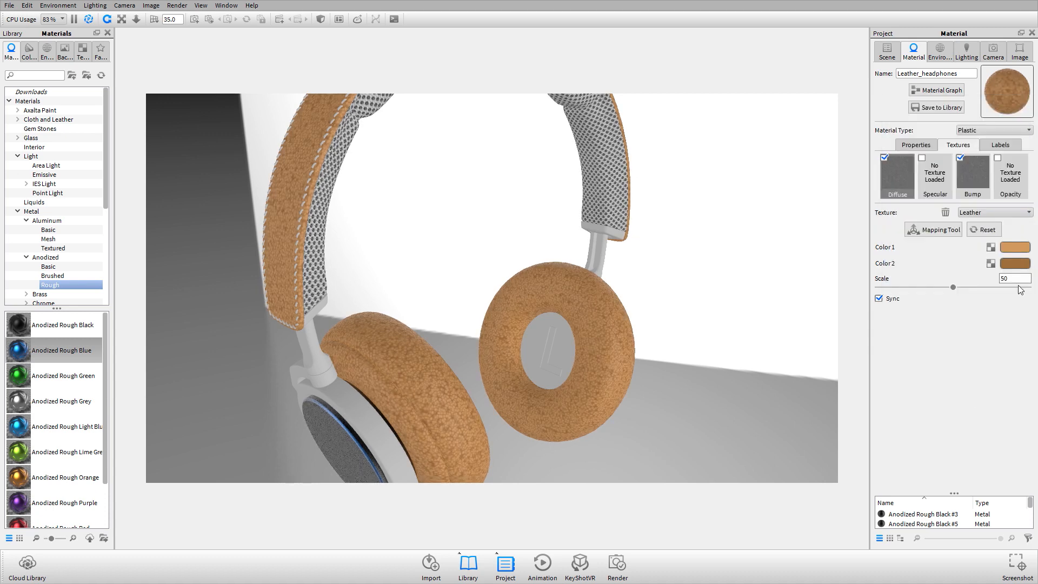
Step: Lighten the diffuse Leather texture's Color 2 to a paler tan with a value of about 79%
click(1014, 263)
drag(979, 307, 995, 305)
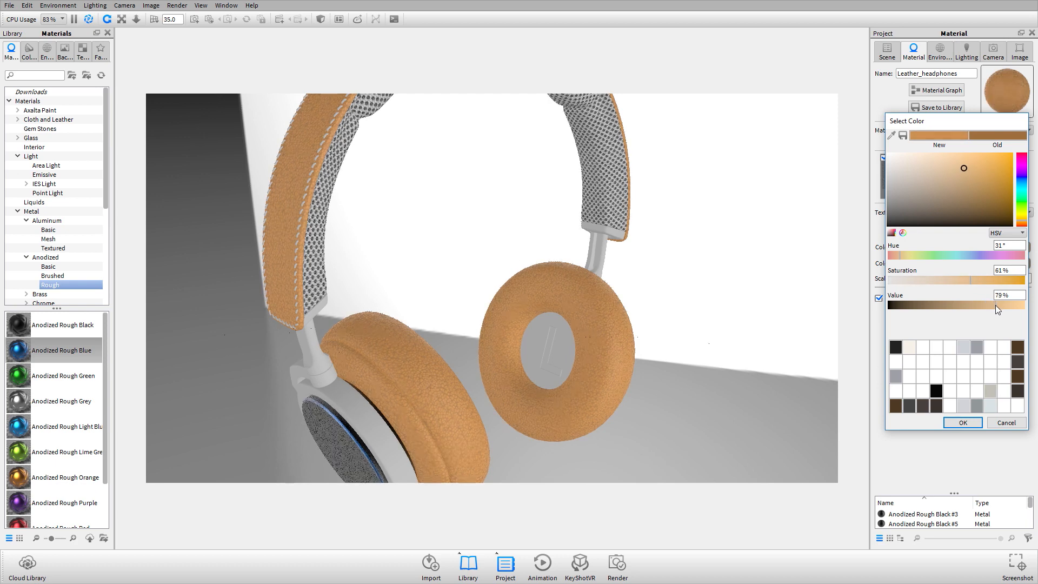
click(968, 423)
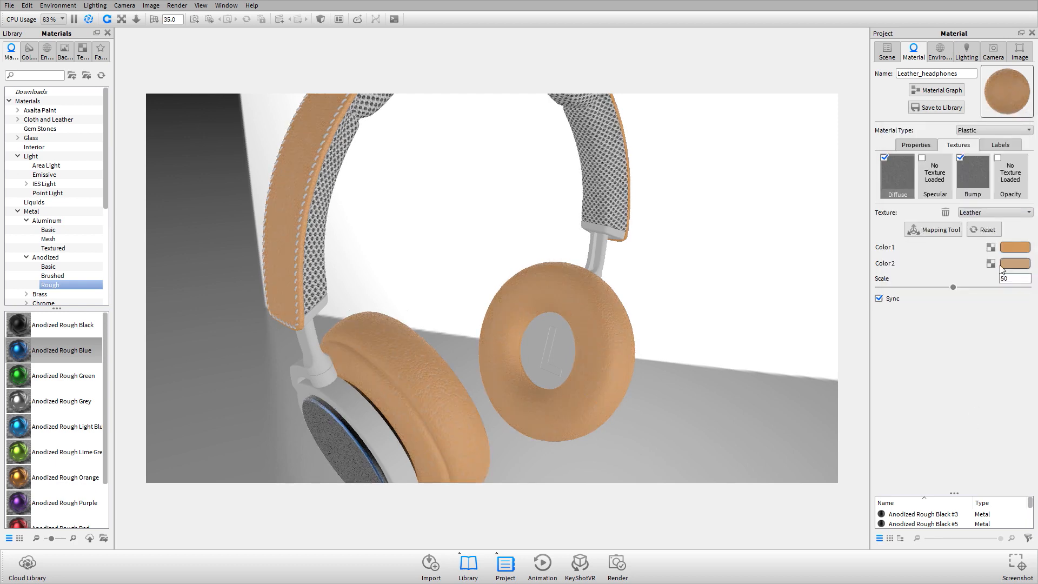
Step: Reduce the saturation of the Leather texture's Color 1 to about 49%
click(1007, 243)
click(937, 265)
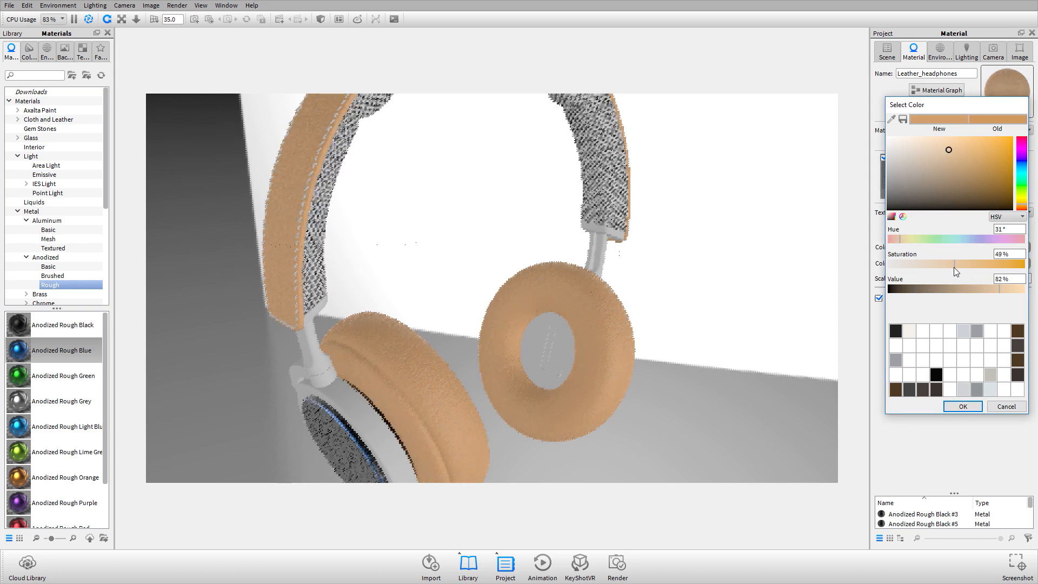
click(963, 406)
Step: Examine the recolored leather on the whole headphones and close up on the outer headband and its stitching
scroll(536, 274, down, 5)
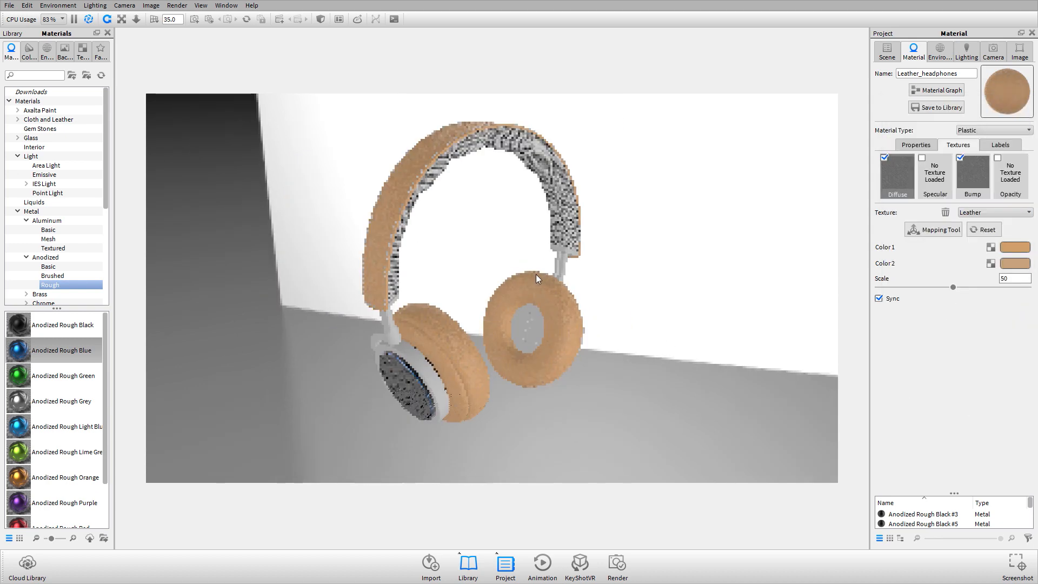
drag(537, 275, 379, 279)
scroll(448, 313, up, 3)
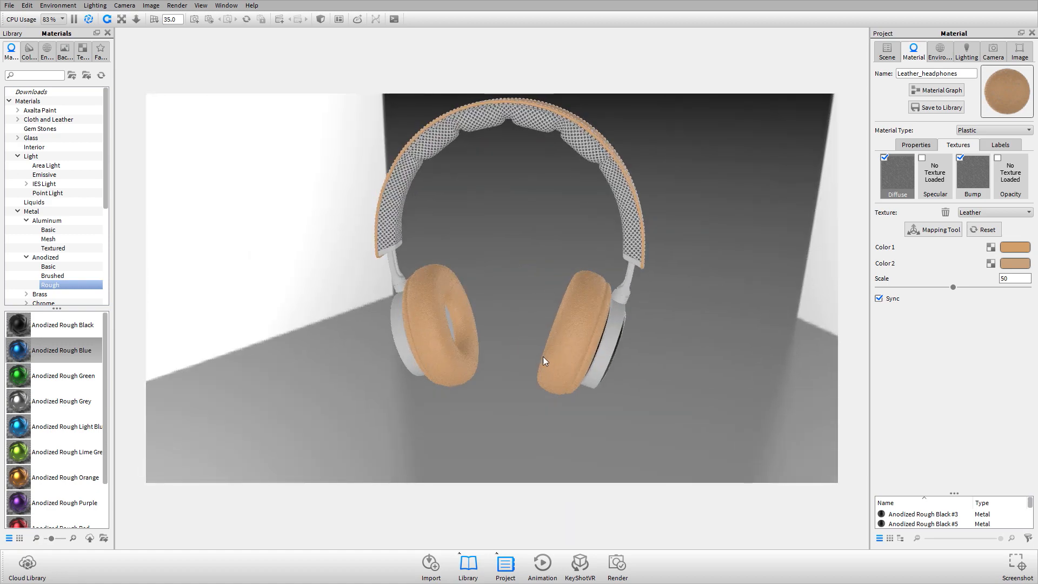
drag(544, 357, 549, 408)
ctrl+alt+right_click(430, 134)
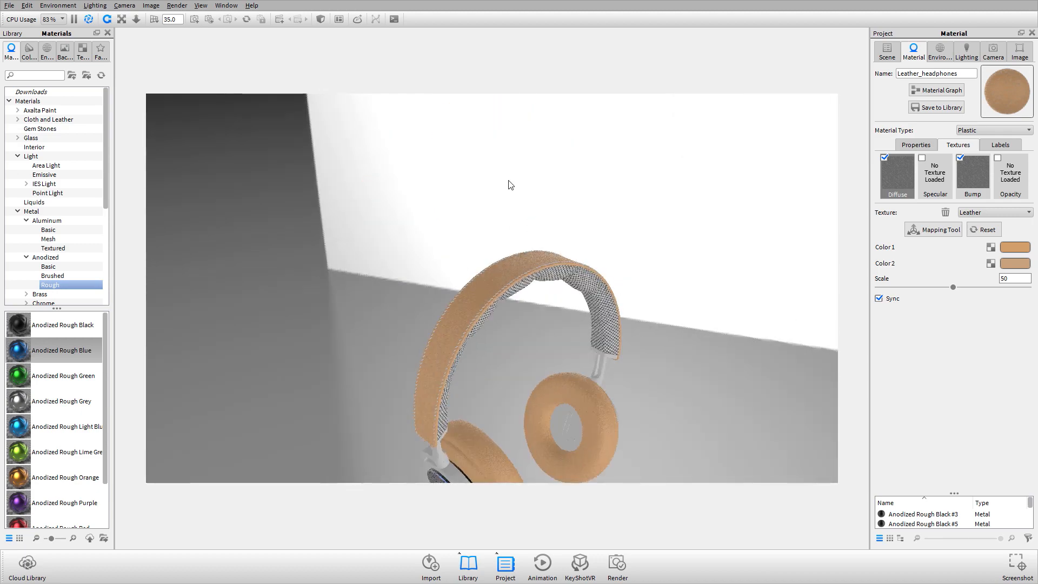
scroll(492, 275, up, 6)
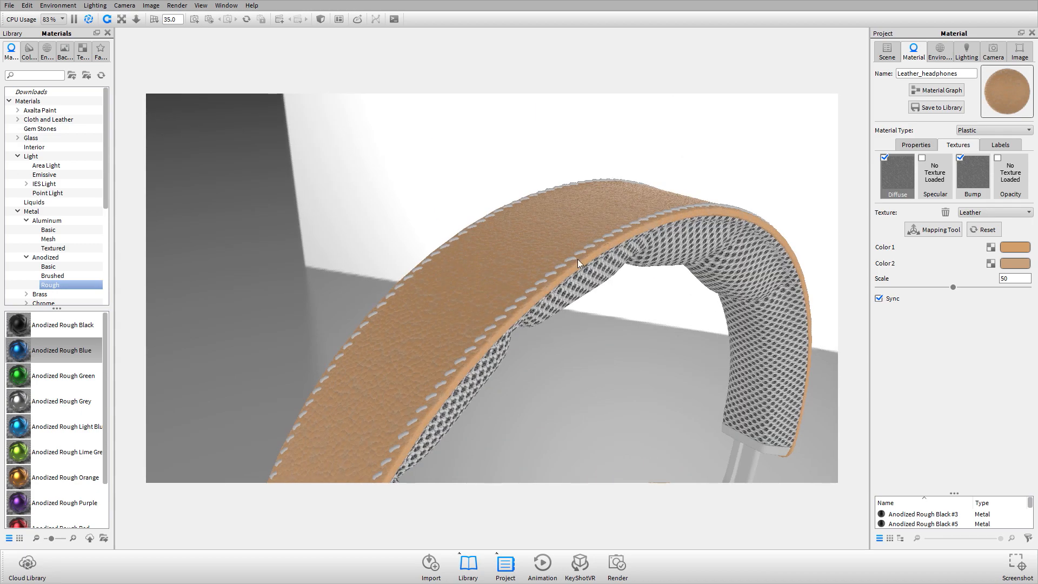
drag(433, 355, 527, 365)
scroll(510, 307, up, 4)
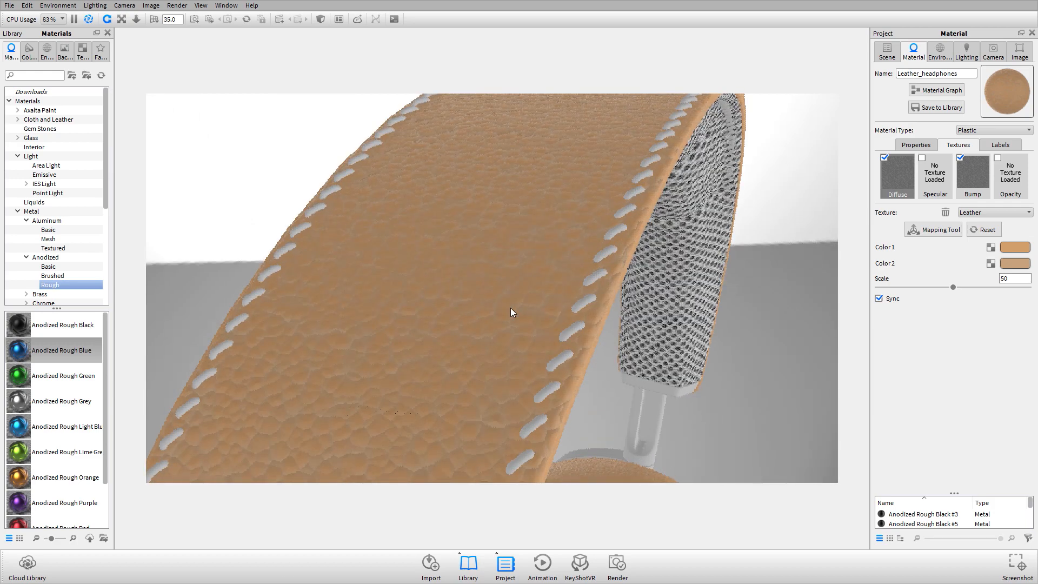
Step: Compare the stitching with the reference photo and recolor the Yellow_Stitches diffuse color by sampling the tan leather of the headband
key(alt+Tab)
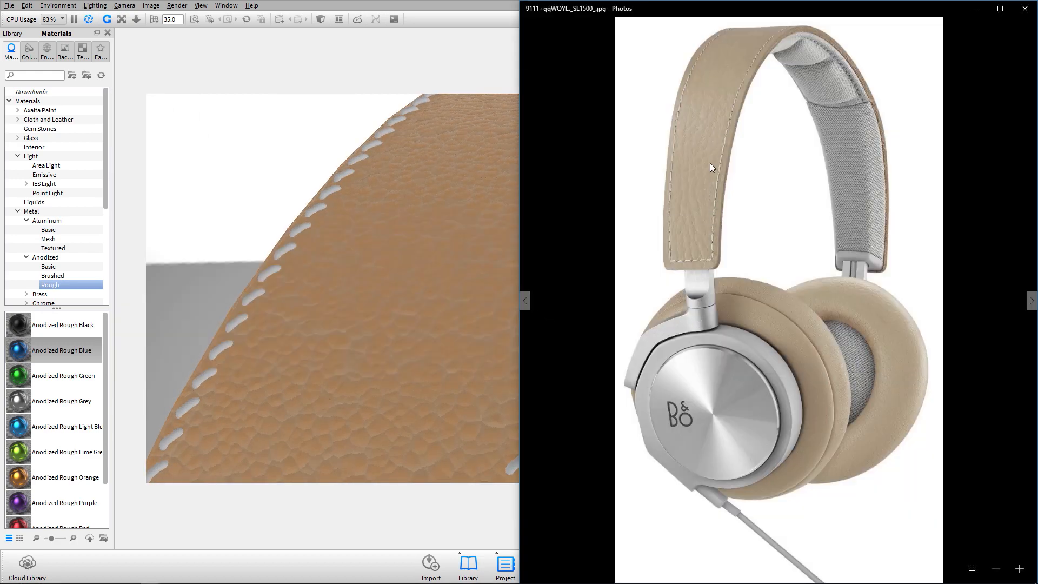
key(alt+Tab)
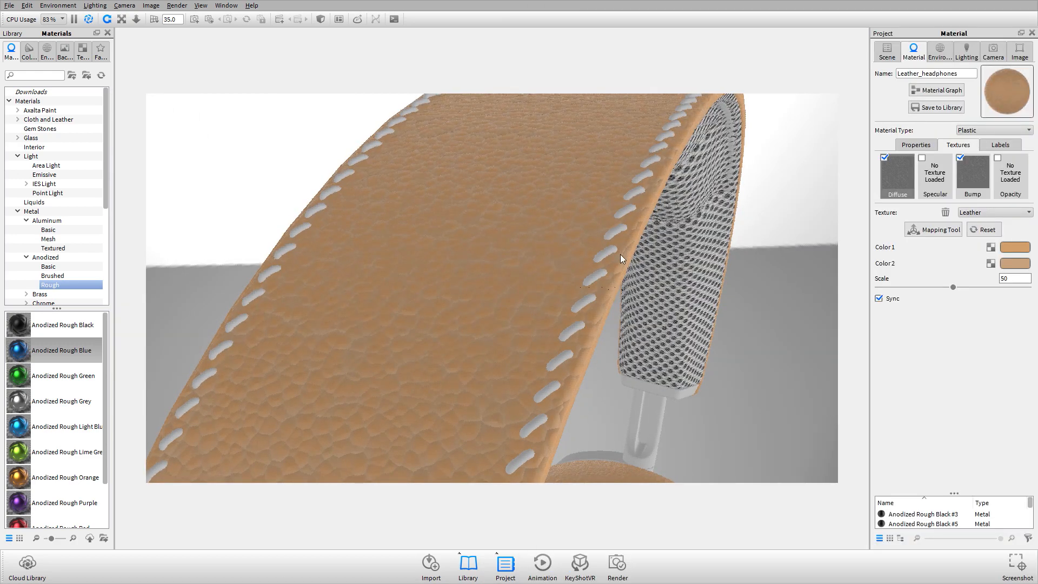
double_click(610, 249)
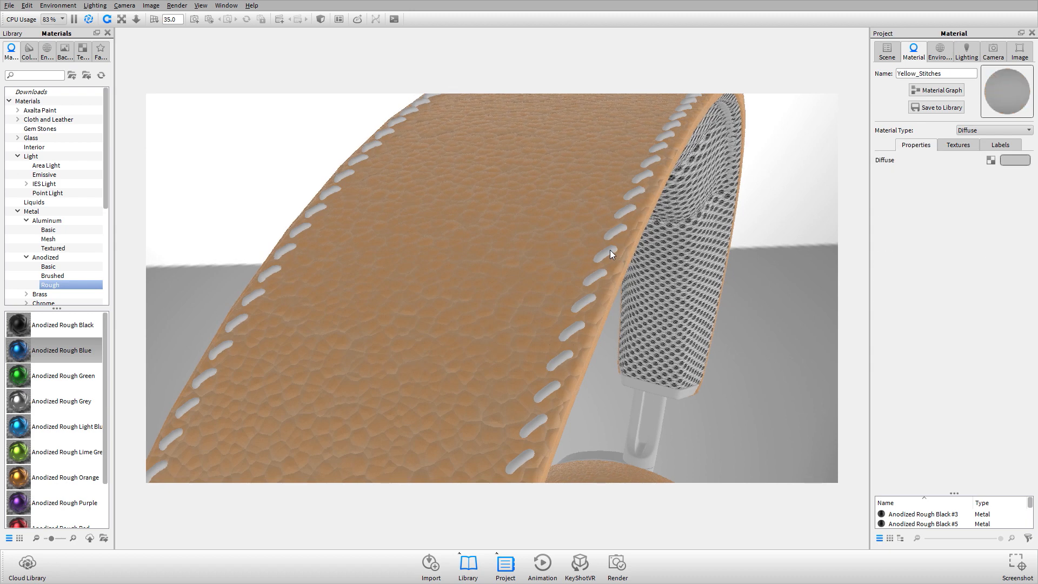
key(alt+Tab)
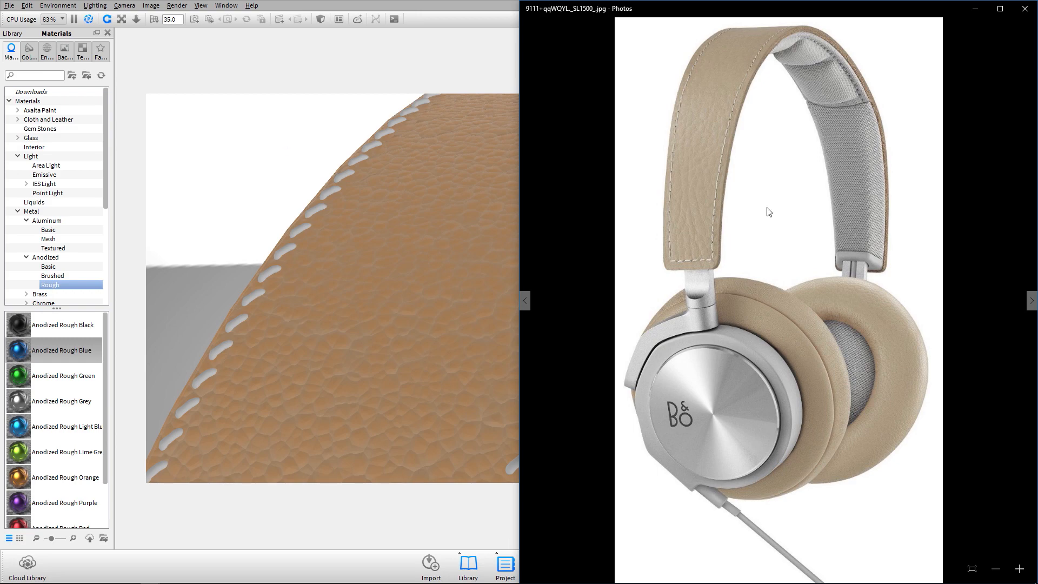
key(alt+Tab)
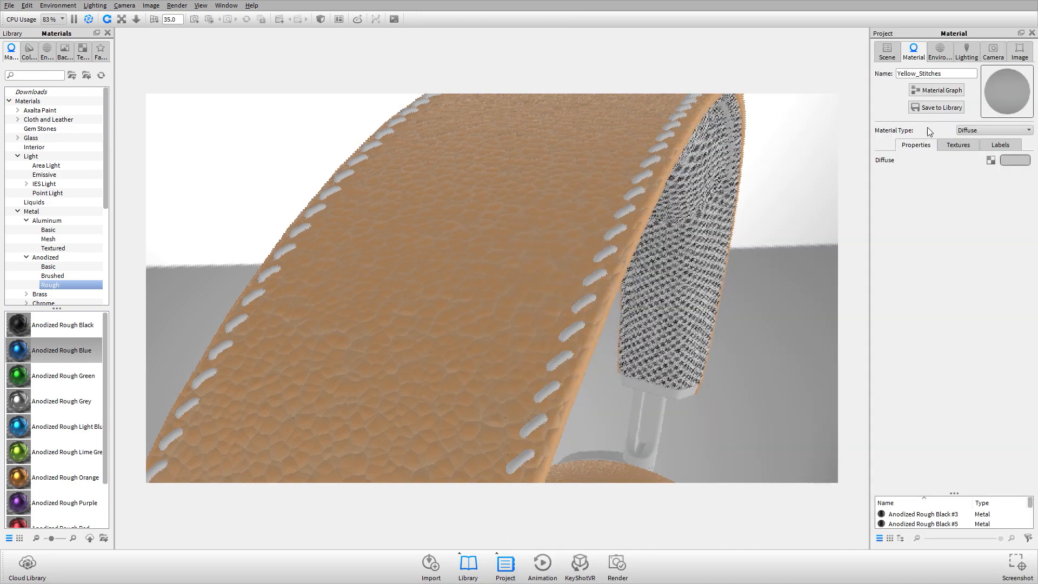
click(1023, 159)
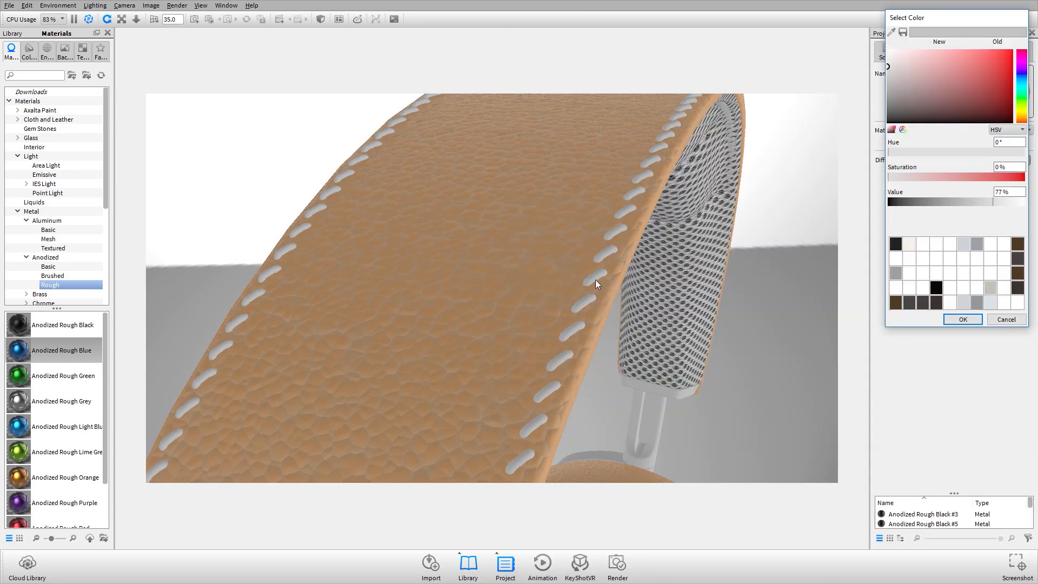
click(892, 32)
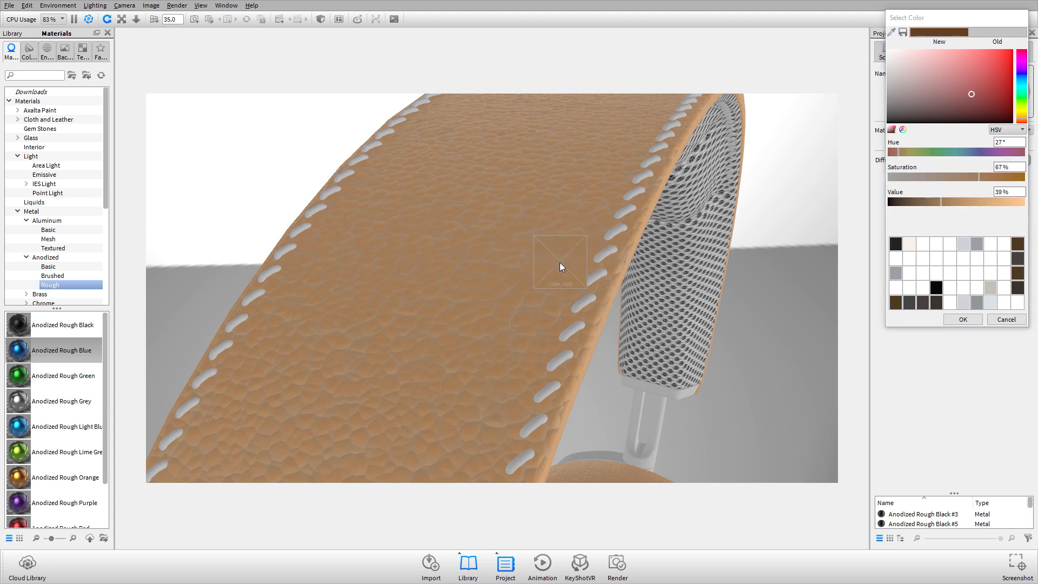
click(560, 224)
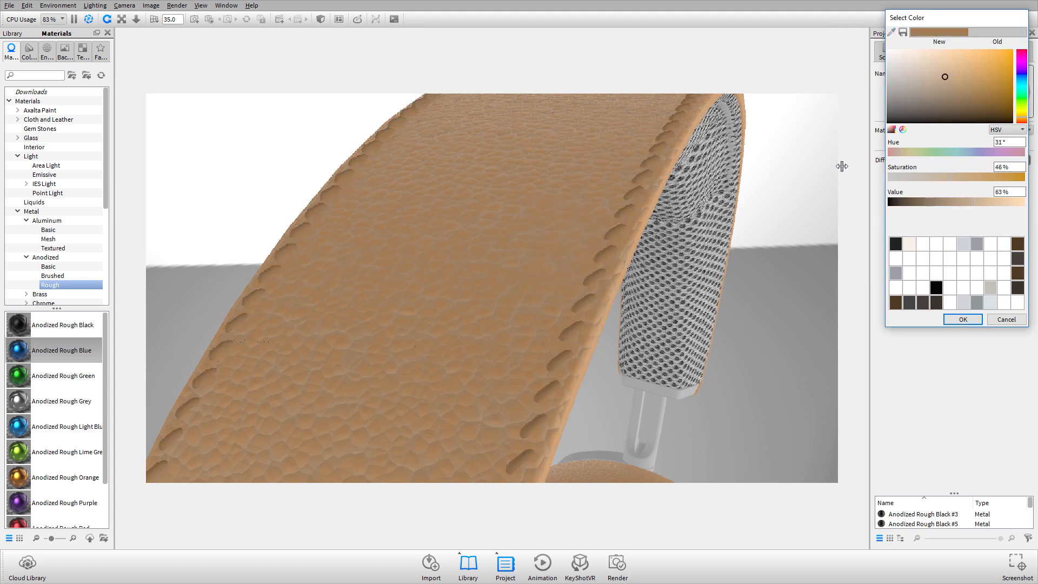
Step: Lighten the Yellow_Stitches diffuse color to a pale cream with saturation 9% and value 93%
click(914, 177)
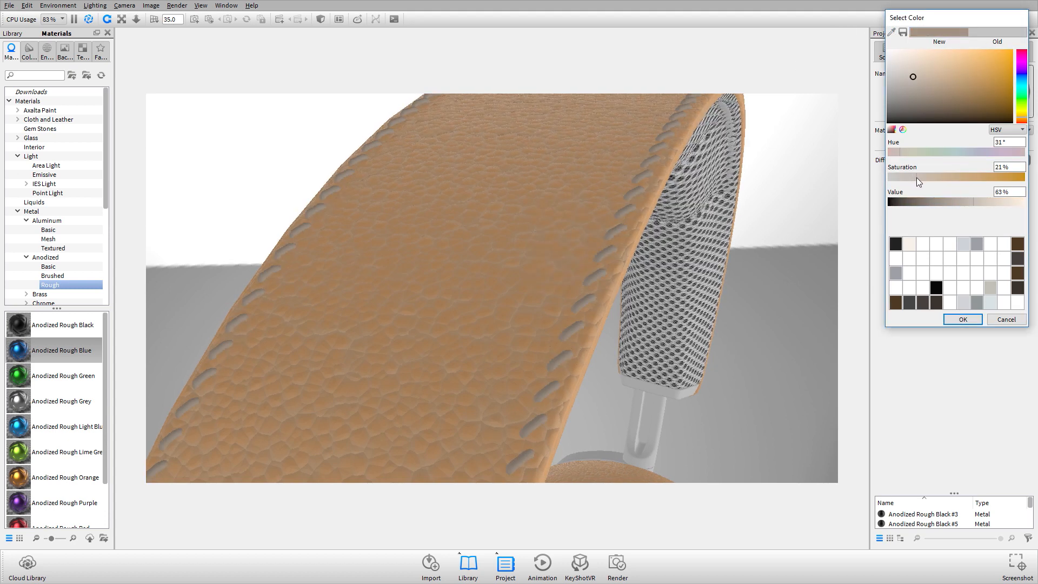
click(1011, 202)
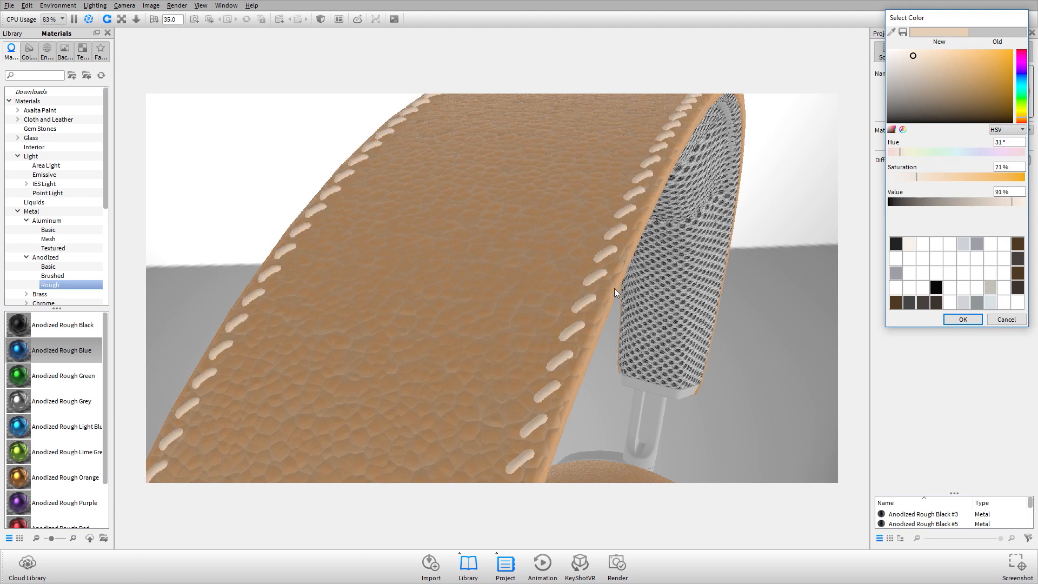
click(901, 177)
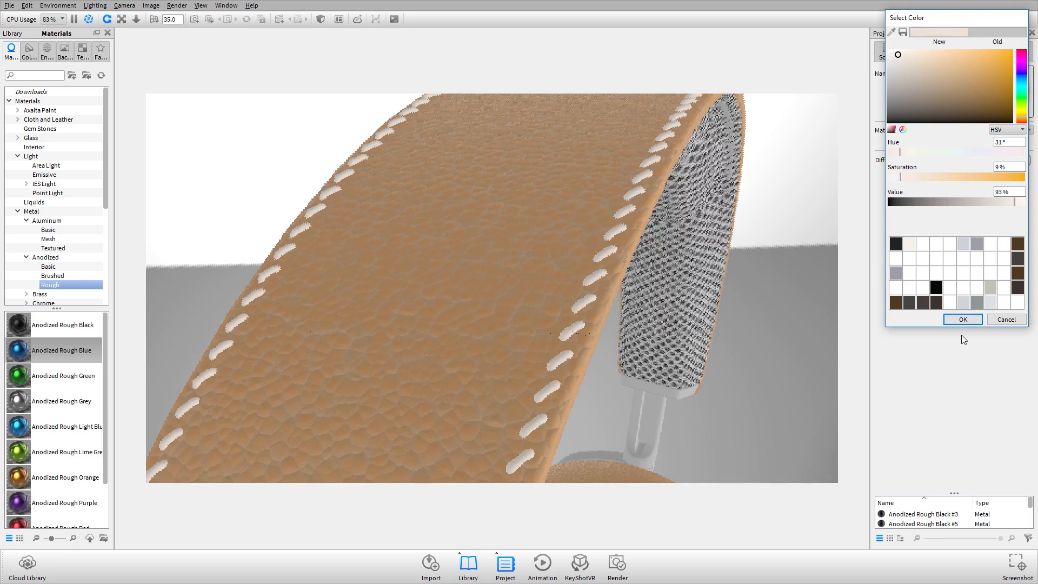
click(962, 319)
Step: Open the material of the disc marked L inside the ear cushion and compare that area with the reference photo
scroll(488, 210, down, 3)
scroll(488, 209, down, 3)
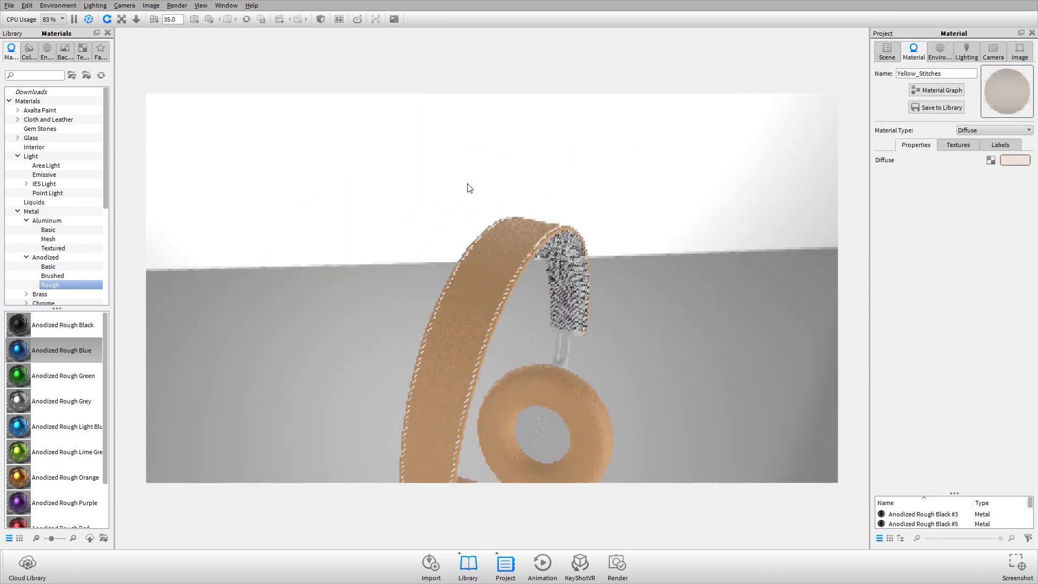
middle_drag(468, 186, 459, 75)
drag(452, 399, 521, 278)
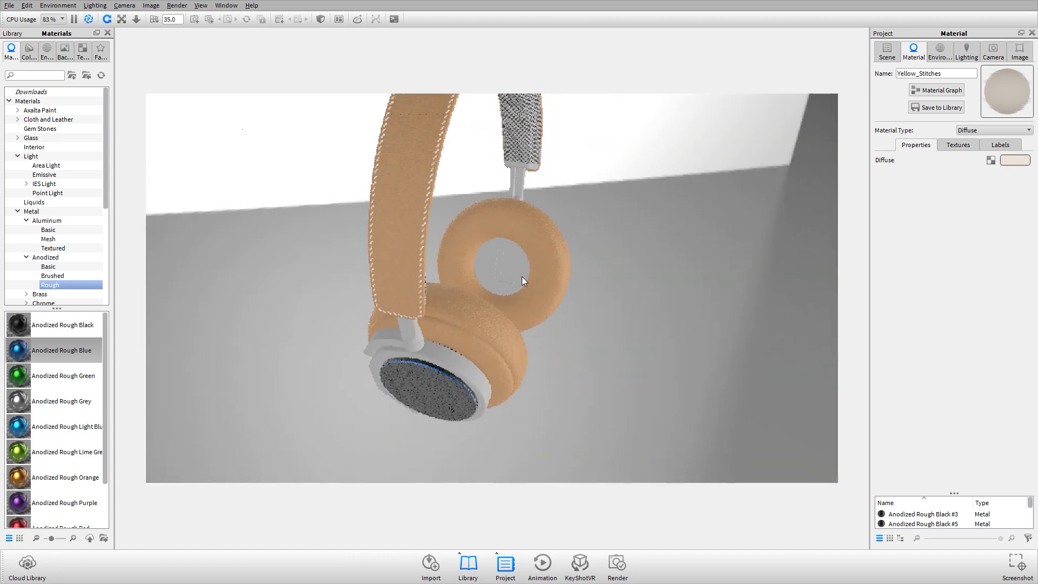
scroll(501, 298, up, 5)
scroll(477, 290, up, 6)
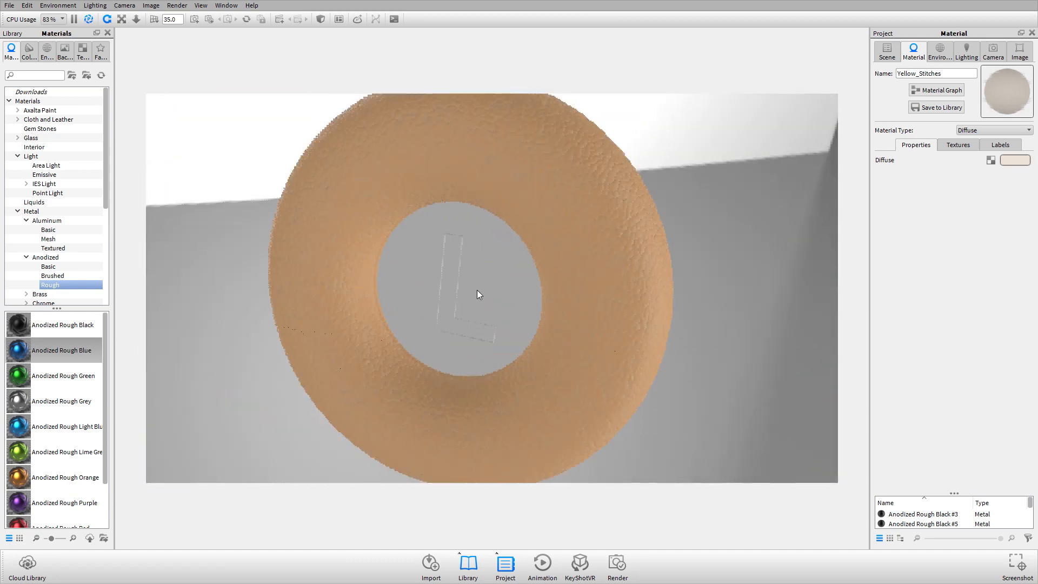
drag(450, 310, 502, 242)
double_click(484, 289)
key(alt+Tab)
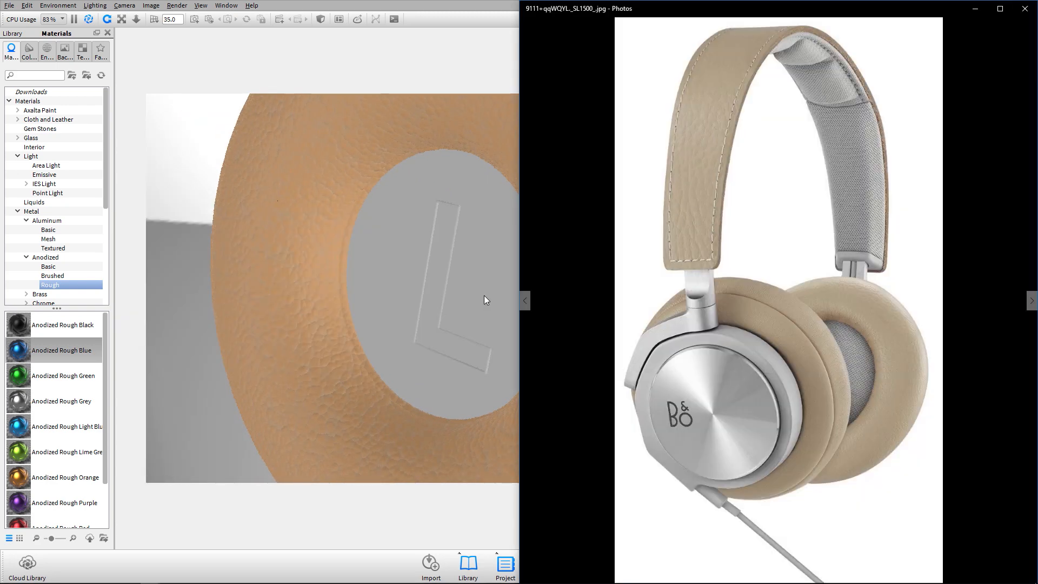
key(alt+Tab)
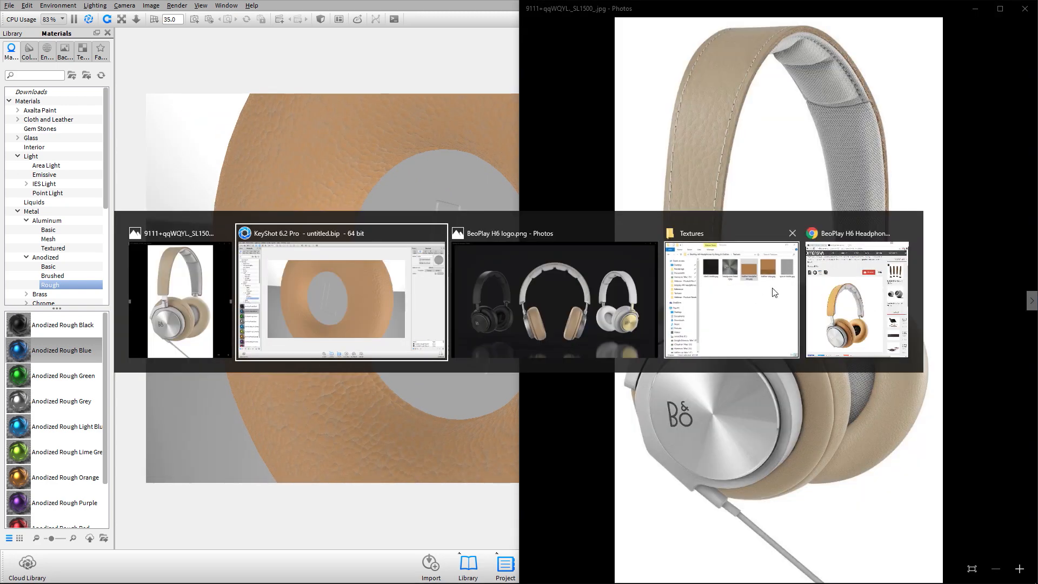
Step: Preview black-textile.jpg in the Textures folder and apply it as the diffuse texture of the disc inside the ear cushion
click(730, 301)
drag(454, 198, 760, 287)
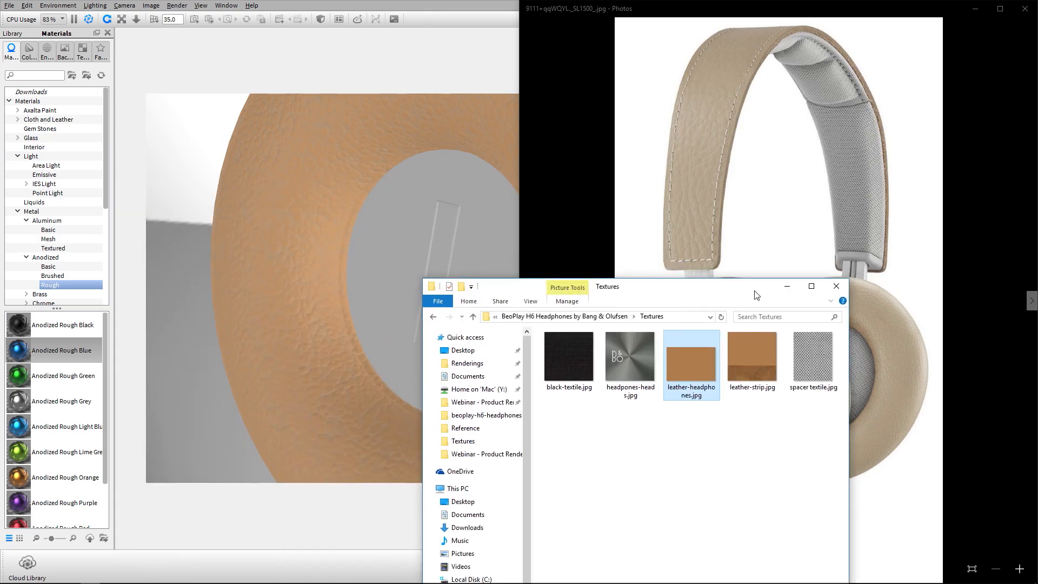
double_click(570, 367)
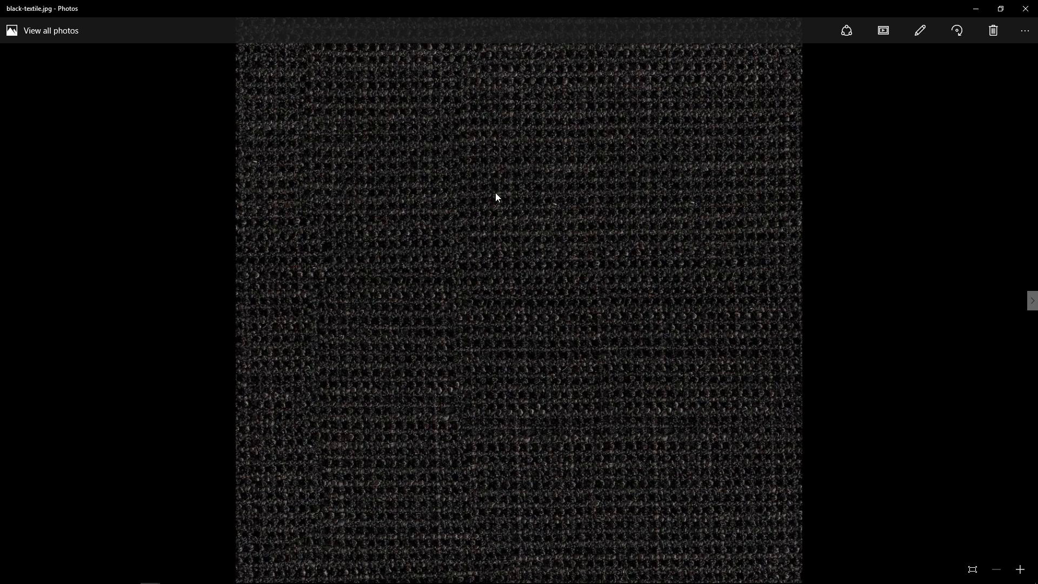
click(1026, 8)
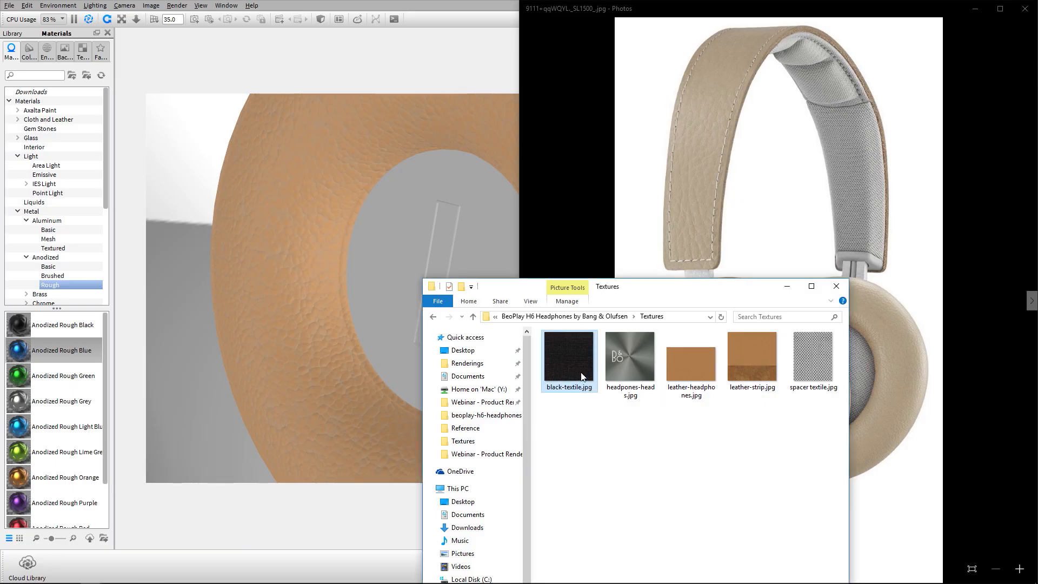
drag(574, 359, 403, 225)
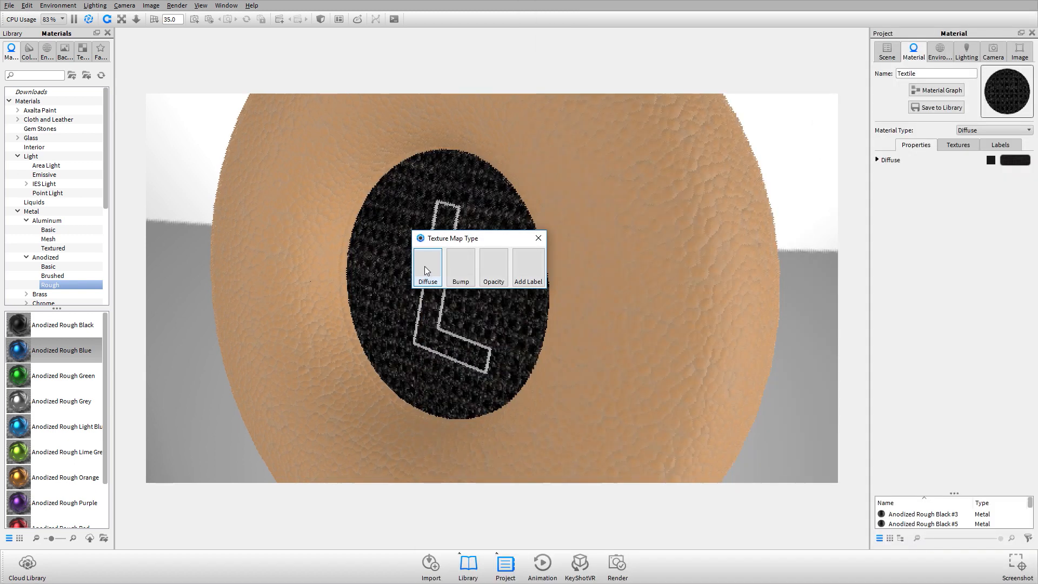
click(425, 268)
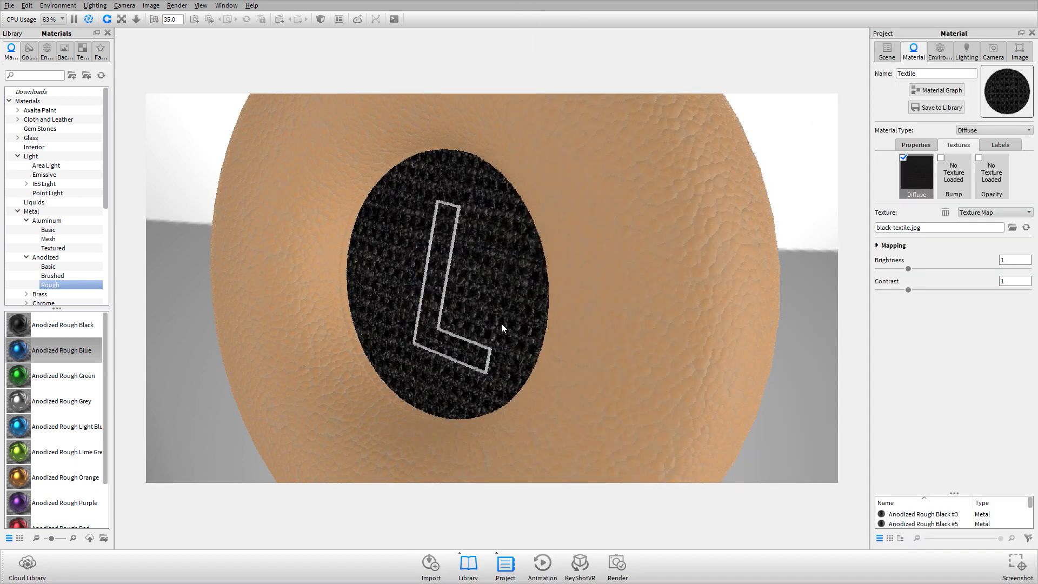
Step: Copy the Textile material's diffuse texture to its bump map and set the synced mapping scale to 0.5
drag(920, 174, 954, 174)
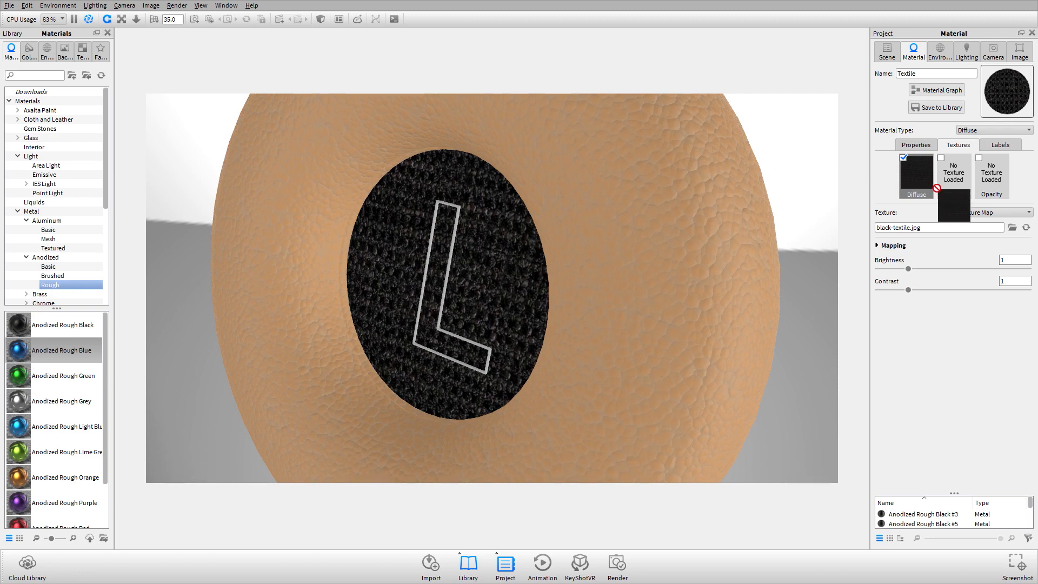
click(894, 246)
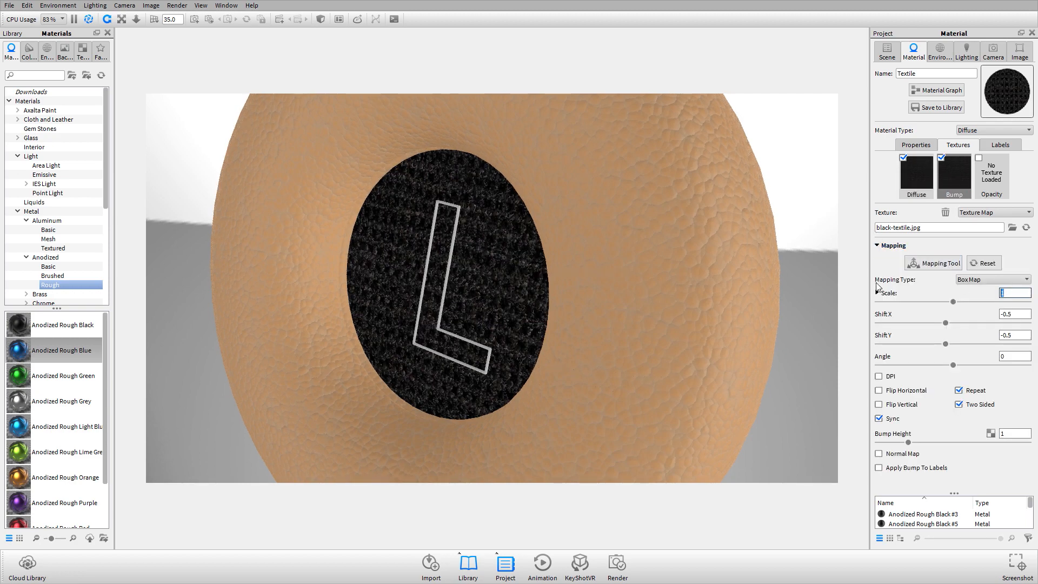
text(0.5)
key(Tab)
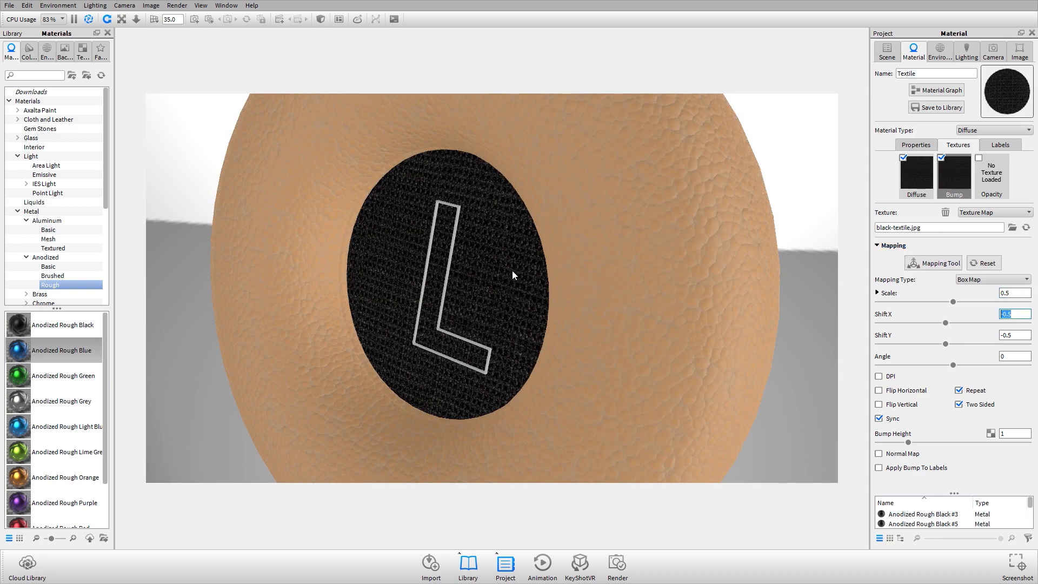
Step: Examine the earcup and its arm on the headphones and compare their metal parts with the reference photo
scroll(635, 328, down, 5)
drag(634, 328, 620, 256)
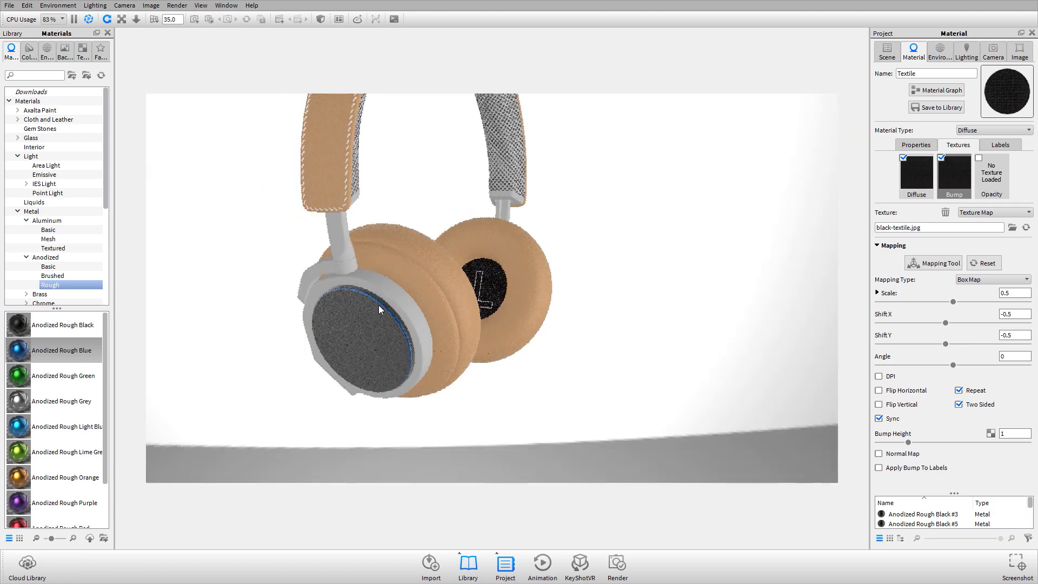
scroll(348, 254, down, 3)
middle_drag(349, 254, 525, 237)
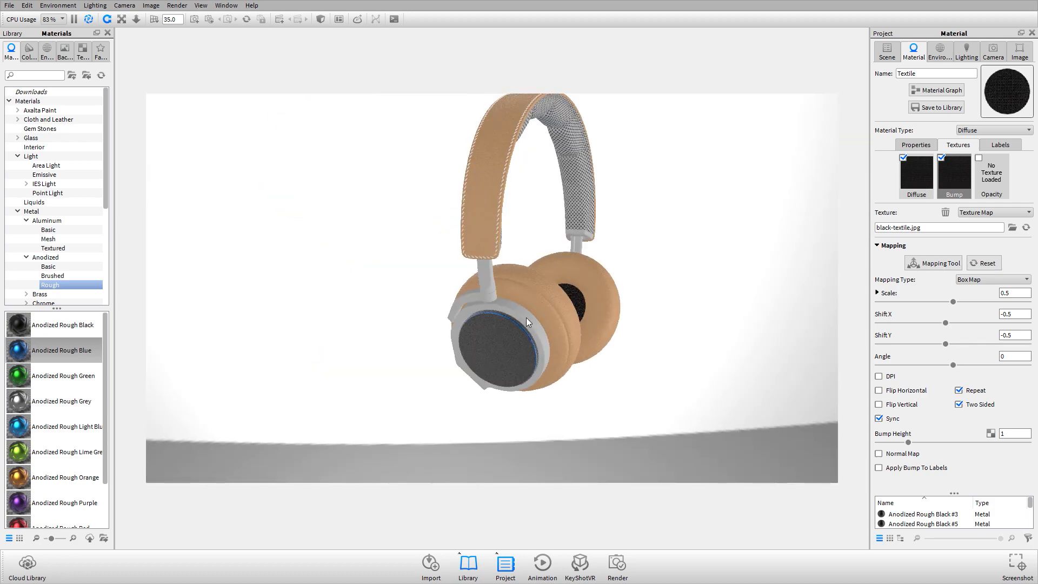
scroll(522, 317, up, 8)
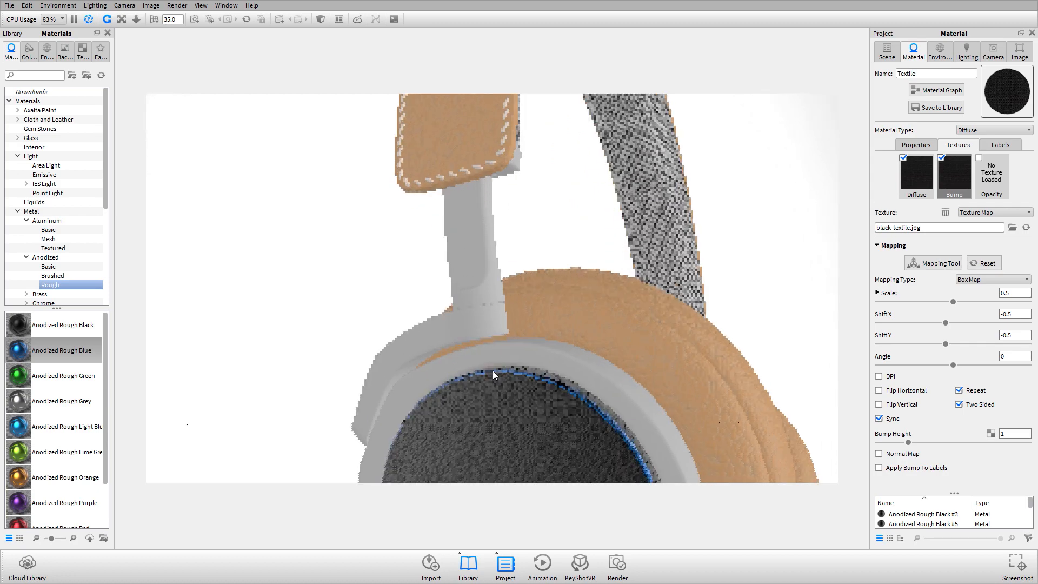
scroll(509, 351, down, 4)
click(887, 51)
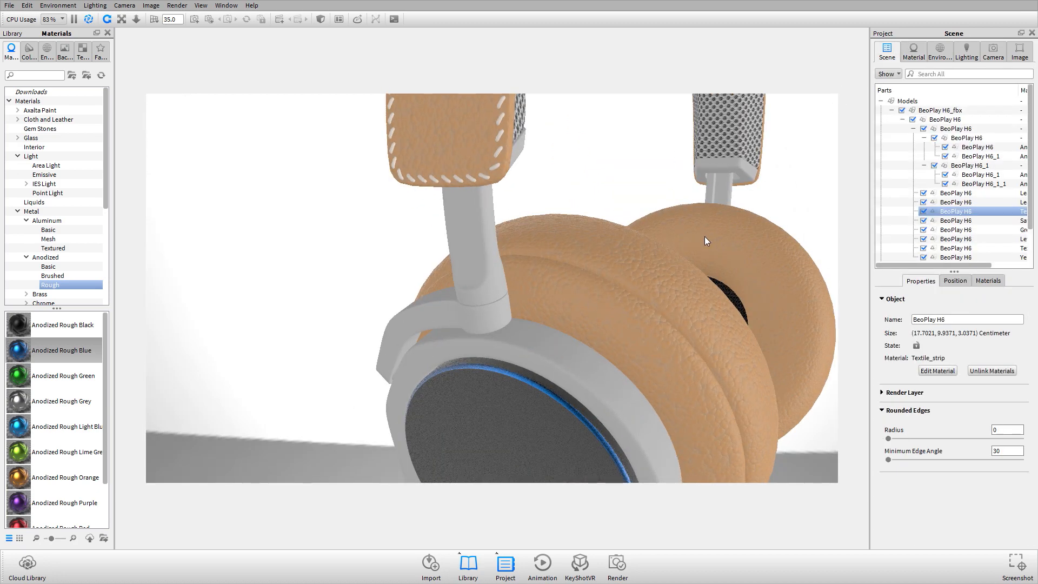
key(alt+Tab)
key(alt+Tab)
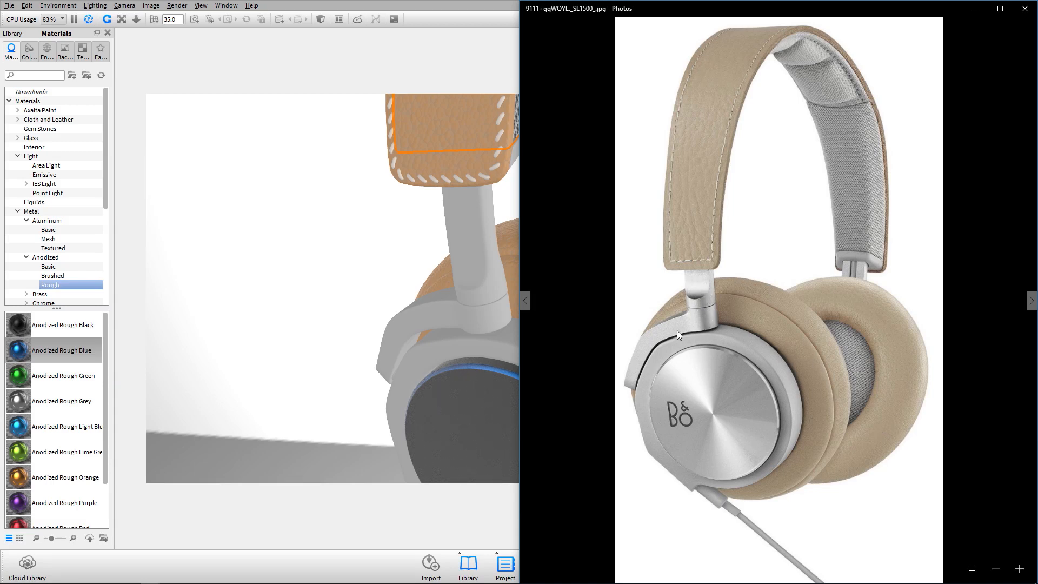
Step: Apply the Paint Metallic Black library material to the arm connecting the headband to the earcup
click(322, 252)
drag(322, 253, 420, 276)
scroll(420, 276, up, 3)
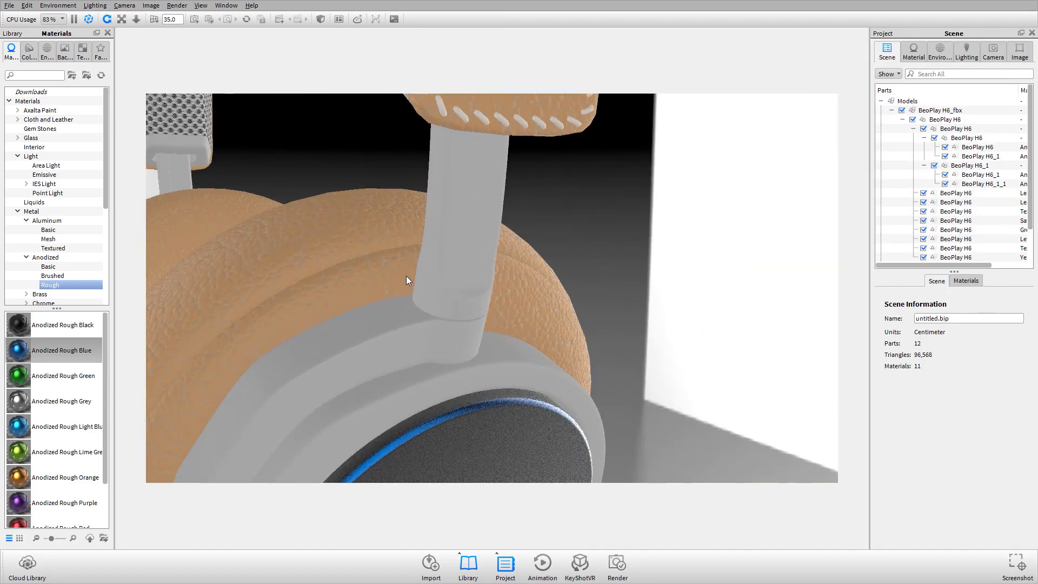
click(62, 351)
scroll(64, 238, down, 6)
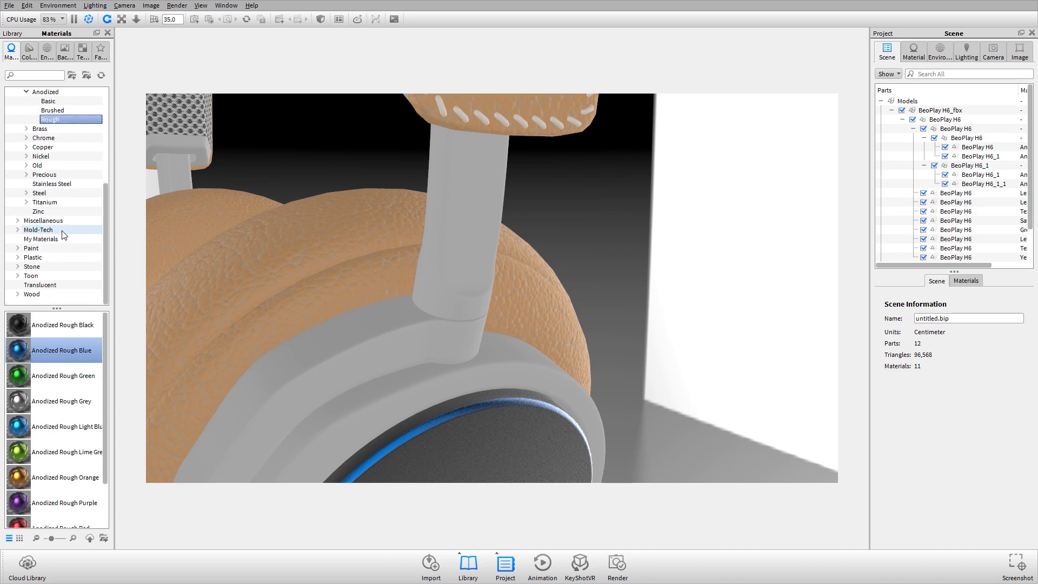
click(17, 248)
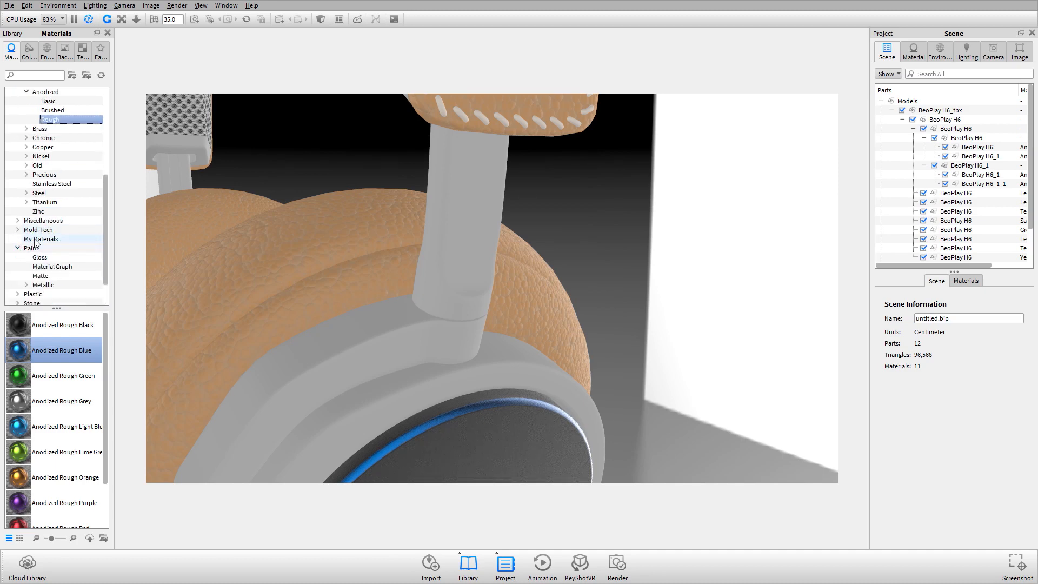
click(42, 285)
click(26, 285)
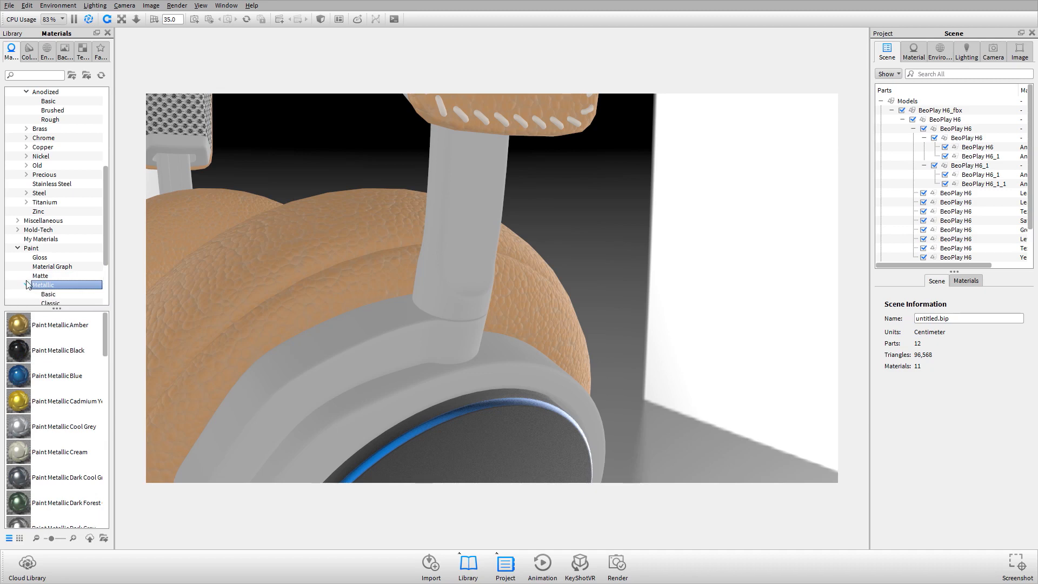
scroll(26, 285, down, 3)
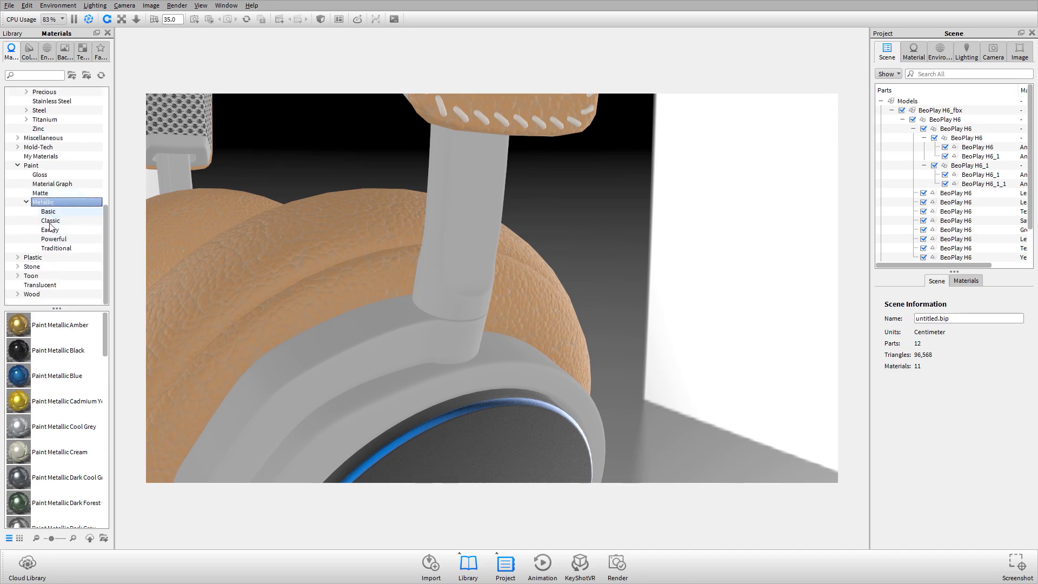
click(18, 330)
mouse_move(19, 352)
mouse_down()
mouse_move(529, 405)
mouse_move(474, 204)
mouse_up()
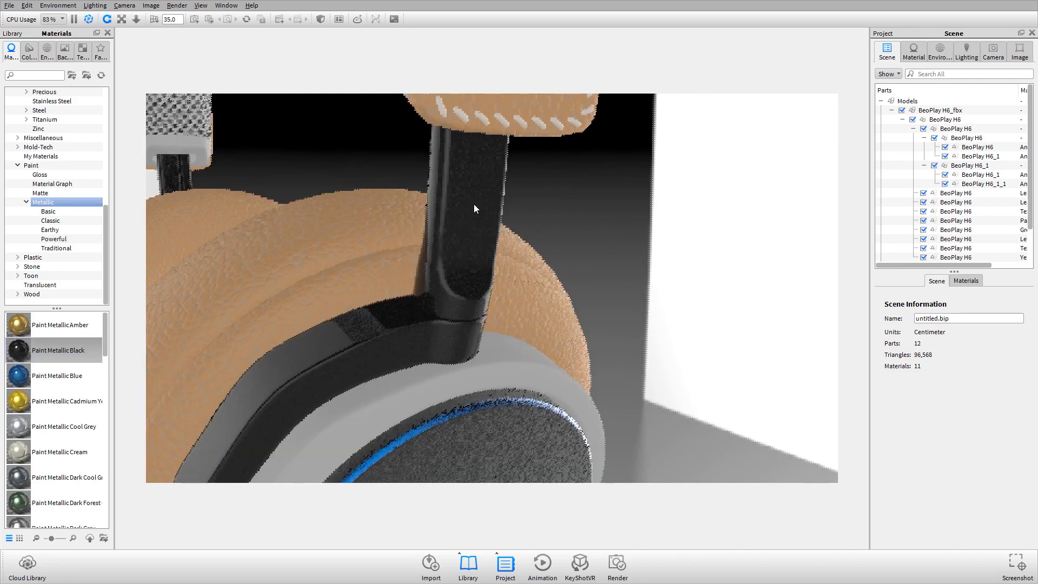
Step: Set the metal color of the arm's metallic paint by sampling the silver earcup in the reference photo
double_click(474, 205)
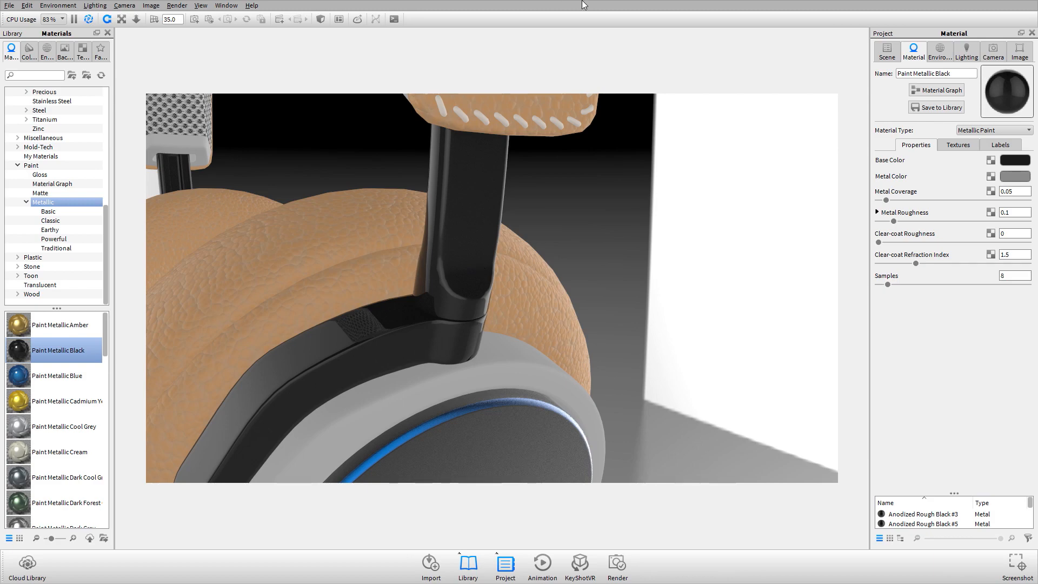
drag(597, 2, 319, 57)
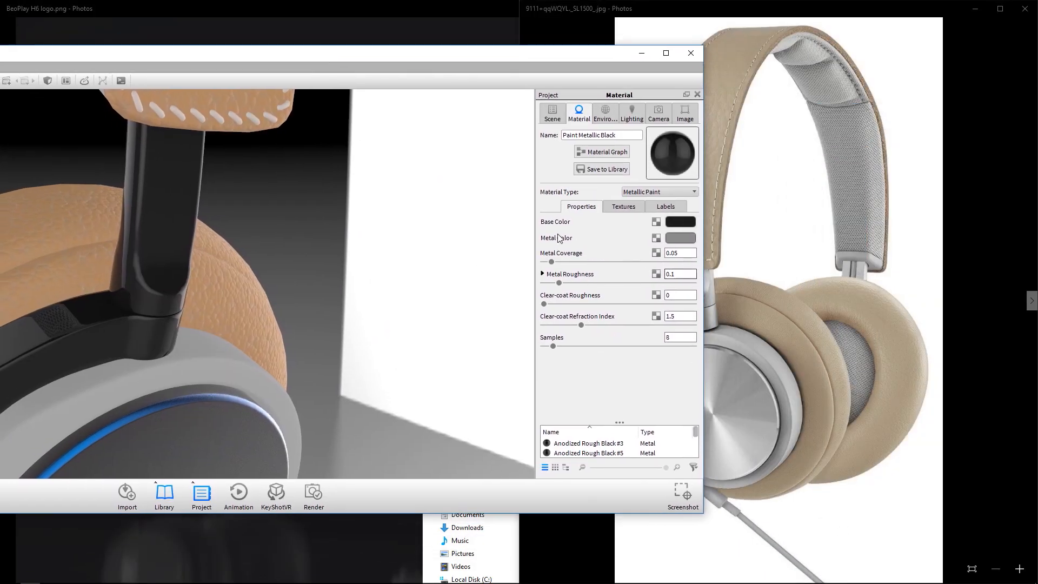
click(691, 239)
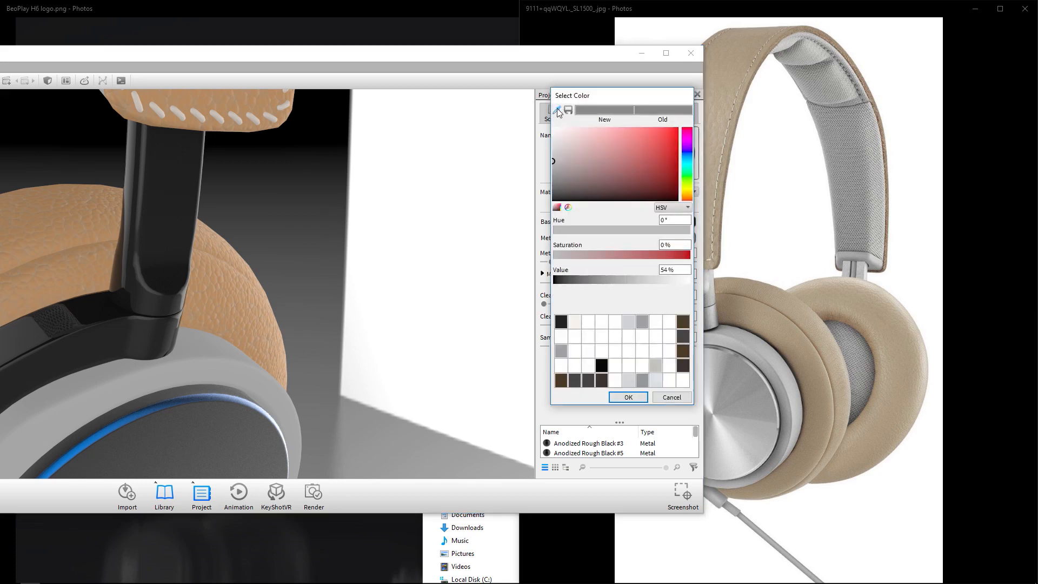
click(770, 374)
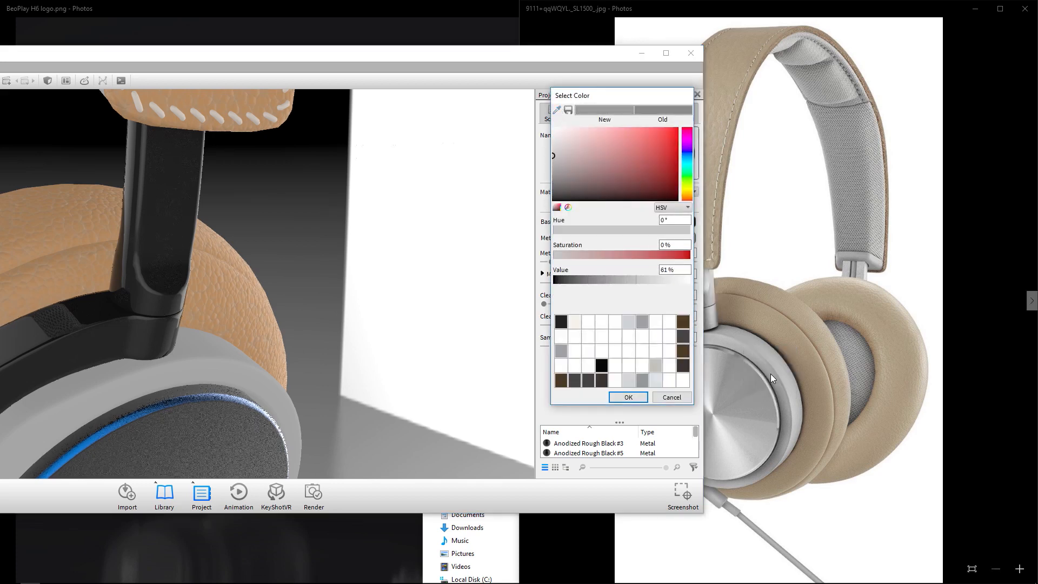
click(628, 397)
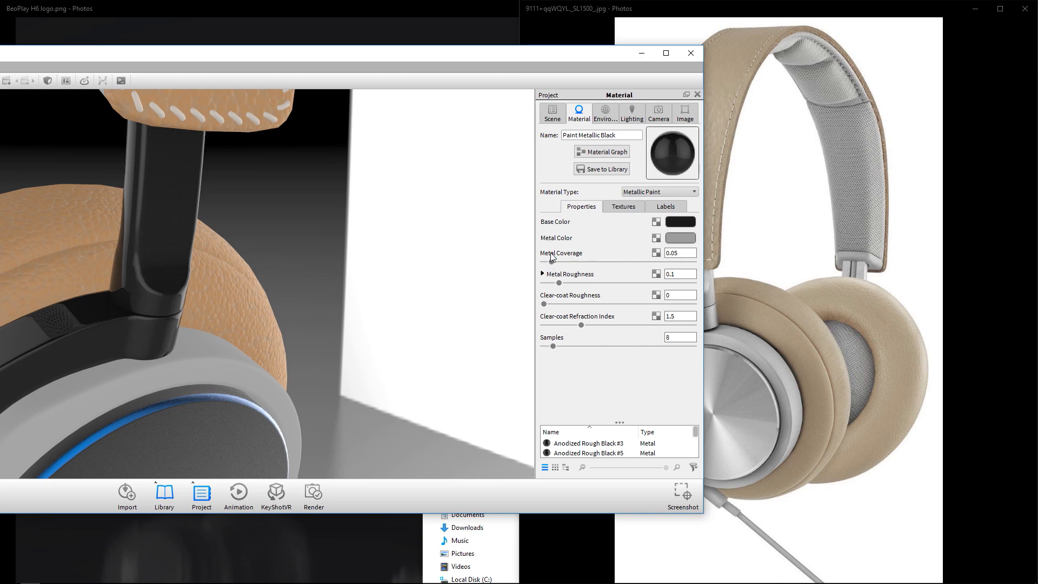
Step: Set the arm paint's metal coverage to 0.902 and its base color to a light grey with a value of 81%
drag(556, 264, 683, 272)
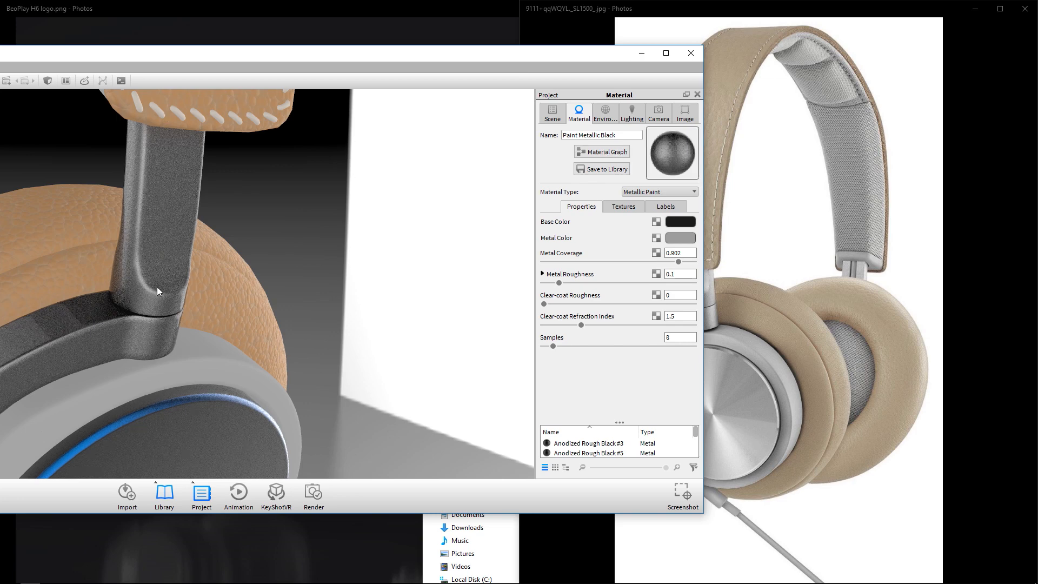
click(682, 222)
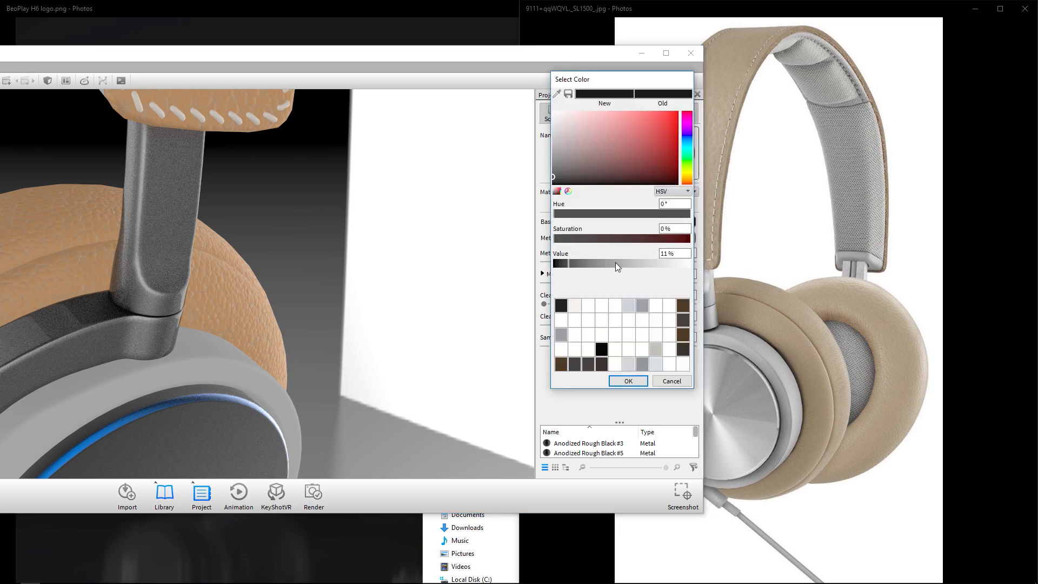
drag(615, 262, 654, 258)
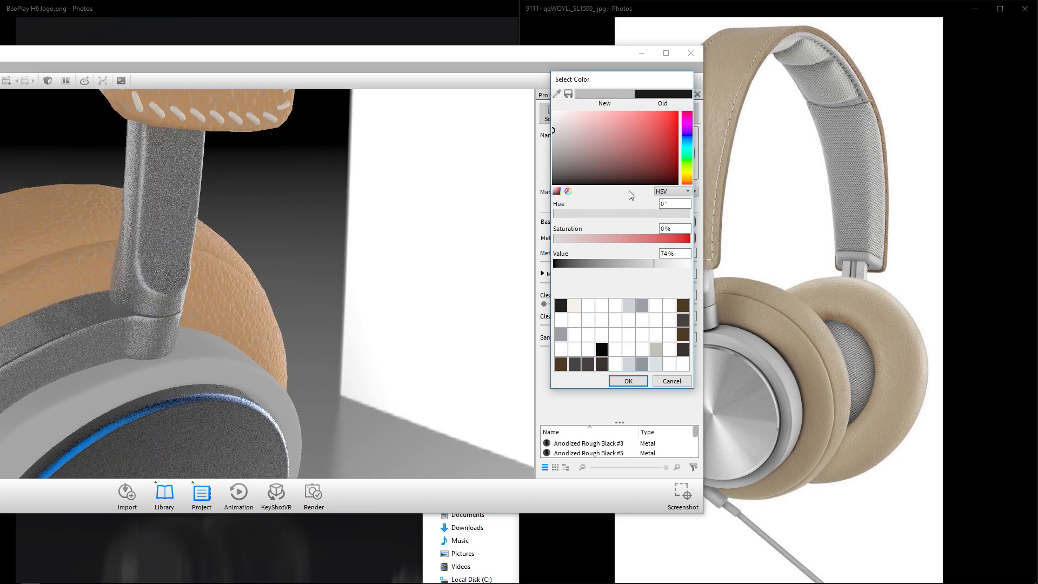
click(661, 264)
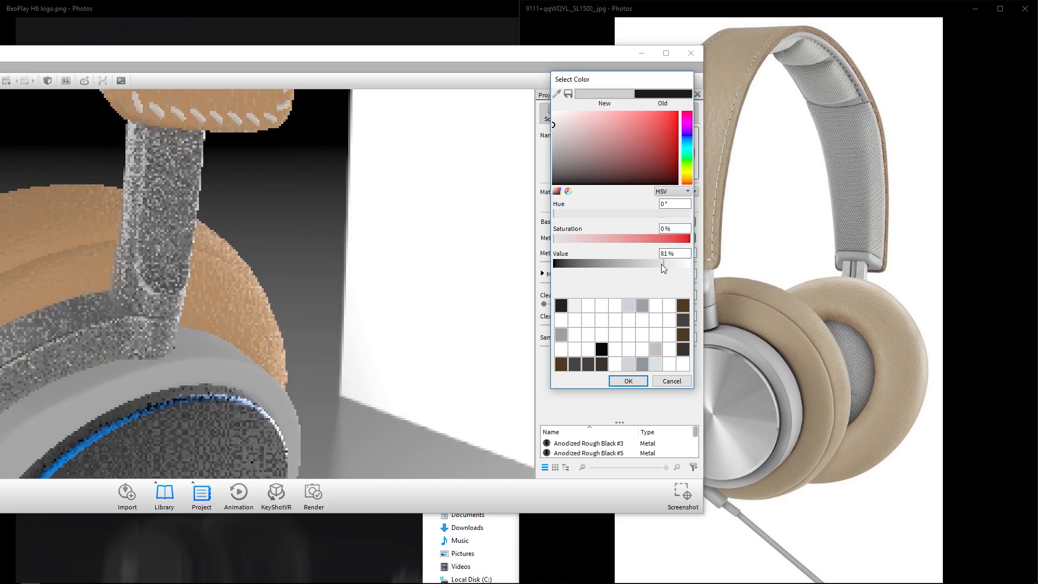
click(628, 381)
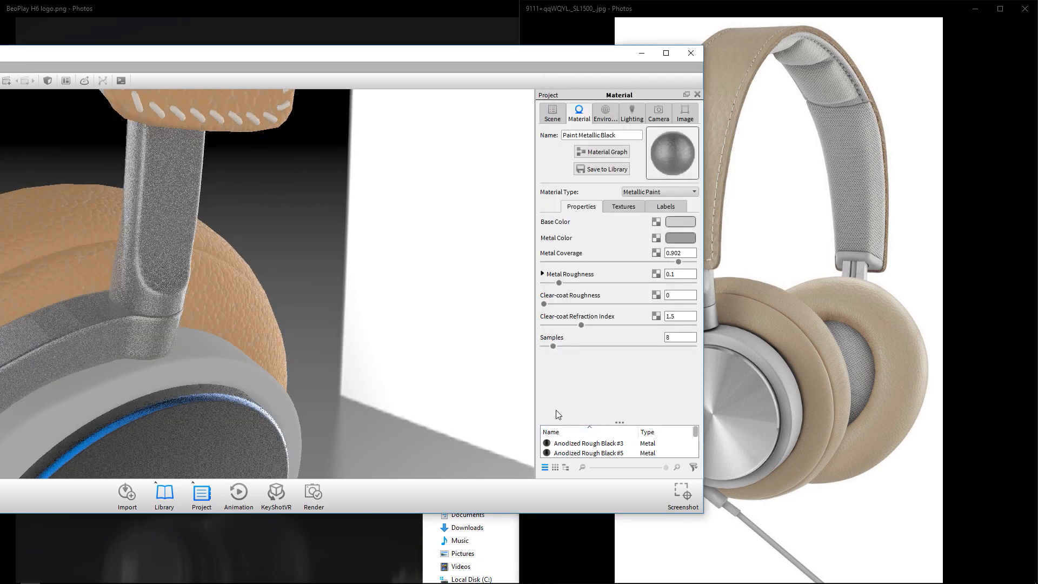
Step: Lighten the arm paint's metal color to a pale grey and set its metal roughness to 0.076
click(683, 240)
drag(654, 281, 667, 281)
click(630, 398)
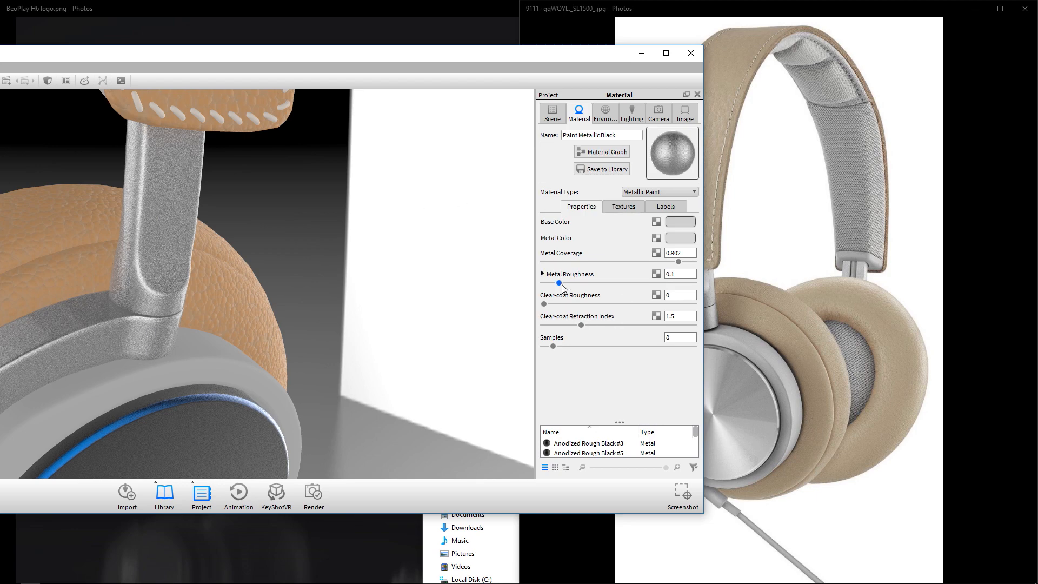
mouse_move(561, 285)
mouse_down()
mouse_move(548, 284)
mouse_move(558, 288)
mouse_up()
Step: Set the arm paint's clear-coat roughness to 0.029, checking the finish at the arm joint and on the whole earcup
scroll(133, 297, up, 10)
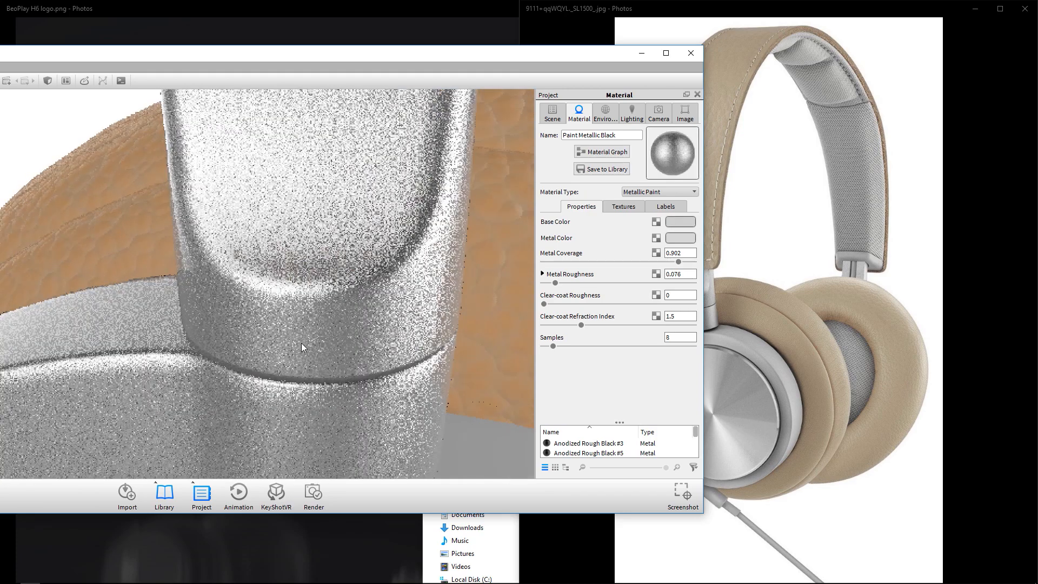
scroll(264, 296, up, 5)
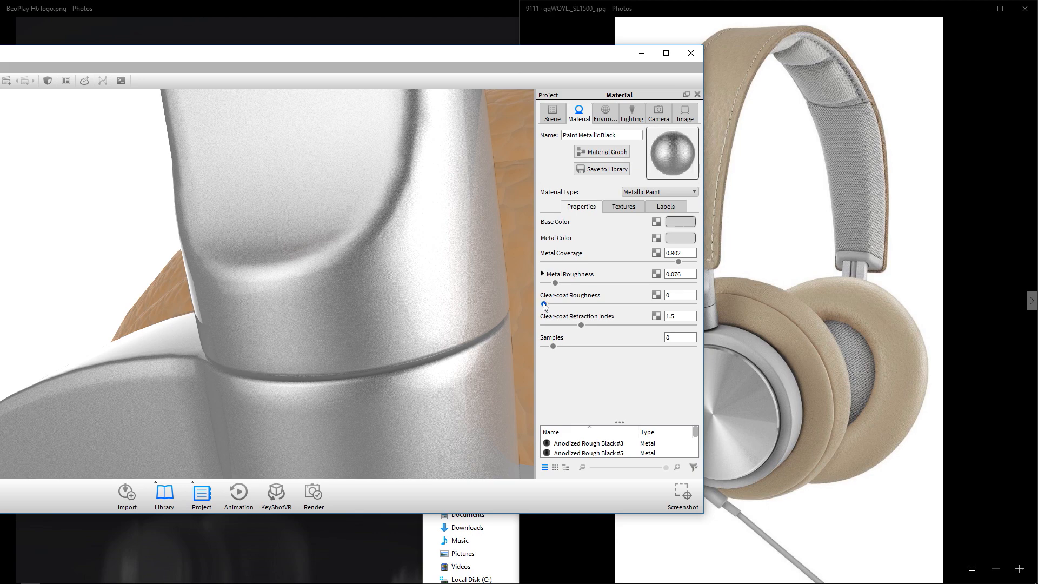
drag(544, 304, 549, 304)
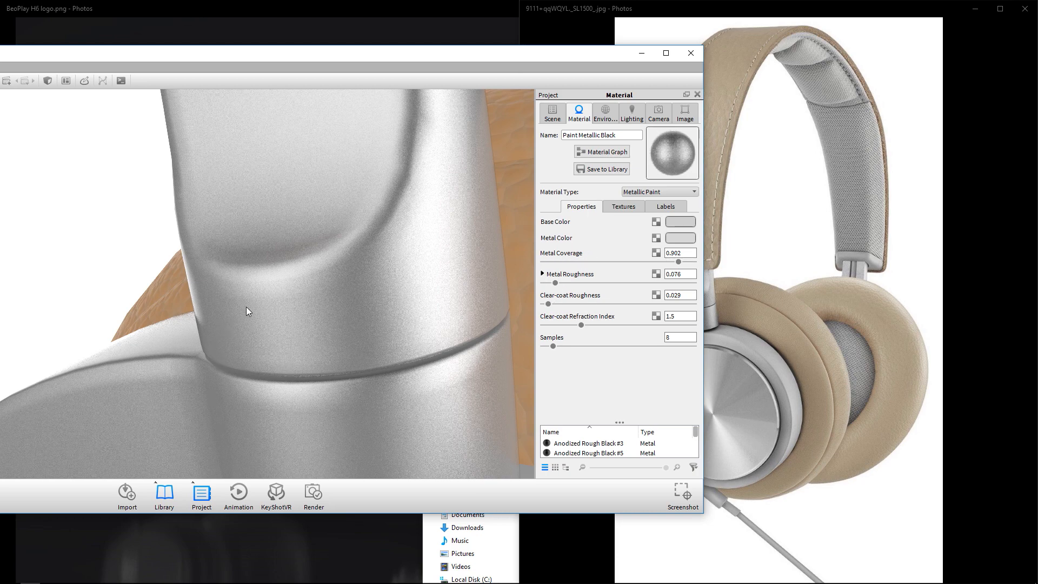
scroll(287, 284, down, 8)
drag(288, 285, 360, 278)
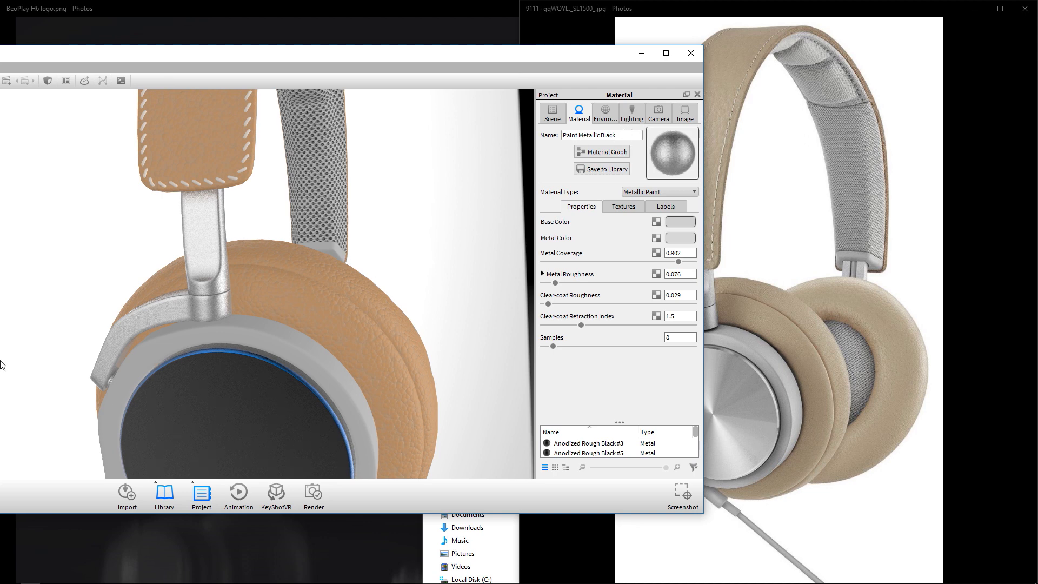
Step: Rename the arm's material as Silver Paint and bring the full KeyShot window back into view
triple_click(622, 135)
text(Silver Paint)
key(Tab)
key(f)
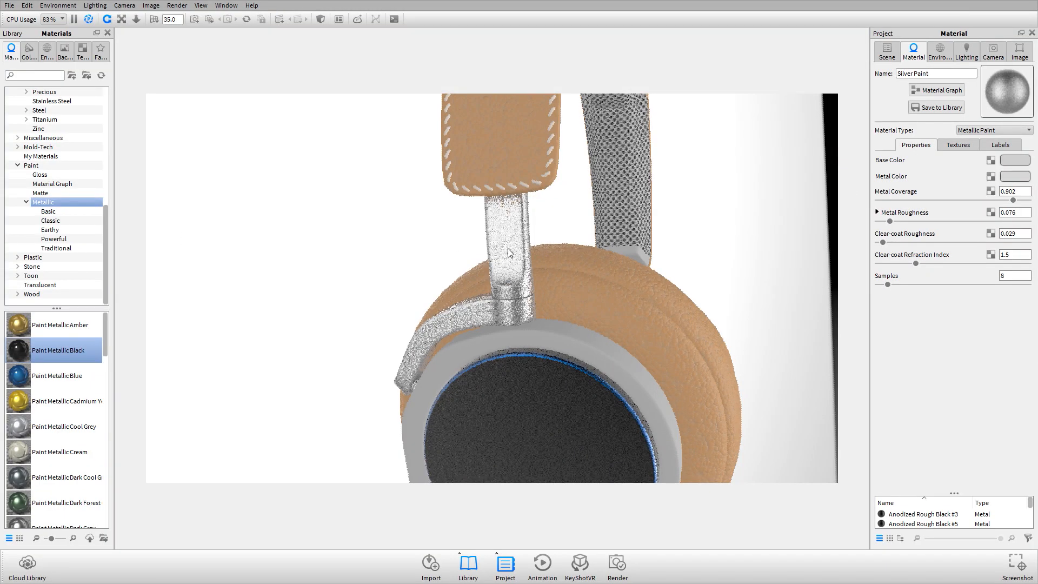
scroll(507, 248, down, 2)
drag(357, 300, 508, 277)
double_click(457, 359)
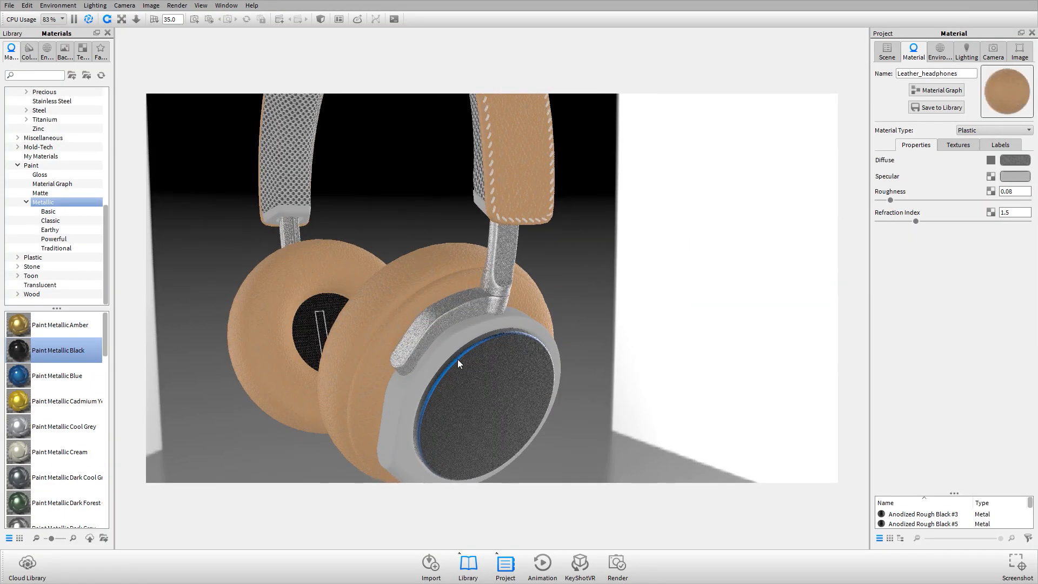
scroll(464, 337, down, 3)
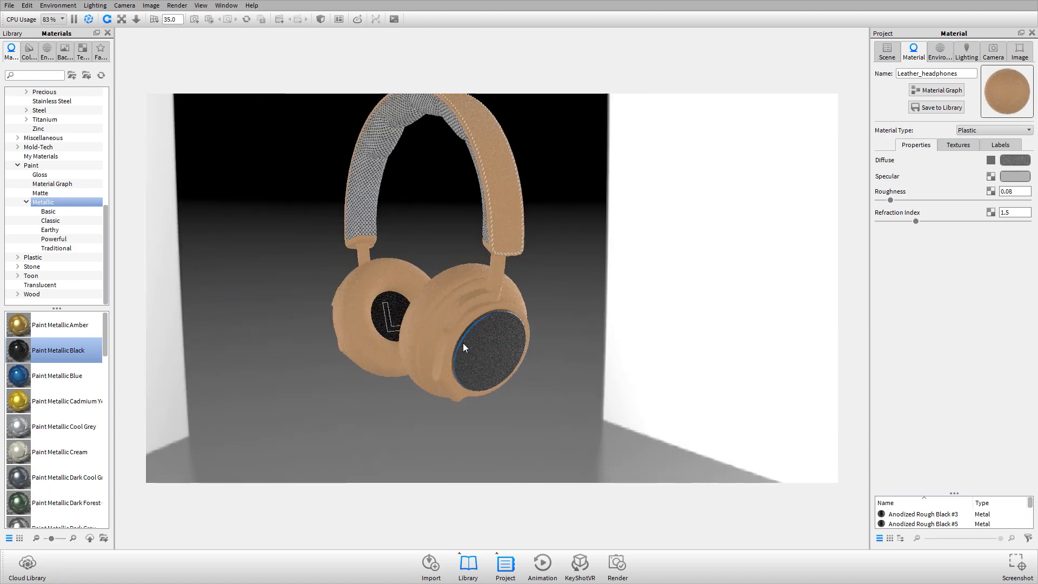
scroll(463, 345, up, 3)
double_click(521, 329)
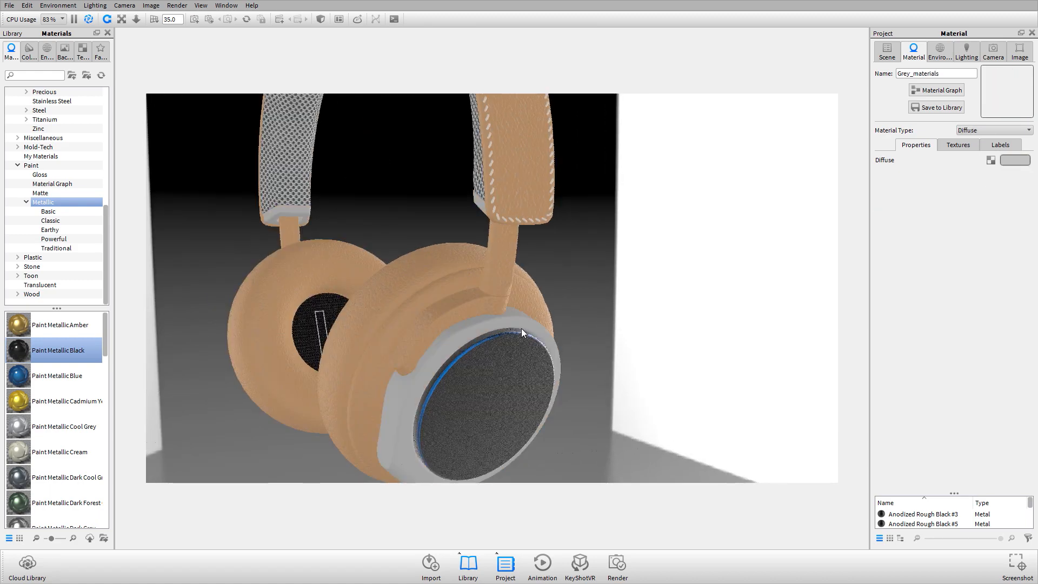
key(ctrl+z)
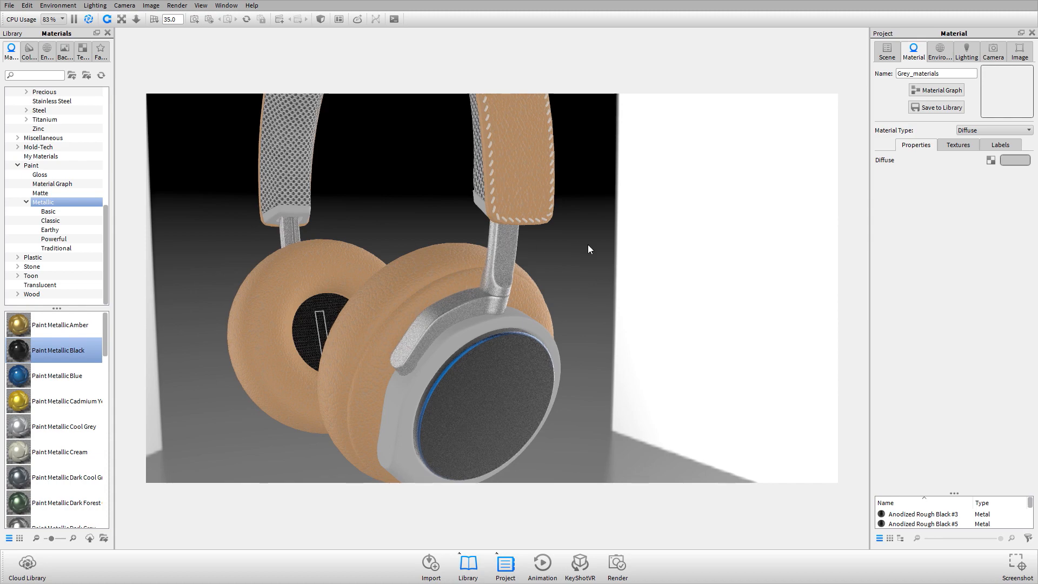
Step: Apply the arm's Silver Paint material to the grey earcup housing and compare the headphones with the reference photo
drag(588, 245, 502, 254)
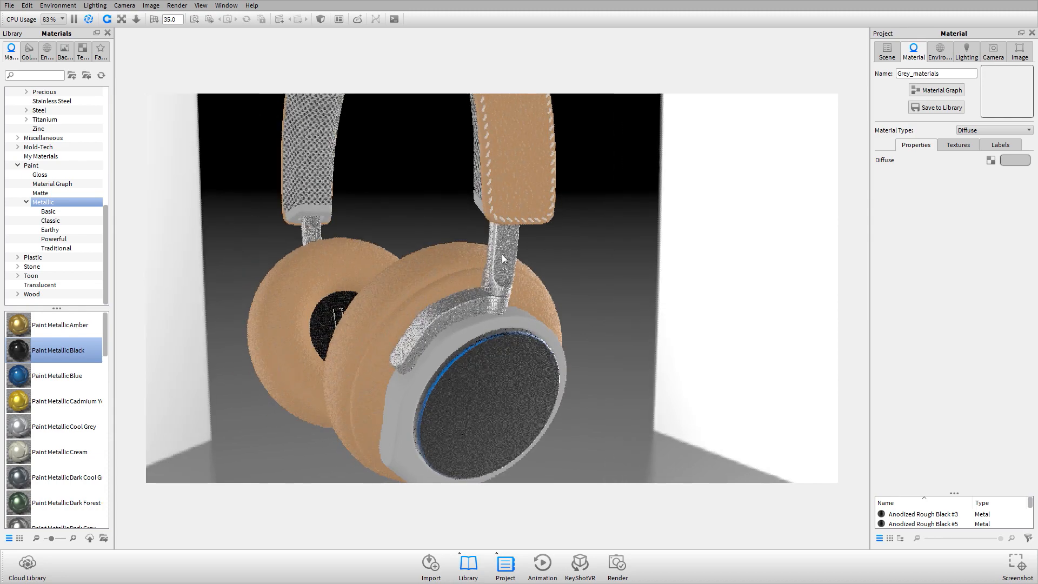
double_click(531, 322)
mouse_move(530, 323)
mouse_down()
mouse_move(405, 313)
mouse_move(647, 292)
mouse_move(498, 323)
mouse_move(494, 339)
mouse_move(611, 351)
mouse_move(609, 360)
mouse_up()
key(alt+Tab)
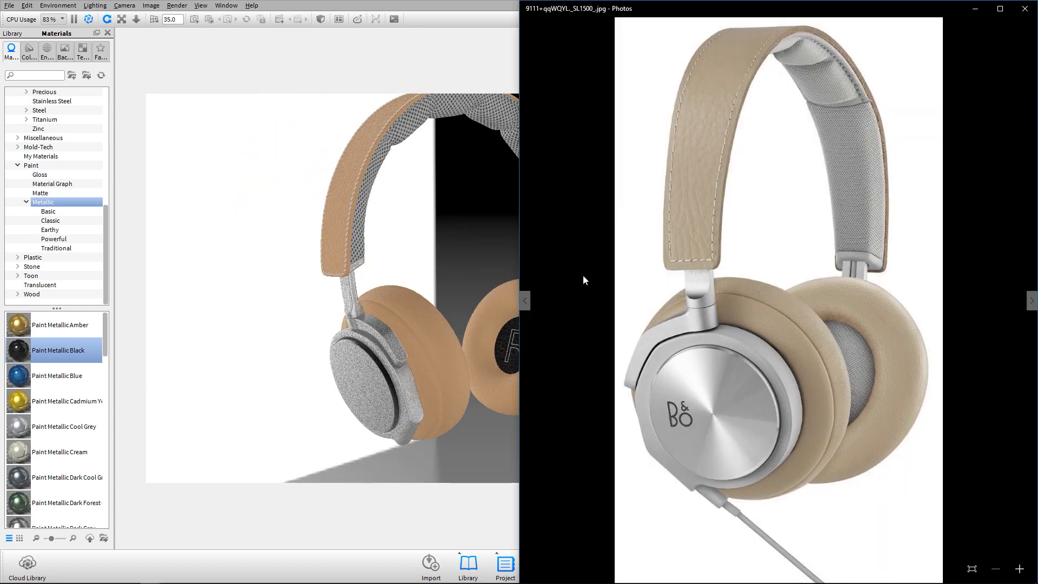
click(243, 237)
drag(341, 300, 628, 317)
drag(461, 308, 616, 320)
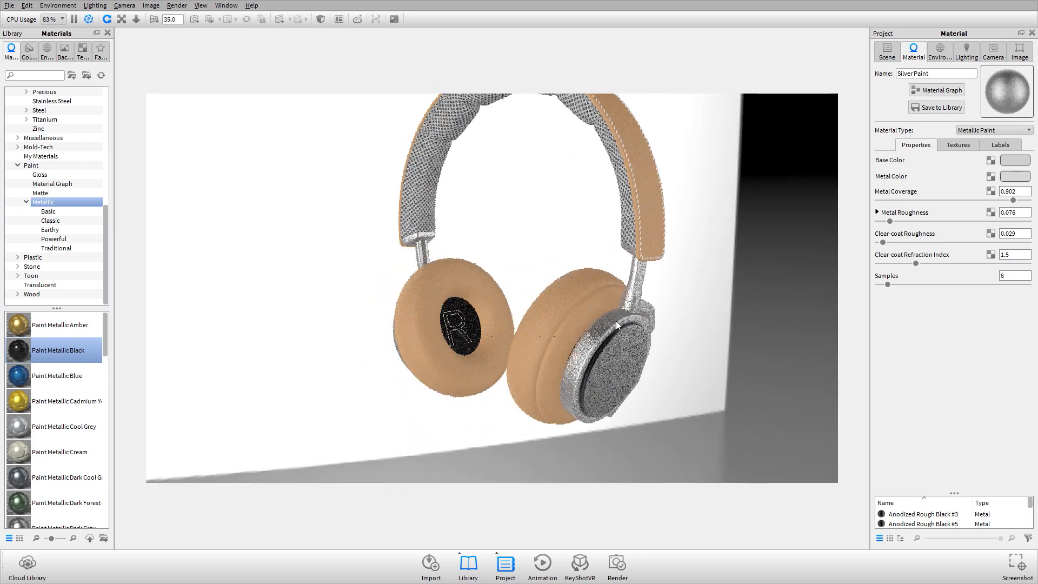
Step: Apply the Paint Metallic Blue library material to the thin ring around the other earcup's disc
drag(675, 358, 498, 307)
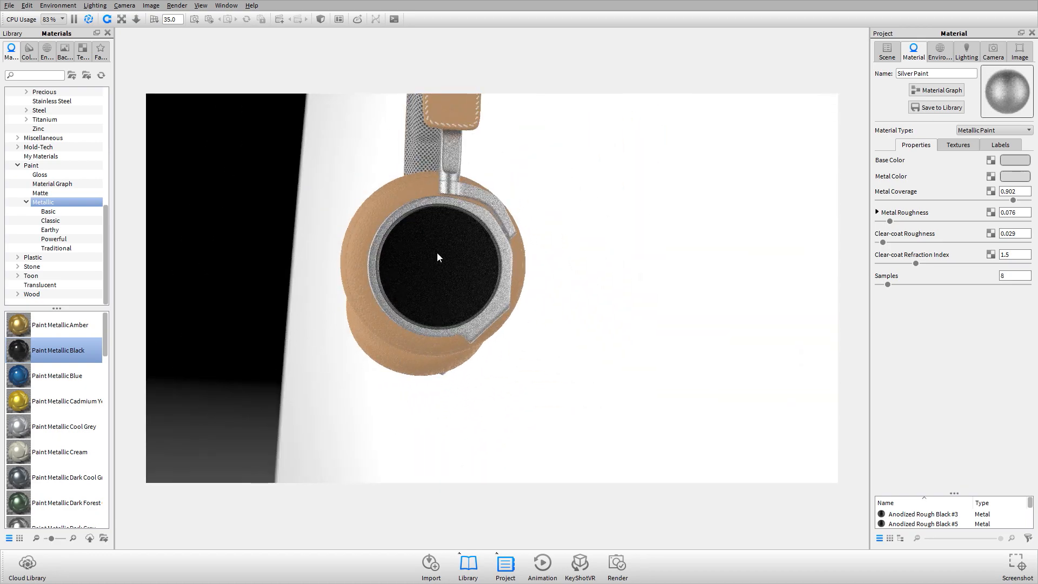
drag(437, 252, 546, 167)
drag(489, 205, 456, 245)
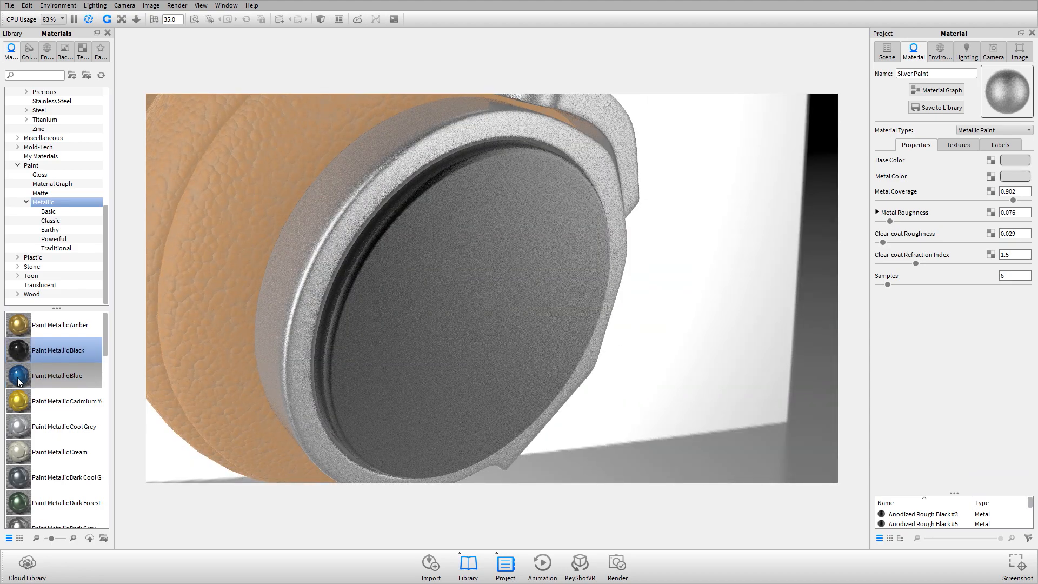
mouse_move(54, 375)
mouse_down()
mouse_move(569, 164)
mouse_move(465, 173)
mouse_move(465, 164)
mouse_up()
Step: Isolate the group holding both earcup caps by hiding all other headphone parts in the scene
click(895, 50)
click(495, 260)
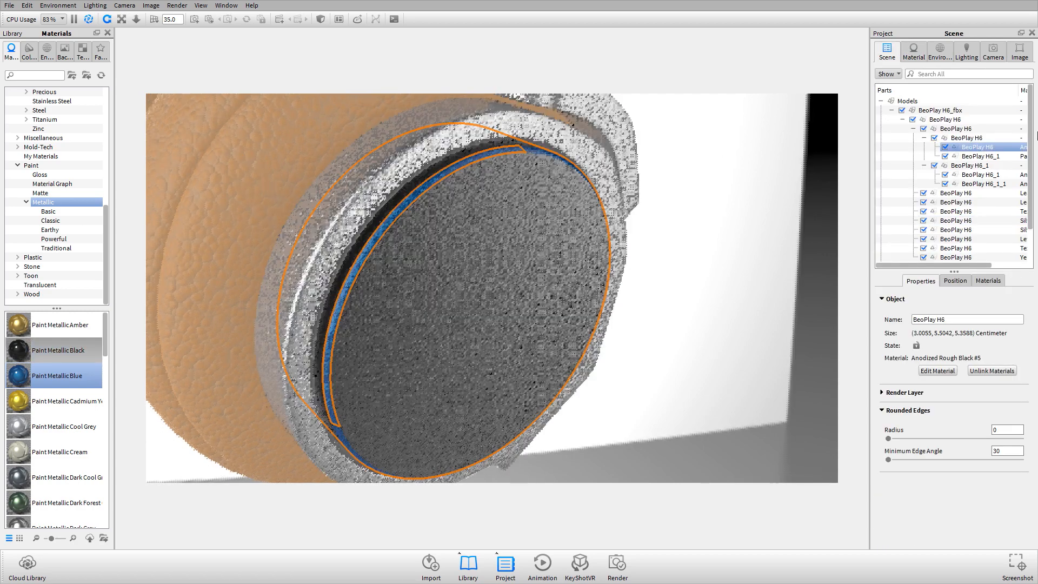
click(966, 138)
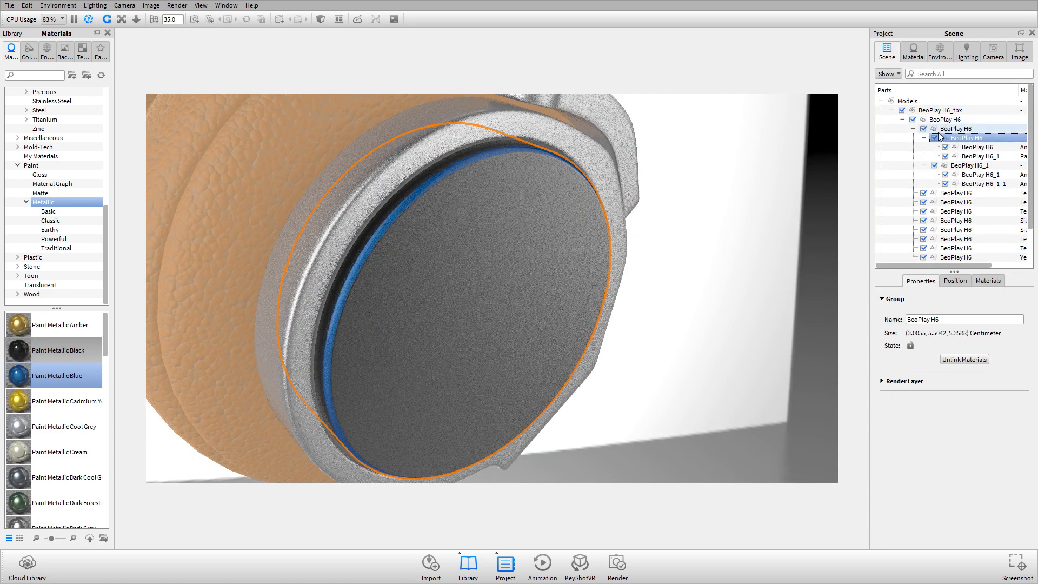
click(940, 130)
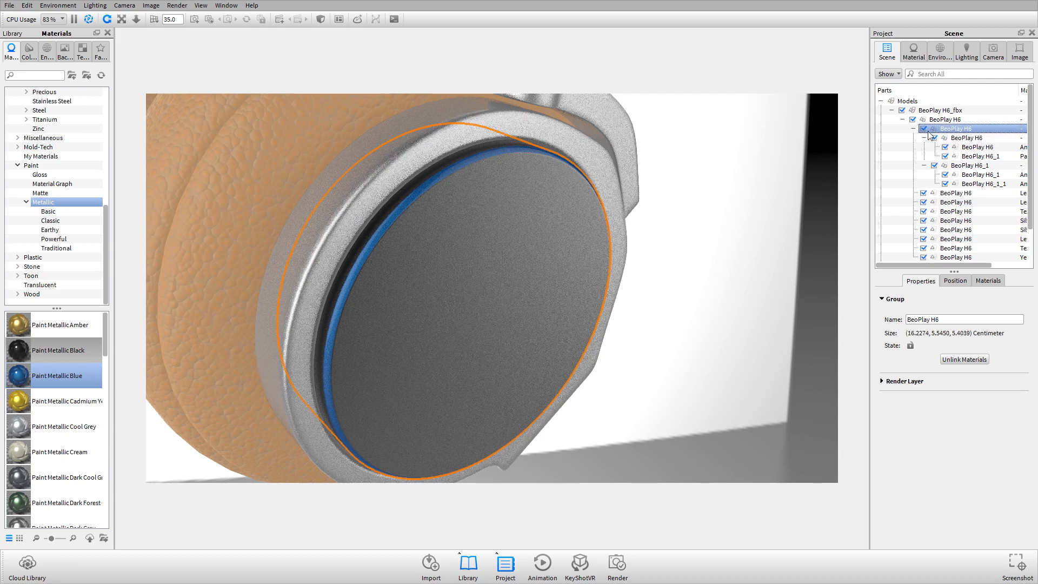
alt+click(923, 129)
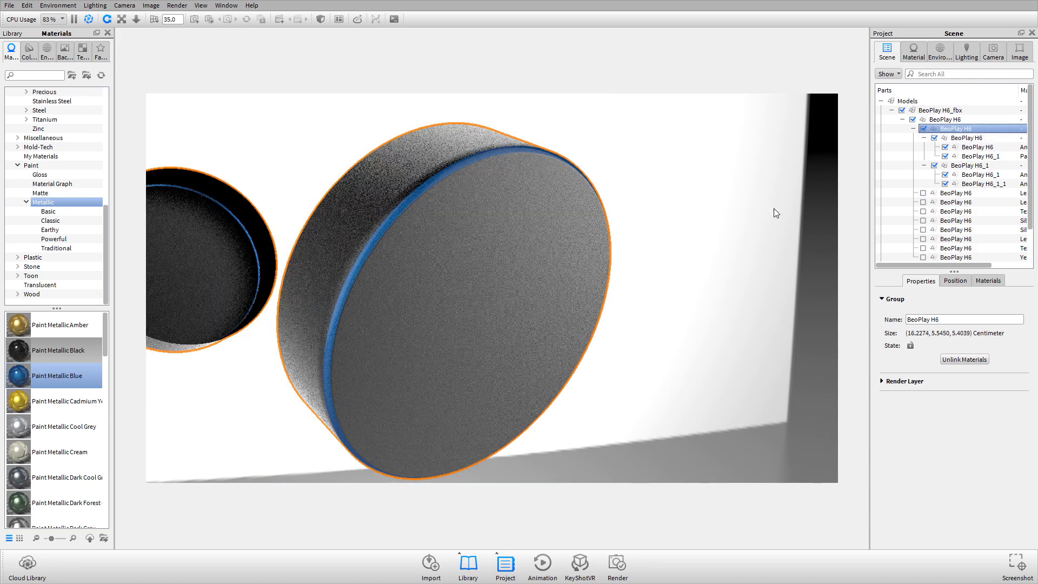
drag(537, 310, 465, 277)
Step: Check the earcup disc in the reference photo and preview headpones-heads.jpg in the Textures folder
key(alt+Tab)
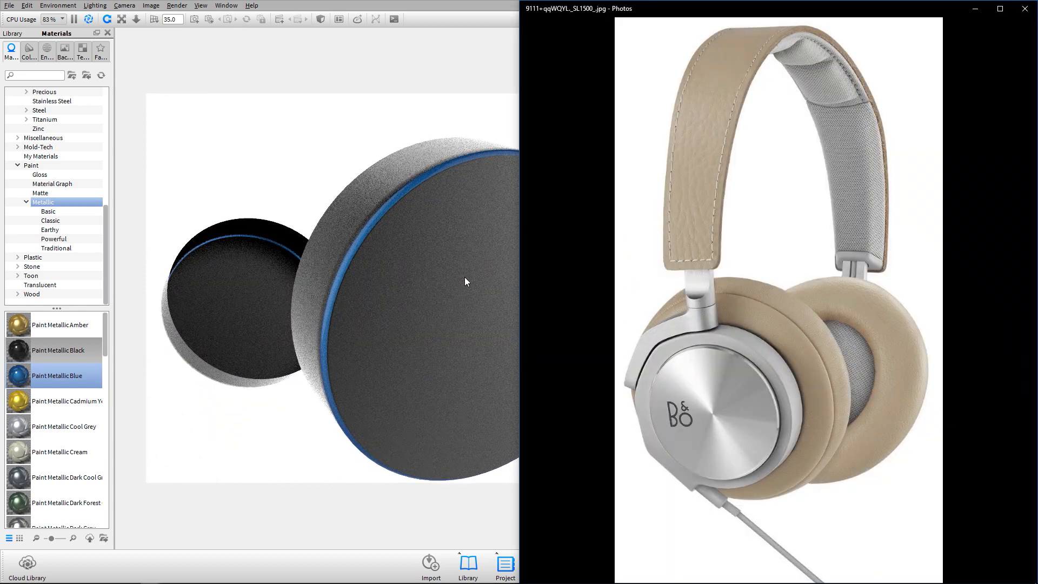
key(alt+Tab)
key(alt+Tab)
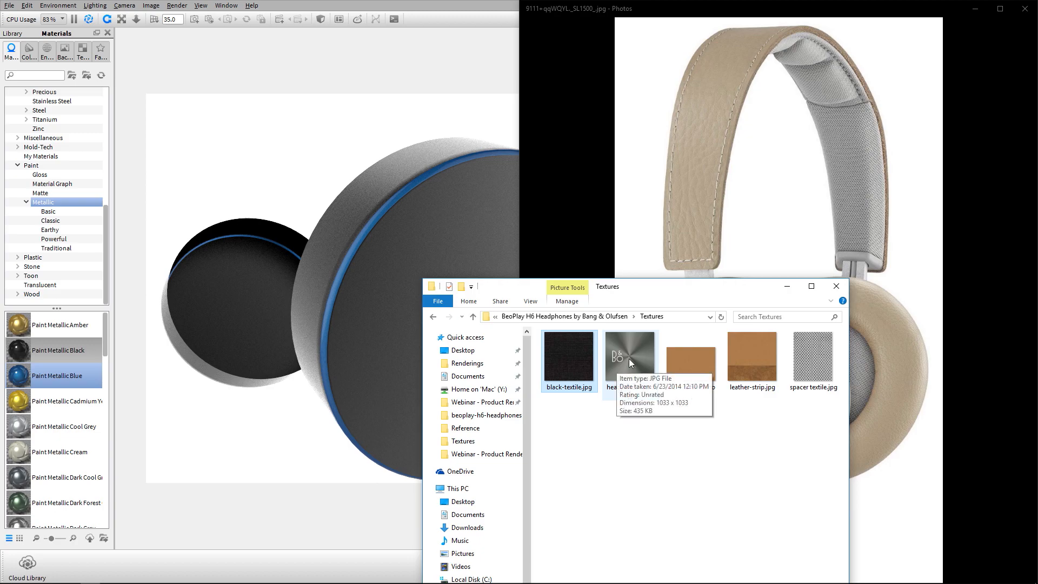
double_click(630, 357)
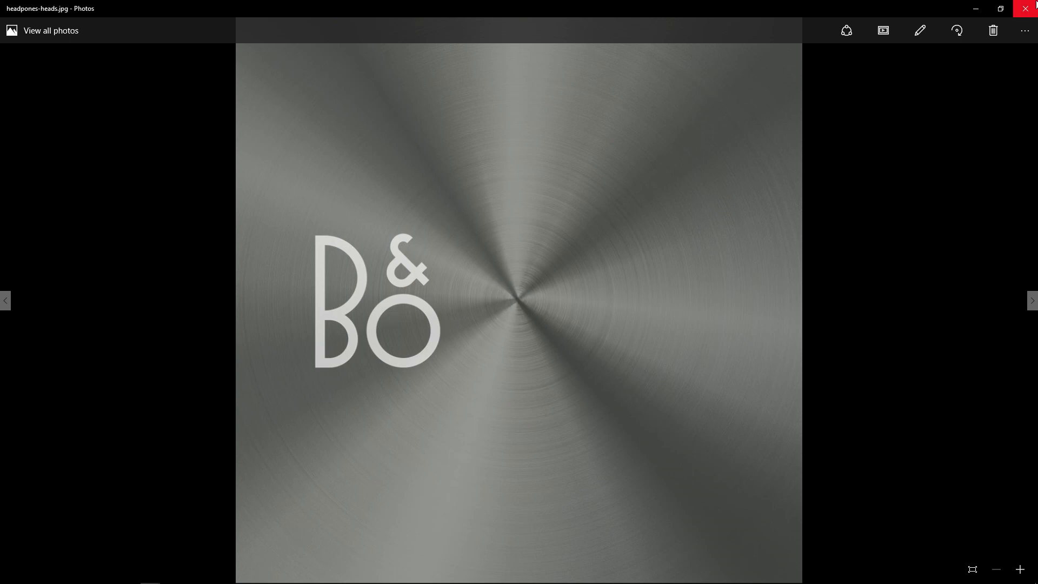
click(1024, 9)
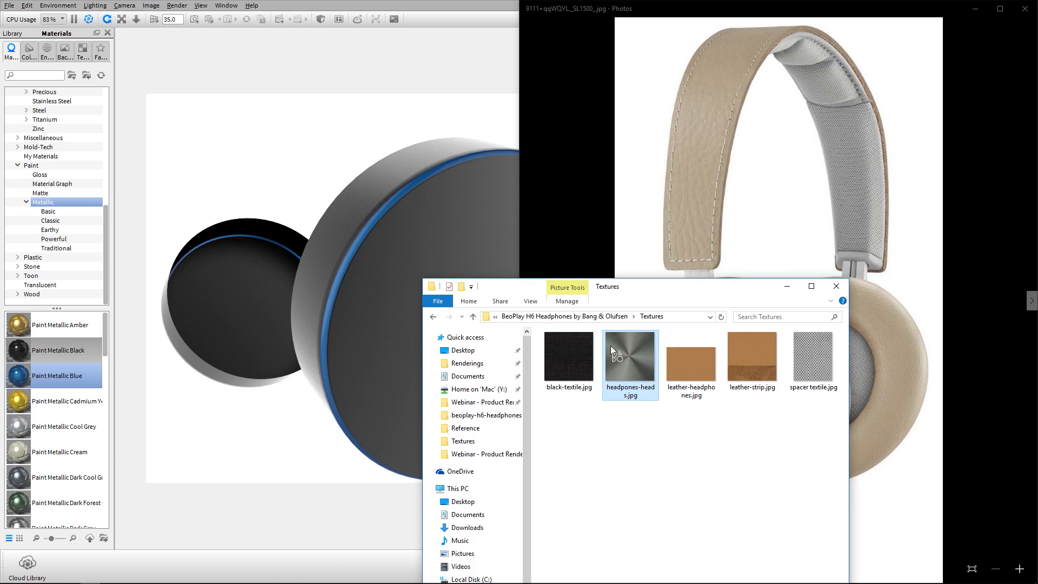
Step: Open the large earcup disc's Anodized Rough Black #5 material for editing and set its roughness to 0
click(398, 155)
drag(569, 312, 521, 281)
click(488, 274)
double_click(488, 269)
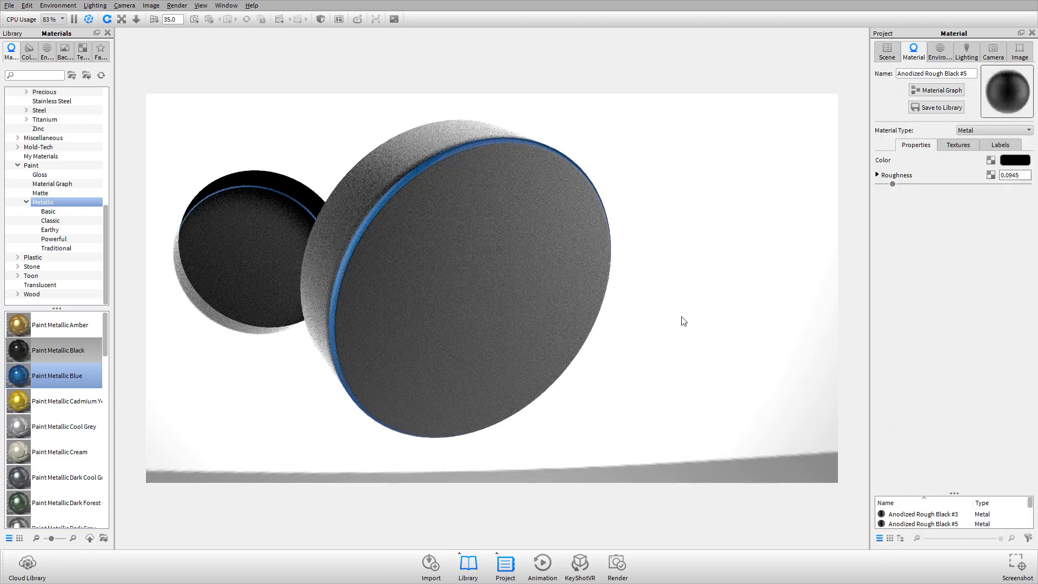
drag(681, 320, 565, 167)
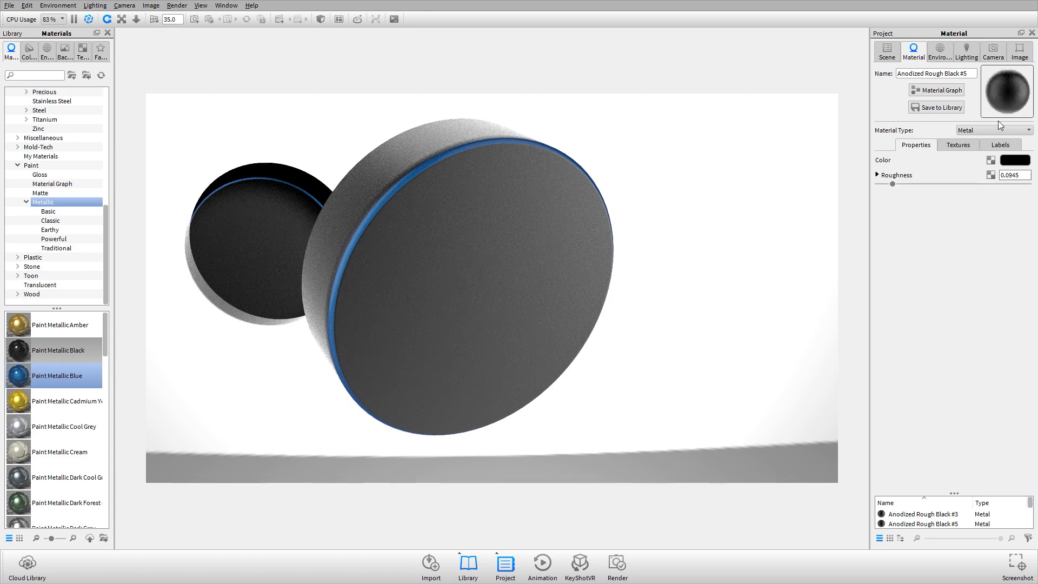
drag(893, 185, 877, 185)
drag(593, 245, 670, 273)
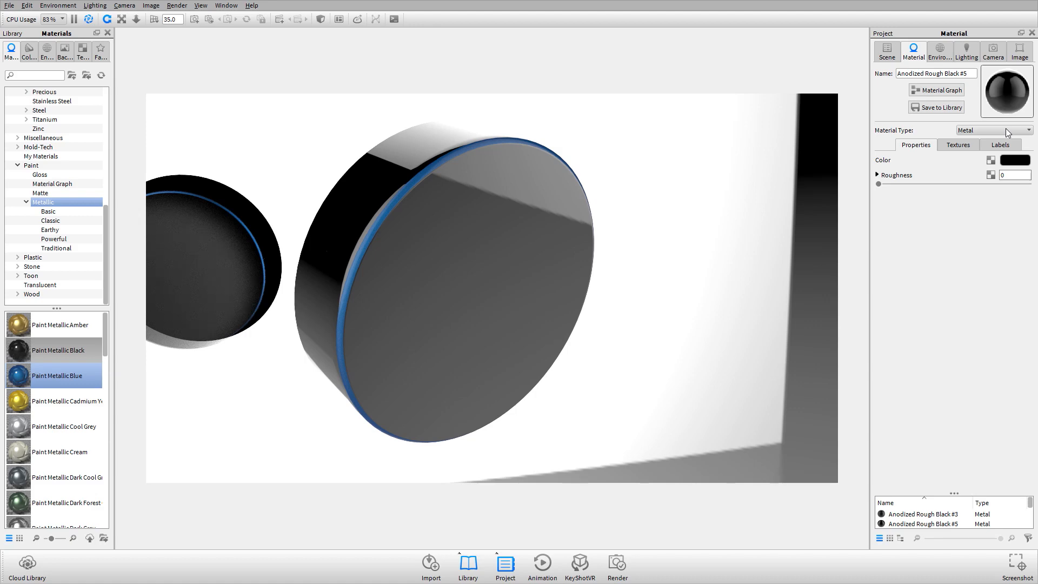
Step: Change the disc's material type from Metal to Anisotropic and check the reflections from different angles
click(1006, 130)
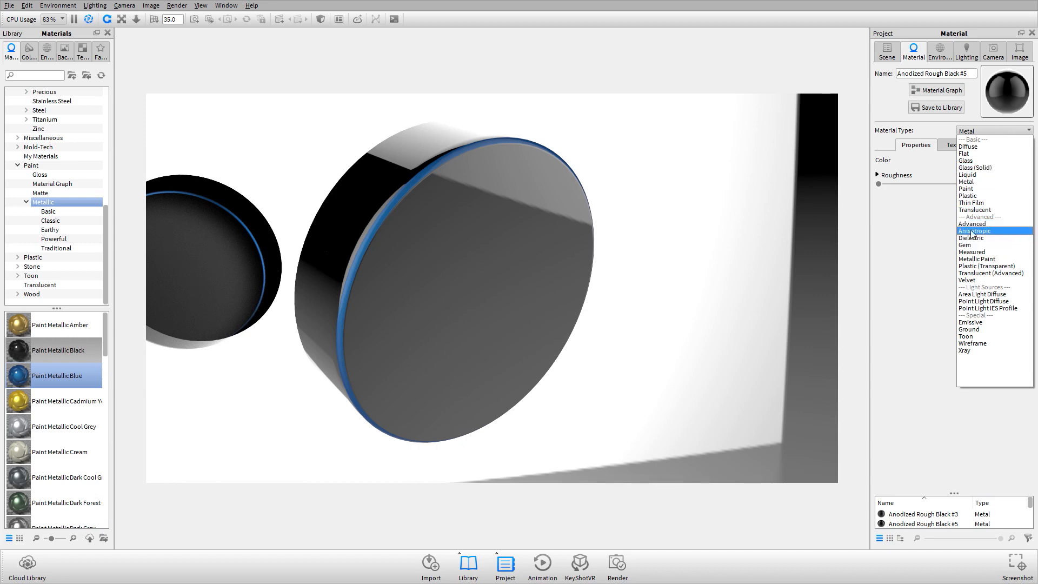
click(999, 234)
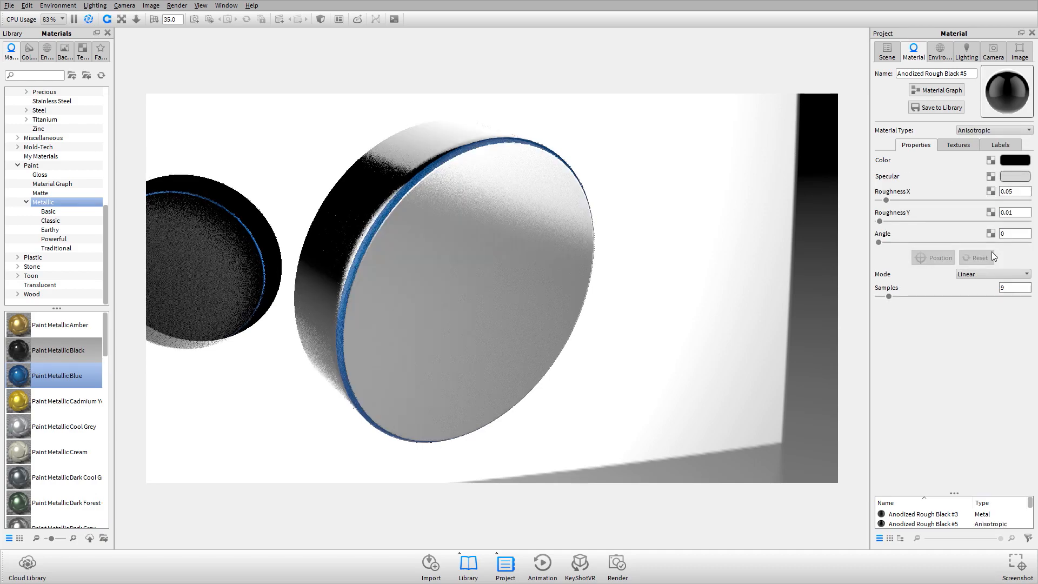
mouse_move(593, 343)
mouse_down()
mouse_move(620, 281)
mouse_move(475, 327)
mouse_move(579, 320)
mouse_move(579, 329)
mouse_up()
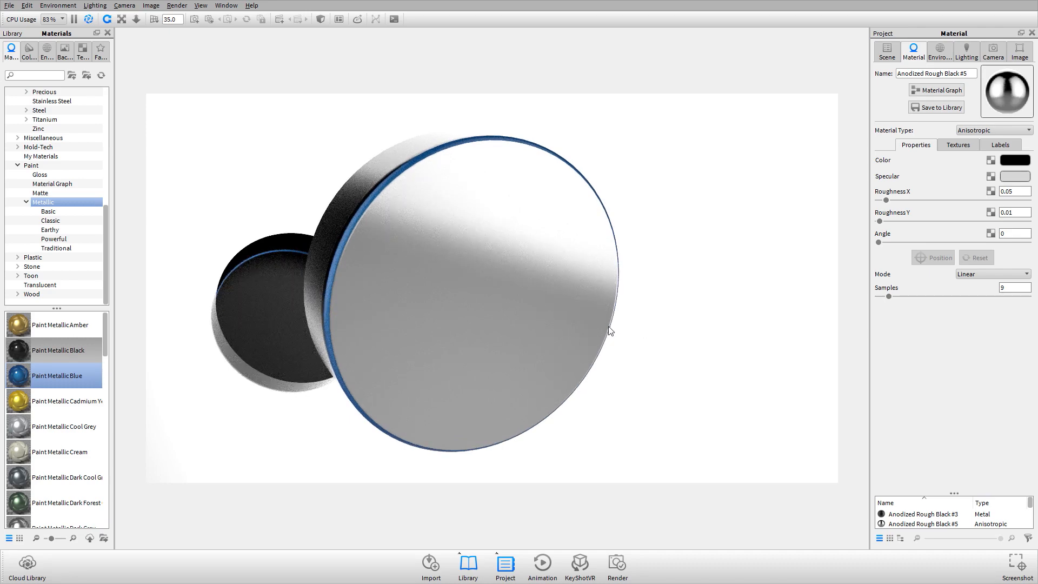
drag(633, 274, 471, 294)
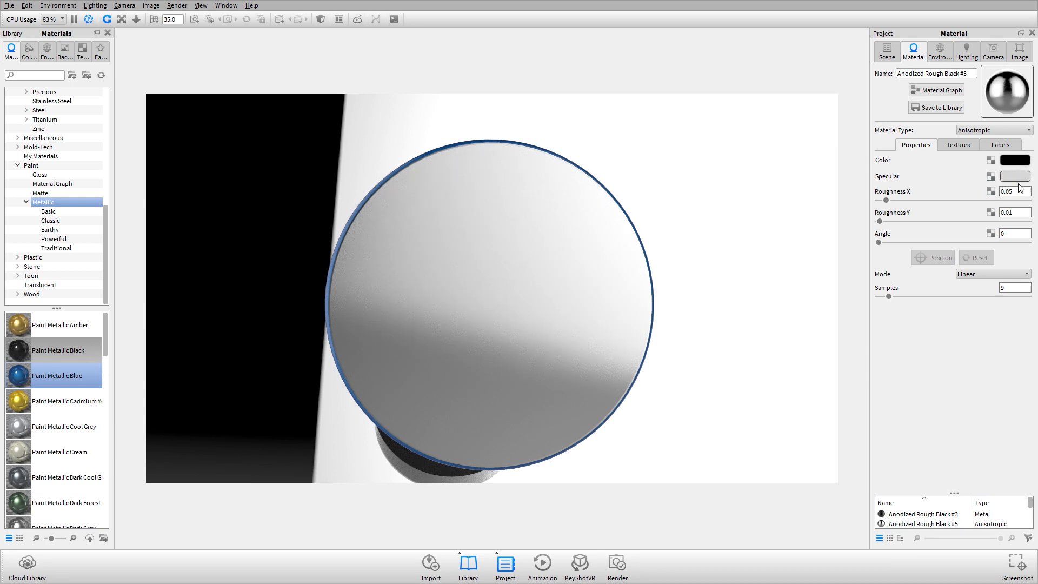
Step: Compare the disc's anisotropic reflections from several angles with the radial brushed-metal look in headpones-heads.jpg
key(alt+Tab)
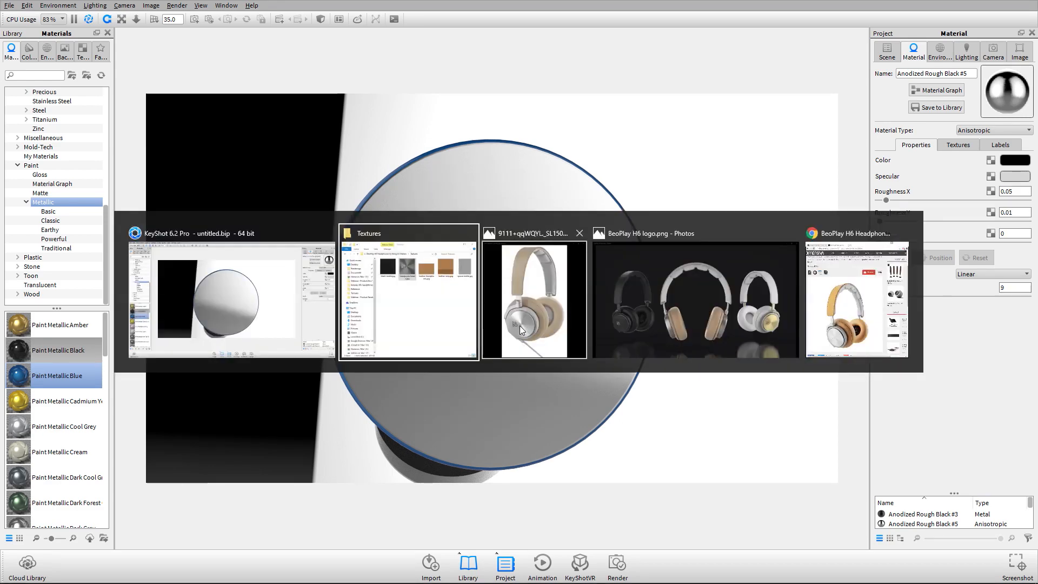
click(729, 116)
drag(666, 291, 492, 343)
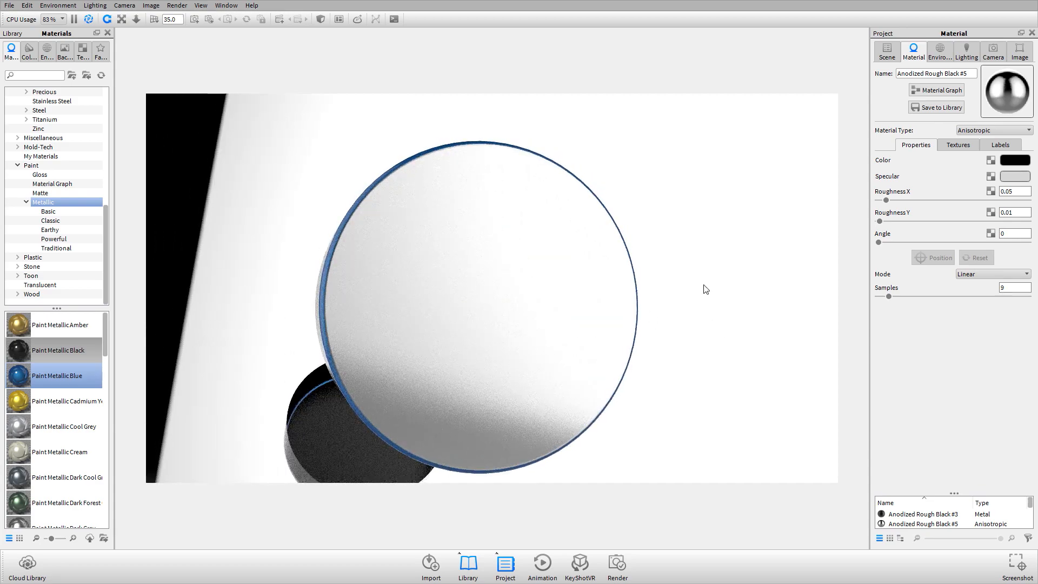
drag(517, 315, 487, 336)
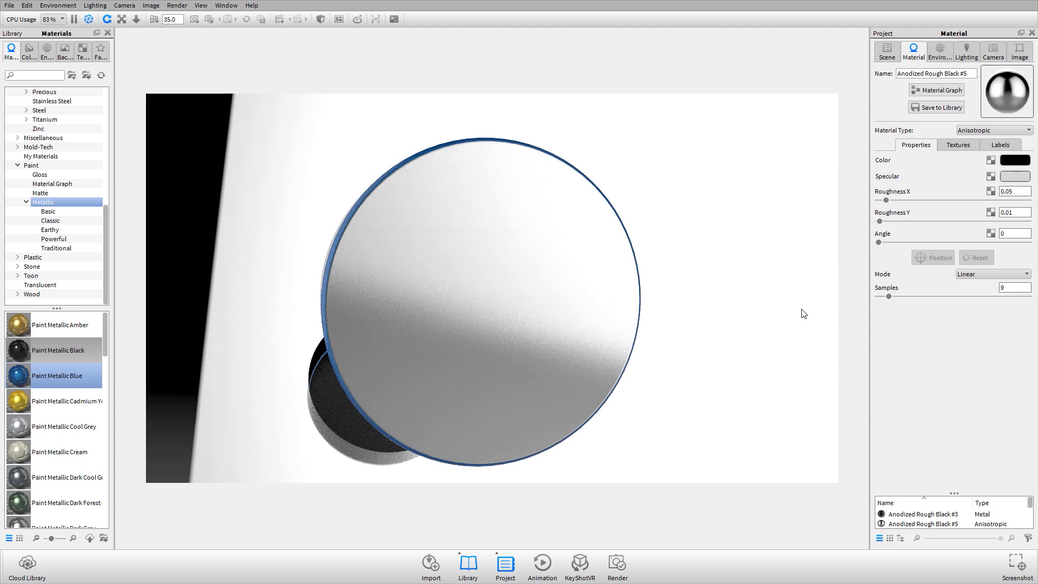
drag(498, 281, 498, 302)
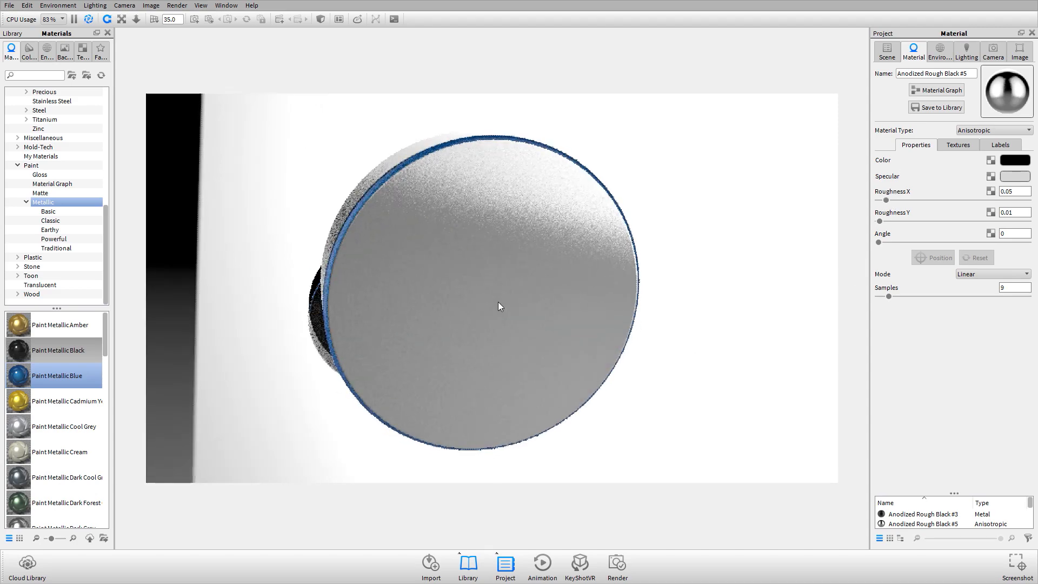
key(alt+Tab)
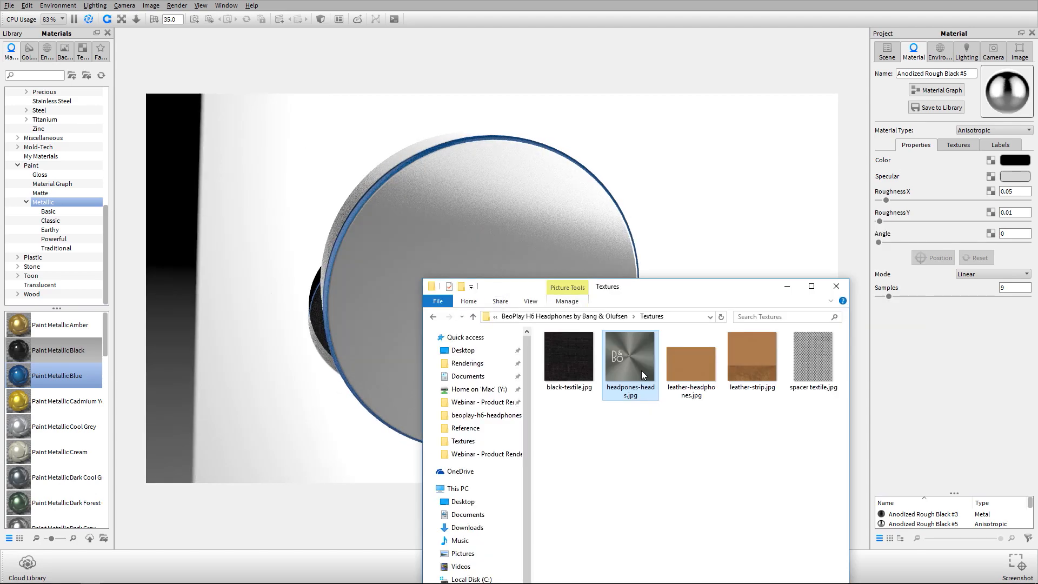
double_click(641, 371)
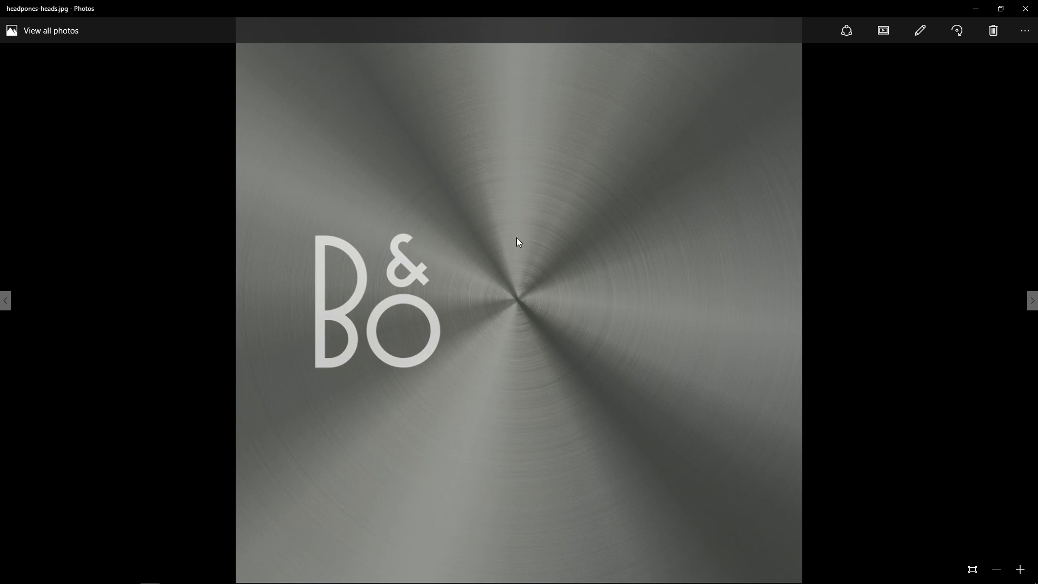
key(alt+Tab)
key(alt+Tab)
key(alt+Tab)
click(509, 325)
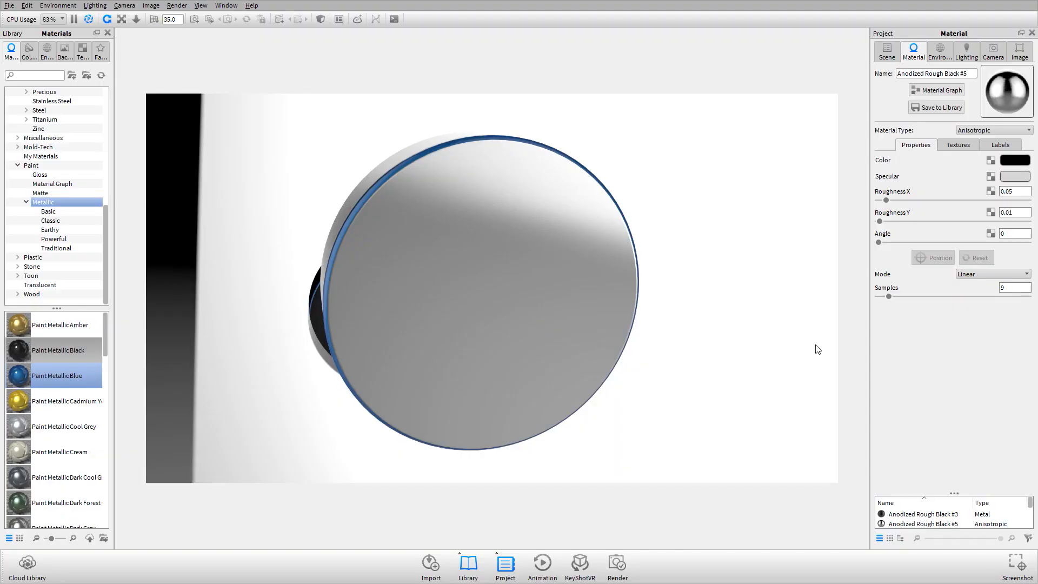
Step: Set the disc's anisotropic mode to Radial and start positioning the radial highlight
click(985, 274)
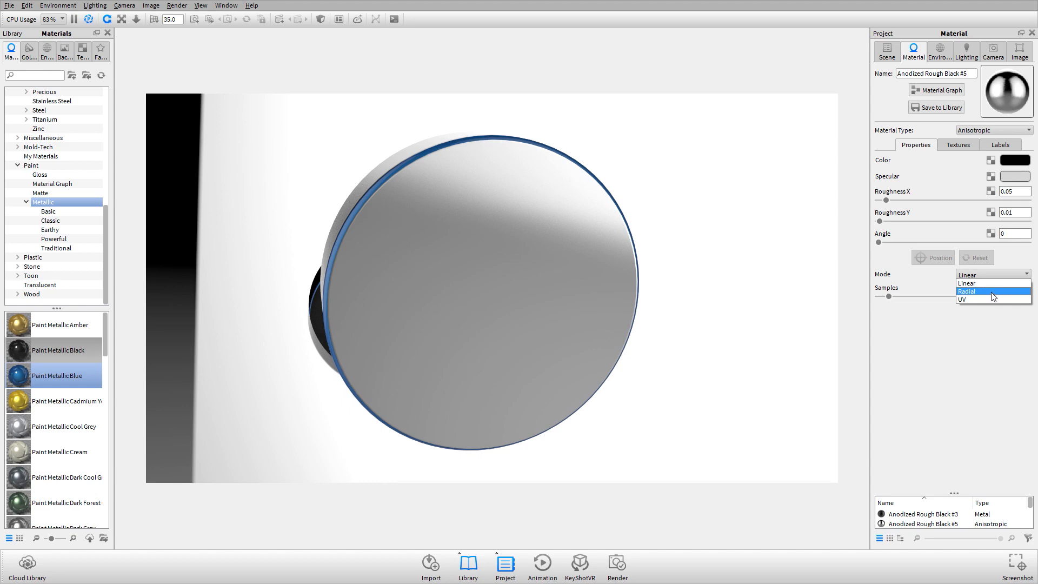
click(994, 292)
drag(695, 305, 697, 265)
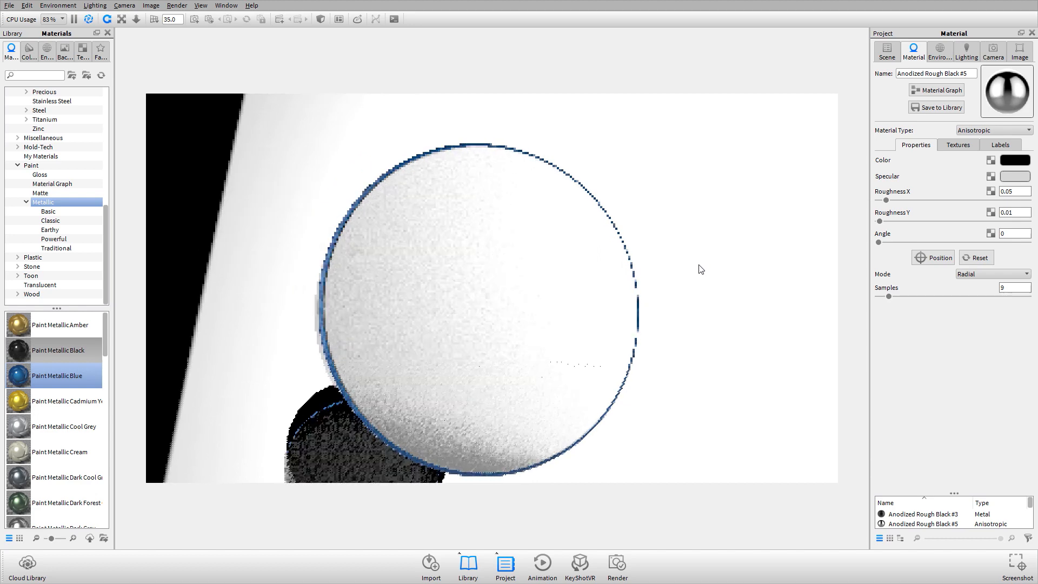
click(934, 258)
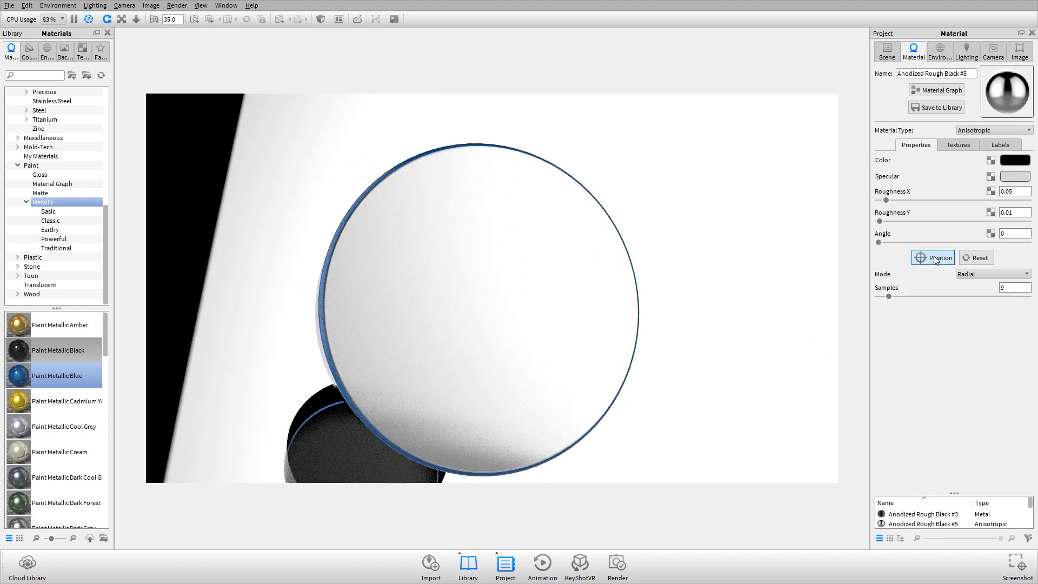
Step: Centre the radial anisotropic highlight on the middle of the headphone's circular cap and set Roughness Y to 0
click(493, 308)
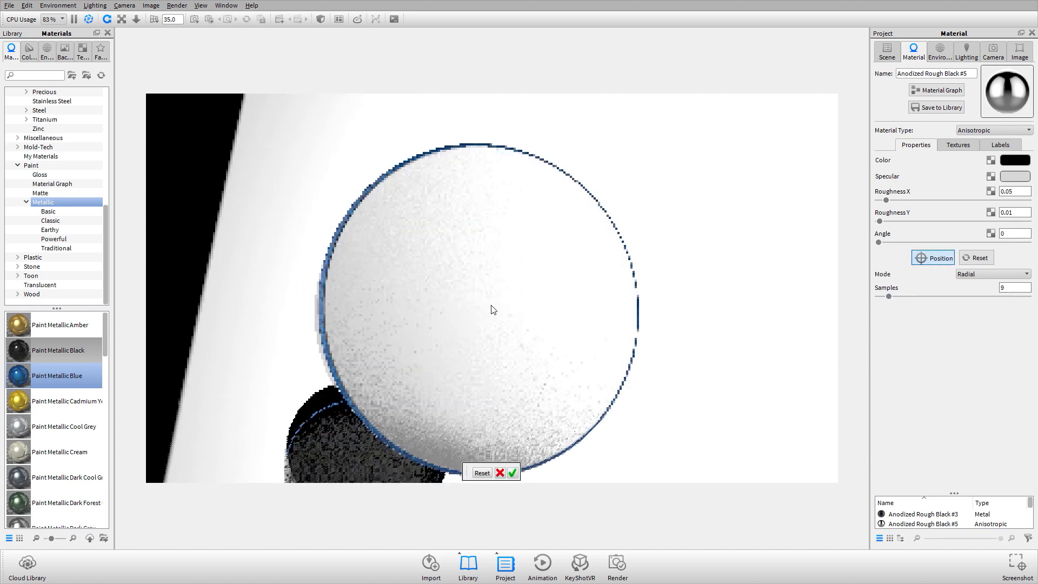
click(512, 473)
drag(627, 382, 505, 326)
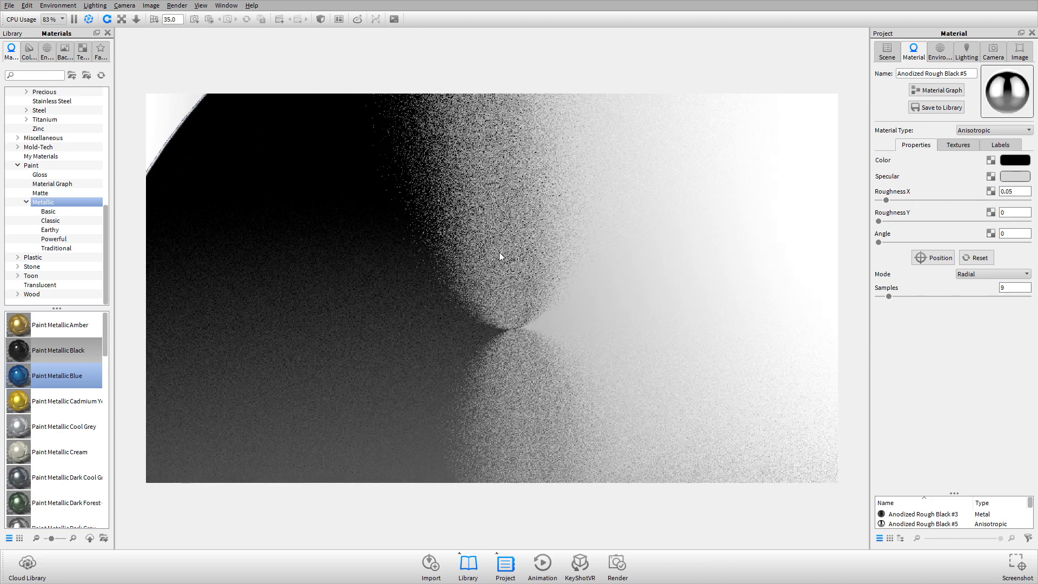
Step: Try Roughness X 0 and Roughness Y 0.127 on the cap's anisotropic material and inspect the radial highlights
drag(886, 200, 898, 221)
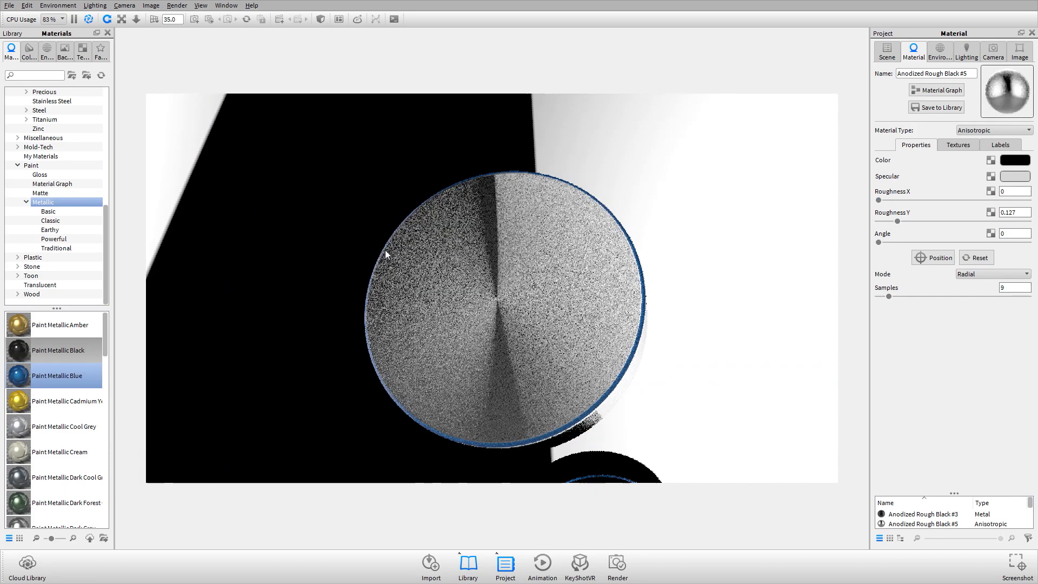
drag(385, 250, 499, 245)
scroll(489, 304, up, 4)
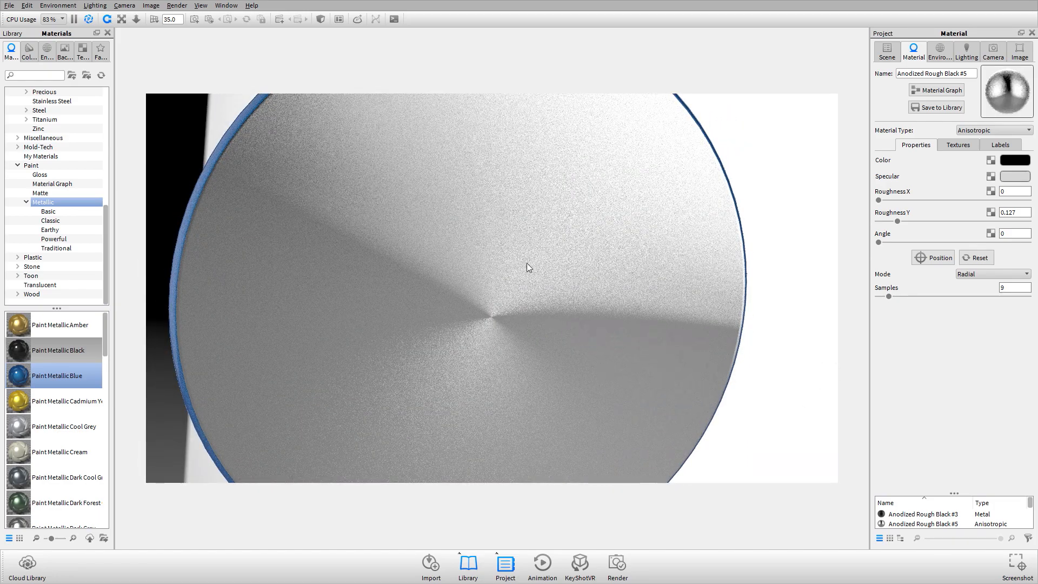
drag(543, 299, 426, 328)
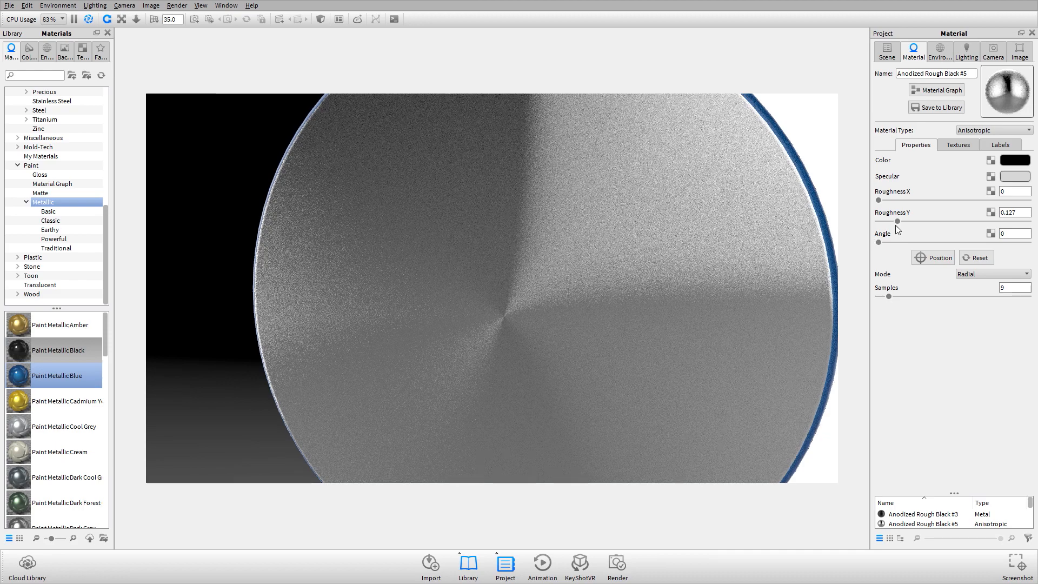
Step: Try the opposite roughness on the cap's material, with Roughness X 0.149 and Roughness Y 0
drag(898, 222, 900, 200)
click(885, 201)
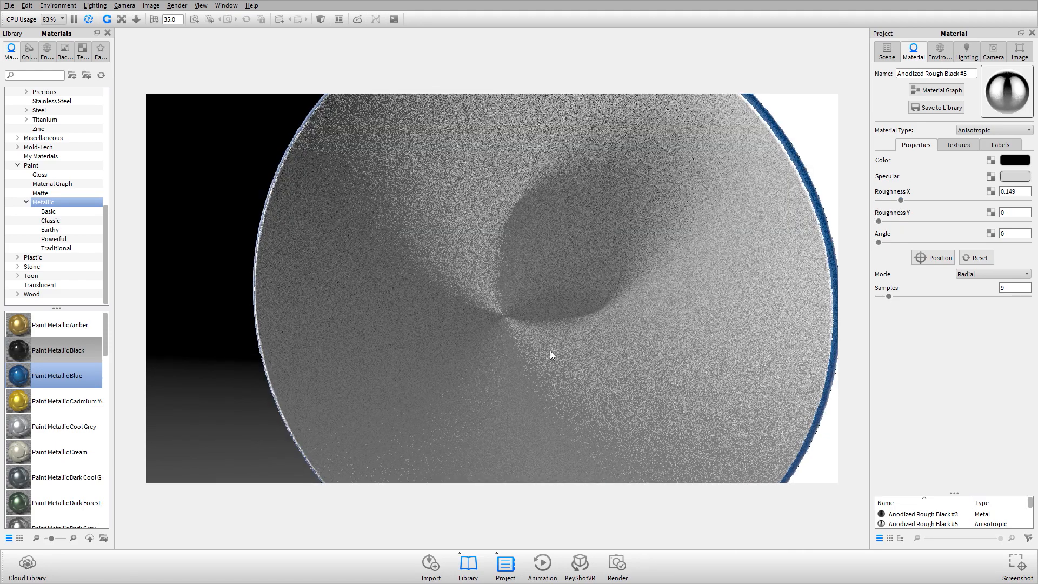
drag(469, 349, 558, 256)
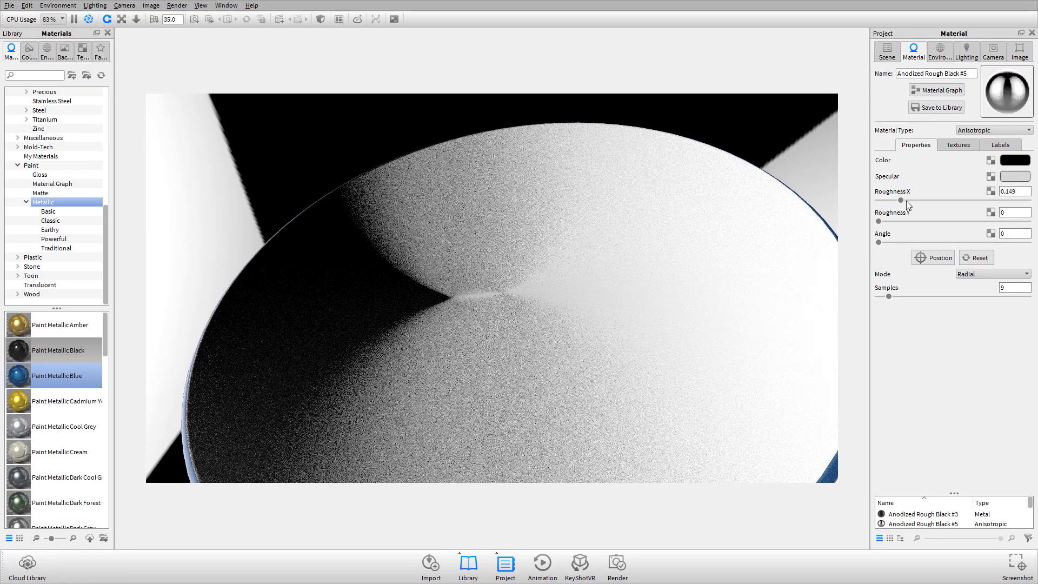
Step: Set the cap material's Roughness X to 0 and Roughness Y to 0.2
mouse_move(901, 200)
mouse_down()
mouse_move(878, 200)
mouse_move(911, 221)
mouse_move(897, 222)
mouse_up()
drag(683, 352, 573, 351)
click(1030, 216)
key(BackSpace)
key(BackSpace)
key(BackSpace)
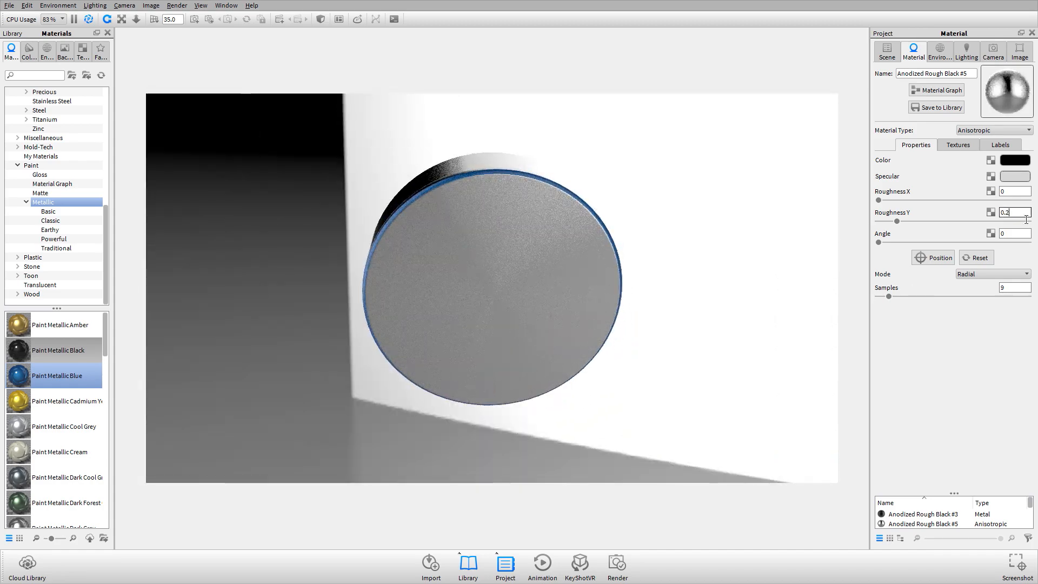
text(2)
key(Return)
mouse_move(723, 342)
mouse_down()
mouse_move(605, 283)
mouse_move(527, 306)
mouse_move(492, 264)
mouse_move(546, 362)
mouse_move(552, 282)
mouse_up()
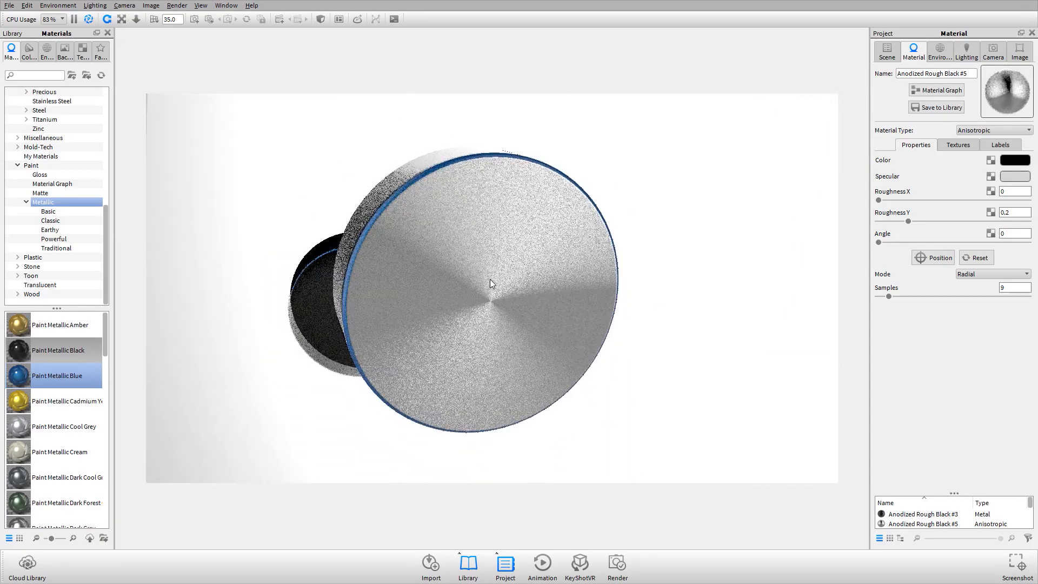
Step: Rename the cap's anisotropic material to Radial Metal
triple_click(954, 72)
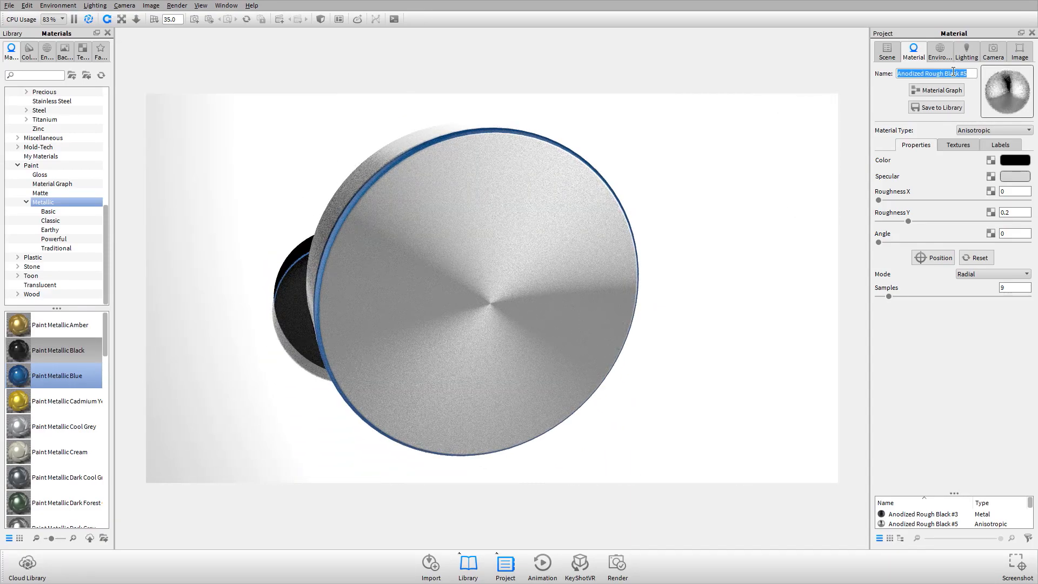
text(Radial Metal)
key(Tab)
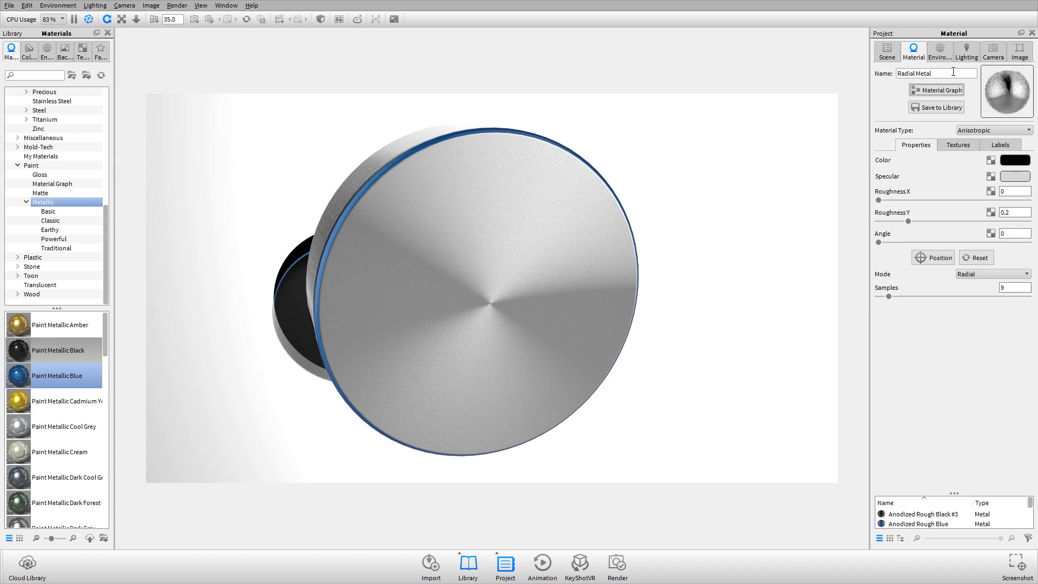
Step: Apply the basic Chrome Polished library material to the blue ring around the edge of the cap
drag(708, 325, 435, 231)
drag(438, 269, 423, 186)
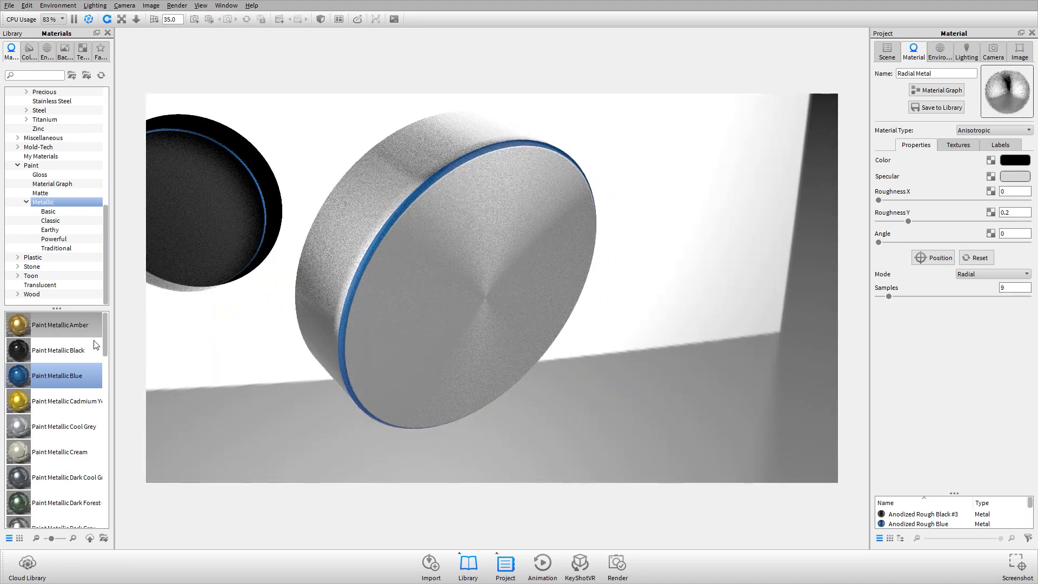
scroll(23, 148, up, 9)
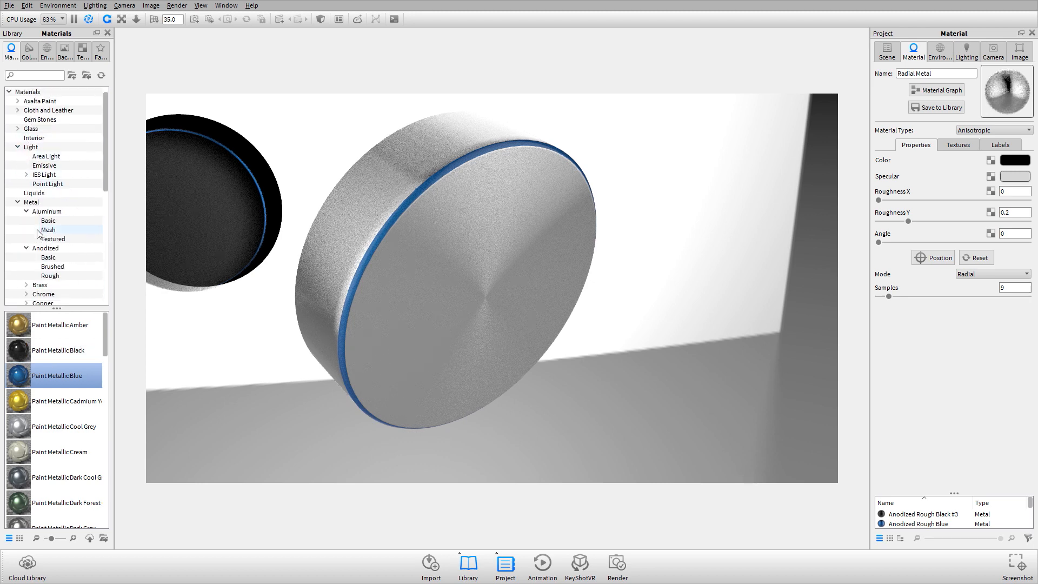
click(48, 257)
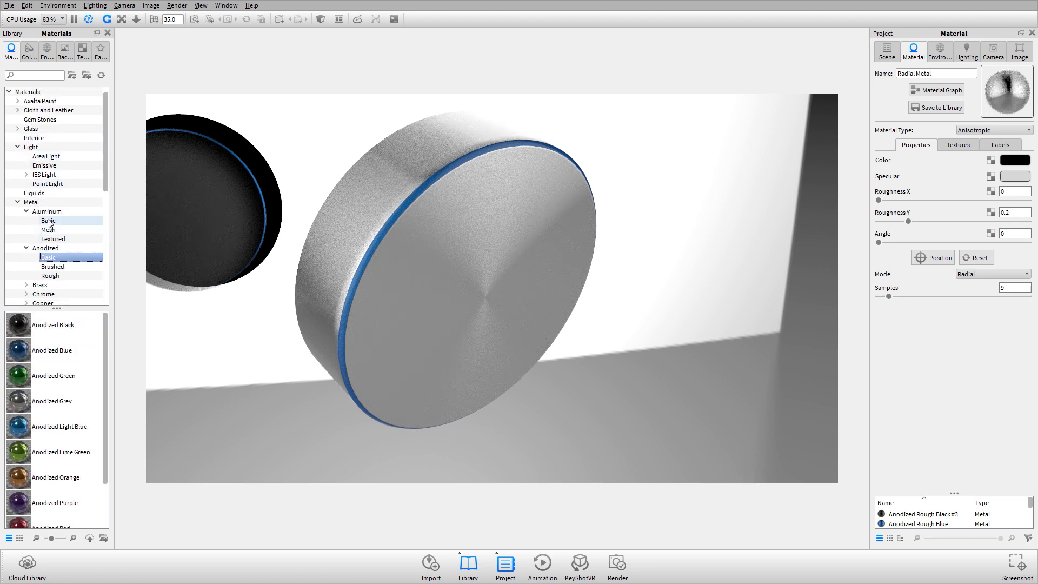
double_click(43, 294)
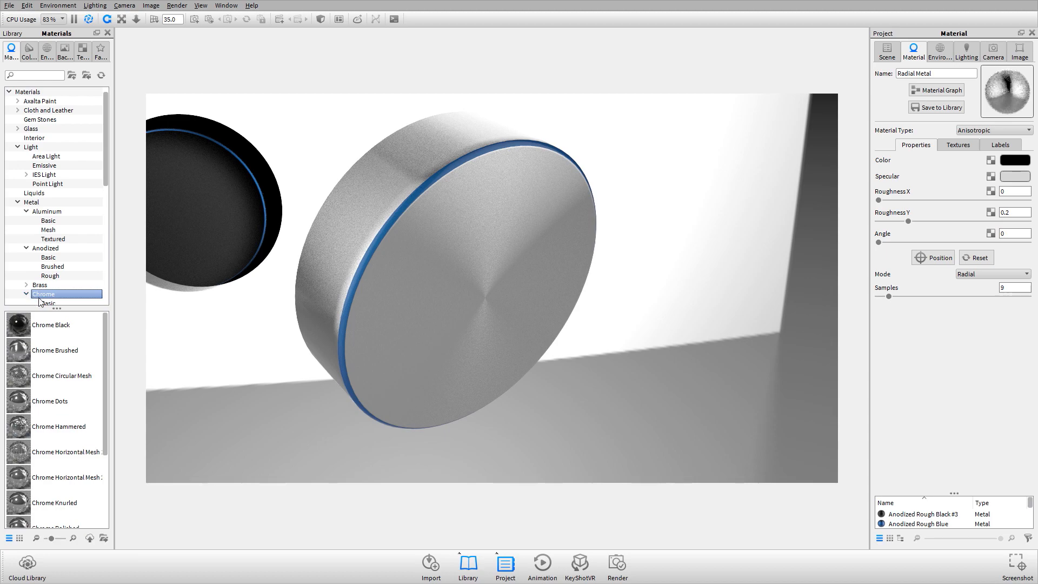
click(46, 303)
drag(22, 350, 484, 150)
Step: Examine the chrome ring and the radial metal cap close up and from several angles
drag(444, 285, 440, 312)
scroll(436, 191, up, 4)
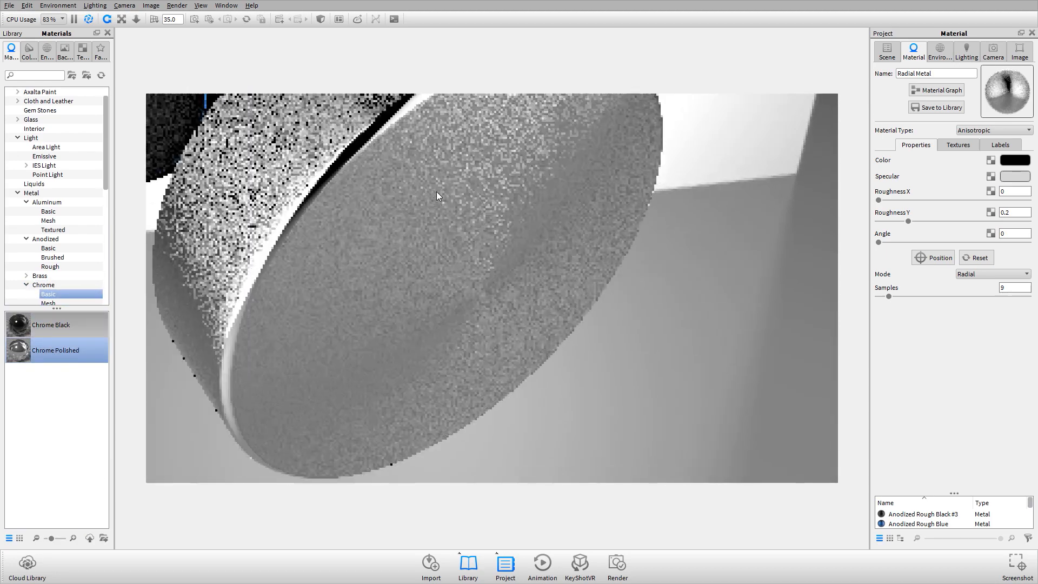
drag(436, 192, 485, 191)
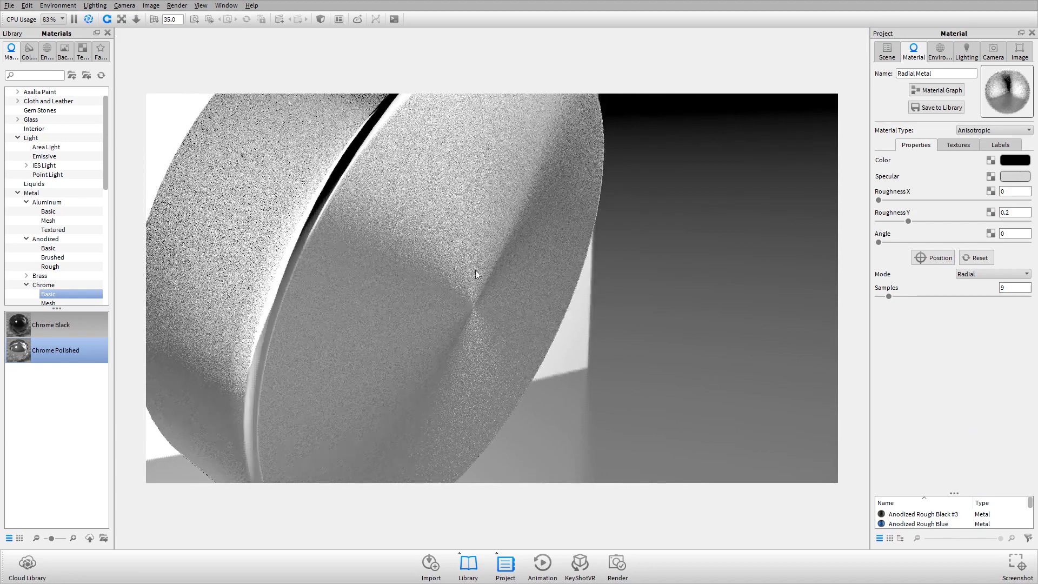
scroll(448, 242, down, 4)
drag(448, 242, 494, 204)
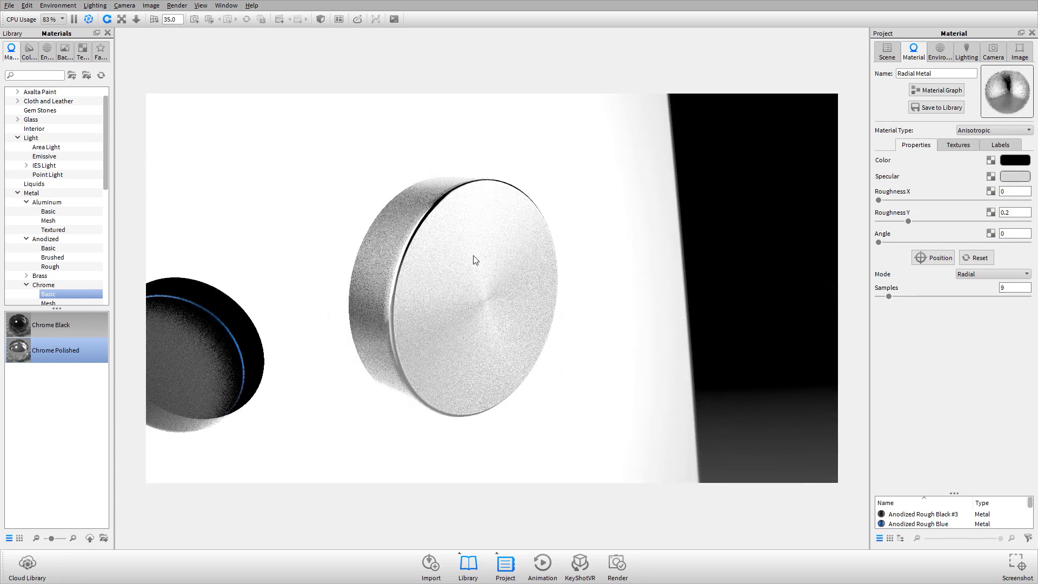
drag(475, 260, 432, 255)
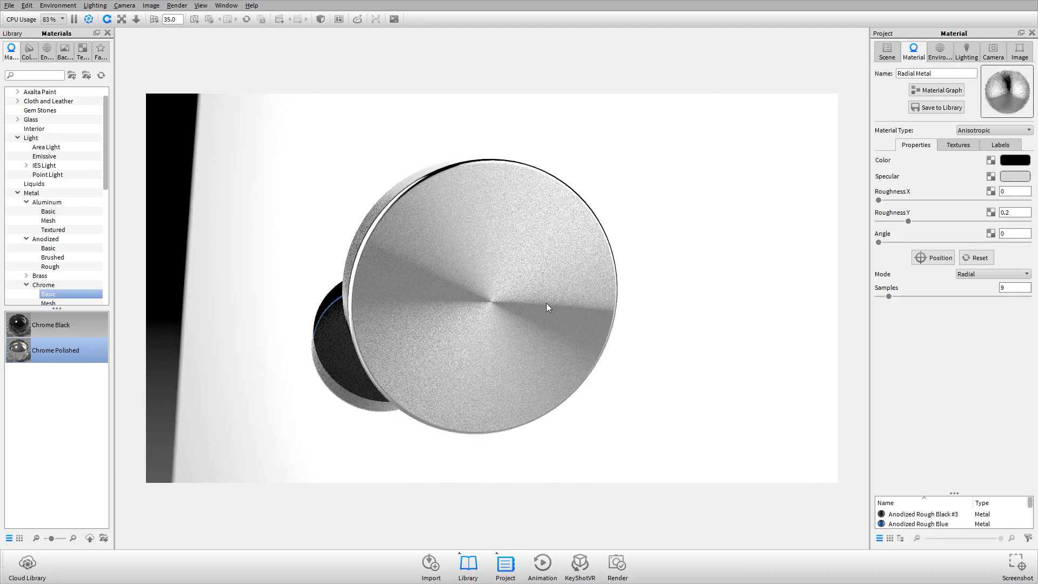
drag(576, 324, 543, 331)
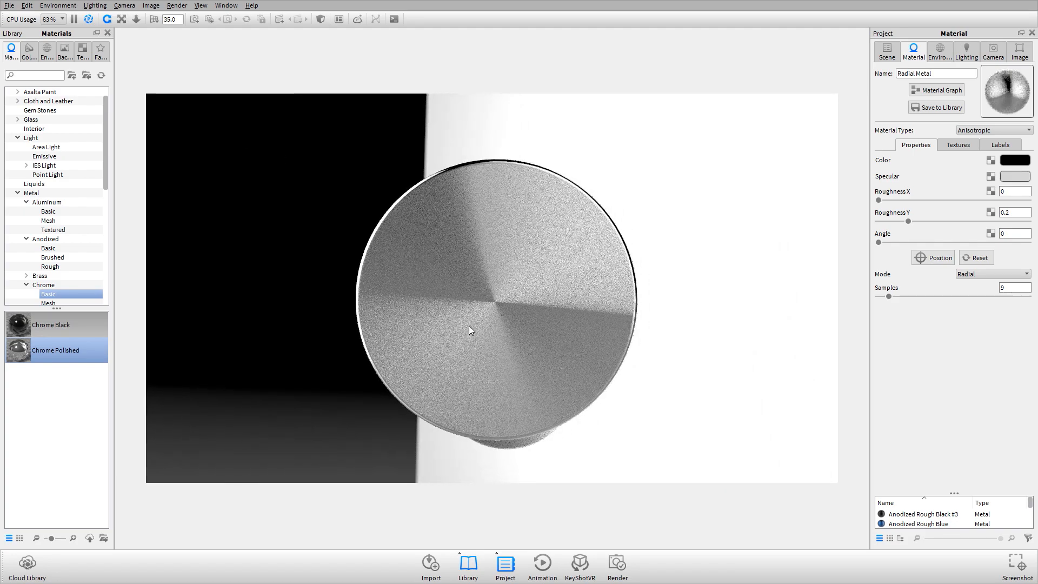
drag(469, 326, 508, 285)
drag(543, 357, 507, 367)
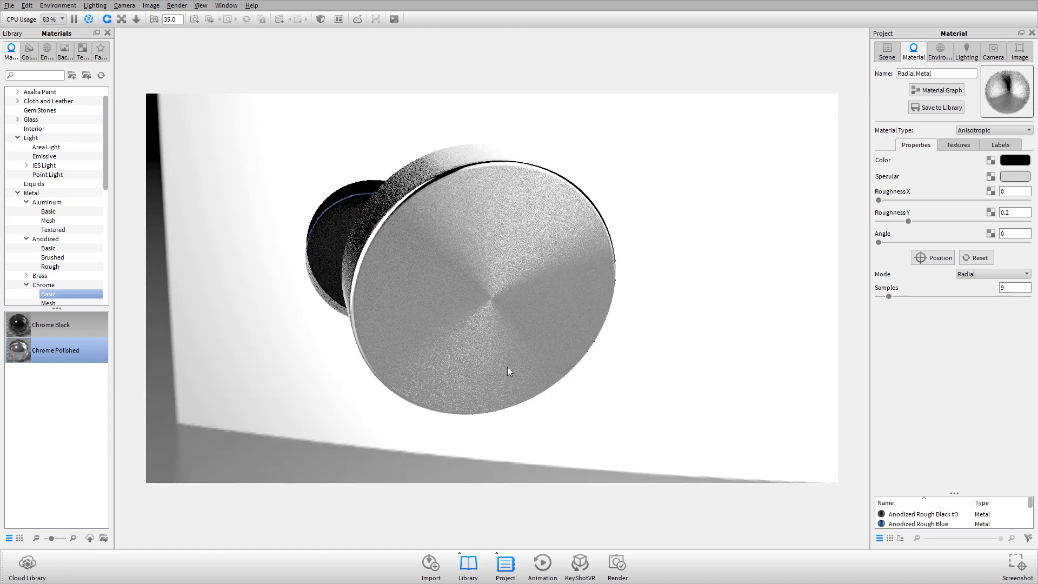
drag(608, 273, 507, 300)
Step: Switch to File Explorer and view the headpones-heads.jpg texture as a reference for the cap's logo
key(alt+Tab)
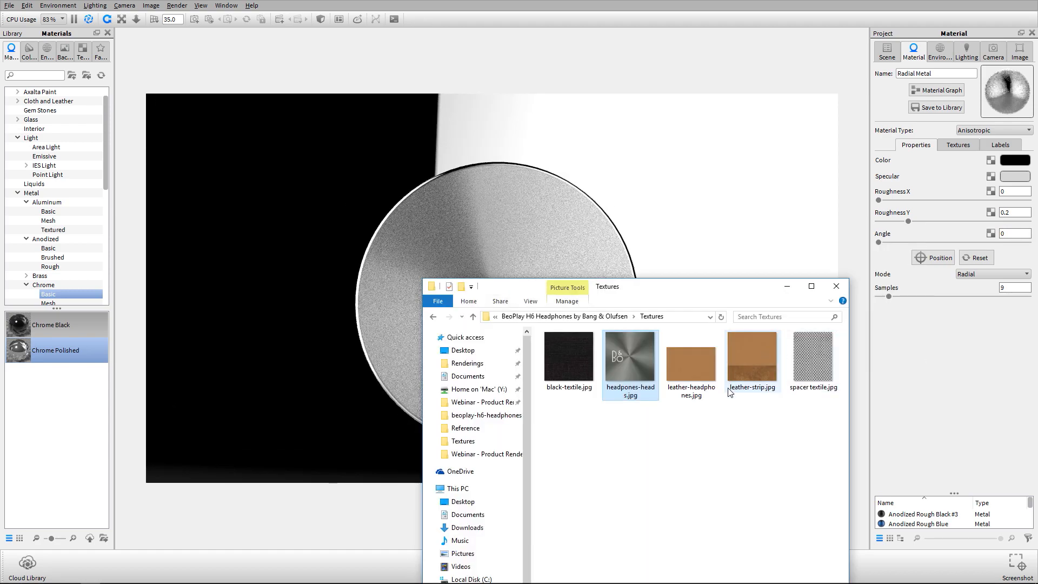
double_click(629, 366)
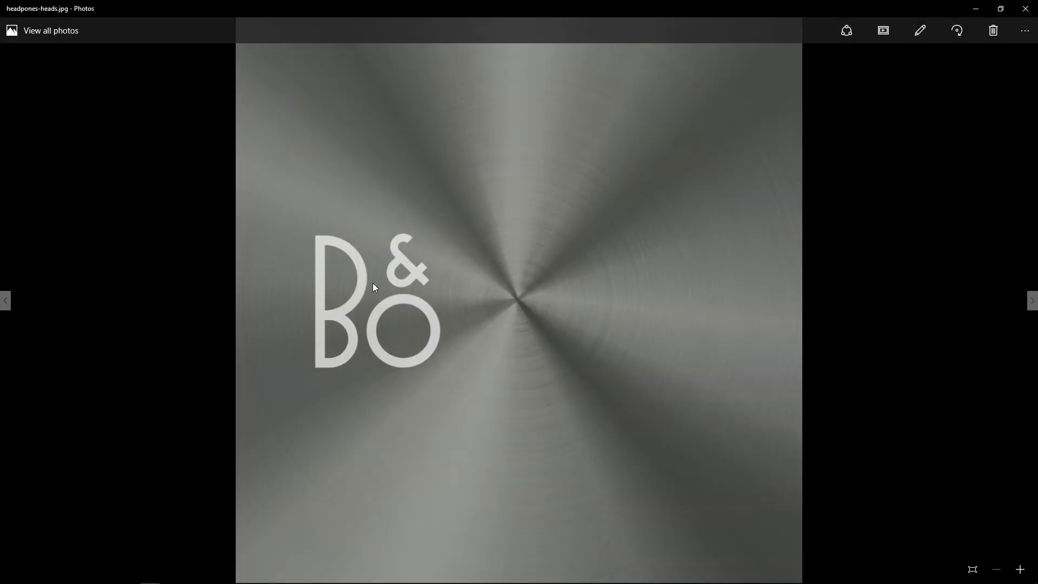
click(1026, 8)
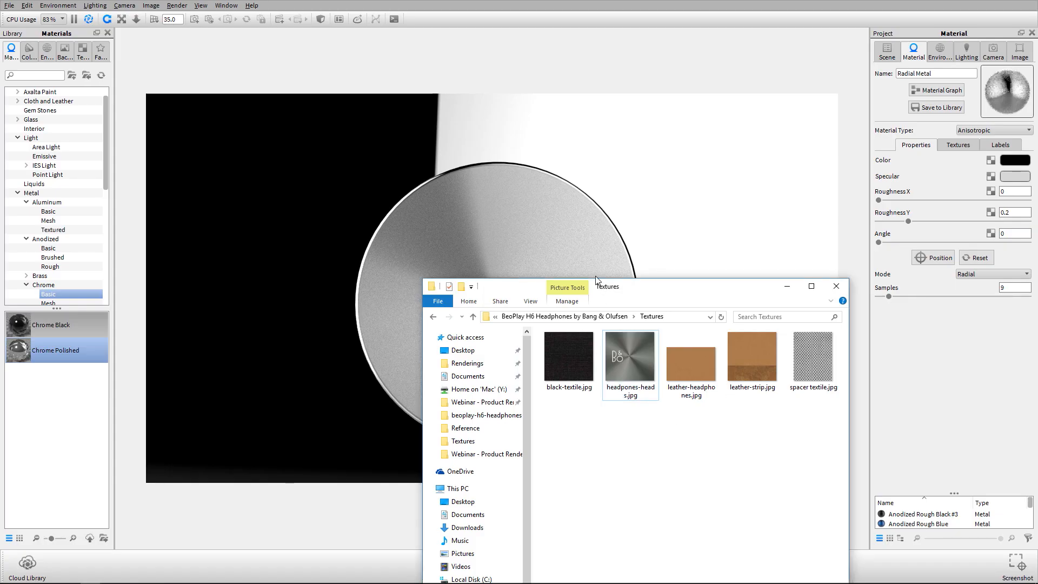
Step: Go up to the Webinar - Product Rendering Workflow folder and preview Logo Color.png
key(alt+Up)
key(alt+Up)
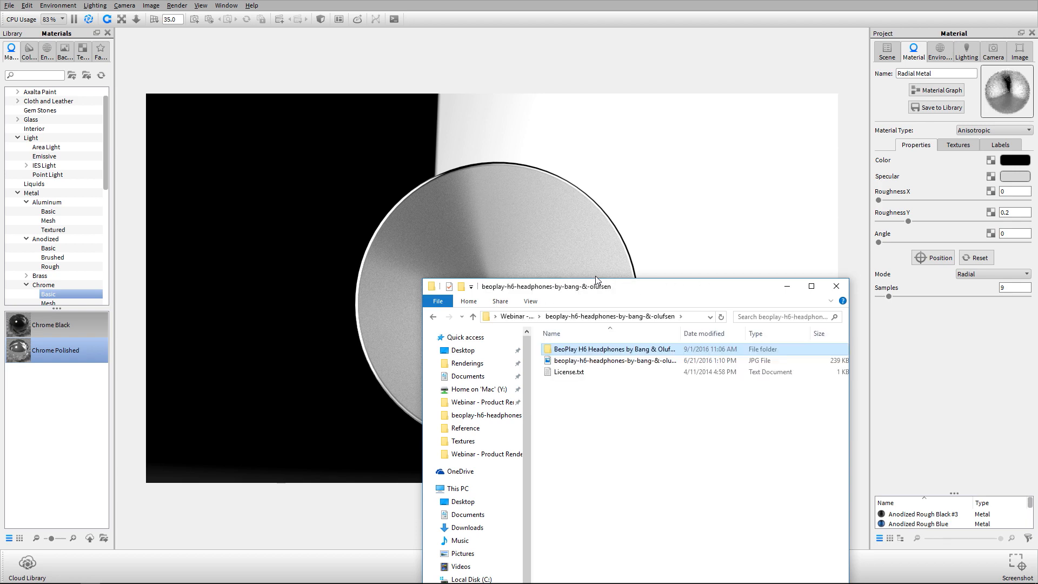
key(alt+Up)
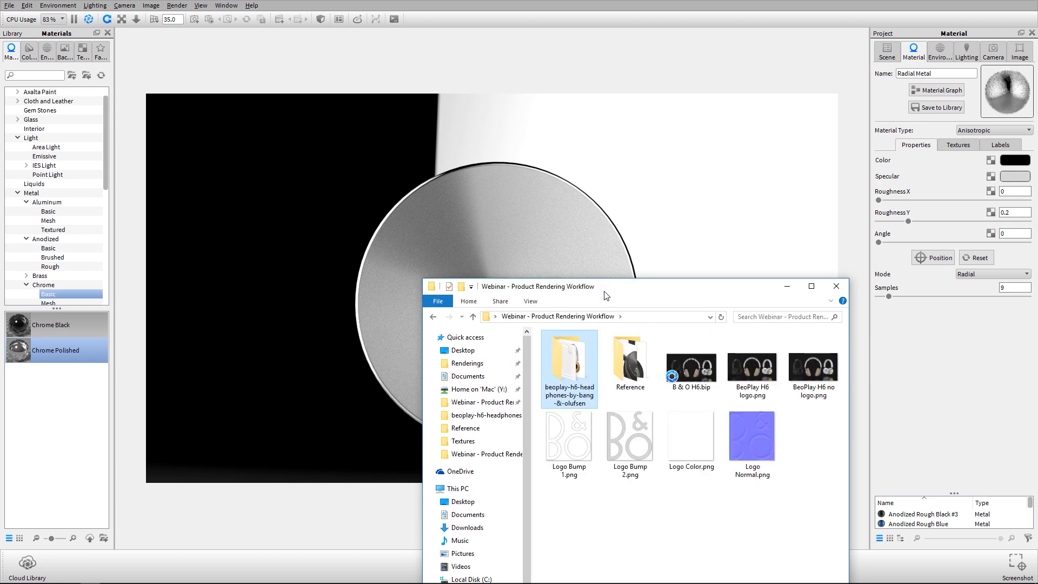
drag(605, 294, 680, 144)
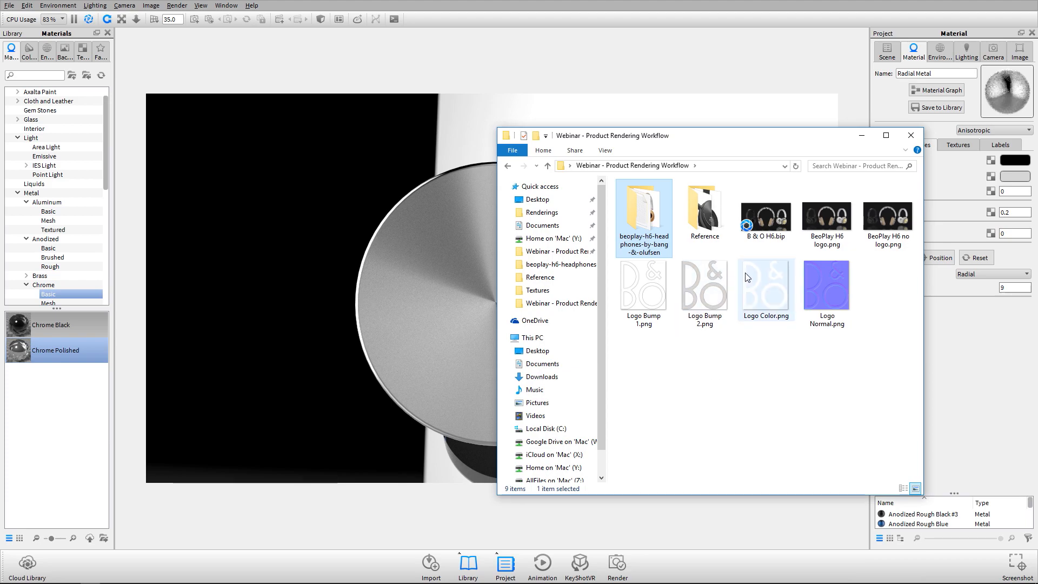
double_click(765, 287)
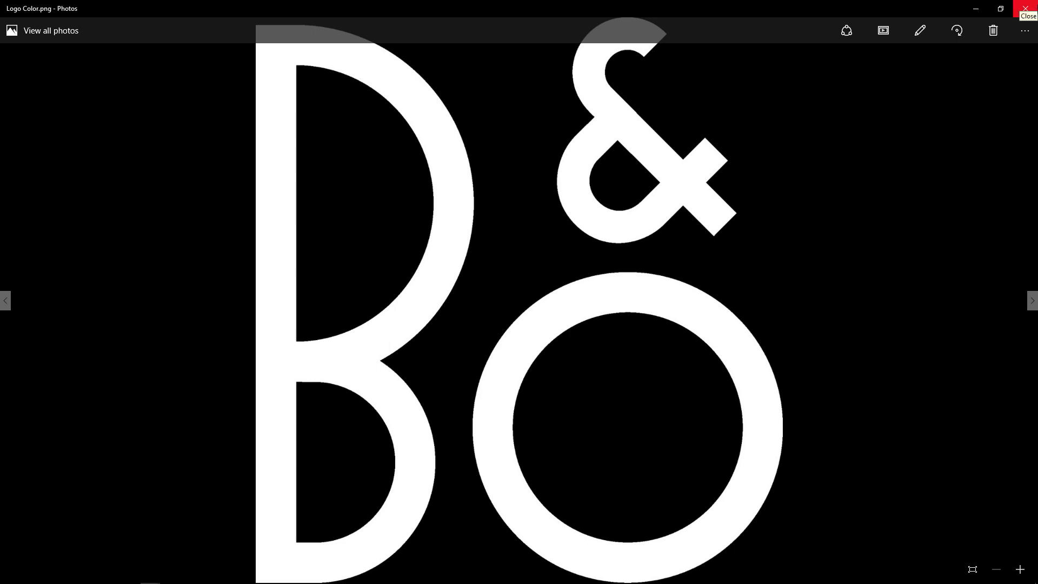
click(1025, 8)
Step: Add Logo Color.png to the cap's Radial Metal material as a label and accept its placement
drag(730, 134, 862, 272)
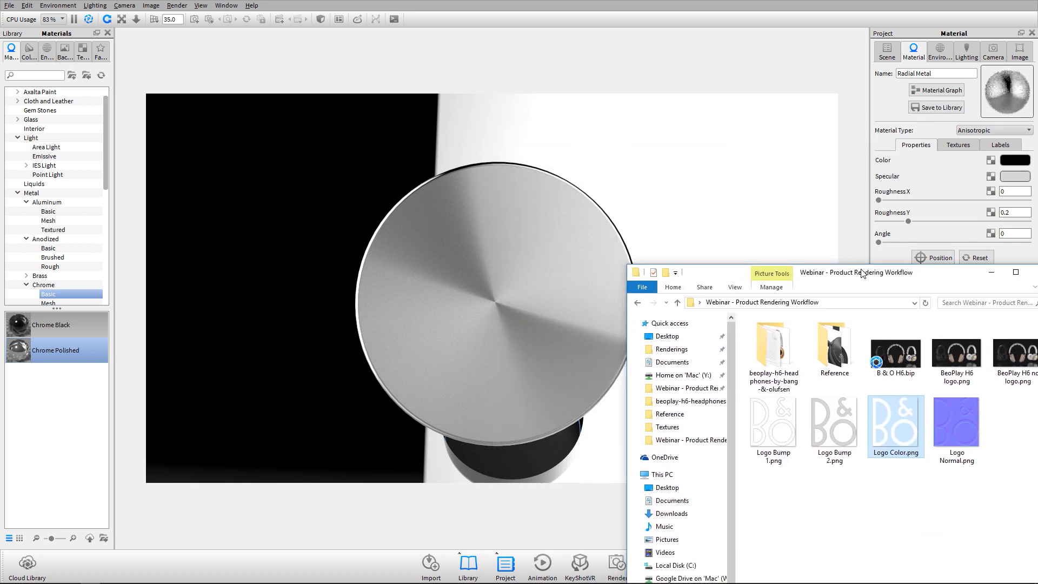
drag(914, 417, 467, 304)
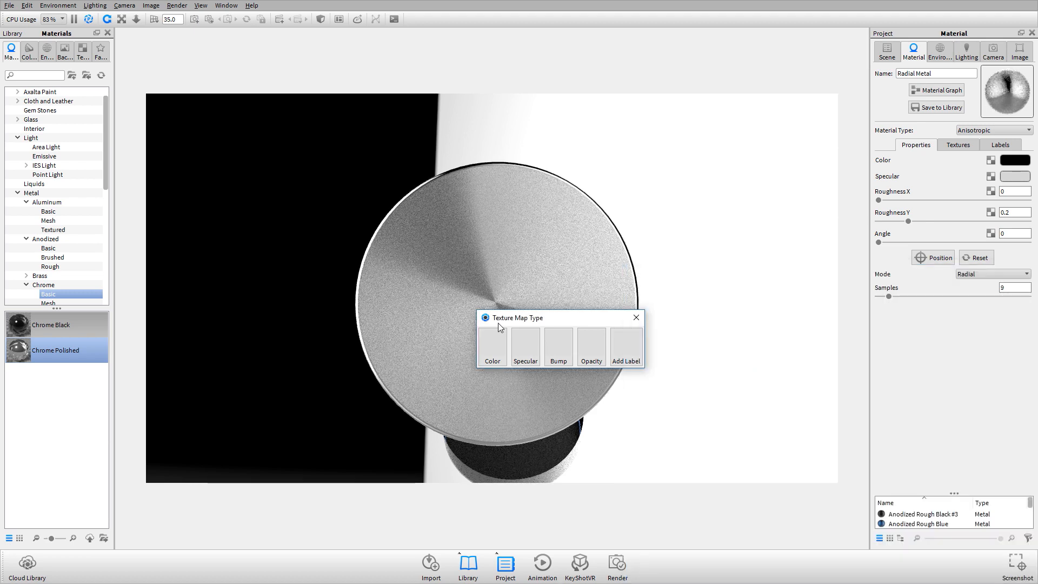
click(624, 348)
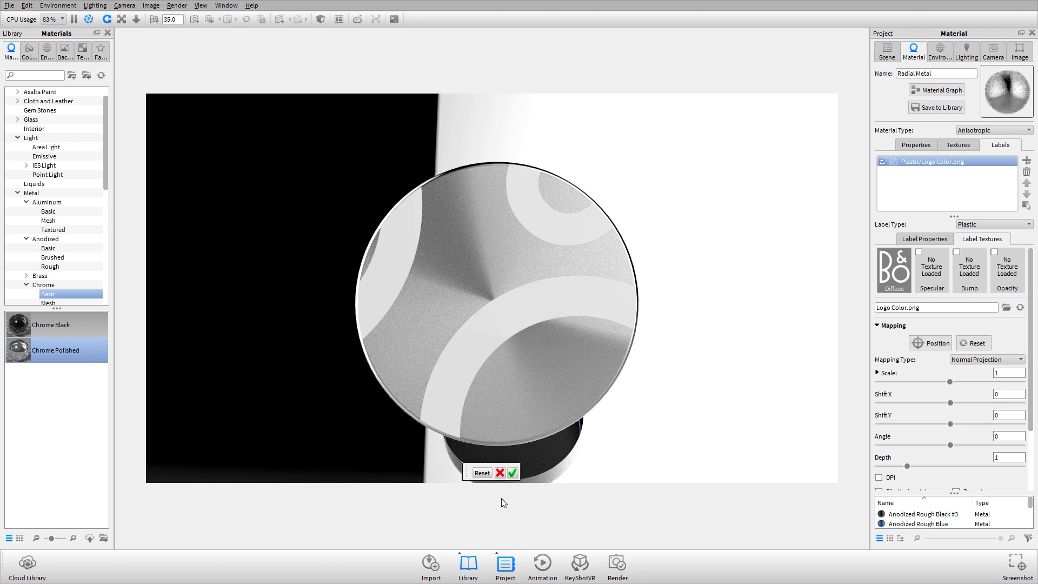
click(514, 474)
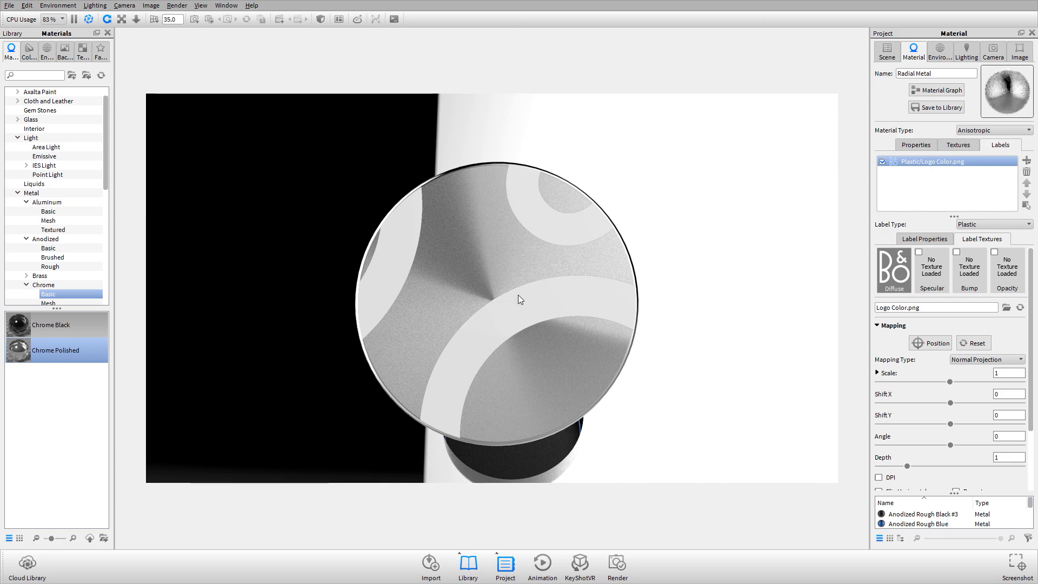
Step: Scale the logo label down to 0.384, checking how it projects onto the cap's face and side
drag(462, 342, 771, 392)
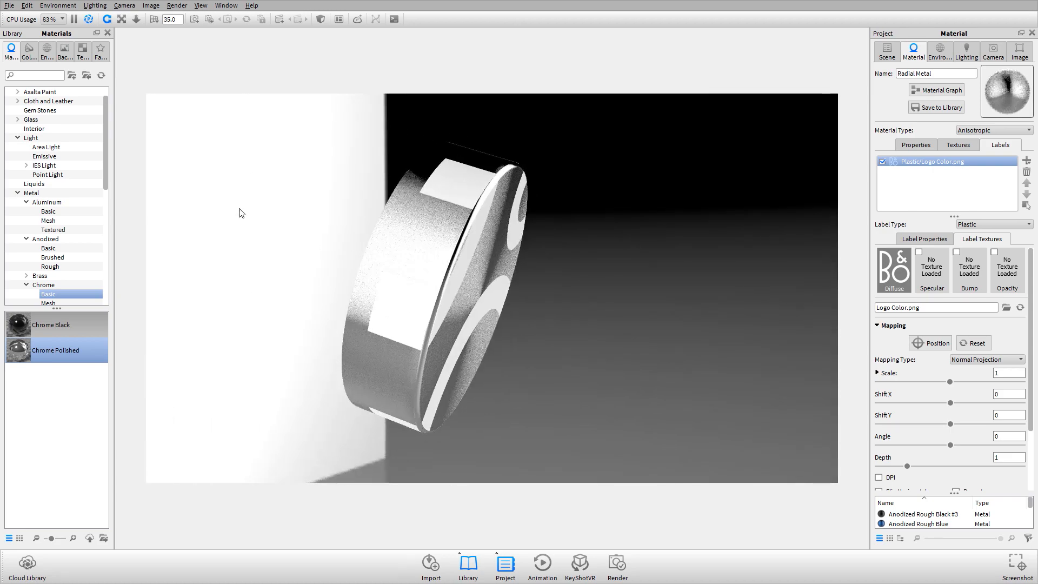
drag(572, 352, 331, 325)
drag(443, 289, 473, 226)
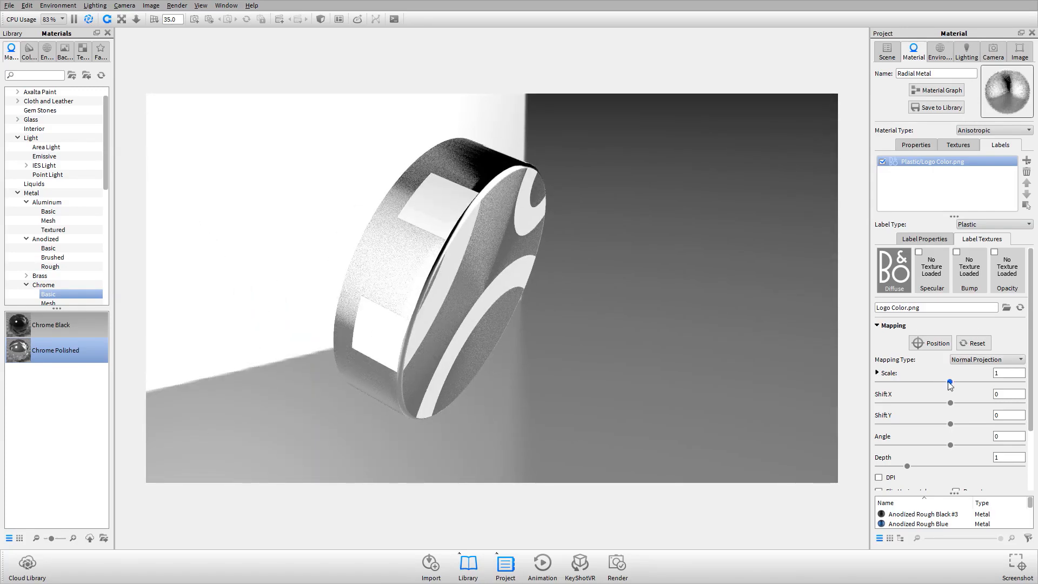
drag(950, 382, 907, 382)
drag(564, 352, 436, 272)
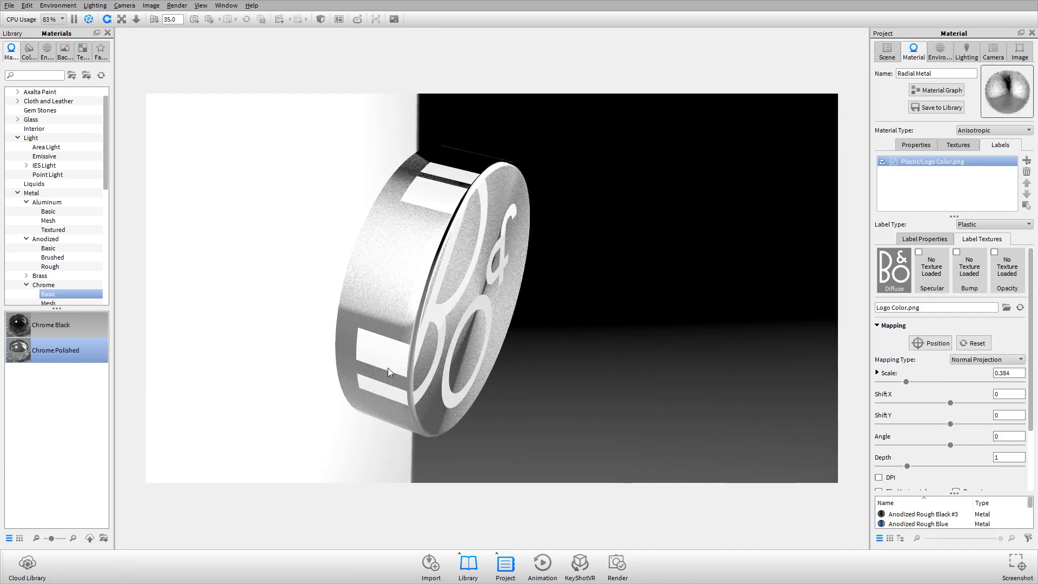
click(887, 52)
click(881, 101)
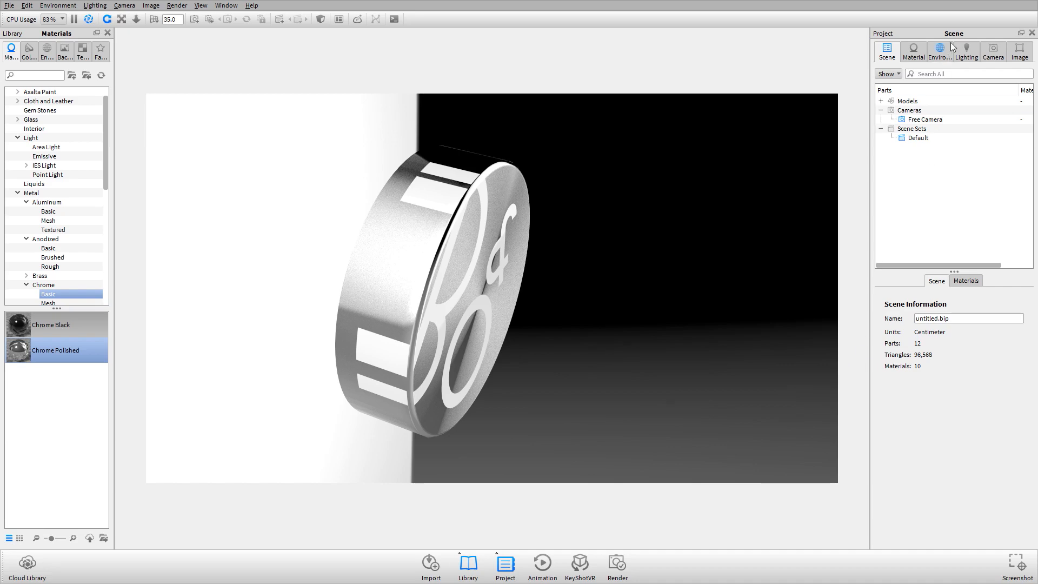
double_click(485, 274)
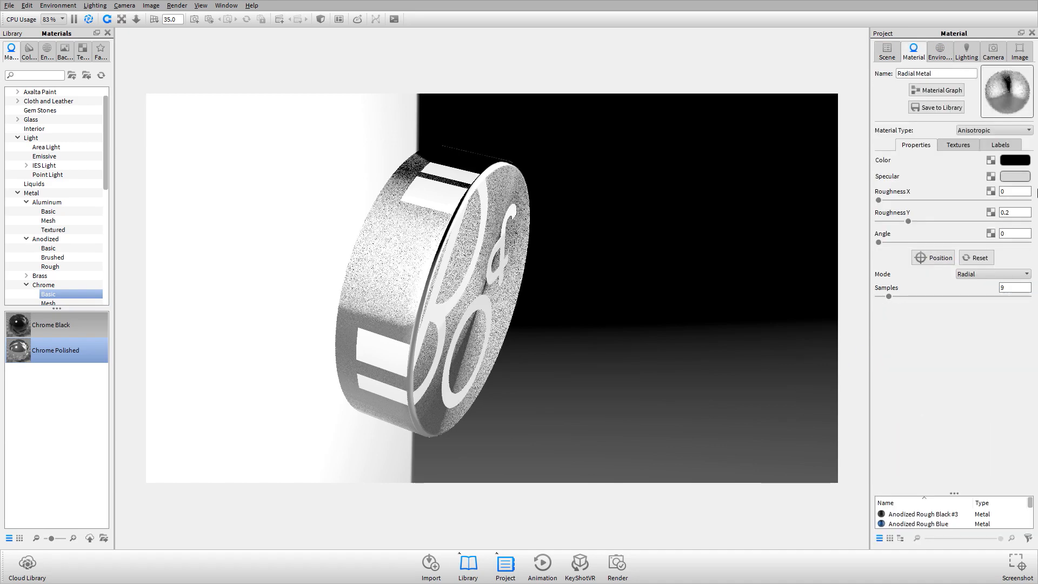
click(1000, 145)
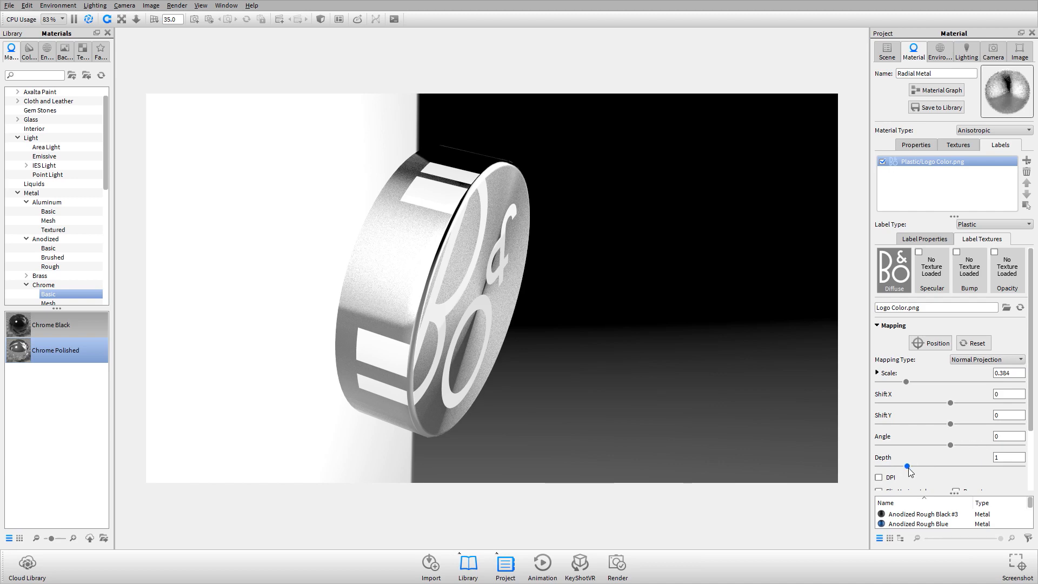
Step: Reduce the logo label's projection depth to 0.565 to limit how far it spreads over the cap's side
drag(908, 467, 911, 466)
drag(937, 471, 890, 470)
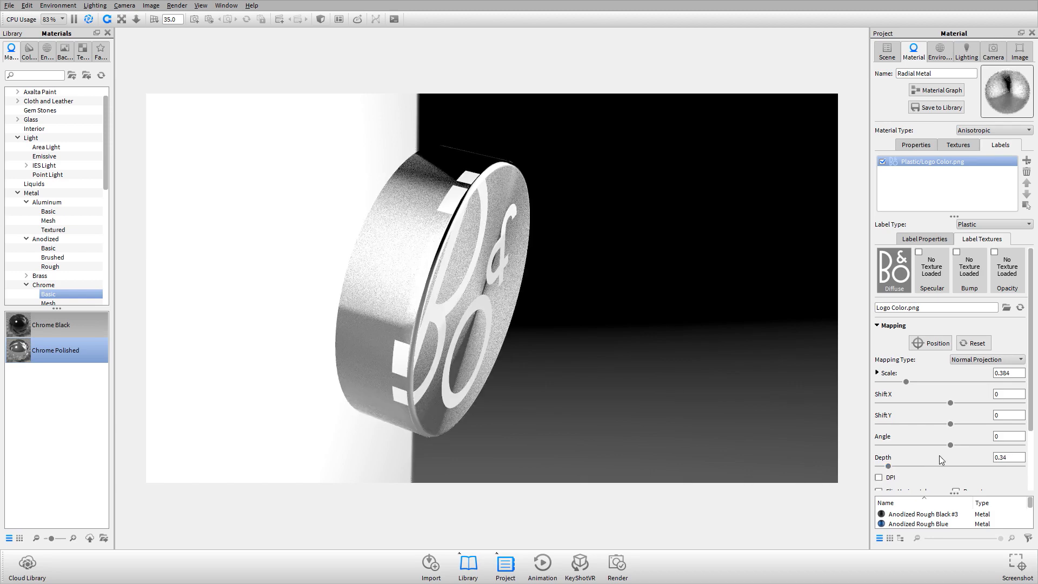
drag(546, 366, 489, 385)
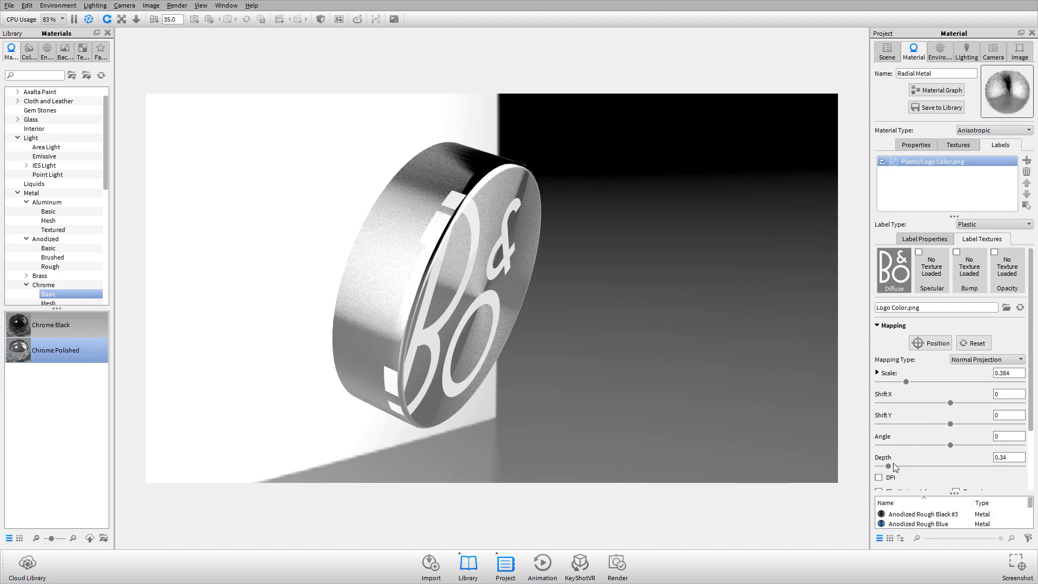
mouse_move(890, 472)
mouse_down()
mouse_move(880, 471)
mouse_move(928, 470)
mouse_move(895, 466)
mouse_up()
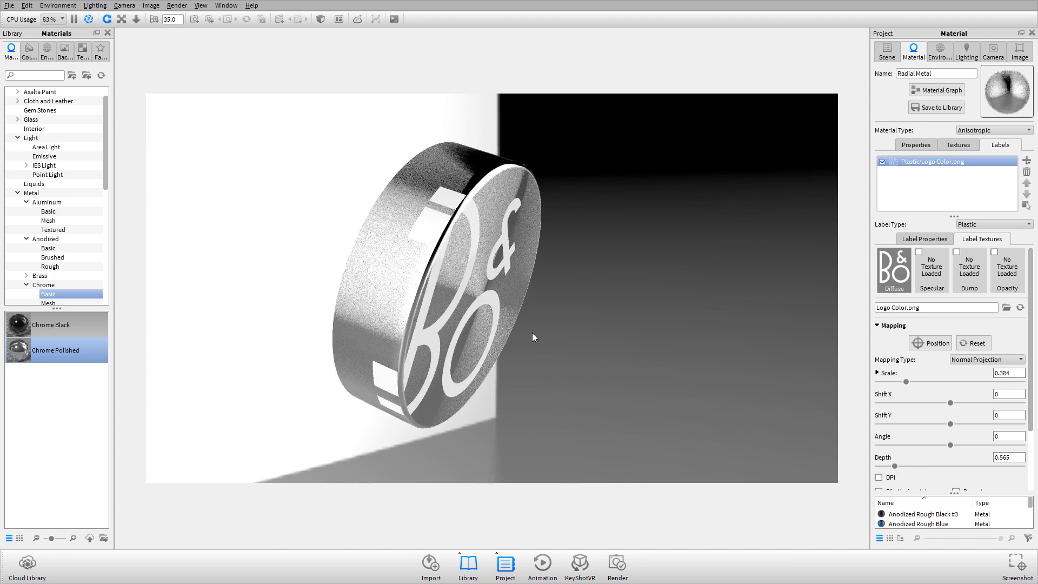
Step: Size the logo label by DPI and set the DPI to 2000 so the whole logo fits on the cap's face
drag(532, 333, 445, 354)
drag(755, 463, 492, 322)
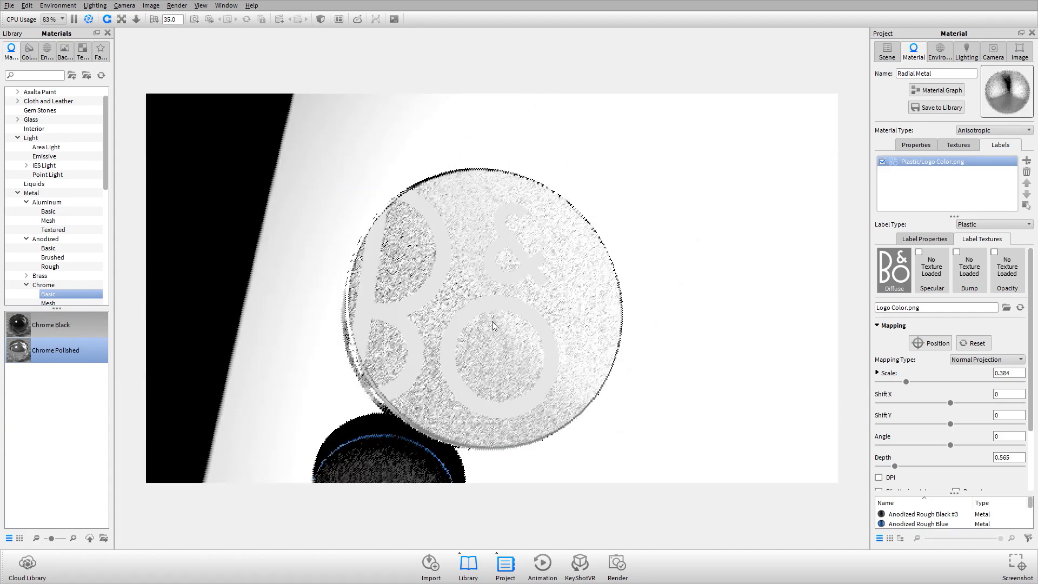
drag(736, 352, 641, 372)
scroll(449, 248, up, 1)
scroll(448, 248, up, 1)
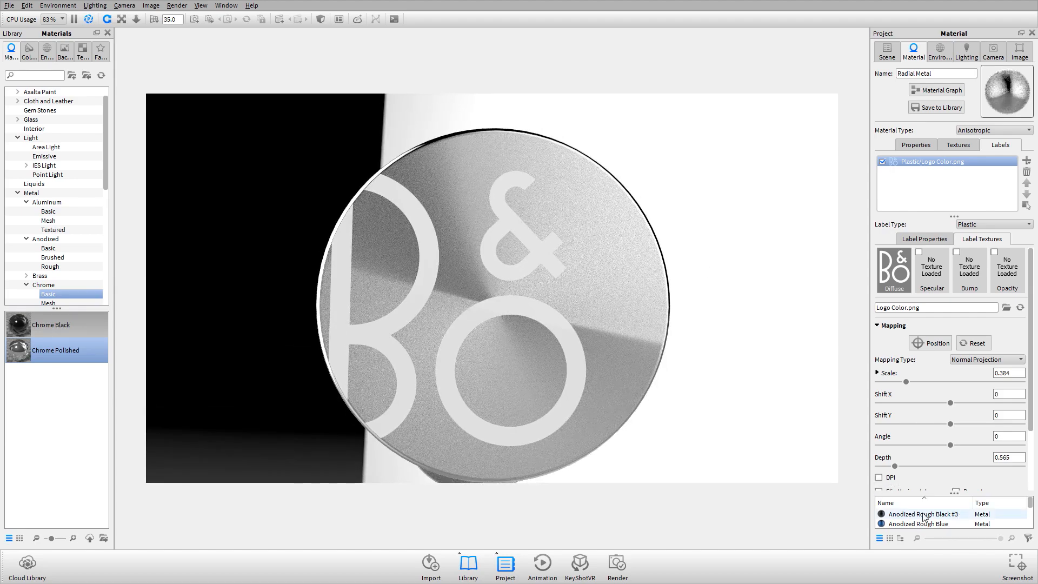
scroll(1017, 476, down, 1)
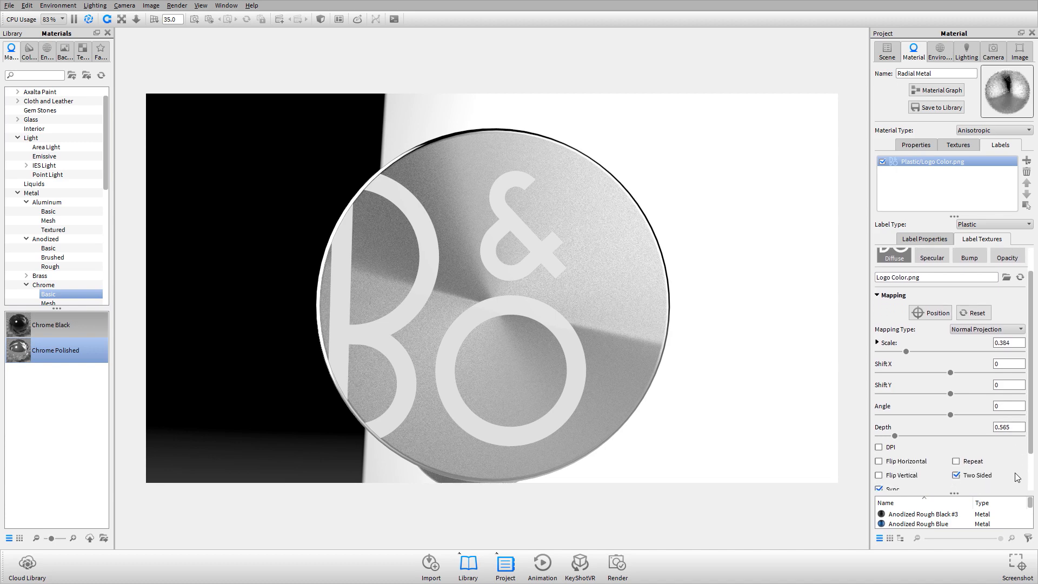
click(891, 449)
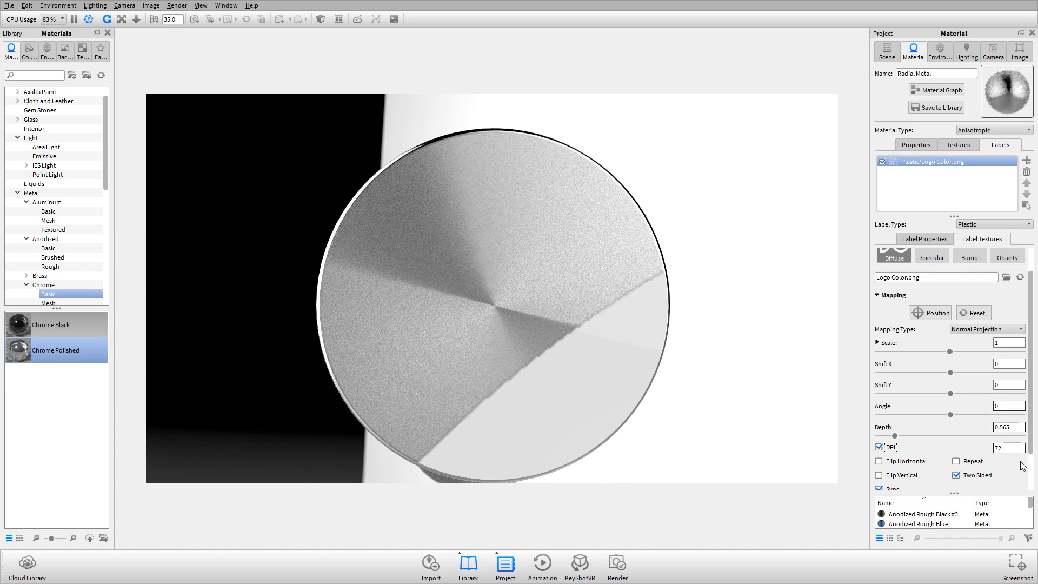
key(Tab)
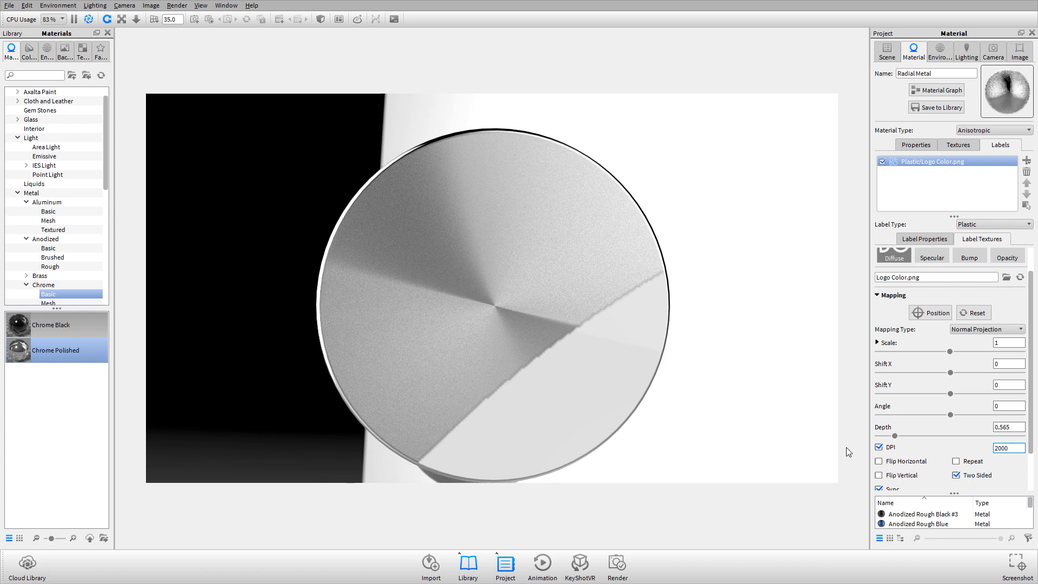
key(Tab)
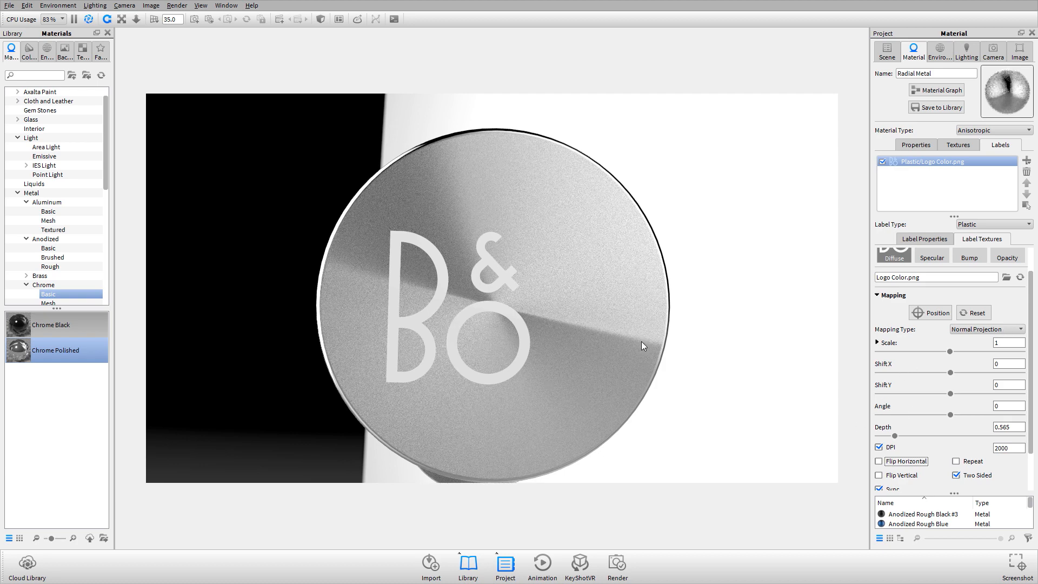
Step: Compare the cap logo with the tan headphone reference photo and set the label's scale to 0.5
key(alt+Tab)
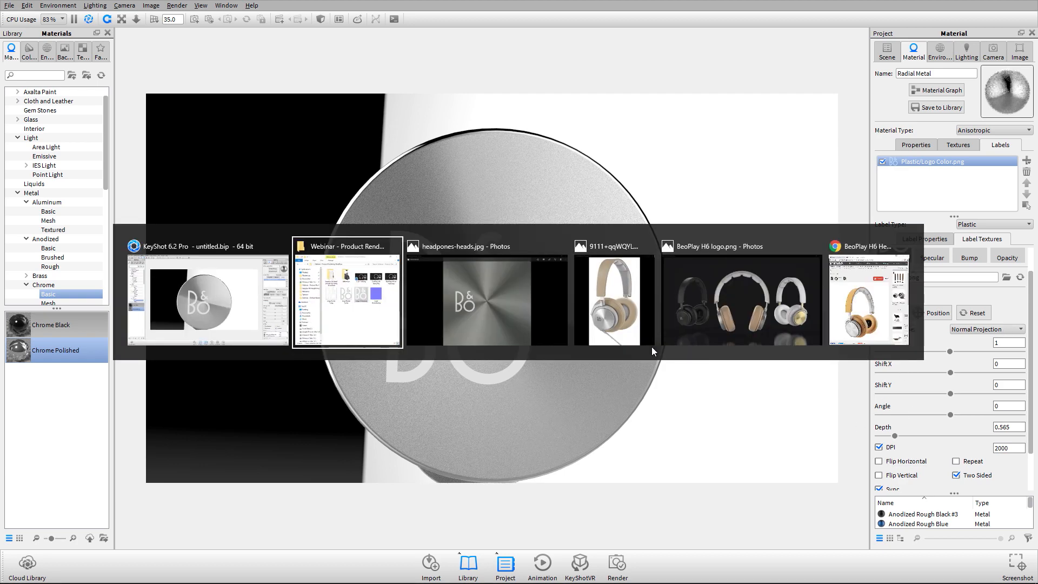
click(610, 321)
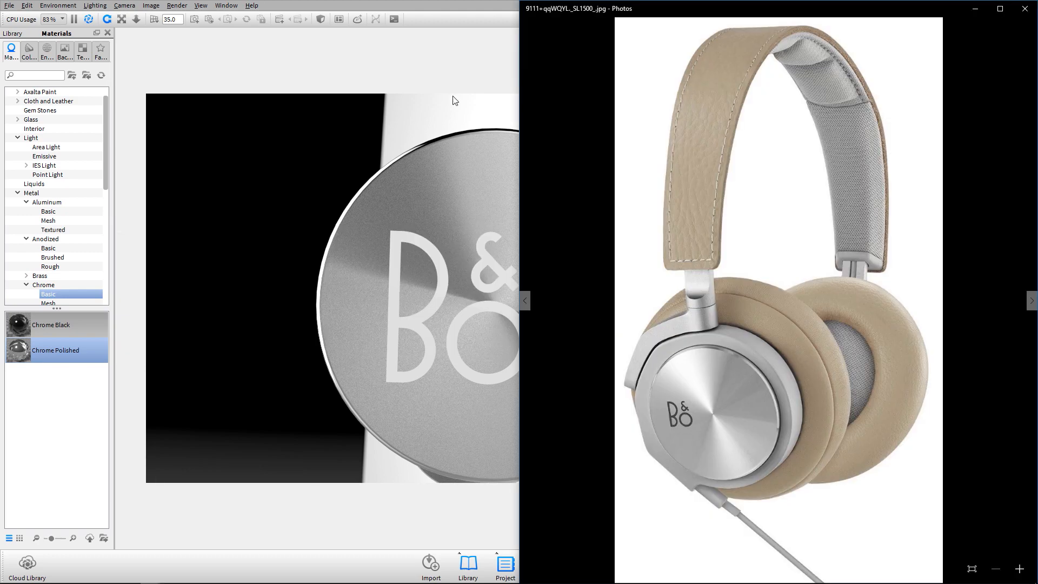
click(438, 56)
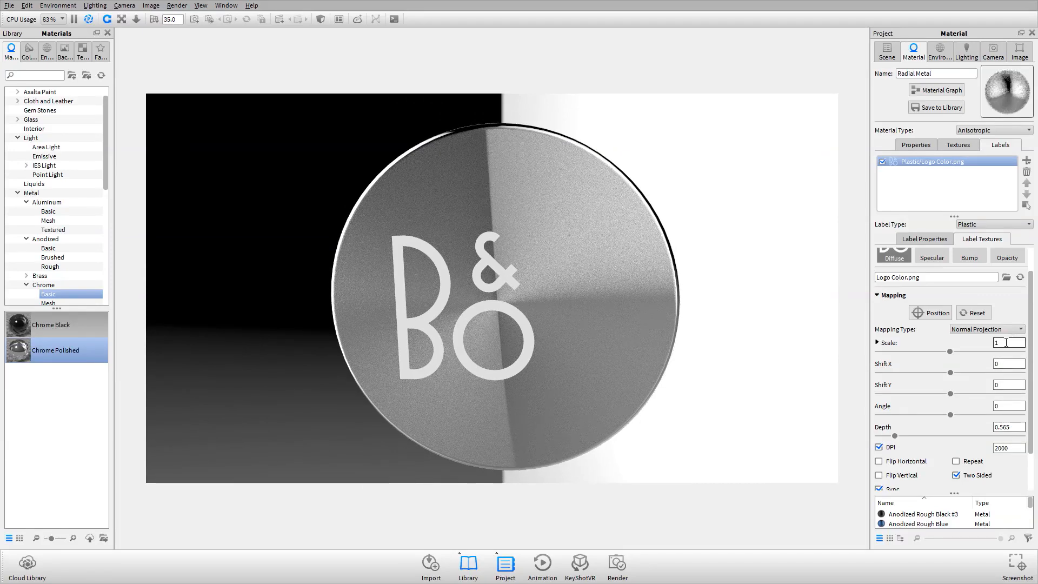
text(0.5)
key(Tab)
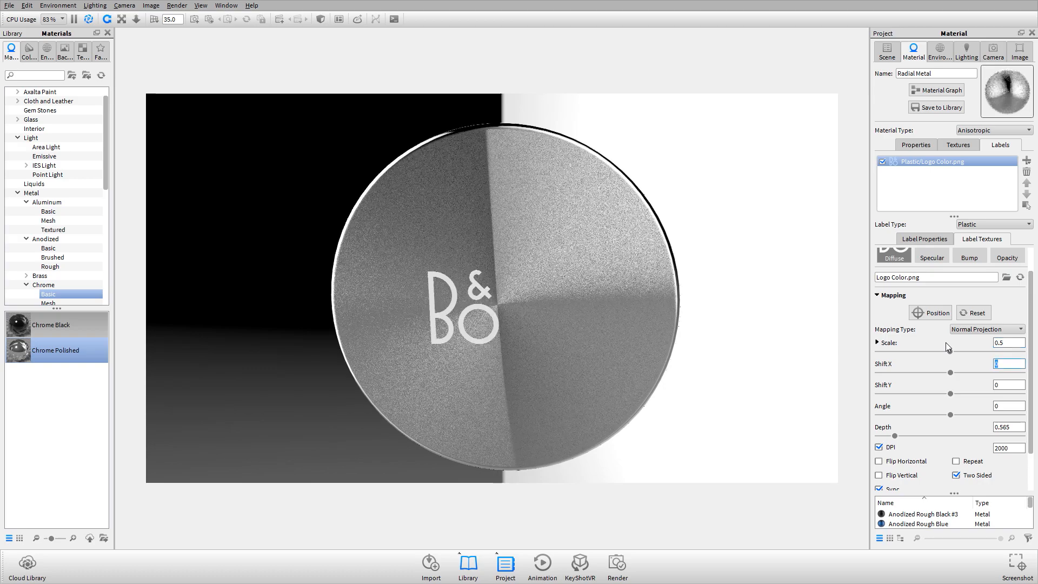
Step: Inspect the logo up close, collapse its mapping settings and change the label type to Paint
drag(427, 309, 793, 375)
scroll(480, 310, up, 3)
drag(572, 290, 441, 346)
scroll(441, 342, up, 5)
middle_drag(440, 342, 498, 278)
scroll(465, 292, up, 2)
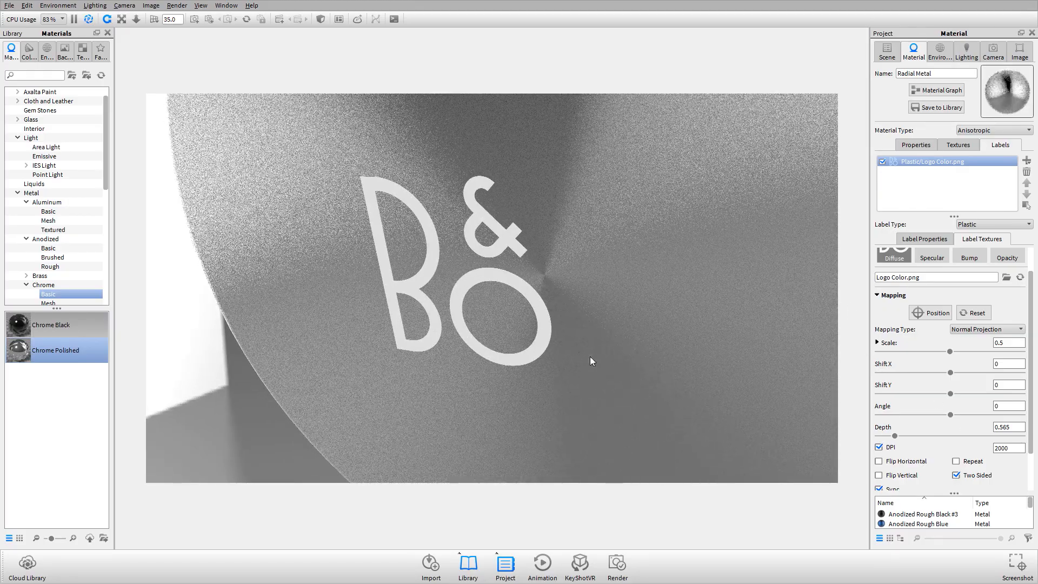
drag(590, 356, 509, 268)
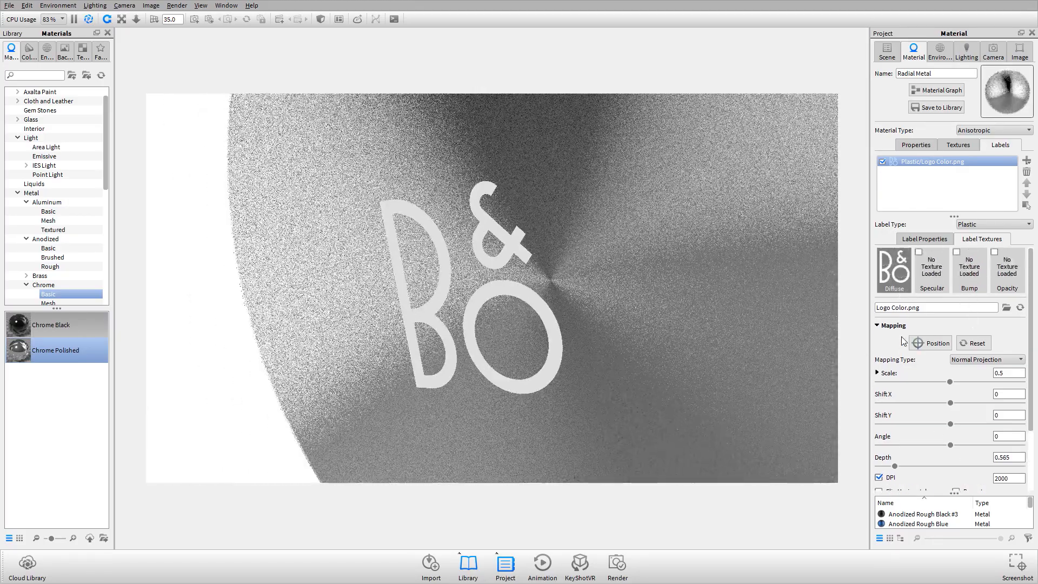
click(901, 329)
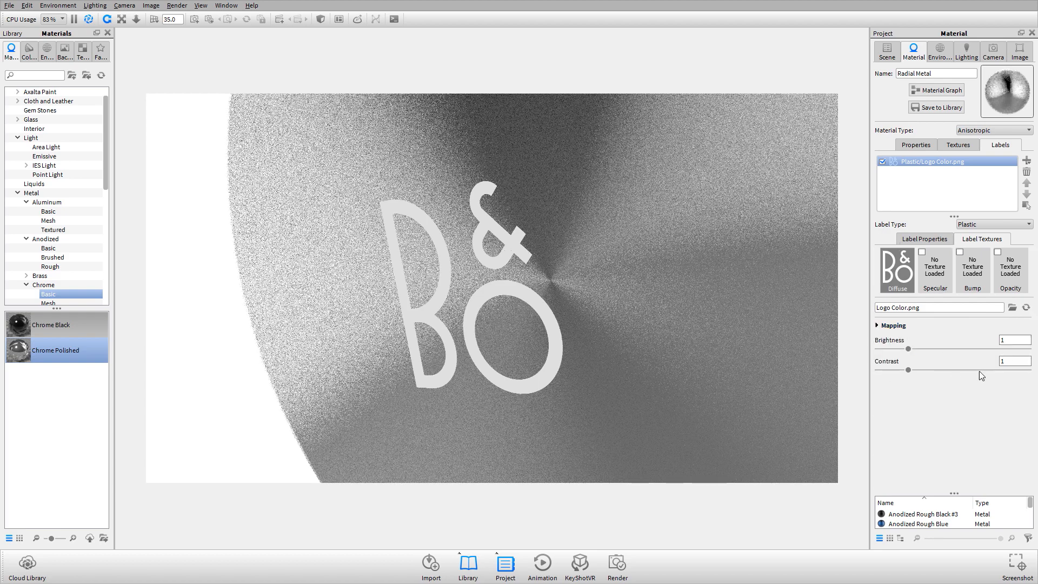
click(982, 223)
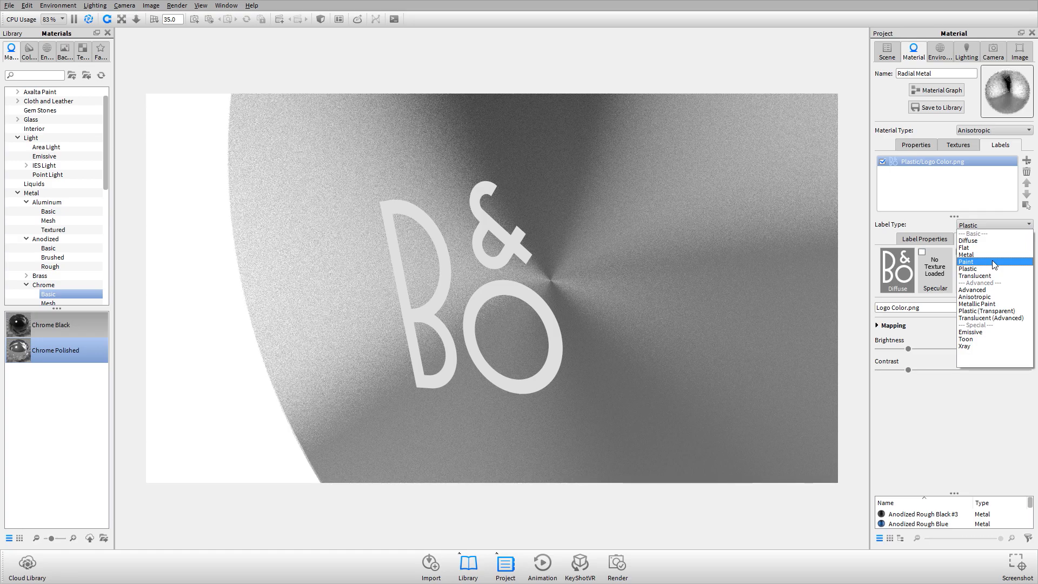
click(966, 261)
mouse_move(602, 306)
mouse_down()
mouse_move(541, 327)
mouse_move(543, 316)
mouse_move(778, 291)
mouse_move(671, 313)
mouse_move(399, 248)
mouse_up()
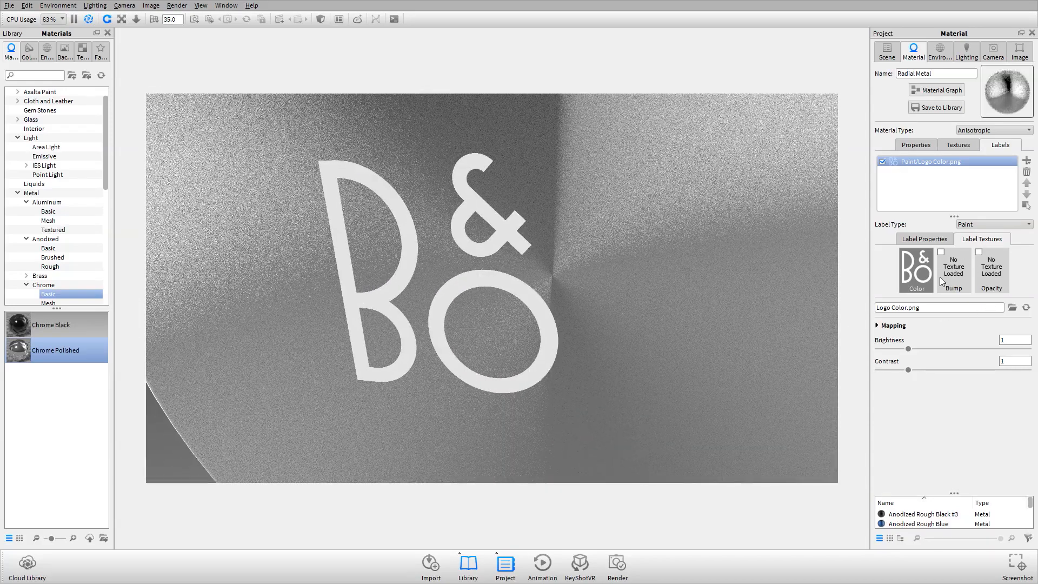
Step: Switch to File Explorer and preview Logo Bump 2.png from the Webinar - Product Rendering Workflow folder
key(alt+Tab)
key(alt+Tab)
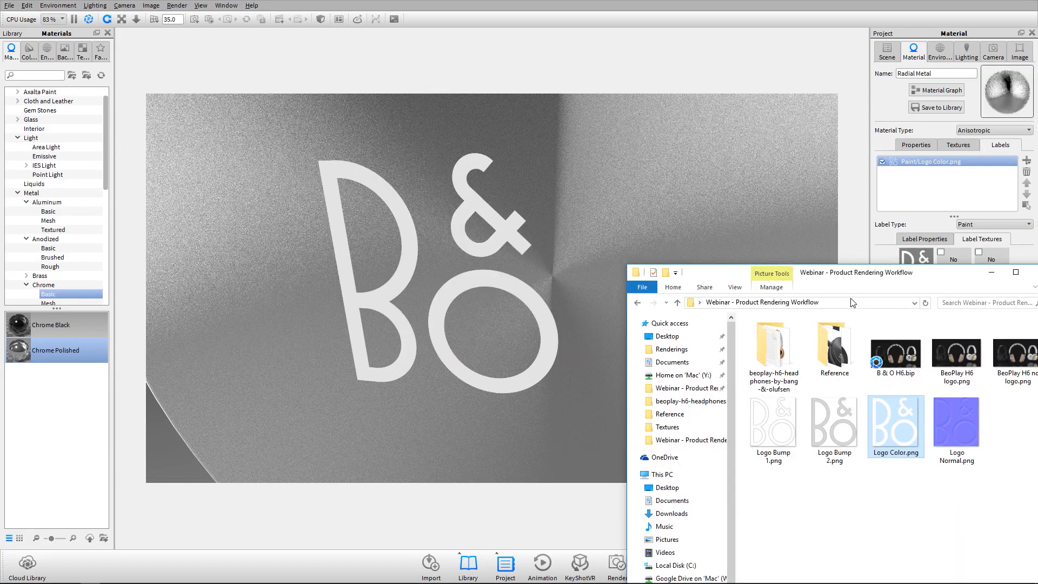
drag(866, 276, 335, 133)
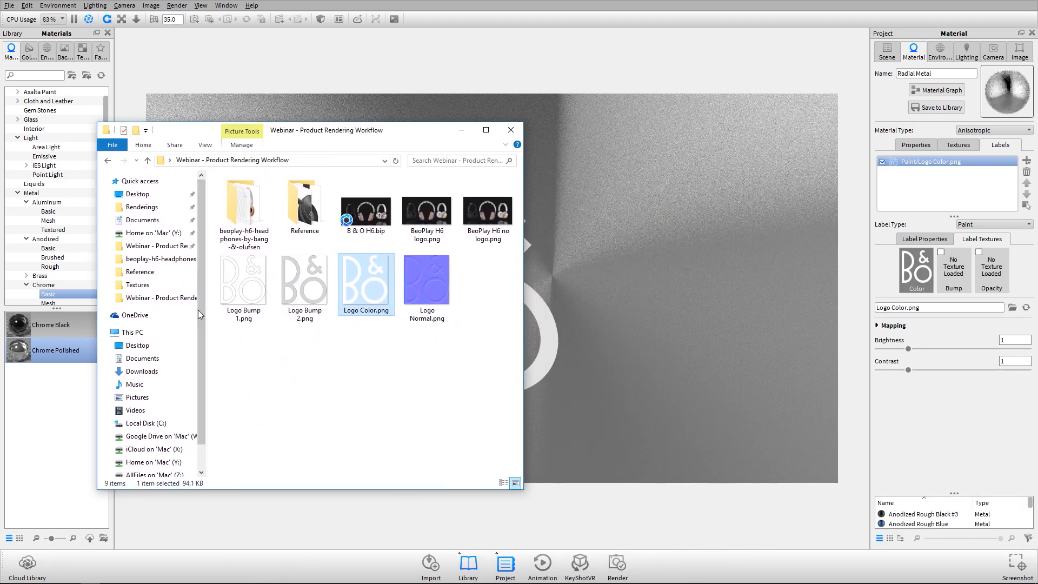
double_click(304, 280)
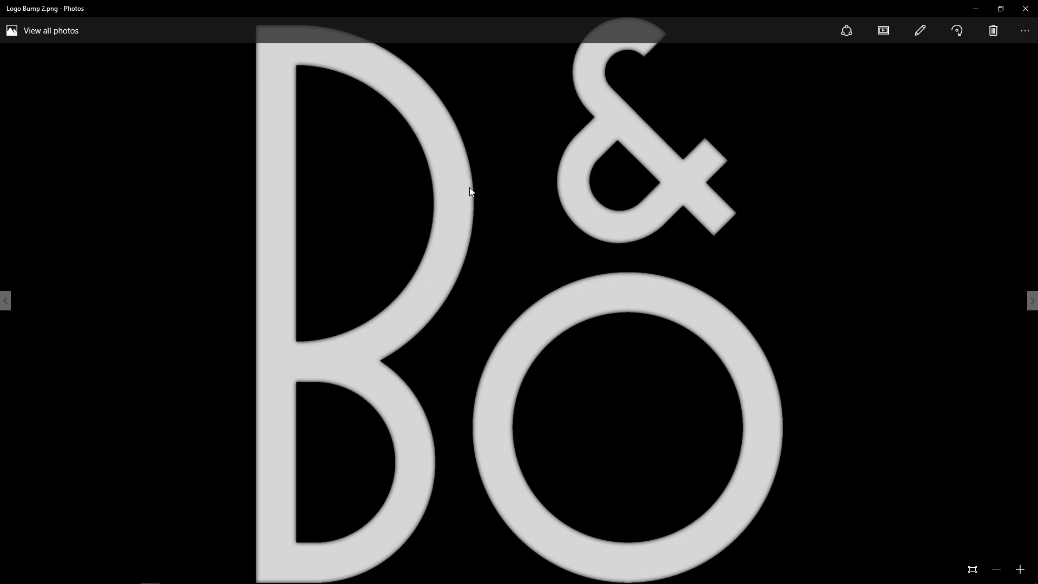
click(1028, 10)
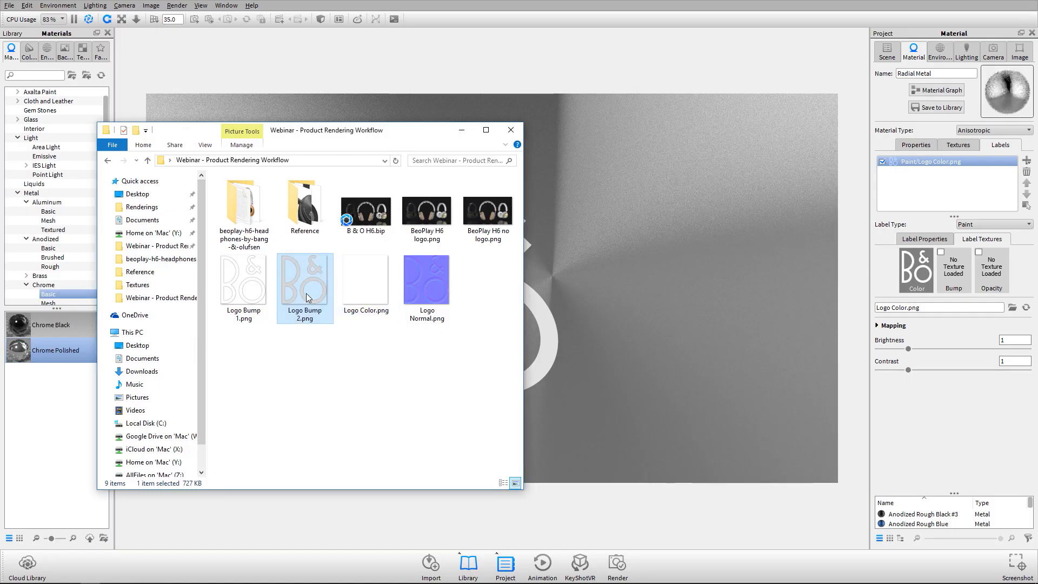
Step: Assign Logo Bump 2.png as the logo label's bump texture and set its bump height to 0.2
drag(311, 282, 954, 270)
drag(628, 297, 422, 246)
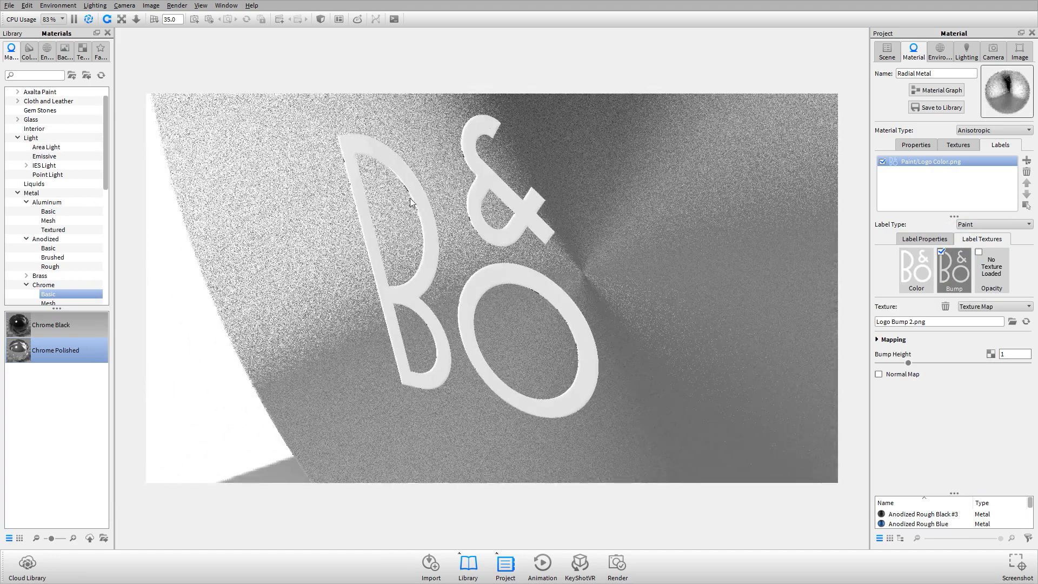
drag(443, 290, 570, 274)
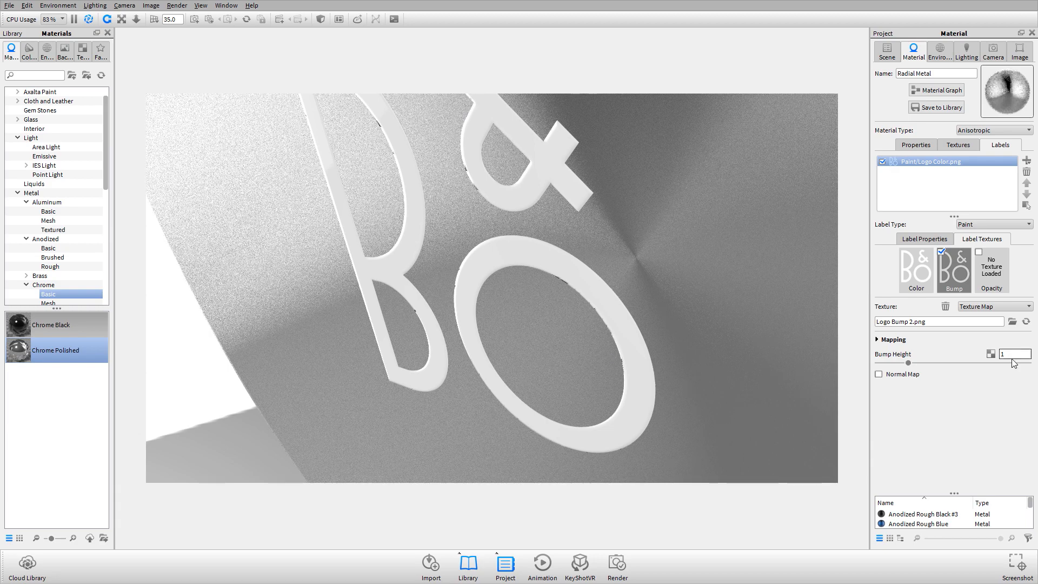
text(0.2)
key(Return)
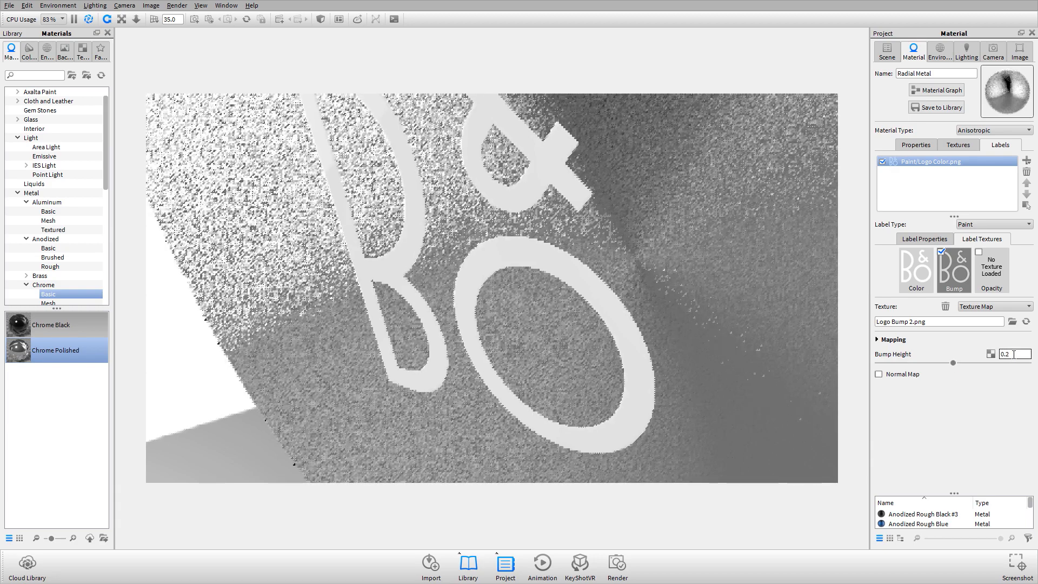
Step: Change the logo label's type to Metal and inspect the letters up close
click(985, 226)
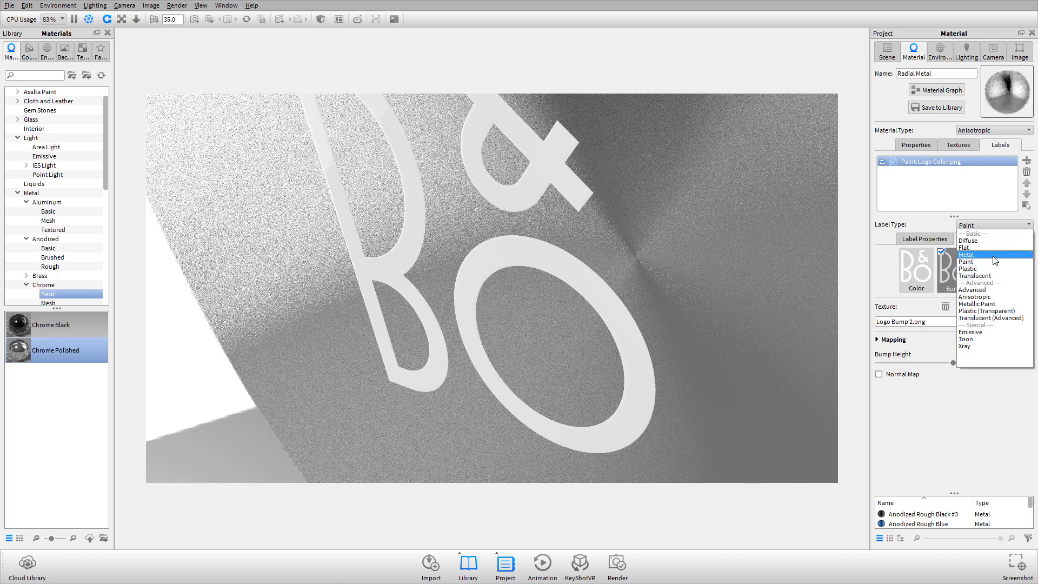
click(605, 340)
drag(475, 316, 488, 292)
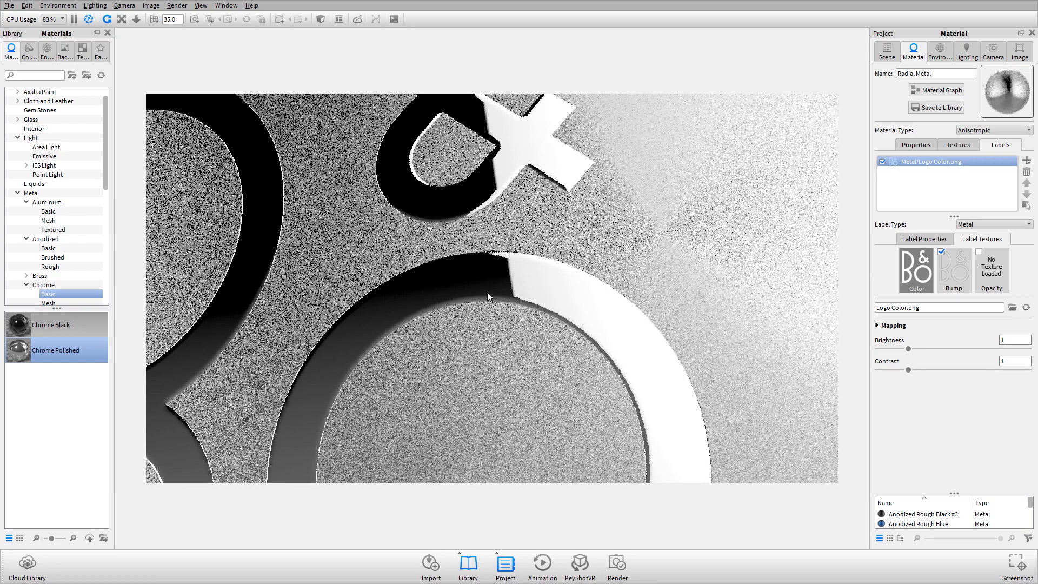
Step: Compare the metal logo with its bump texture switched off and on, viewing the cap from different angles
click(942, 252)
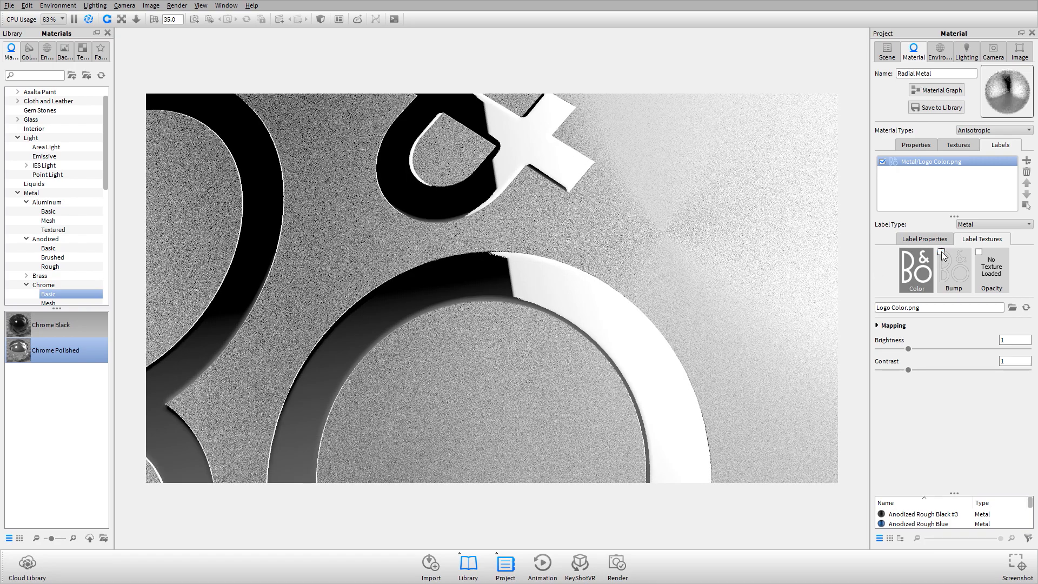
click(942, 252)
scroll(414, 291, down, 8)
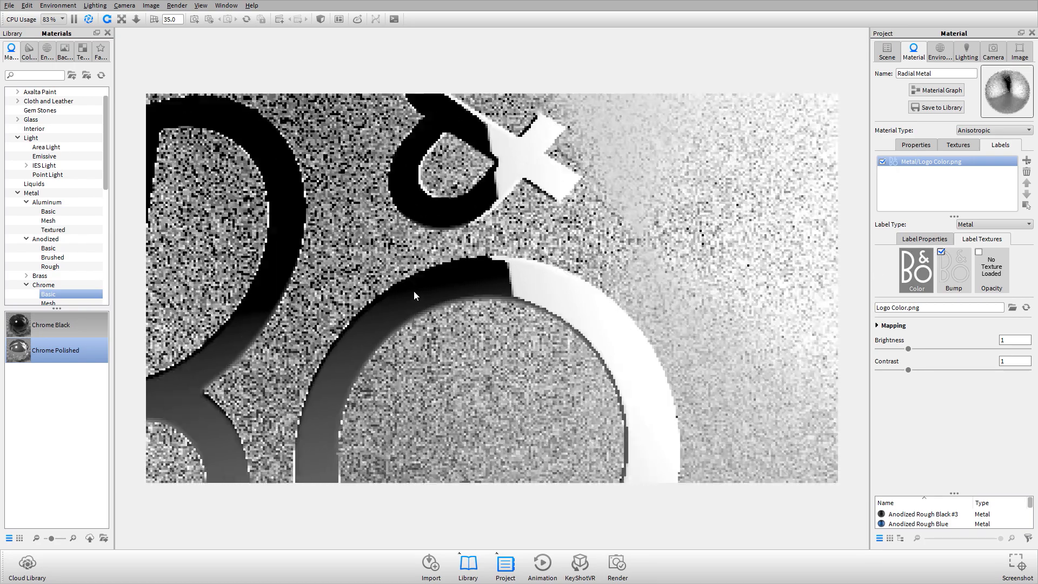
key(ctrl+z)
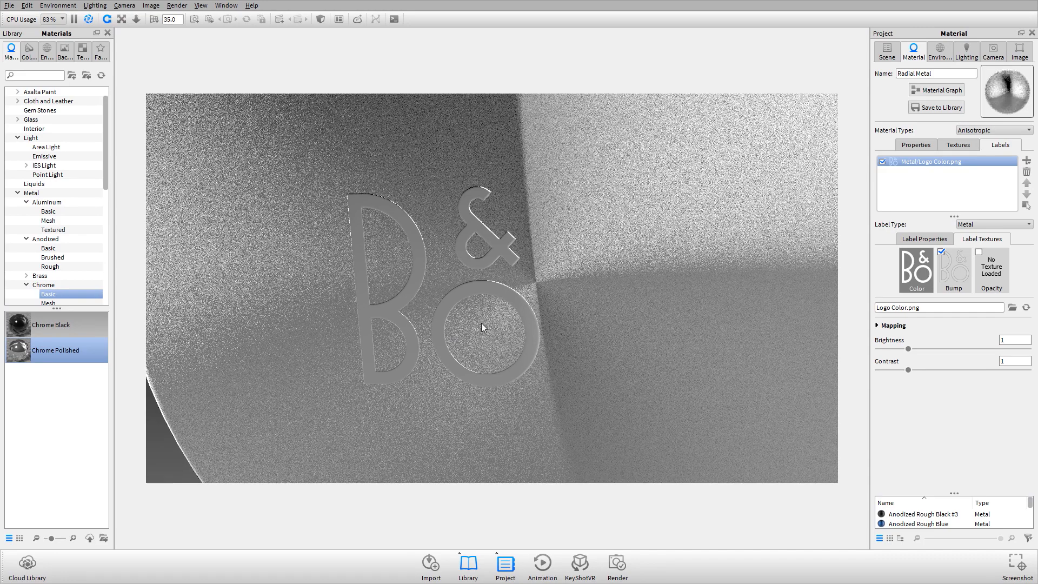
drag(456, 304, 433, 302)
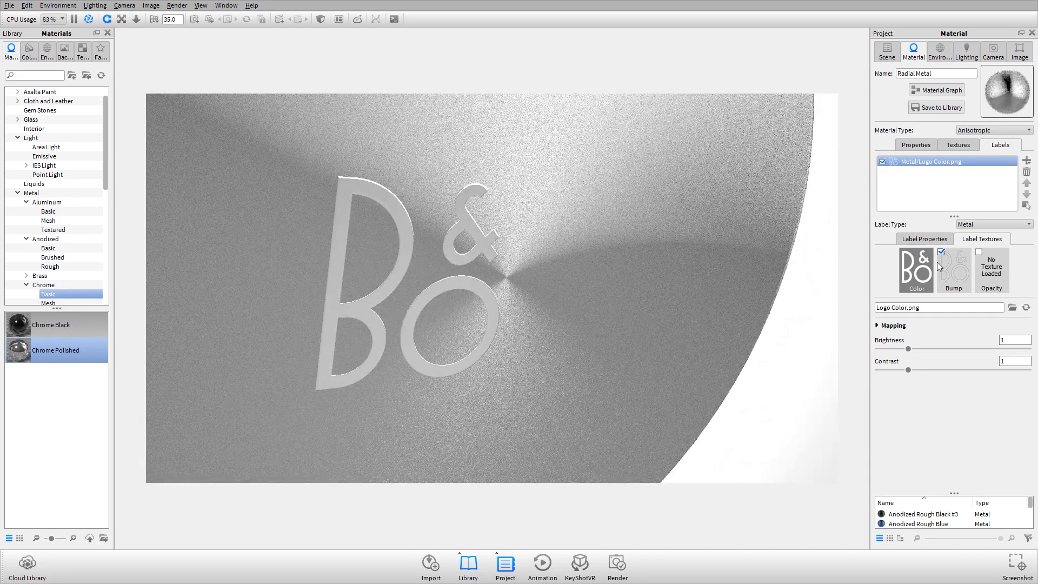
Step: Change the logo label's type to Paint and check the painted letters on the cap from different distances
click(985, 223)
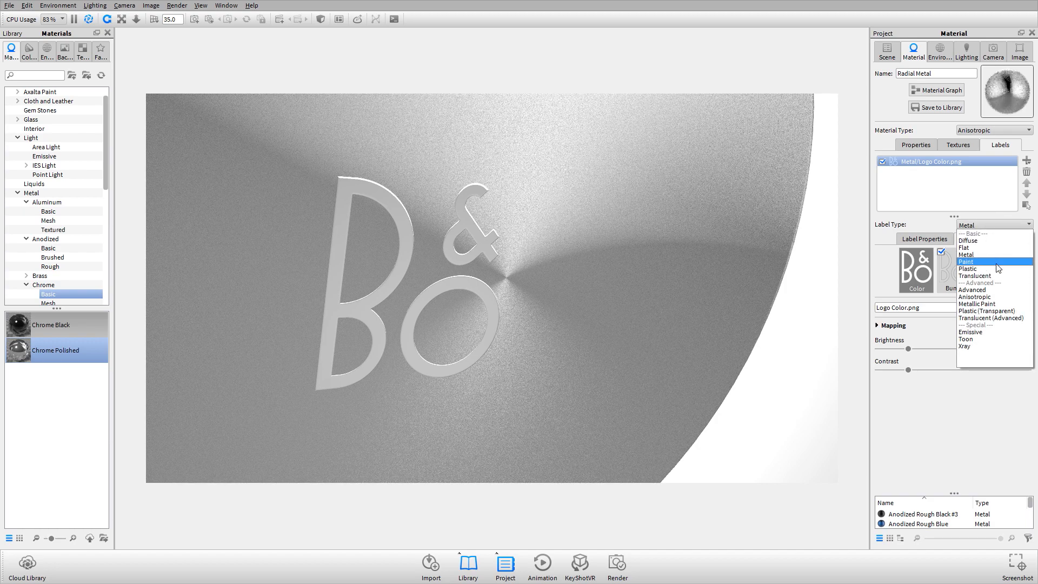
click(990, 270)
scroll(597, 237, down, 5)
drag(455, 339, 577, 277)
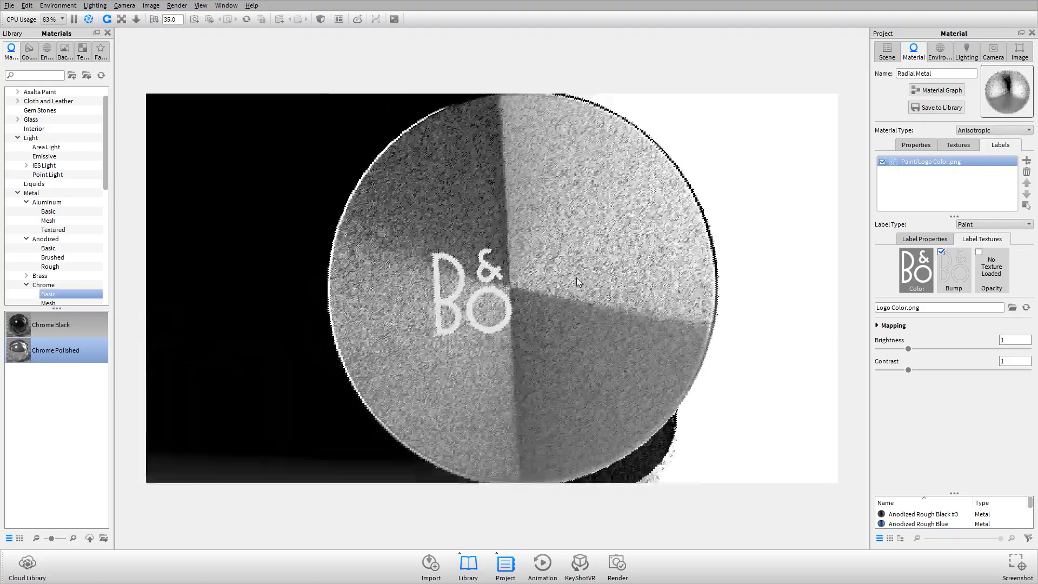
scroll(481, 311, up, 5)
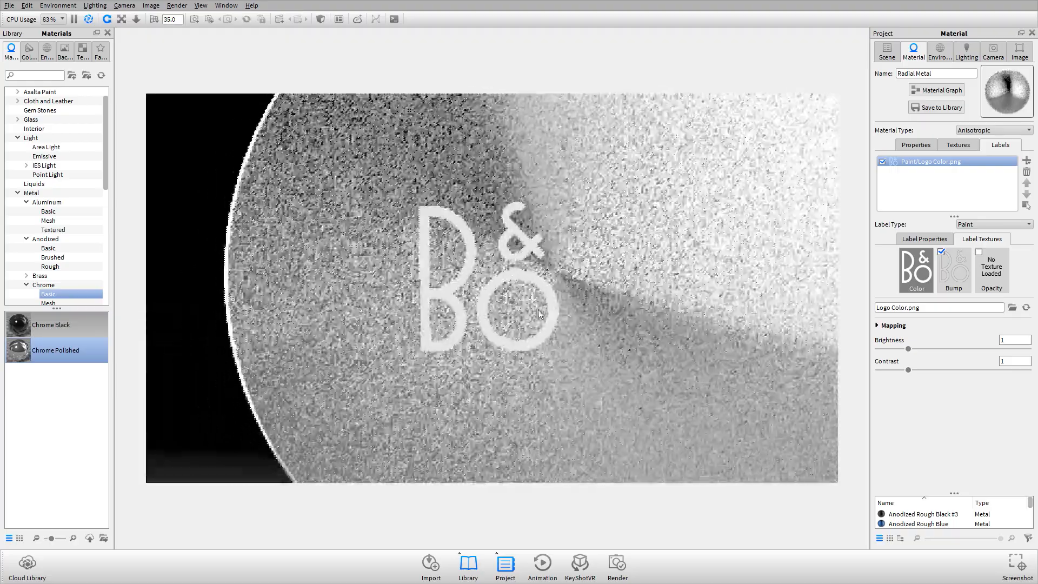
scroll(559, 314, down, 3)
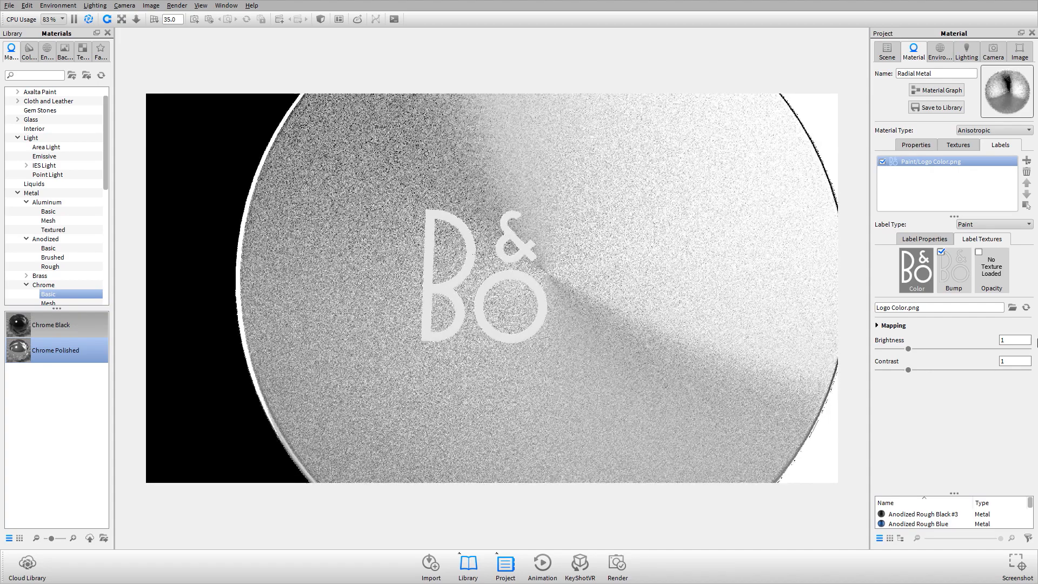
Step: Reposition the logo label on the cap farther left of the radial centre and accept the placement
click(892, 325)
click(931, 344)
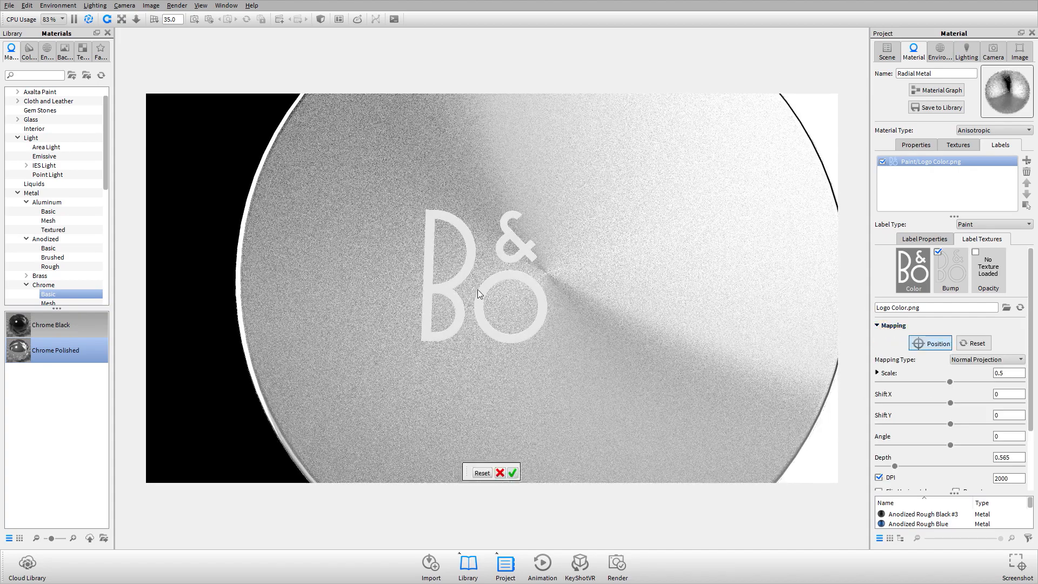
click(420, 278)
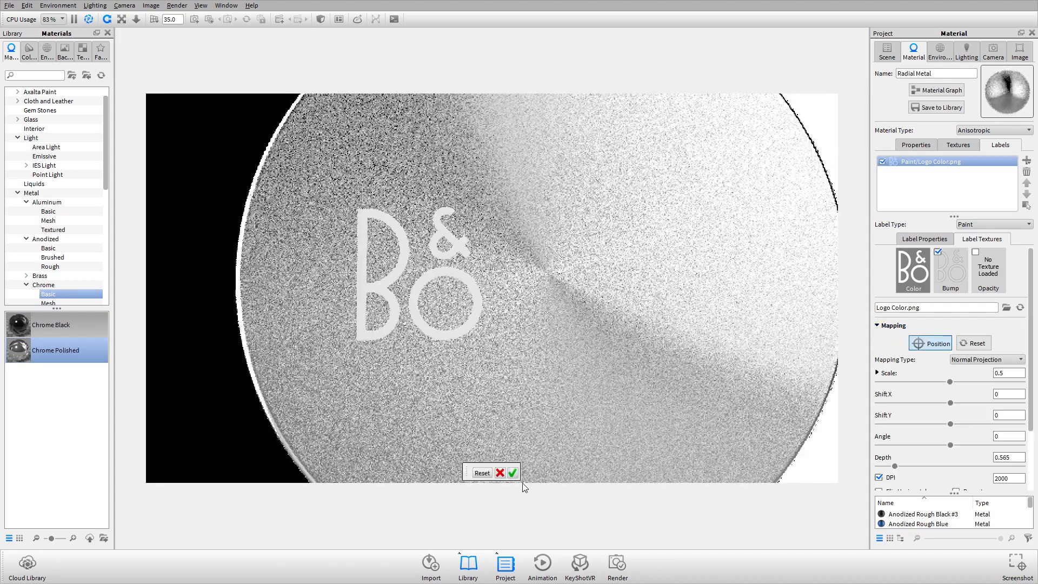
click(513, 474)
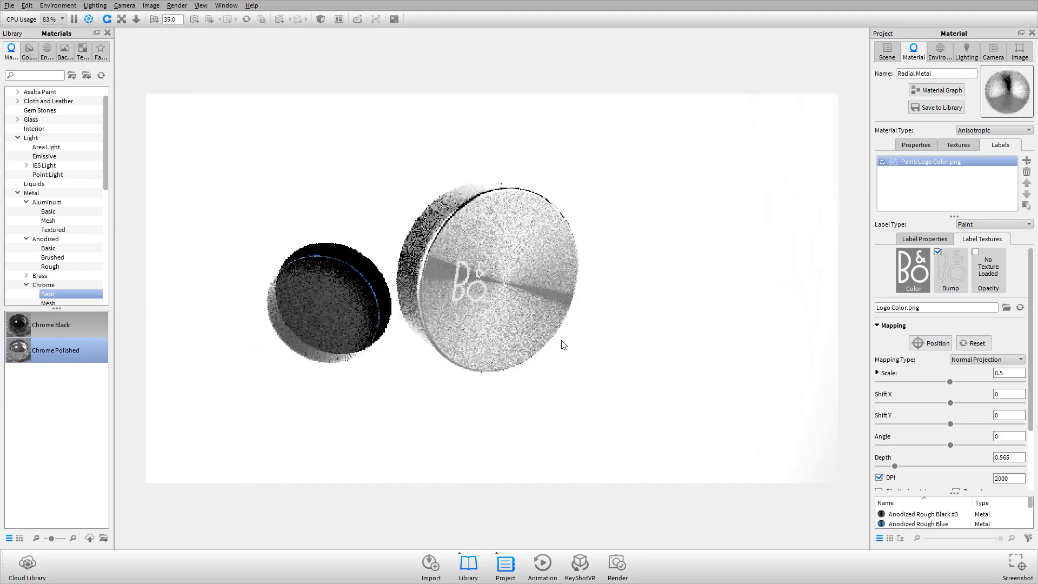
Step: Copy the finished cap's Radial Metal material and paste it as an unlinked copy onto the opposite earcup's cap
drag(522, 353, 584, 318)
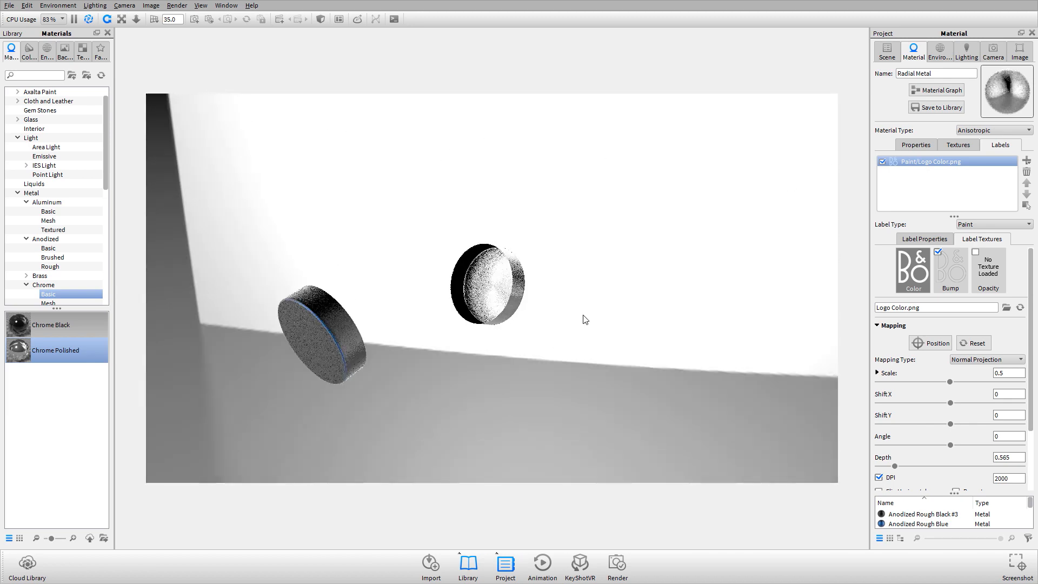
right_click(498, 270)
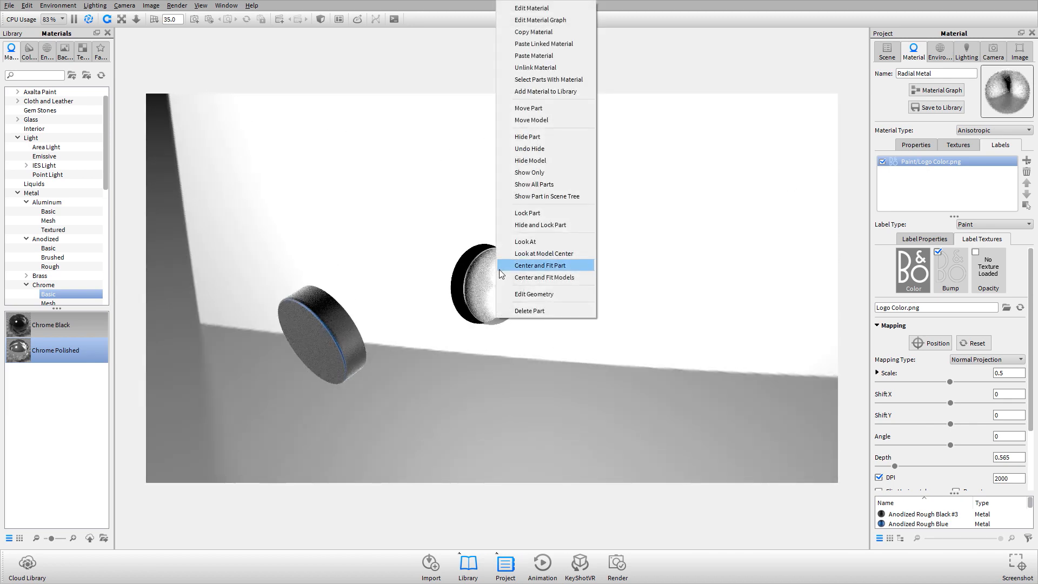
click(551, 33)
drag(474, 263, 514, 289)
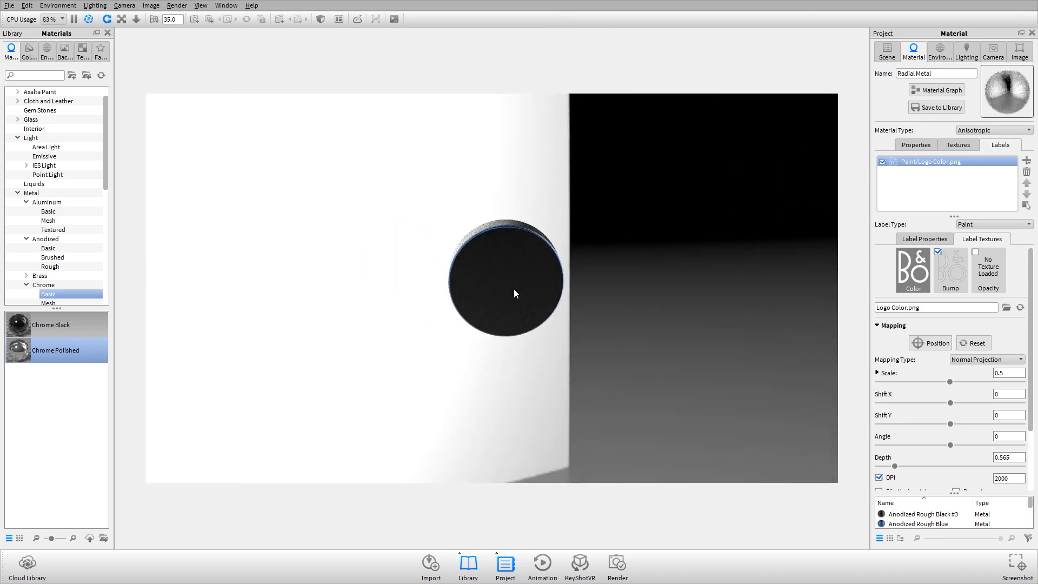
right_click(513, 289)
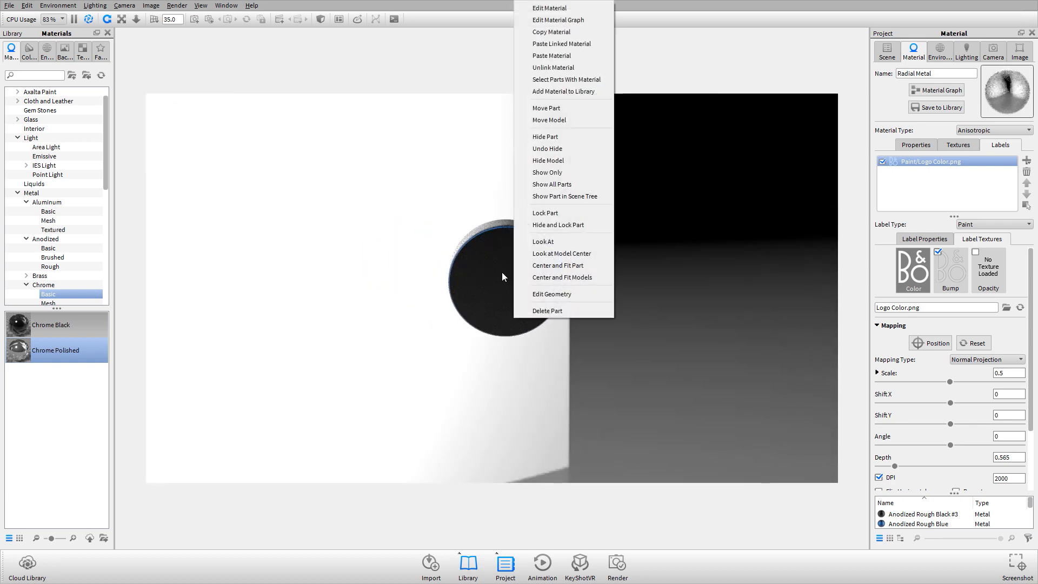
click(570, 58)
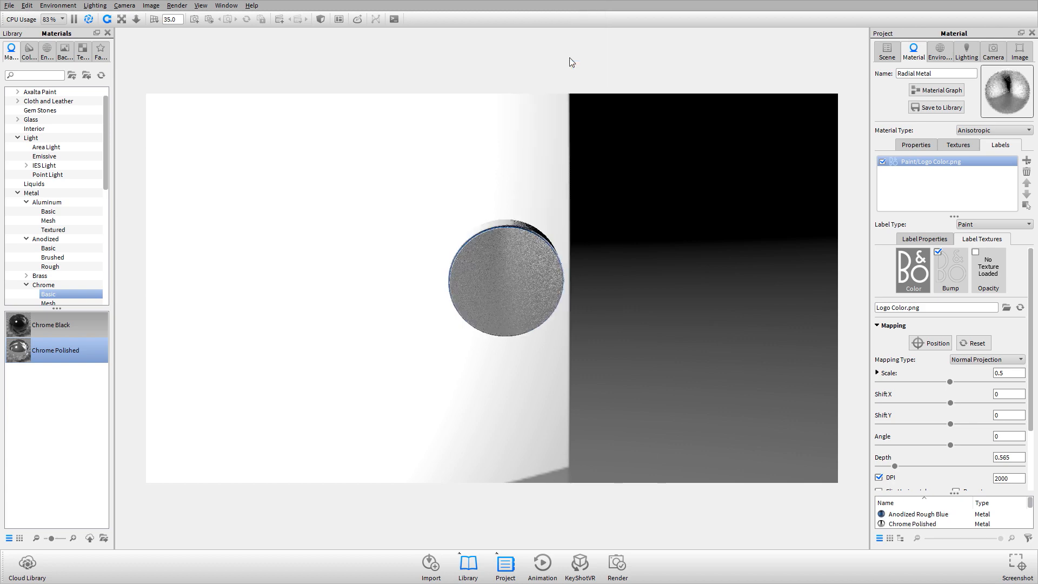
drag(480, 242, 514, 265)
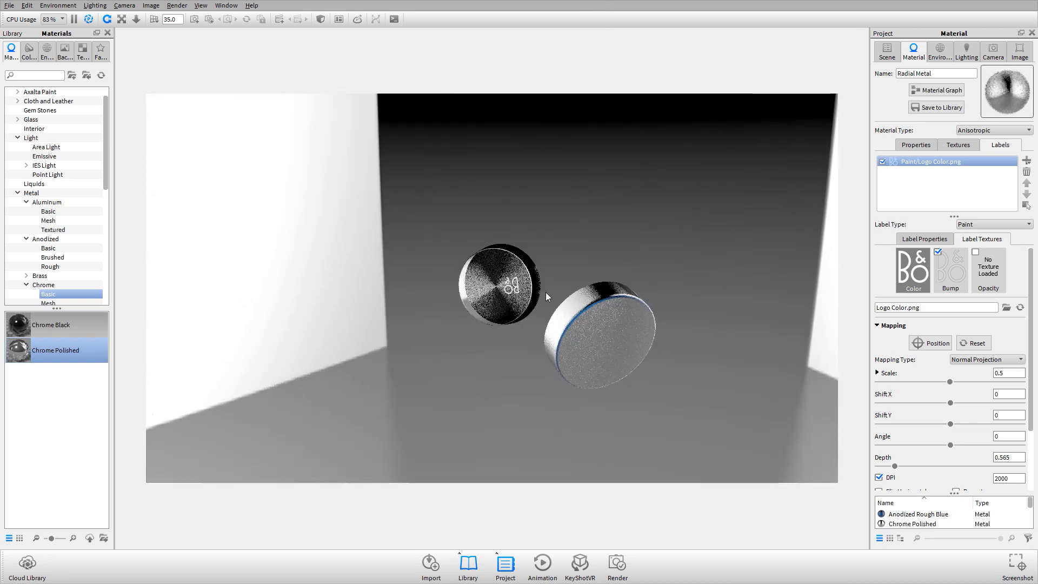
Step: Position the radial brushing of the second cap's Radial Metal #1 material at the centre of its face
click(611, 323)
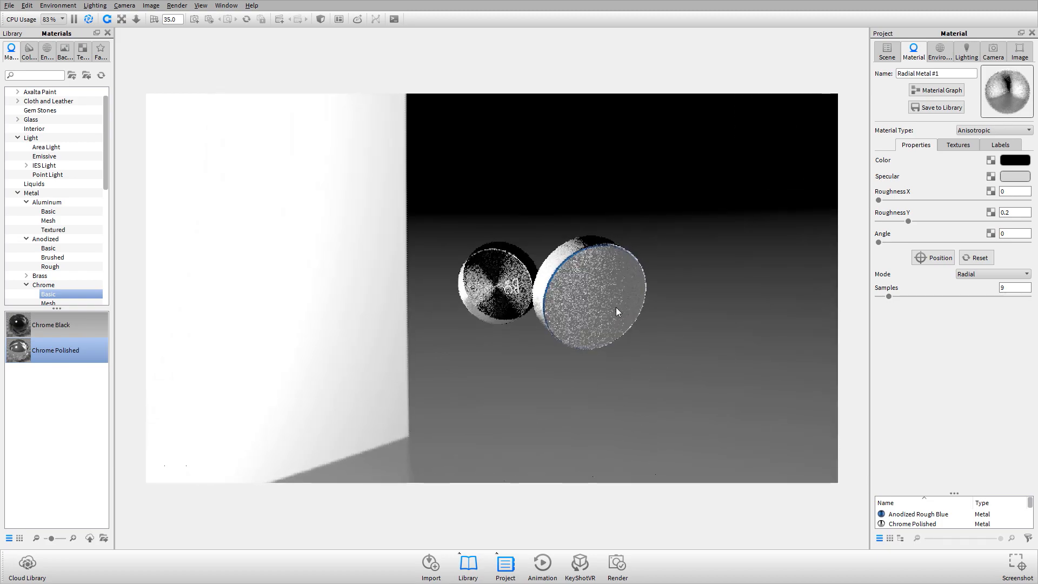
middle_drag(608, 304, 590, 297)
scroll(590, 297, down, 1)
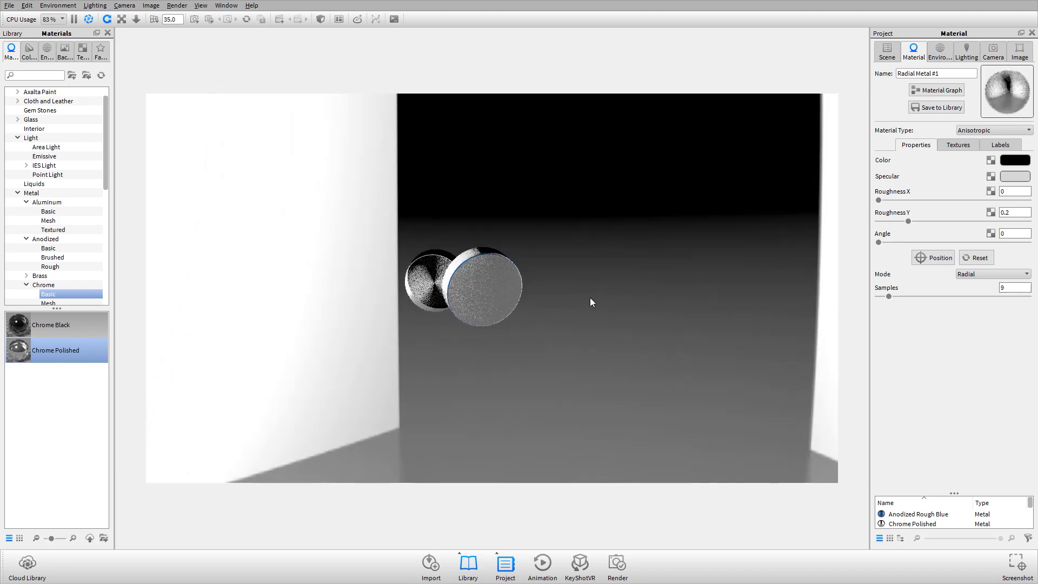
scroll(442, 273, up, 2)
drag(570, 337, 476, 239)
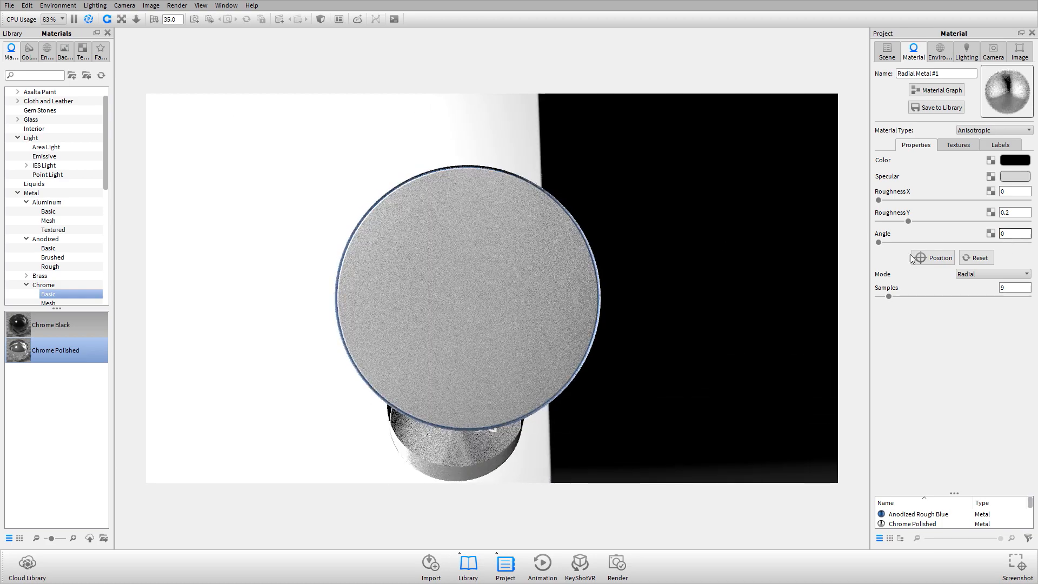
drag(650, 277, 689, 277)
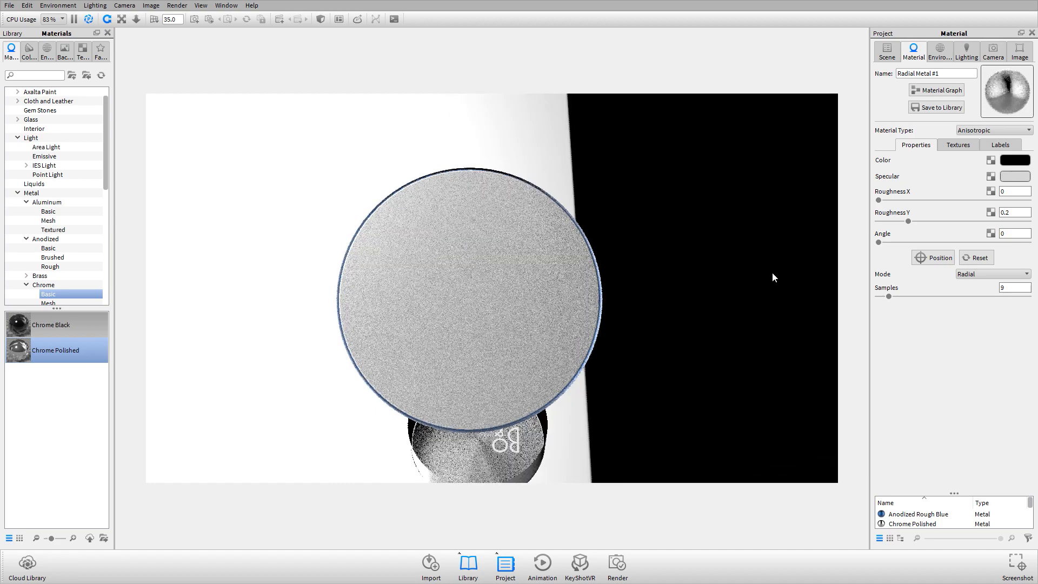
click(941, 258)
click(469, 300)
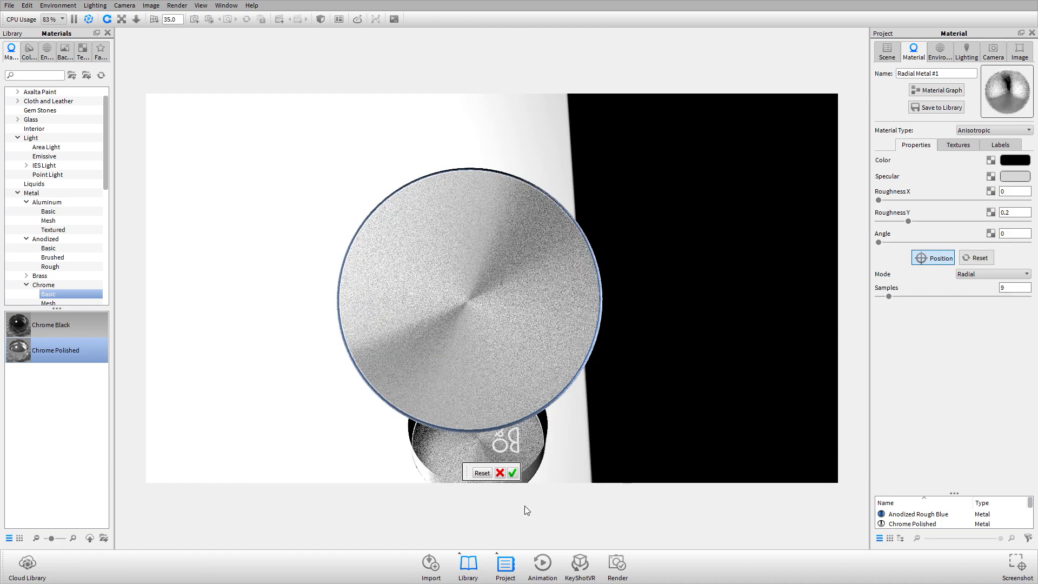
click(513, 472)
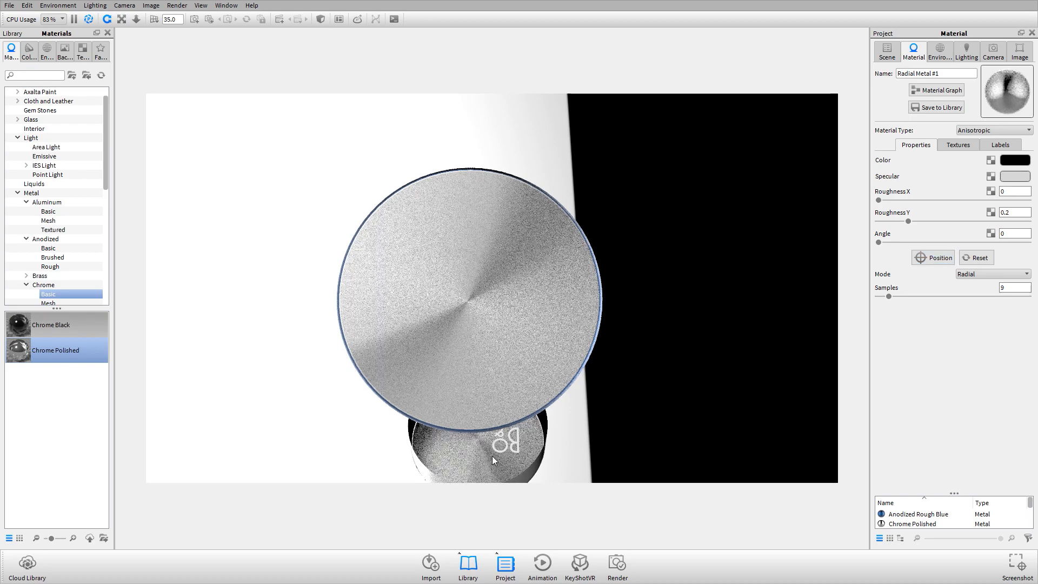
Step: Place the Logo Color.png label on the second cap, left of its radial centre, and accept the position
drag(512, 395, 517, 397)
scroll(476, 304, up, 3)
mouse_move(475, 303)
mouse_down()
mouse_move(481, 322)
mouse_move(471, 316)
mouse_up()
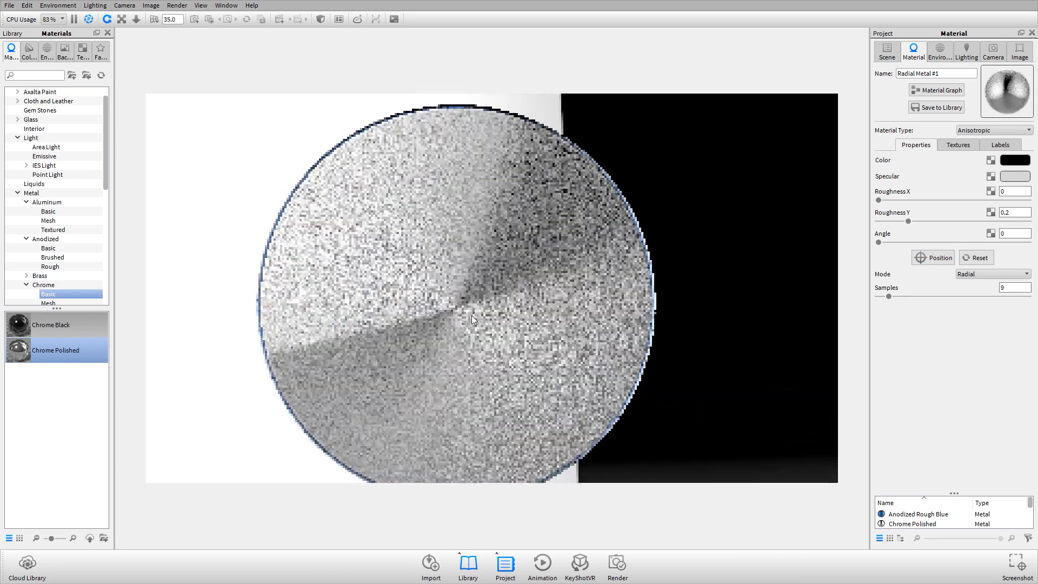
click(1002, 145)
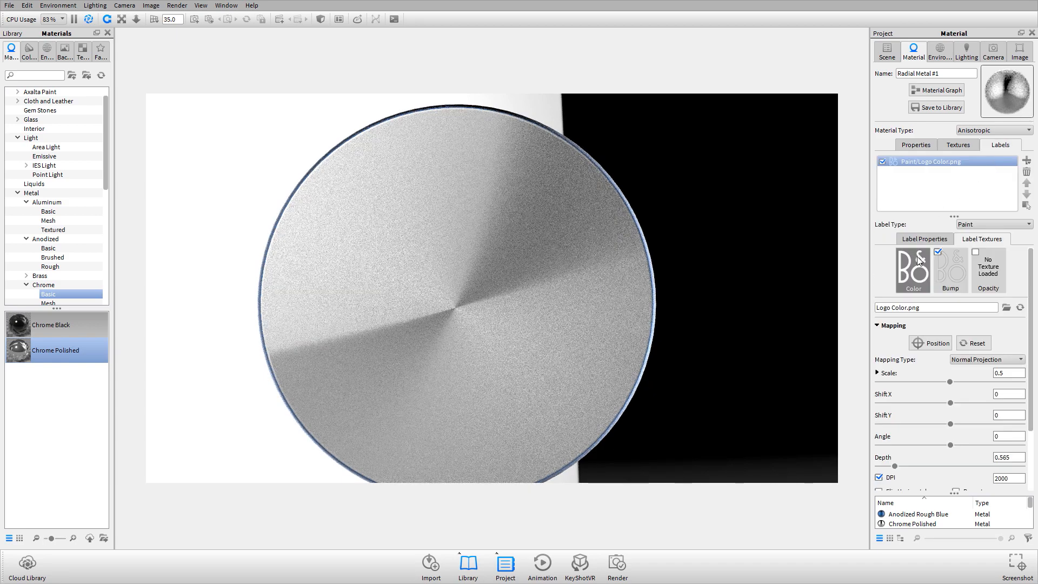
click(921, 240)
click(966, 237)
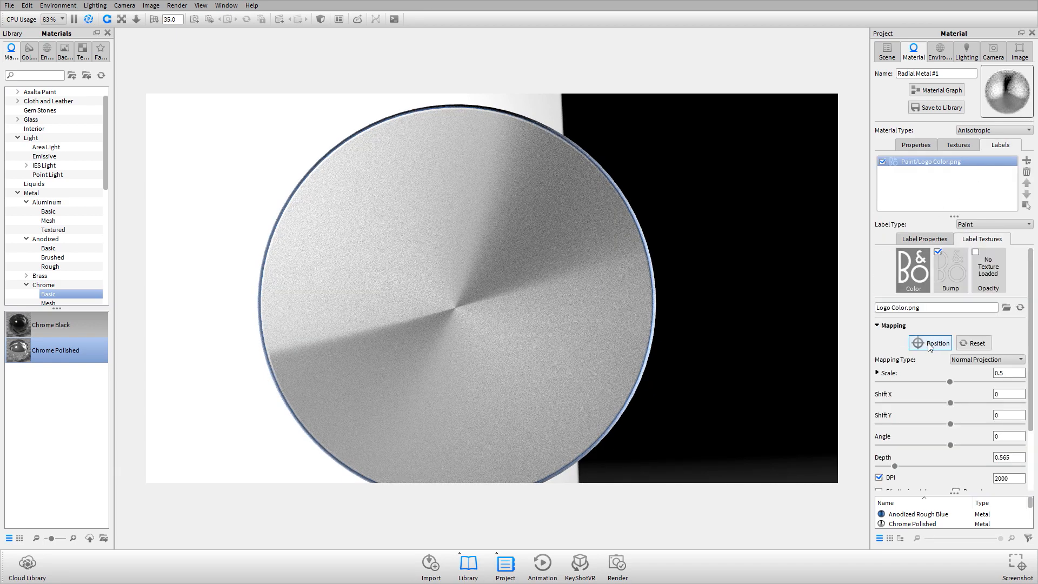
click(930, 344)
click(363, 315)
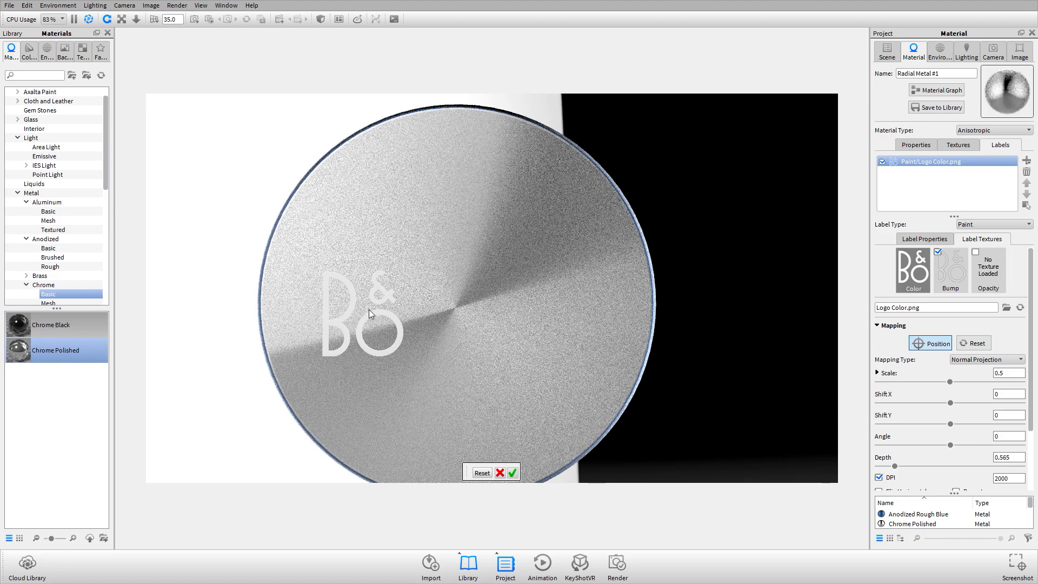
click(369, 309)
click(513, 472)
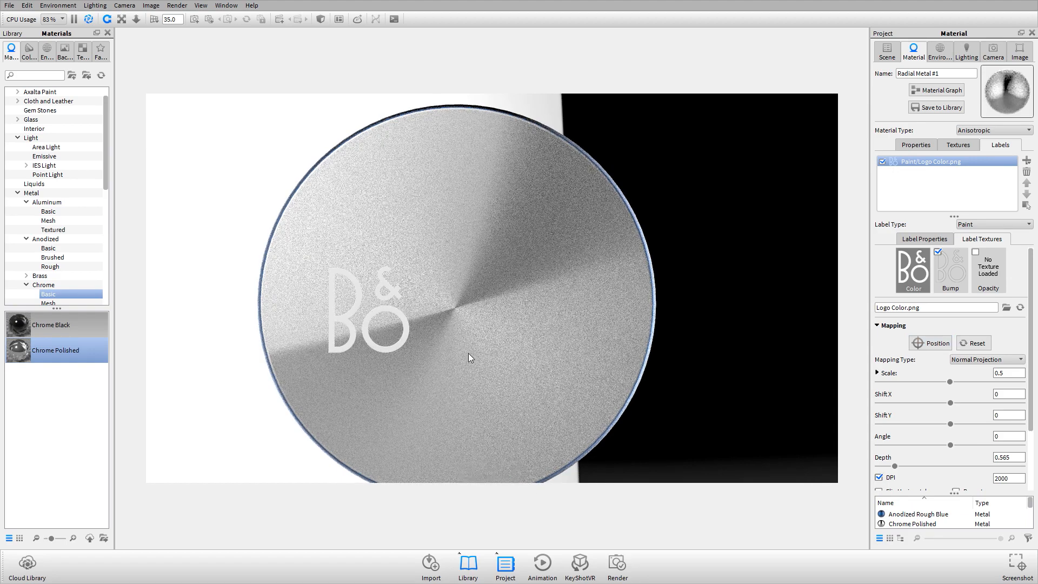
Step: Apply the first cap's Chrome Polished material to the blue ring around the second cap
drag(468, 352, 467, 323)
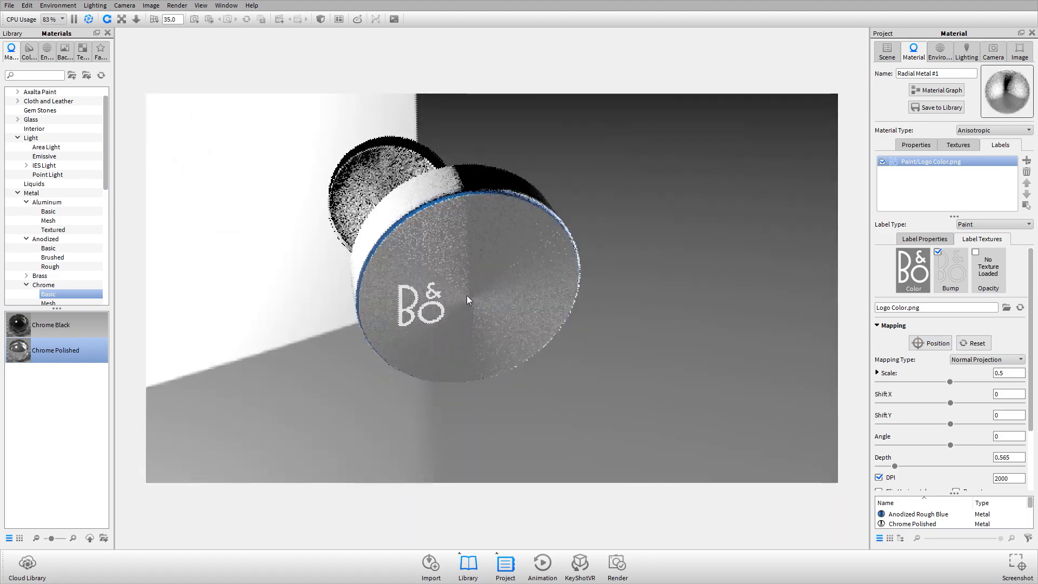
drag(555, 294, 532, 261)
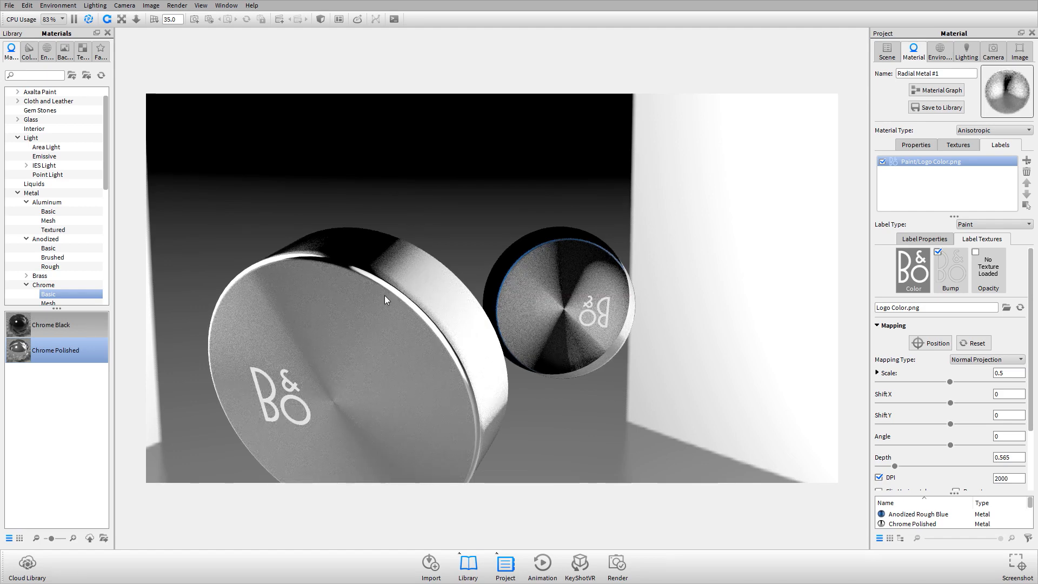
drag(624, 293, 534, 241)
scroll(534, 241, up, 1)
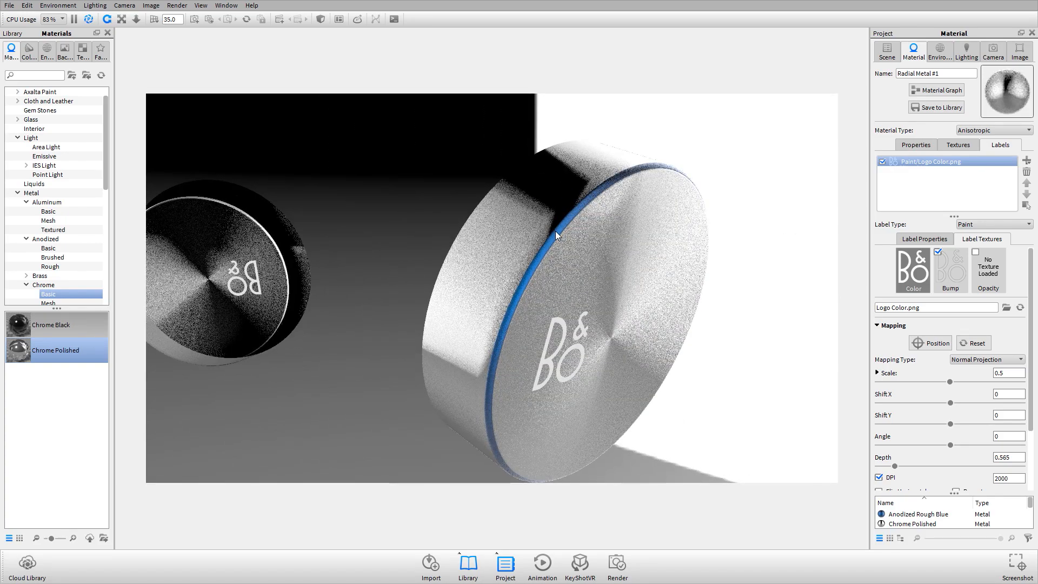
scroll(667, 326, down, 4)
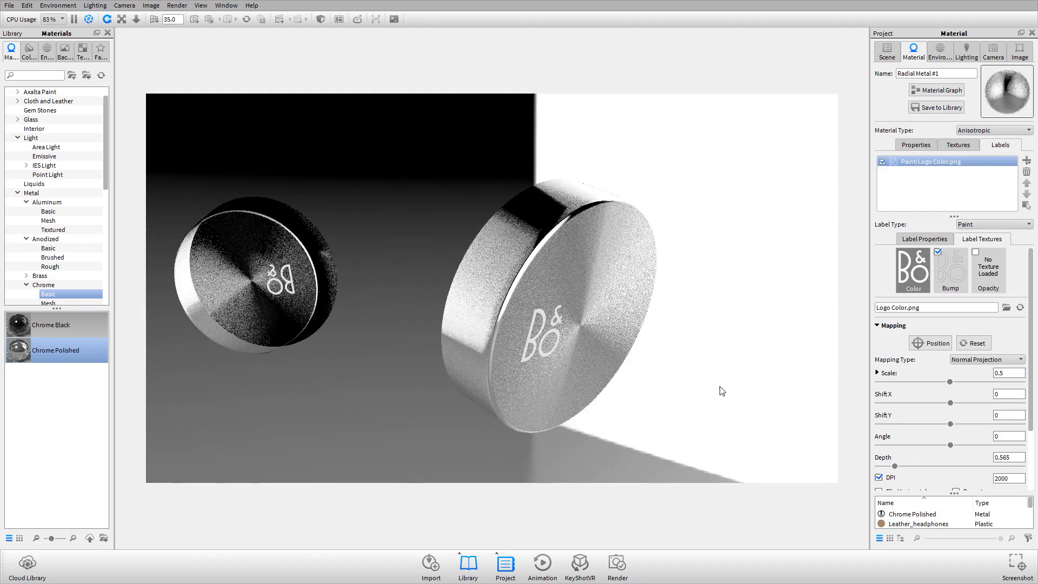
drag(593, 278, 542, 300)
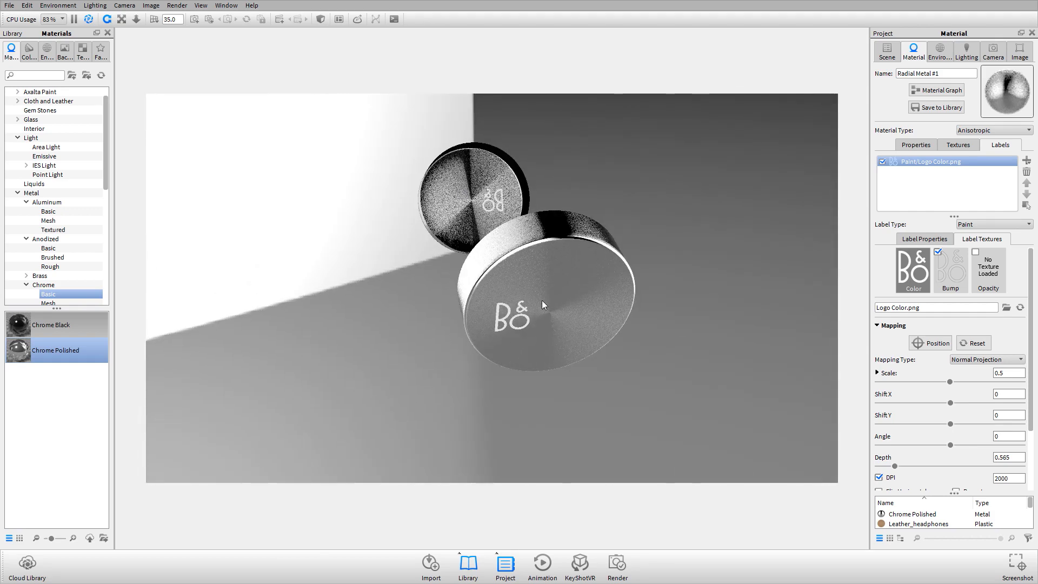
Step: Show all hidden parts and bring the complete headphones into view
right_click(298, 216)
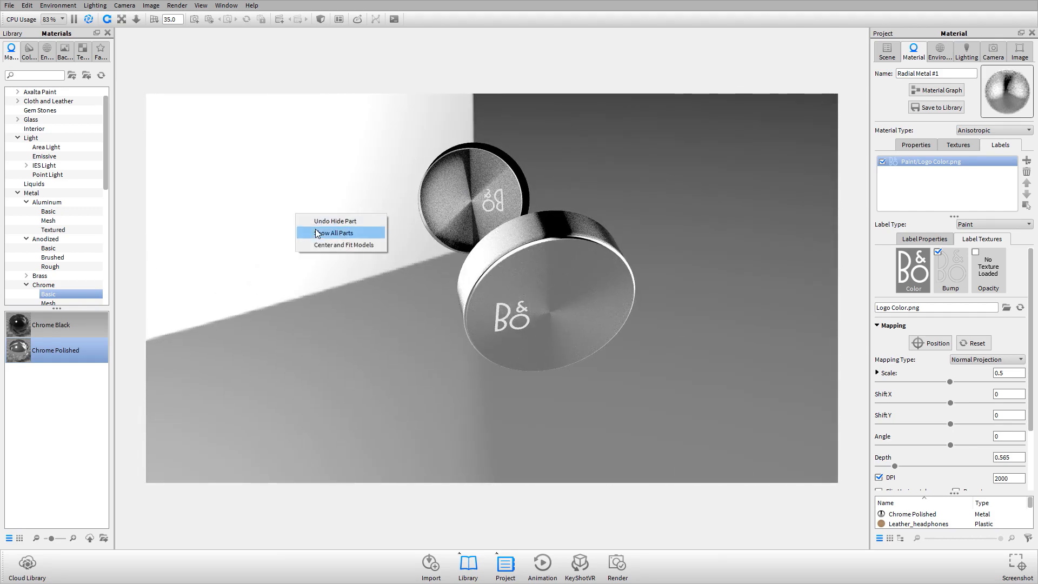
click(327, 234)
scroll(582, 237, down, 8)
middle_drag(580, 248, 561, 280)
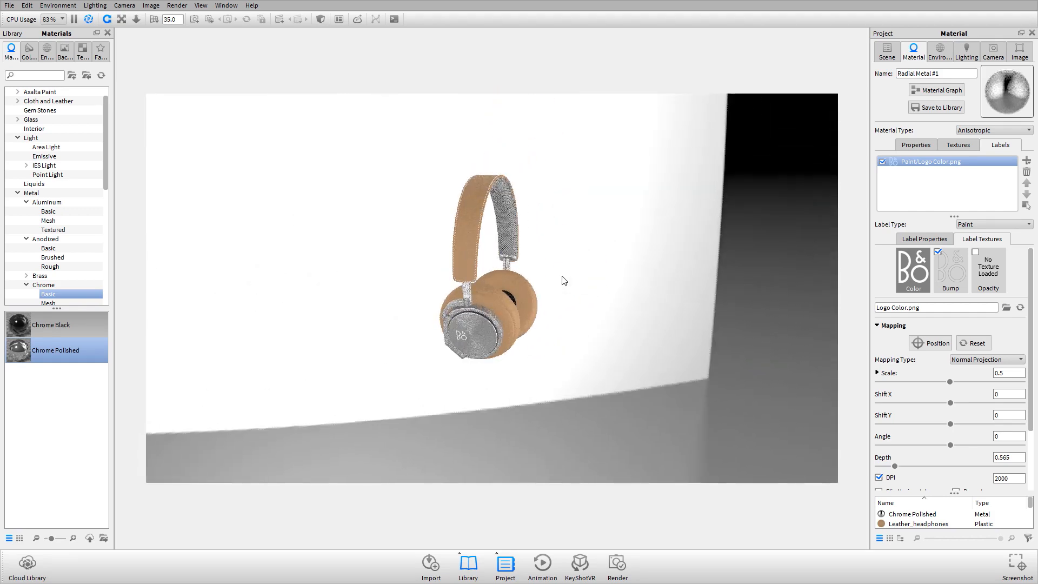
drag(560, 281, 534, 306)
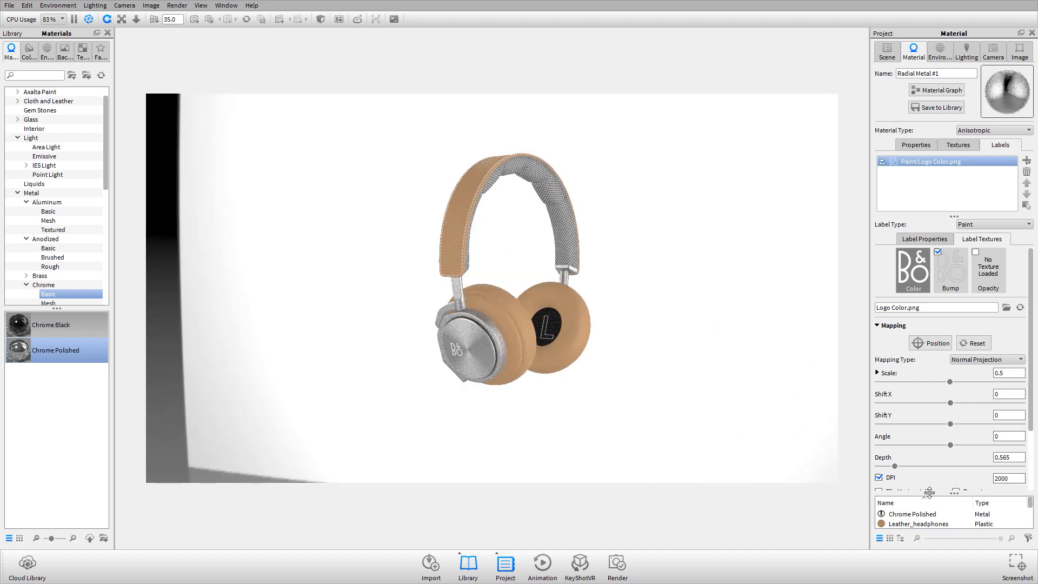
Step: Enlarge the list of materials used in the project and centre the view on the headphone model
drag(926, 492, 937, 386)
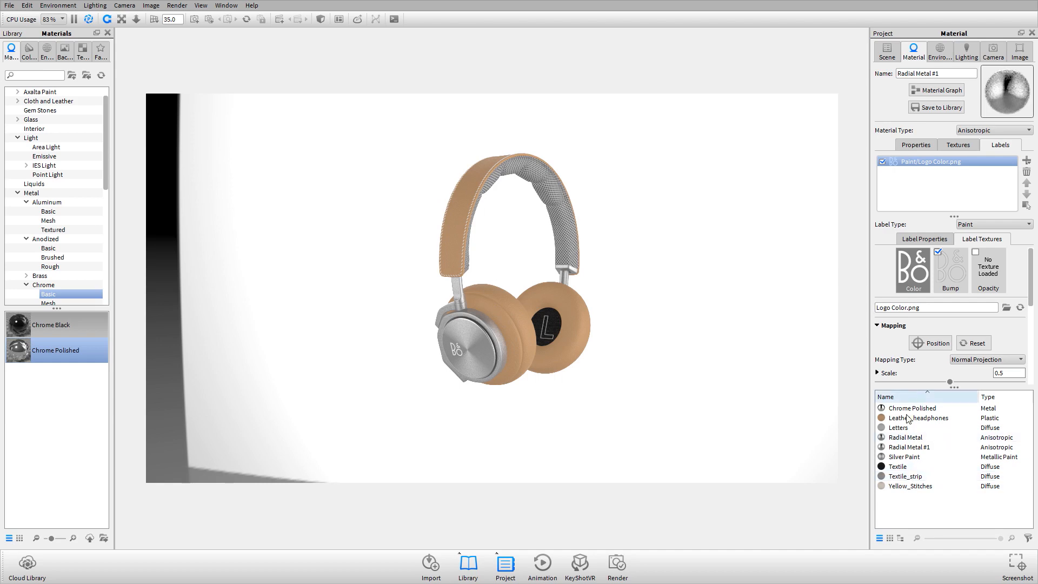
drag(641, 384, 553, 145)
right_click(552, 144)
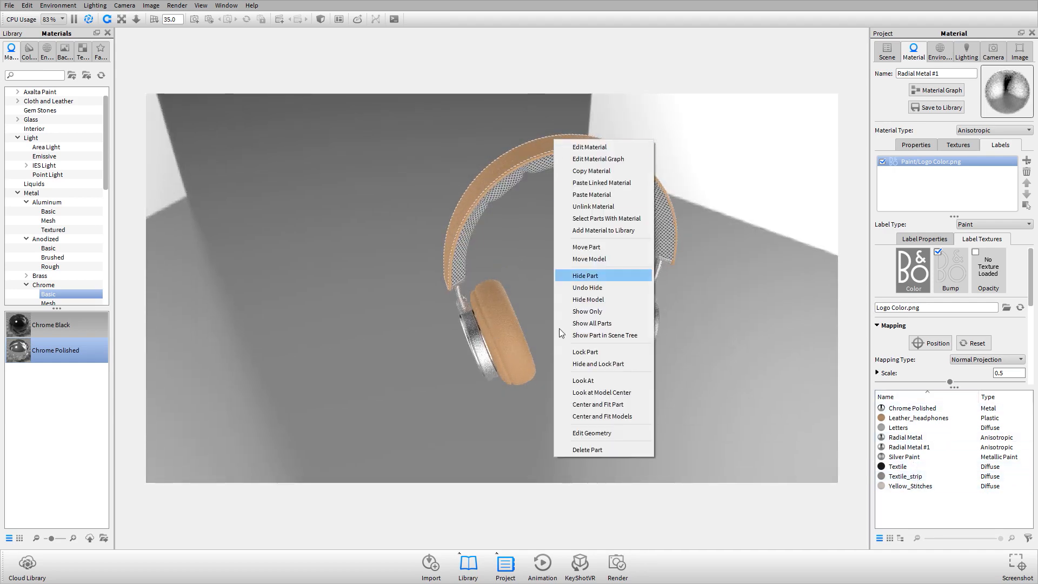
click(581, 391)
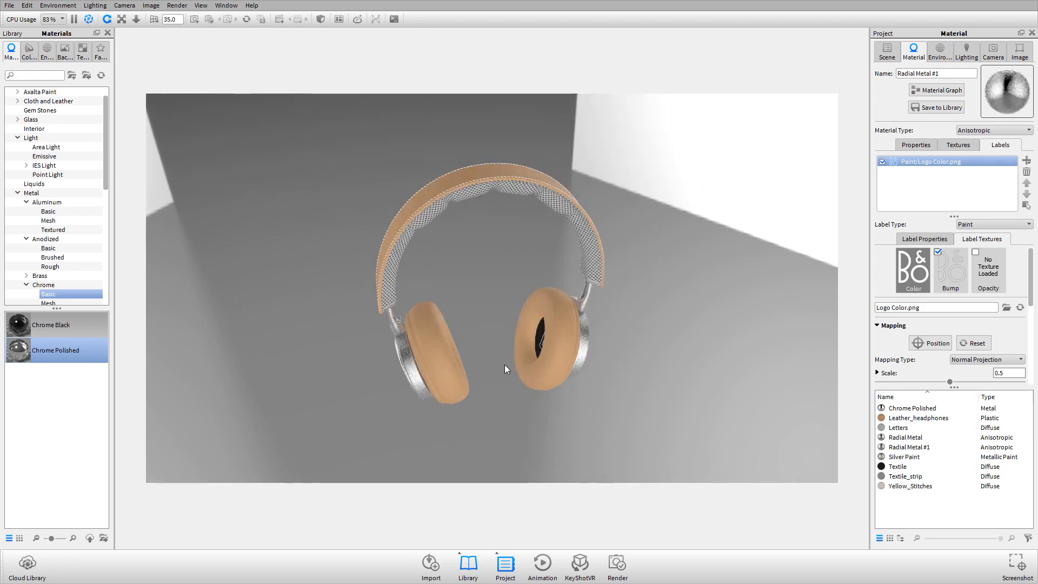
Step: Set the Metal Coverage of the Silver Paint material on the headband's metal arm to 0.605
drag(505, 364, 589, 330)
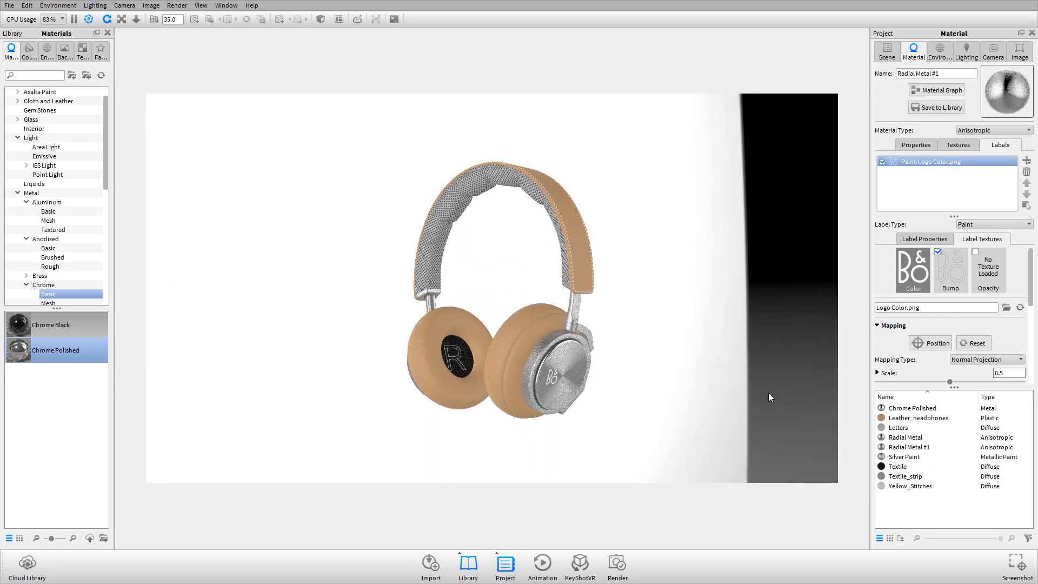
drag(649, 290, 370, 346)
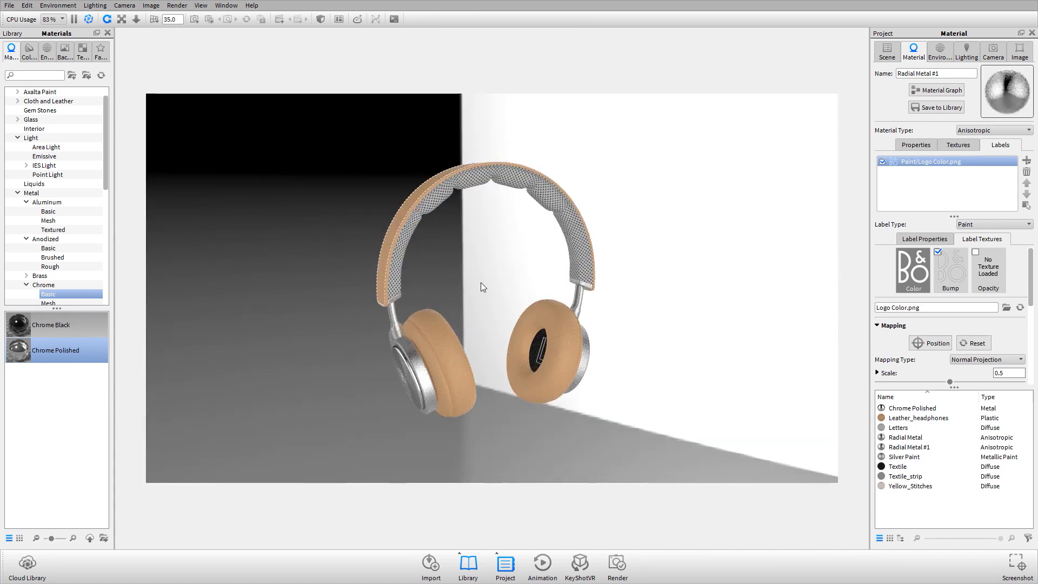
drag(607, 343, 362, 357)
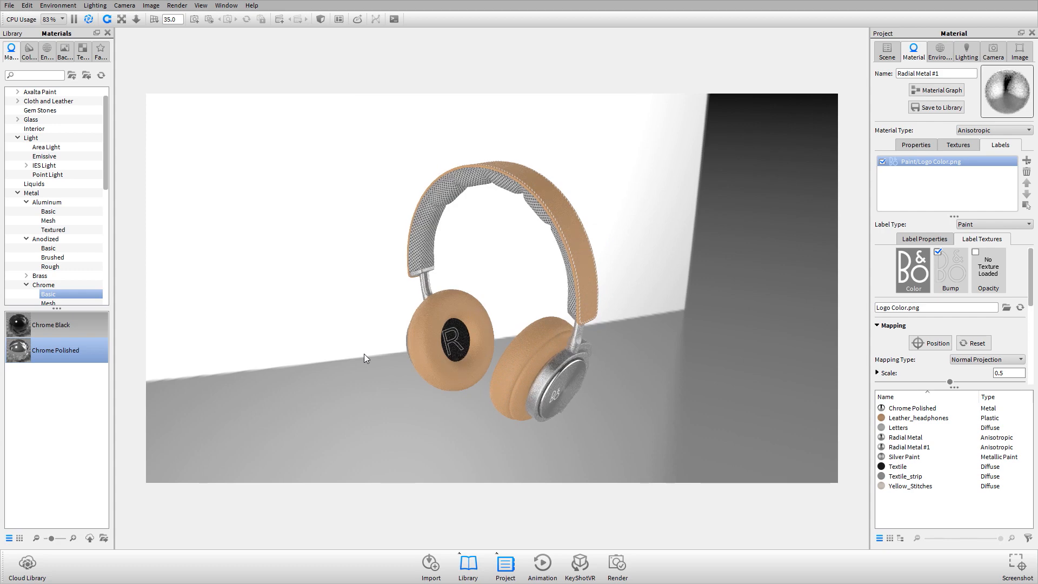
drag(466, 358, 381, 330)
scroll(605, 378, up, 5)
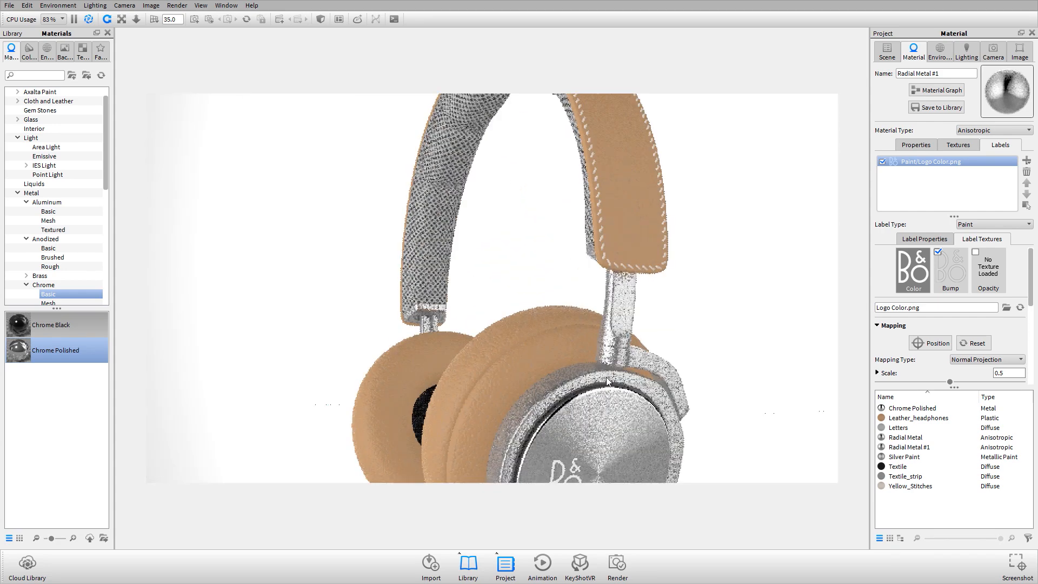
double_click(625, 314)
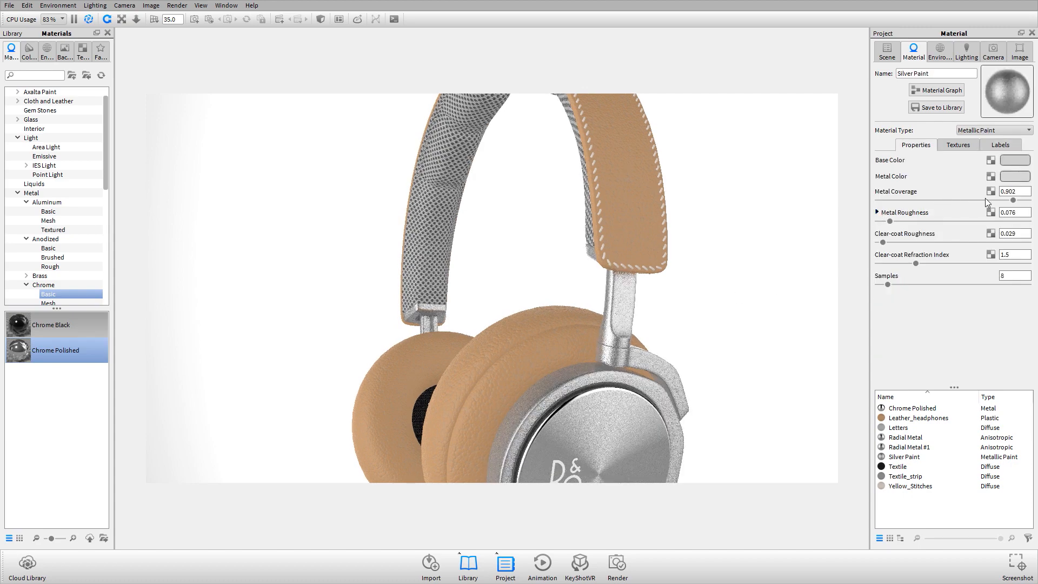
drag(982, 200, 969, 200)
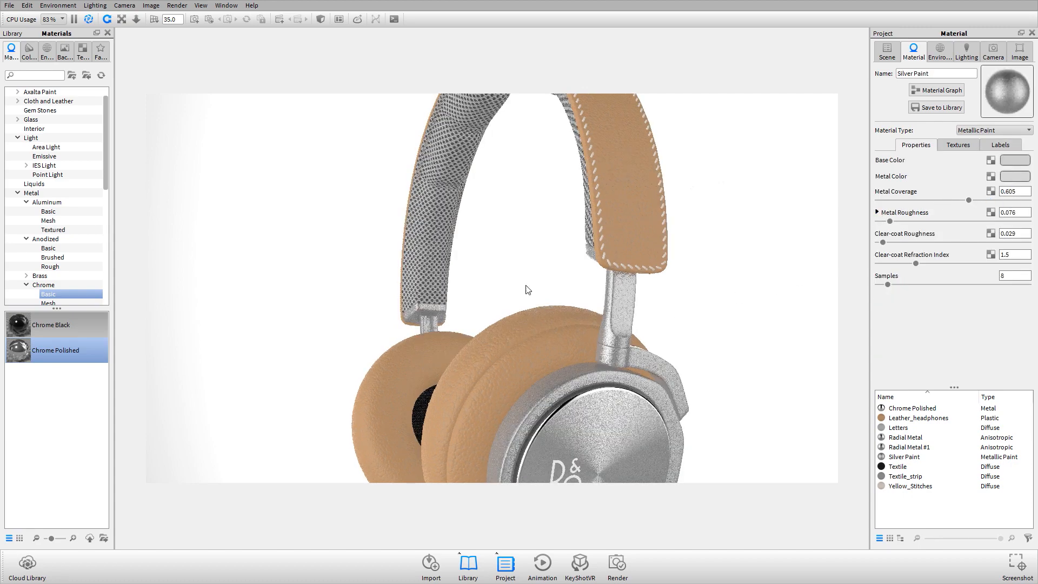
Step: Compare the metal arm and ear cup finish with the reference product photo, and inspect the headphones from both sides
scroll(528, 290, down, 4)
key(alt+Tab)
key(alt+Tab)
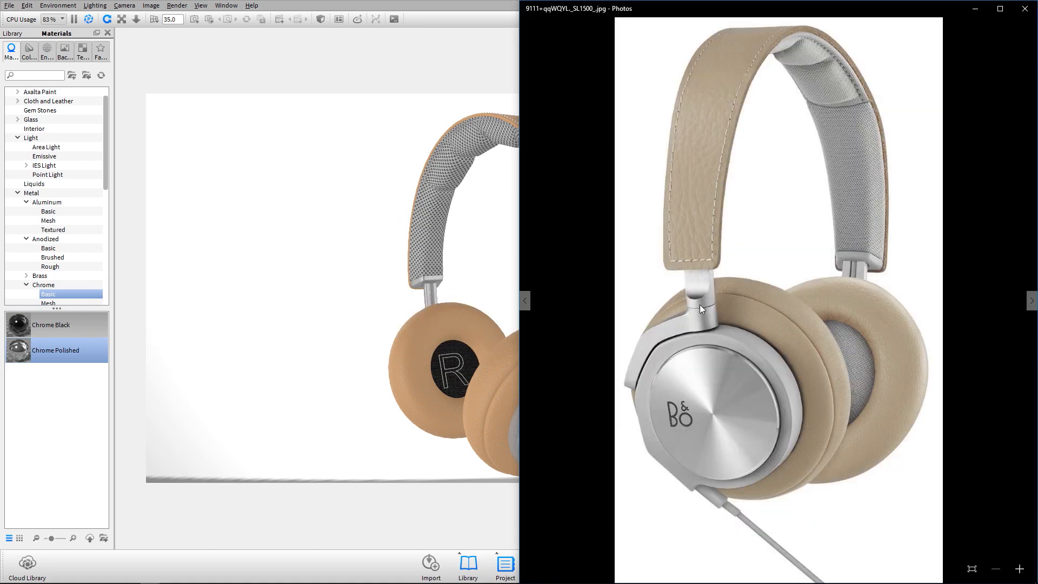
key(alt+Tab)
drag(637, 411, 544, 355)
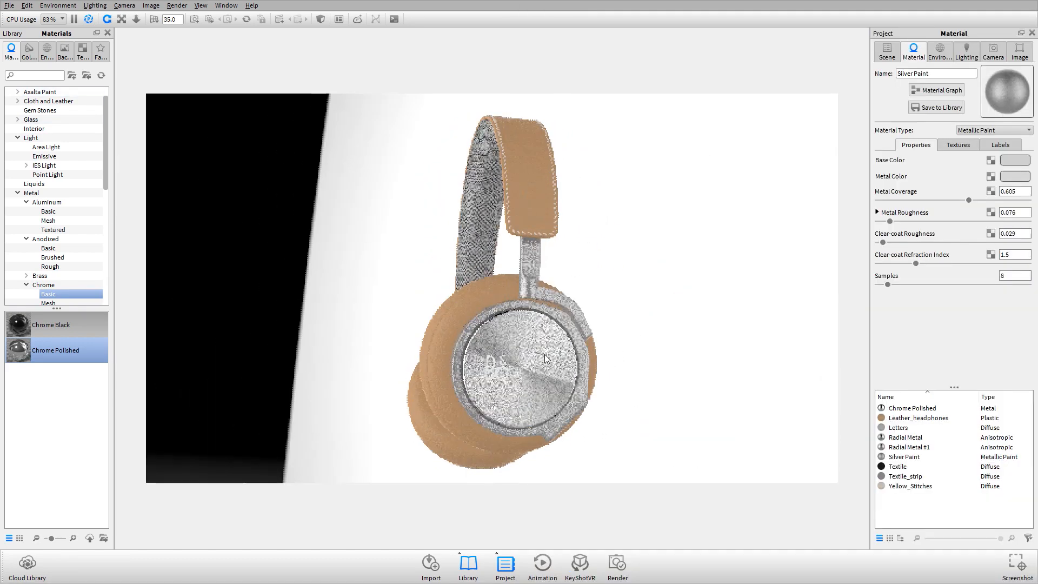
drag(460, 307, 586, 350)
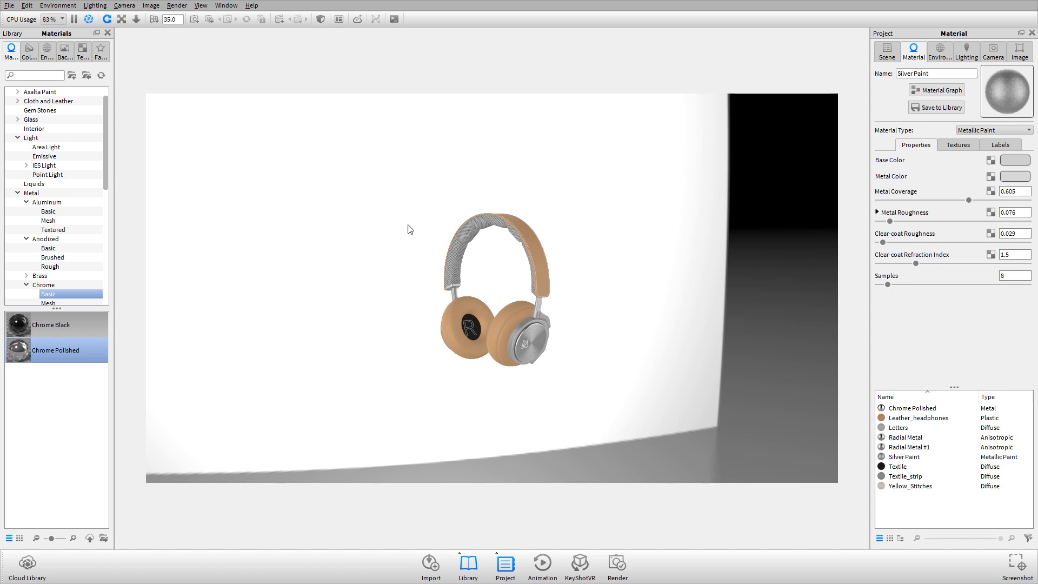
drag(387, 271, 614, 280)
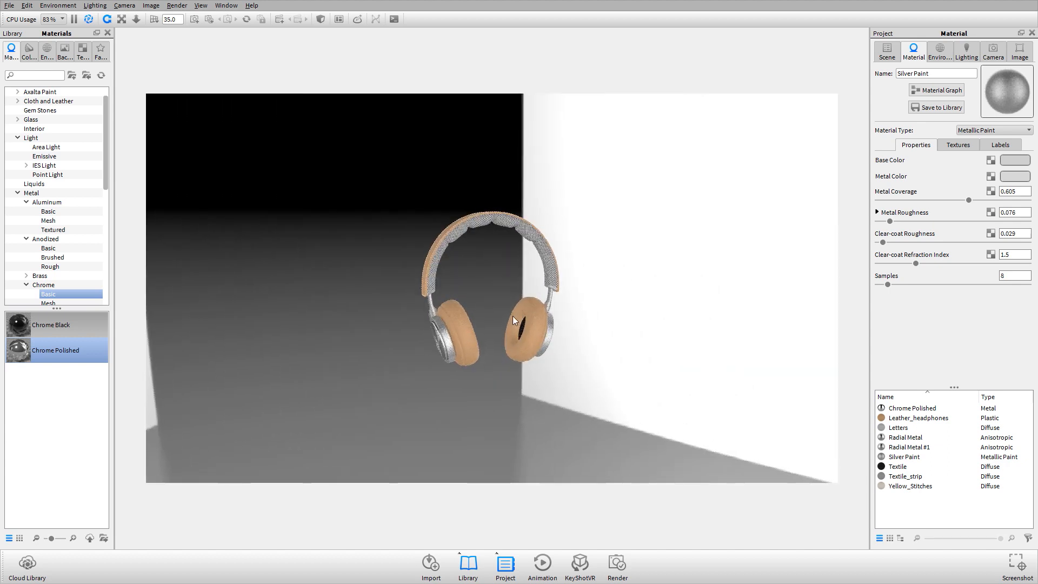
Step: Examine the headphone model's pose and materials against the BeoPlay H6 logo.png reference image of three headphones
click(889, 53)
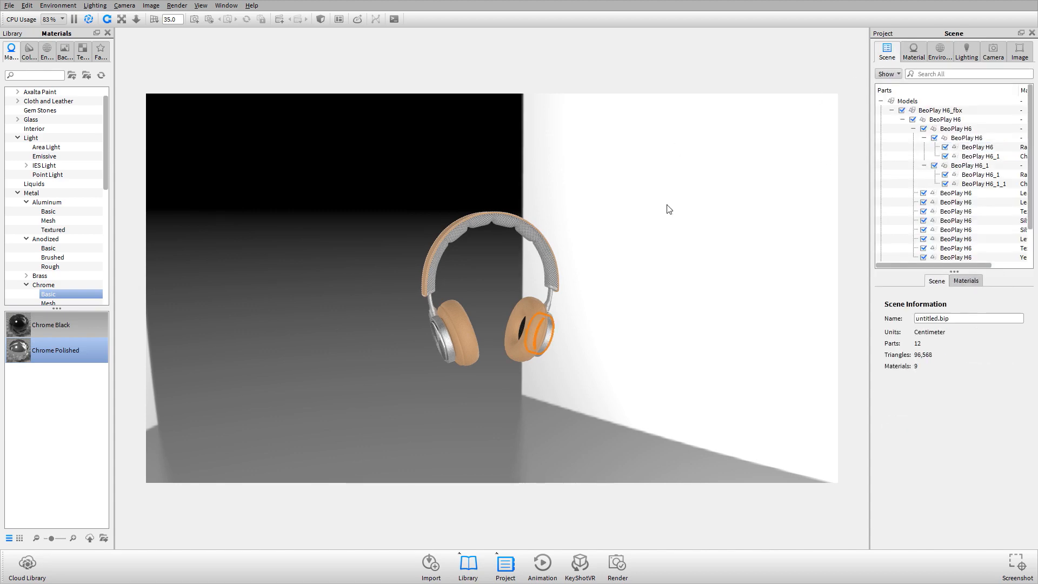
drag(669, 209, 459, 290)
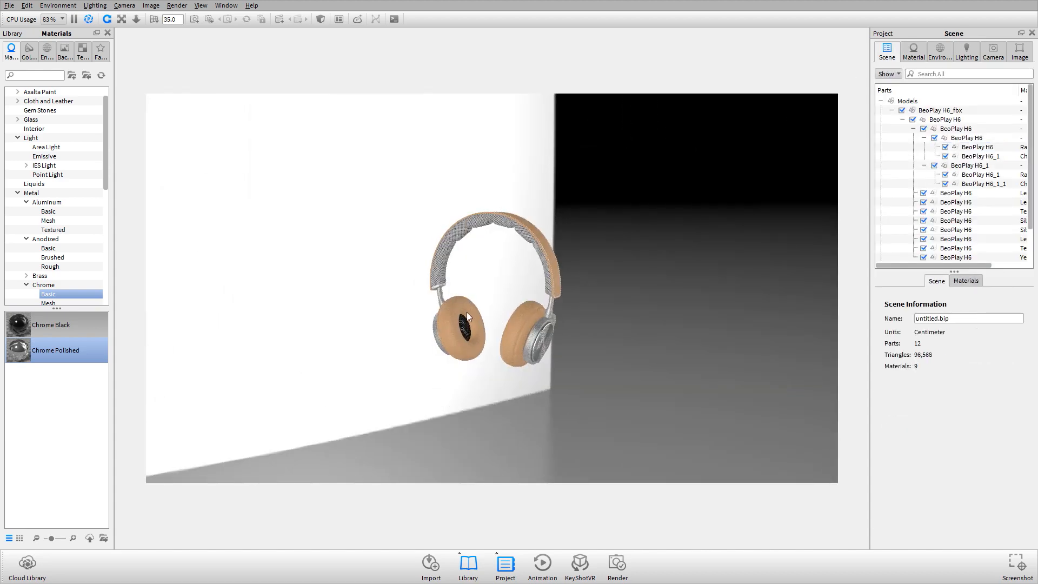
key(alt+Tab)
key(Tab)
key(Tab)
key(Tab)
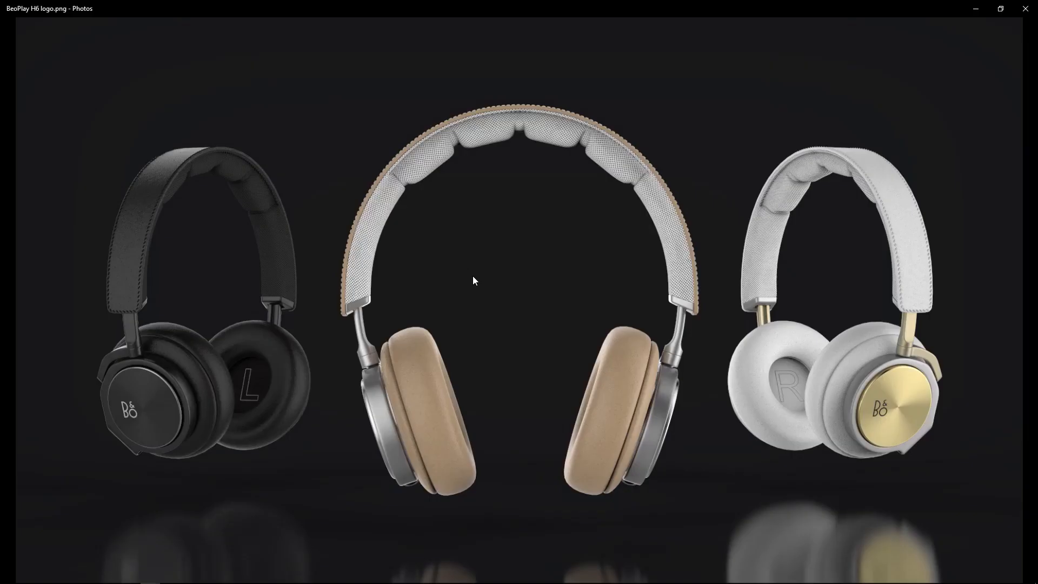
key(alt+Tab)
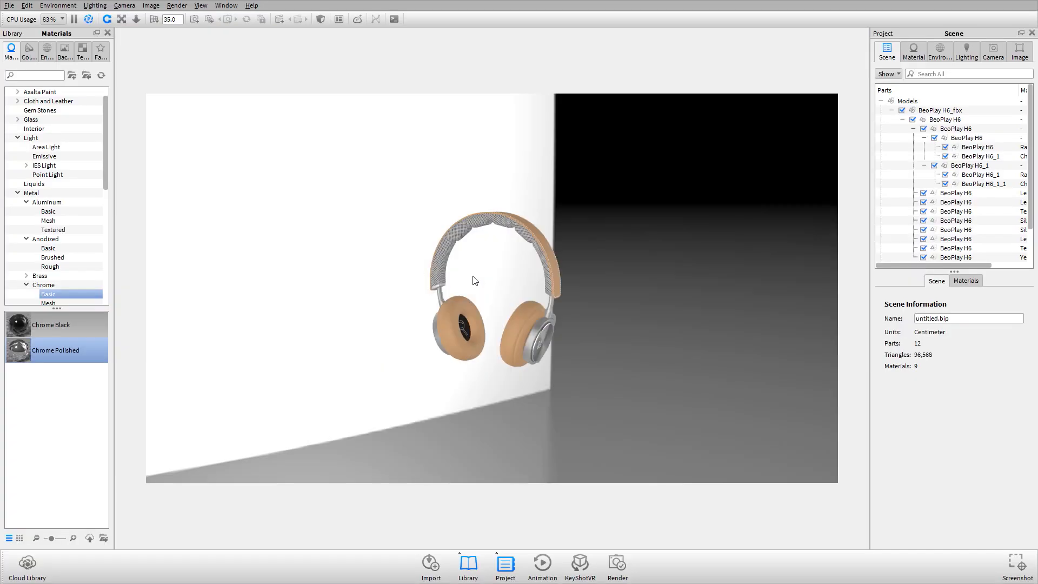
drag(618, 303, 575, 290)
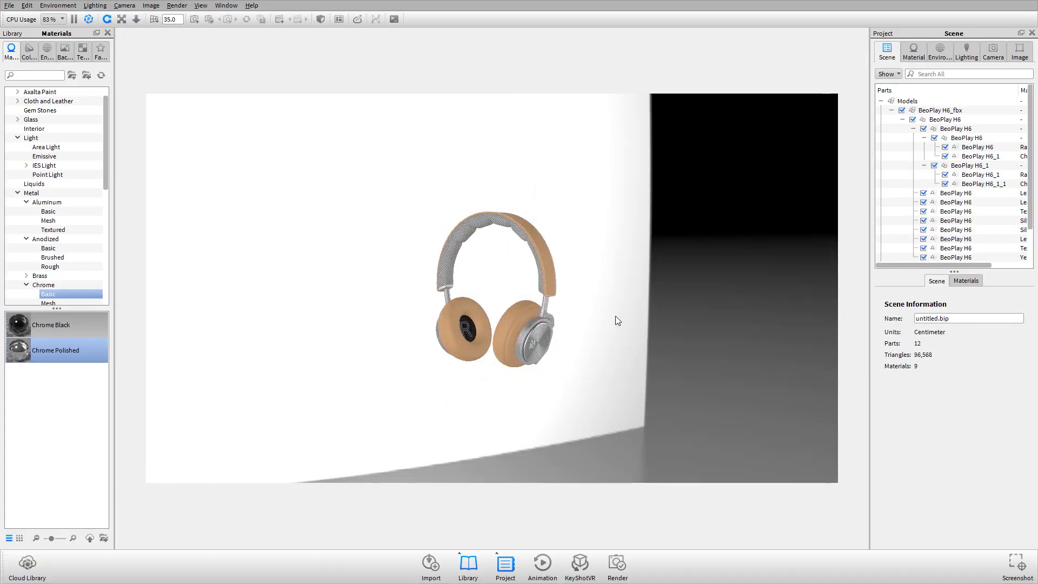
drag(475, 204, 480, 238)
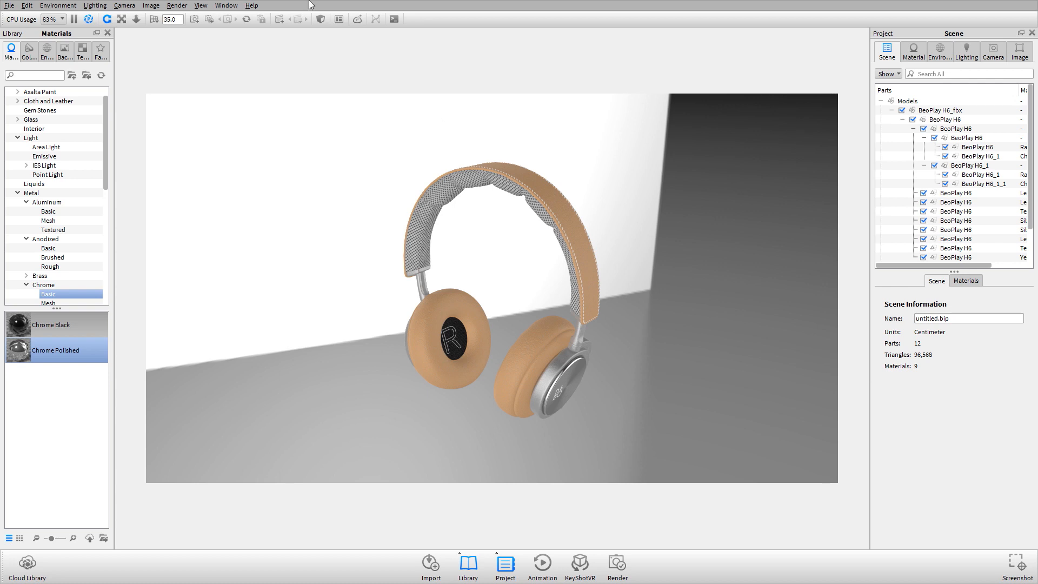
click(151, 5)
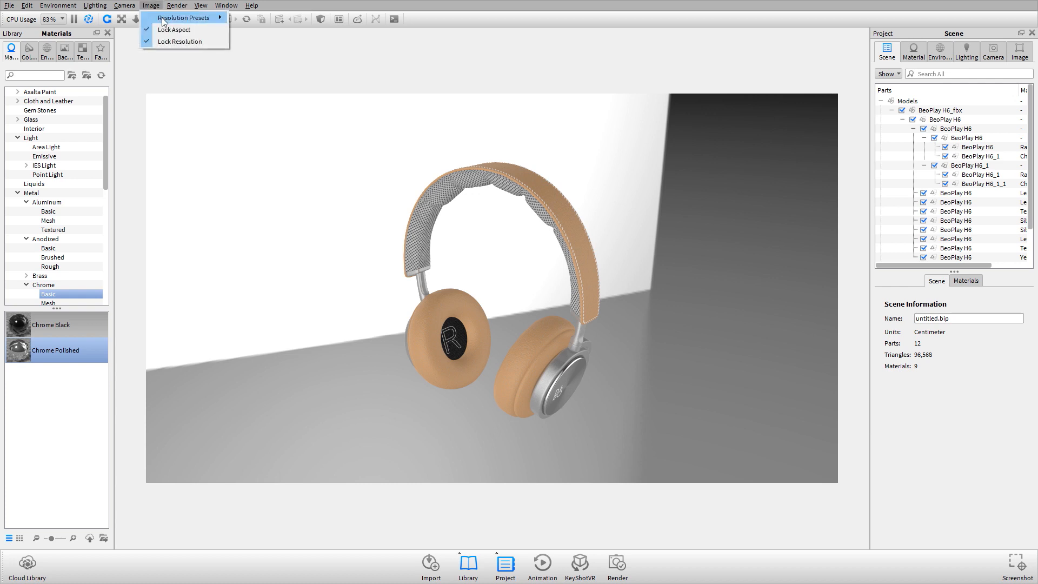
mouse_move(162, 21)
mouse_move(283, 21)
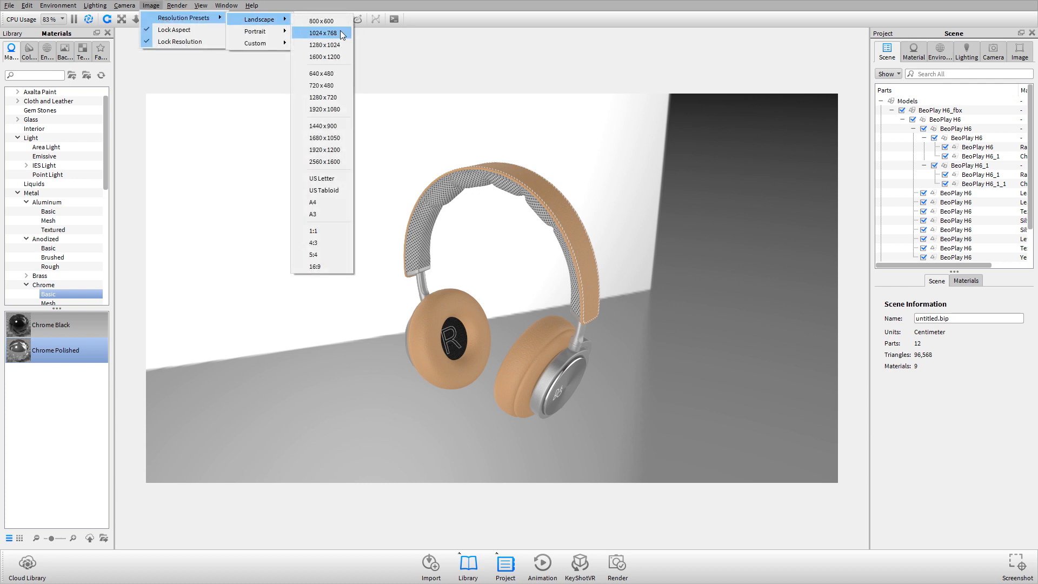
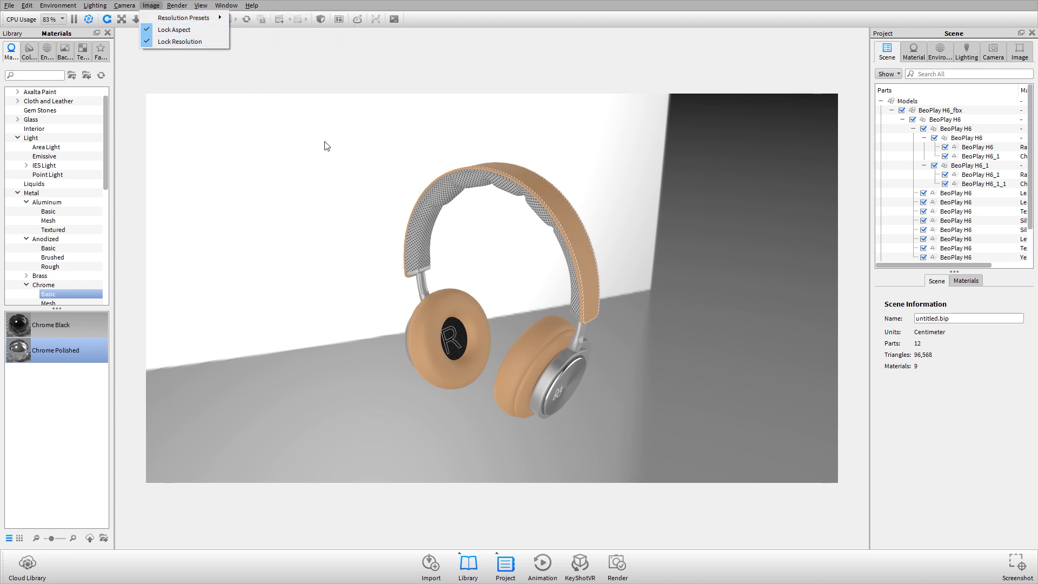
click(446, 201)
key(f)
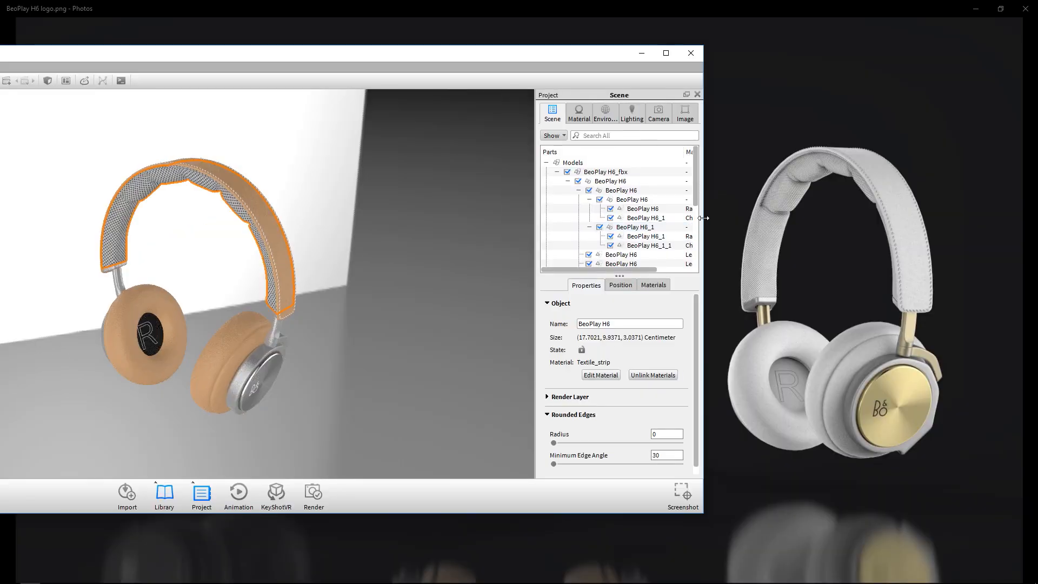
drag(703, 222, 876, 225)
click(1028, 247)
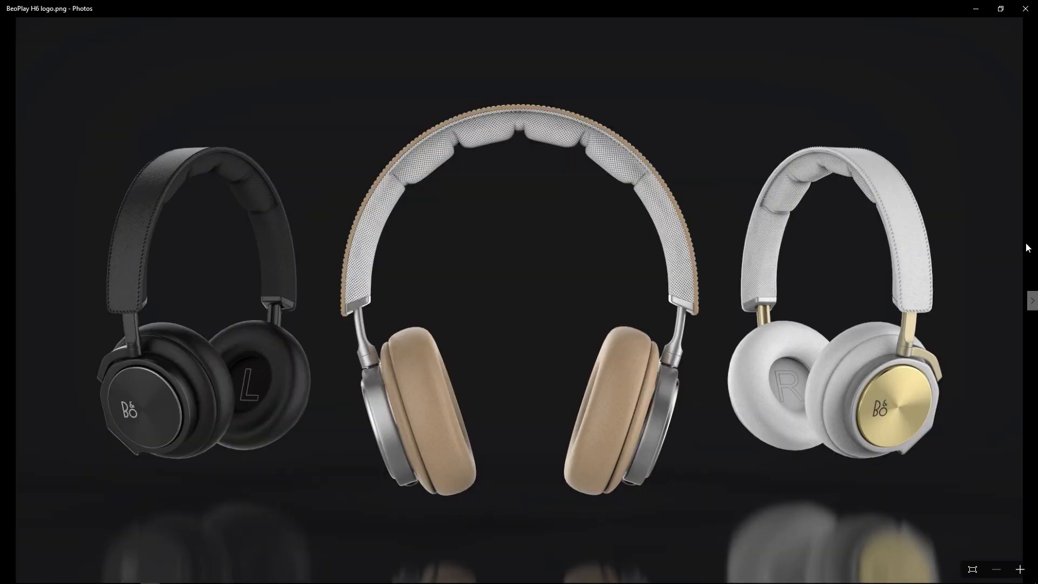
key(alt+Tab)
click(431, 204)
key(f)
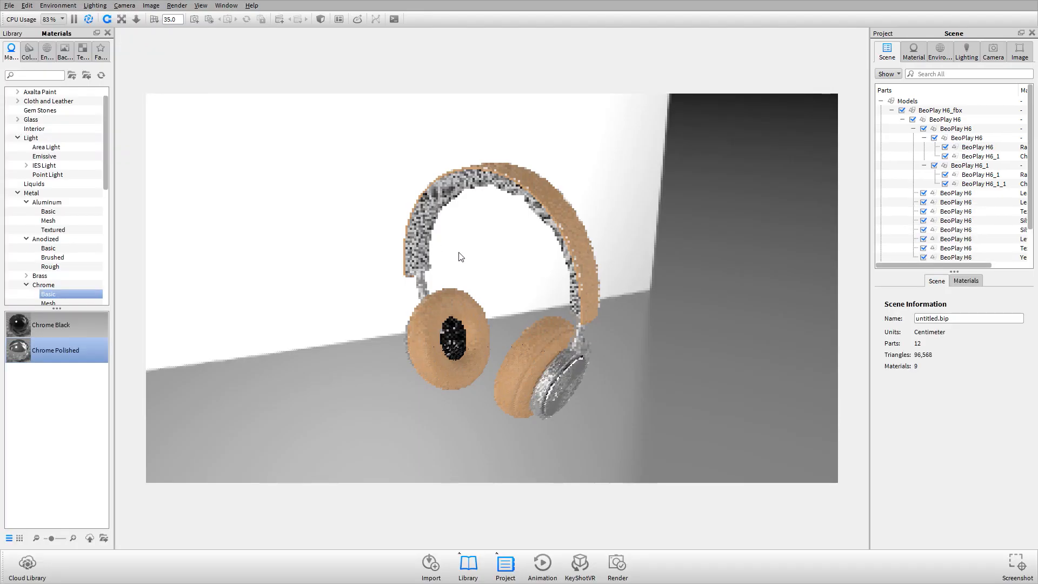
drag(570, 382, 615, 325)
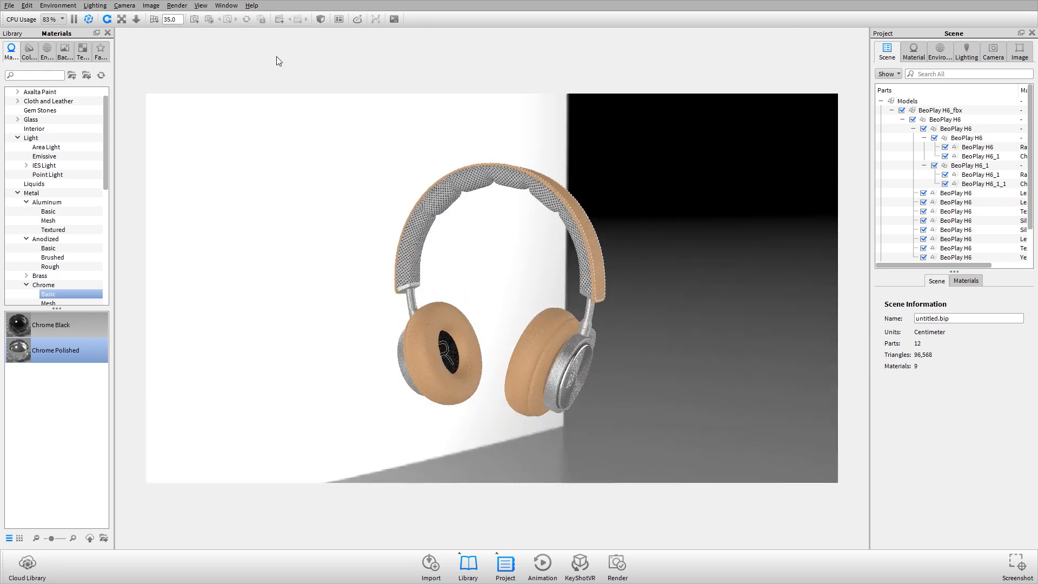
click(150, 6)
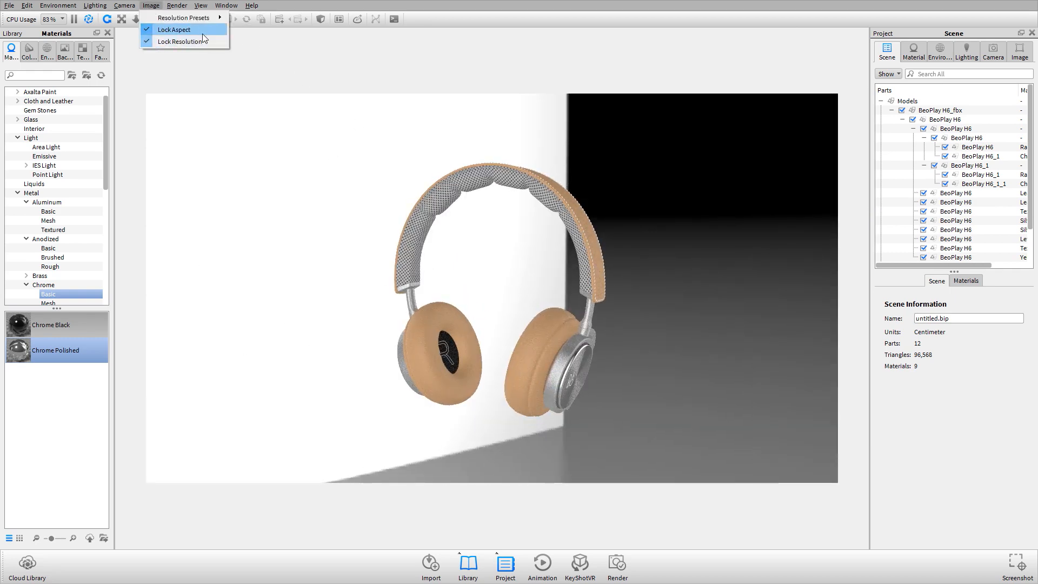
click(712, 426)
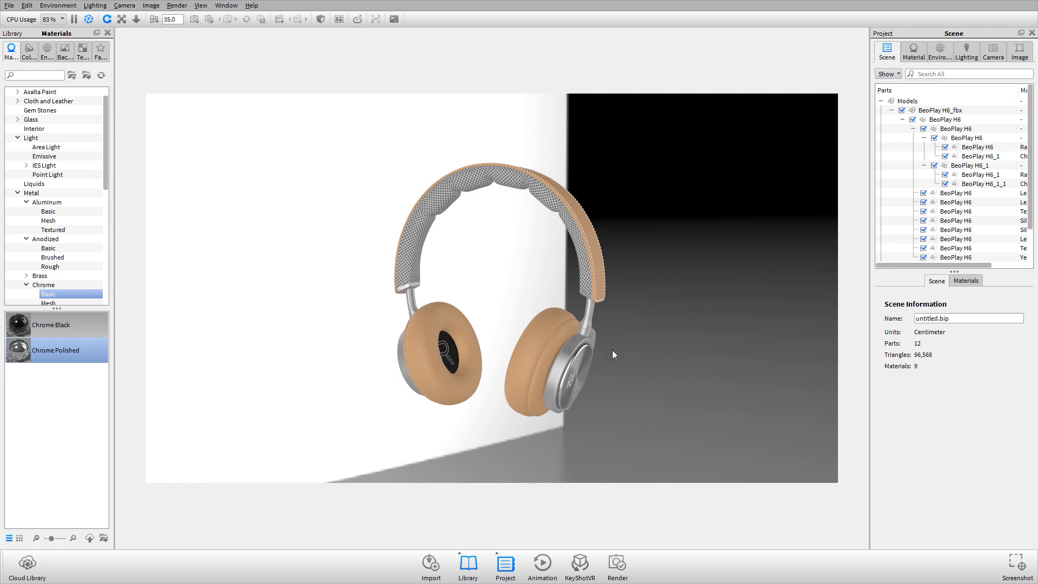
Step: Turn off performance mode so the environment renders ground shadows beneath the headphones, and face the model from the front
scroll(482, 292, down, 2)
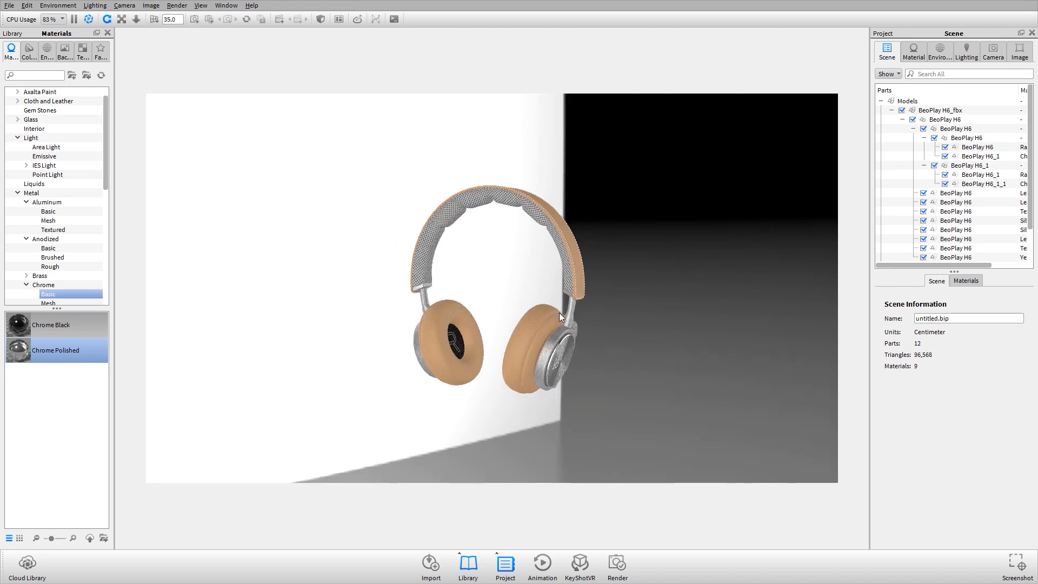
drag(559, 312, 499, 342)
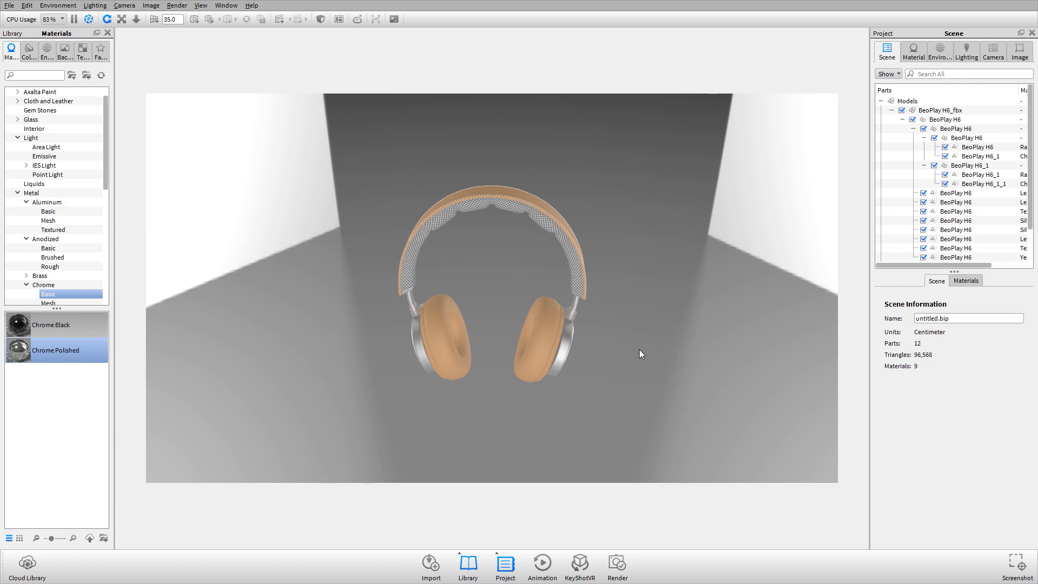
click(950, 52)
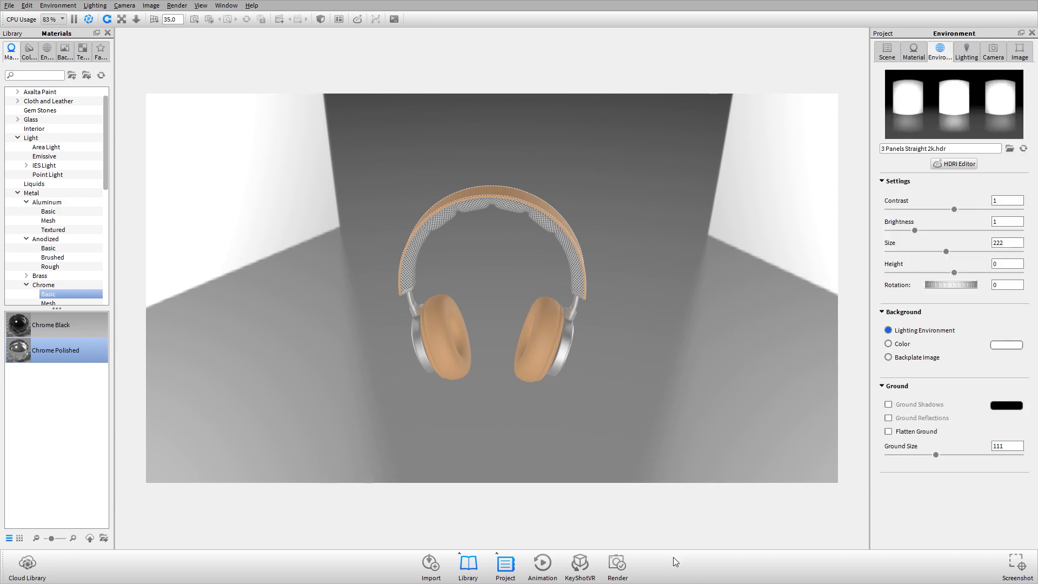
drag(545, 410, 463, 256)
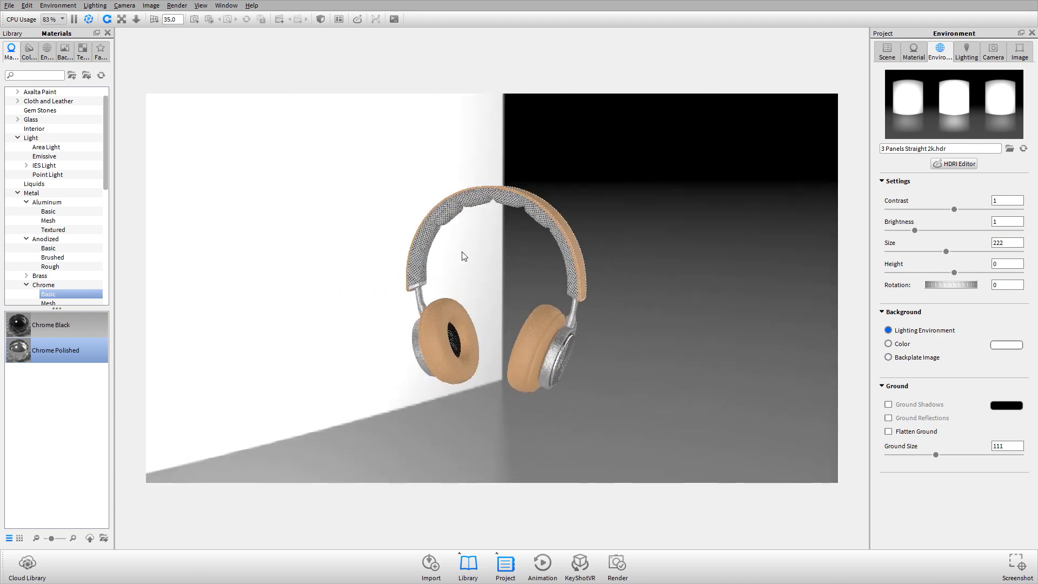
click(90, 19)
drag(342, 299, 642, 280)
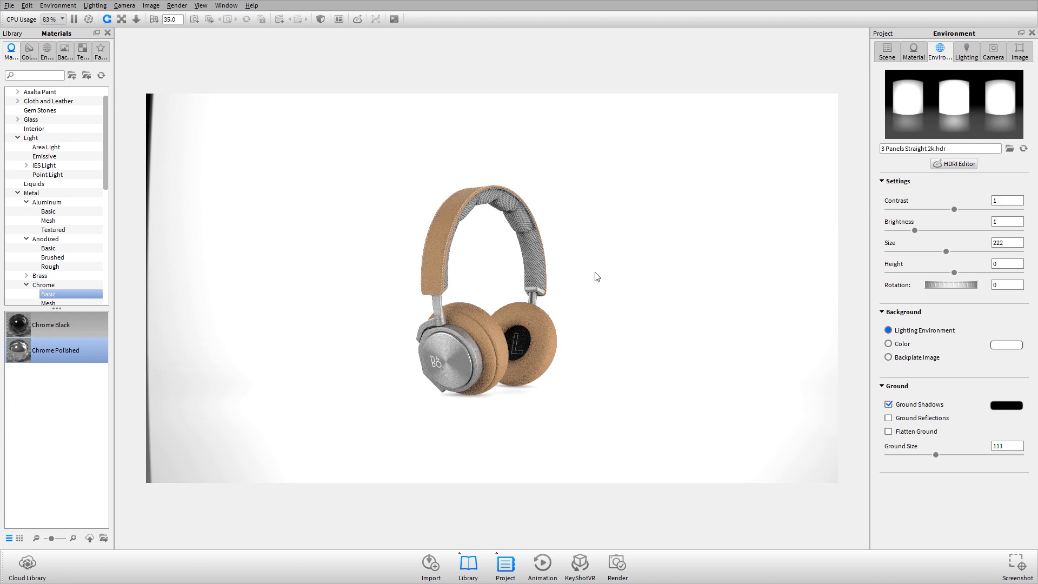
drag(617, 271, 583, 275)
drag(328, 283, 411, 303)
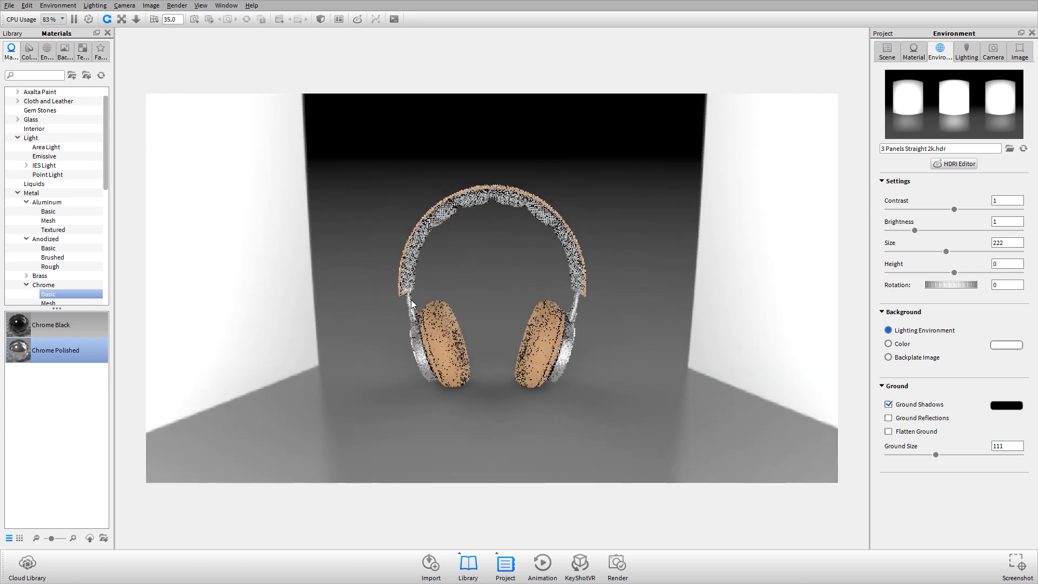
Step: Enable ground reflections for the headphones in the environment settings
key(alt+Tab)
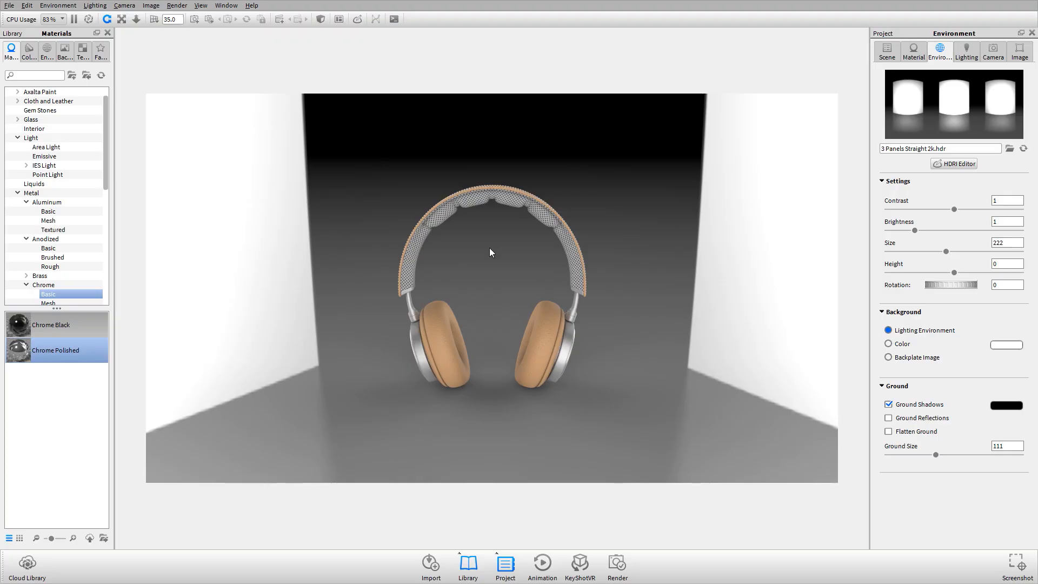
drag(491, 252, 611, 355)
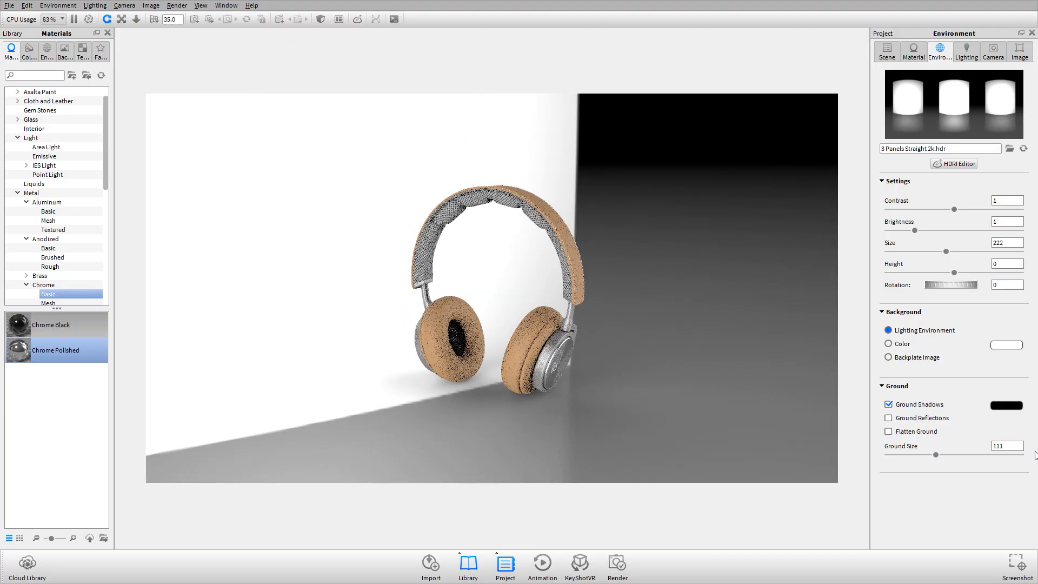
click(921, 421)
Step: Set the environment background to a solid dark grey colour with 0° hue, 0% saturation and 12% value
drag(556, 413, 573, 419)
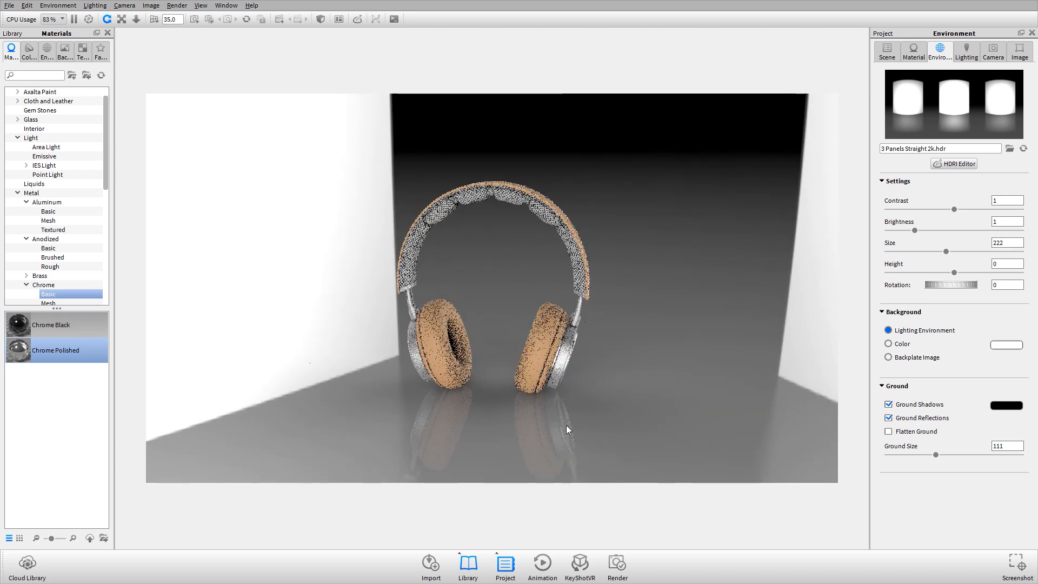
click(910, 345)
click(1007, 345)
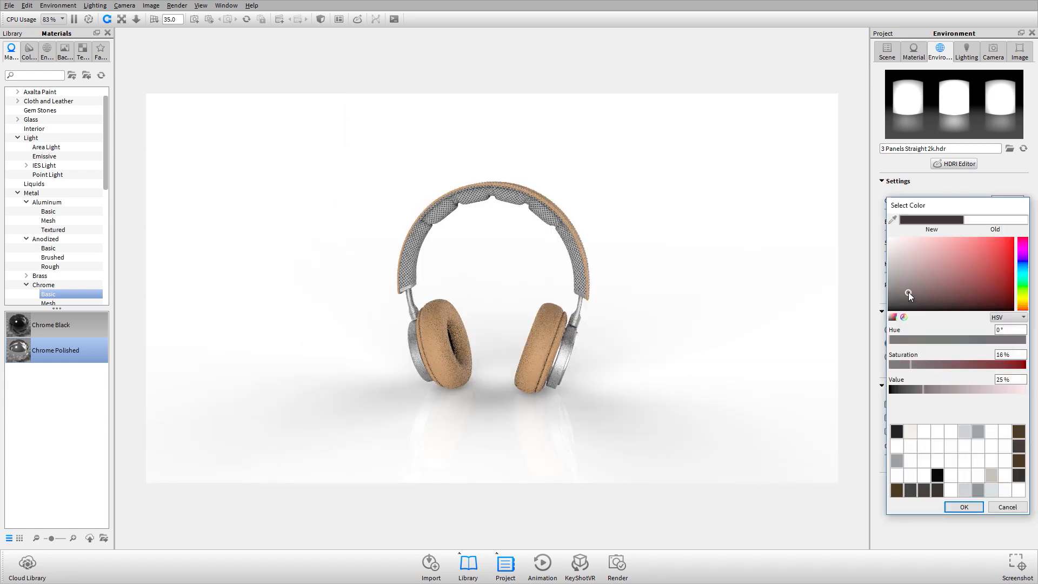
click(897, 431)
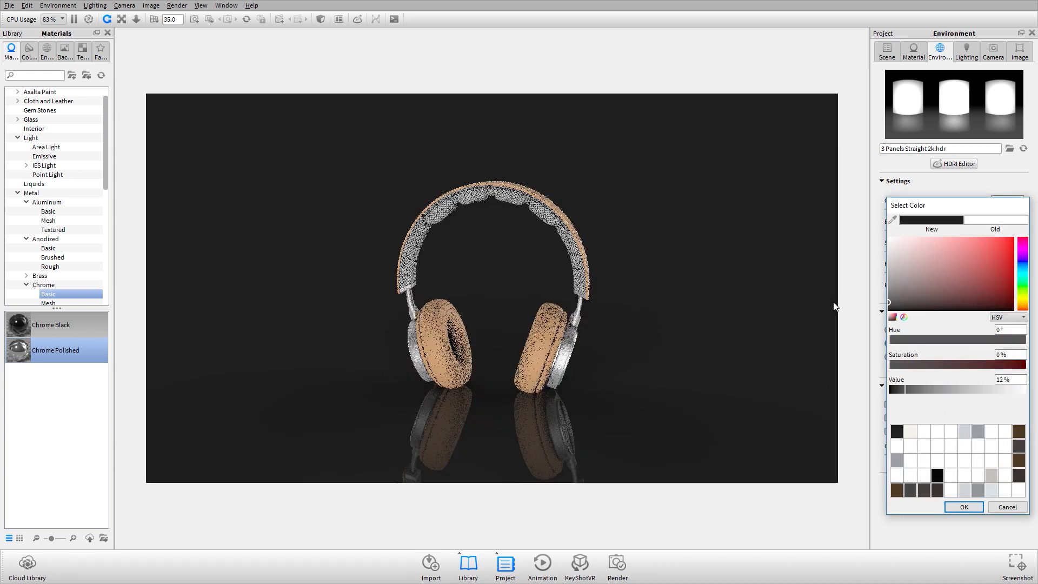
click(964, 507)
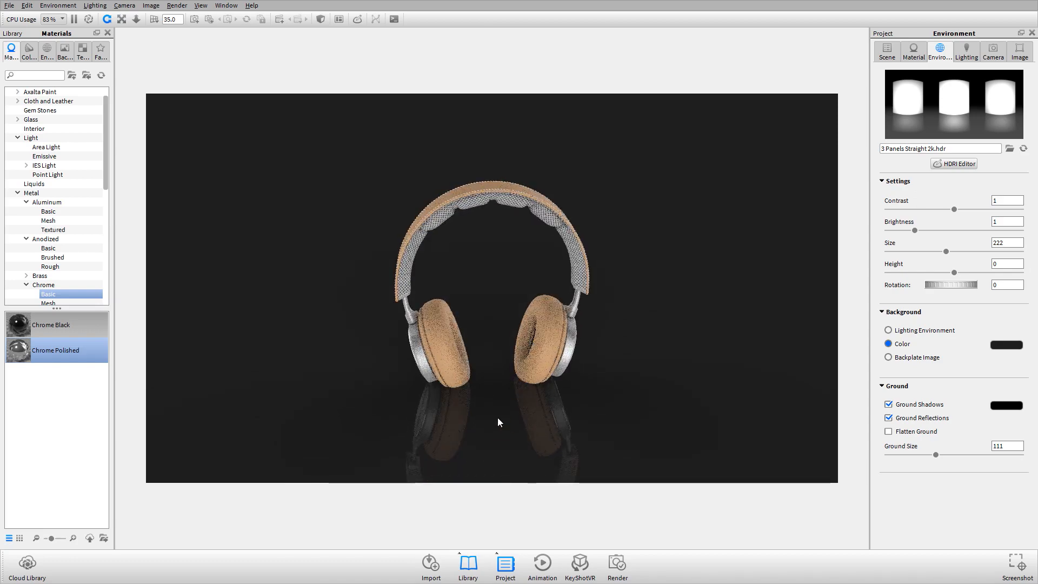
Step: Turn off both ground reflections and ground shadows in the environment settings
scroll(462, 368, up, 3)
drag(463, 369, 390, 330)
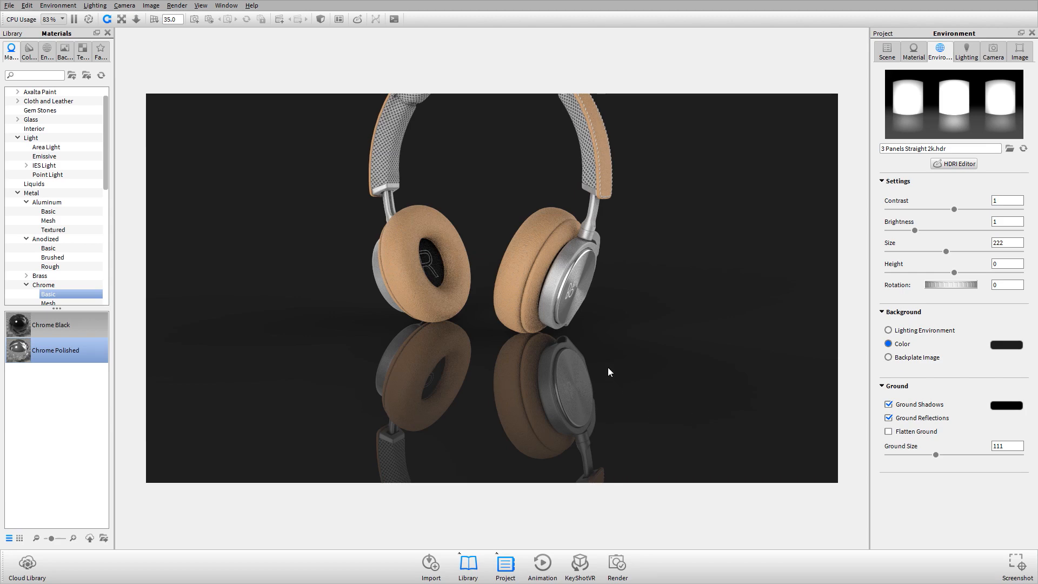
click(907, 418)
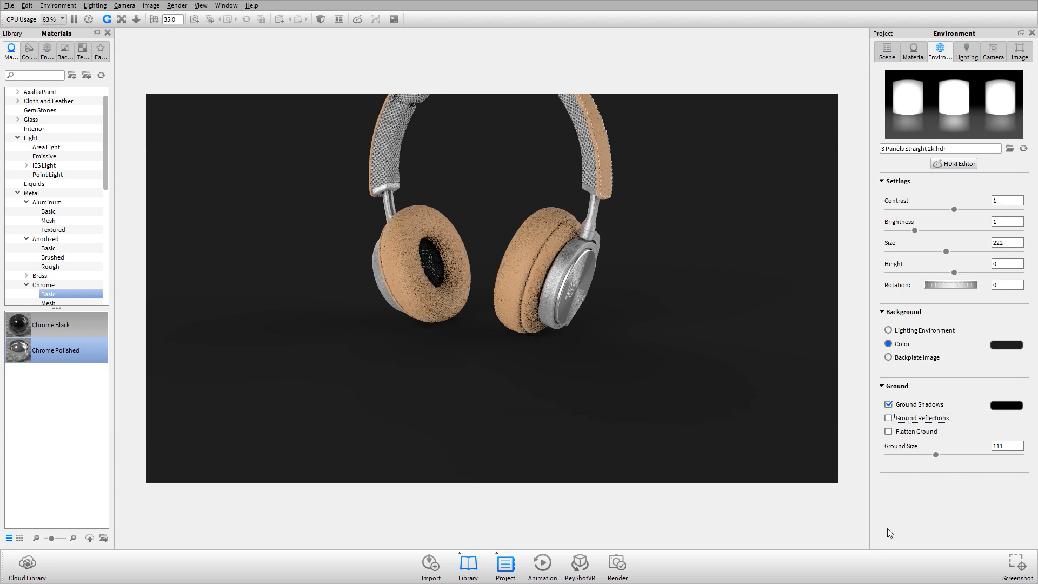
click(921, 405)
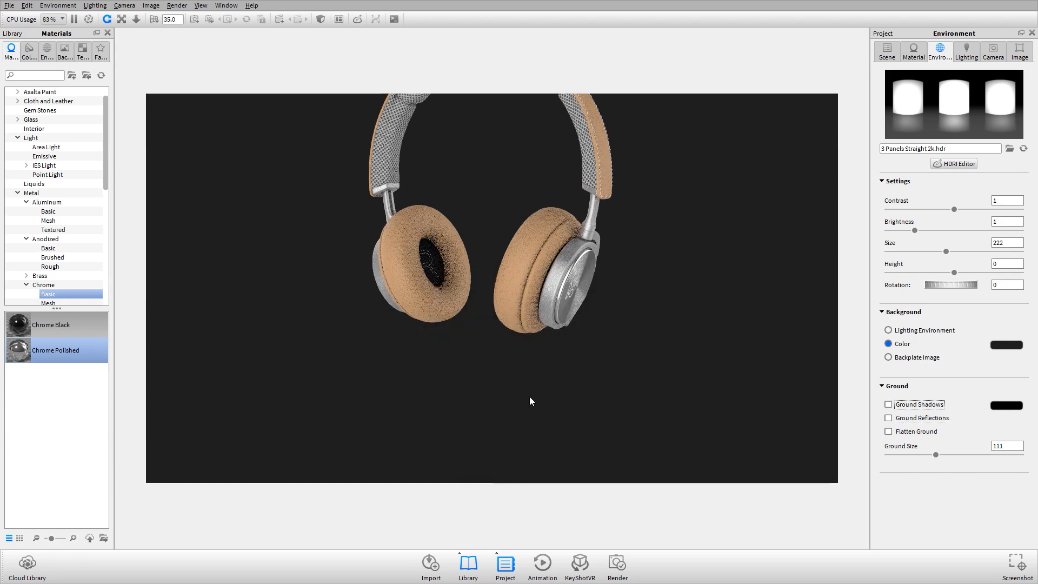
Step: Add a Ground Plane geometry to the scene beneath the headphones
scroll(515, 276, down, 5)
drag(523, 277, 506, 303)
scroll(506, 303, up, 1)
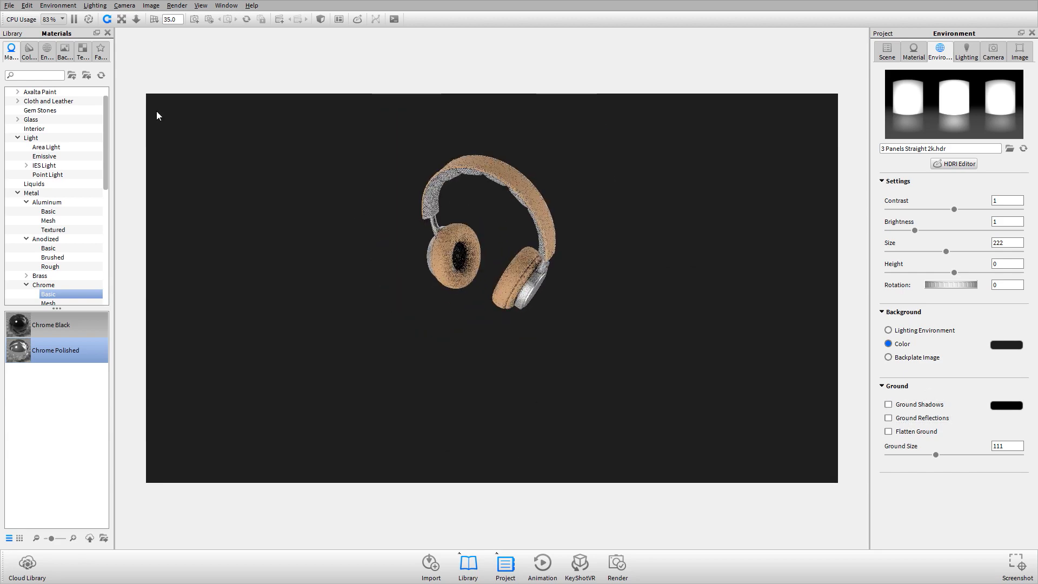
click(27, 5)
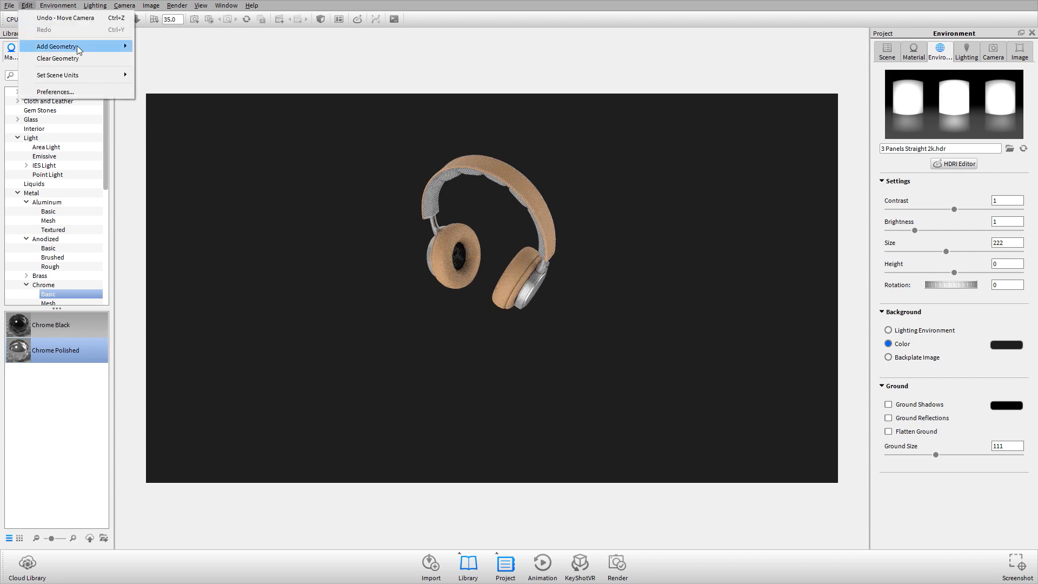
mouse_move(108, 46)
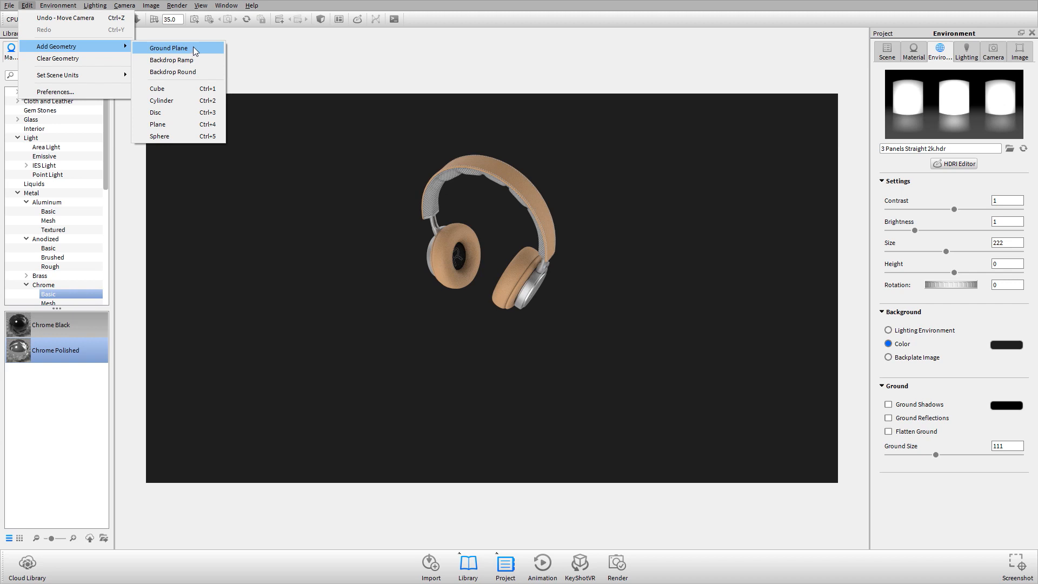
click(193, 47)
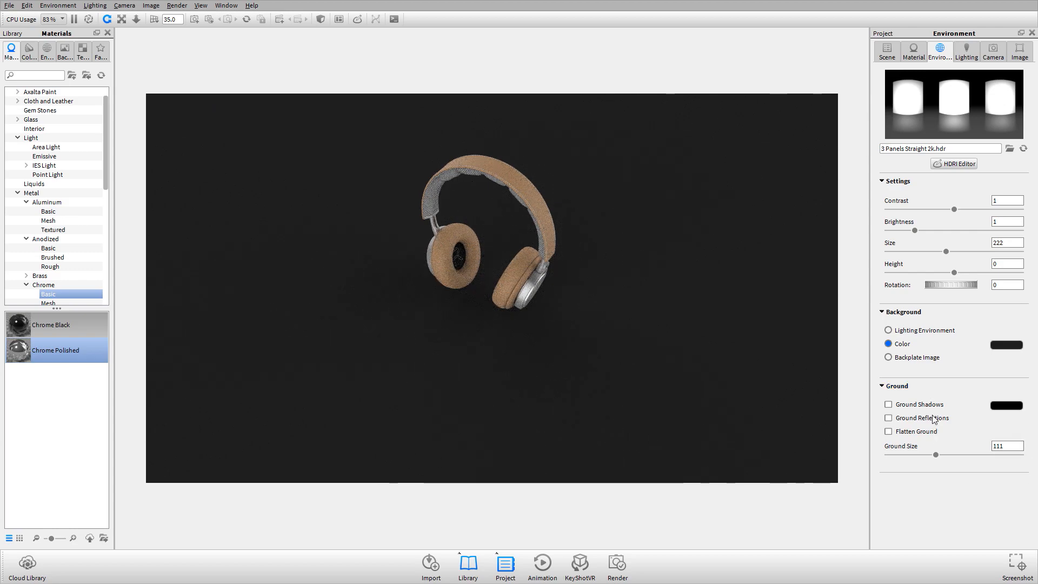
click(896, 387)
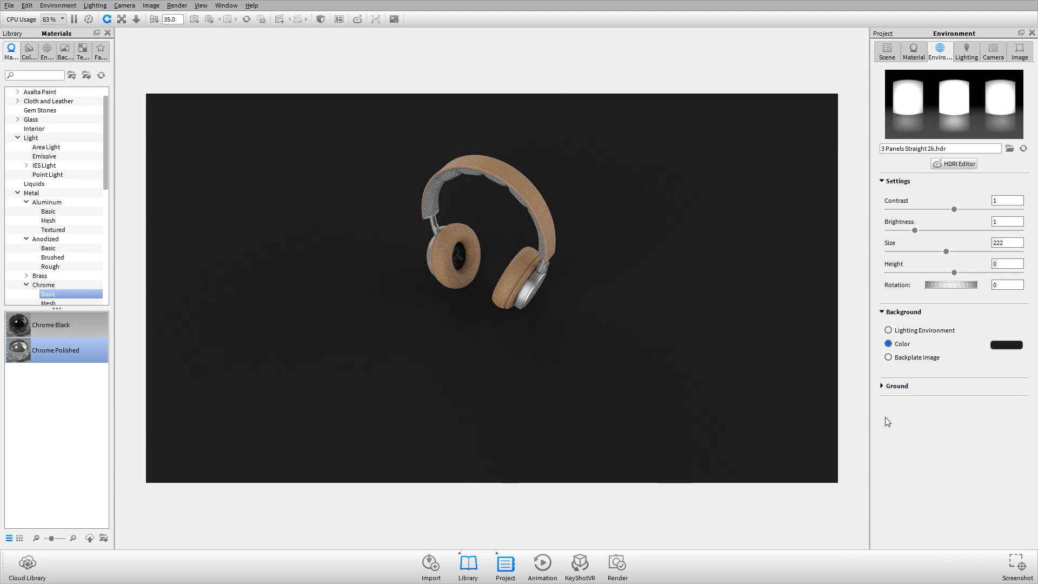
Step: Select the ground plane in the scene's model list and examine its extent and shadows around the headphones
click(887, 50)
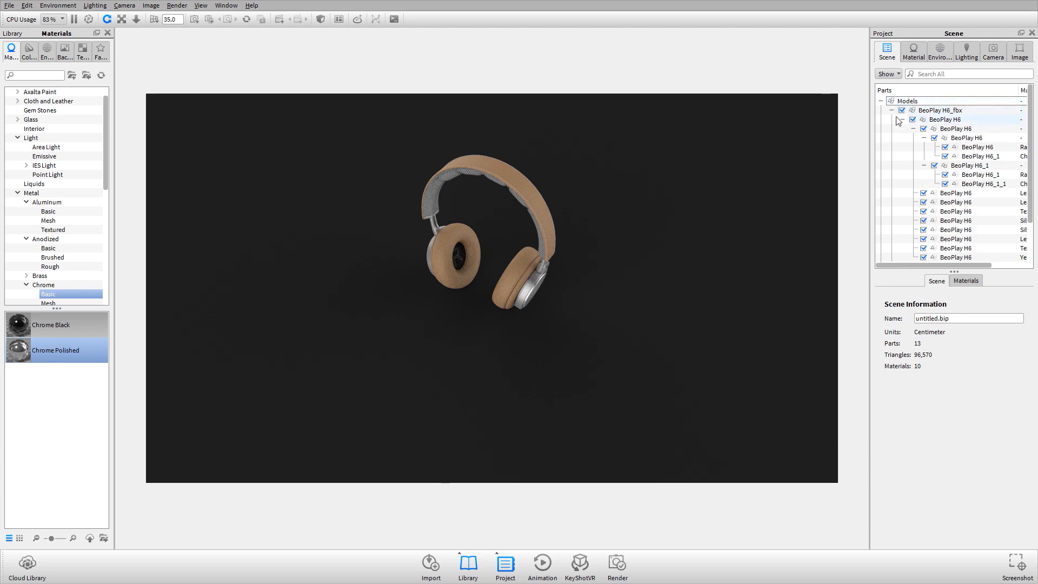
click(892, 110)
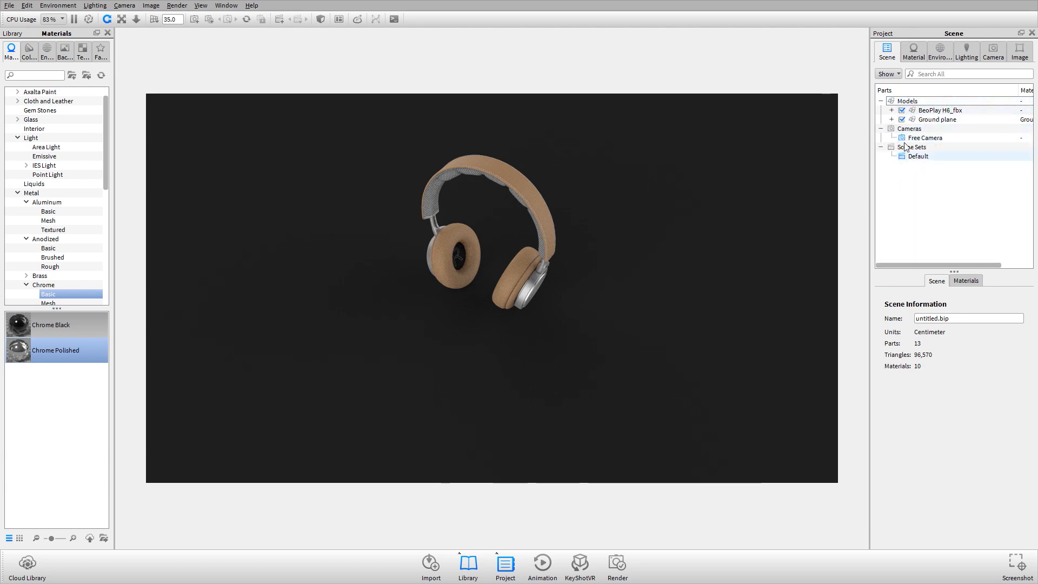
click(937, 119)
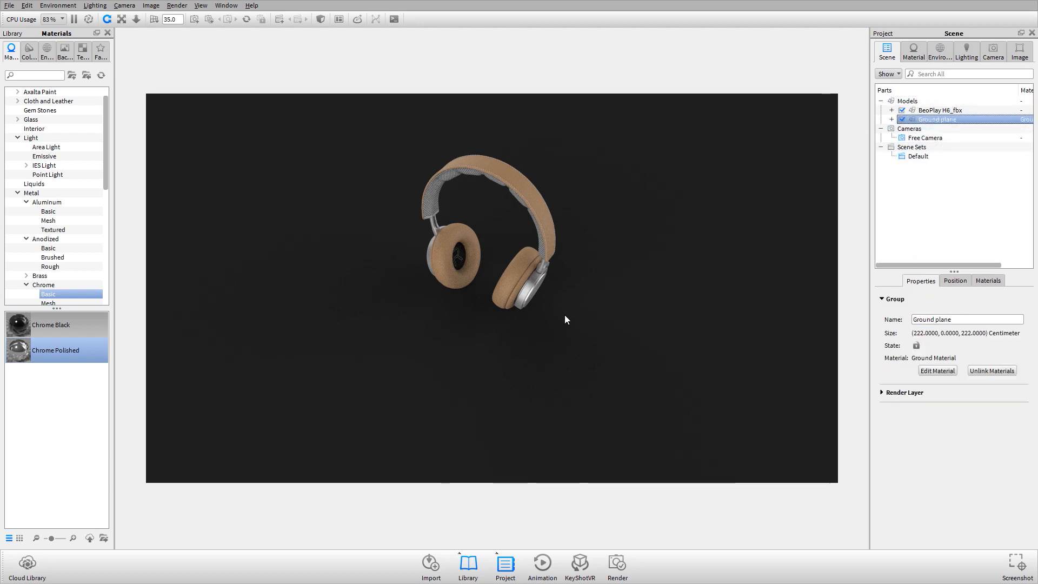
scroll(527, 365, down, 8)
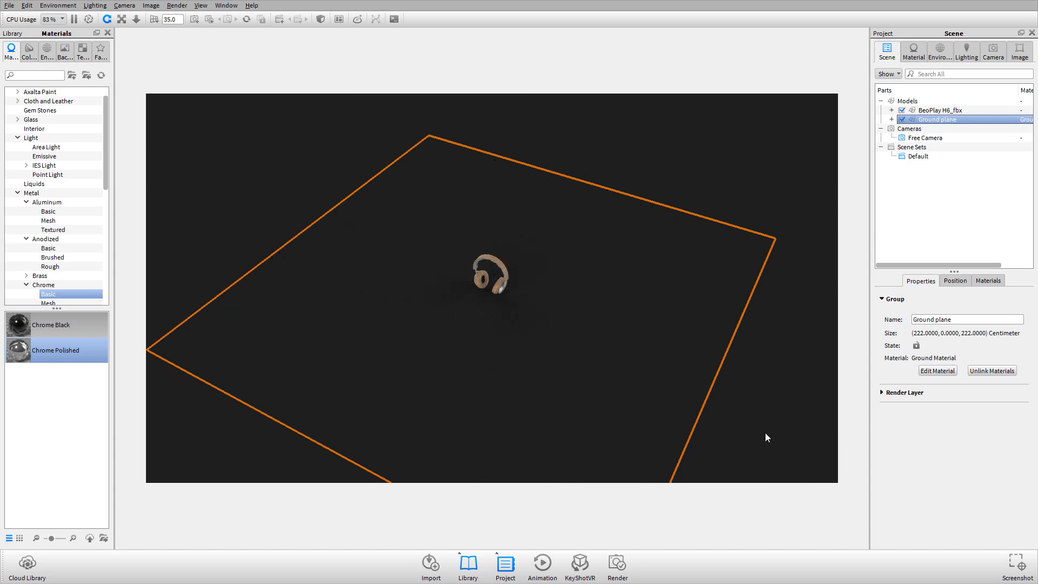
scroll(495, 326, up, 10)
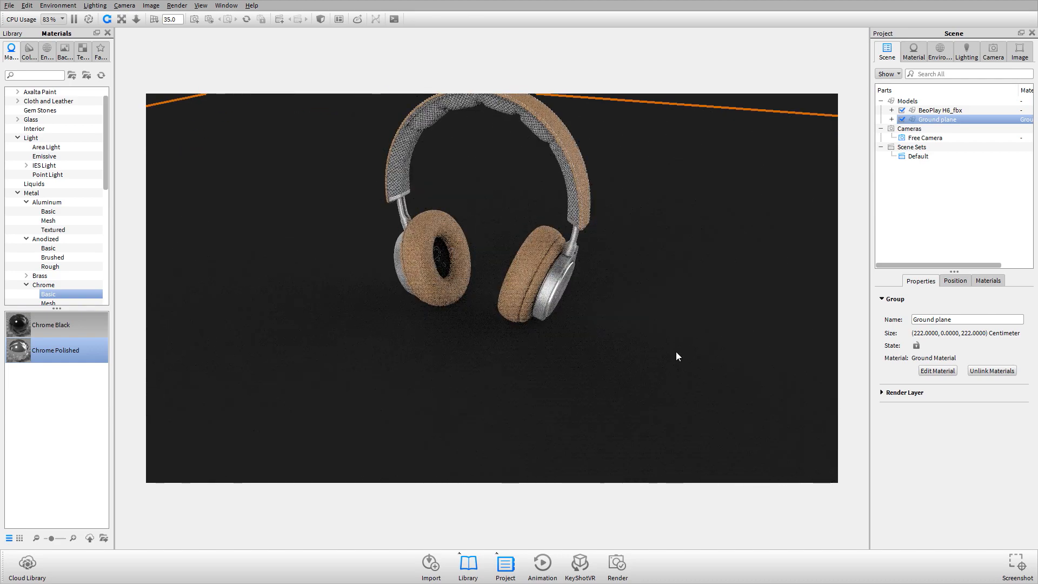
drag(472, 340, 559, 420)
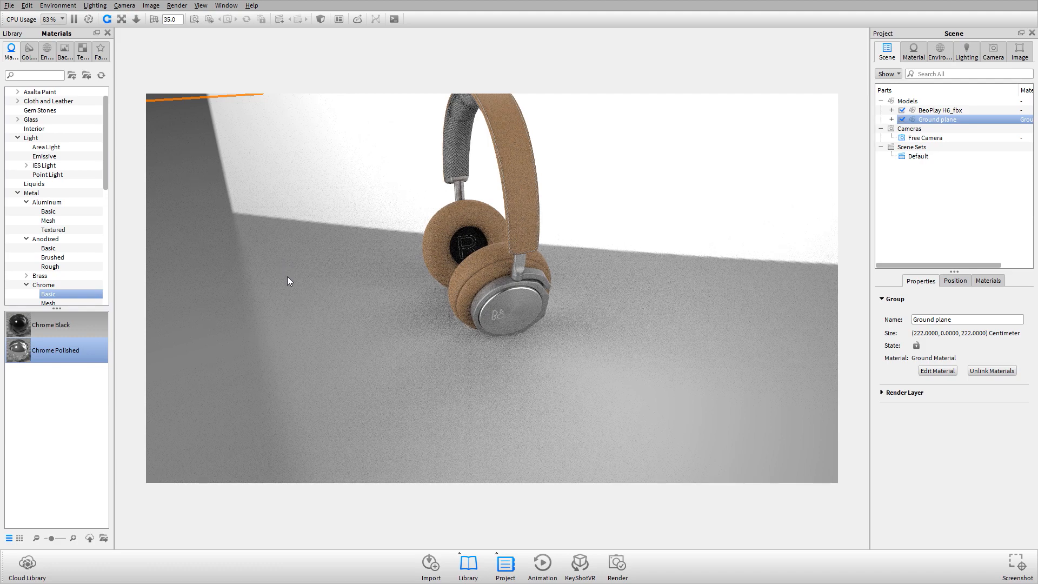
drag(287, 277, 476, 294)
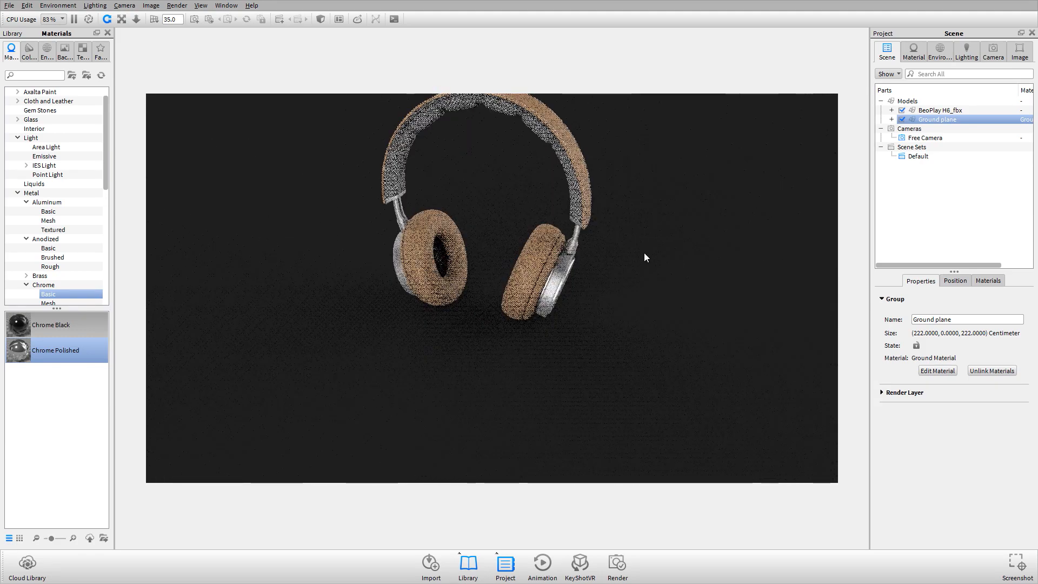
Step: Open the ground plane's material for editing and set its specular colour to light grey with 0% saturation and 84% value
double_click(606, 257)
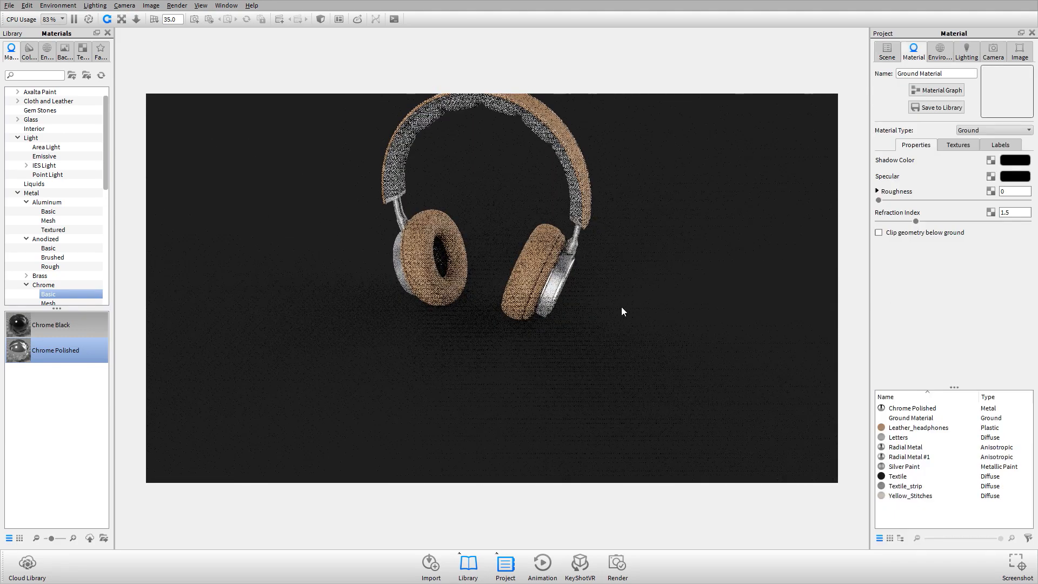
click(892, 52)
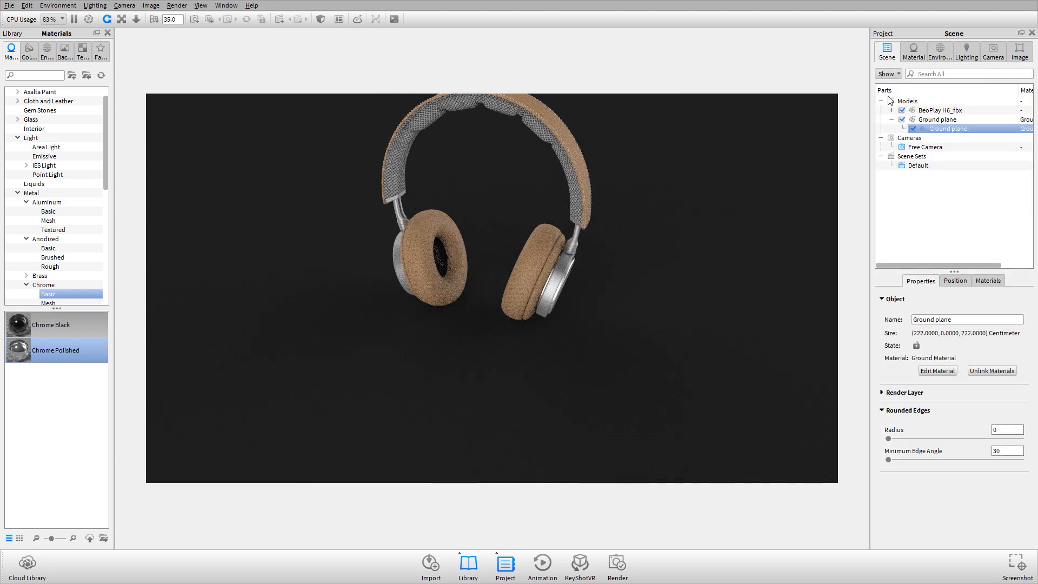
click(934, 372)
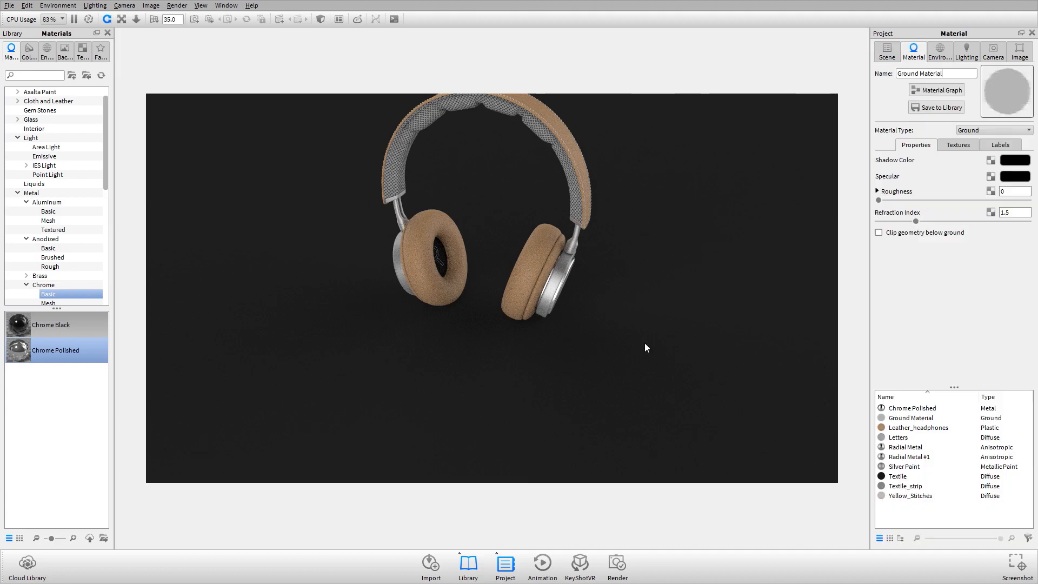
drag(590, 319, 559, 291)
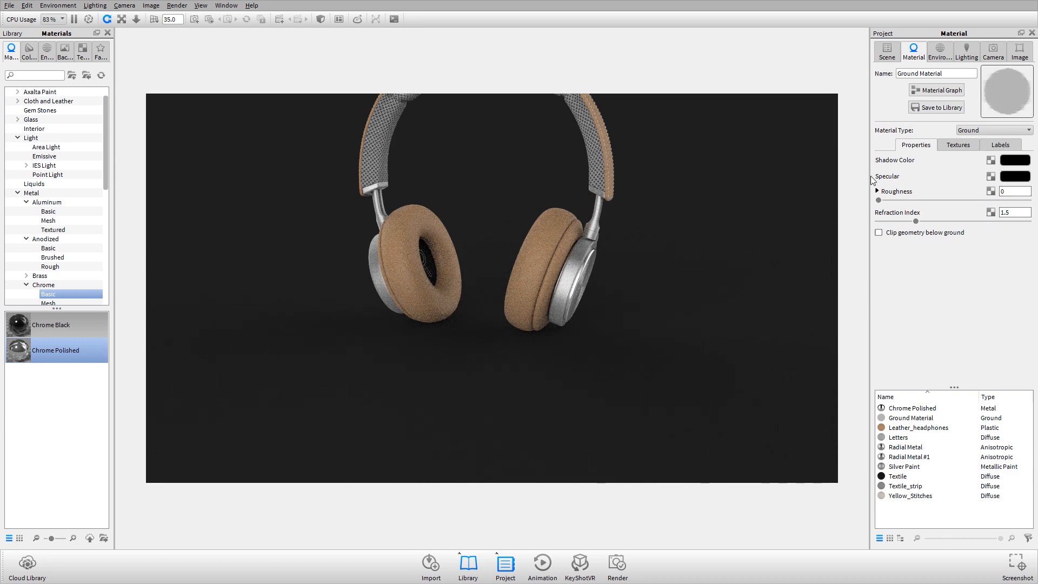
click(1015, 176)
drag(913, 215, 1003, 217)
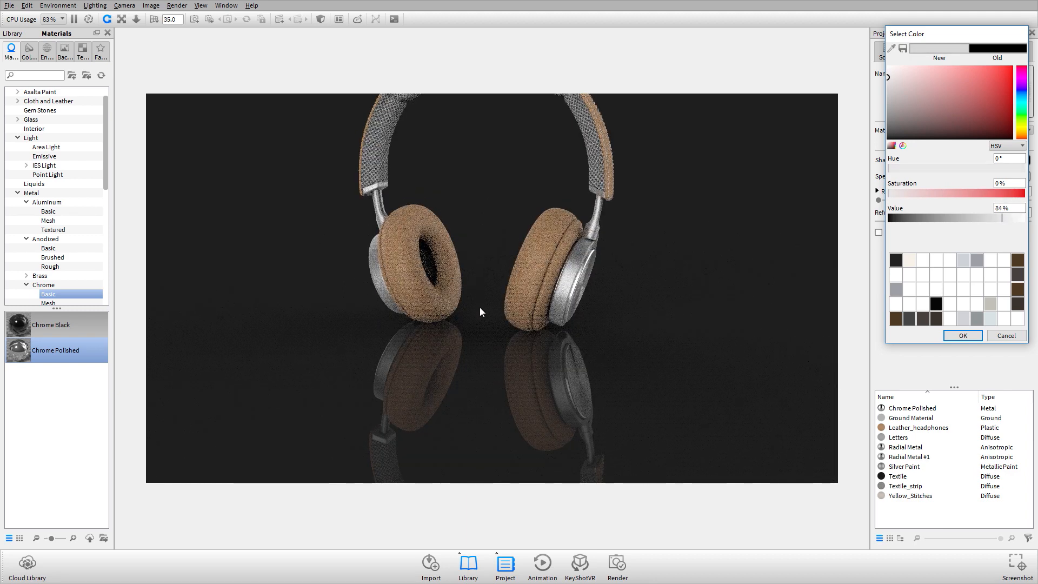
click(960, 337)
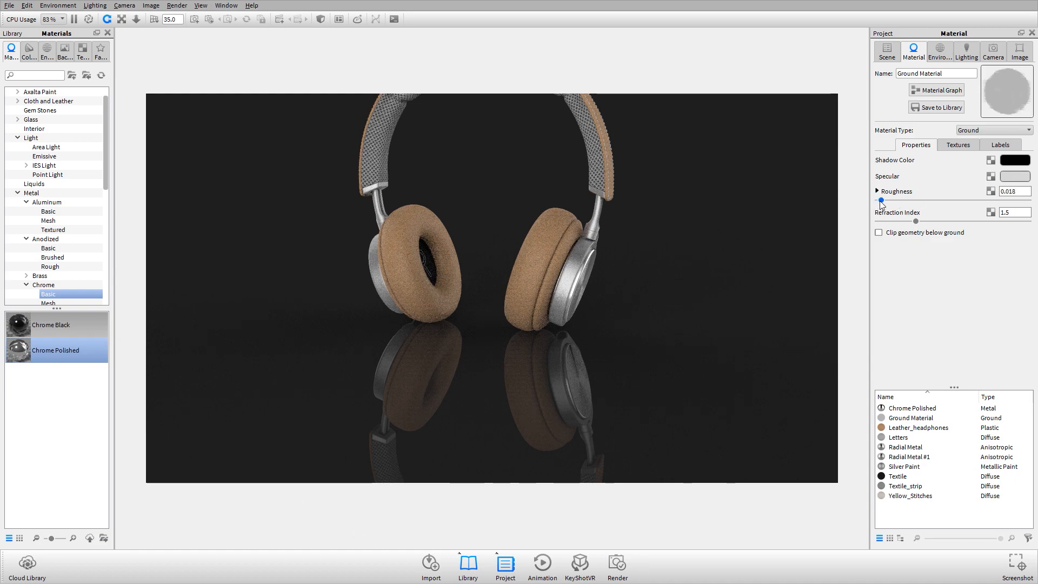
Step: Raise the ground material's roughness to 0.072 to blur the headphones' reflections
drag(882, 200, 883, 200)
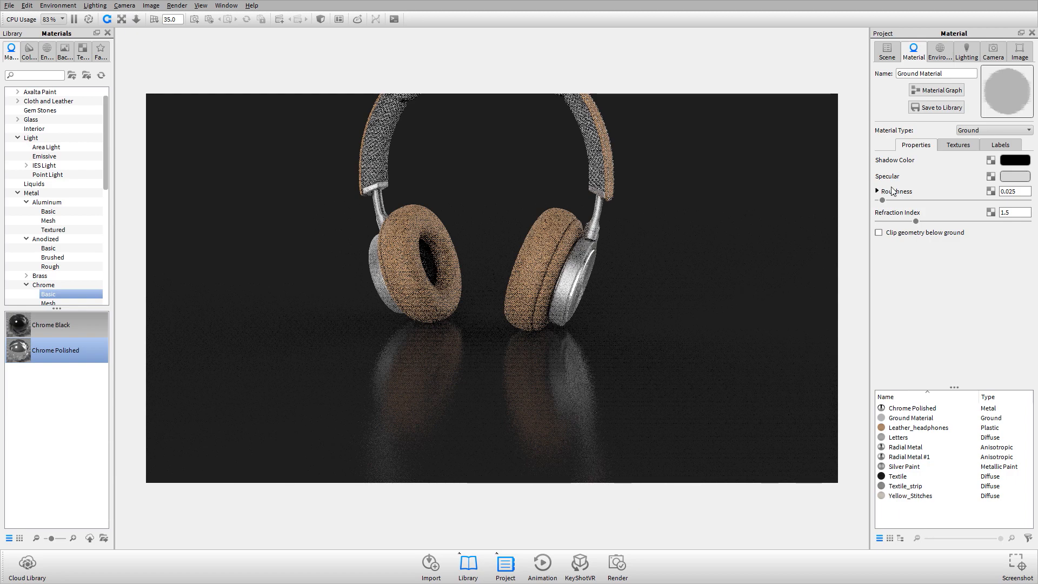
drag(882, 201, 885, 200)
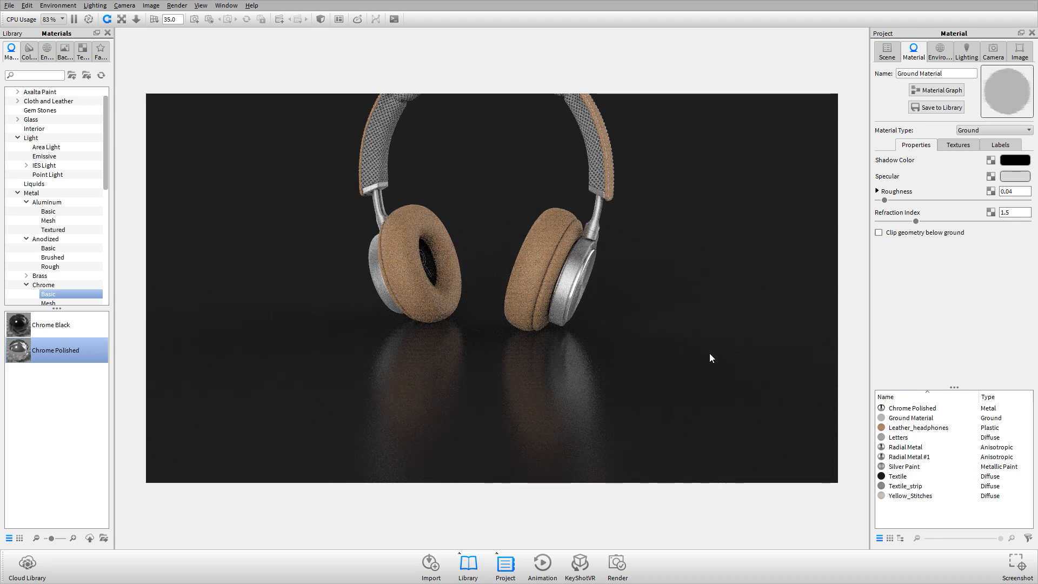
drag(885, 200, 889, 200)
scroll(394, 372, down, 3)
drag(395, 372, 470, 296)
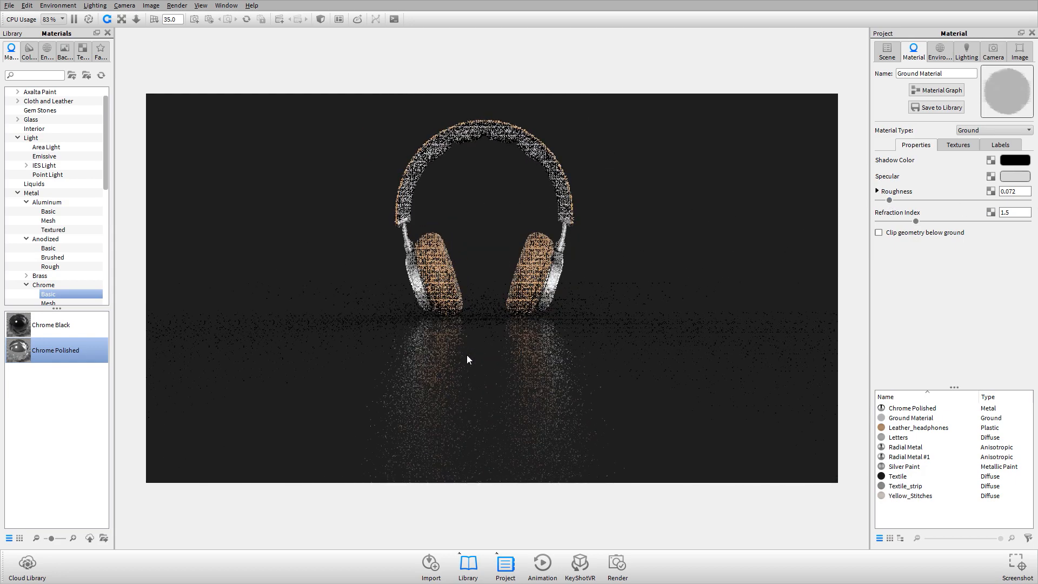
middle_drag(477, 288, 485, 339)
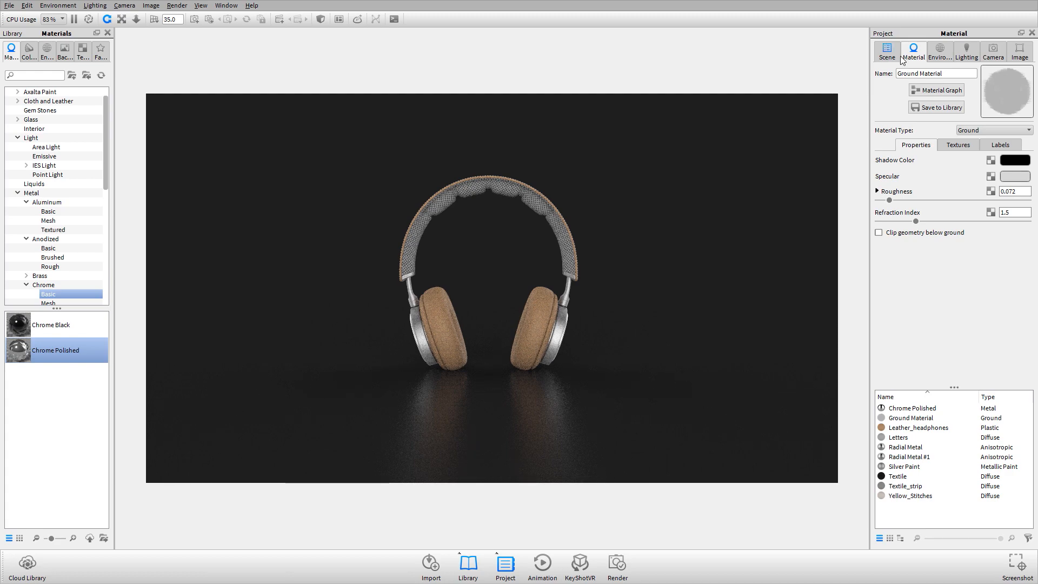
drag(699, 180, 452, 359)
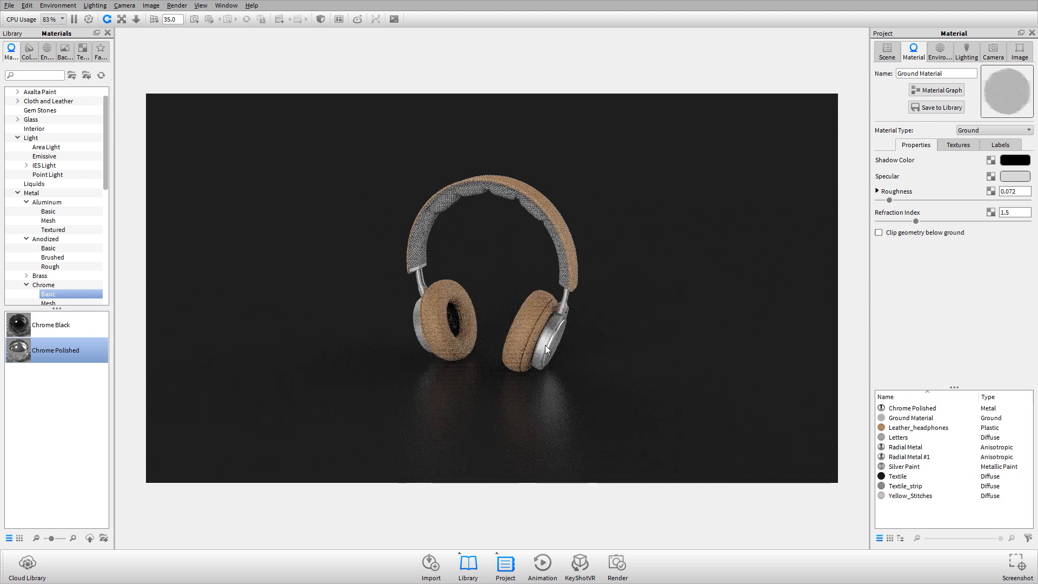
Step: Check the ground material's texture and label options, and return to its properties
click(958, 145)
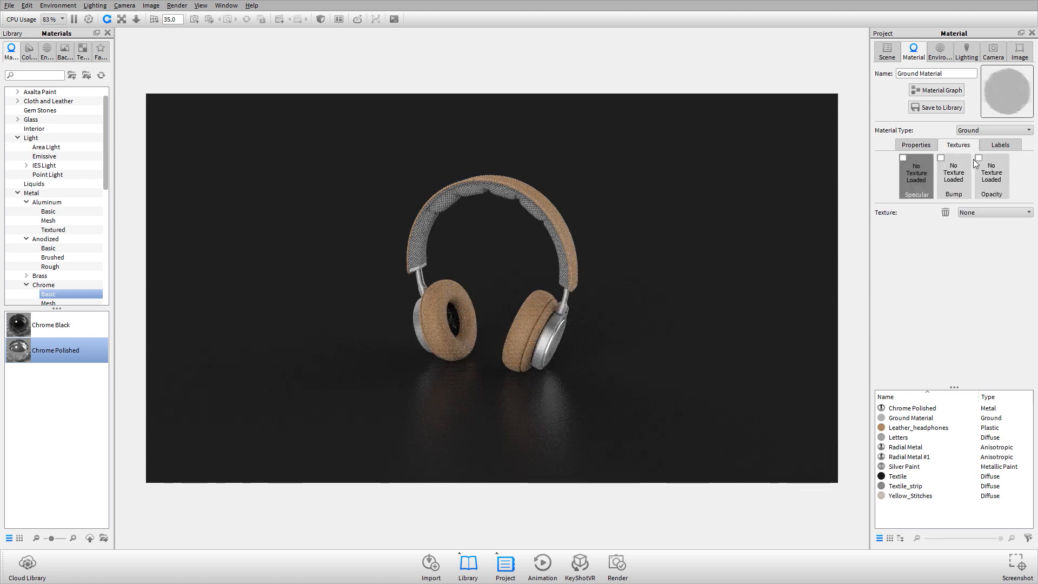
click(1005, 146)
click(919, 146)
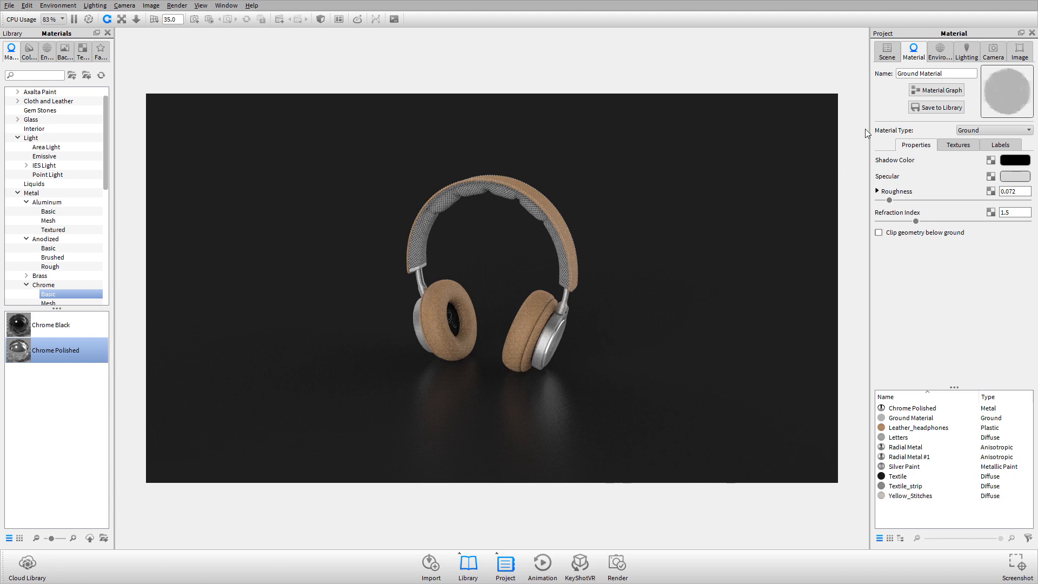
Step: Set the environment background back to Color, and open the lighting presets
click(946, 52)
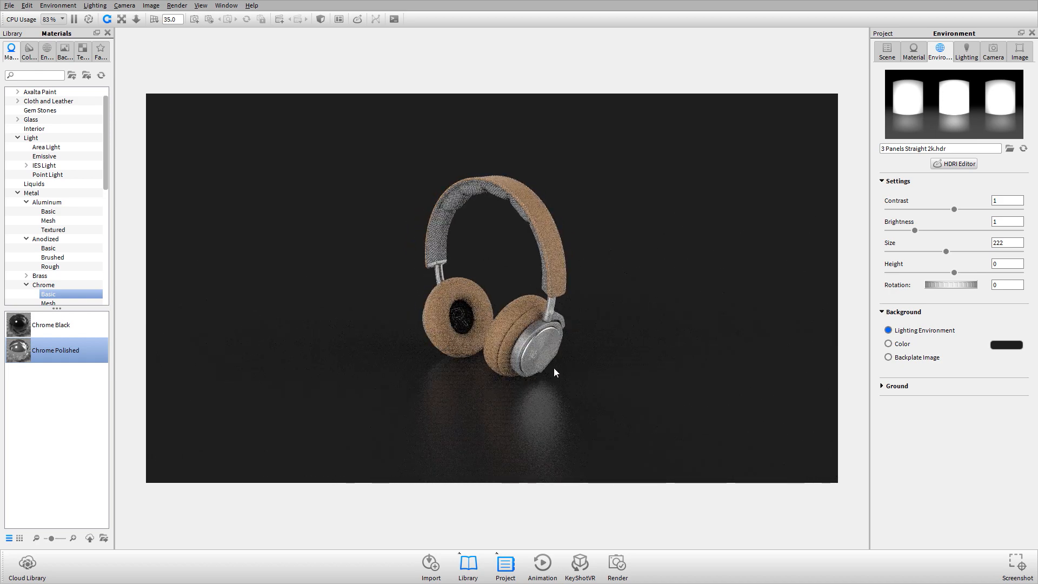
click(903, 345)
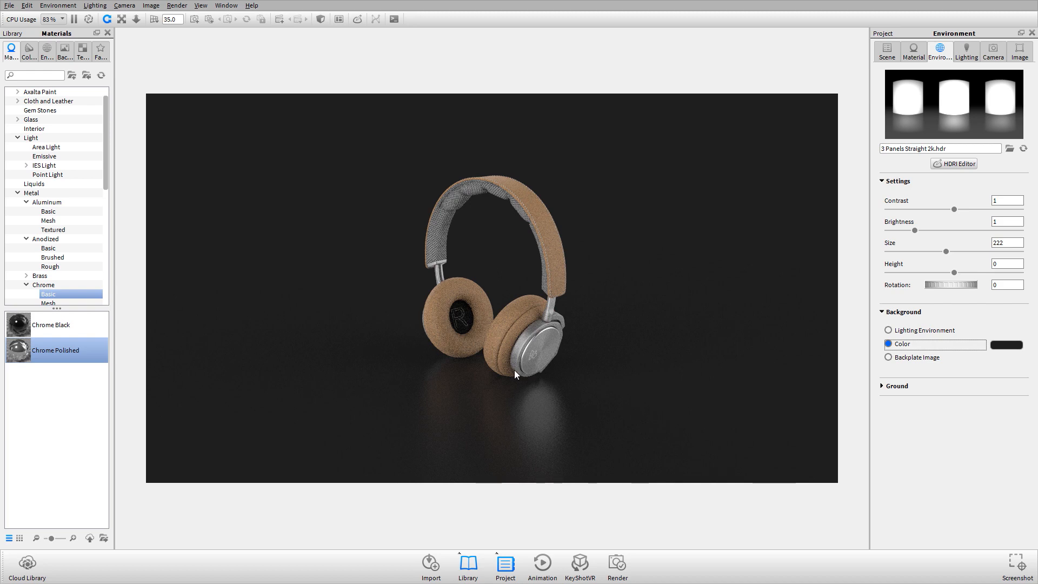
click(968, 51)
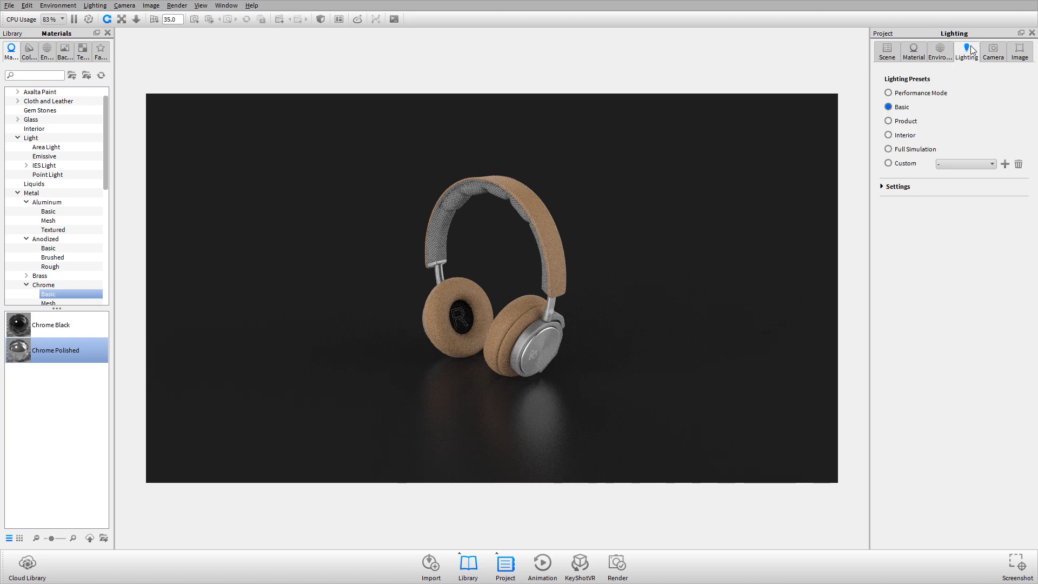
Step: Try the Product lighting preset on the headphone scene, and switch back to Basic
click(916, 123)
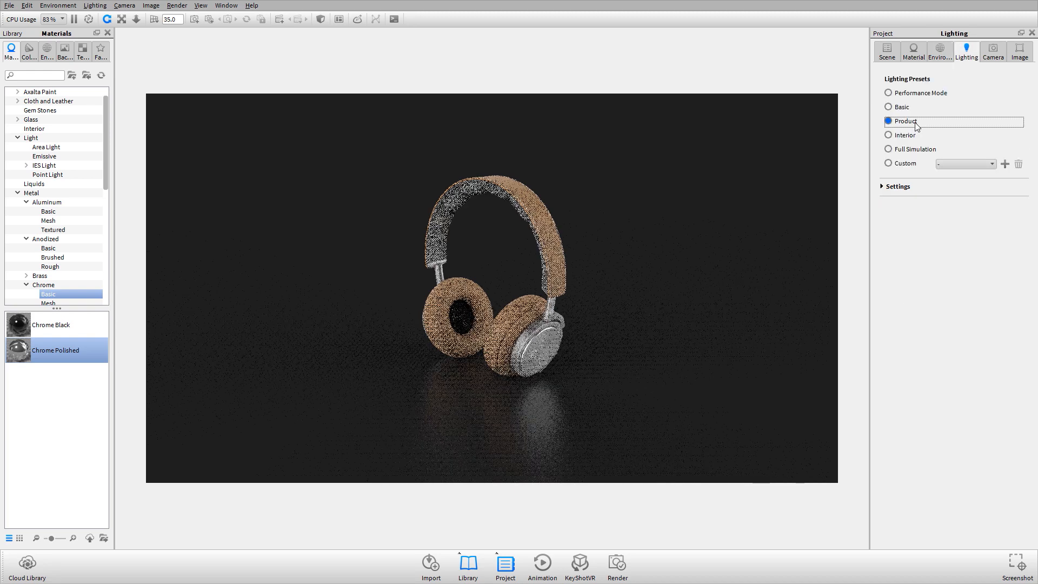
click(907, 106)
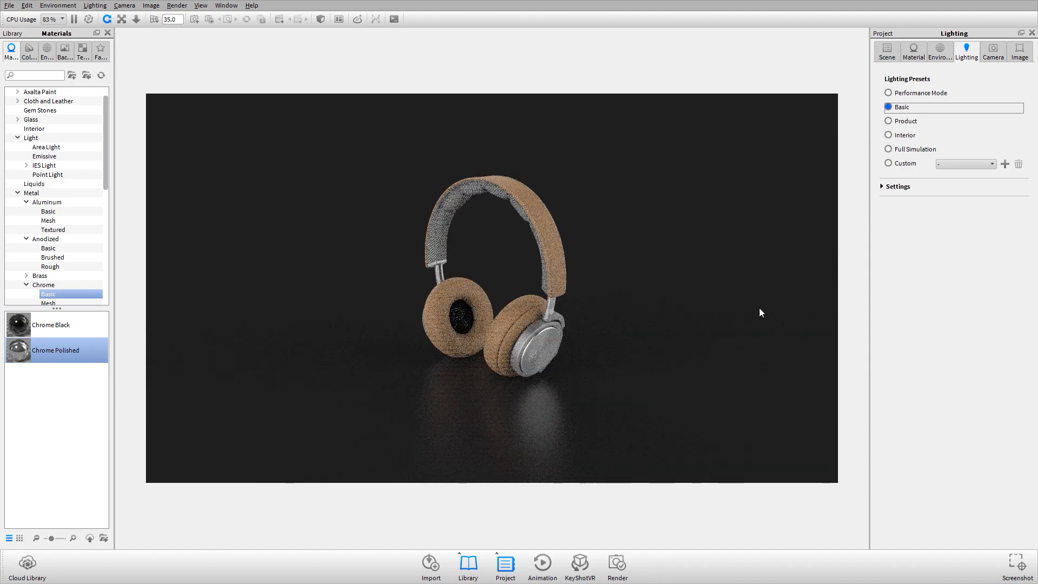
Step: Turn the headphones to a front view and compare the scene with the BeoPlay H6 logo.png reference image in Photos
drag(621, 260, 628, 300)
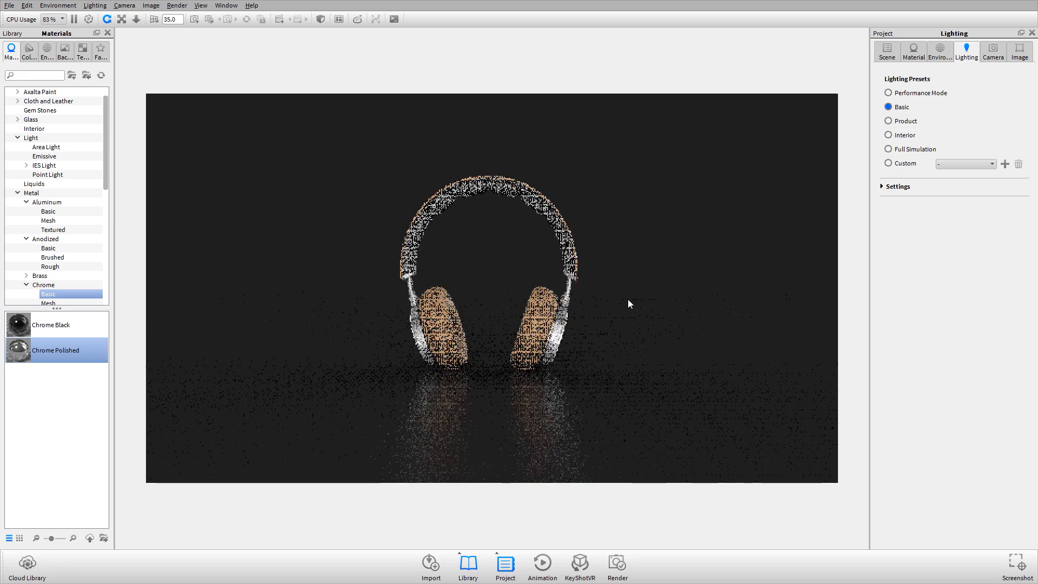
key(alt+Tab)
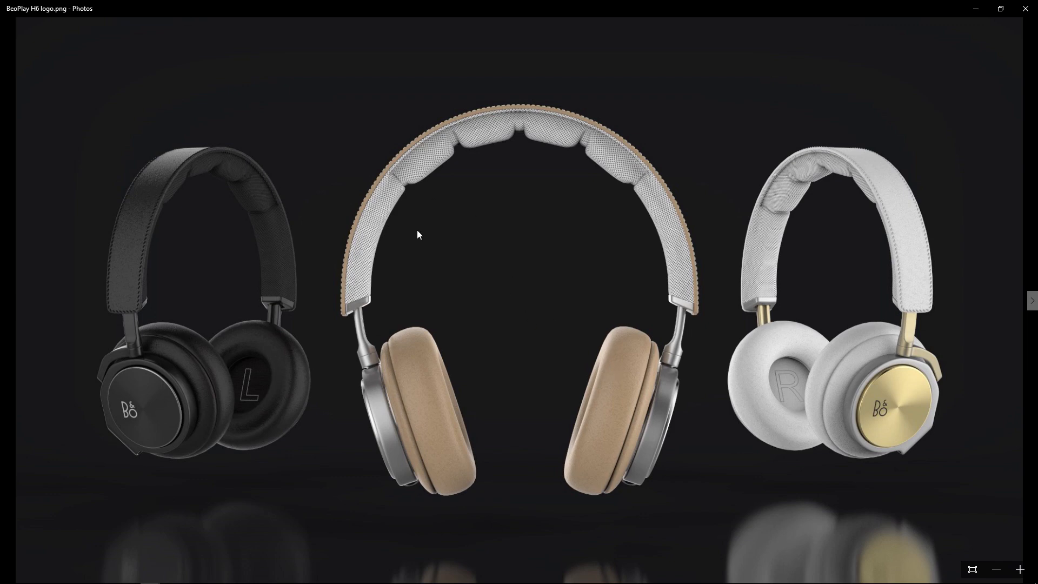
key(alt+Tab)
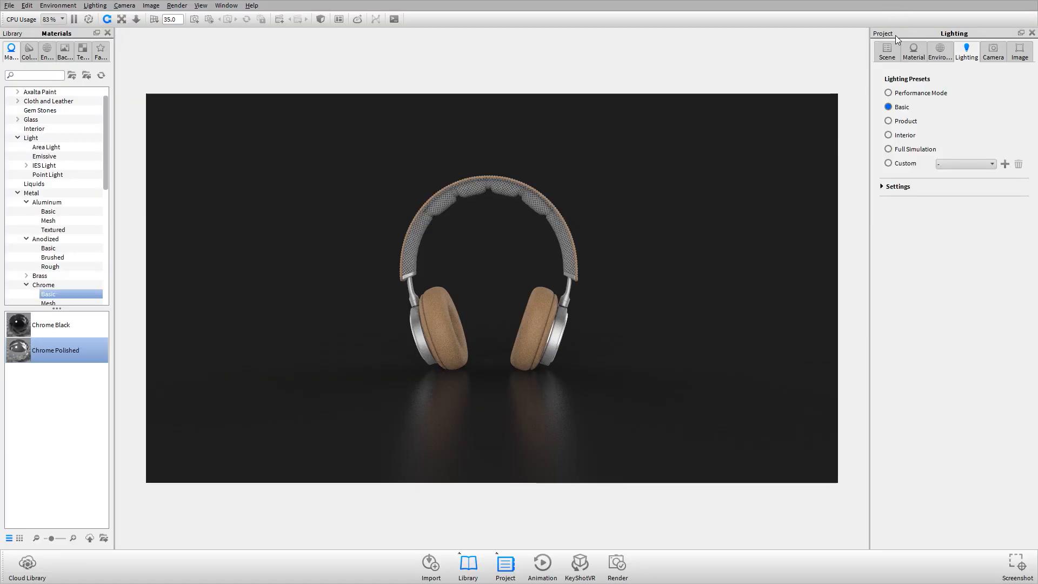
Step: Collapse the Ground plane group in the scene tree and hide the ground plane
click(891, 51)
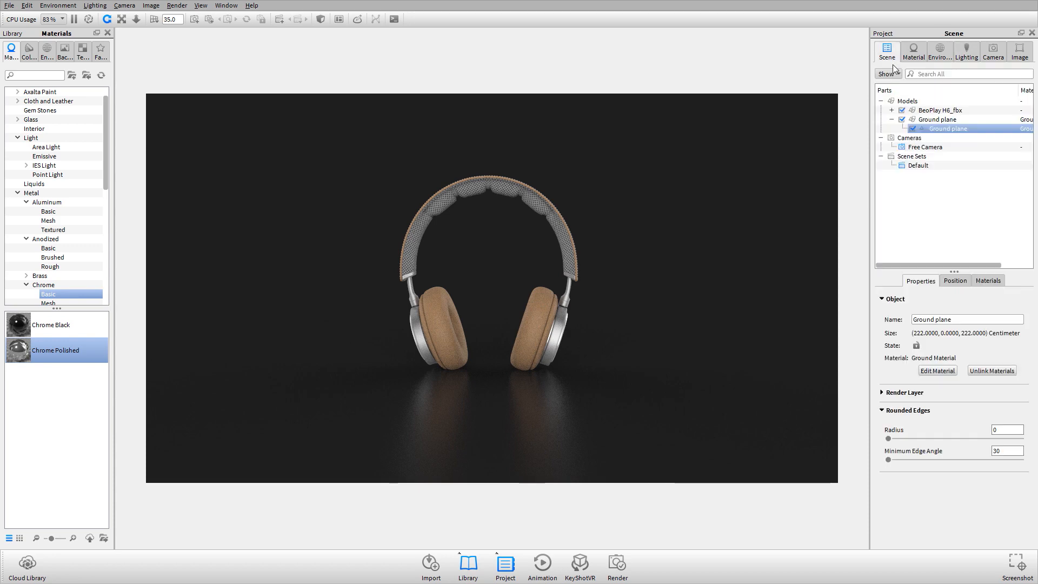
click(892, 119)
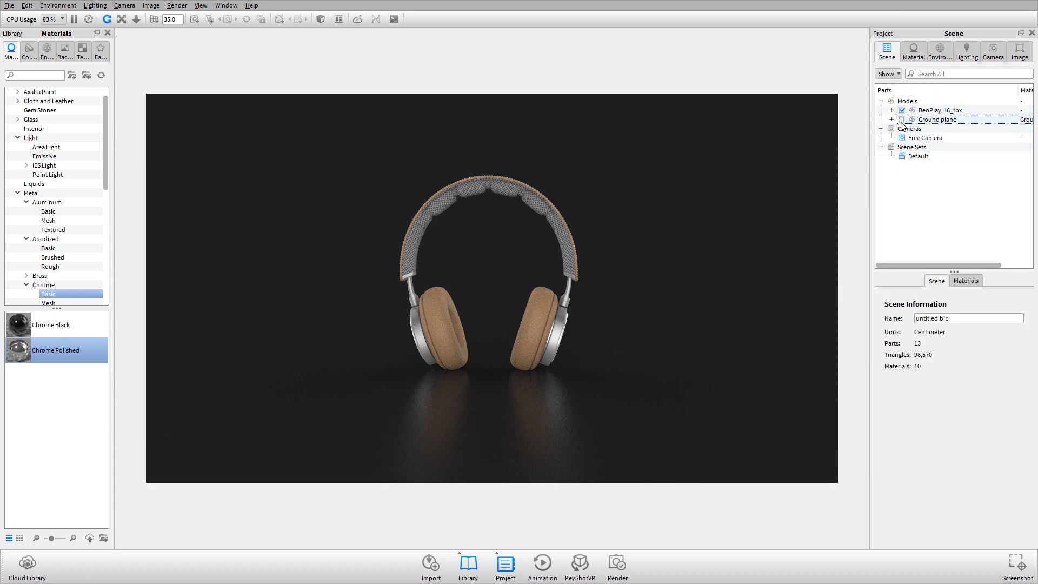
drag(700, 249, 549, 308)
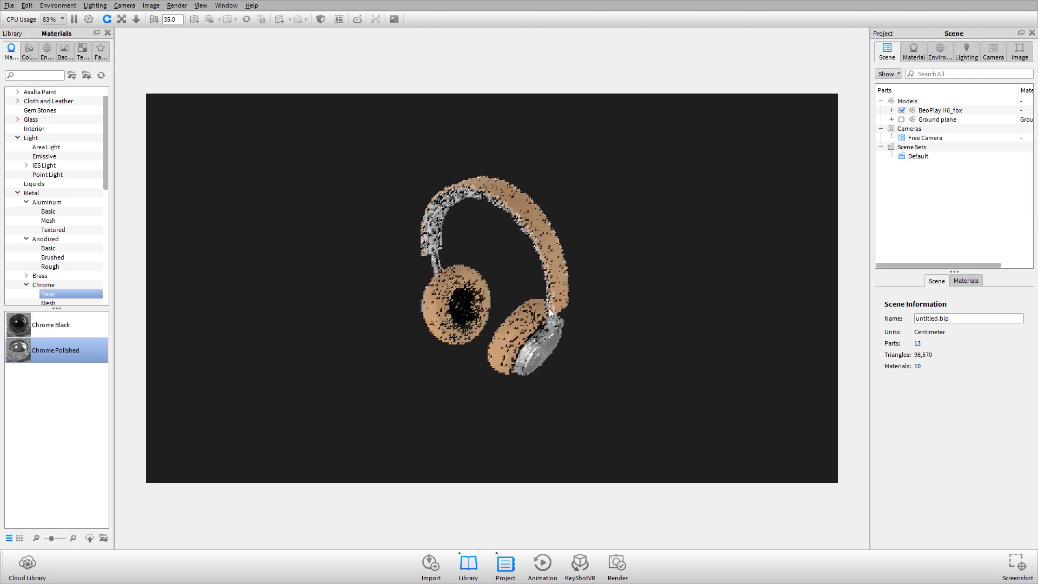
Step: Start a linear pattern of the BeoPlay H6_fbx model with 3 instances along X
click(934, 112)
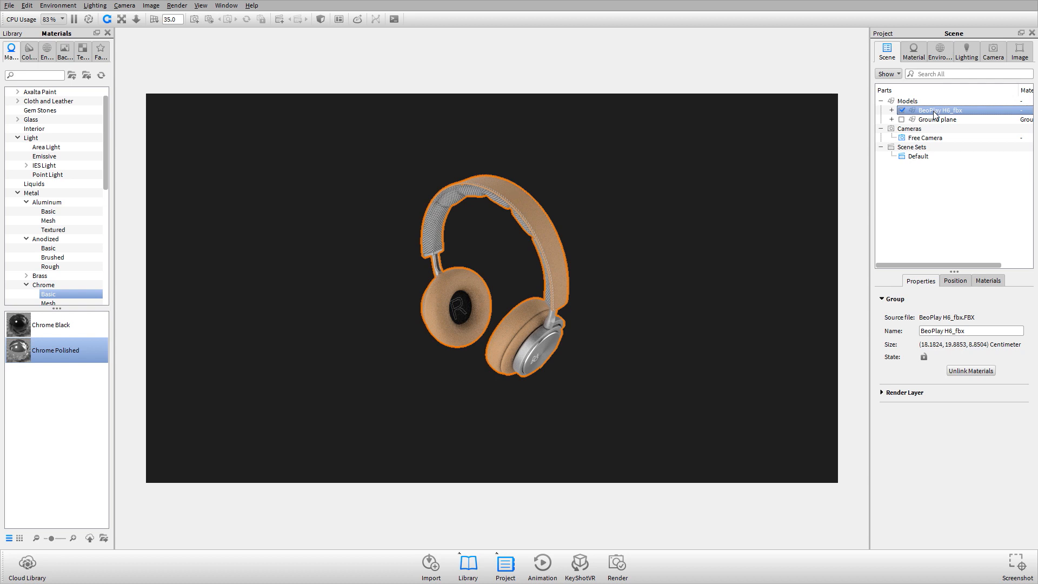
right_click(933, 113)
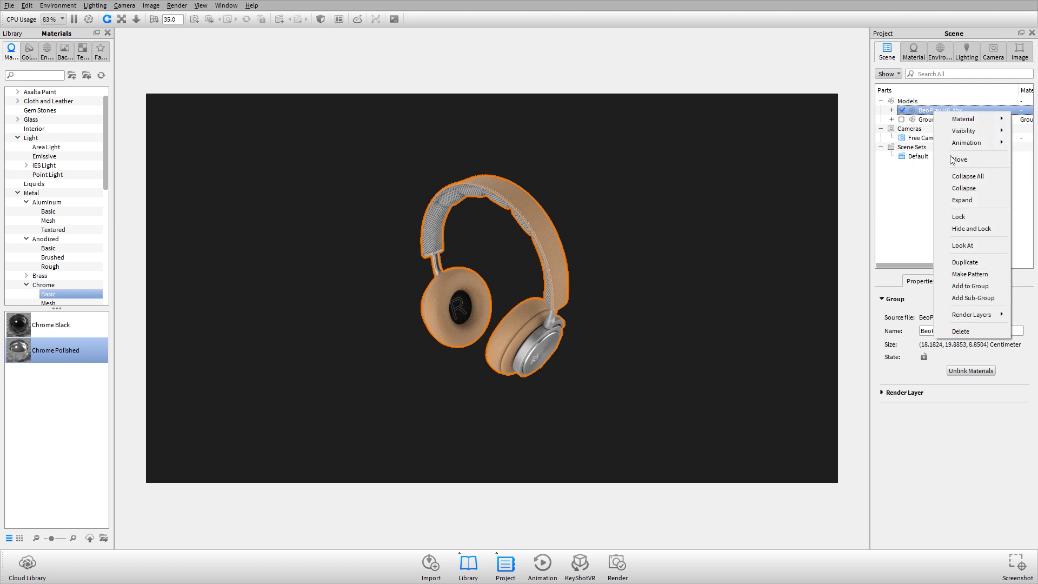
click(985, 273)
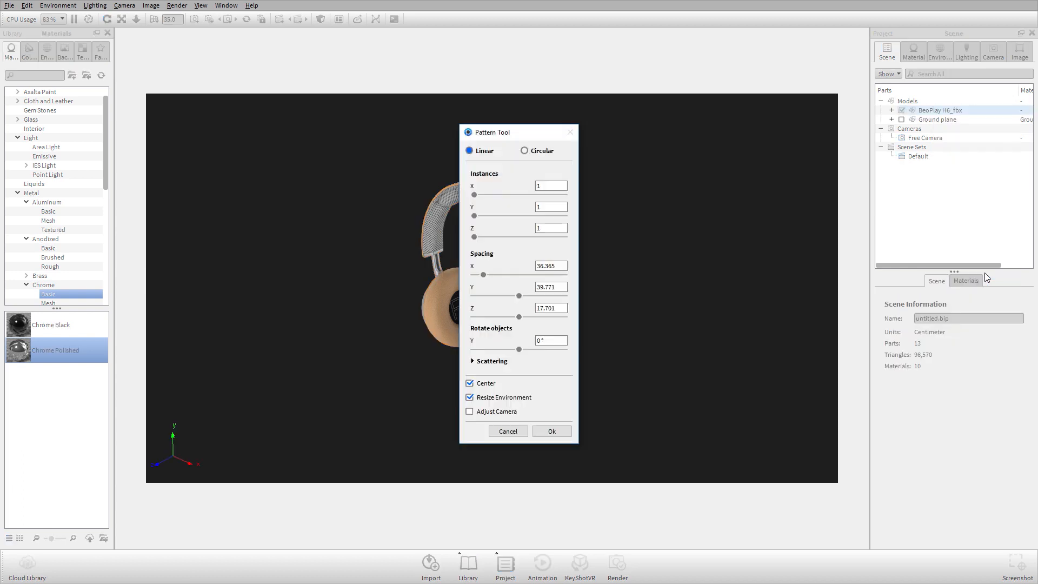
drag(514, 127, 705, 130)
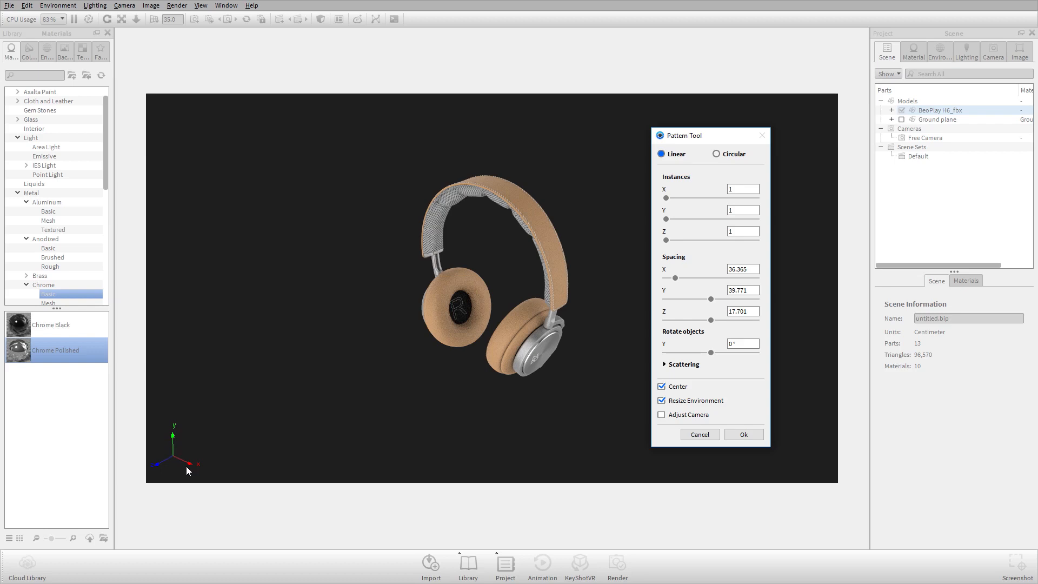
click(736, 190)
text(3)
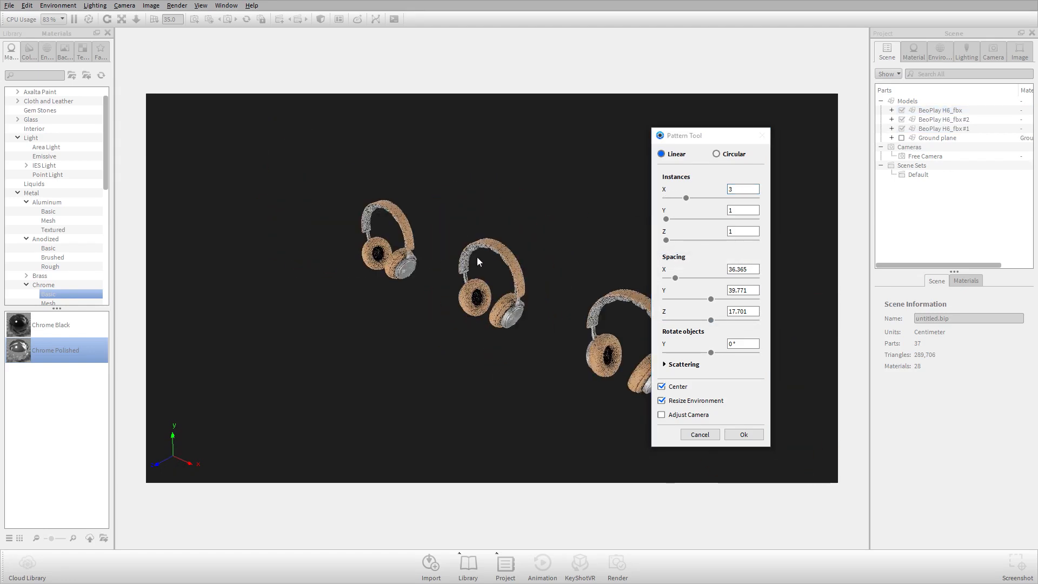
drag(477, 257, 585, 257)
drag(733, 135, 803, 105)
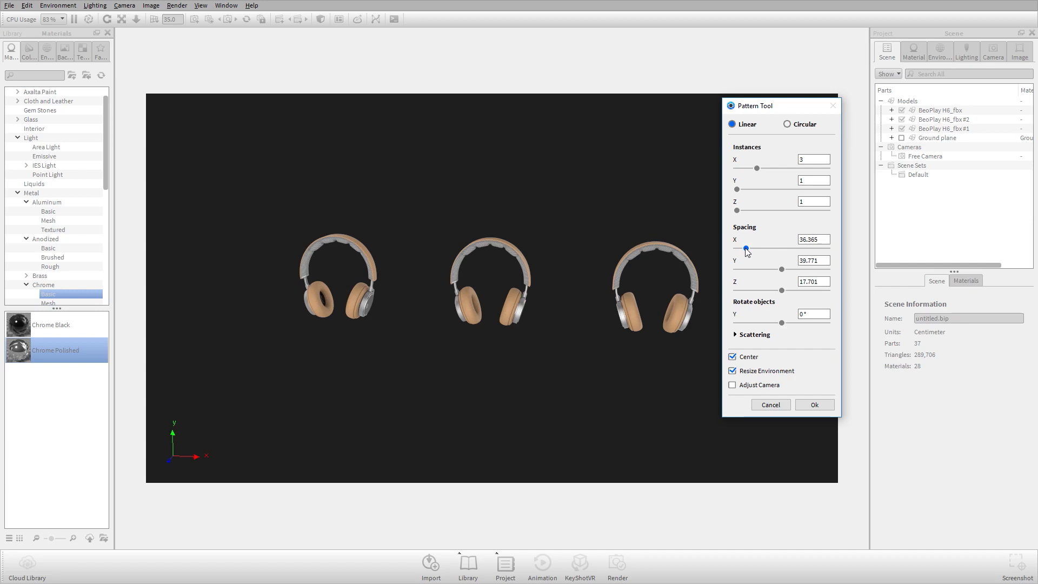
Step: Set the pattern's X spacing to 20, turn off Resize Environment, and apply the pattern
drag(747, 251, 744, 252)
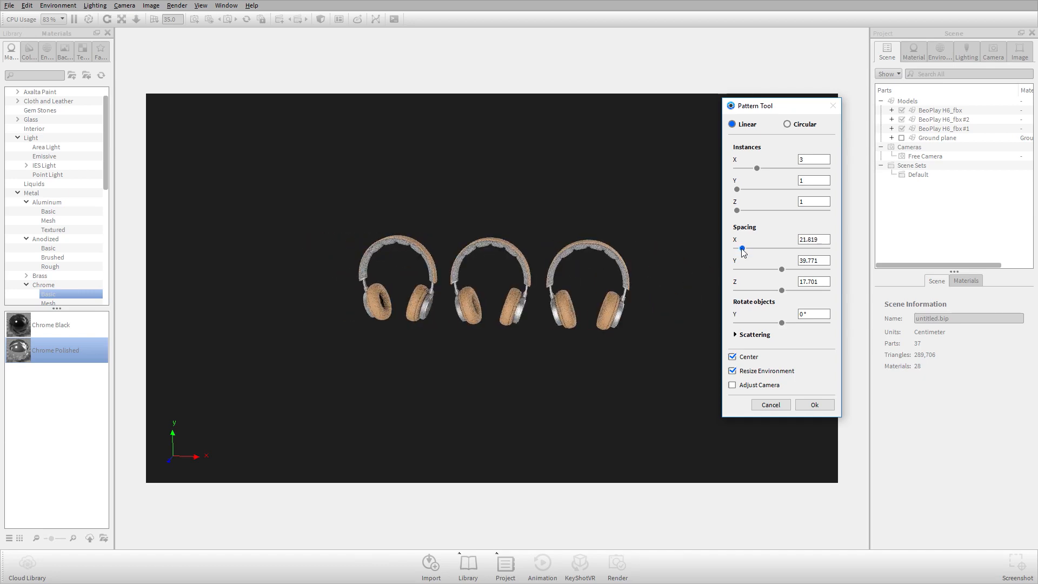
double_click(811, 239)
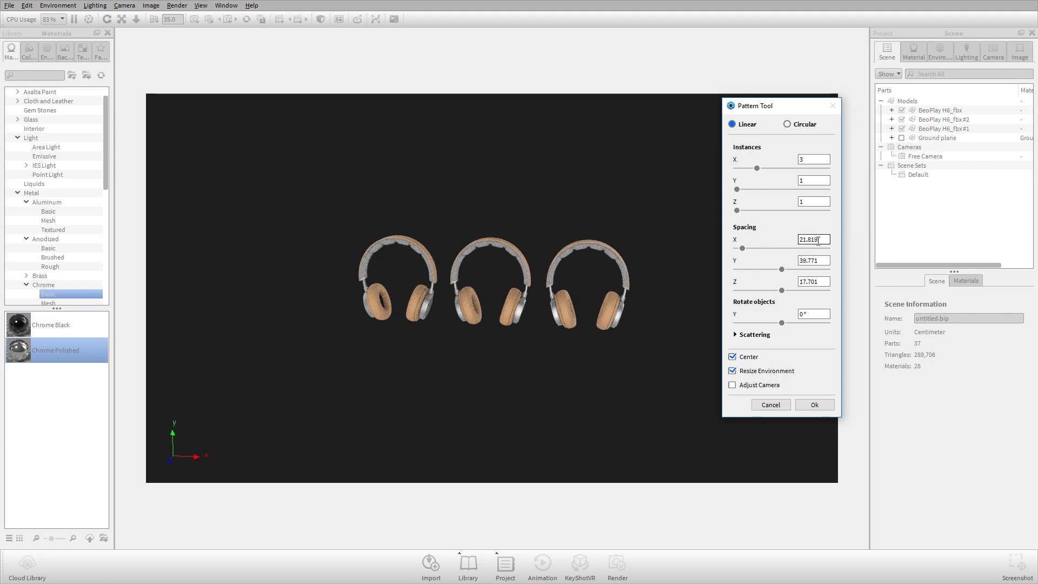
text(20)
key(Tab)
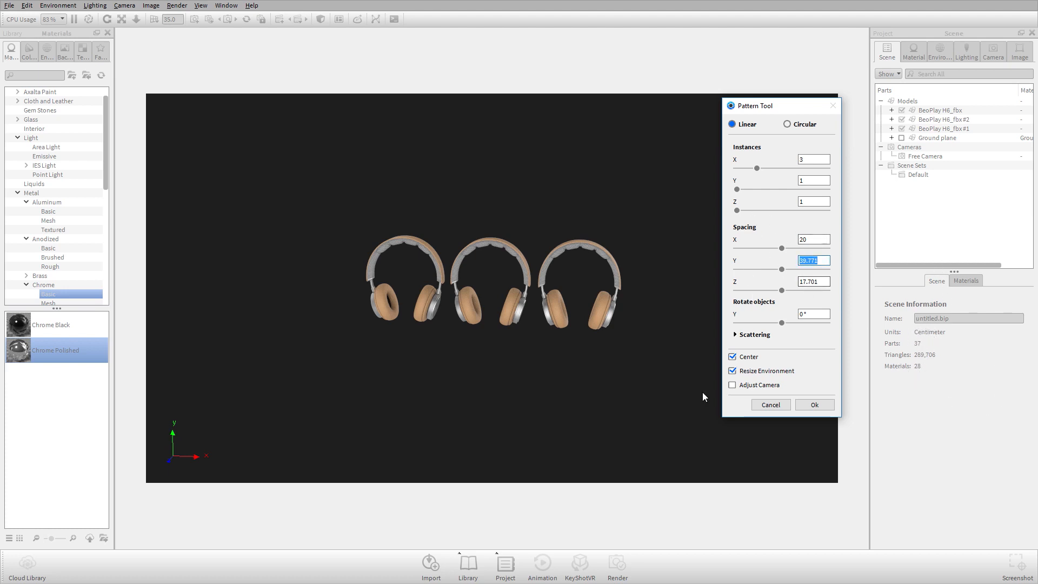
click(757, 372)
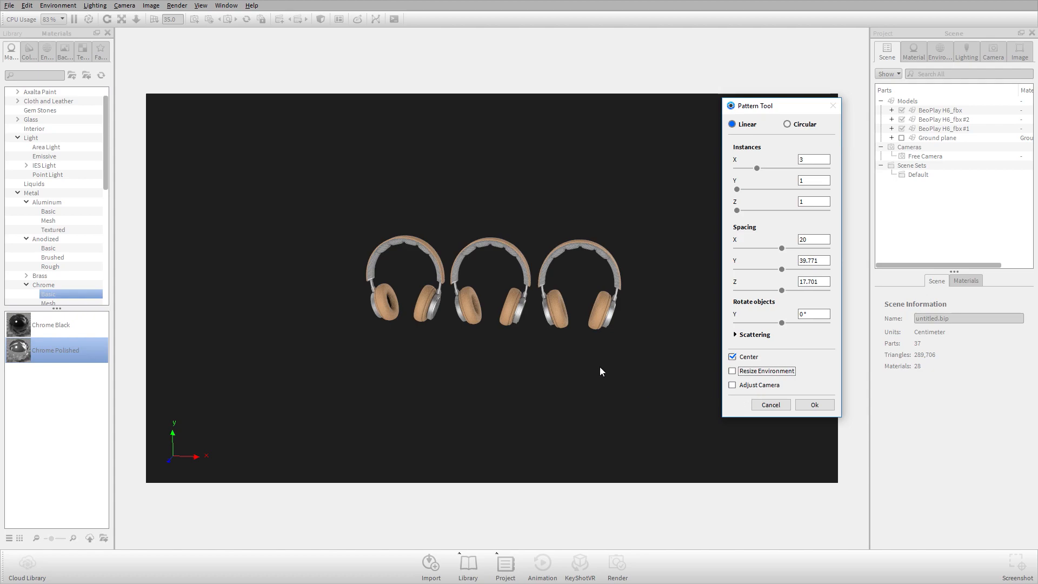
drag(599, 366, 468, 318)
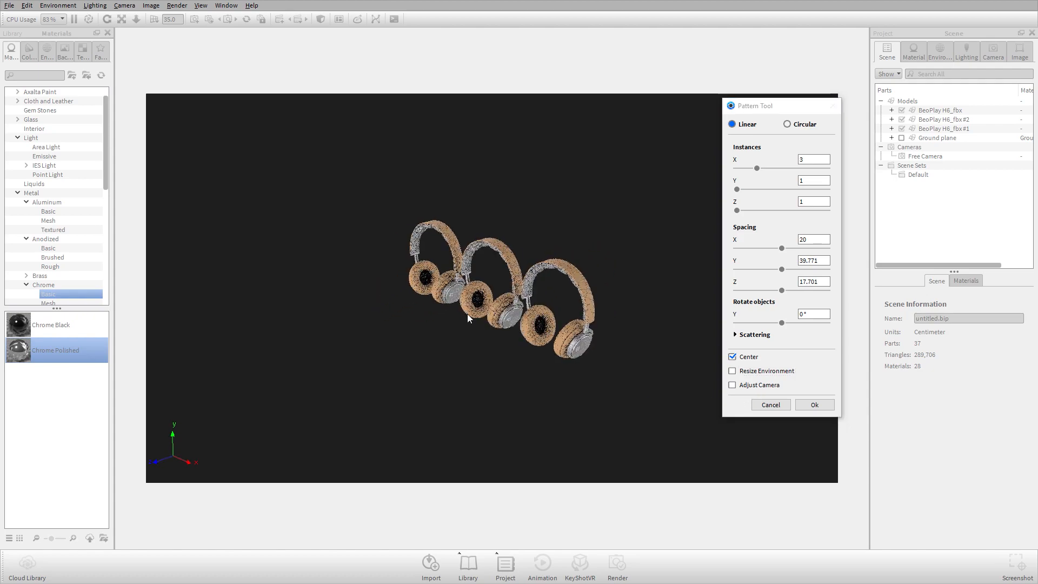
click(814, 405)
Step: Select each headphone copy in the scene tree to identify which one it is in the view
drag(504, 380, 609, 271)
scroll(554, 272, up, 4)
scroll(527, 276, up, 2)
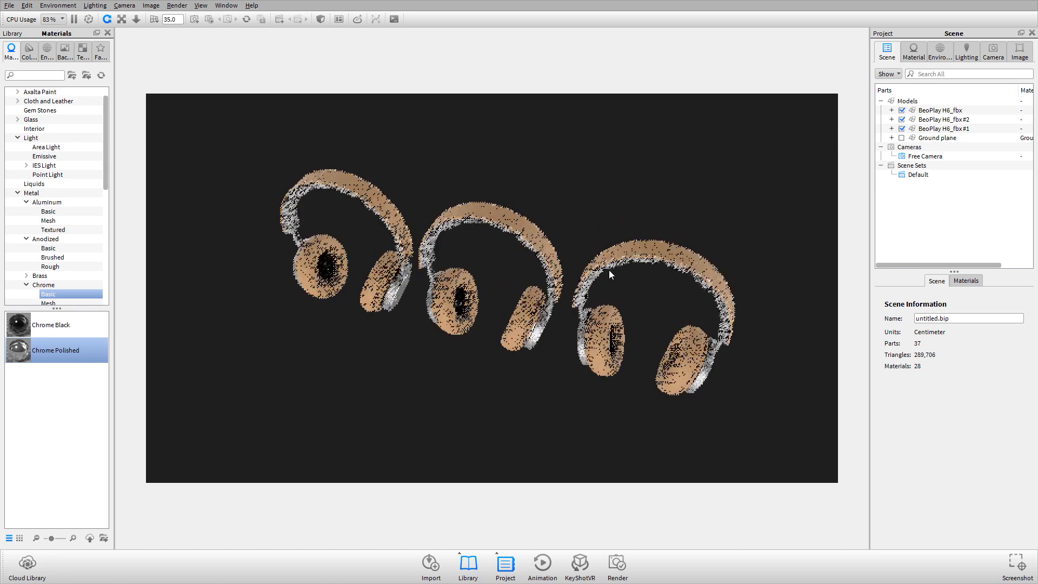
scroll(601, 271, down, 3)
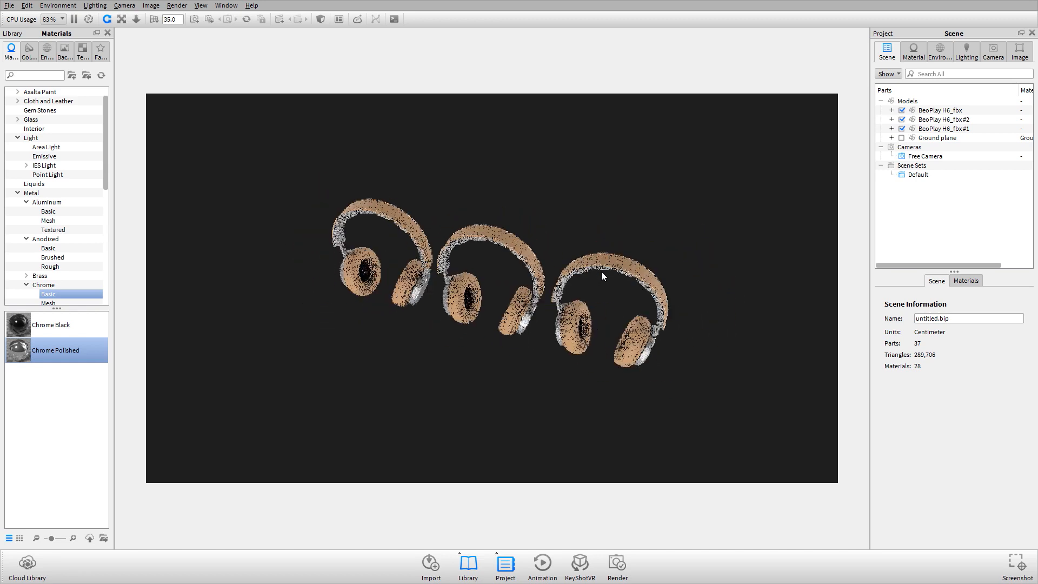
click(945, 111)
click(951, 119)
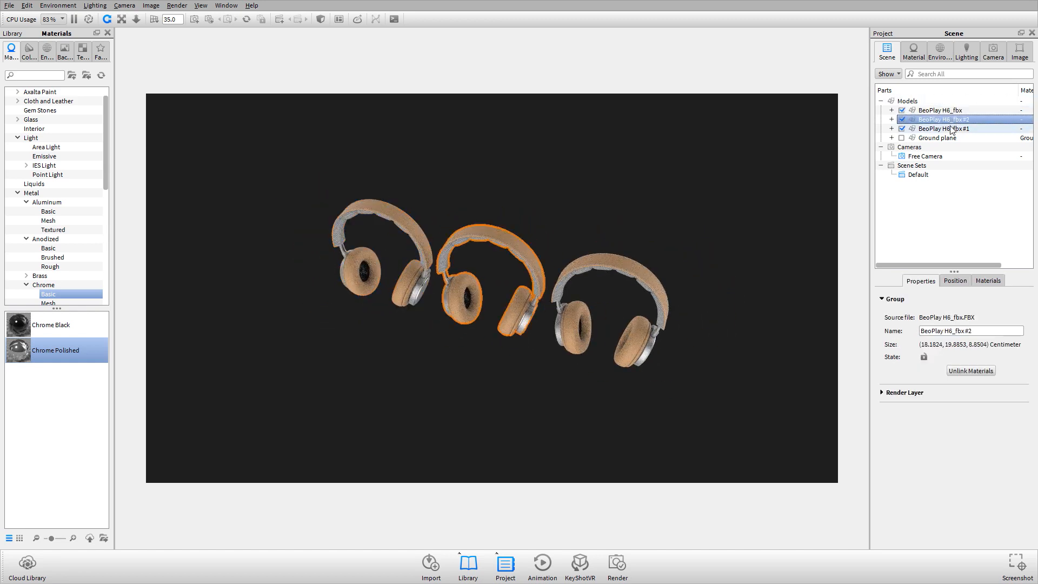
click(952, 129)
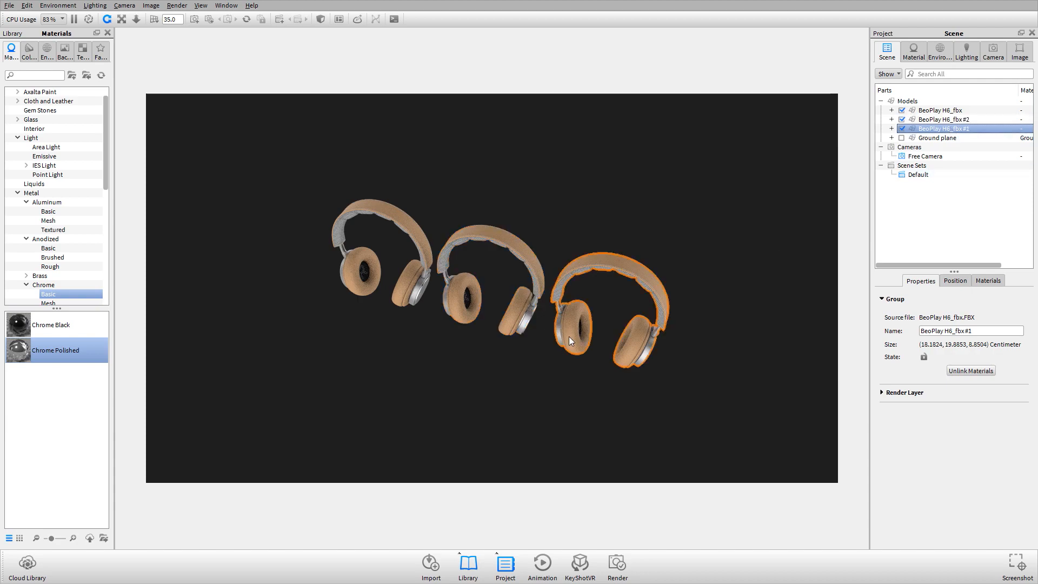
drag(568, 336, 486, 253)
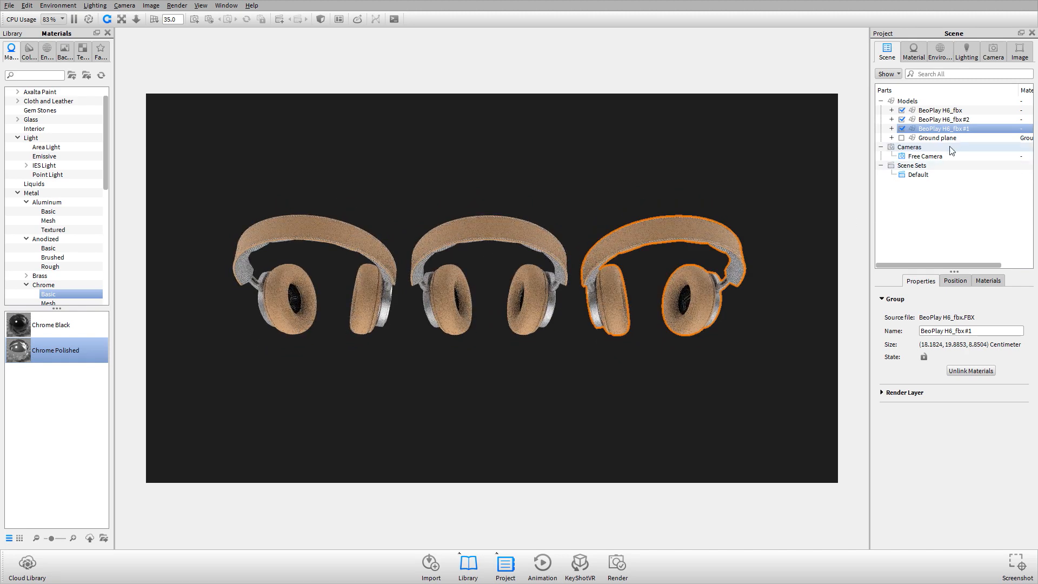
Step: Rotate the BeoPlay H6_fbx headphones 60° about the Y axis using the Move Tool with only Rotate mode enabled
click(951, 110)
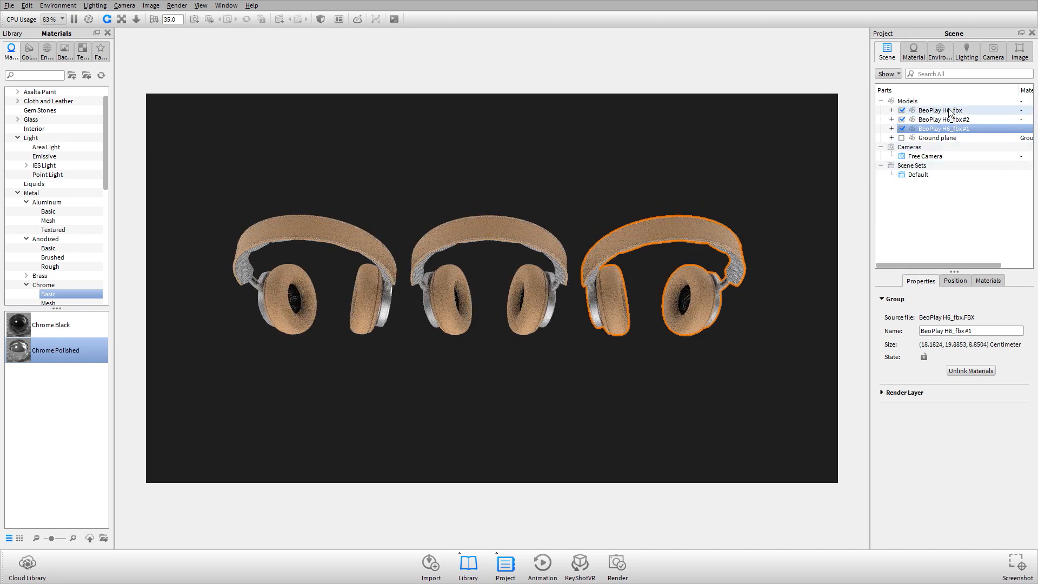
click(955, 283)
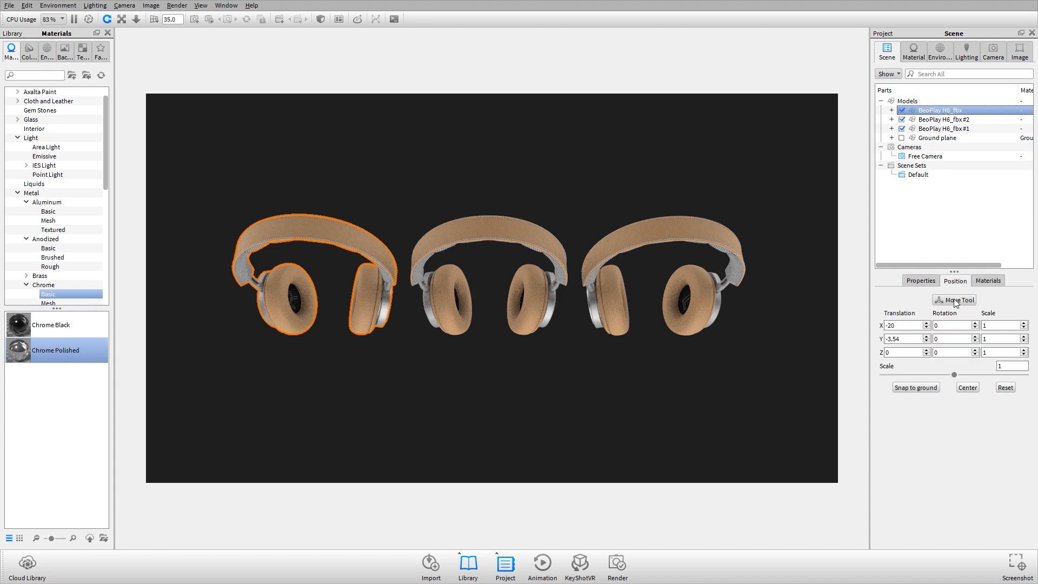
click(955, 299)
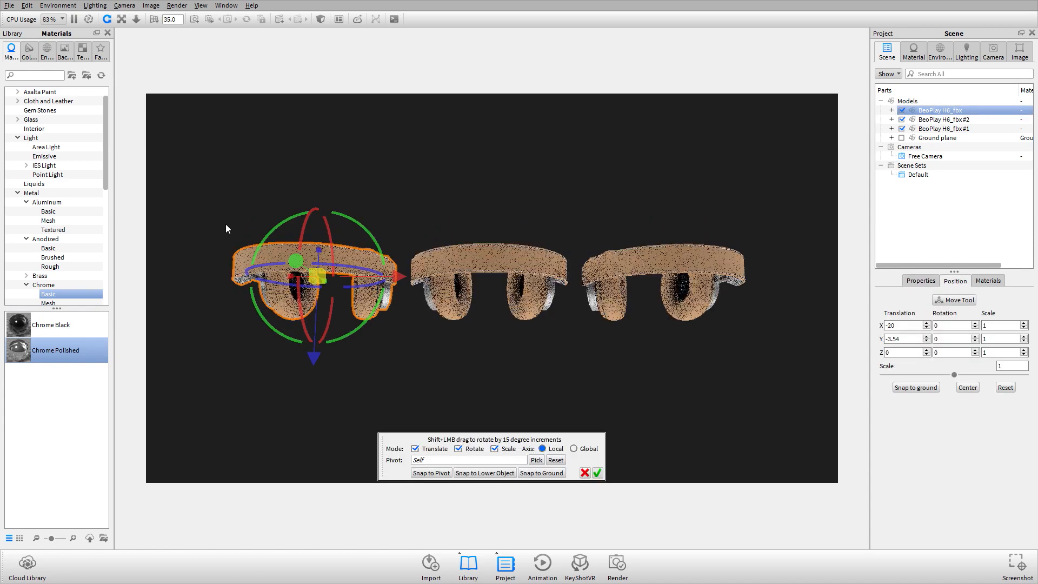
click(495, 450)
click(415, 449)
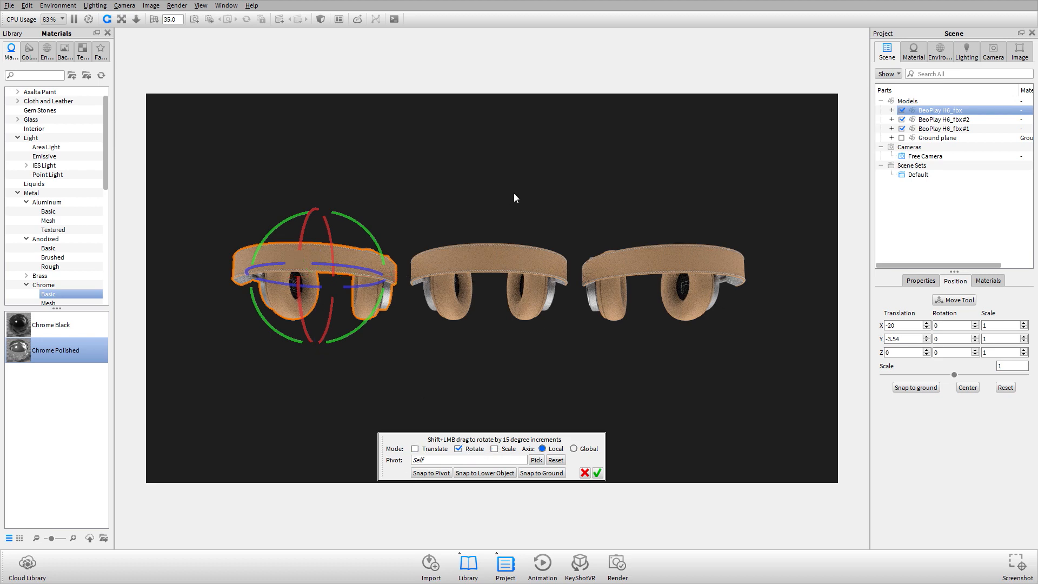
mouse_move(513, 193)
mouse_down()
mouse_move(511, 215)
mouse_move(517, 205)
mouse_up()
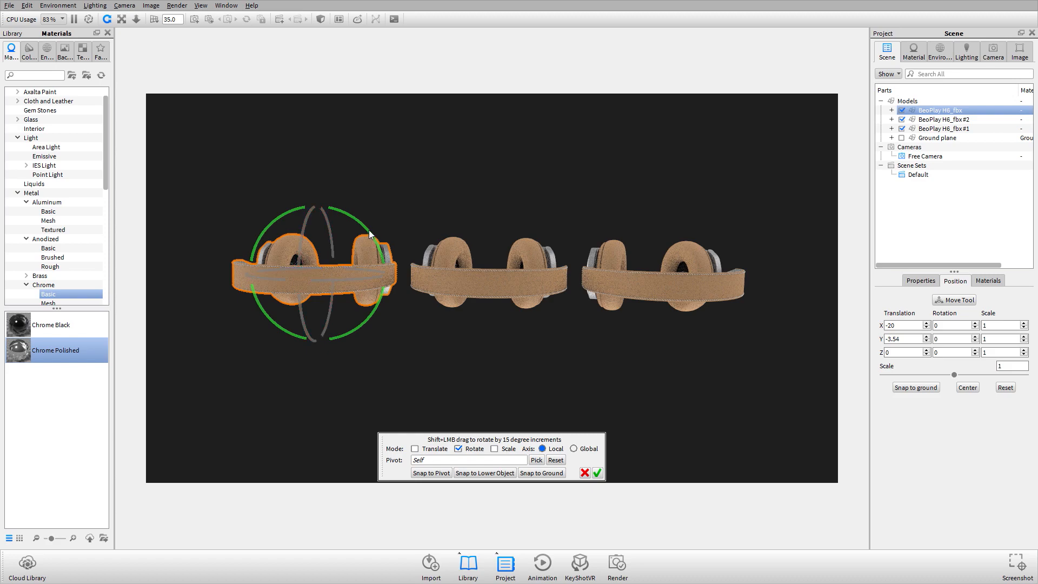
drag(368, 228, 294, 182)
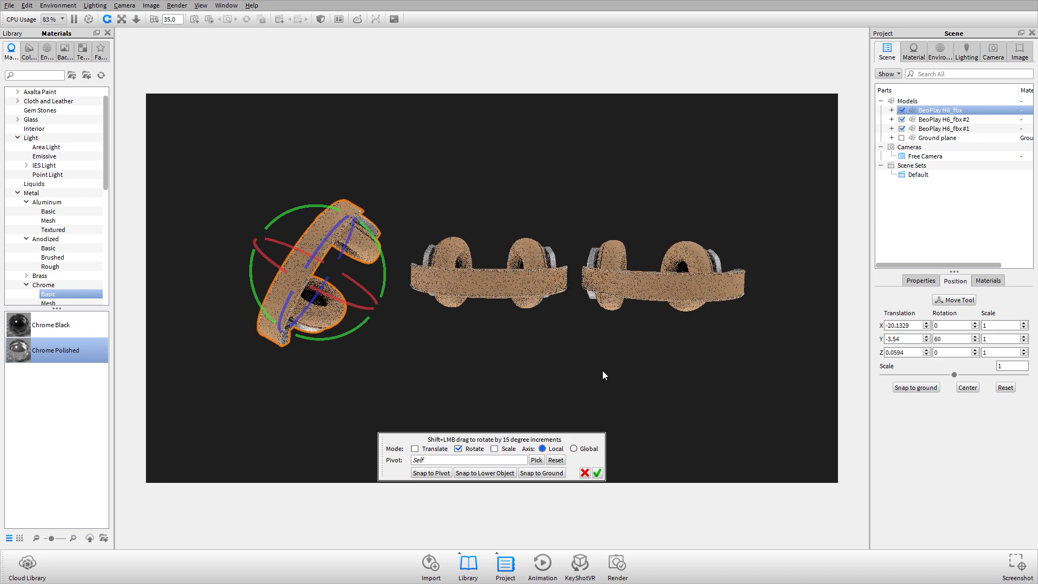
click(598, 473)
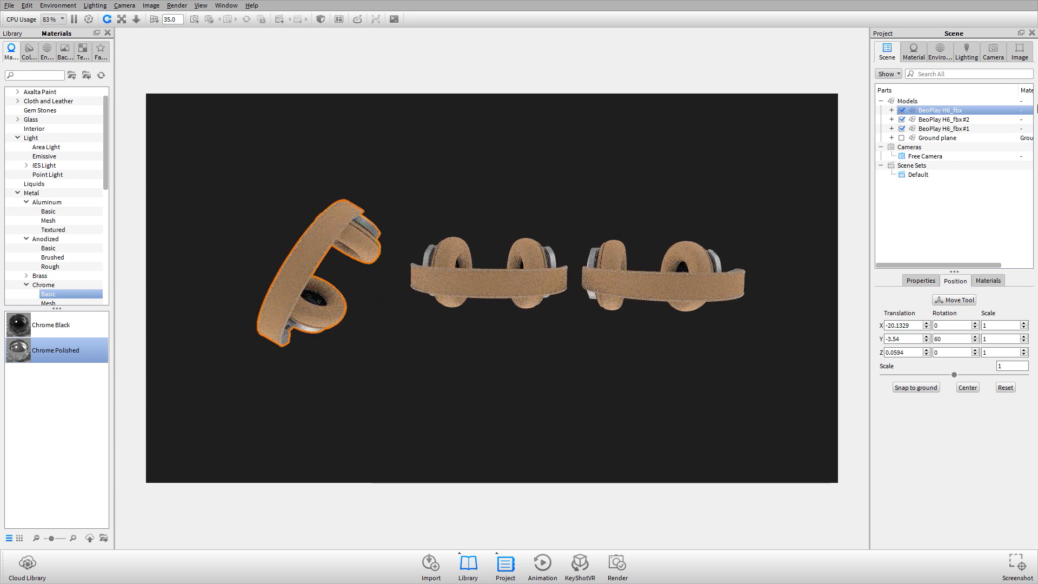
Step: Rotate the BeoPlay H6_fbx #1 headphones -60° about the Y axis, and compare the arrangement with the reference image in Photos
click(943, 129)
click(954, 300)
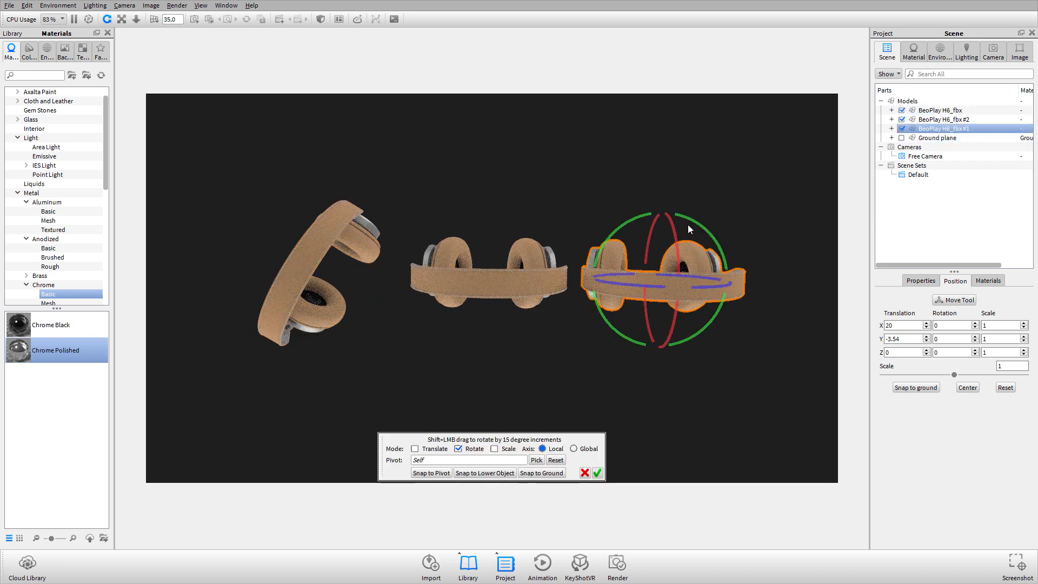
shift+drag(690, 220, 713, 279)
drag(738, 421, 749, 283)
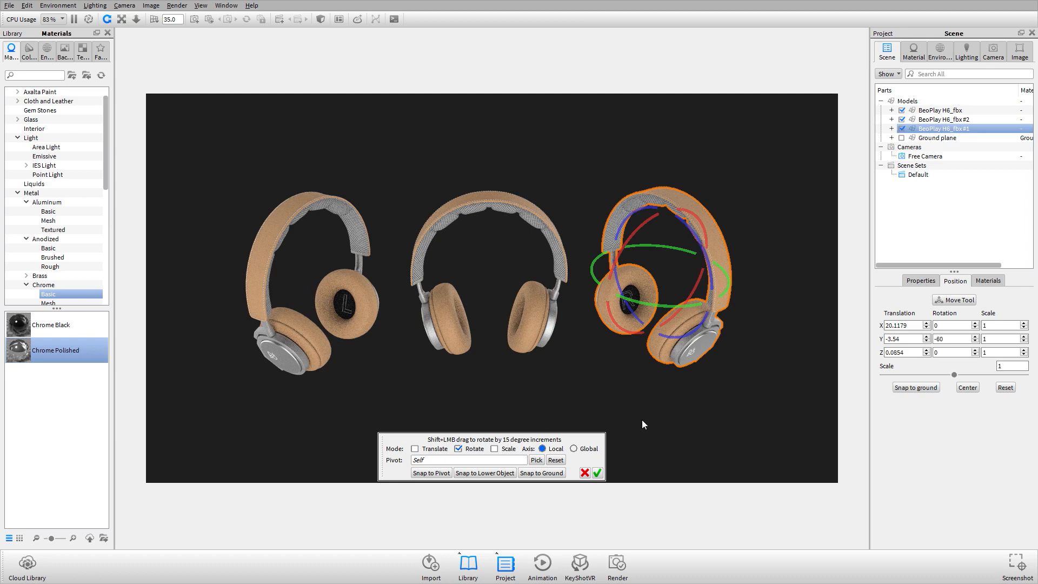
click(598, 473)
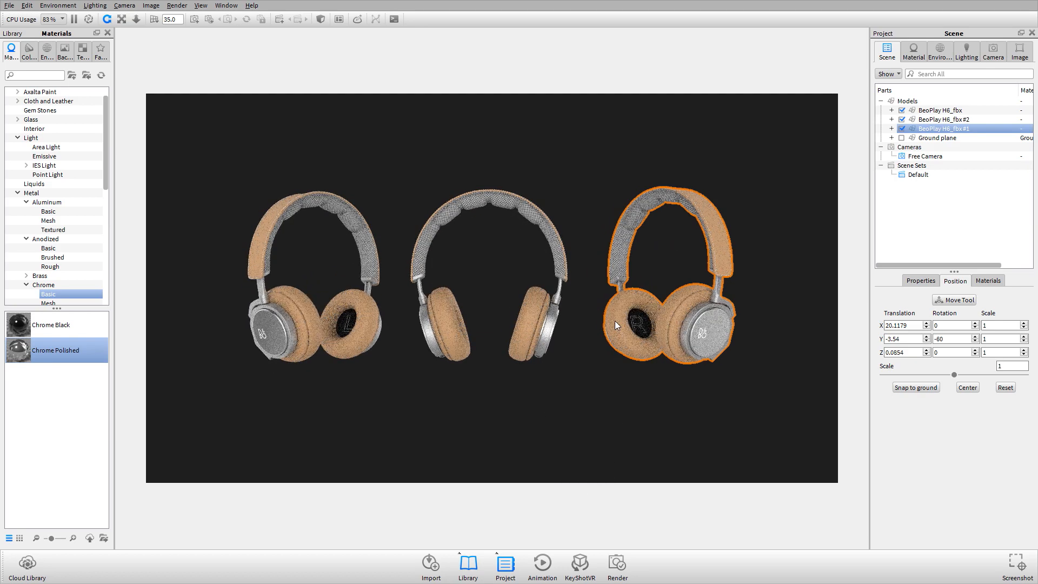
key(alt+Tab)
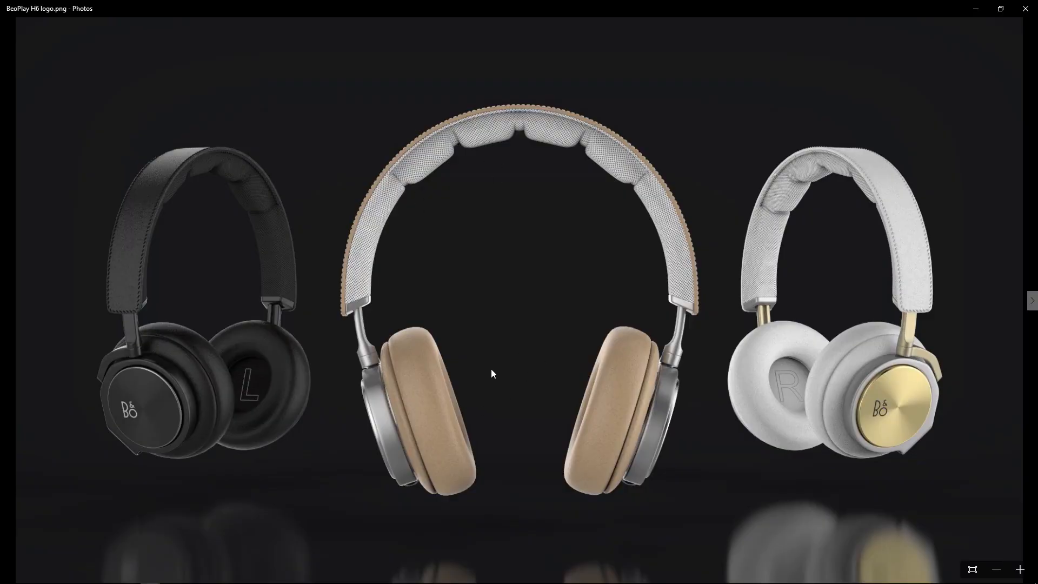
Step: Return to KeyShot and move the BeoPlay H6_fbx #2 headphones forward about 23.66 along Z using the Move Tool with only Translate mode enabled
key(alt+Tab)
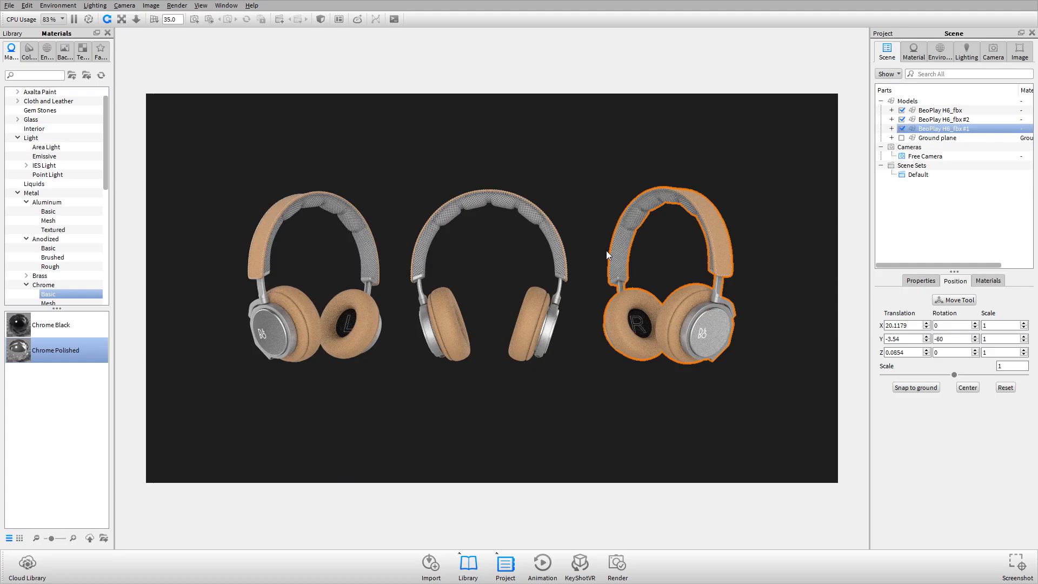
click(944, 120)
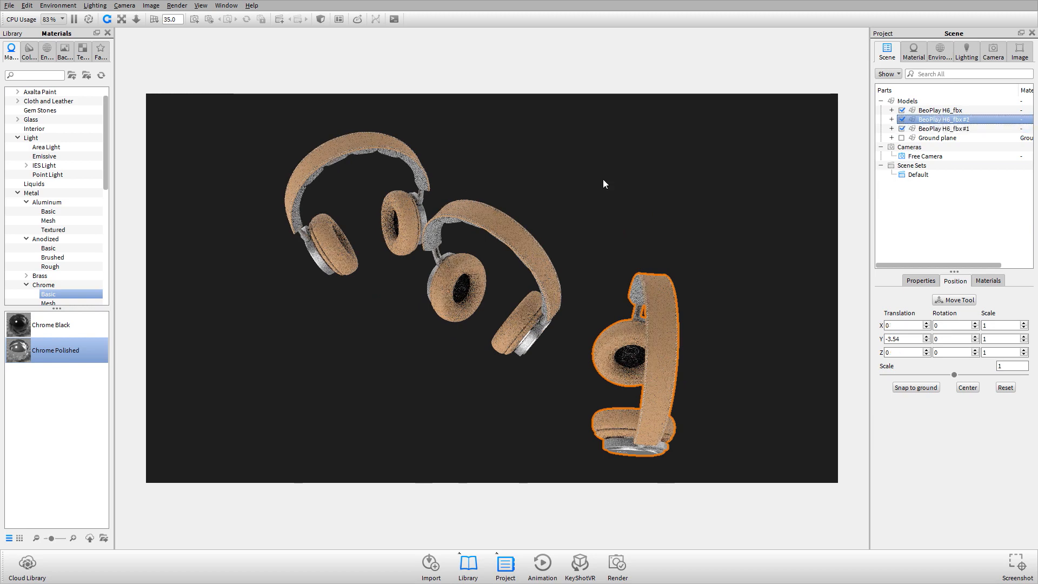
scroll(603, 183, down, 3)
click(947, 302)
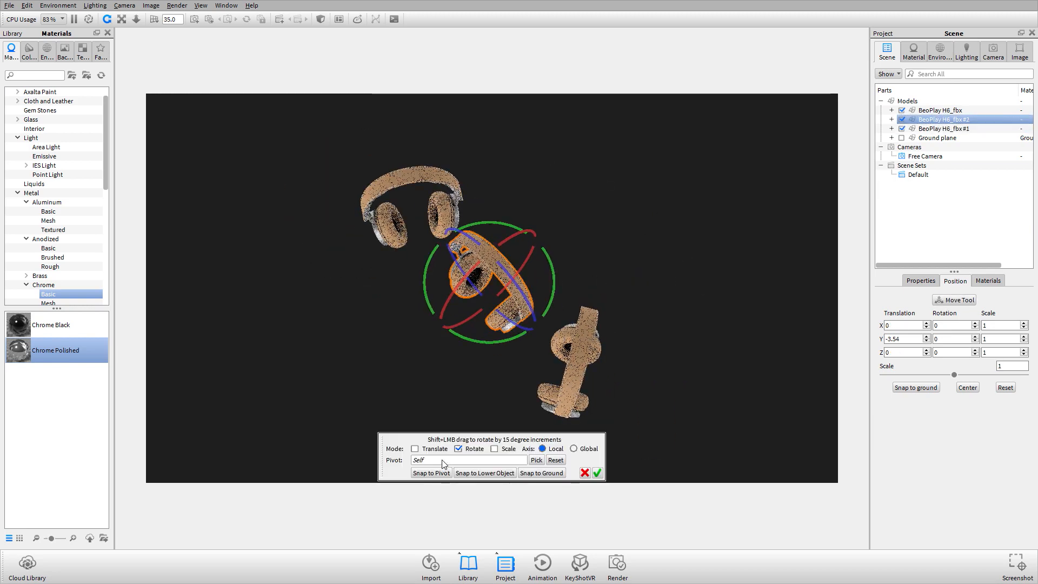
click(468, 450)
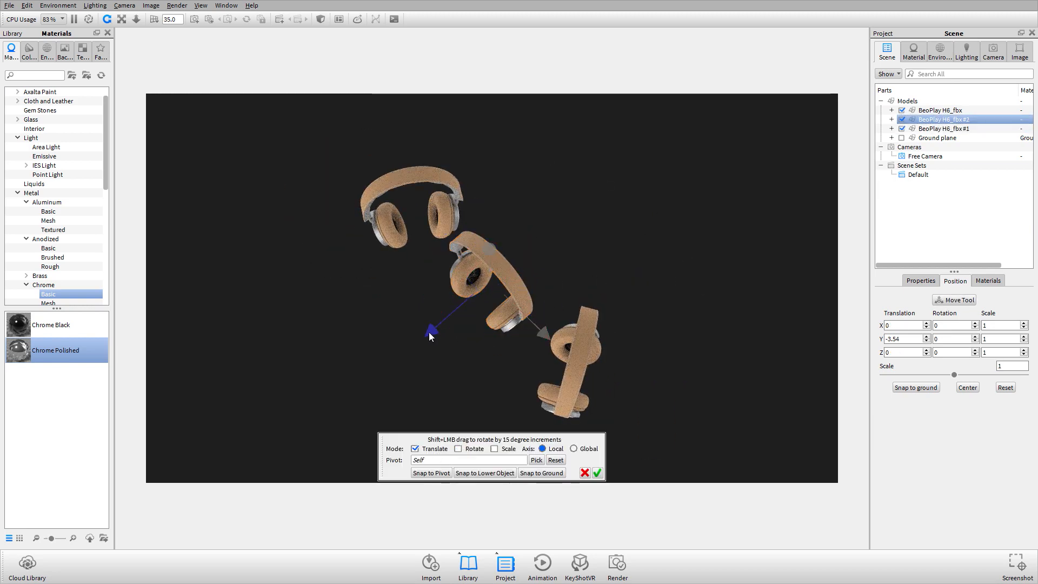
drag(430, 332, 292, 379)
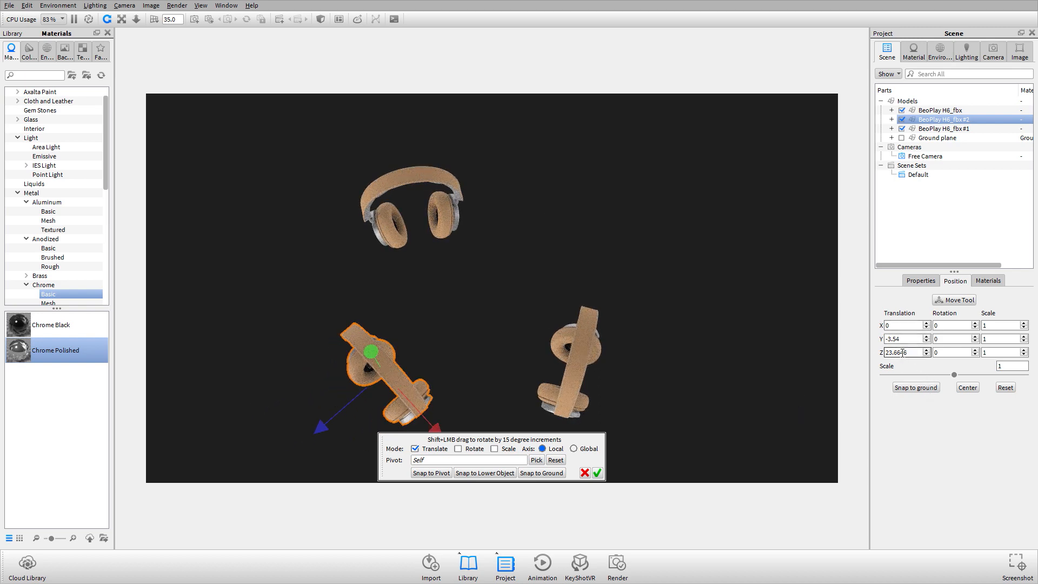
click(597, 473)
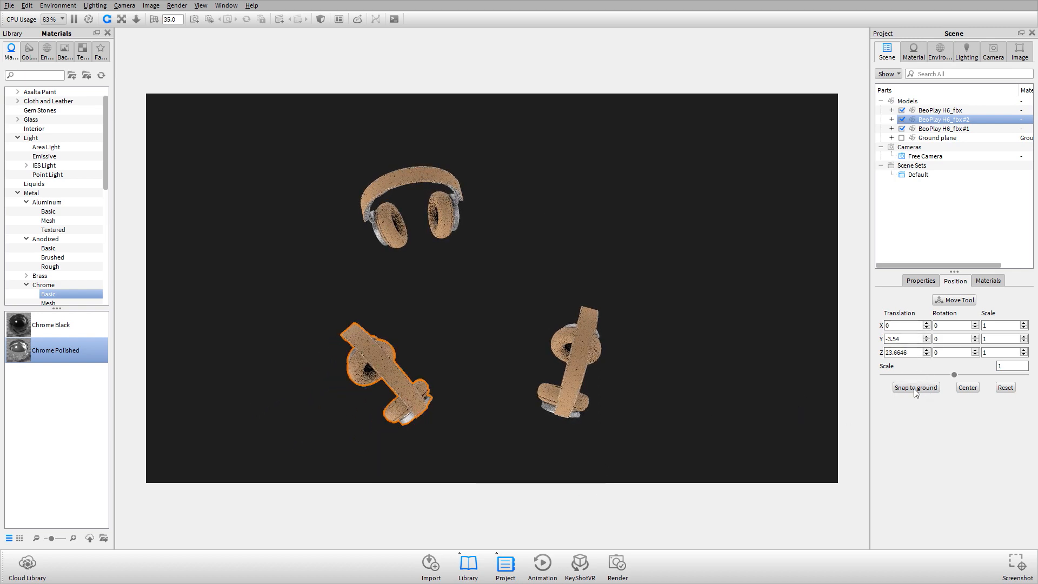
Step: Set the BeoPlay H6_fbx #2 headphones' Z translation to 20 and frame all three headphones from the front
double_click(914, 352)
text(20)
key(Tab)
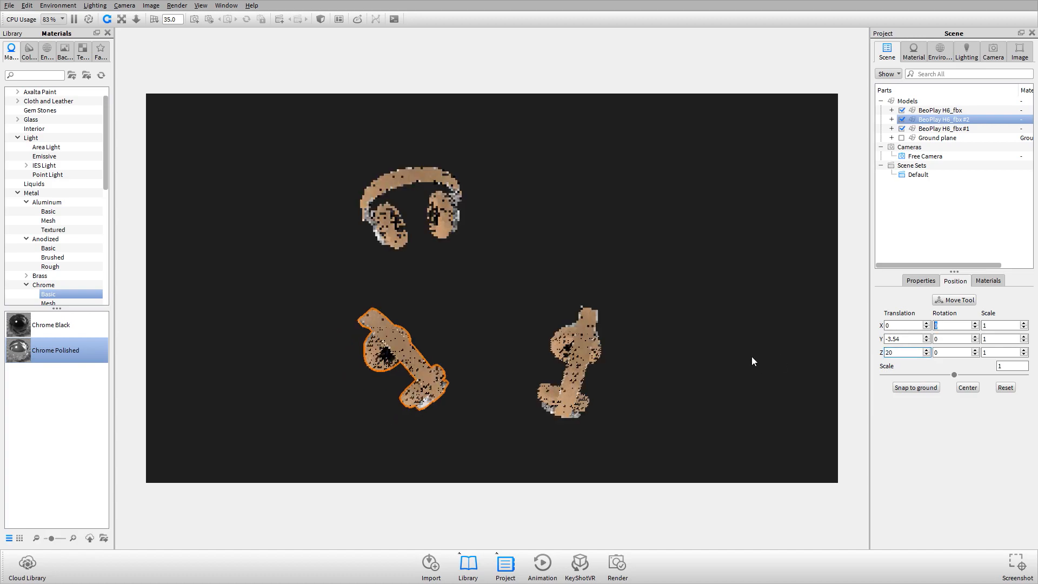
drag(536, 357, 660, 206)
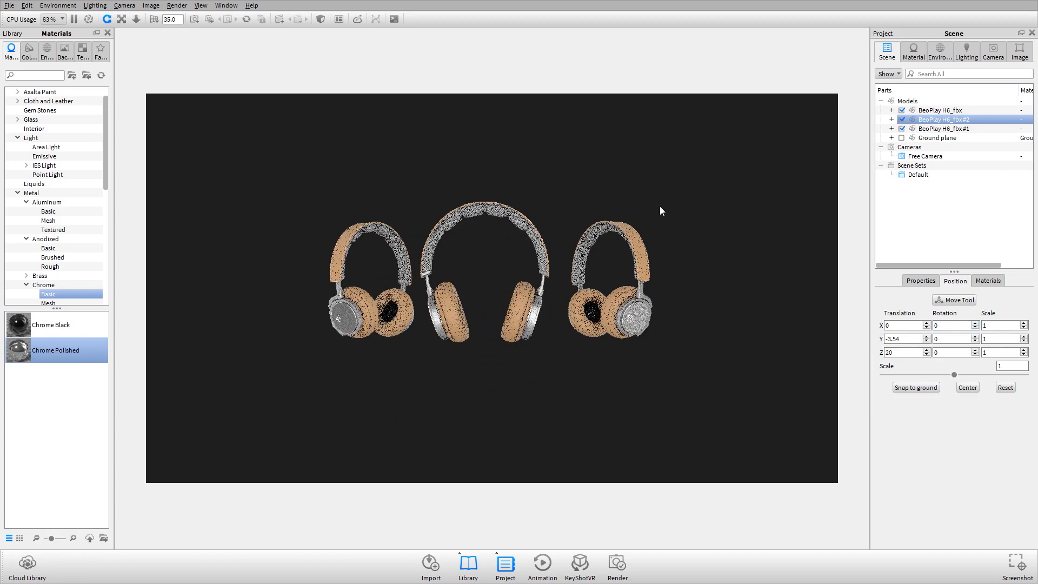
scroll(611, 258, up, 5)
scroll(604, 265, down, 3)
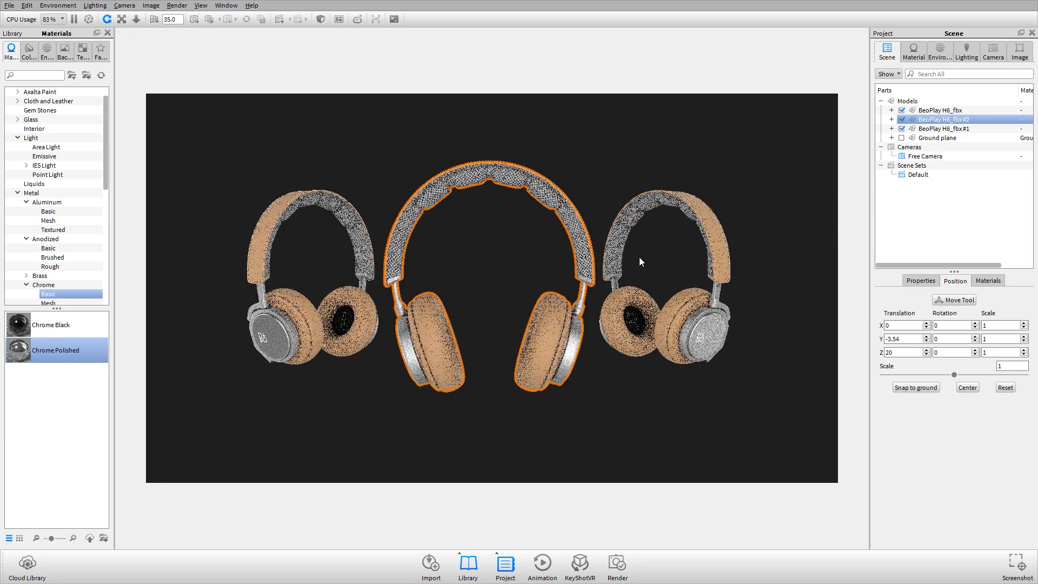
Step: Try a camera focal length of 70, set it to 50 instead, and bring the camera closer to the three headphones
click(995, 55)
drag(531, 323, 551, 325)
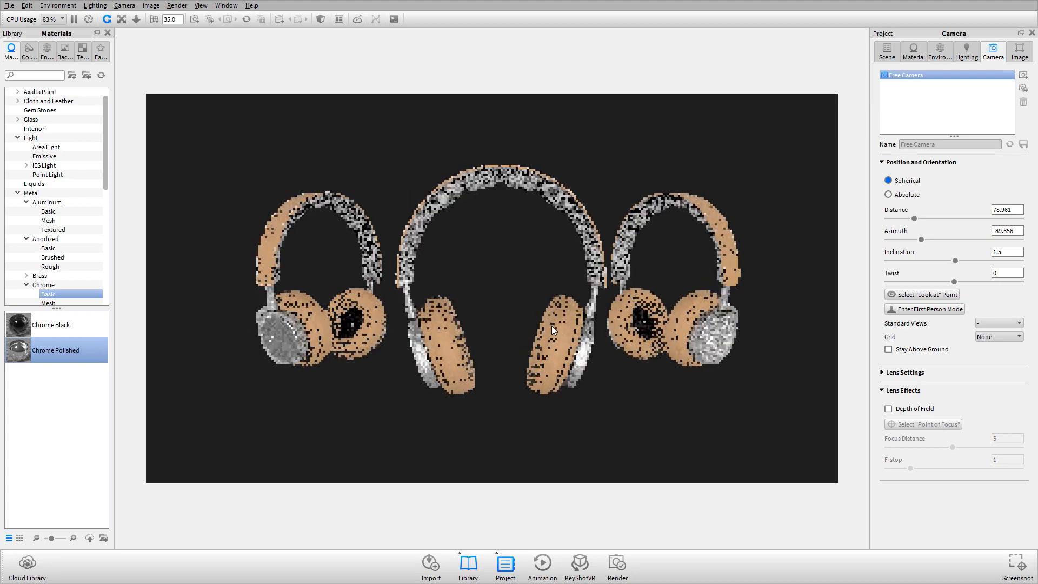
scroll(512, 300, up, 2)
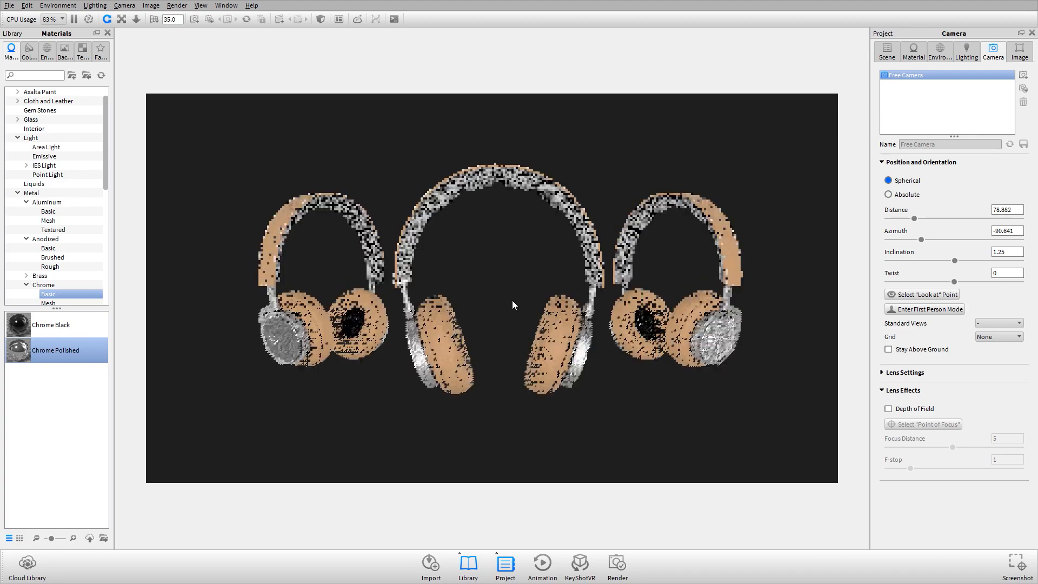
click(901, 390)
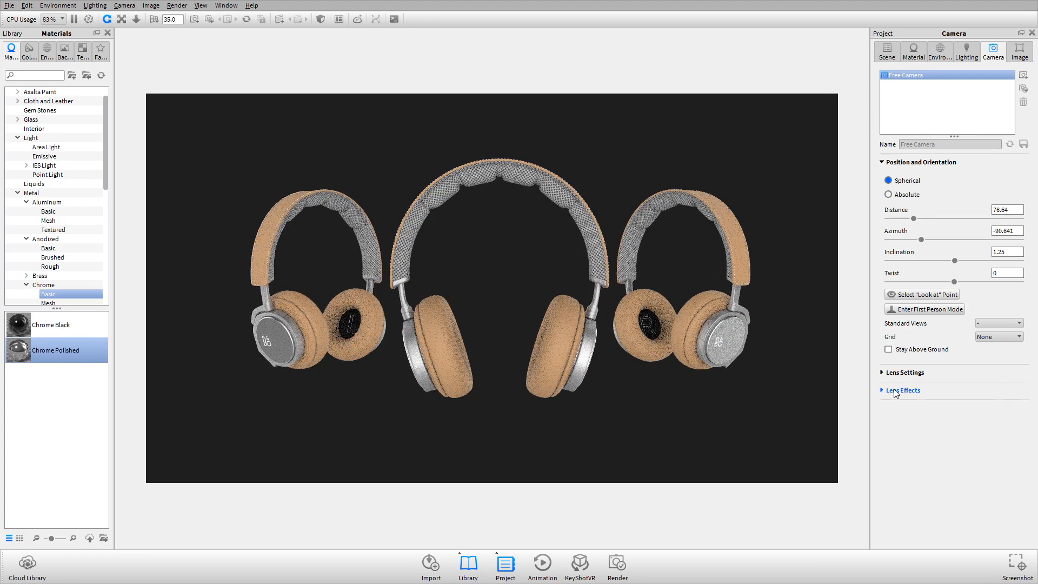
click(903, 372)
double_click(1005, 434)
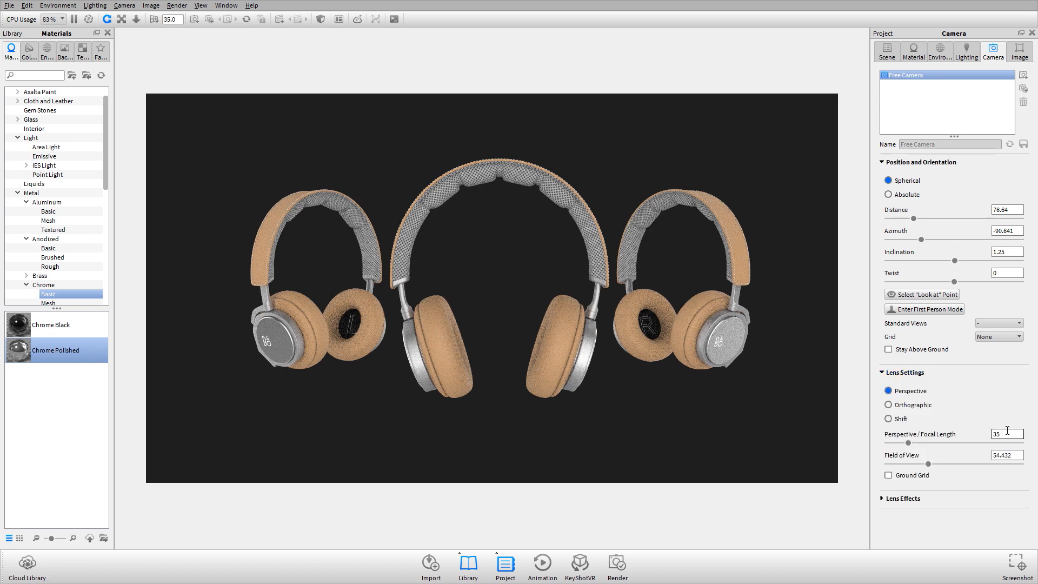
text(70)
key(Tab)
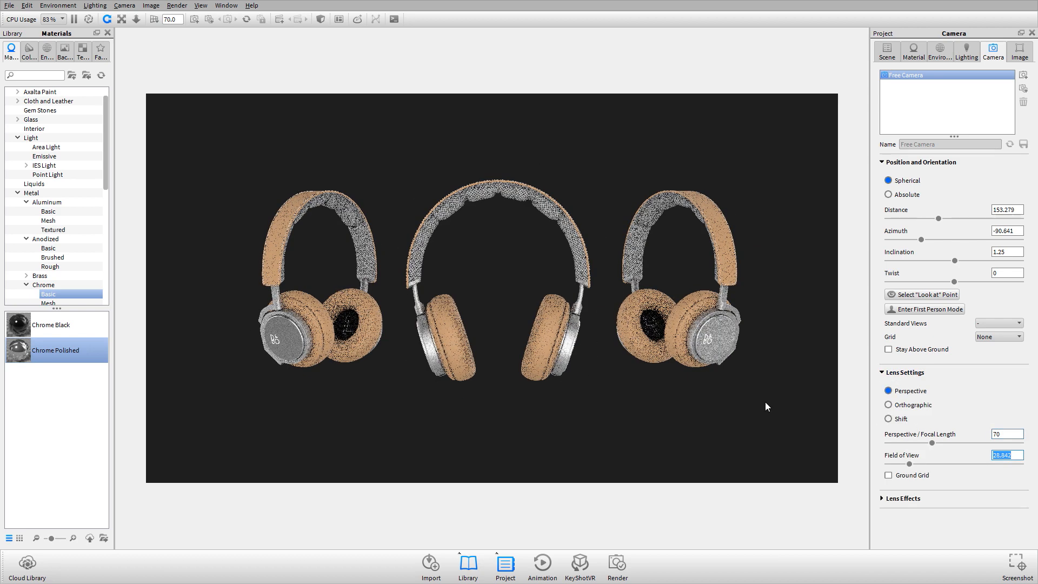
key(shift+Tab)
text(50)
key(Tab)
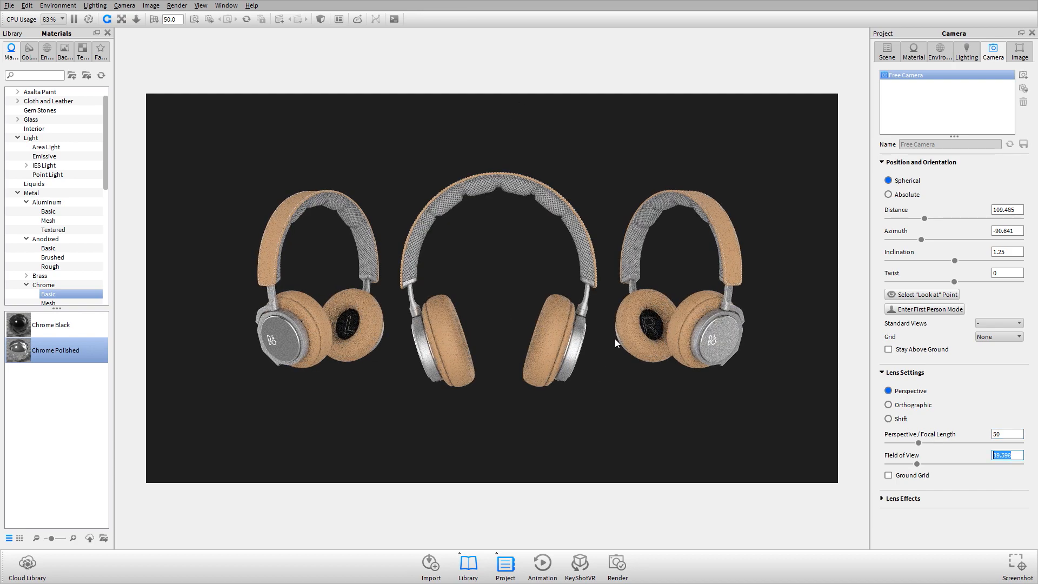
scroll(579, 234, up, 4)
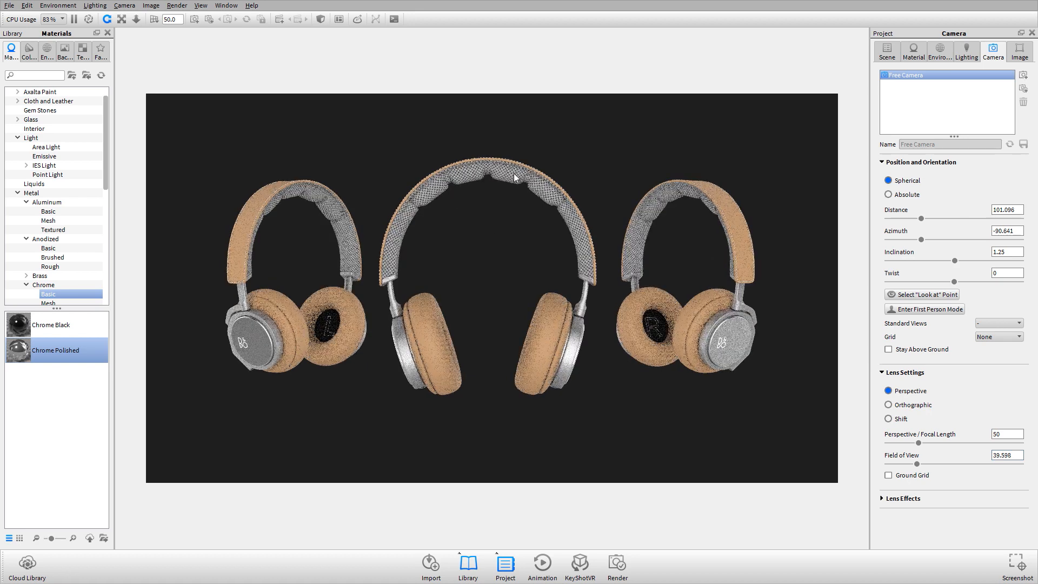
Step: Show the hidden ground plane in the scene and widen the framing to take in its reflections
click(897, 52)
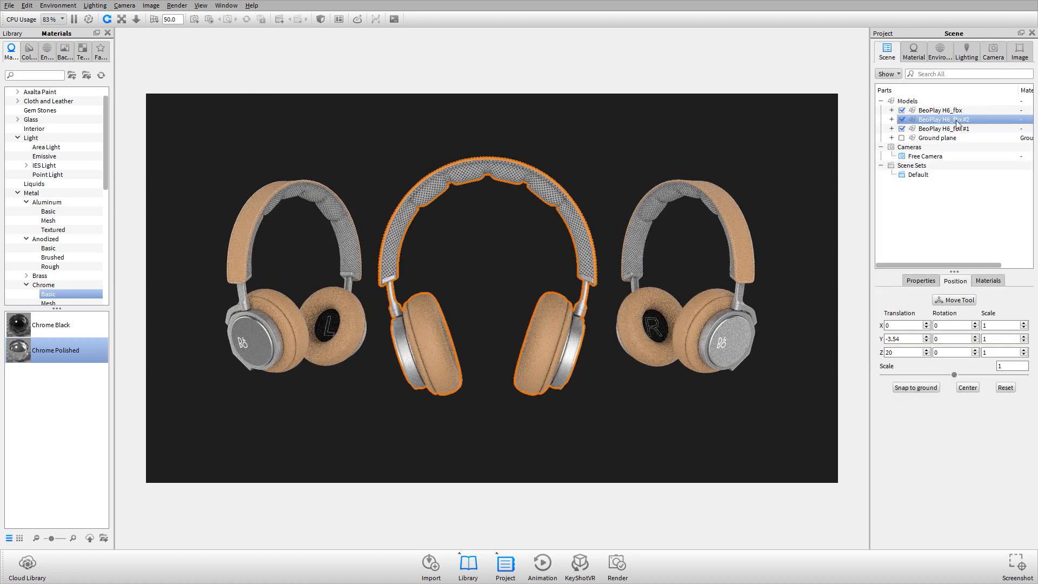
click(901, 139)
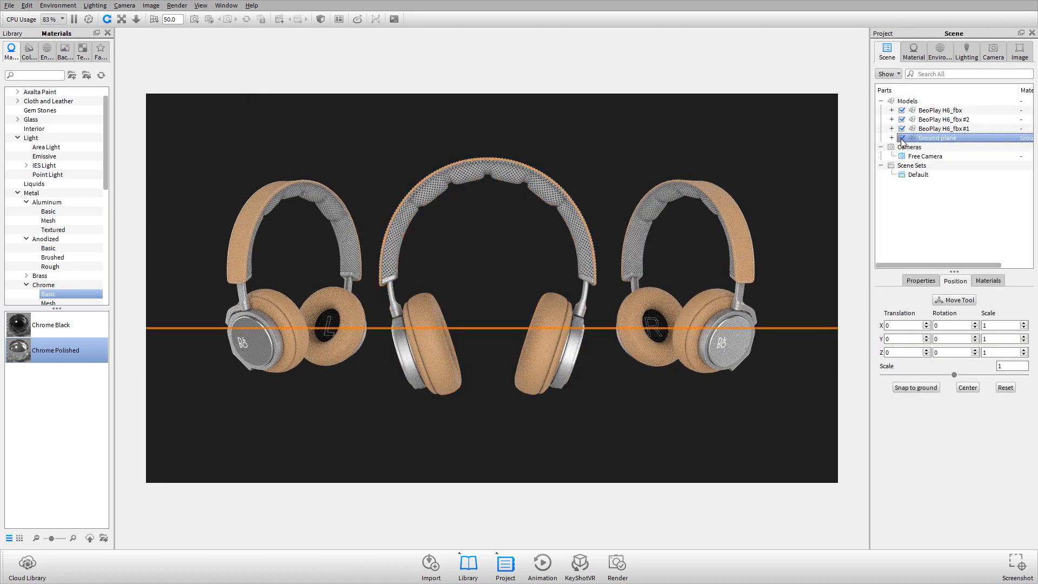
click(902, 138)
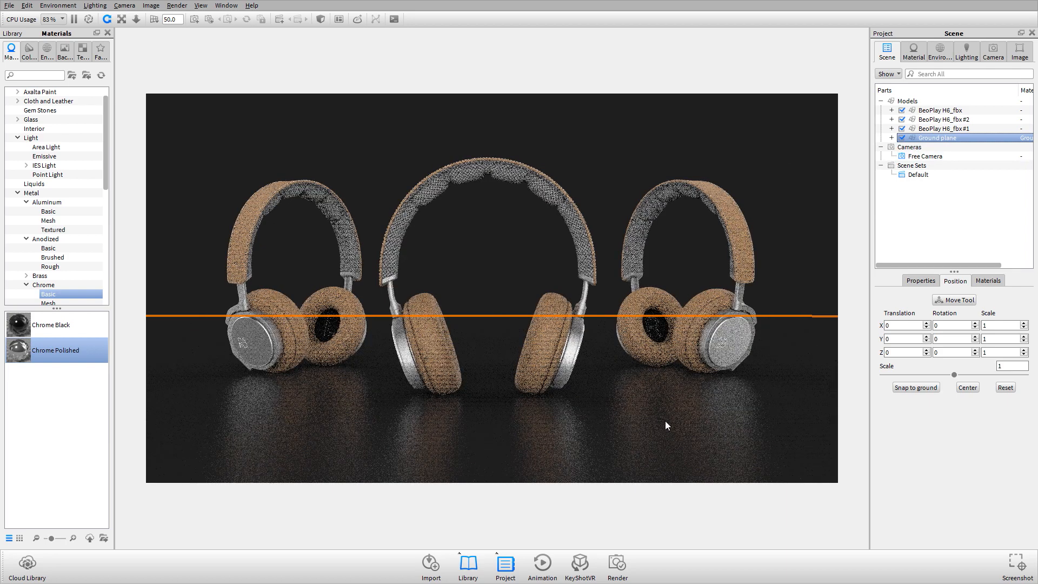
click(967, 208)
scroll(465, 298, down, 3)
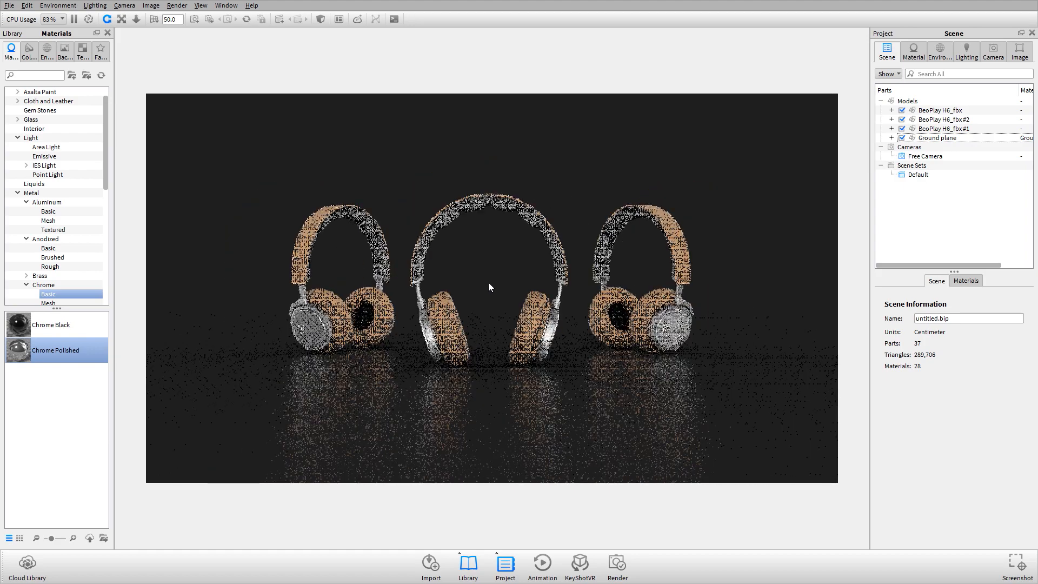
Step: Select all three BeoPlay H6 models and raise them together above the ground plane along the global Y axis using the Move Tool
click(940, 110)
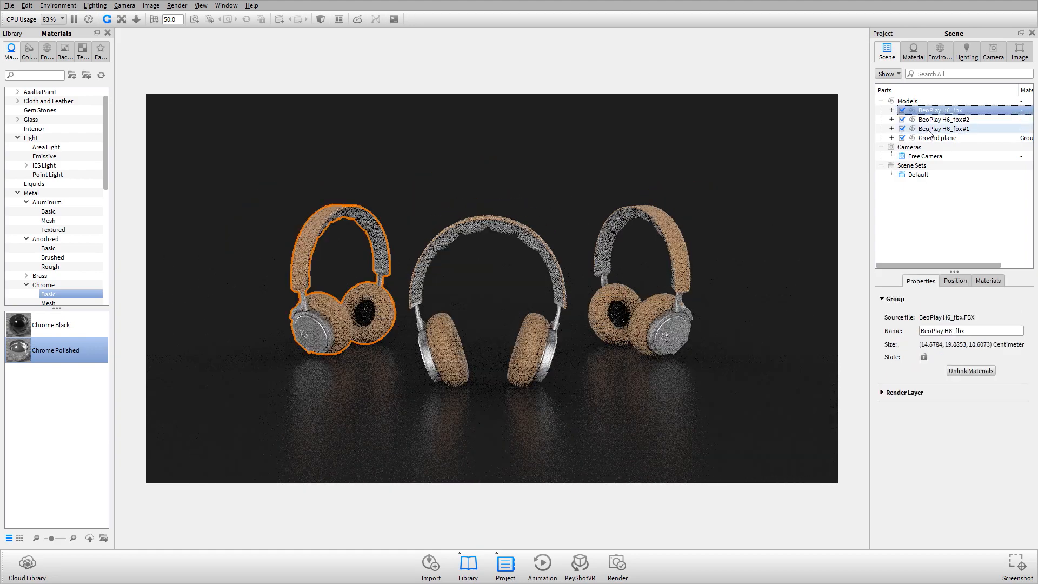
shift+click(929, 129)
click(955, 281)
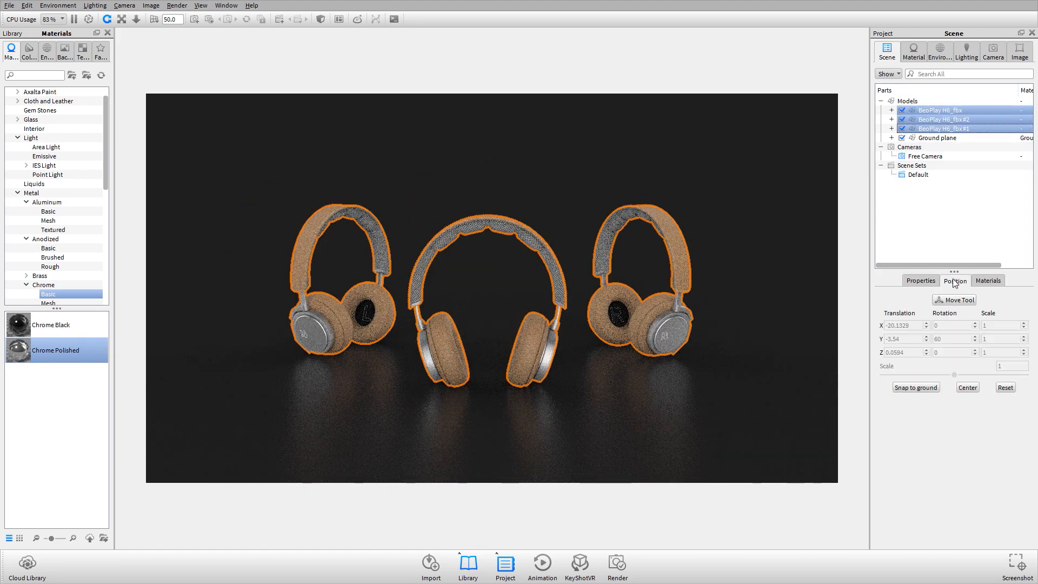
click(954, 300)
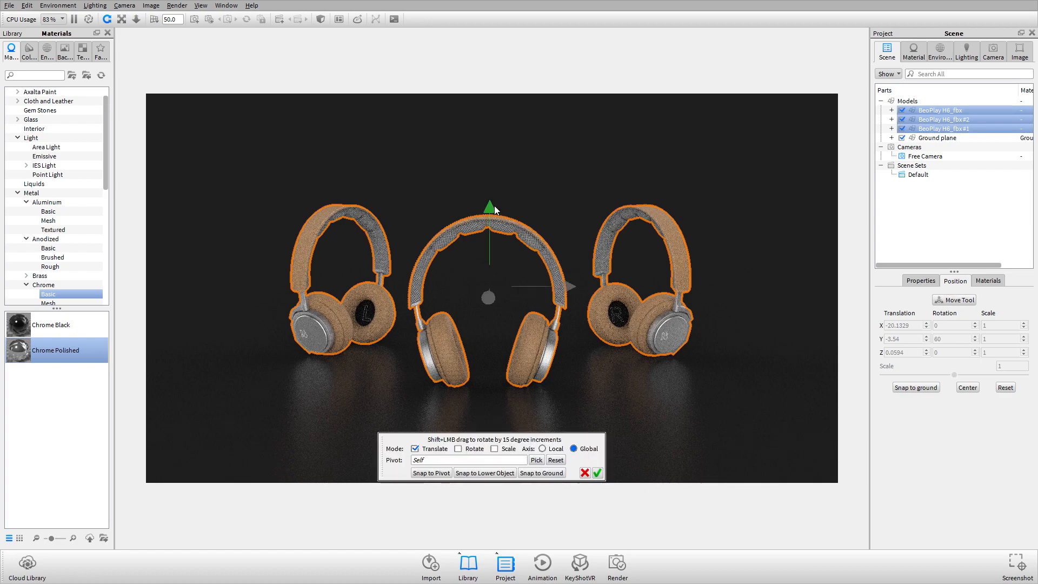
drag(495, 210, 485, 178)
drag(486, 206, 492, 183)
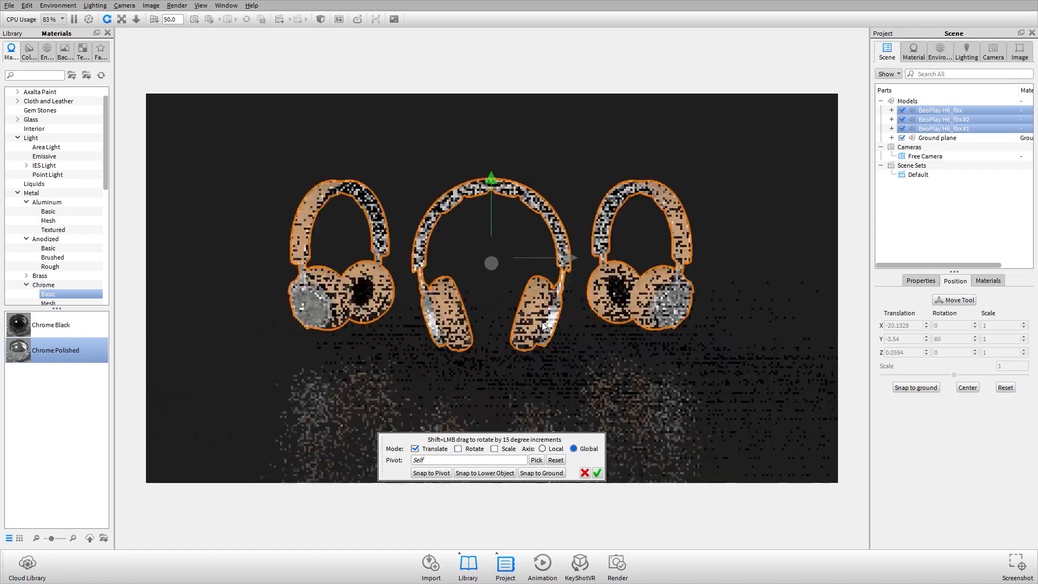
click(597, 473)
Step: Level the camera to an inclination of 0 and aim it at the centre headphones with Look at Model Center
scroll(592, 267, up, 2)
drag(593, 267, 588, 267)
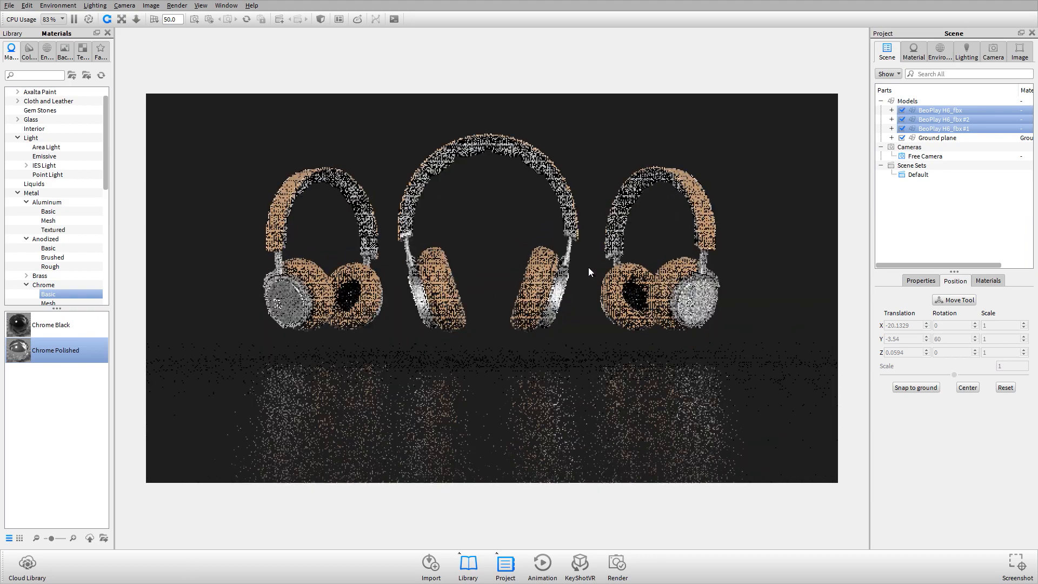
middle_drag(588, 267, 589, 304)
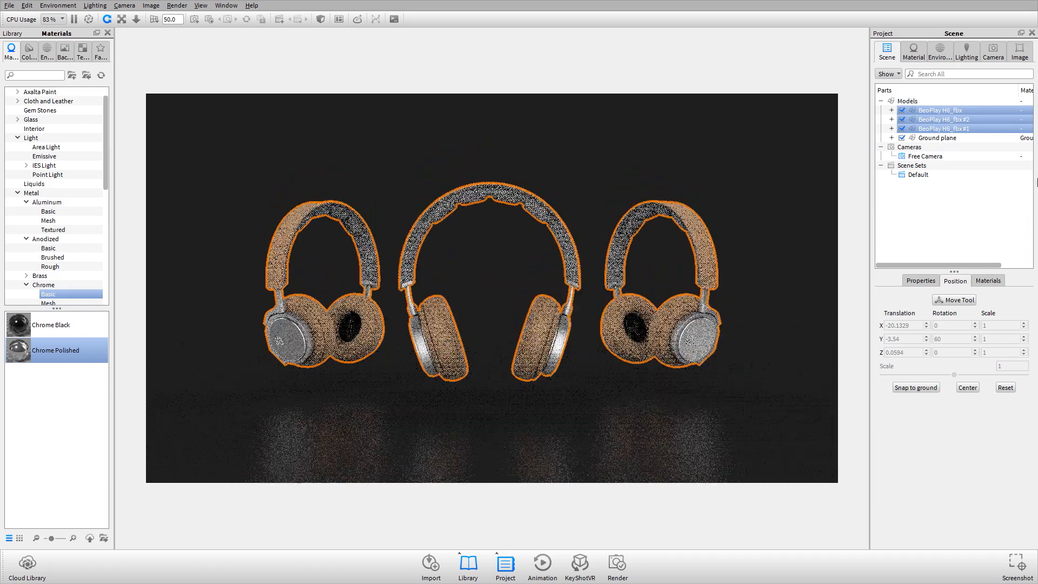
click(996, 186)
click(994, 52)
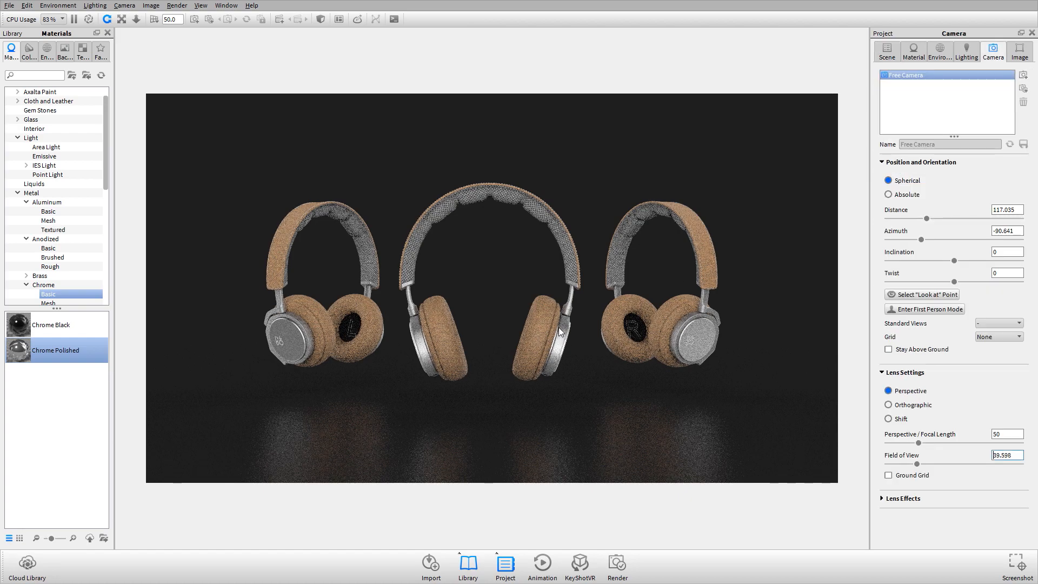
scroll(574, 310, up, 1)
right_click(543, 205)
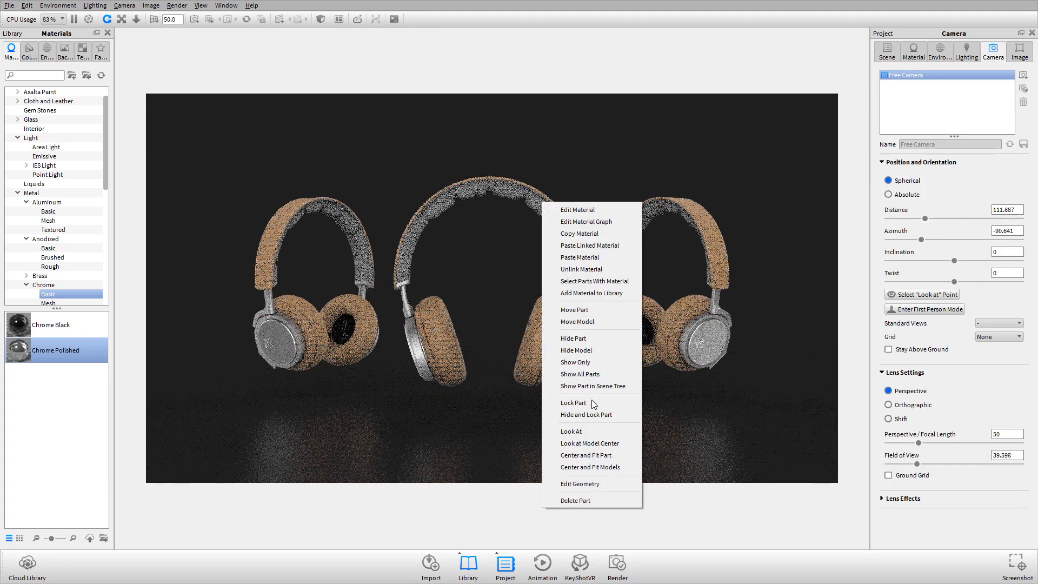
click(589, 444)
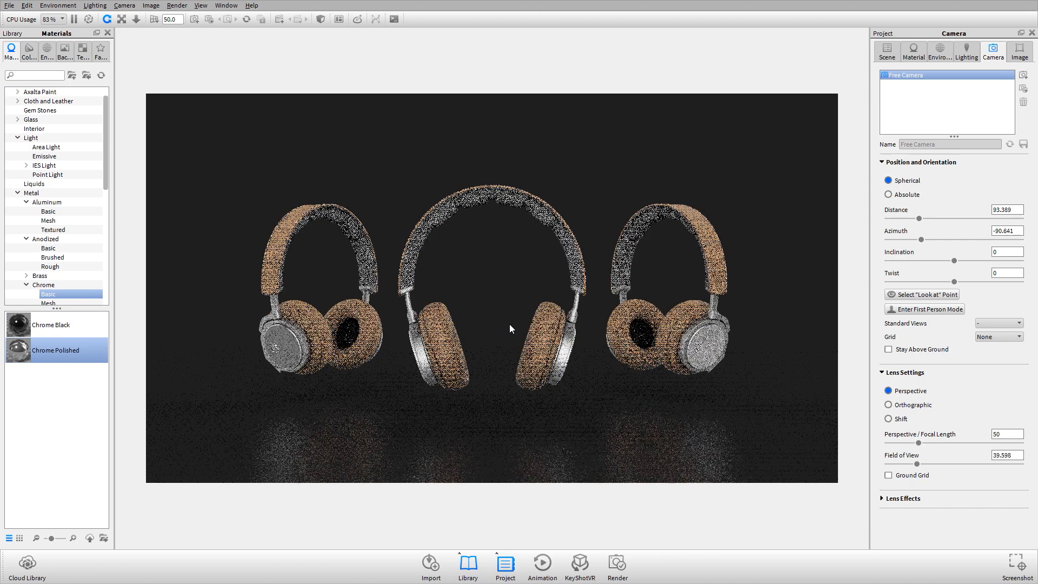
Step: Bring the camera in to a distance of about 80 and compare the framing with the reference image in Photos
scroll(510, 323, up, 1)
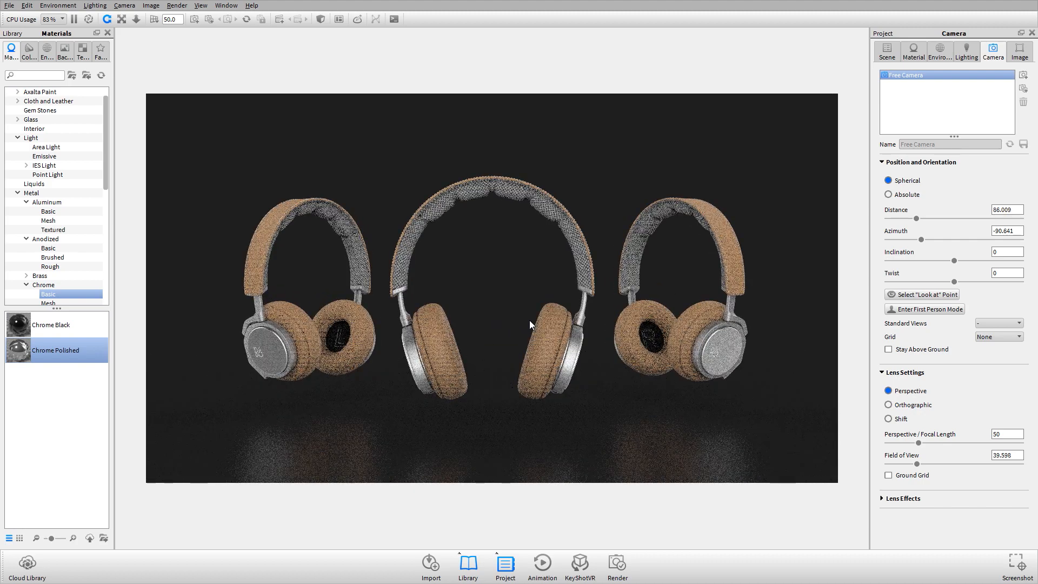
scroll(529, 321, up, 1)
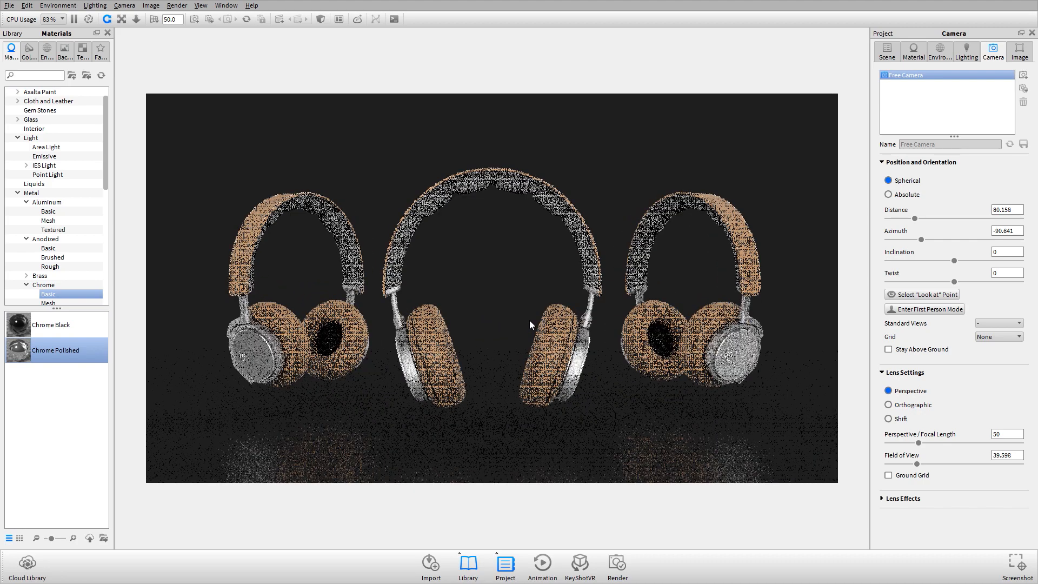
key(alt+Tab)
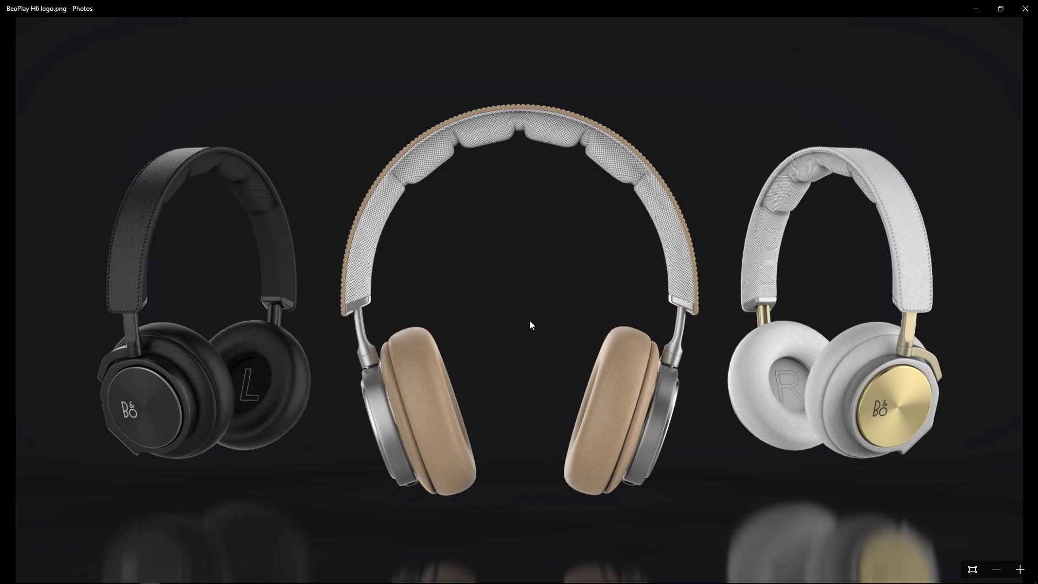
key(alt+Tab)
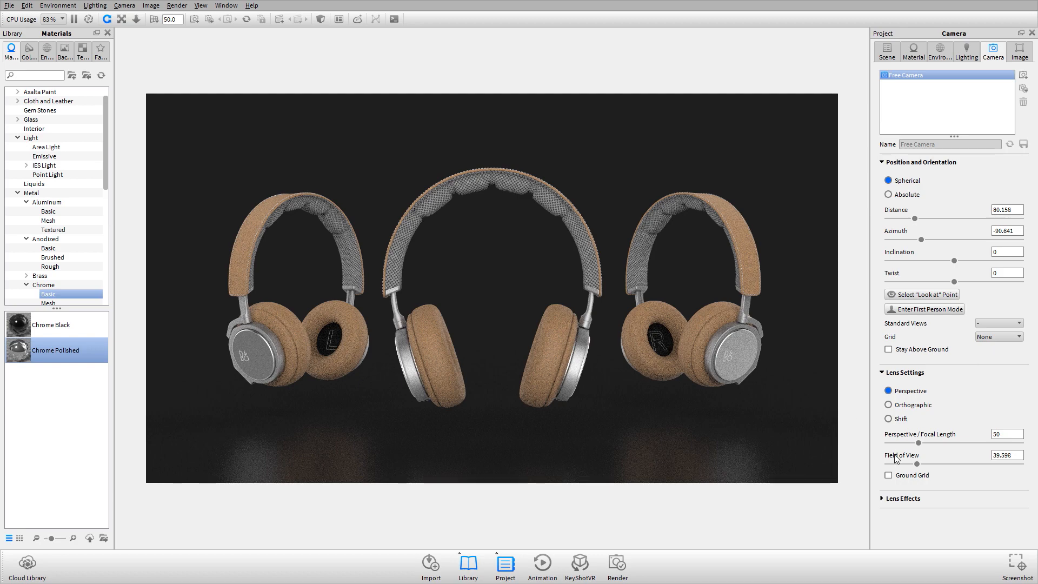
Step: Set the free camera's distance to 80 and its azimuth to -90
double_click(1007, 209)
text(80)
key(Tab)
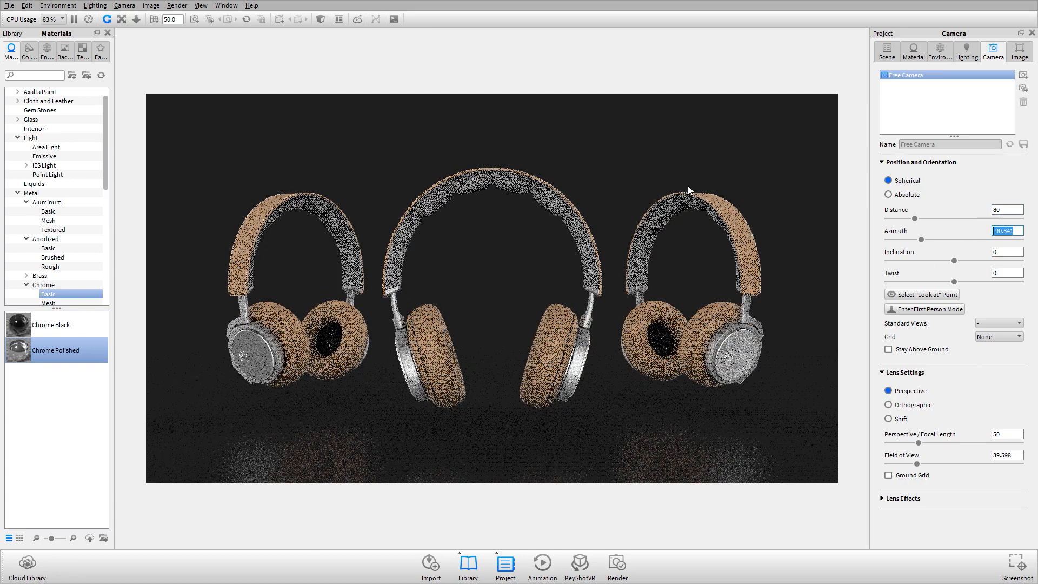
text(-90)
key(Tab)
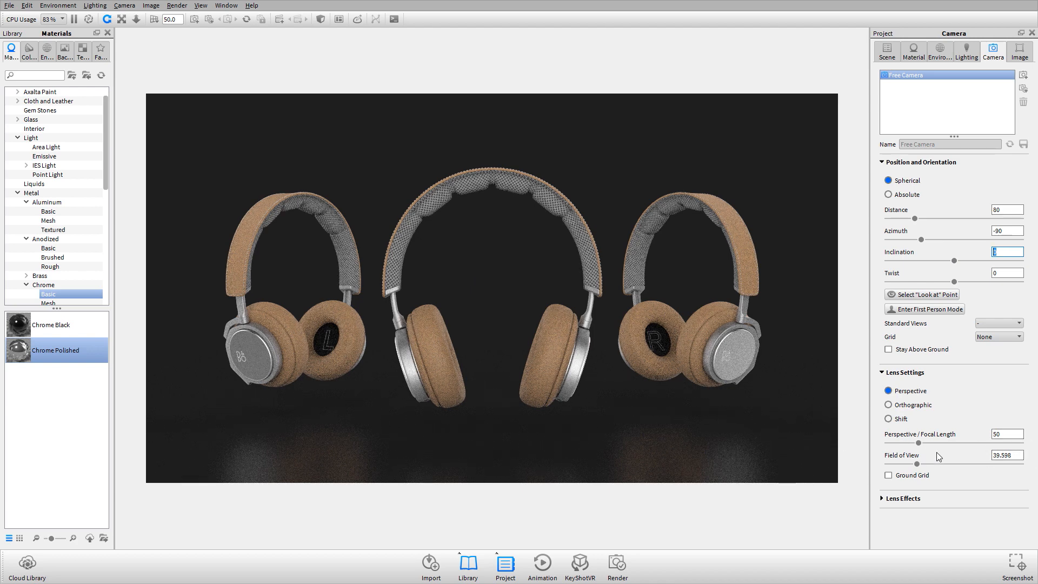
Step: Save the current view as a new locked camera named Dark Studio 1 and check it against the reference image in Photos
click(1023, 75)
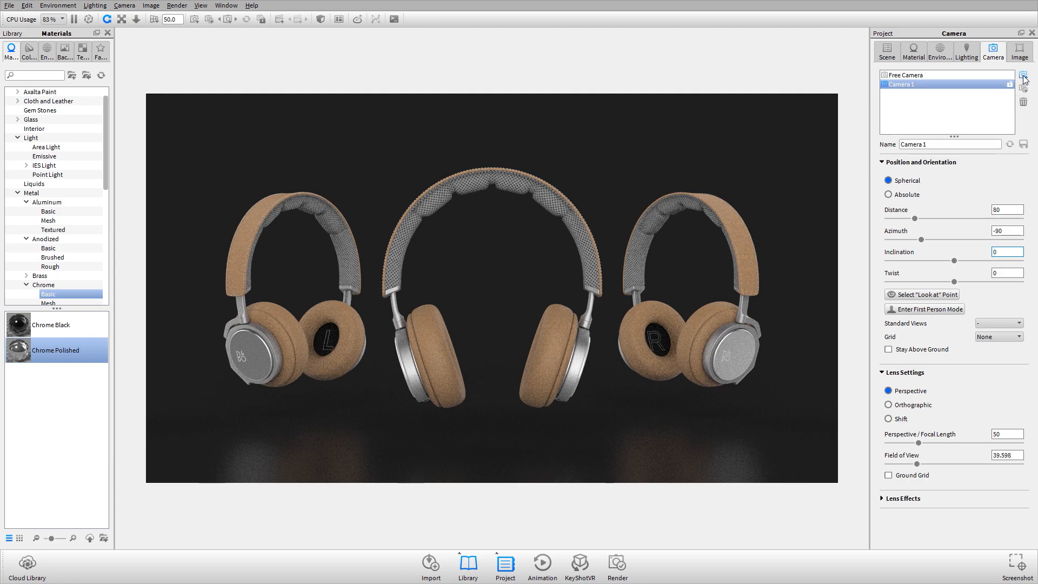
text(Dark Studio)
click(1009, 84)
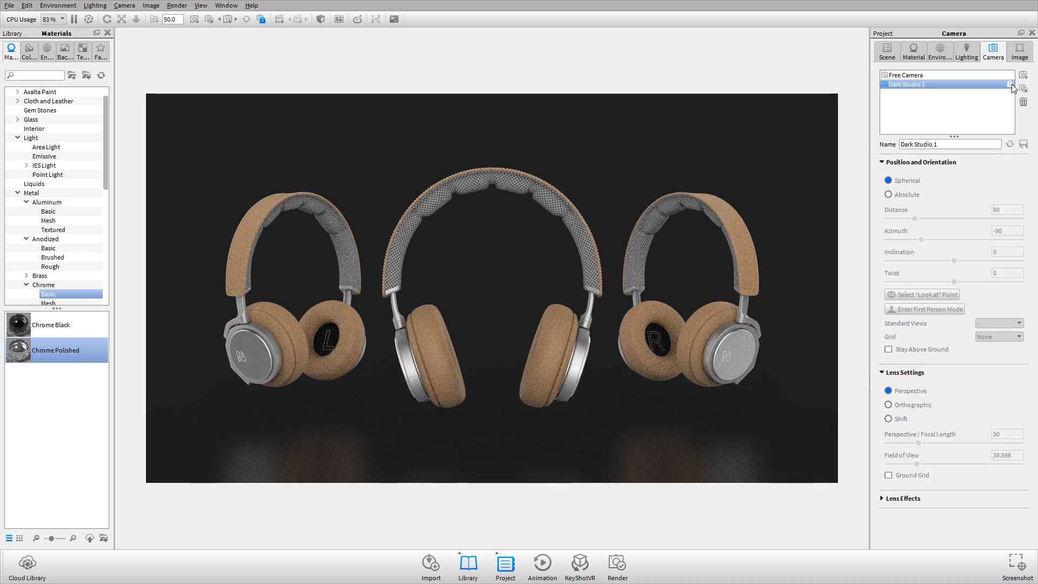
key(alt+Tab)
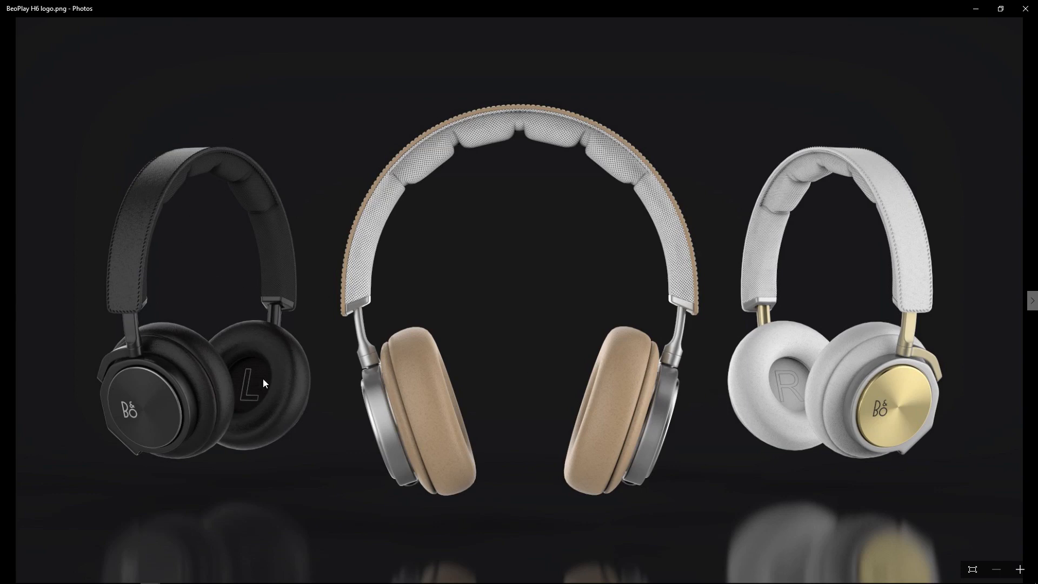
key(alt+Tab)
Step: Switch to the Free Camera and turn on performance mode for working on the headphones
click(924, 76)
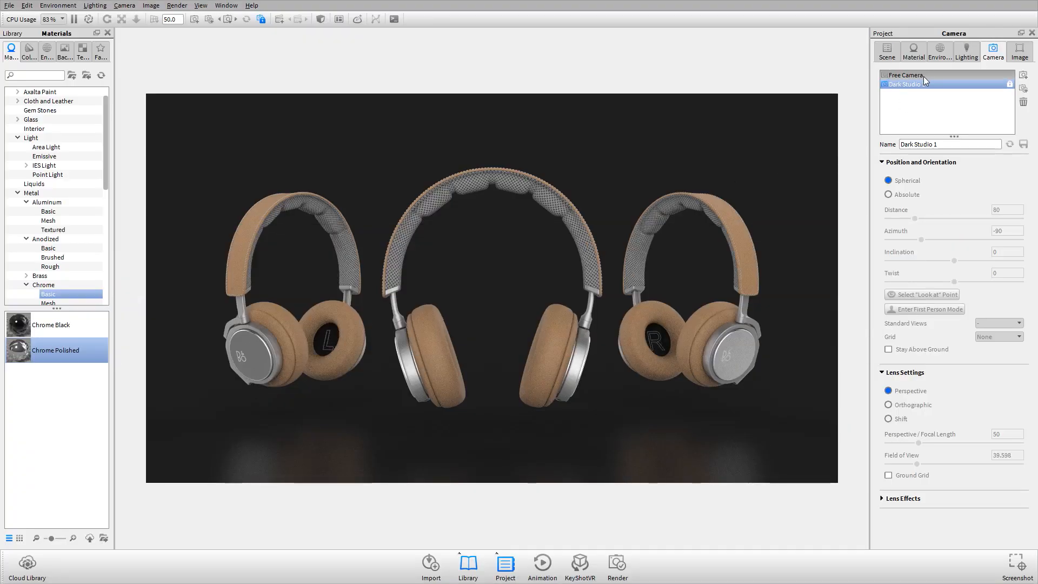
drag(631, 229, 540, 294)
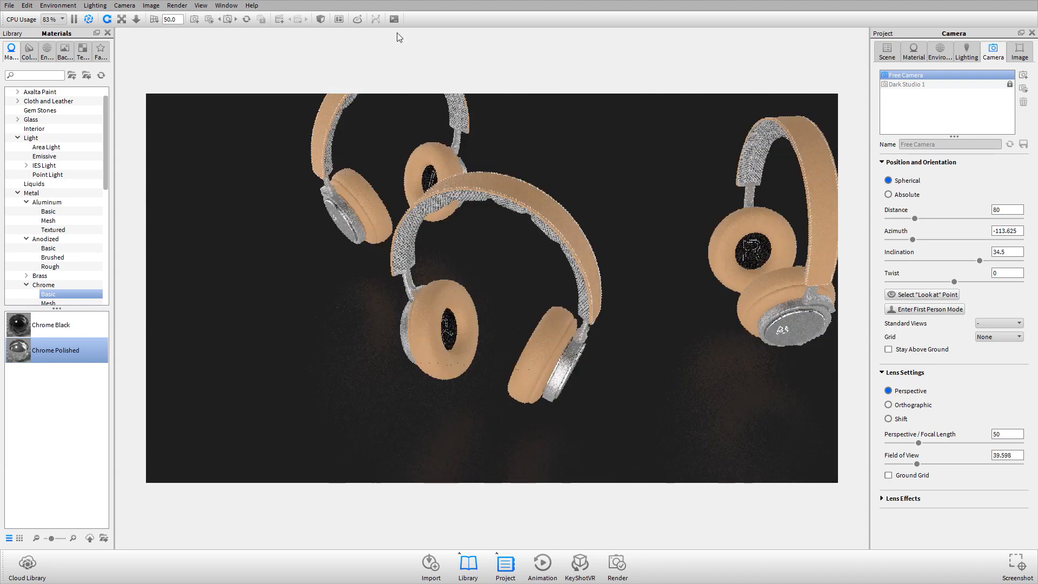
click(88, 19)
middle_drag(501, 203, 602, 346)
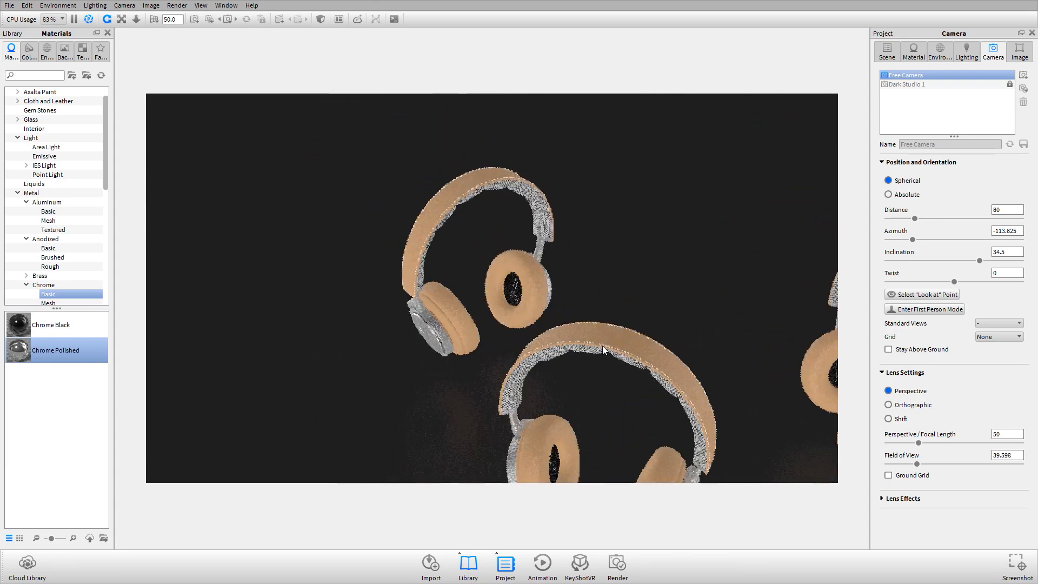
Step: Show only the BeoPlay H6_fbx model in the scene, hiding the other headphones and the ground plane
click(886, 51)
click(931, 110)
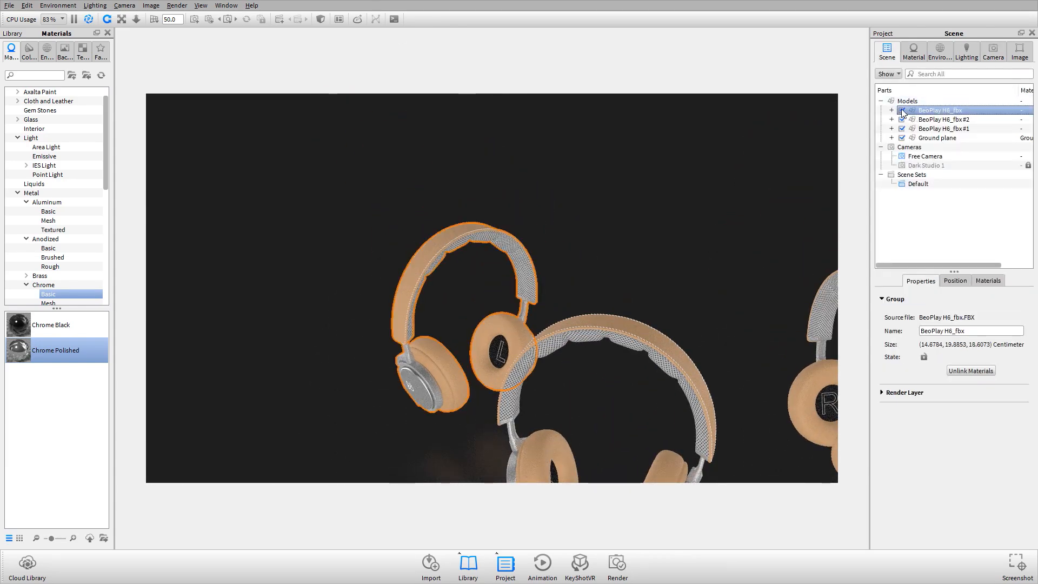
scroll(422, 362, up, 3)
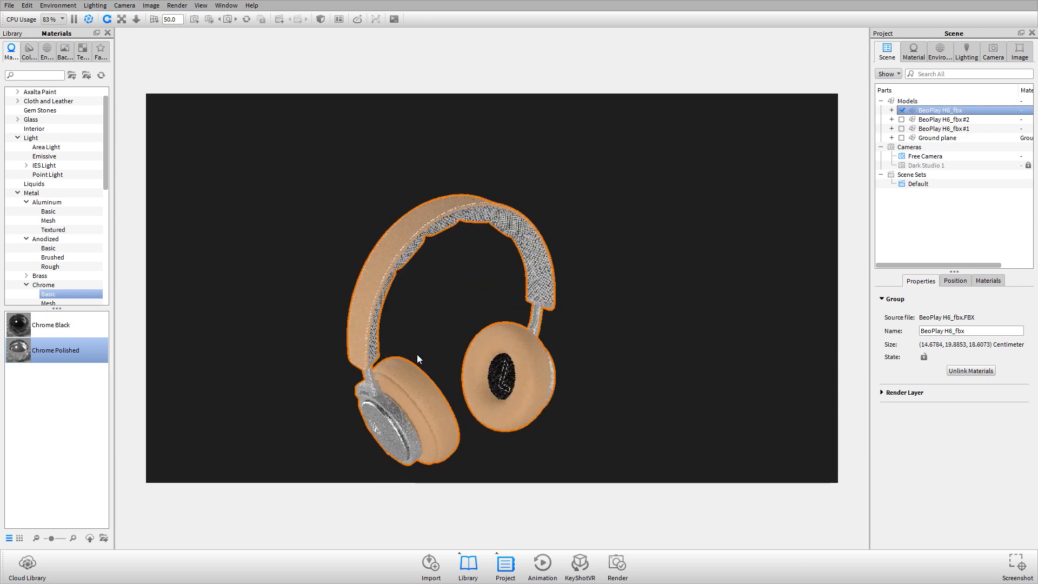
drag(487, 373, 486, 352)
middle_drag(462, 270, 473, 356)
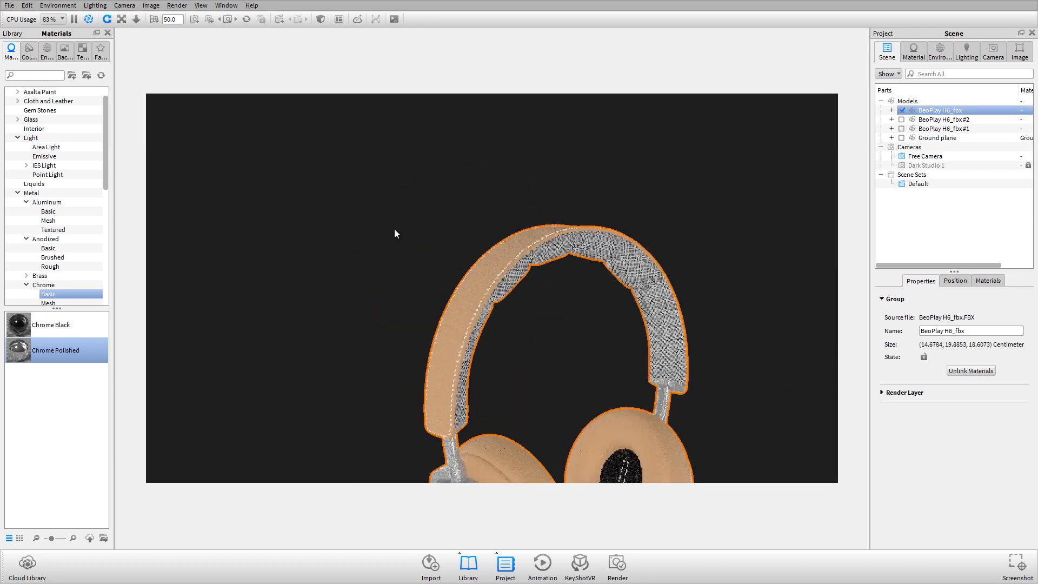
scroll(394, 229, down, 4)
Step: Center and fit the models in the view and show all hidden parts again
right_click(574, 176)
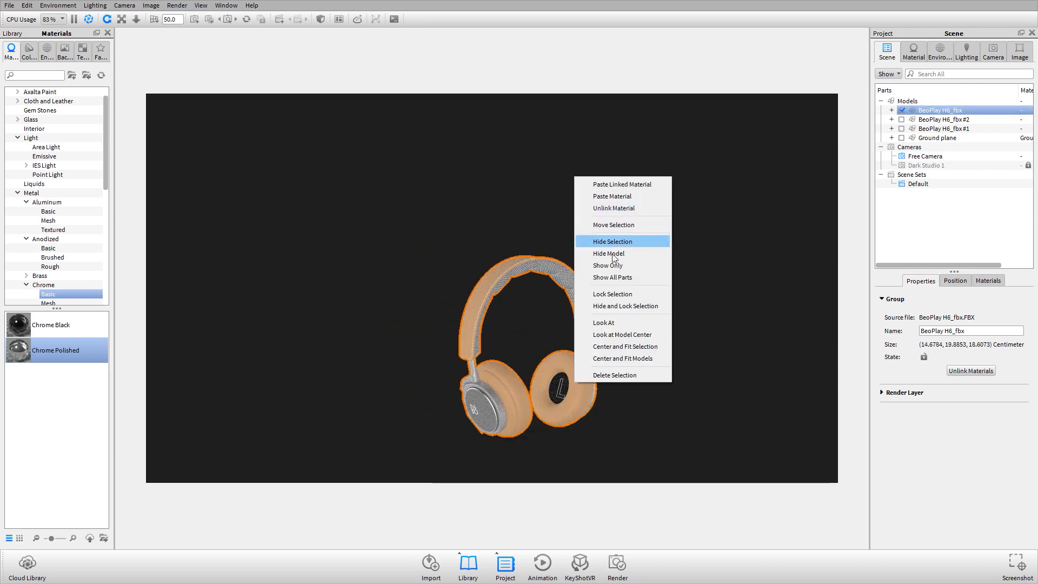
click(474, 187)
right_click(545, 144)
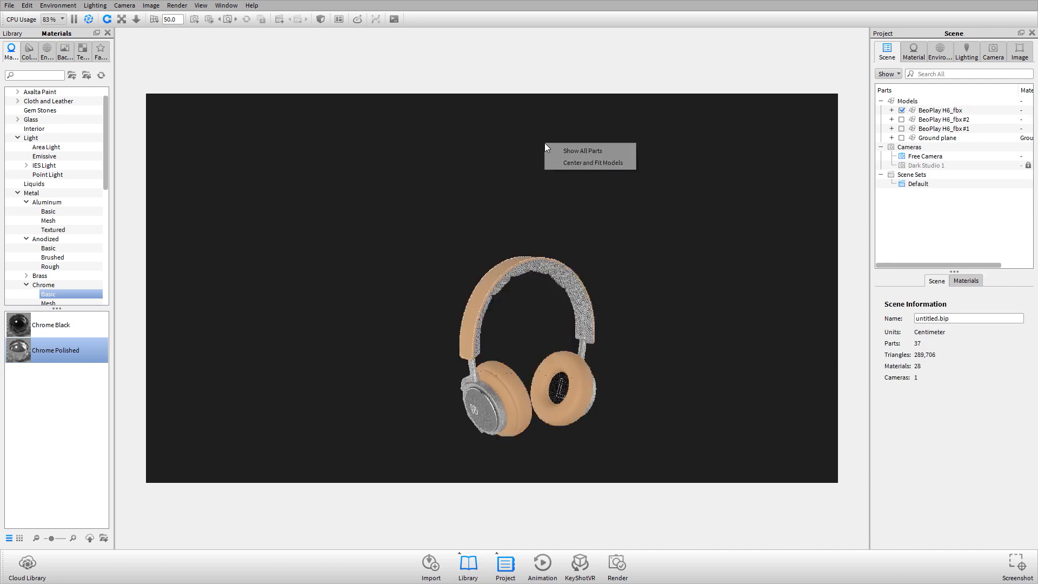
click(585, 161)
right_click(587, 148)
click(606, 152)
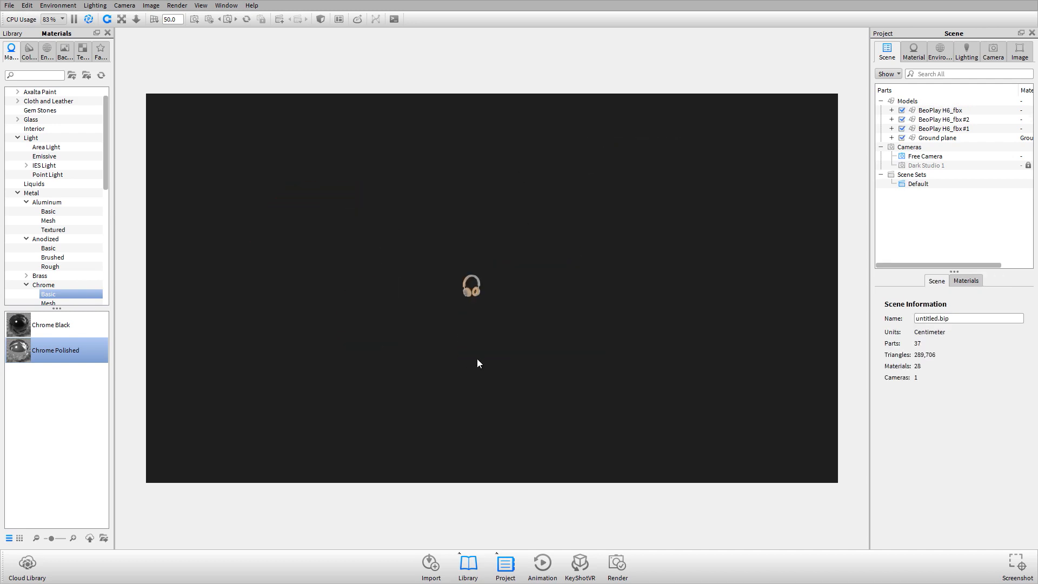
scroll(470, 285, up, 10)
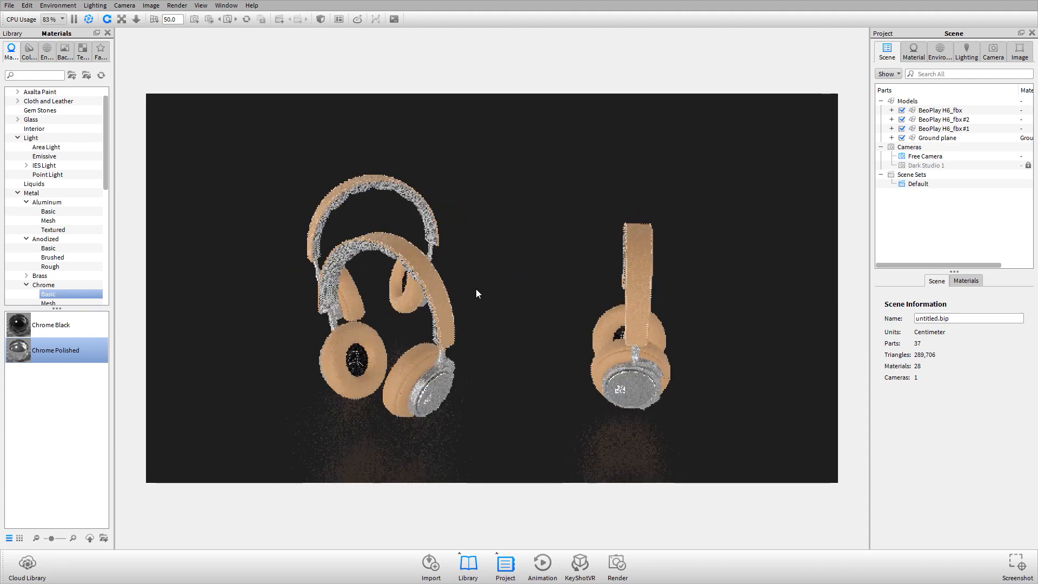
drag(477, 294, 695, 273)
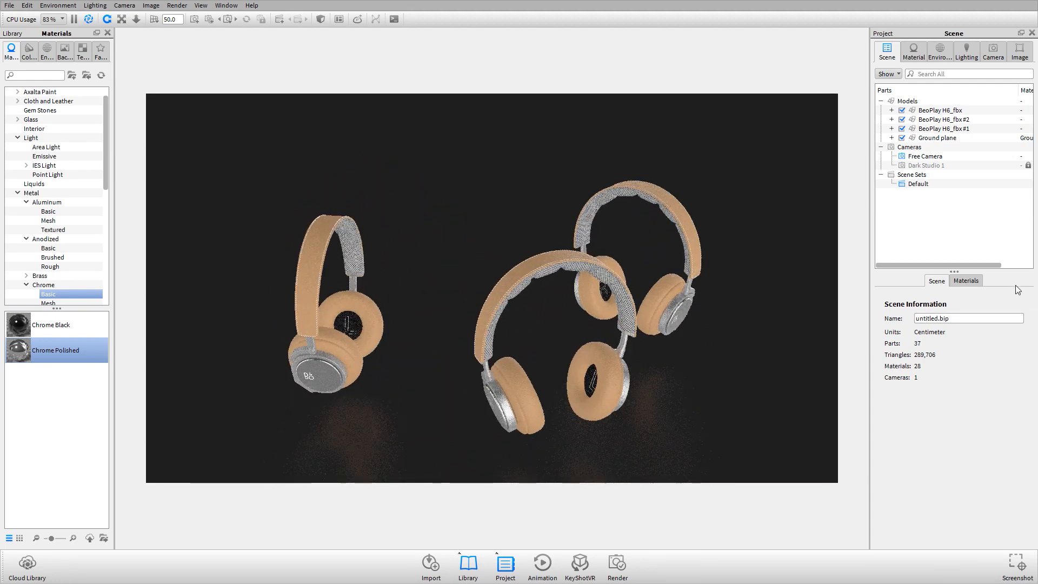
Step: Isolate the BeoPlay H6_fbx model and filter the scene's material list by visibility
click(966, 281)
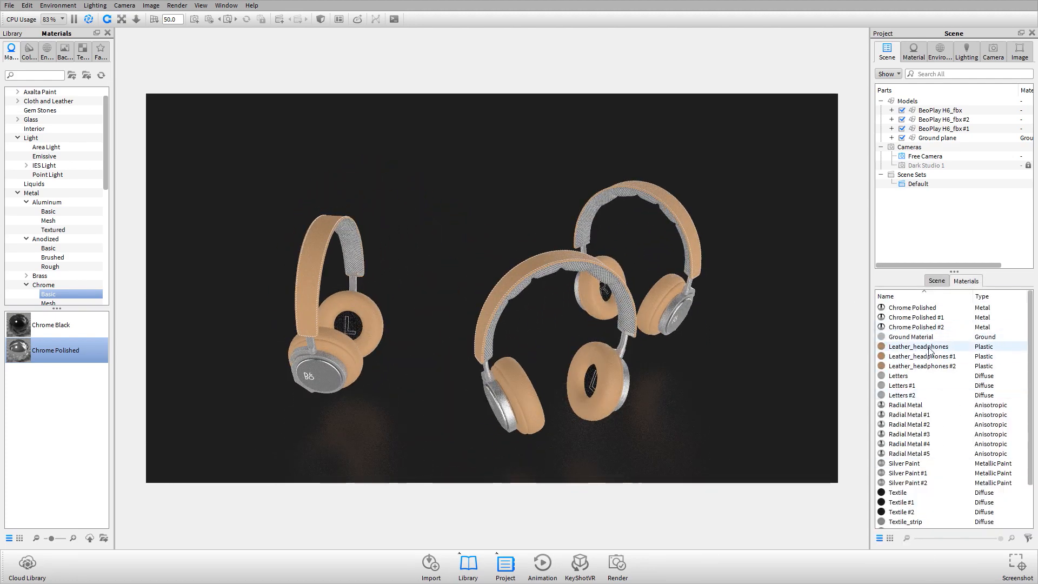
scroll(922, 486, down, 2)
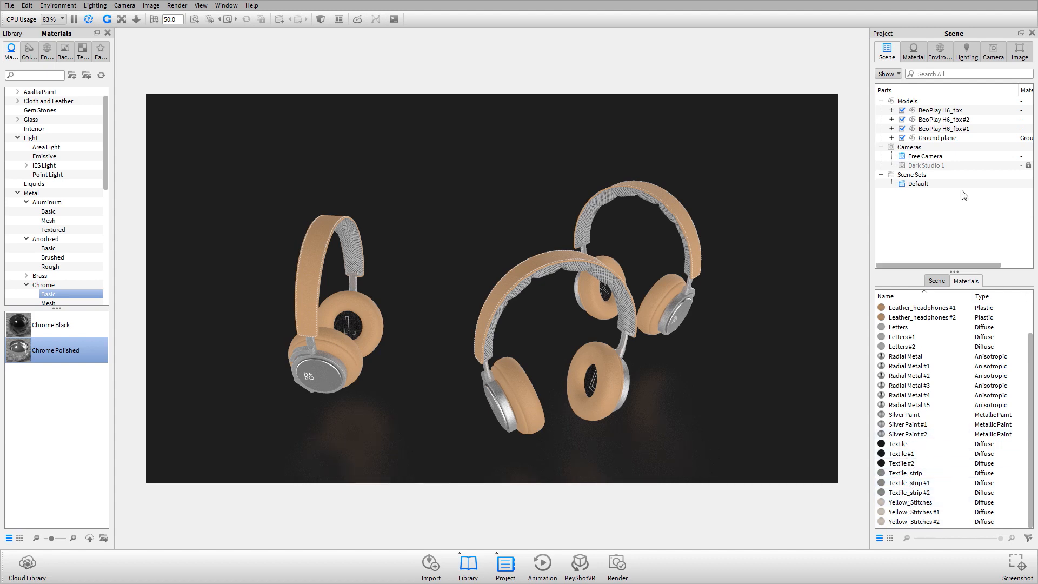
drag(528, 299, 398, 280)
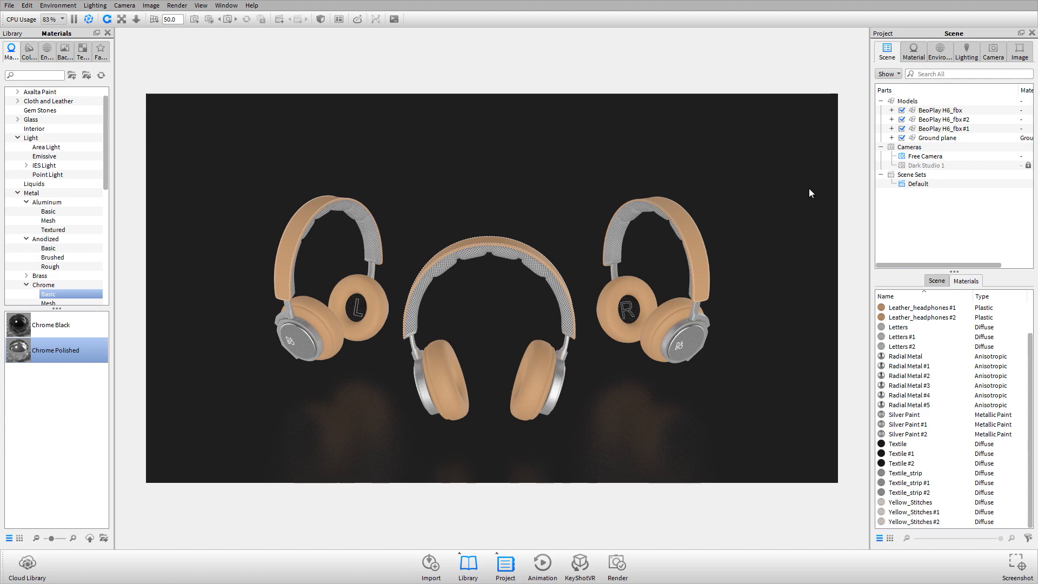
alt+click(902, 111)
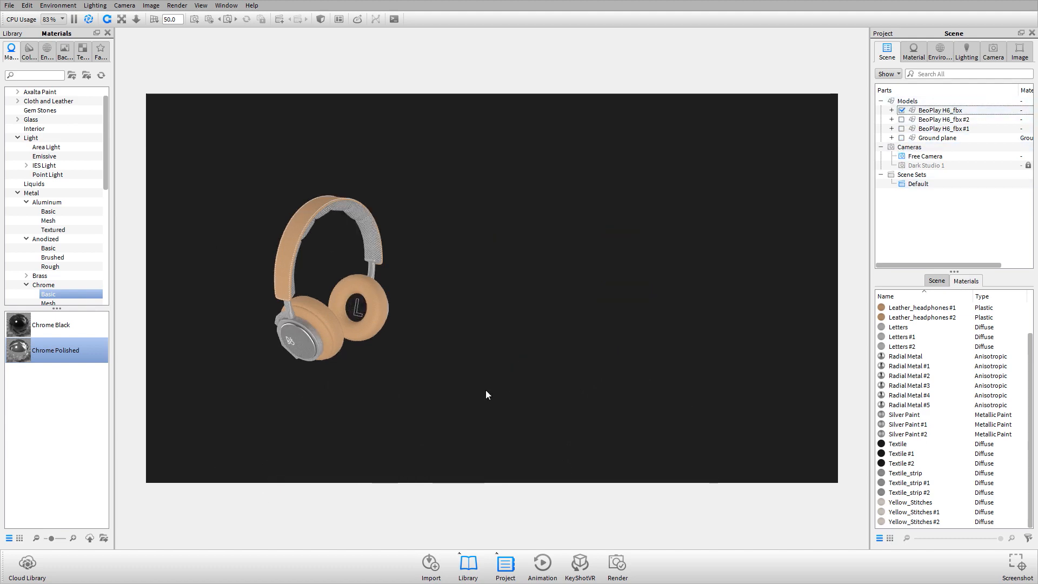
click(1029, 538)
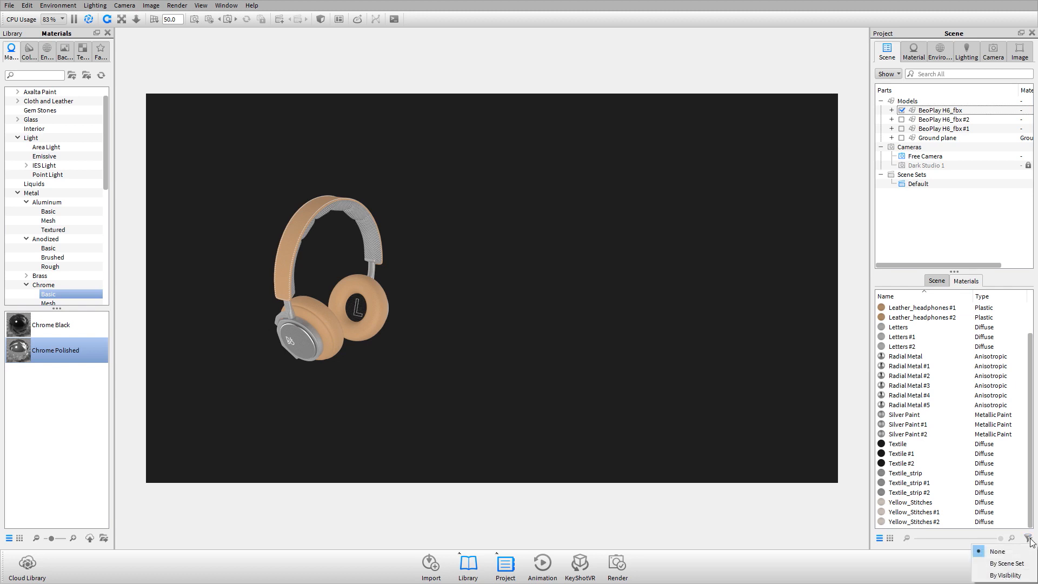
click(1012, 575)
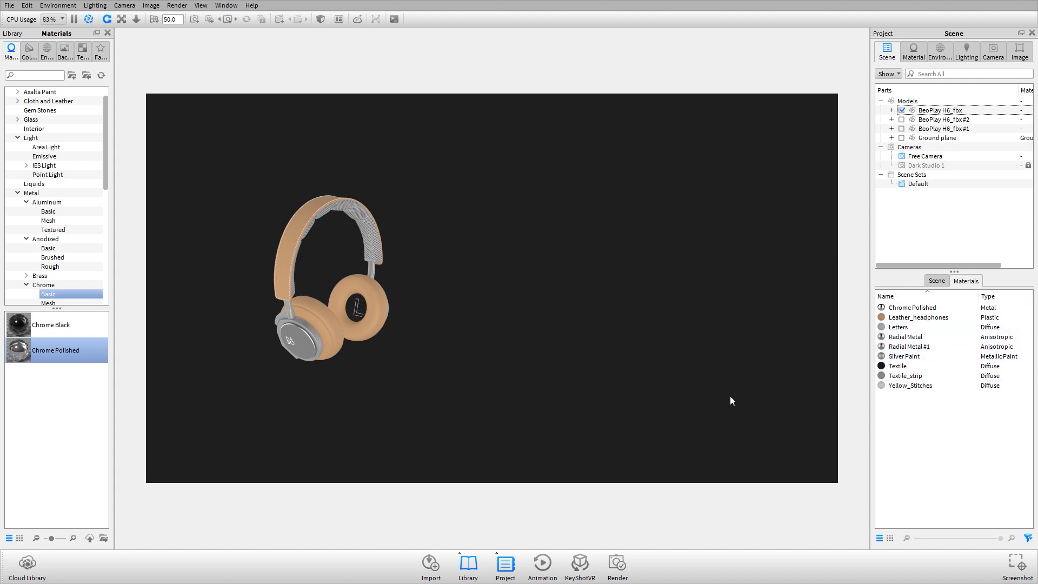
Step: Aim the free camera at the isolated headphones and frame them close up at an angle
ctrl+alt+right_click(297, 236)
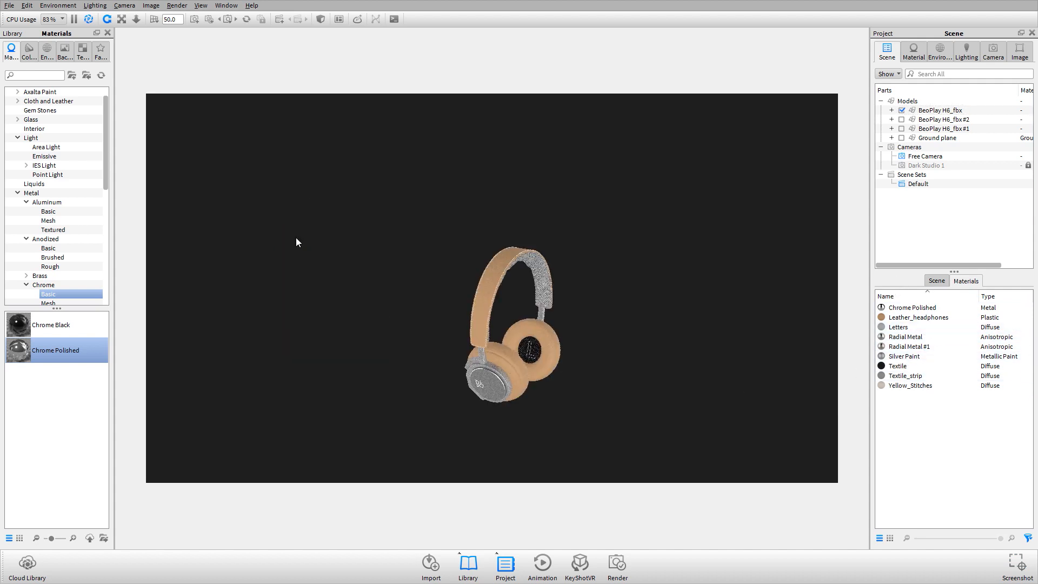
scroll(731, 392, up, 5)
middle_drag(697, 366, 665, 335)
drag(665, 336, 642, 320)
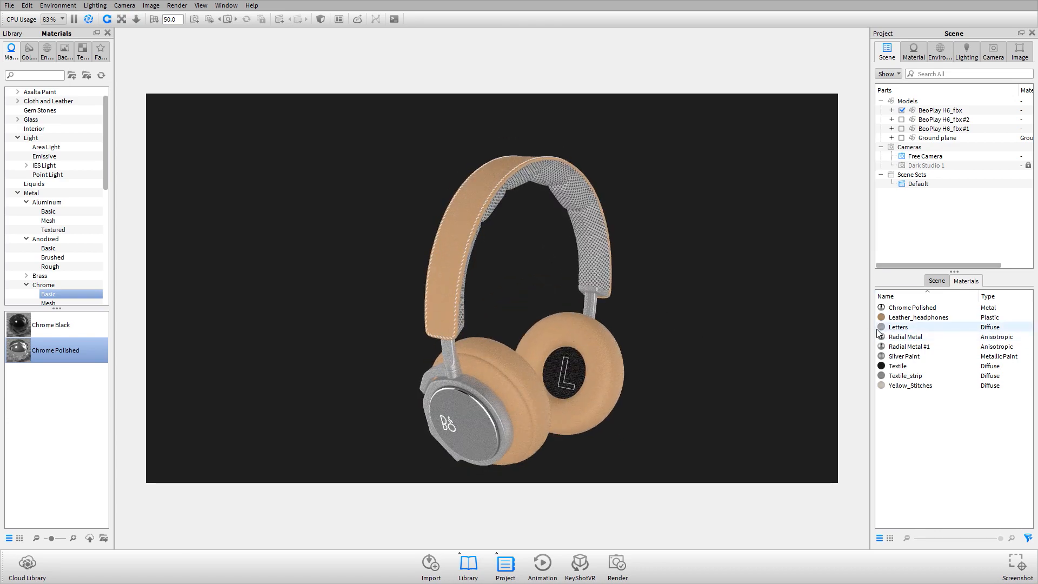
Step: Switch to Photos and browse to the product photo of the black headphones to study their leather, stitching and metal parts
key(alt+Tab)
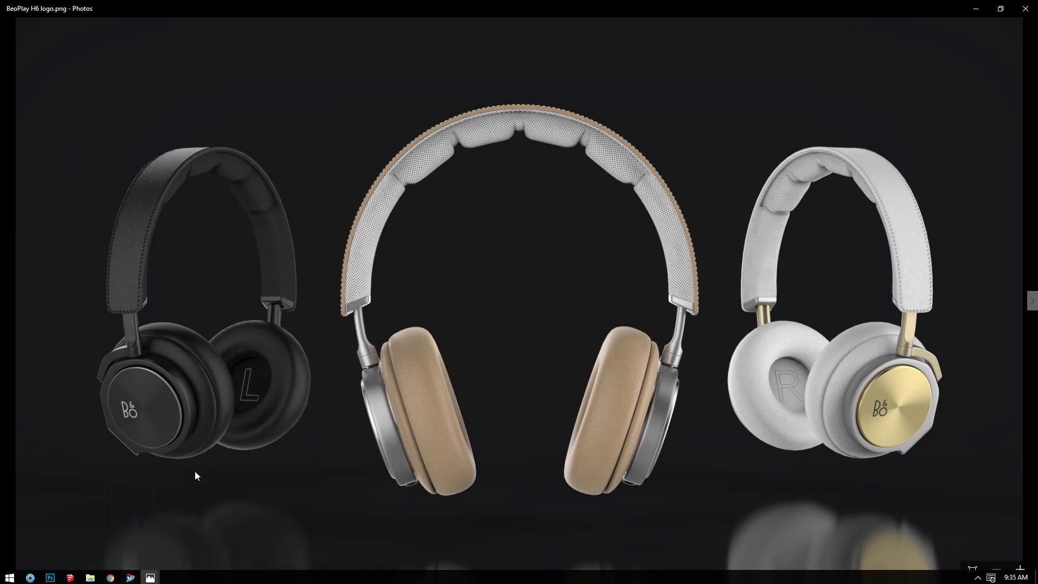
key(alt+Tab)
click(532, 316)
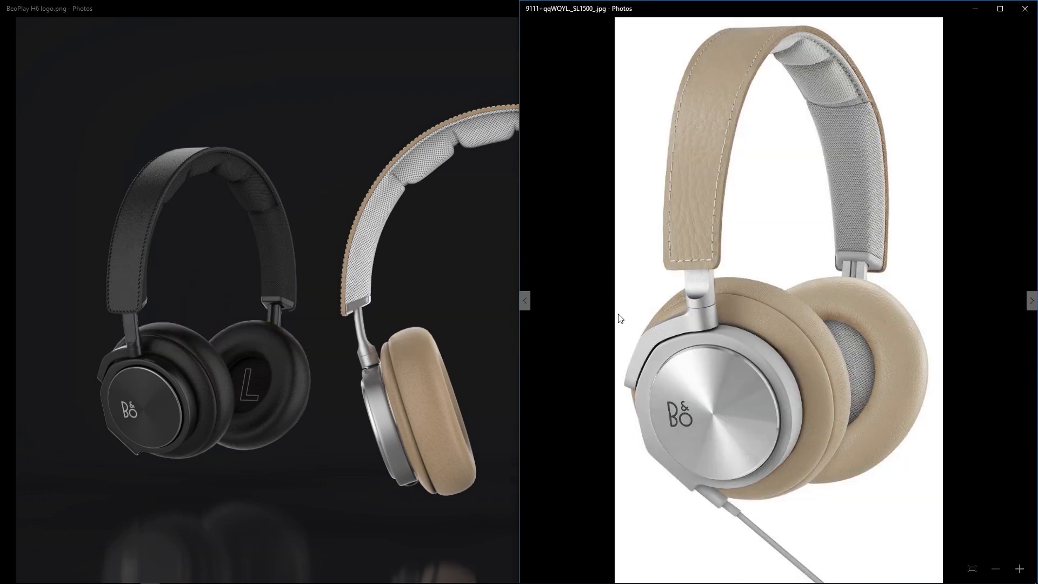
key(Right)
key(Right)
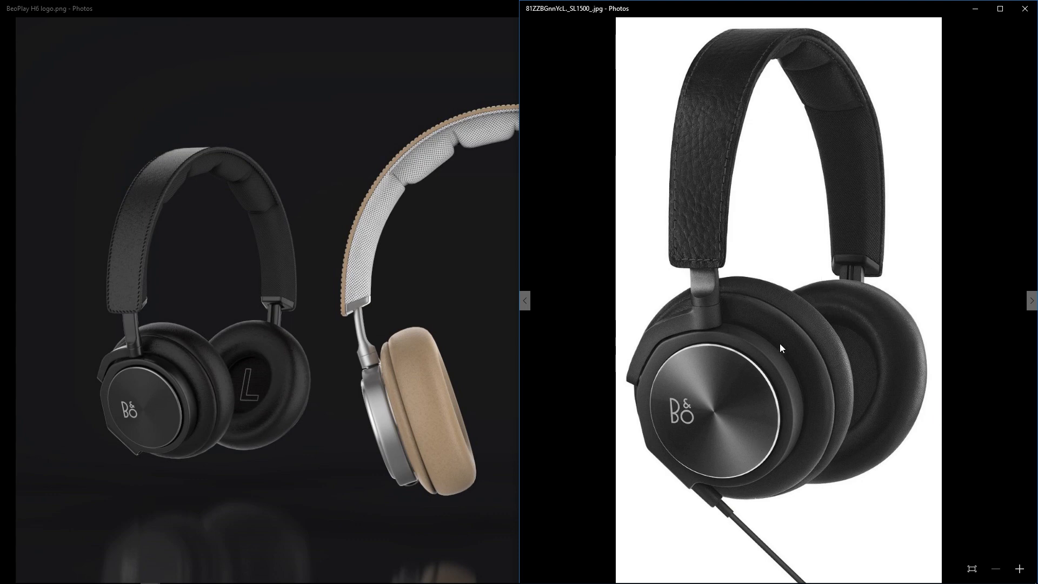
key(alt+Tab)
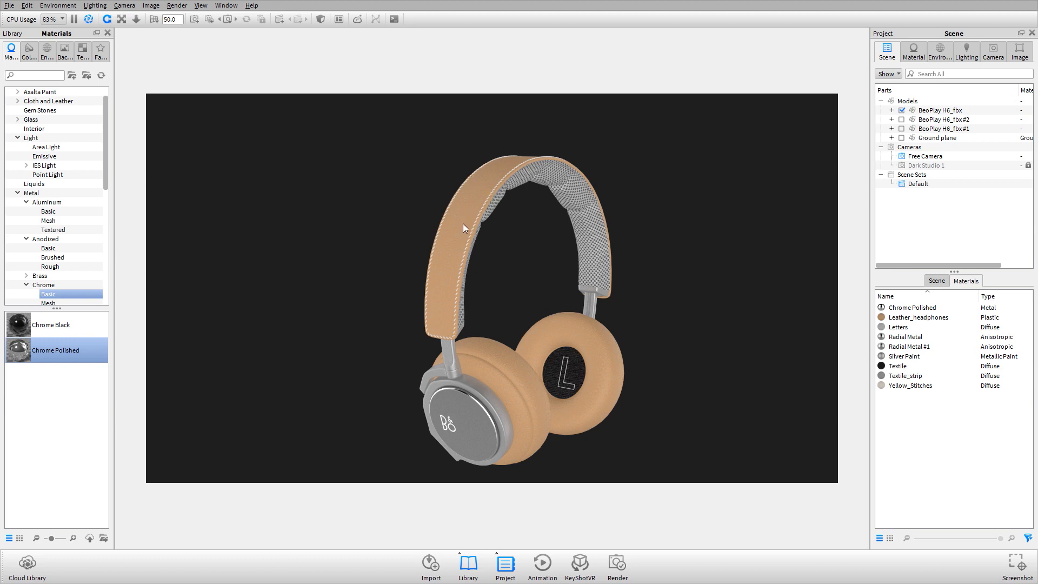
Step: Set Color 1 of the Leather_headphones material's diffuse leather texture to a dark grey with 0% saturation and 13% value
double_click(918, 322)
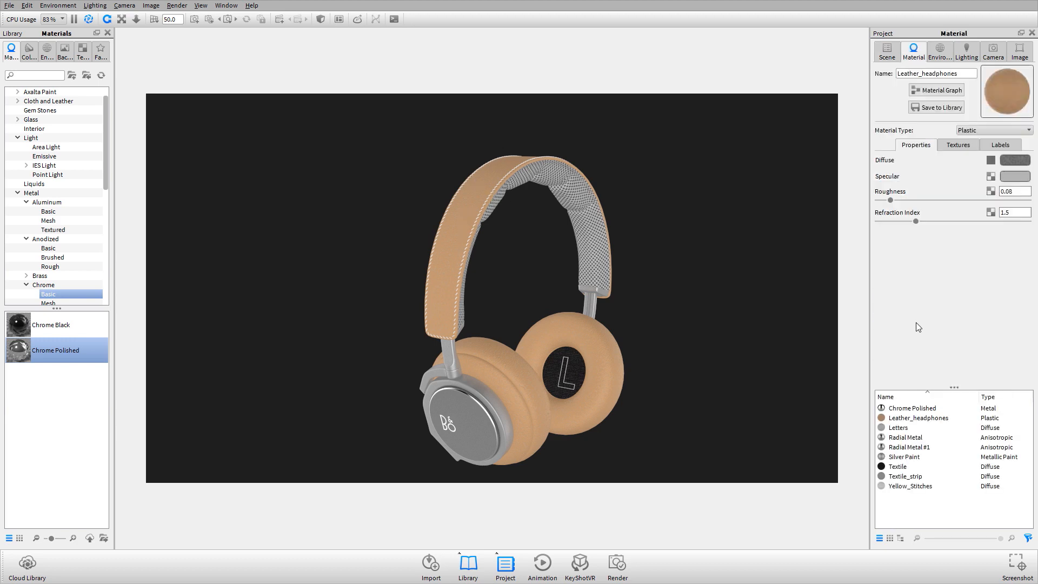
click(954, 149)
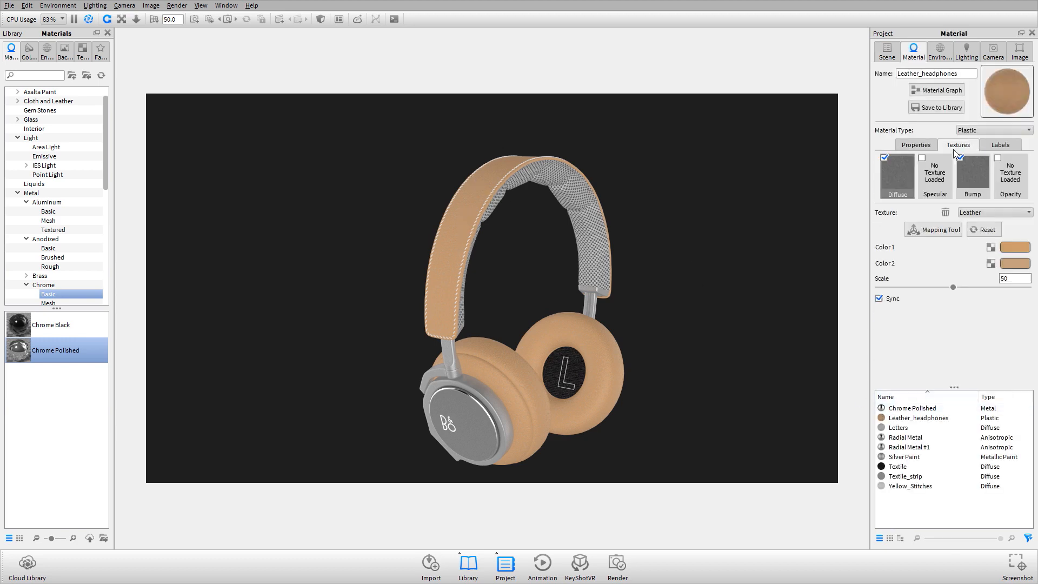
click(1016, 246)
drag(862, 209, 859, 192)
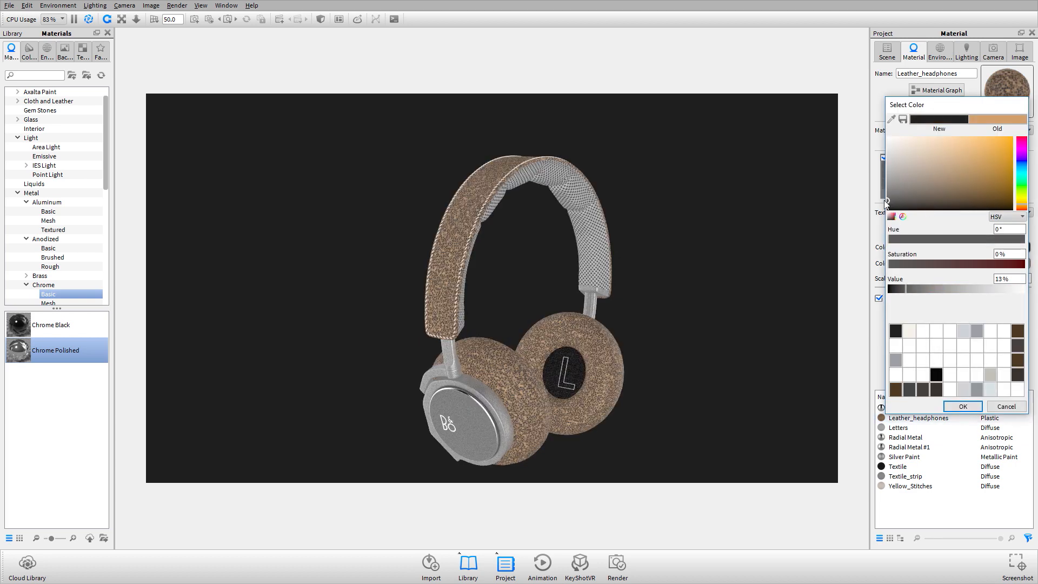
click(964, 407)
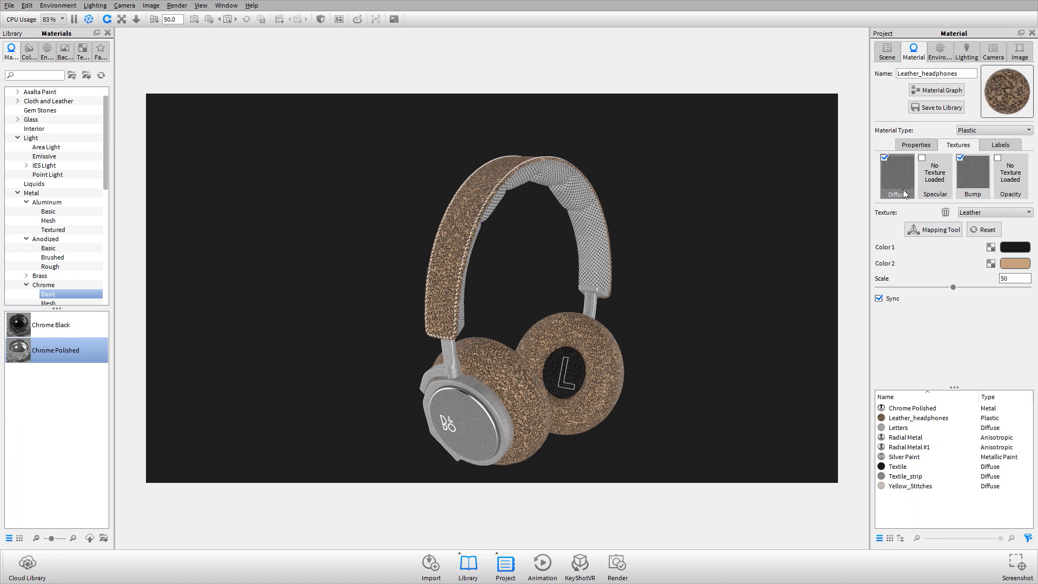
Step: Set Color 2 of the leather texture to a near-black with 0% saturation and 9% value
click(1015, 262)
drag(936, 171, 875, 220)
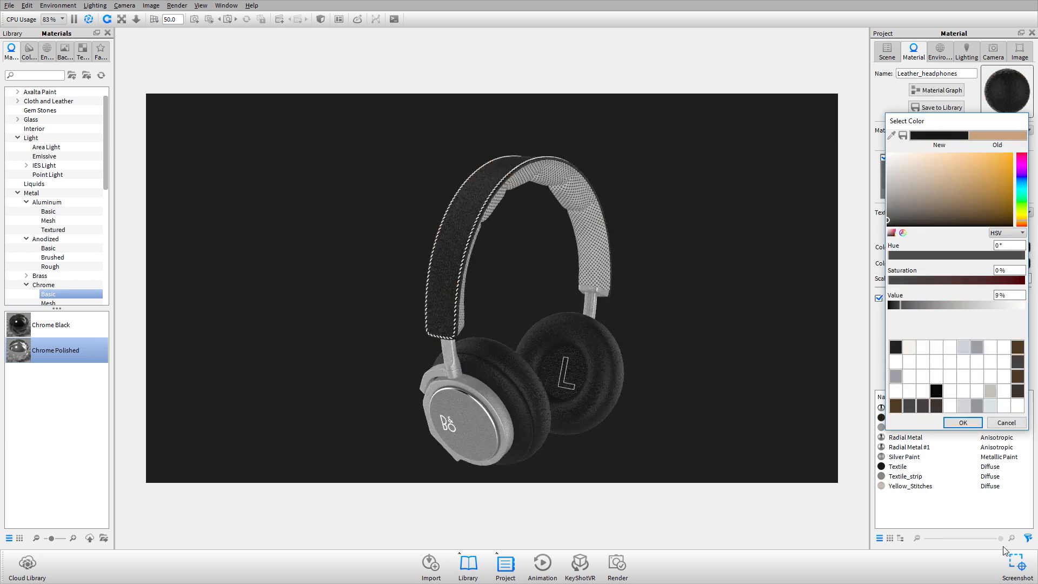
click(963, 423)
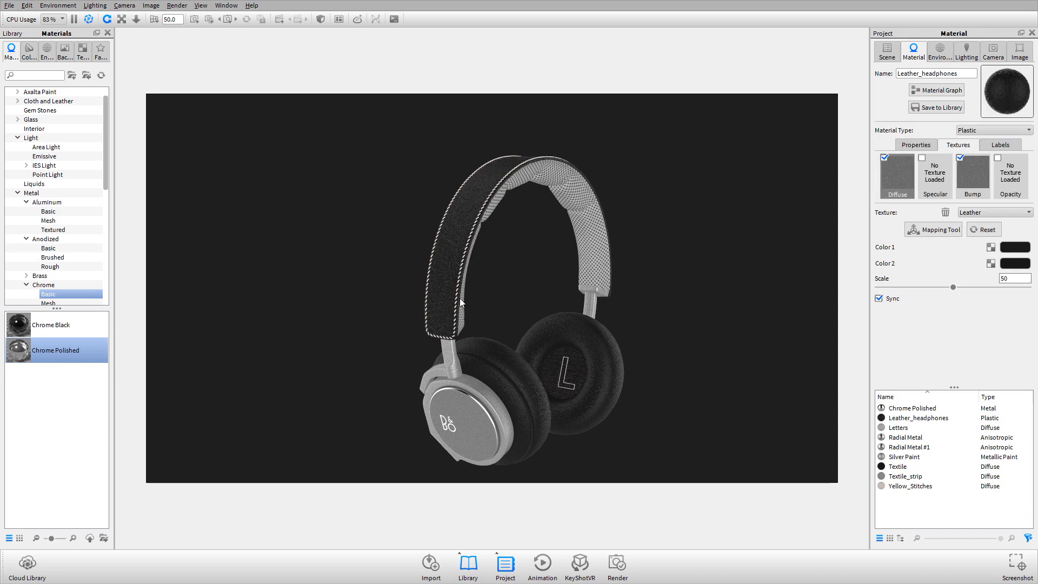
Step: Set the Diffuse color of the Yellow_Stitches material on the headband to near-black with 0% saturation and 13% value
scroll(460, 295, up, 10)
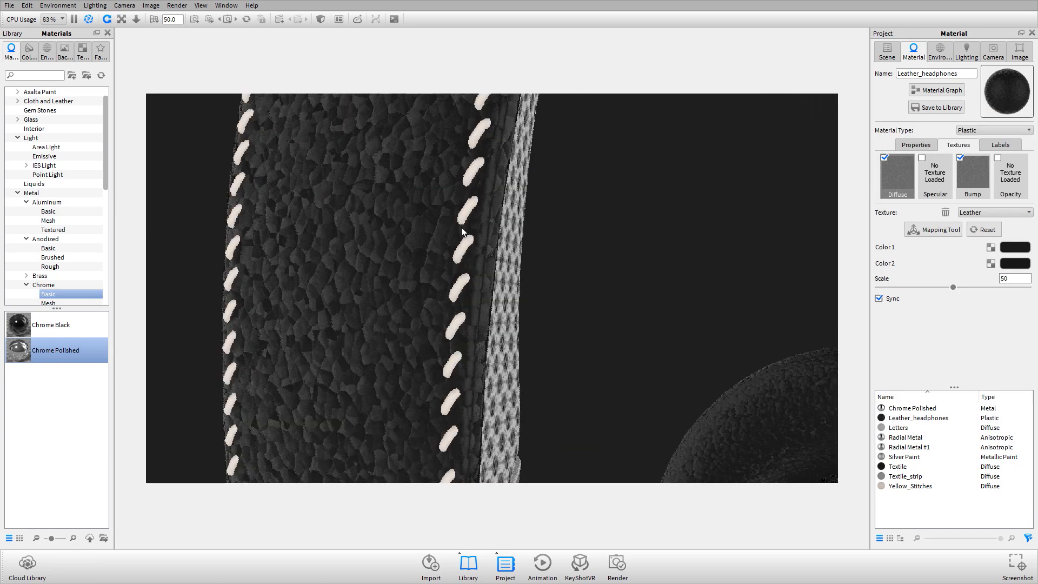
double_click(460, 253)
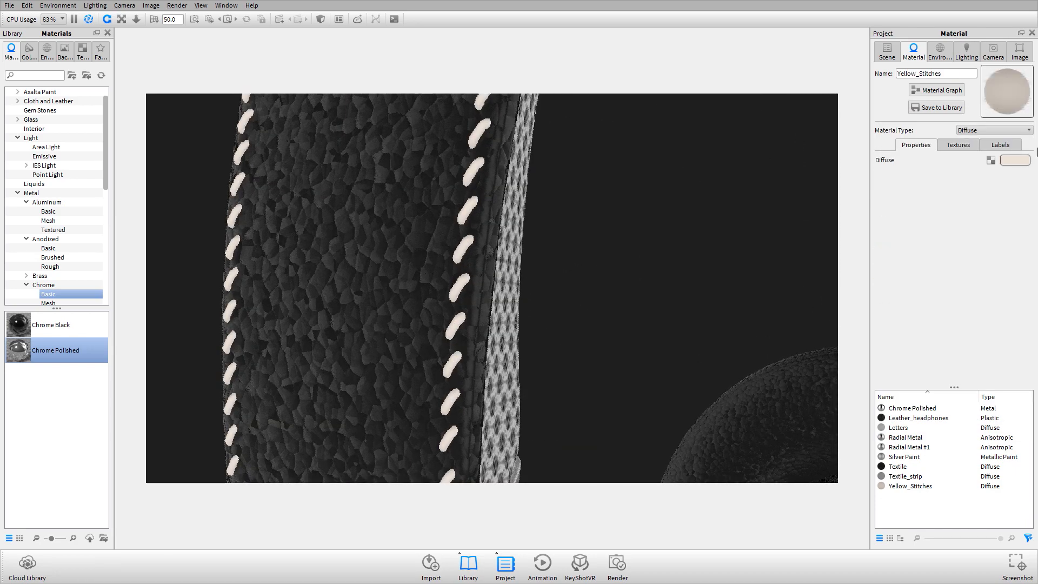
click(1013, 161)
drag(909, 98, 872, 112)
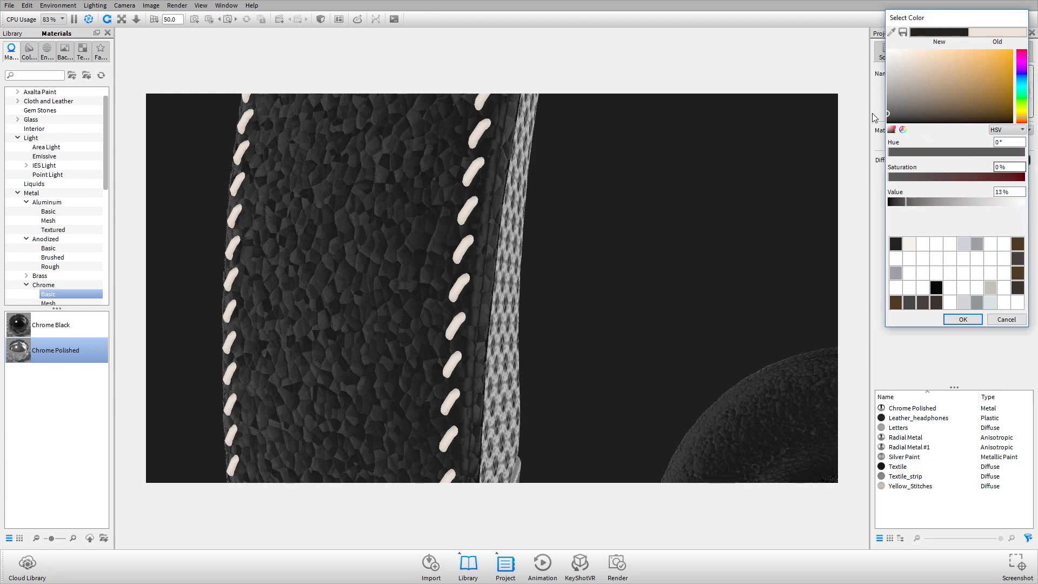
click(967, 318)
Step: Give the Silver Paint material a near-black Base Color and a neutral grey Metal Color of about 70% value
scroll(576, 247, down, 5)
middle_drag(629, 312, 571, 146)
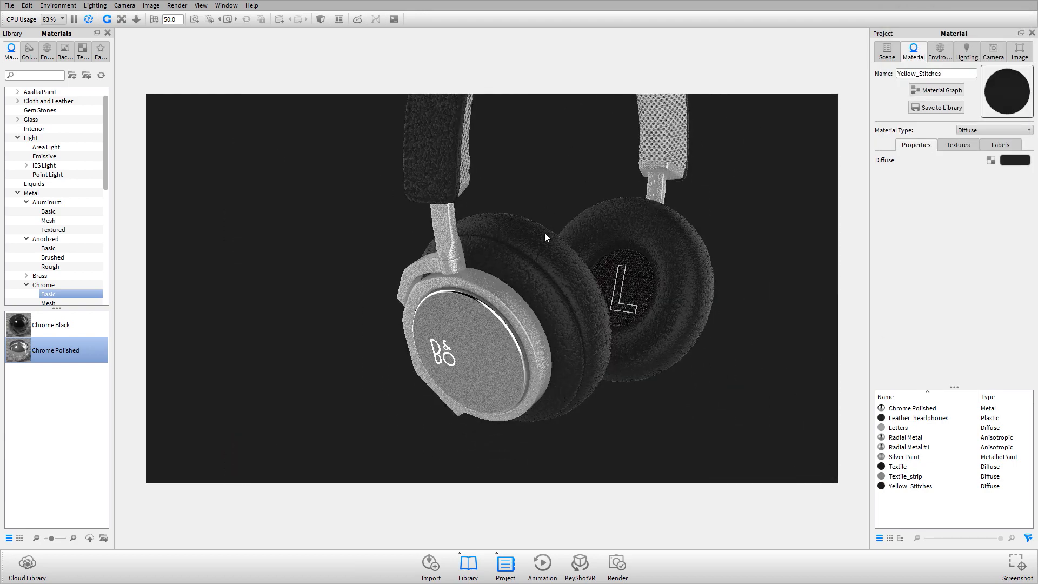
double_click(498, 286)
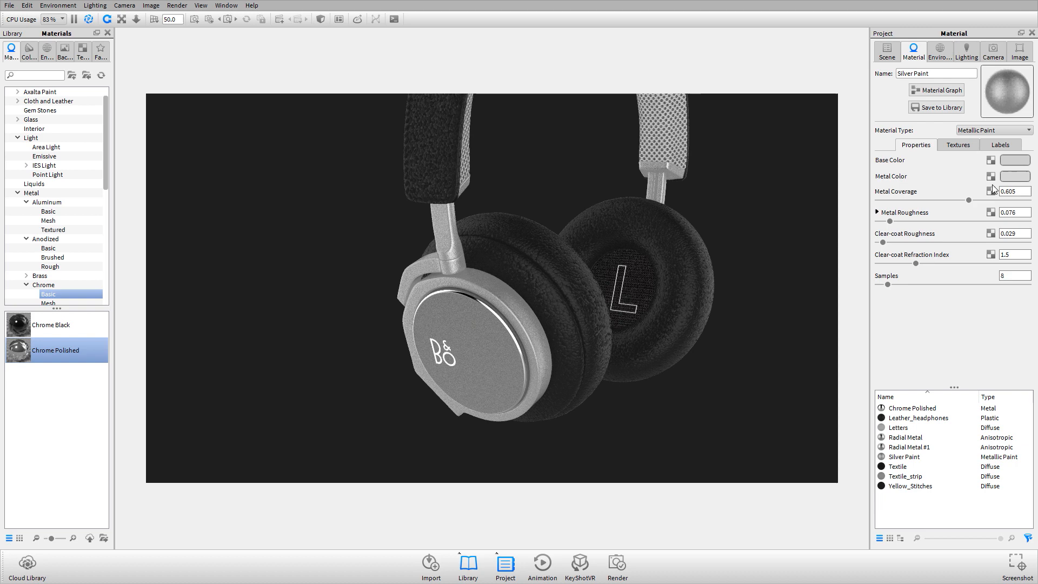
click(1013, 160)
drag(917, 200, 904, 200)
click(963, 319)
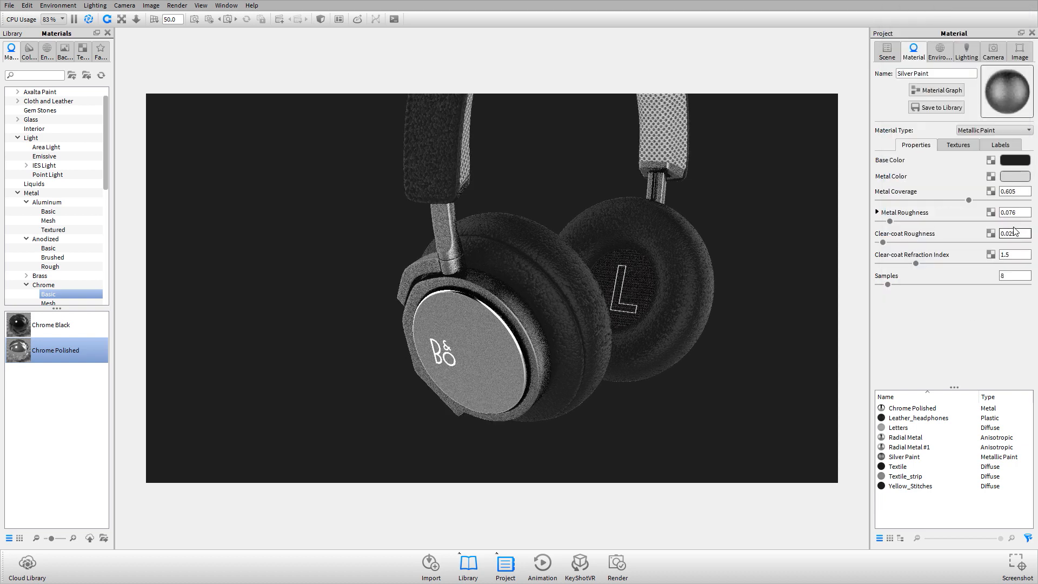
click(1013, 176)
drag(1002, 219, 984, 218)
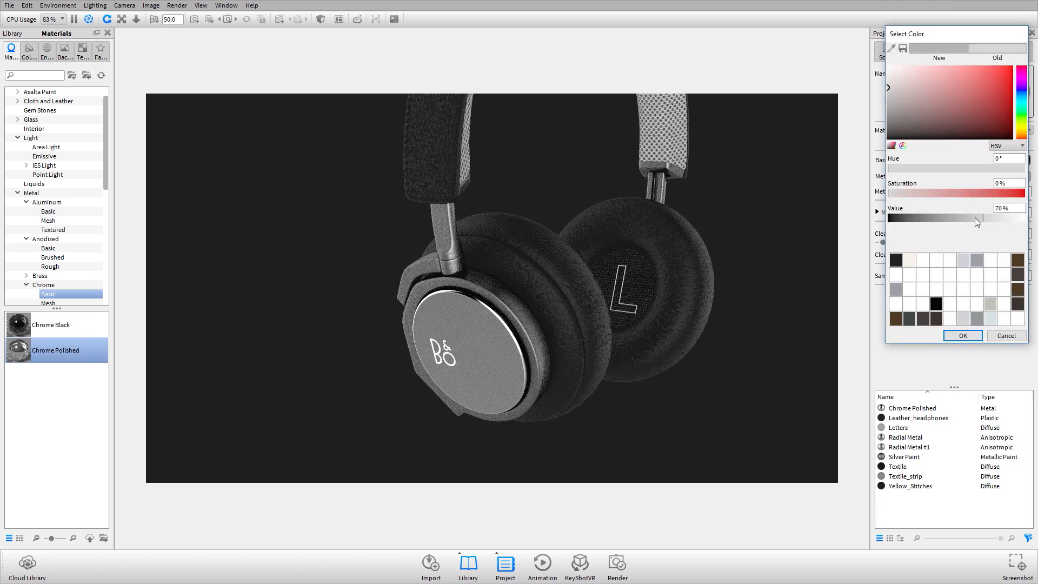
click(965, 337)
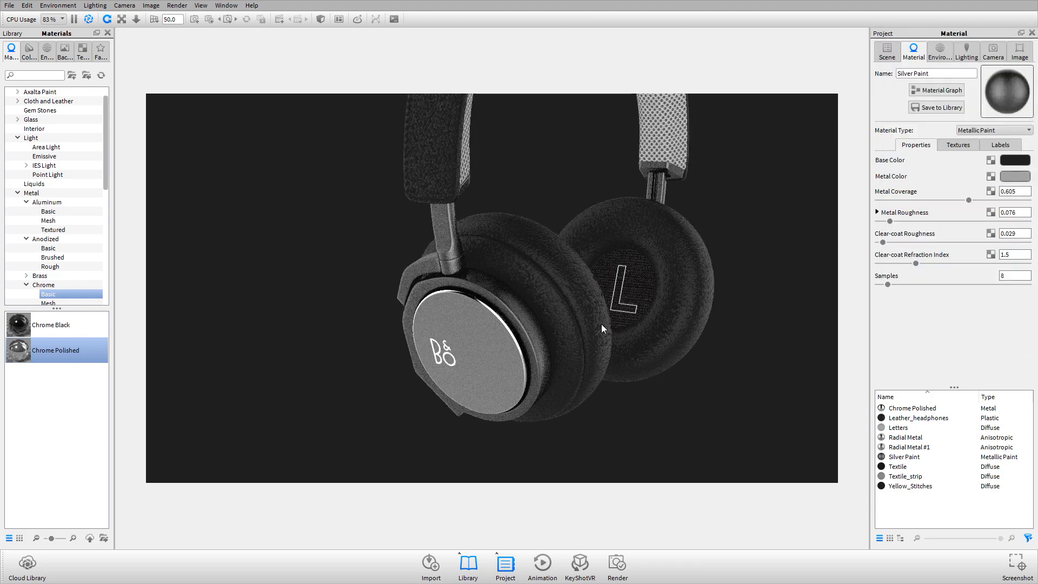
Step: Darken the Specular color of the Radial Metal #1 material on the earcup's logo disc to a neutral mid grey
drag(602, 324, 488, 319)
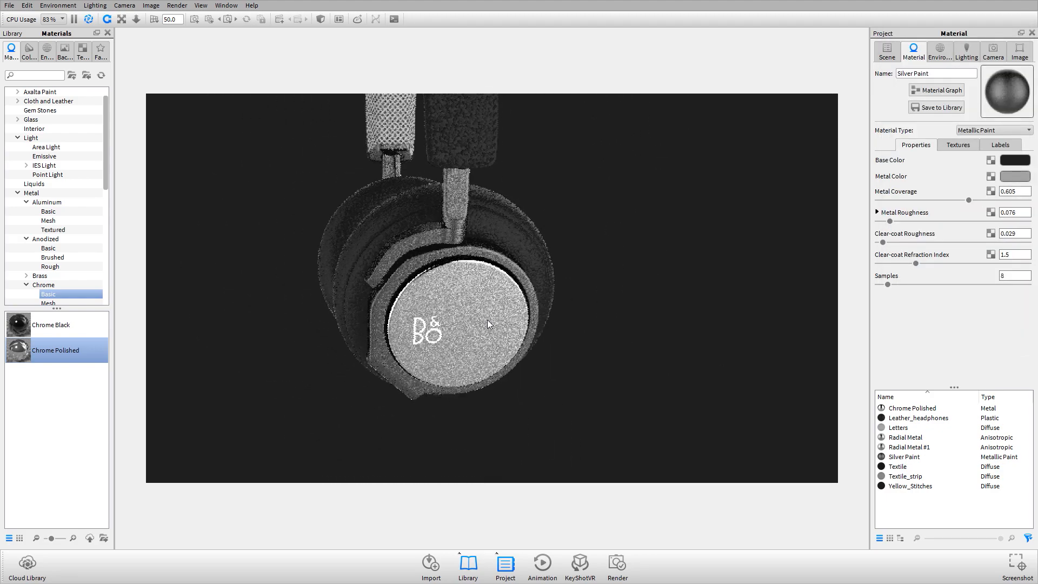
double_click(490, 277)
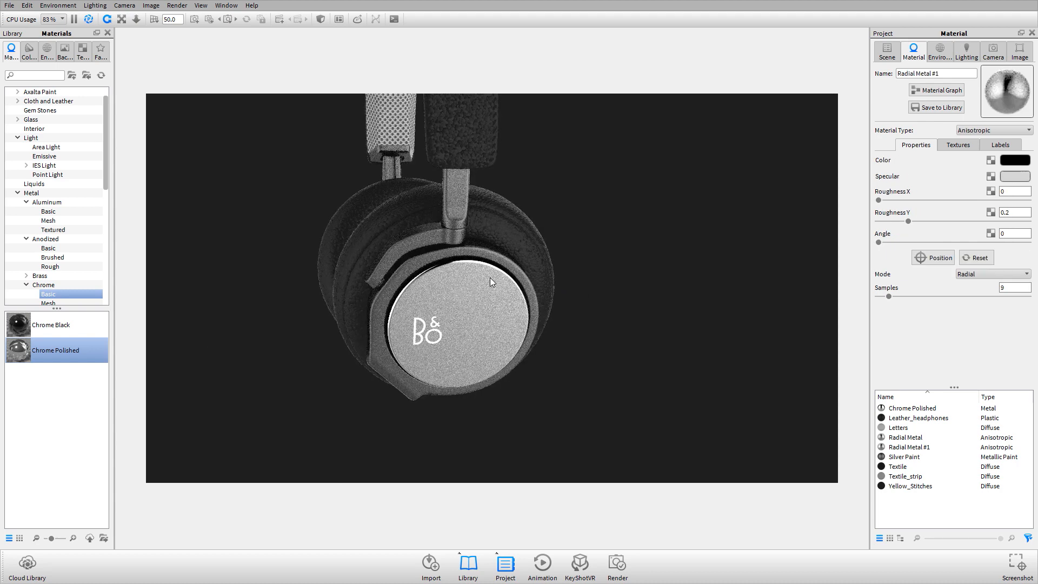
click(1016, 176)
drag(968, 220, 957, 214)
click(963, 336)
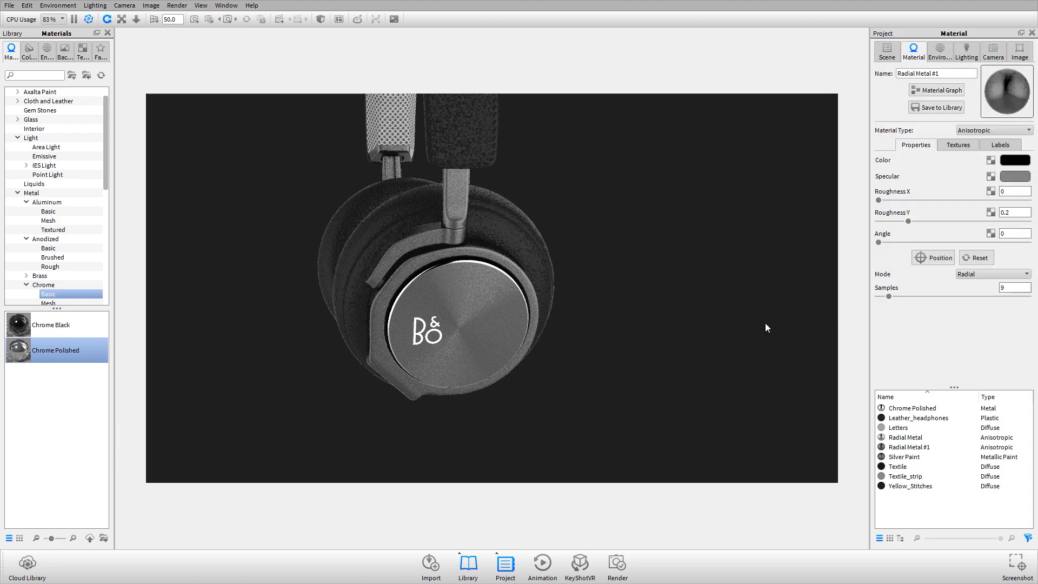
Step: Set the Specular color of the Radial Metal disc on the opposite earcup to grey with 0% saturation and 51% value
drag(764, 323, 533, 242)
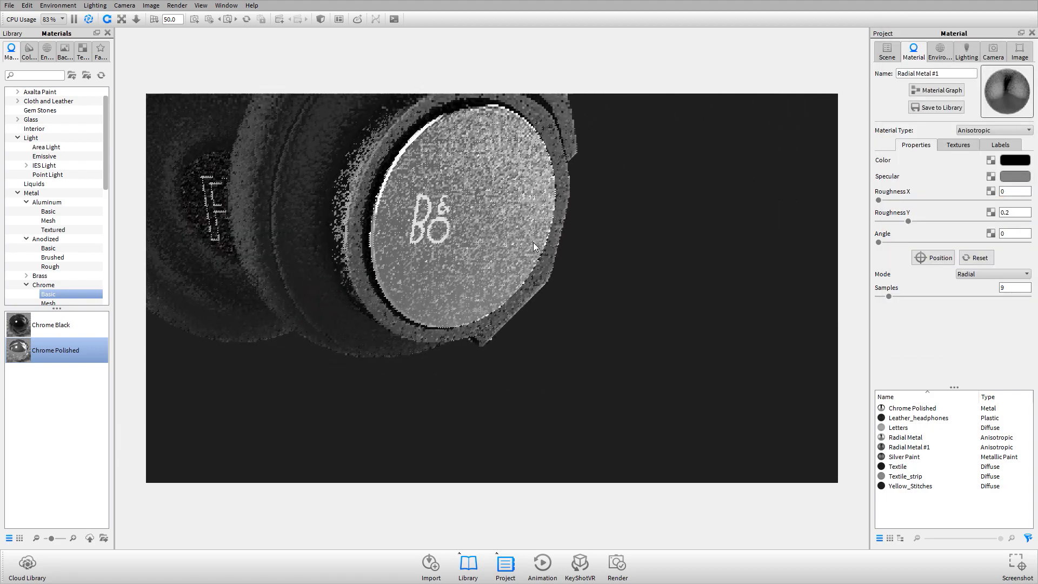
double_click(507, 242)
click(1005, 177)
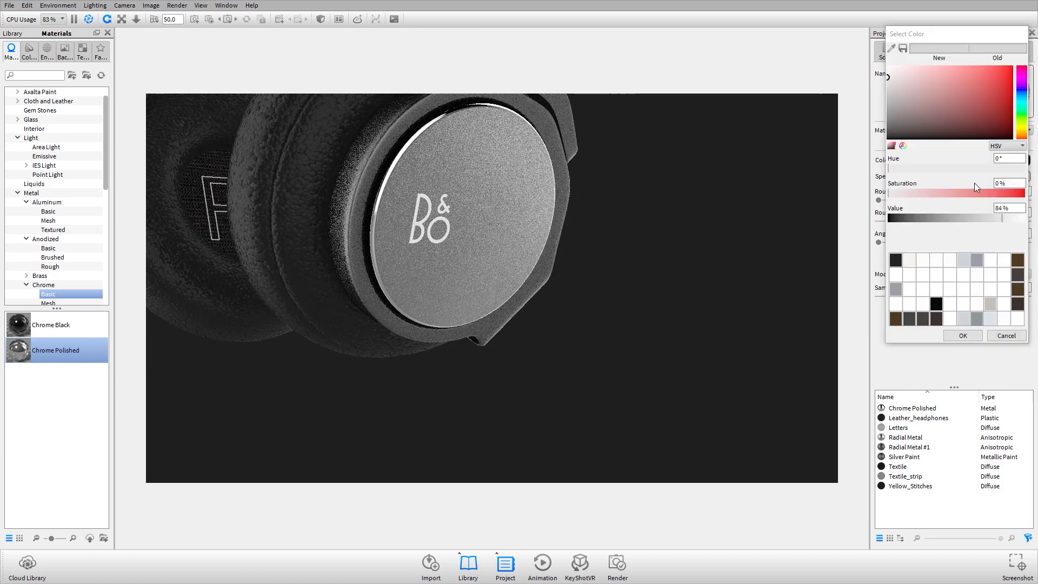
click(956, 220)
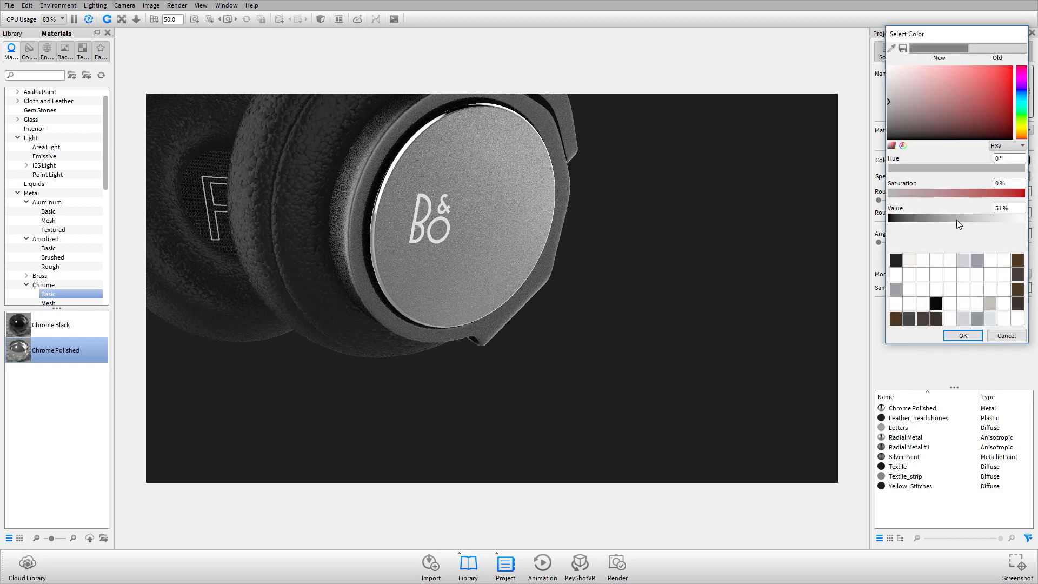
click(963, 336)
Step: Set the brightness of the diffuse texture map on the headband's Textile_strip material to 0.05
drag(506, 239, 656, 236)
ctrl+alt+right_click(602, 204)
scroll(569, 236, up, 5)
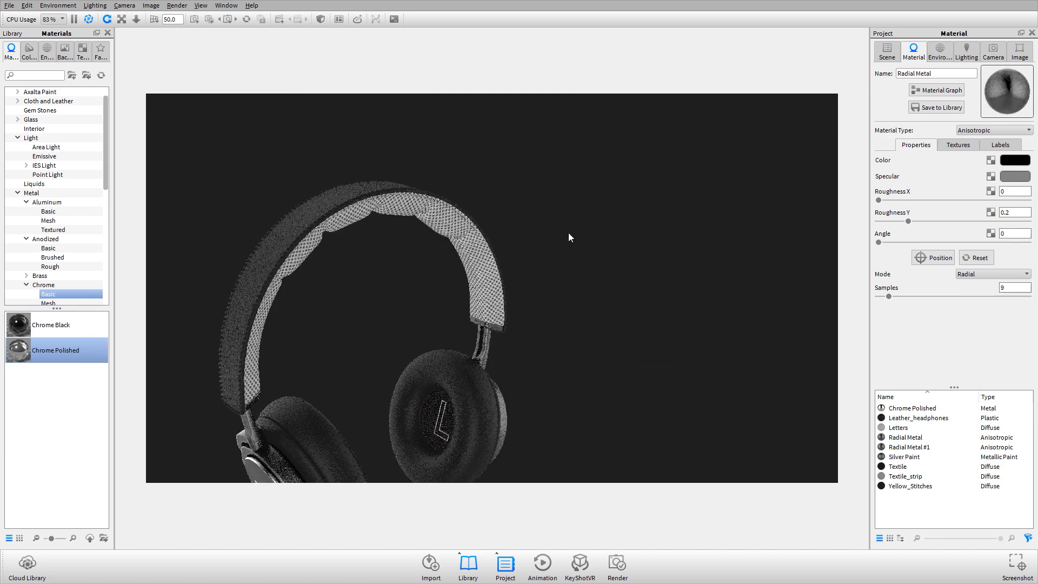
double_click(452, 239)
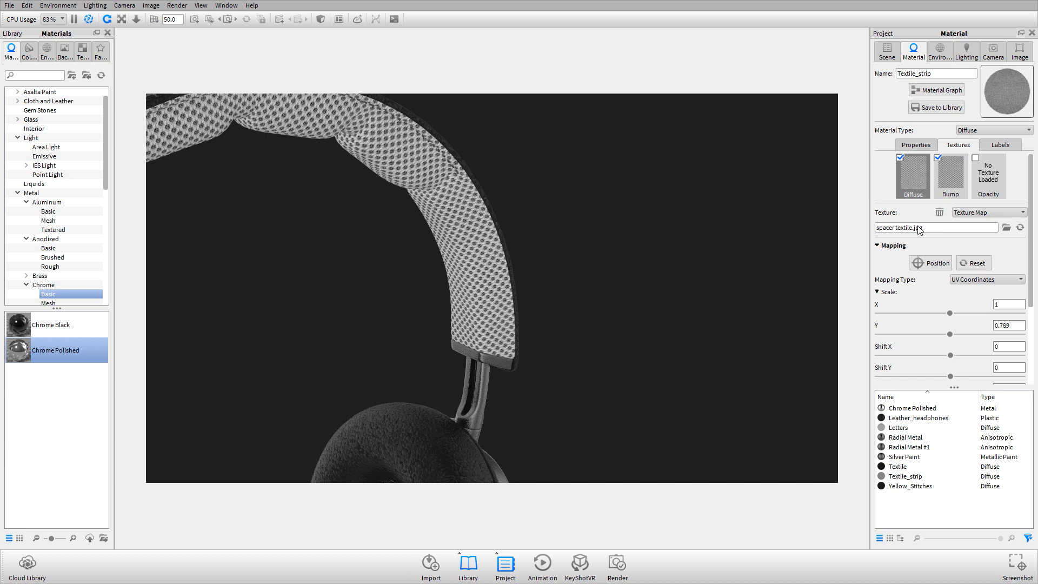
click(893, 245)
click(951, 179)
click(912, 185)
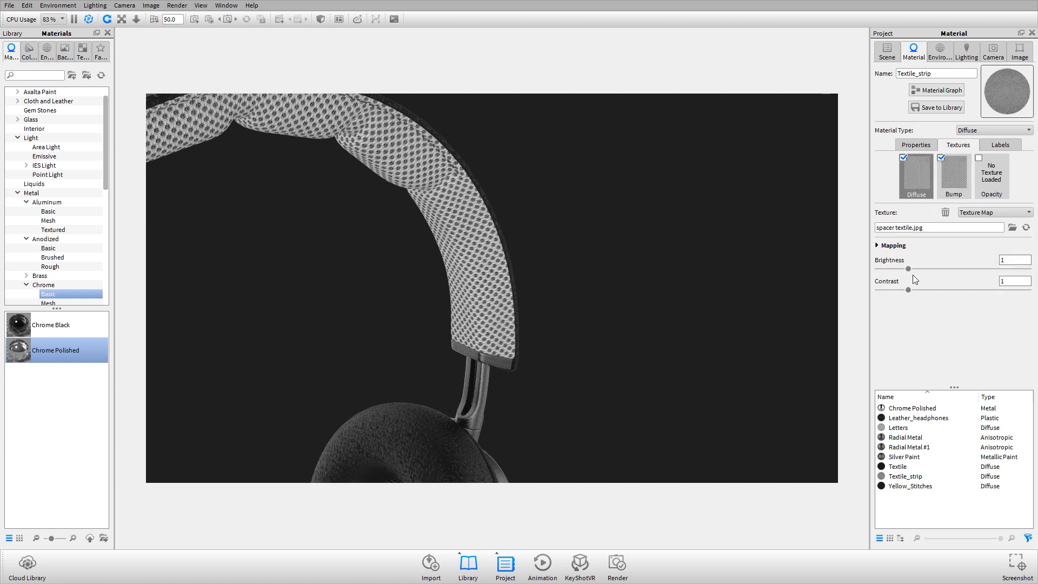
drag(909, 269, 882, 271)
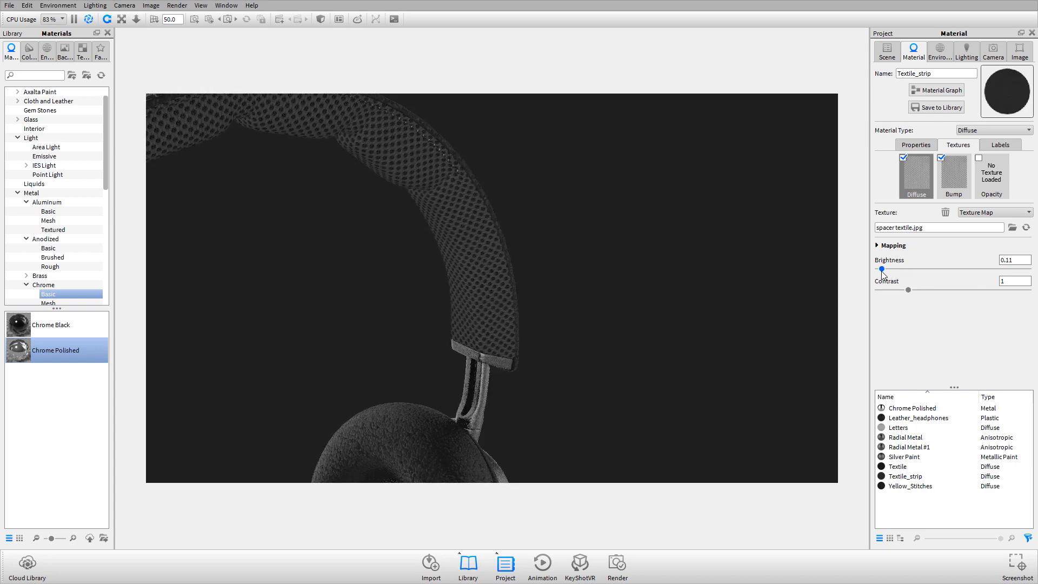
key(BackSpace)
key(Tab)
double_click(1013, 262)
text(0)
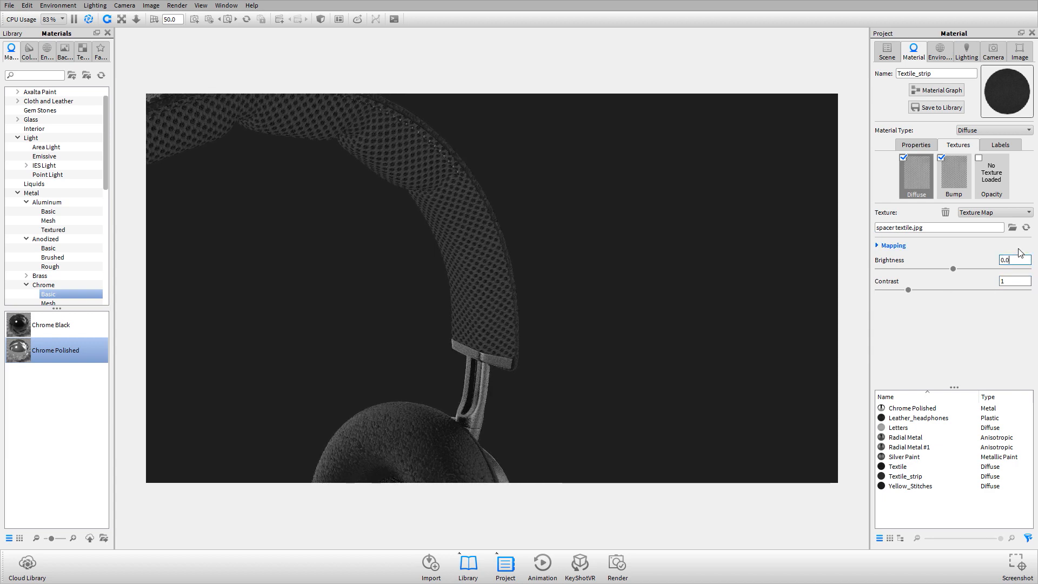
text(5)
key(Tab)
Step: Show the hidden BeoPlay H6_fbx #2 and #1 models again and frame the #1 headphones
scroll(664, 217, down, 10)
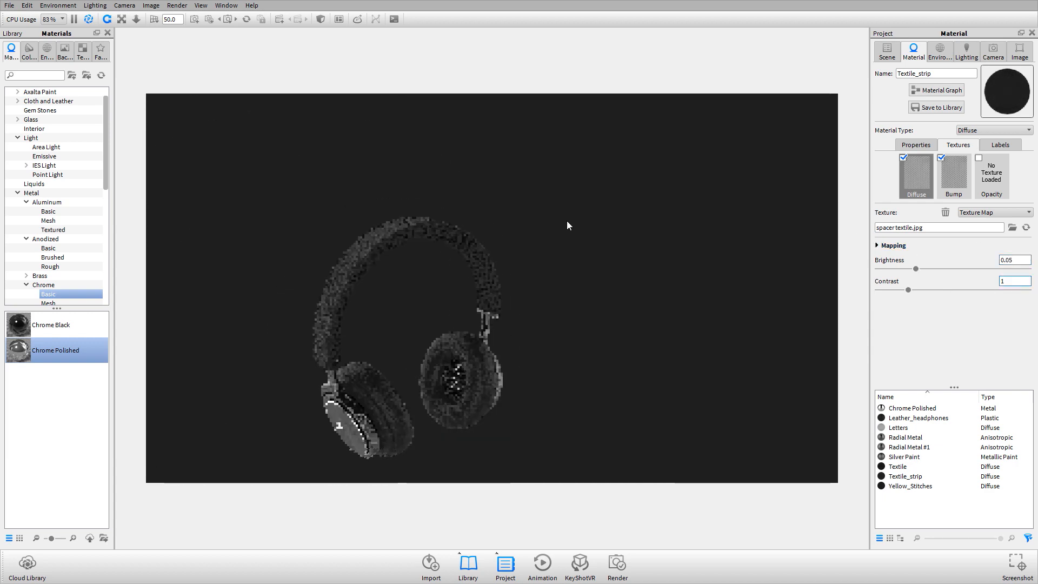
drag(567, 221, 611, 174)
middle_drag(570, 369, 511, 332)
drag(510, 332, 473, 375)
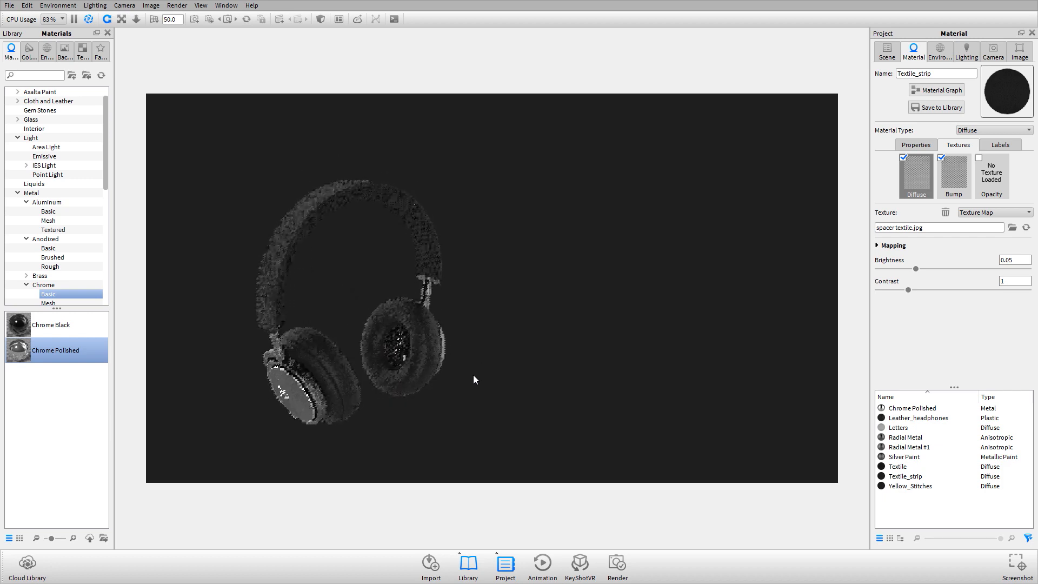
click(887, 53)
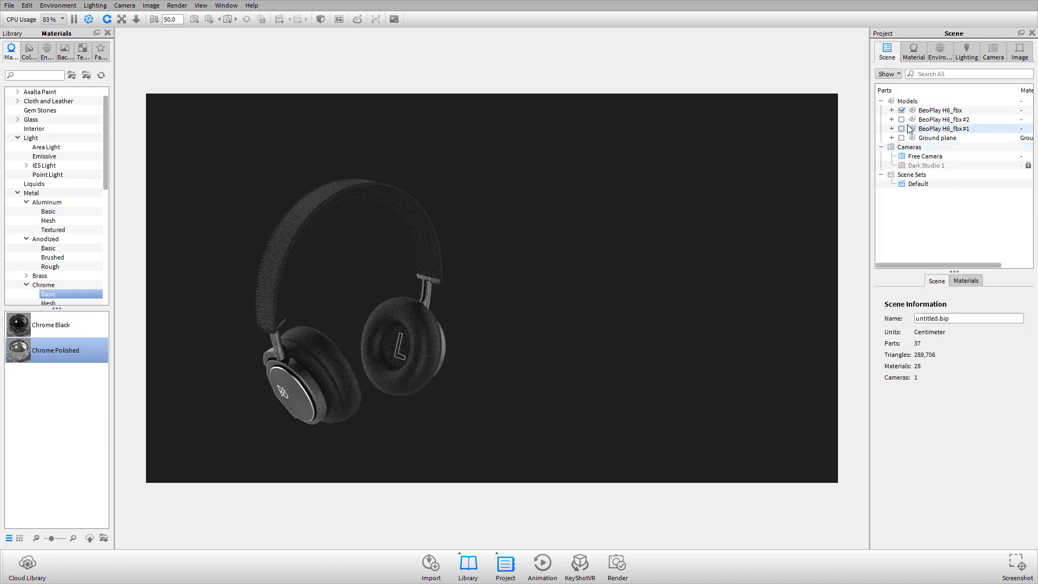
click(901, 119)
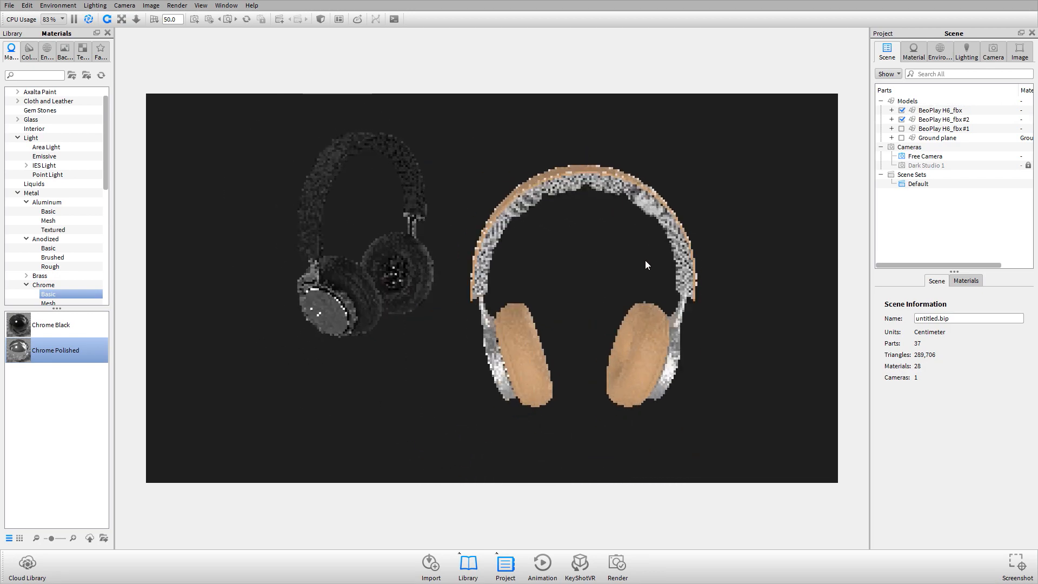
click(902, 129)
middle_drag(730, 283, 383, 242)
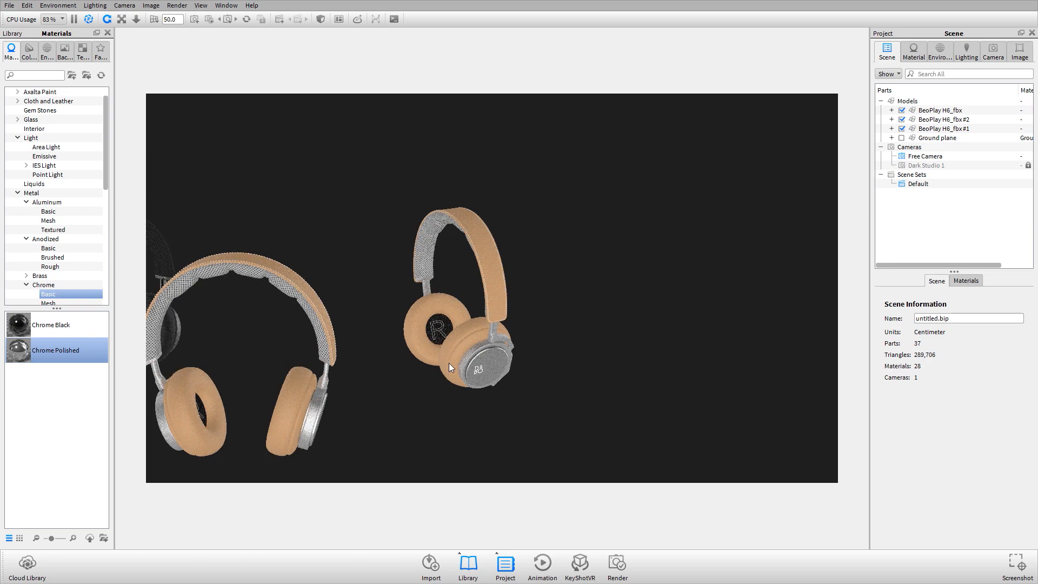
scroll(448, 354, up, 4)
drag(446, 329, 432, 274)
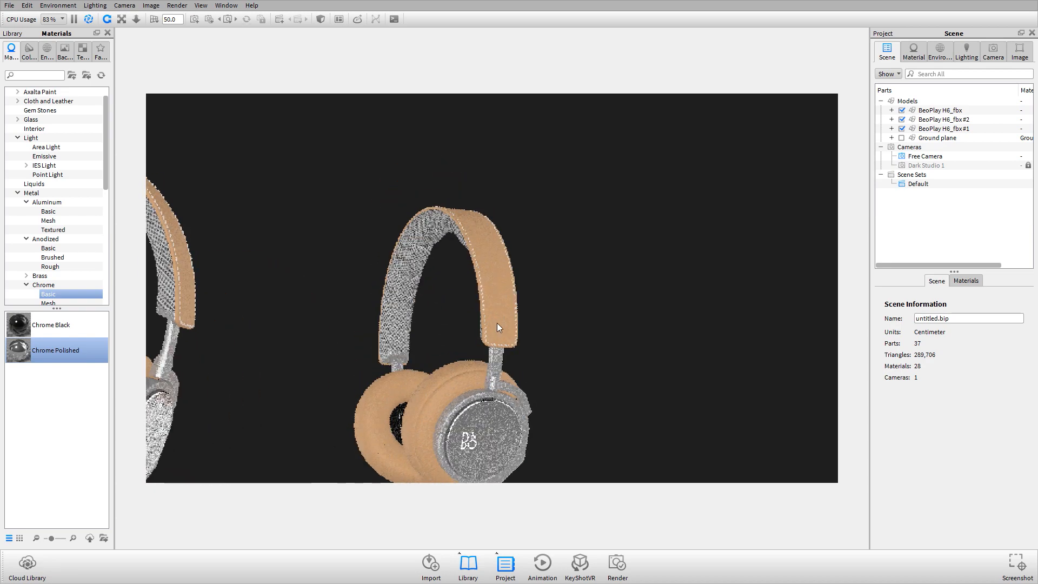
drag(498, 327, 575, 232)
Step: Switch to Photos and browse to the product photo of the light grey headphones with champagne-gold metal parts
key(alt+Tab)
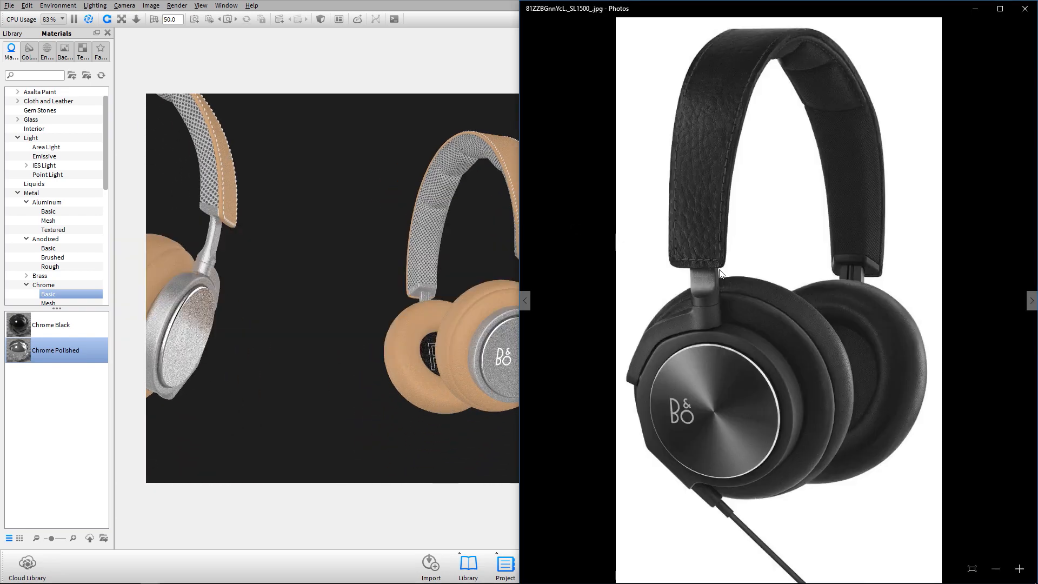
key(Right)
key(Right)
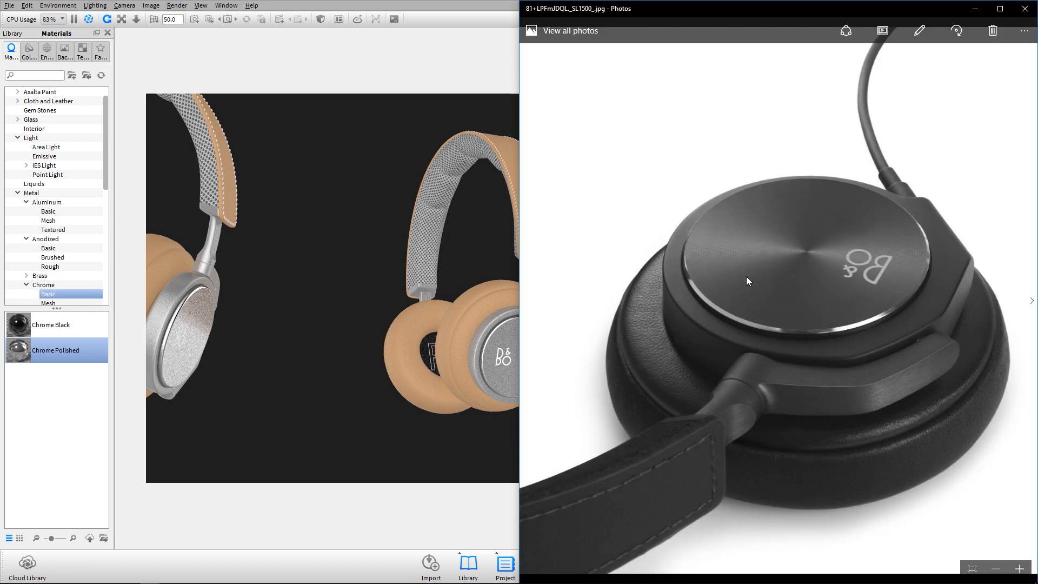
key(Right)
key(Right)
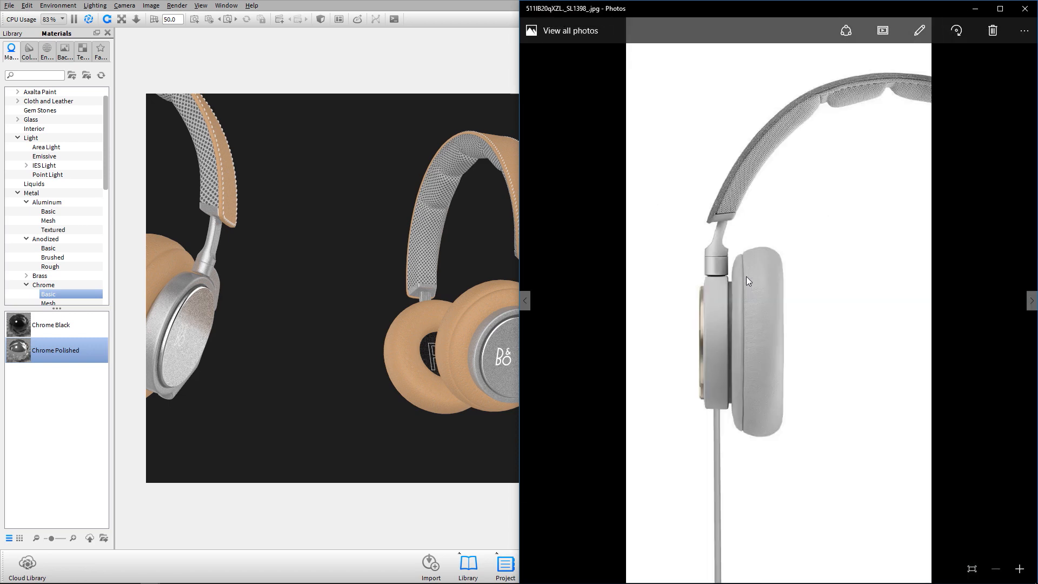
key(Right)
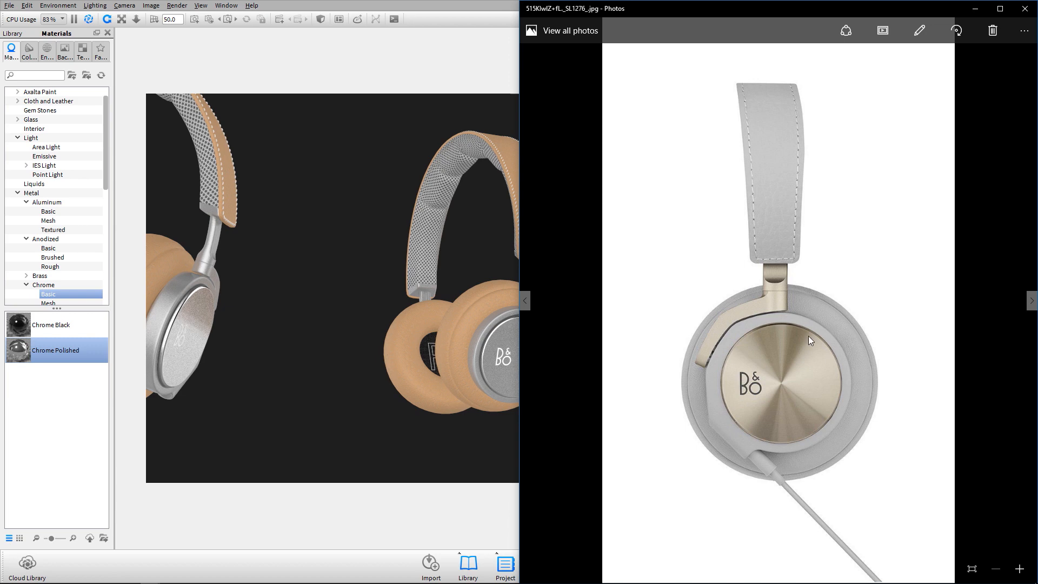
key(Right)
key(Left)
Step: Return to KeyShot and set Color 1 of the #1 headband's leather diffuse texture to light grey with 0% saturation and 90% value
click(450, 162)
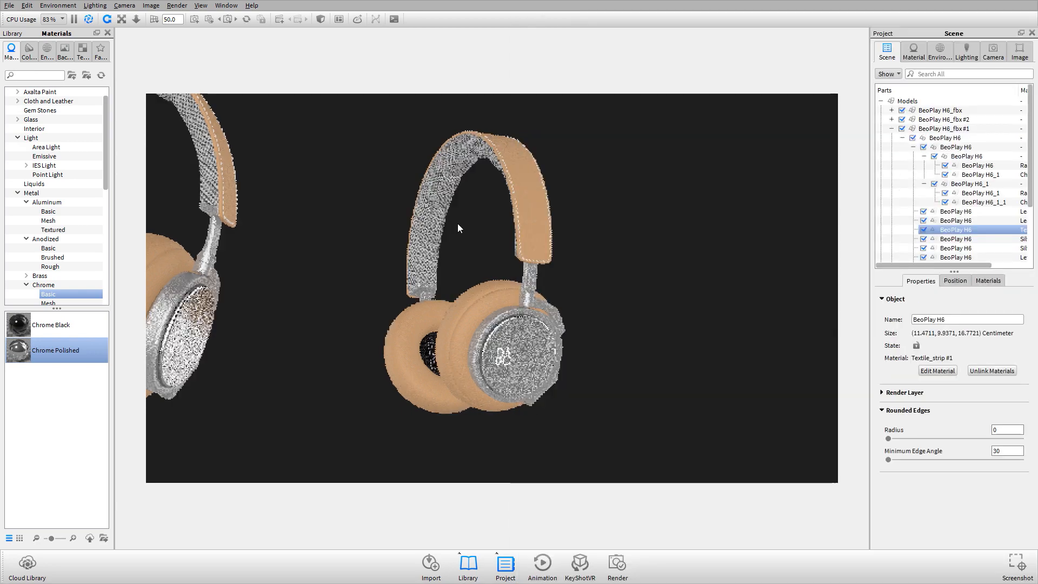
drag(458, 224, 509, 223)
middle_drag(492, 217, 484, 267)
scroll(485, 267, up, 5)
drag(485, 268, 474, 303)
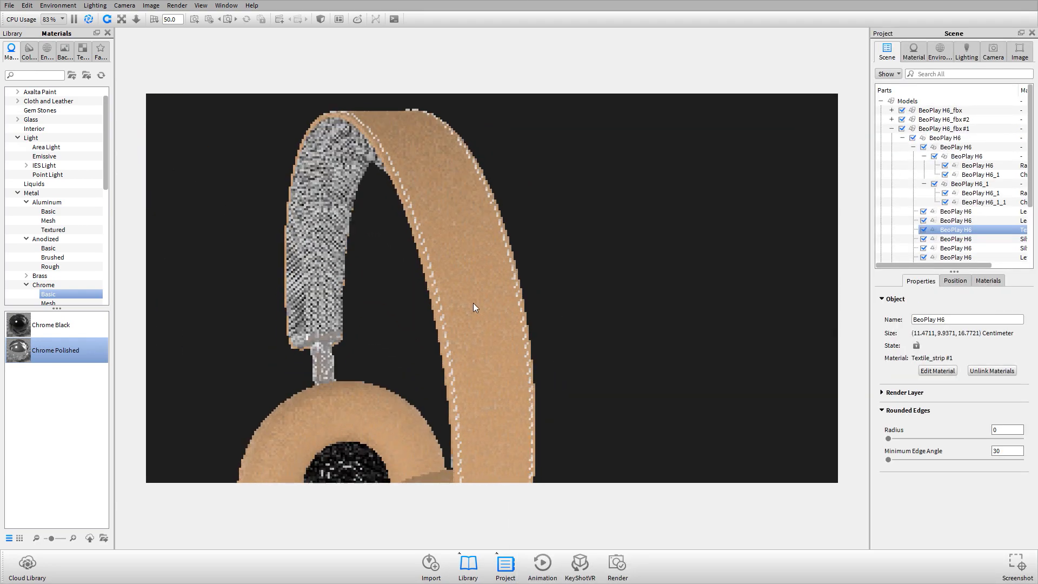
double_click(472, 252)
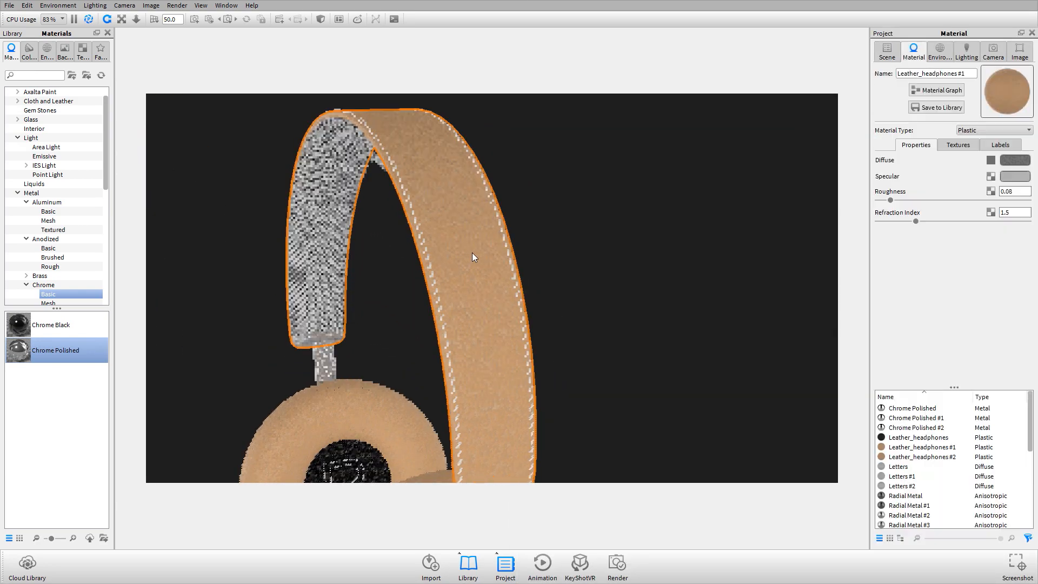
click(991, 160)
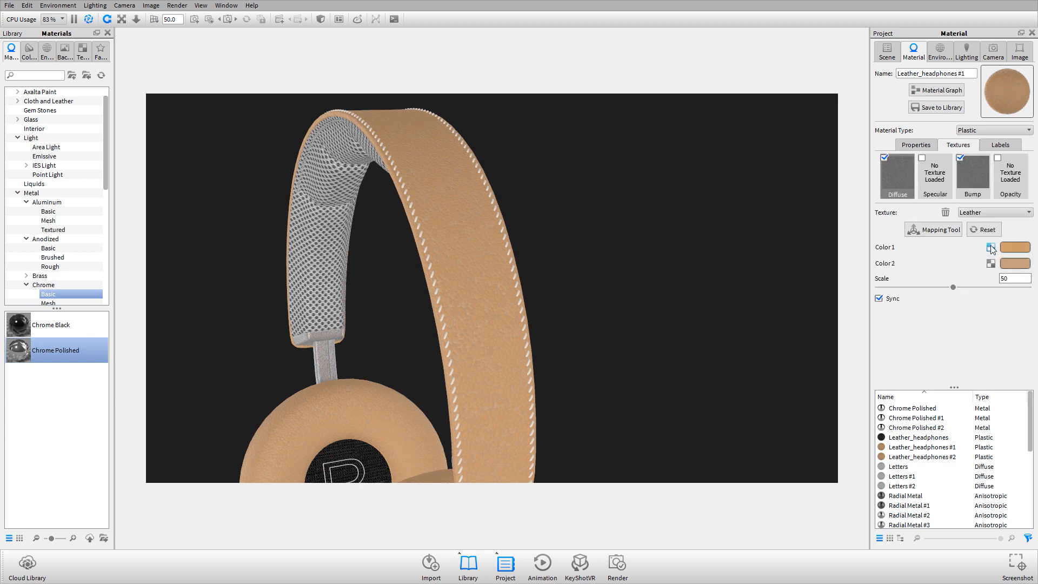
click(916, 146)
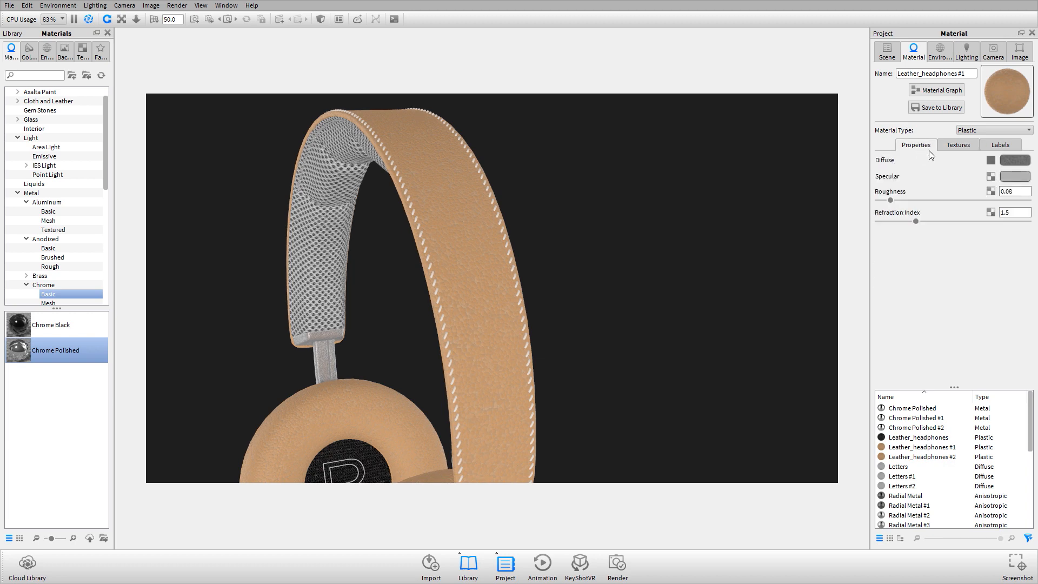
click(990, 160)
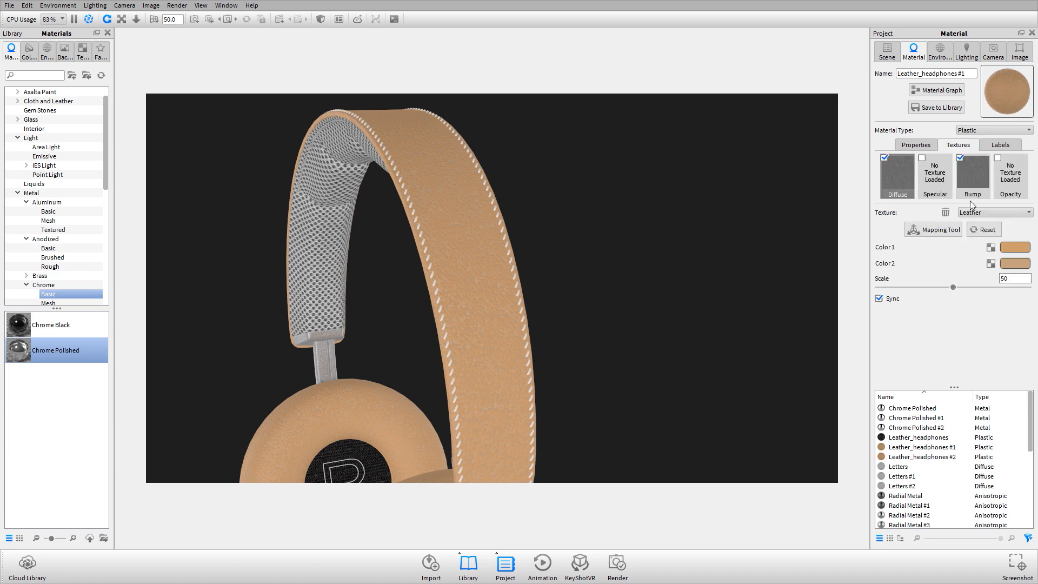
click(1015, 248)
drag(936, 156, 879, 143)
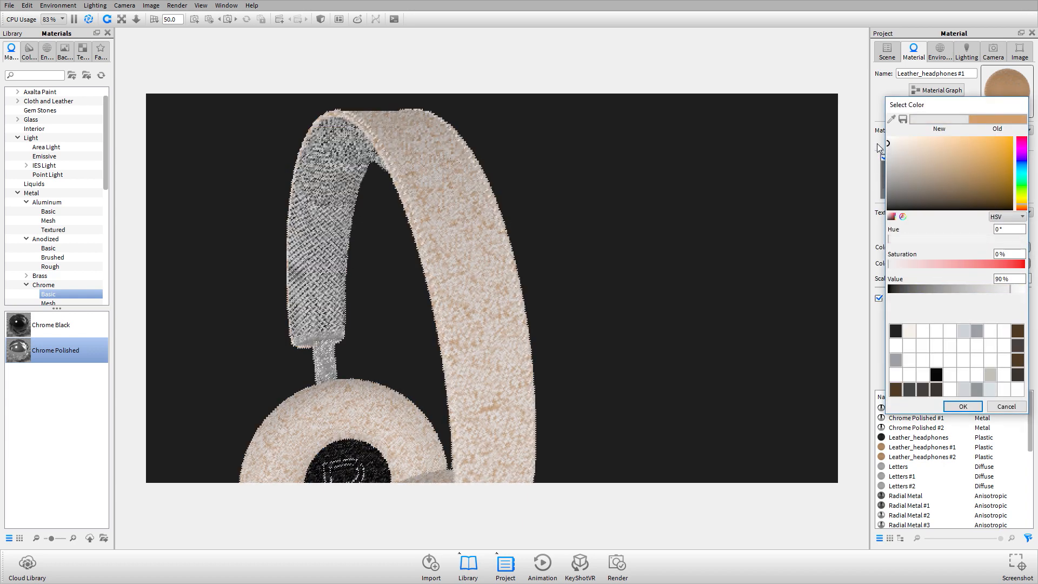
click(963, 406)
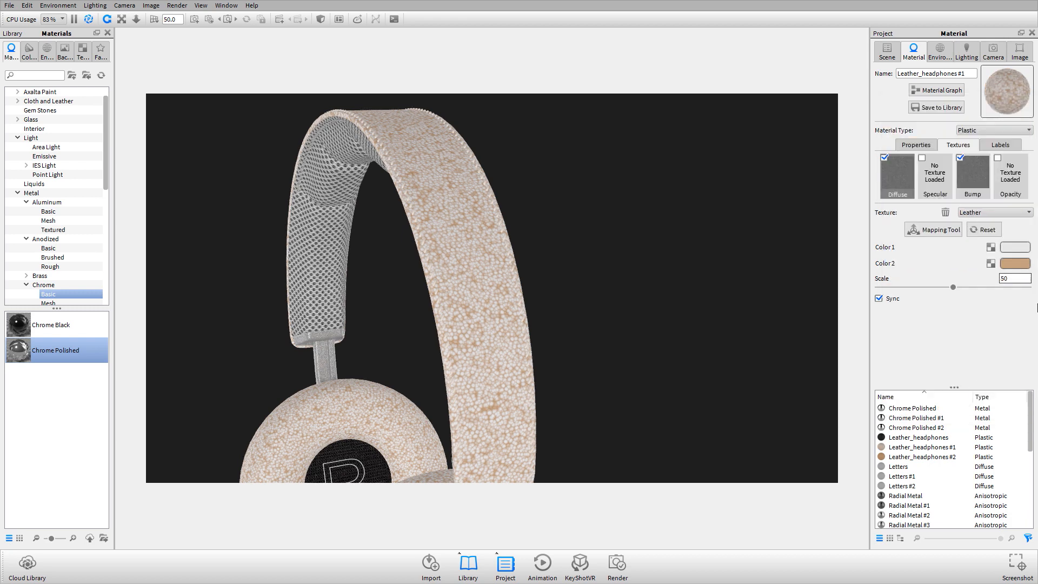
Step: Set Color 2 of the same leather texture to light grey with 0% saturation and 87% value
click(1017, 265)
drag(904, 184, 861, 162)
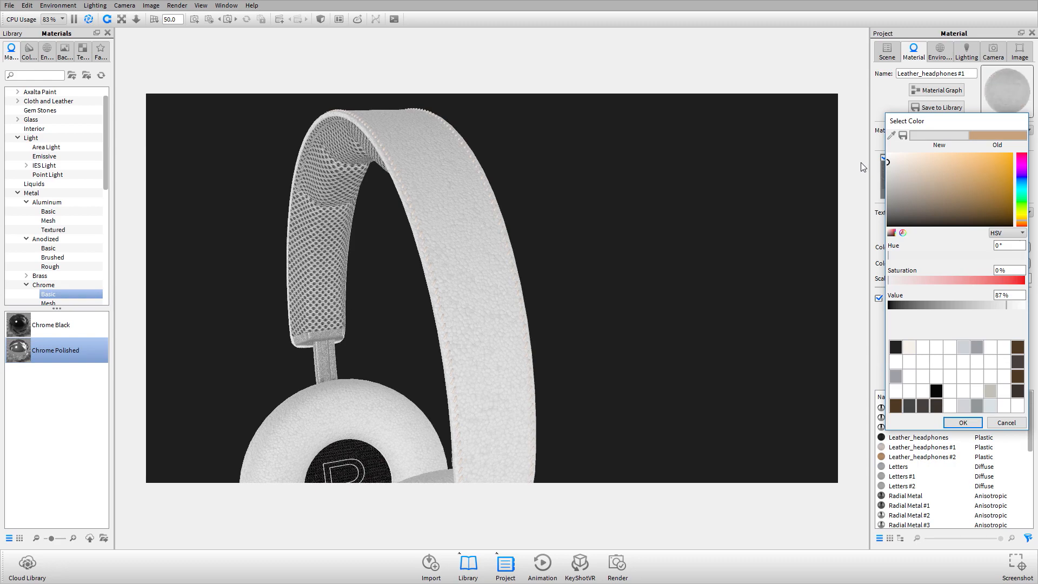
click(963, 423)
Step: Lighten the Base Color of the Silver Paint #1 material on the light grey headphones and set its Metal Coverage to 0.315
scroll(486, 314, down, 2)
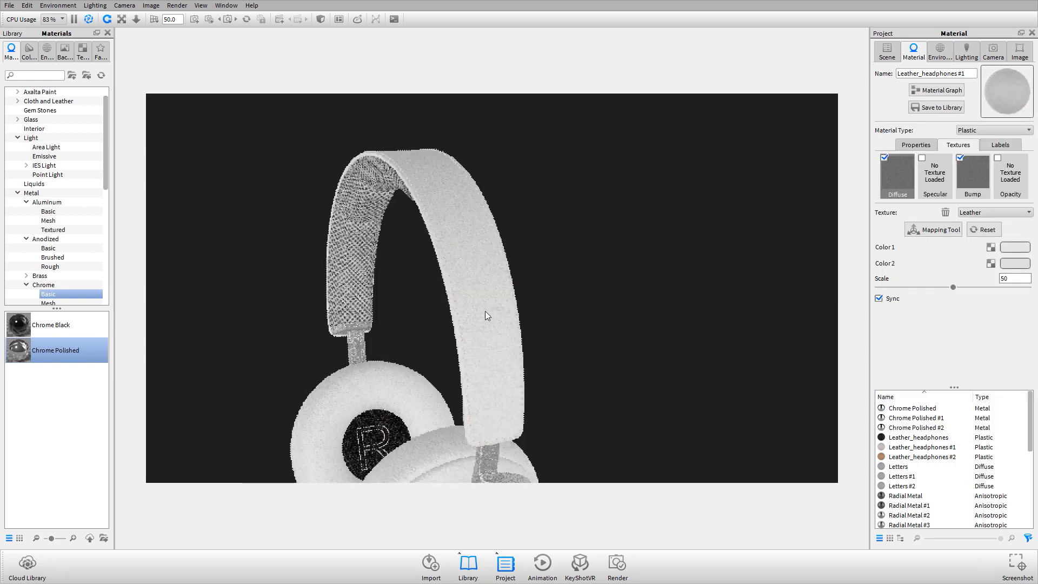
drag(487, 314, 486, 402)
scroll(563, 358, down, 3)
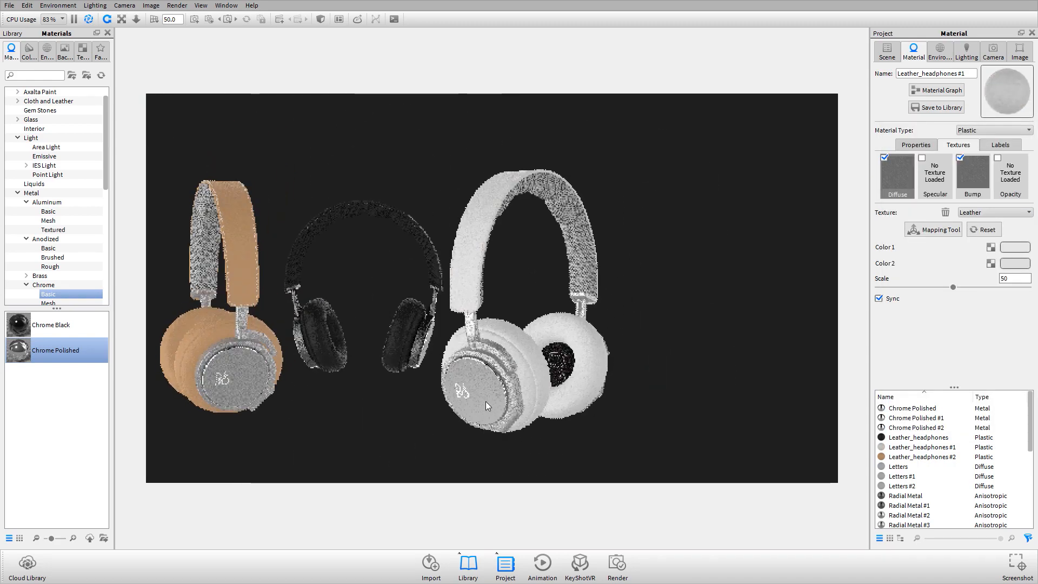
scroll(487, 358, up, 5)
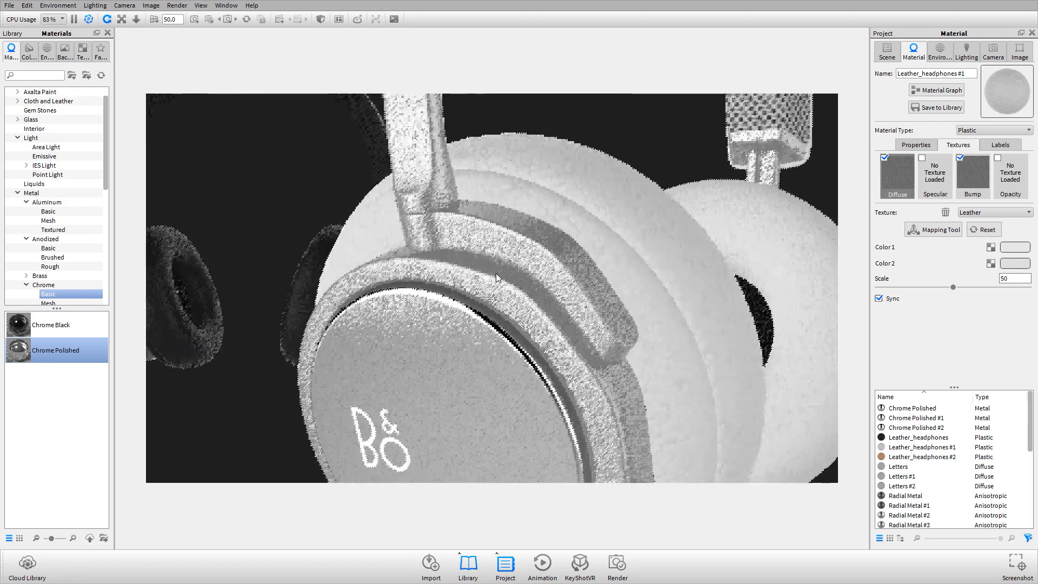
double_click(516, 229)
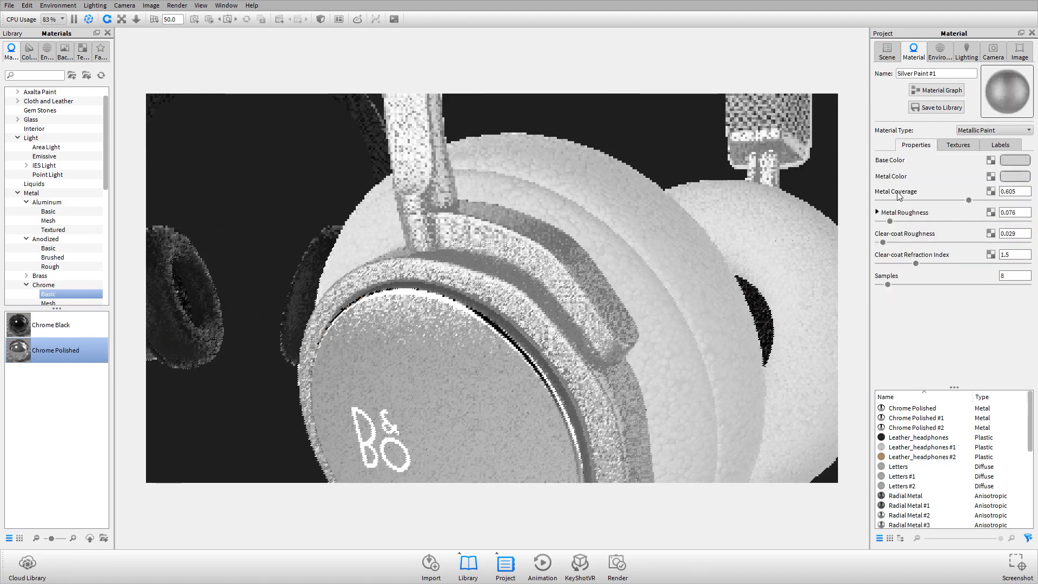
click(1014, 161)
drag(998, 202, 1007, 204)
click(962, 320)
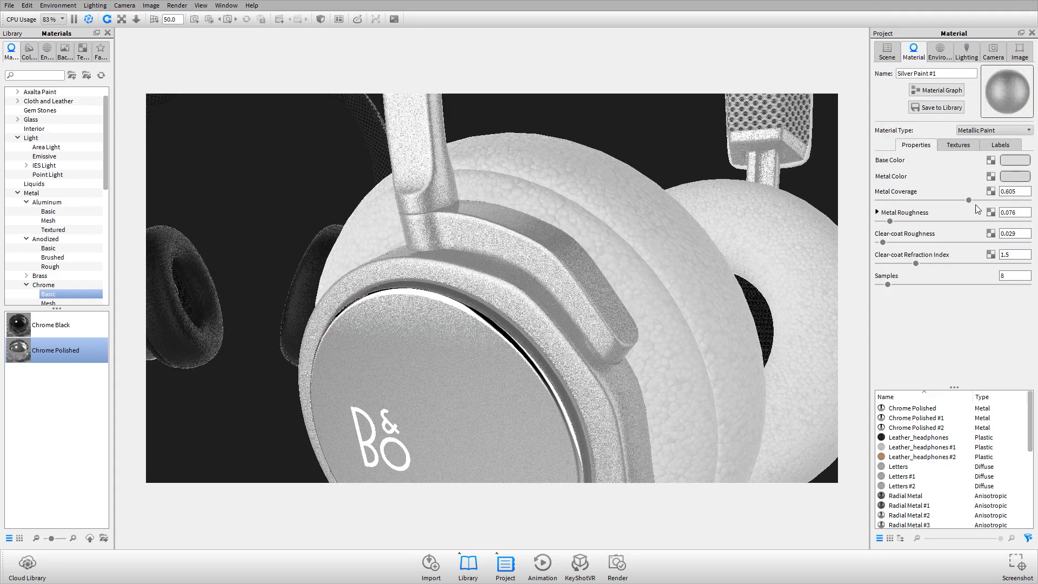
drag(969, 200, 926, 200)
Step: Compare the earcup's silver-painted arm and ring with the light grey headphones' reference photo in Photos
key(alt+Tab)
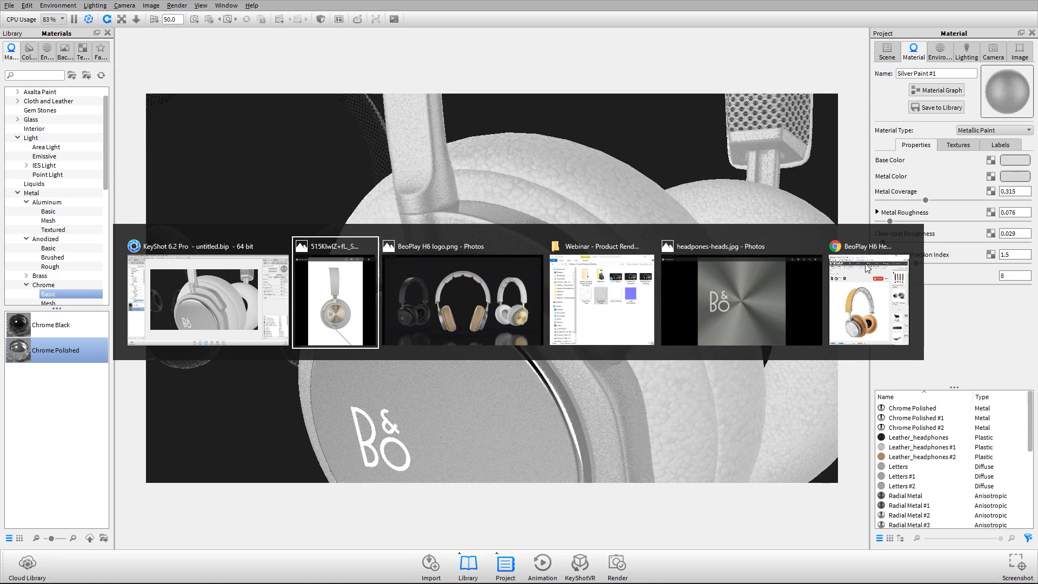
key(alt+Tab)
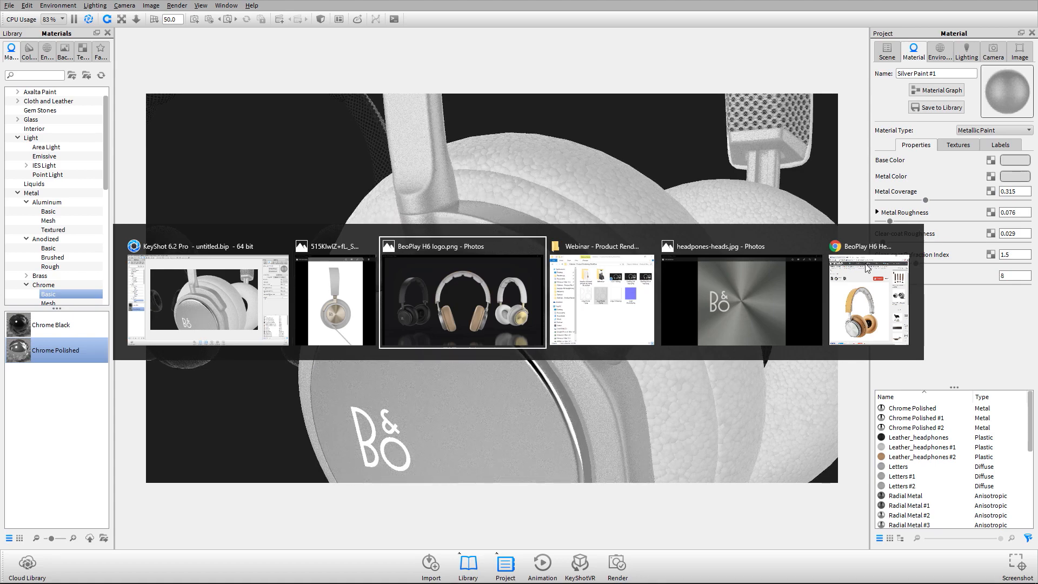
key(alt+shift+Tab)
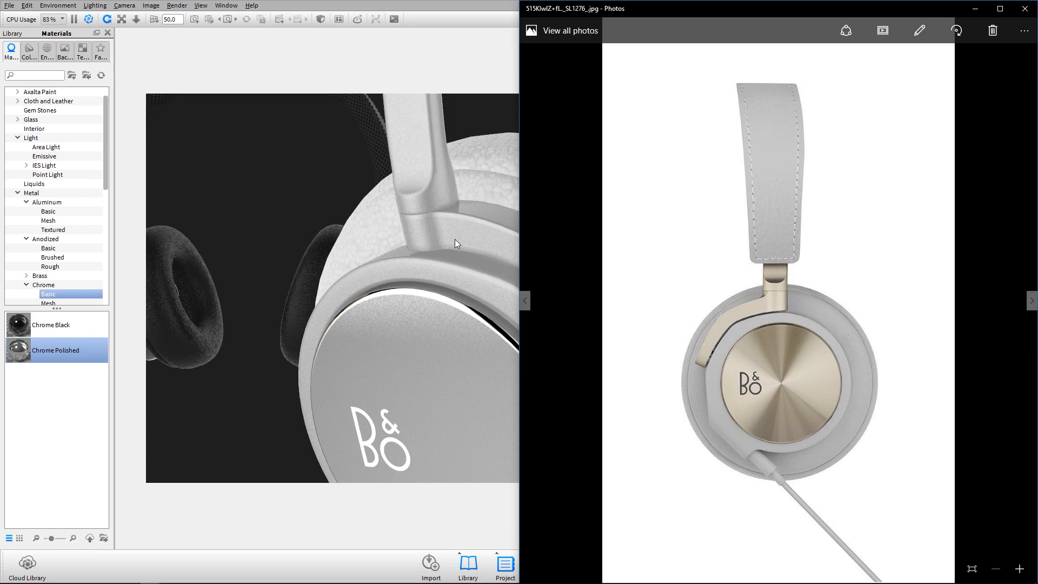
click(298, 62)
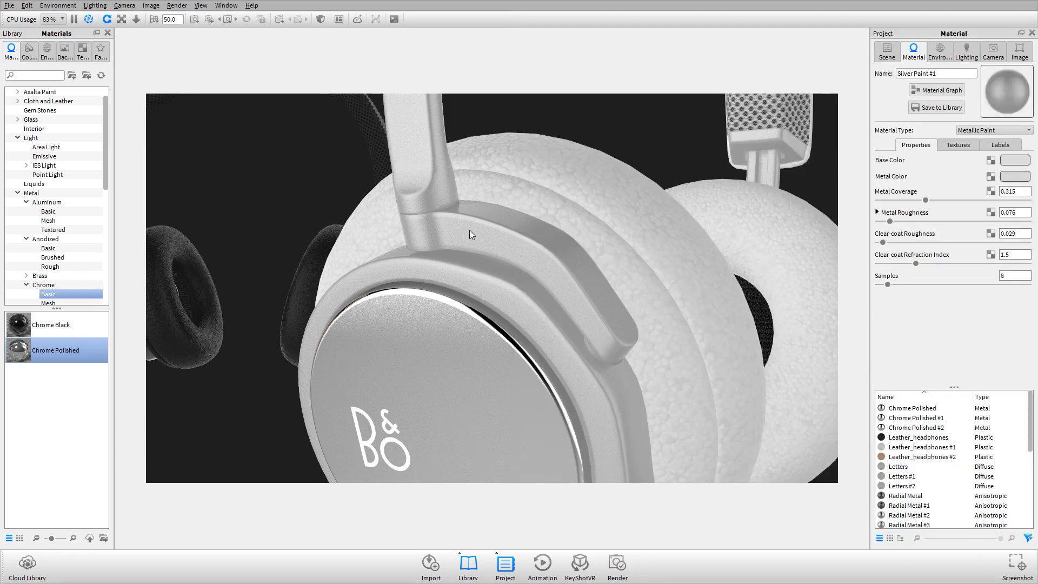
drag(460, 244, 458, 333)
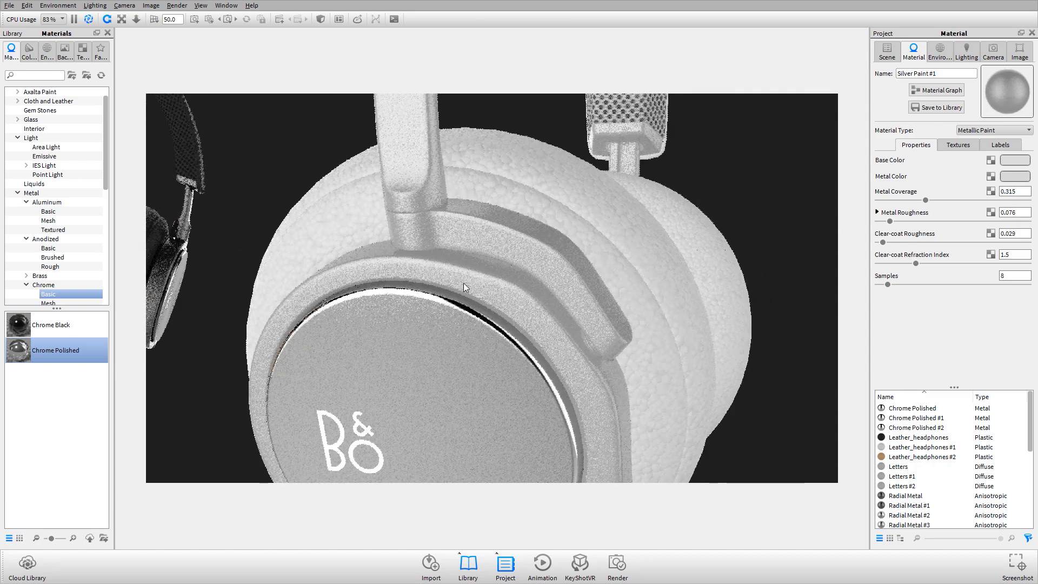
key(alt+Tab)
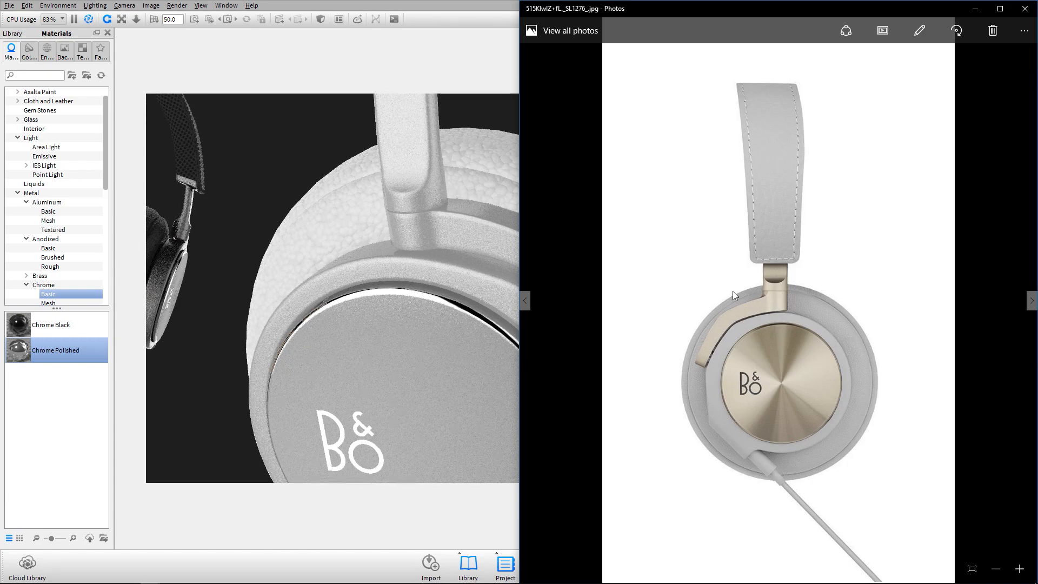
click(267, 153)
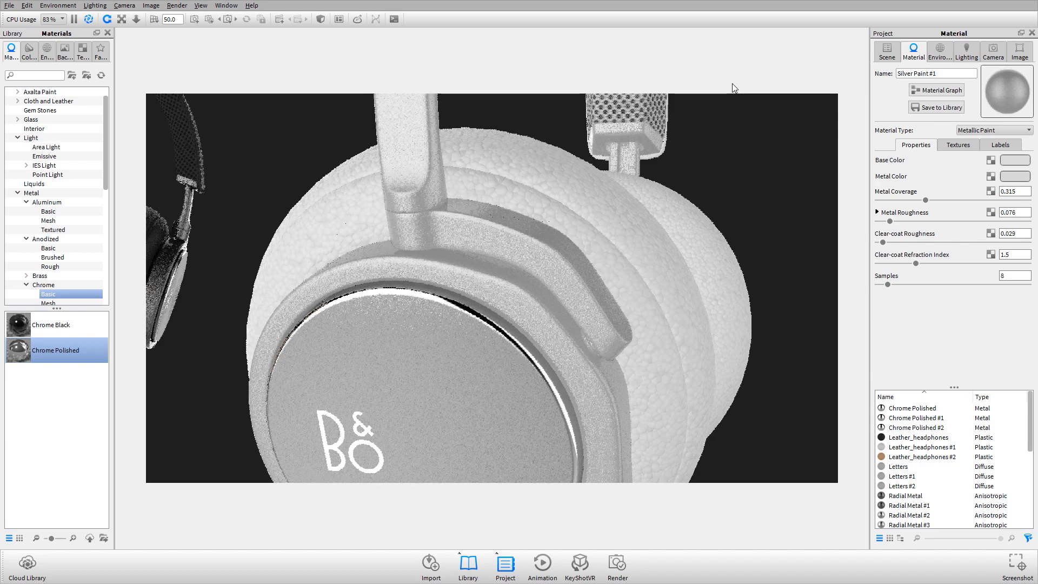
Step: Unlink the material of the headband arm from the shared Silver Paint #1 and open the arm's own material for editing
click(887, 53)
click(404, 147)
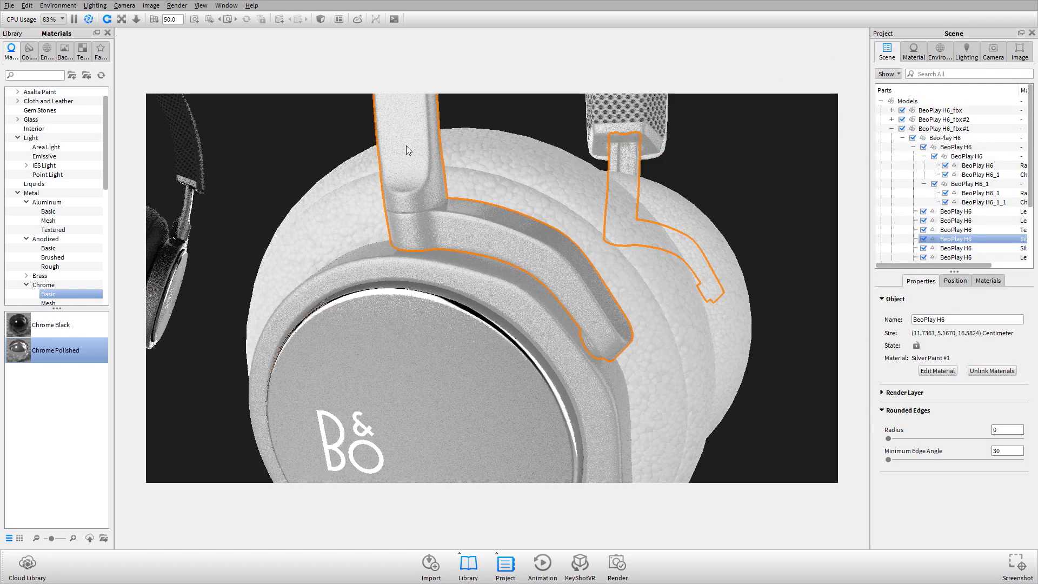
right_click(406, 145)
click(475, 213)
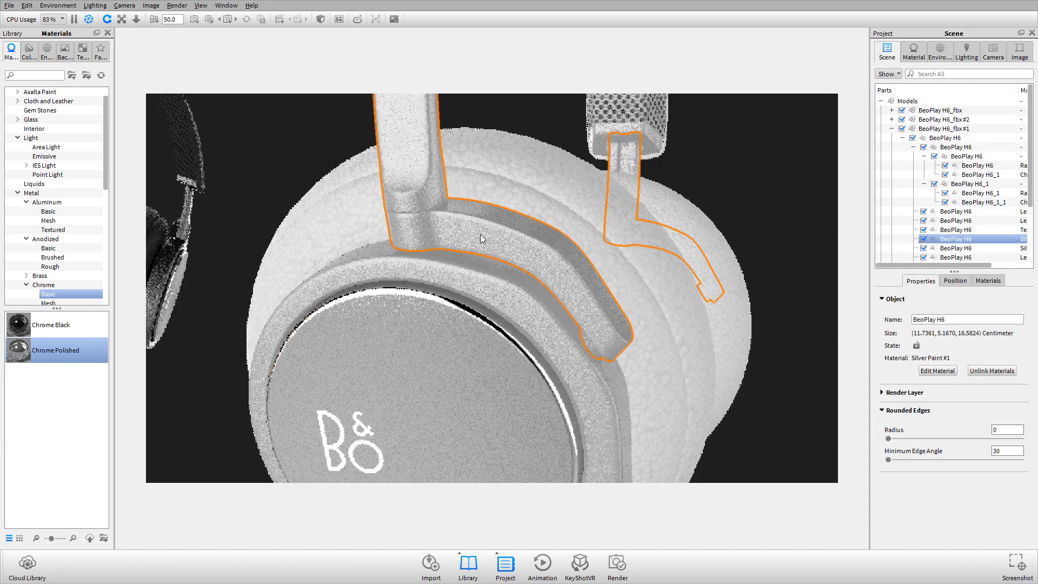
double_click(481, 231)
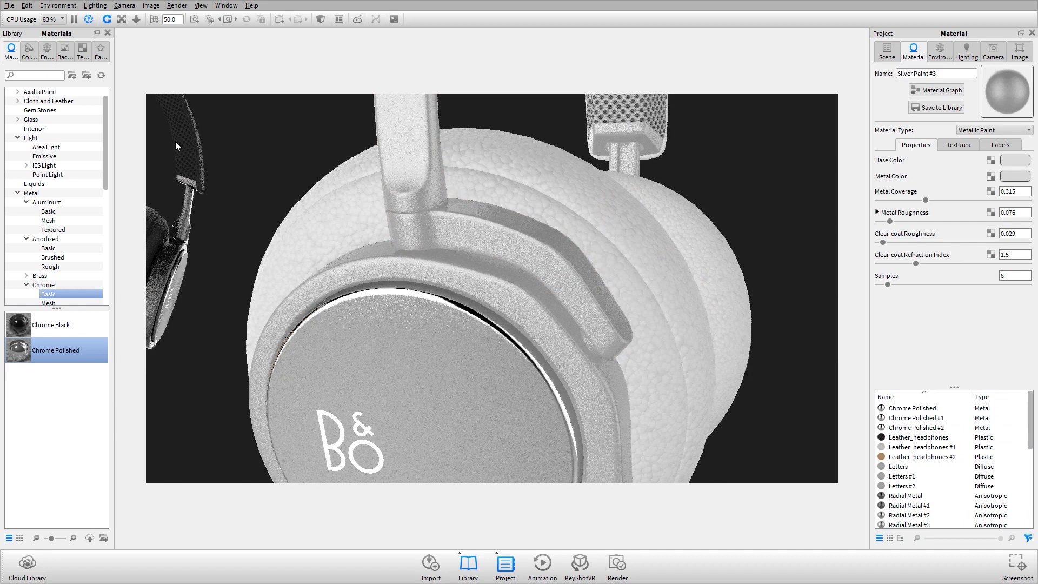
Step: Apply the Gold 18k color from the Metals color library to the arm material's Metal Color and Base Color
click(30, 51)
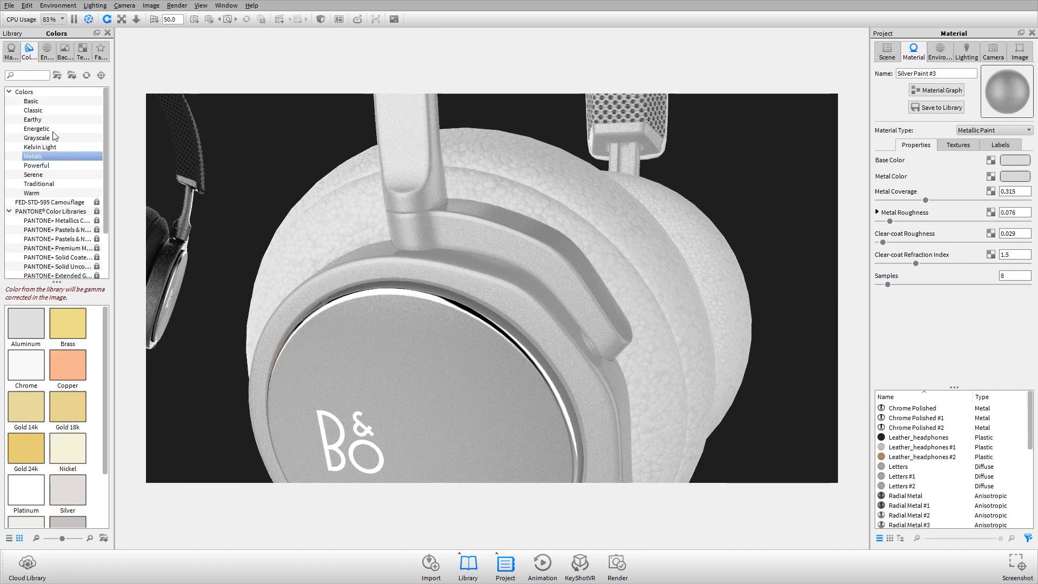
click(33, 138)
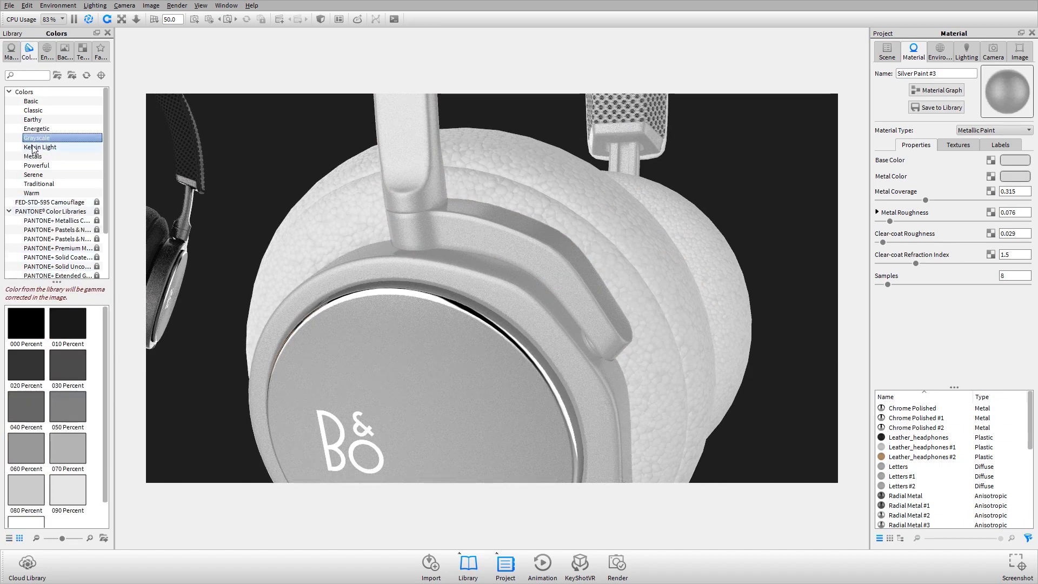
click(33, 156)
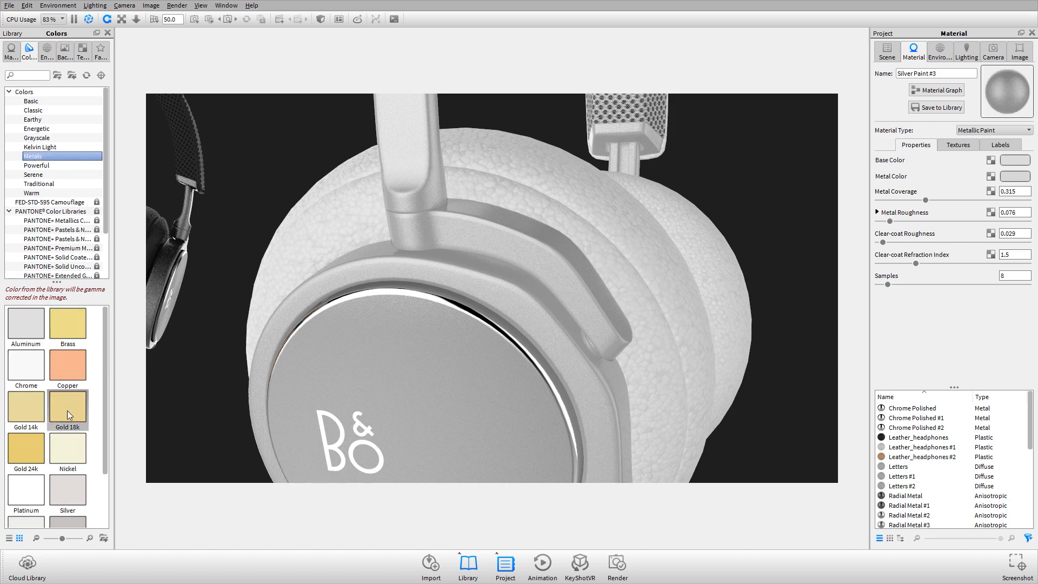
drag(68, 415, 1006, 178)
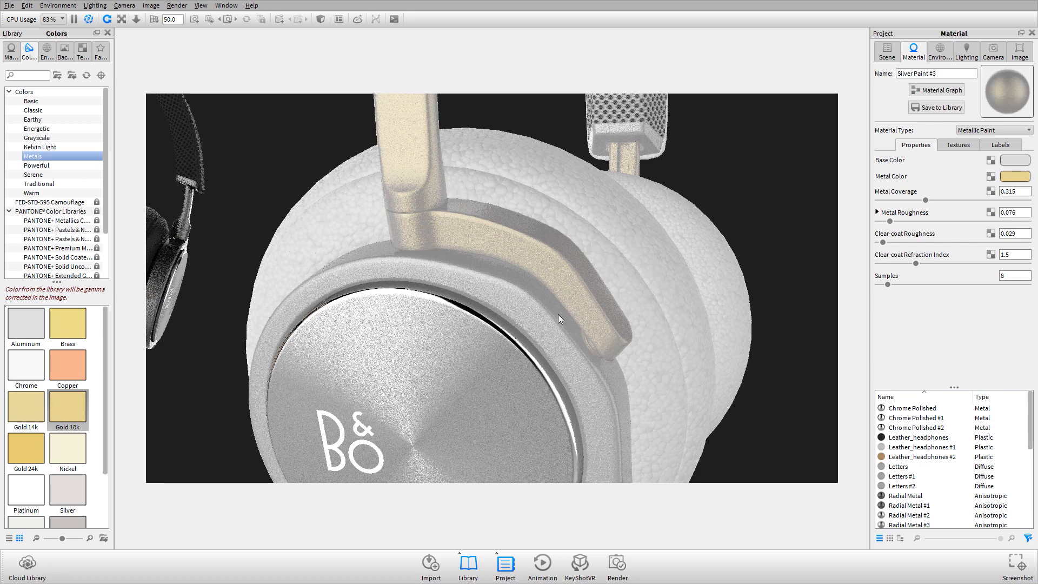
drag(75, 415, 1016, 160)
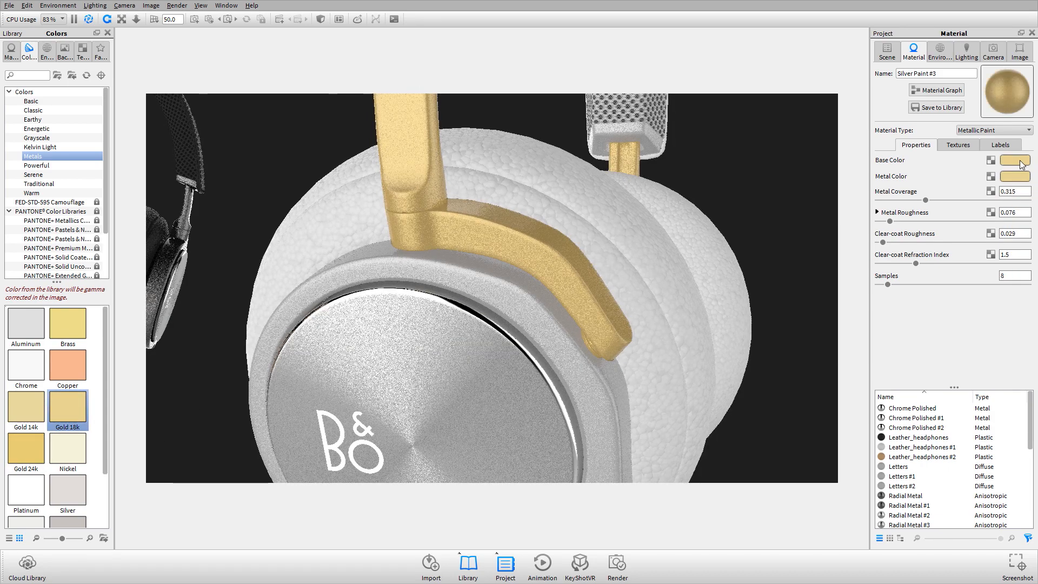
Step: Set the arm material's Base Color to 45° hue, 18% saturation and 90% value
click(1016, 161)
click(913, 172)
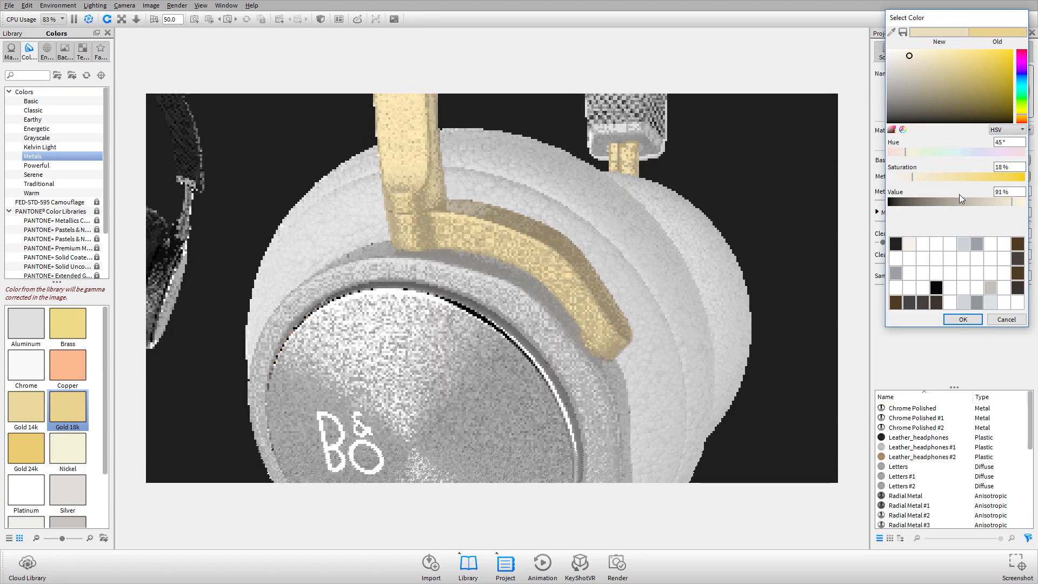
click(993, 201)
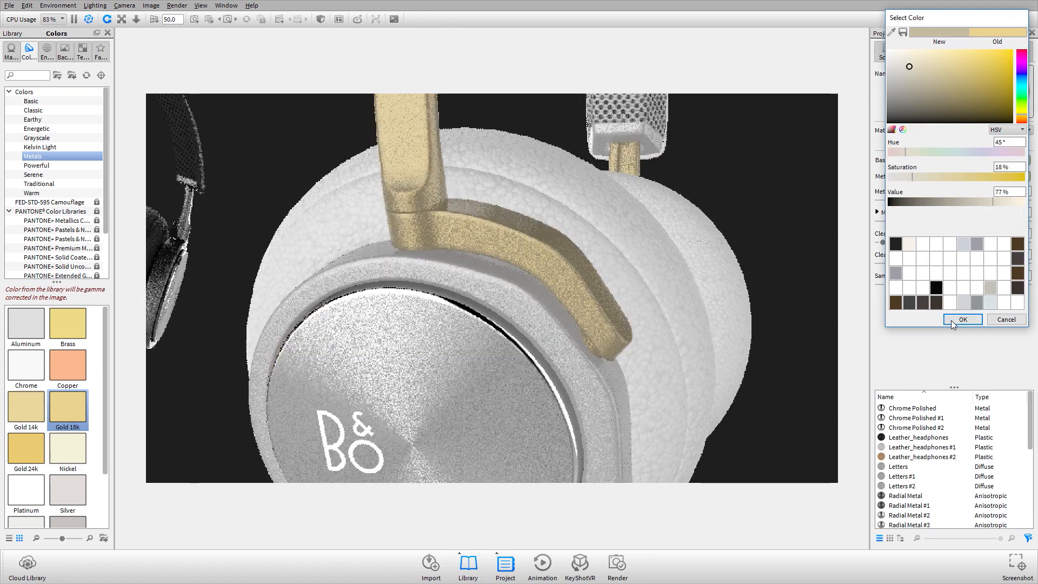
drag(1007, 202, 1010, 202)
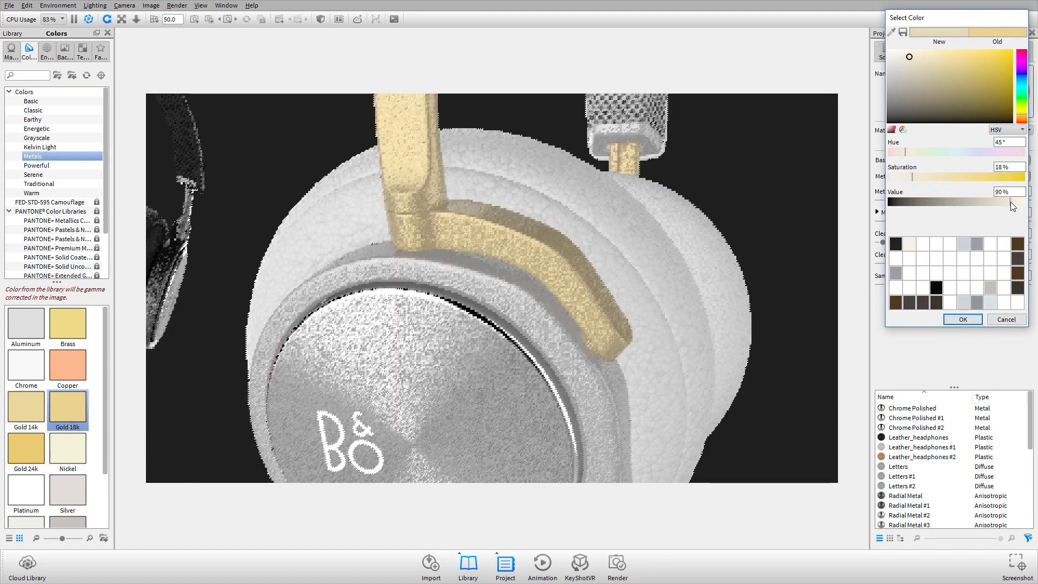
click(962, 321)
Step: Check the reference photo and set the arm material's Metal Color to 45° hue, 23% saturation and 91% value
key(alt+Tab)
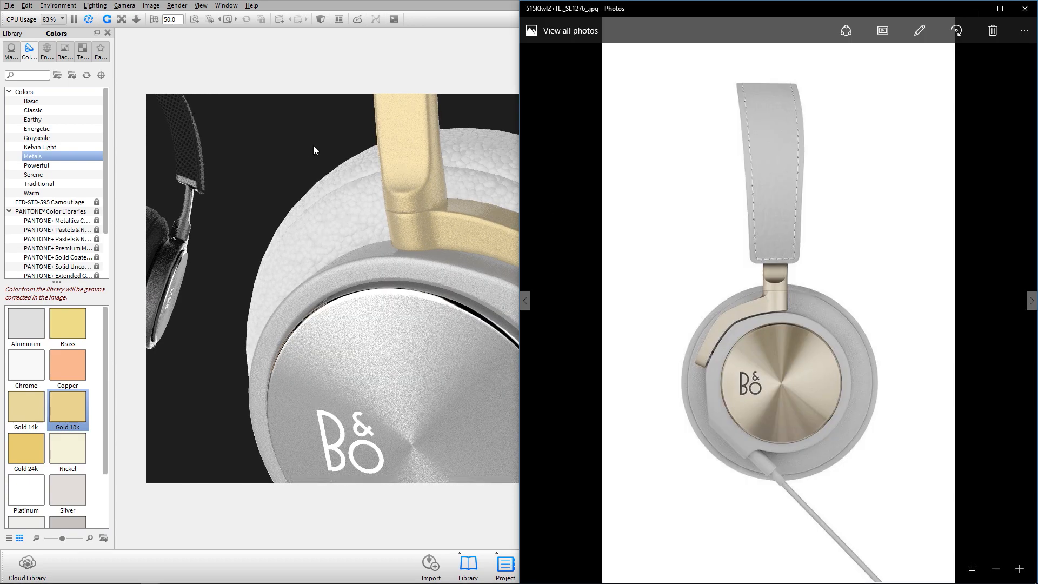
click(345, 146)
scroll(357, 172, down, 7)
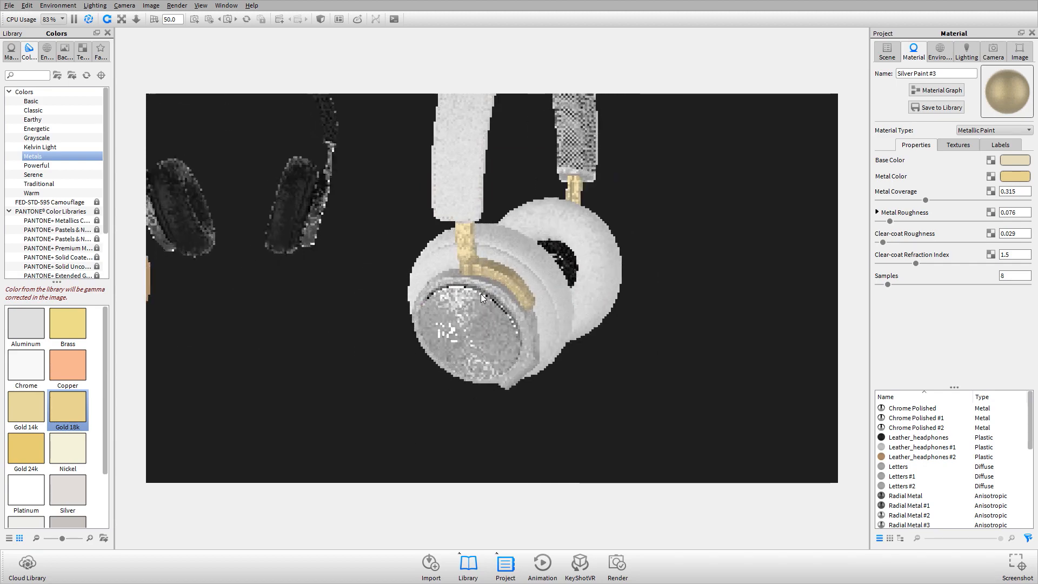
click(1015, 176)
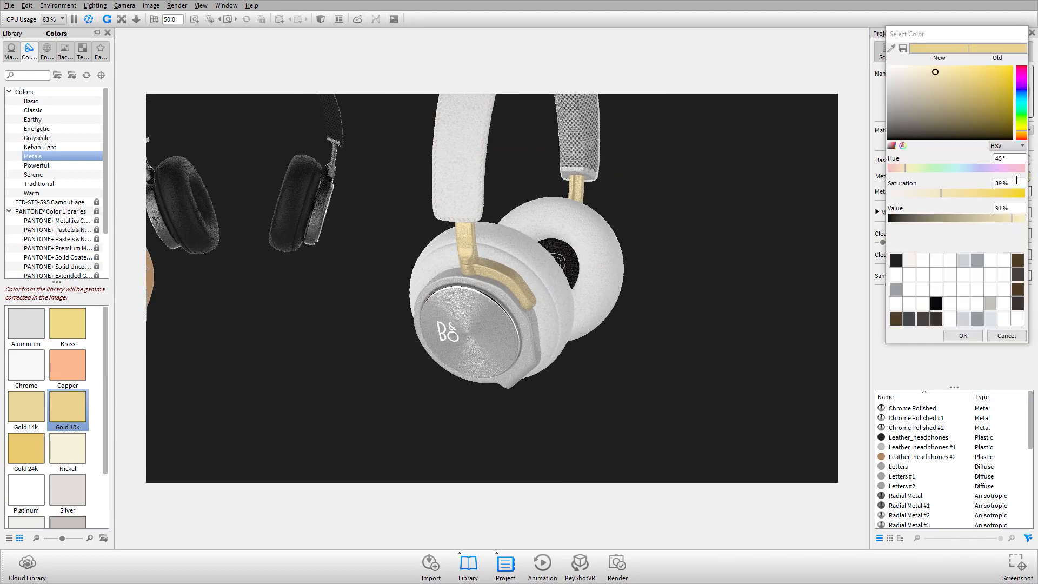
click(920, 193)
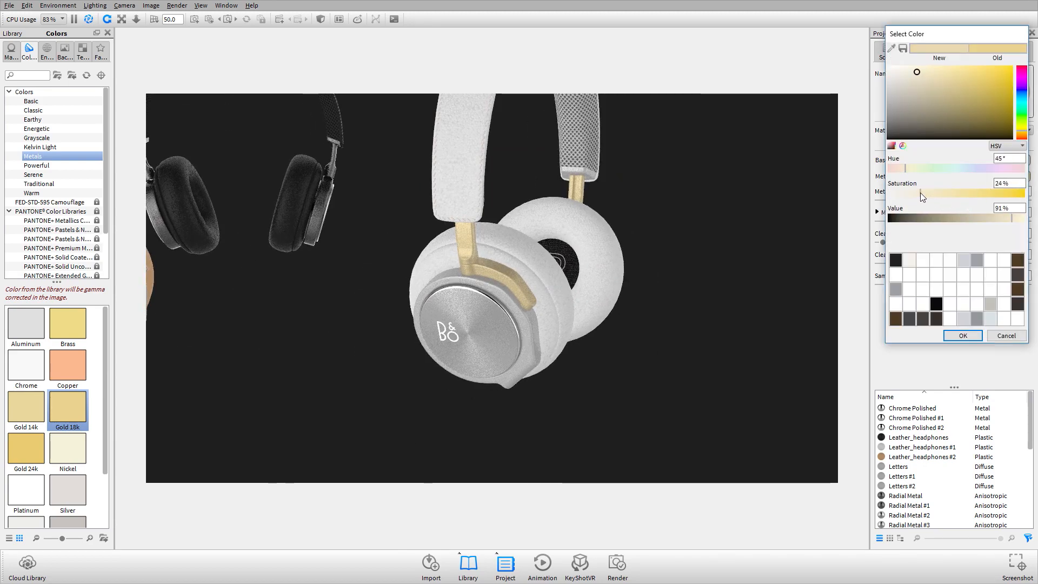
click(978, 335)
Step: Compare the arm with the reference photo, then store its Metal Color as a custom swatch in the color picker
drag(519, 346, 427, 354)
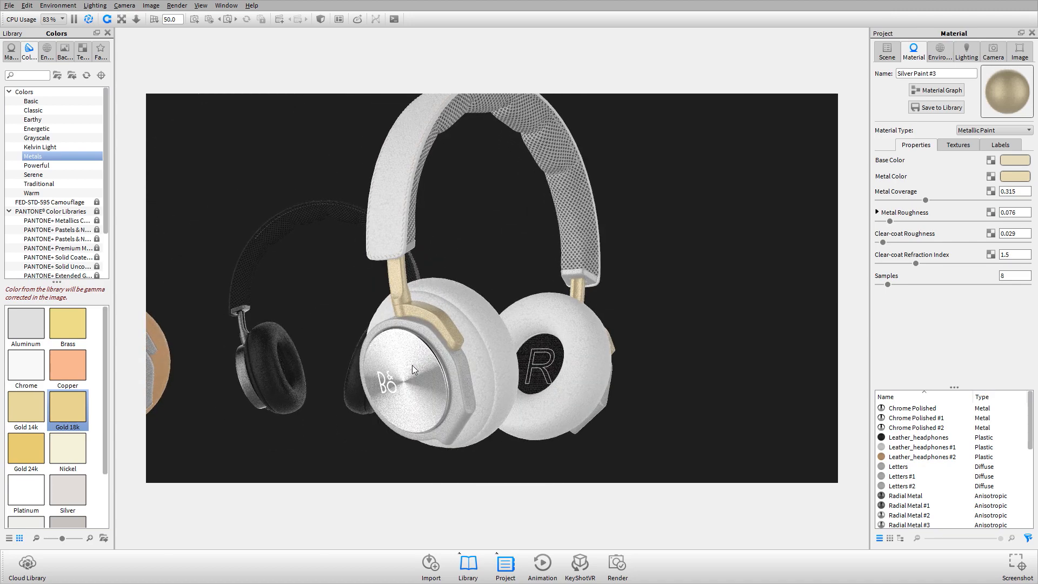
key(alt+Tab)
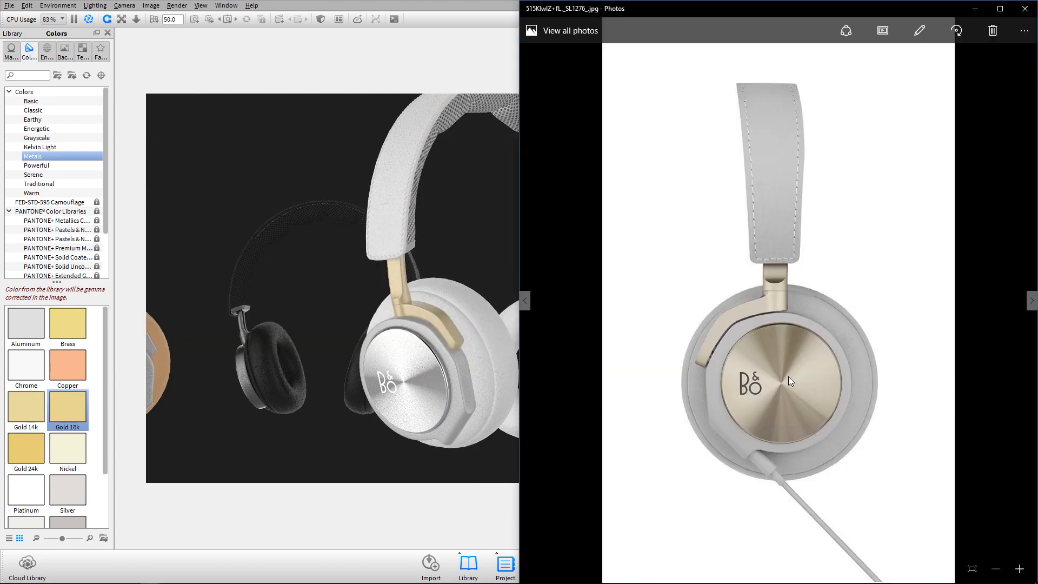
key(alt+Tab)
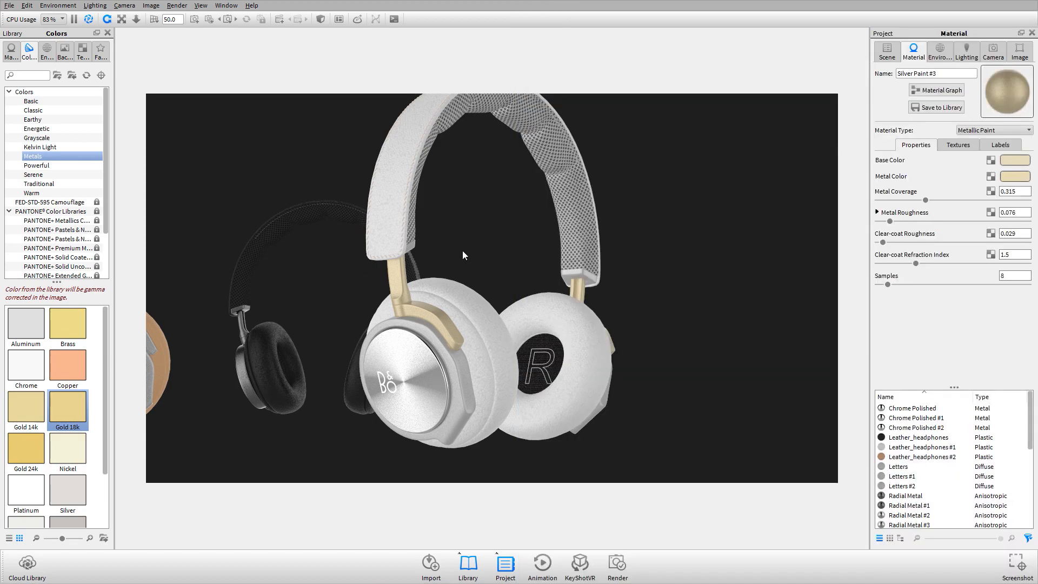
drag(462, 251, 546, 281)
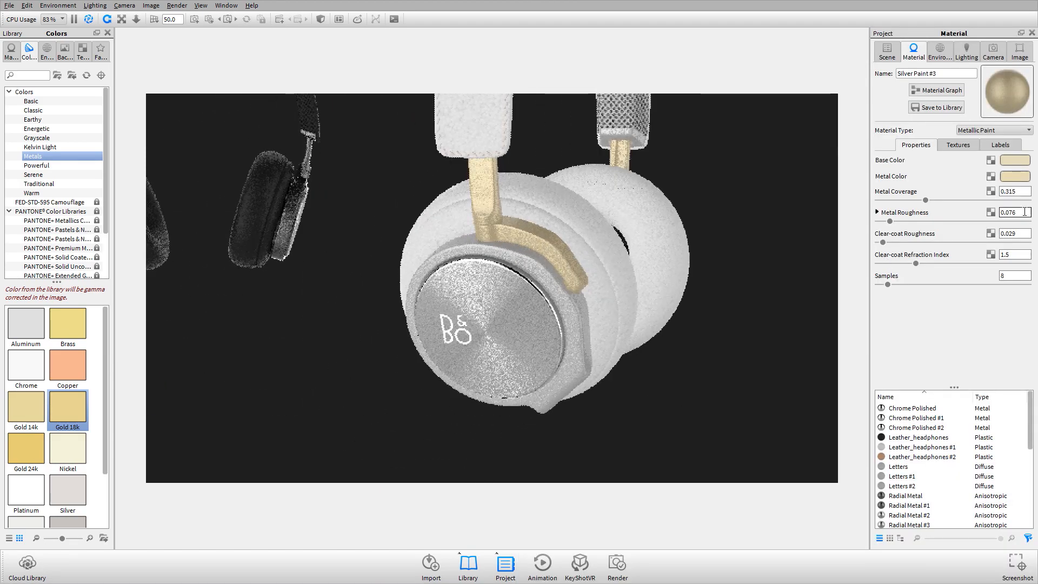
click(1019, 179)
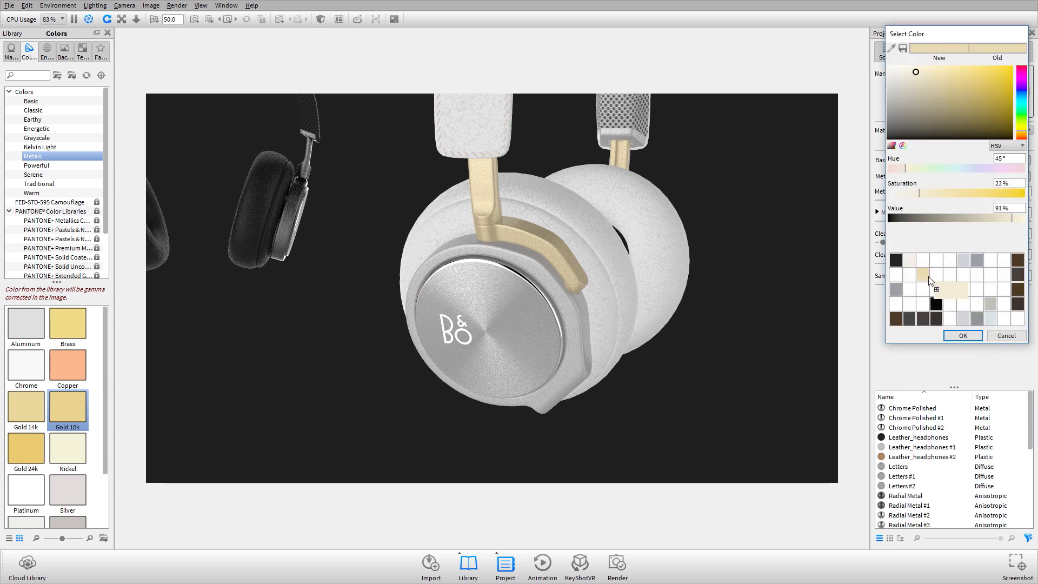
drag(930, 280, 932, 259)
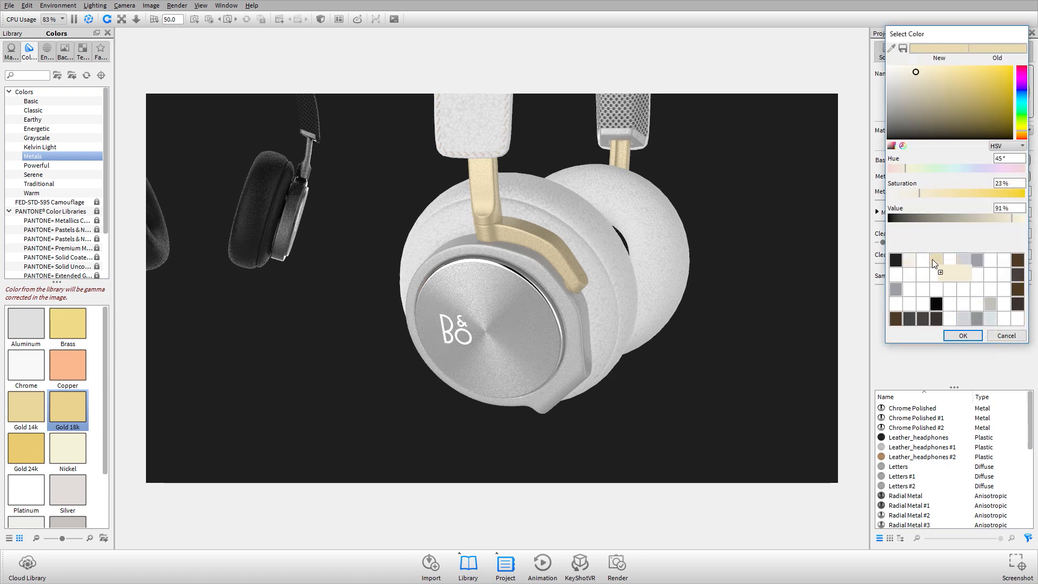
click(961, 337)
Step: Apply the saved champagne swatch to the Specular color of the light grey headphones' radial metal earcup disc
double_click(514, 320)
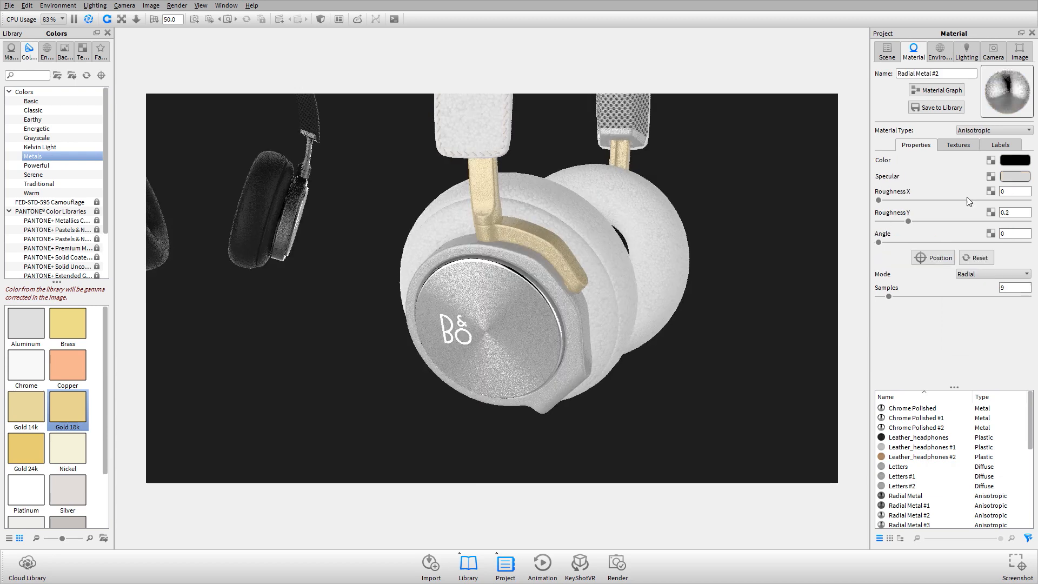
click(1017, 177)
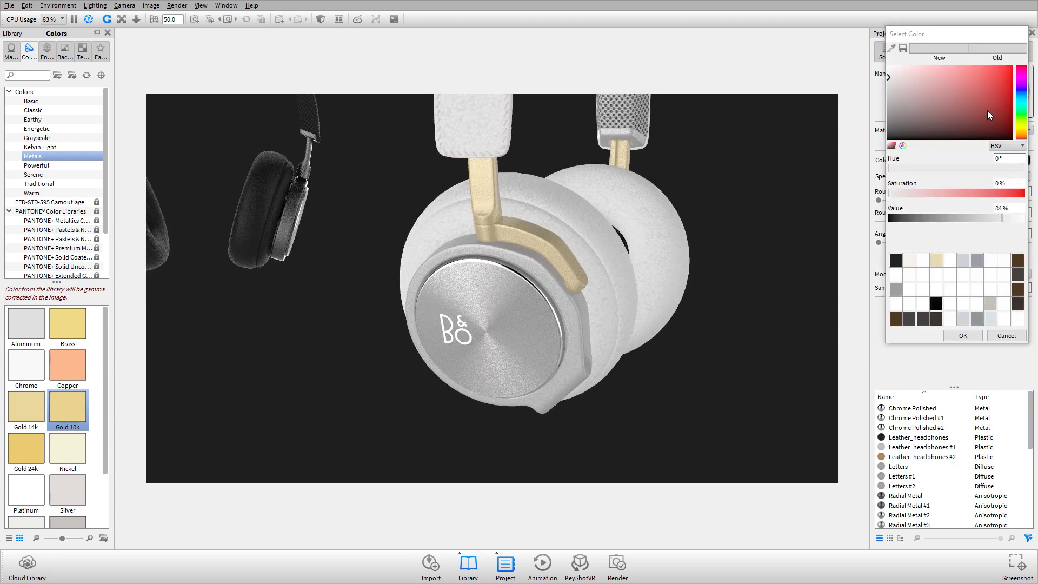
click(936, 260)
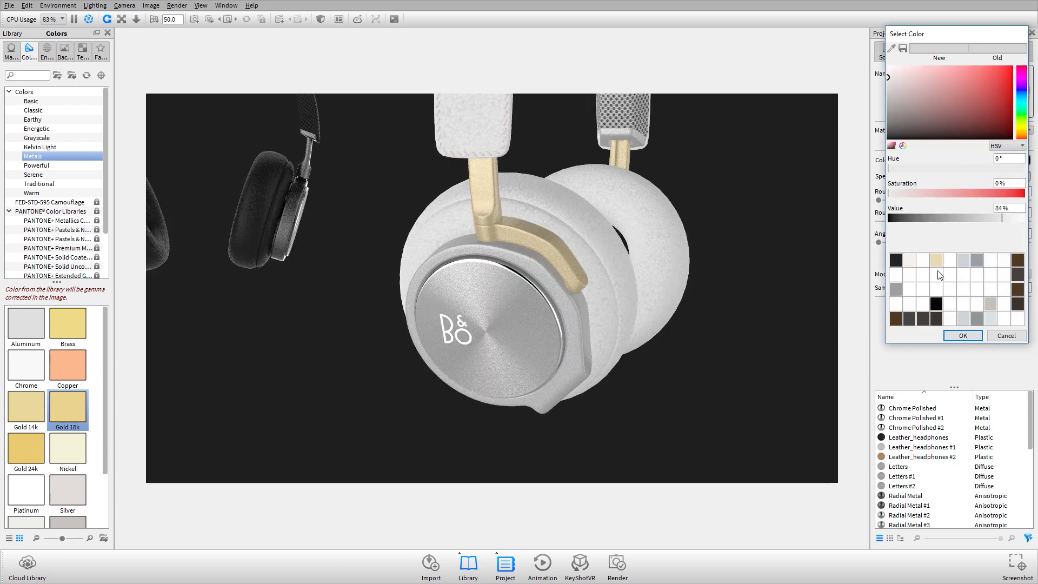
click(963, 336)
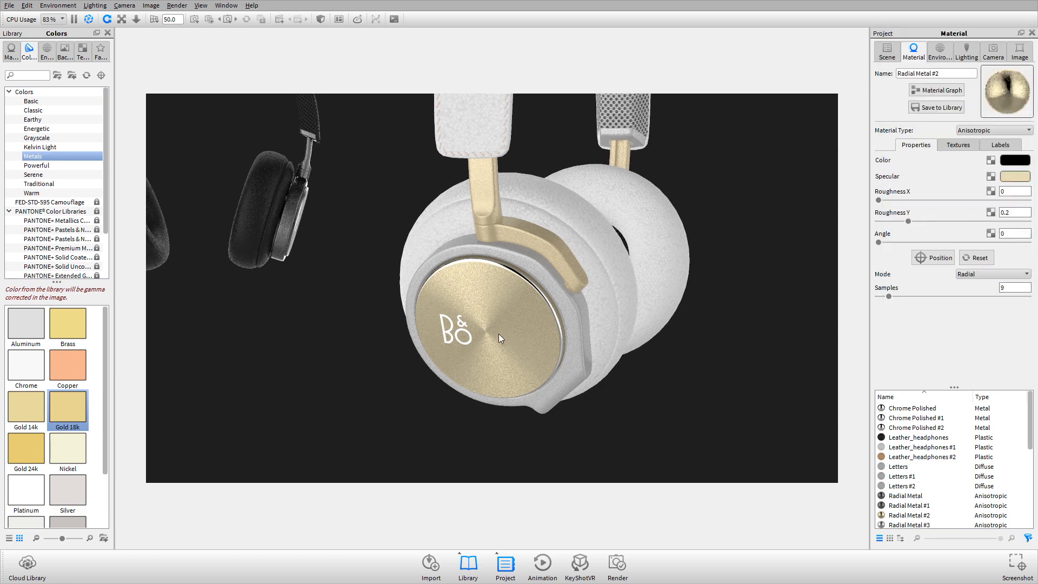
Step: Apply the saved champagne swatch to the Color of the polished chrome rim around the light grey headphones' earcup disc
drag(498, 333, 754, 352)
key(alt+Tab)
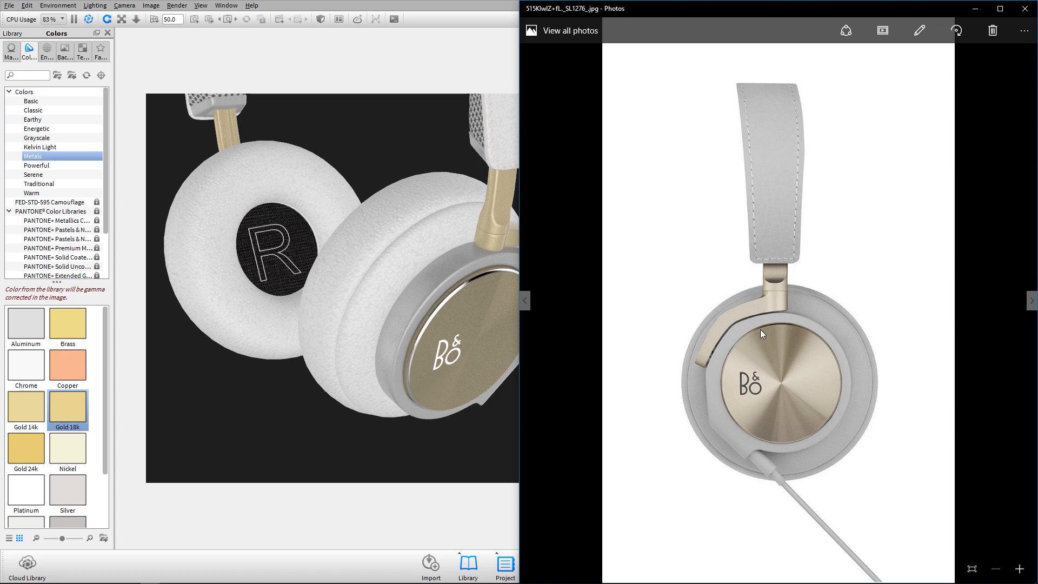
click(443, 227)
scroll(481, 284, up, 3)
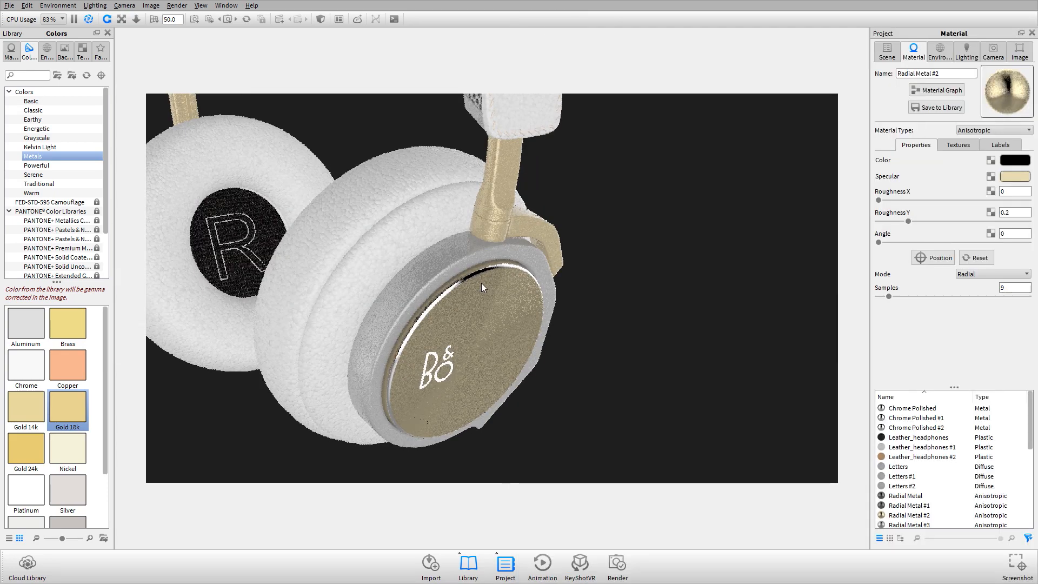
double_click(482, 267)
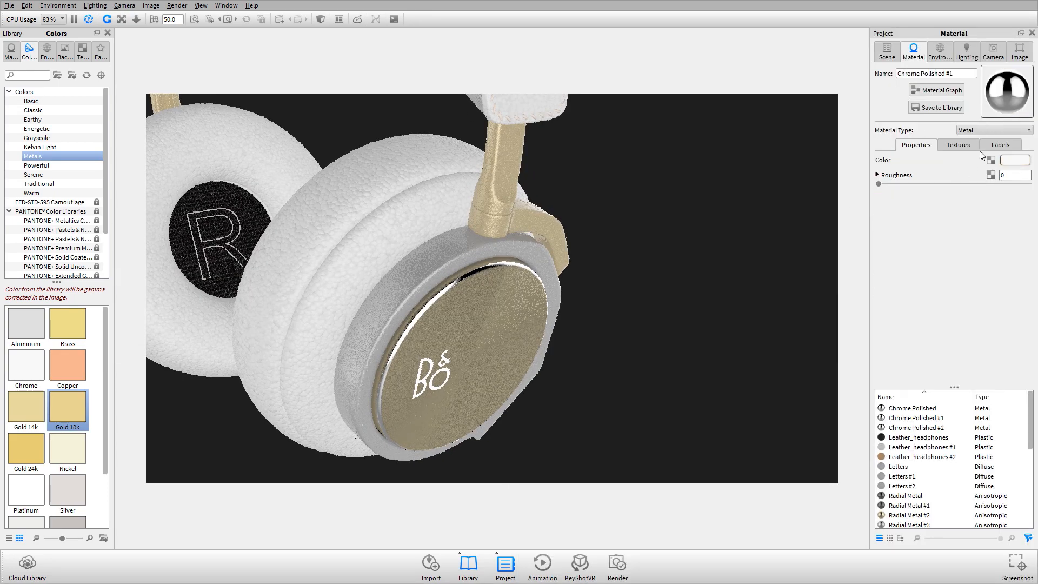
click(1016, 160)
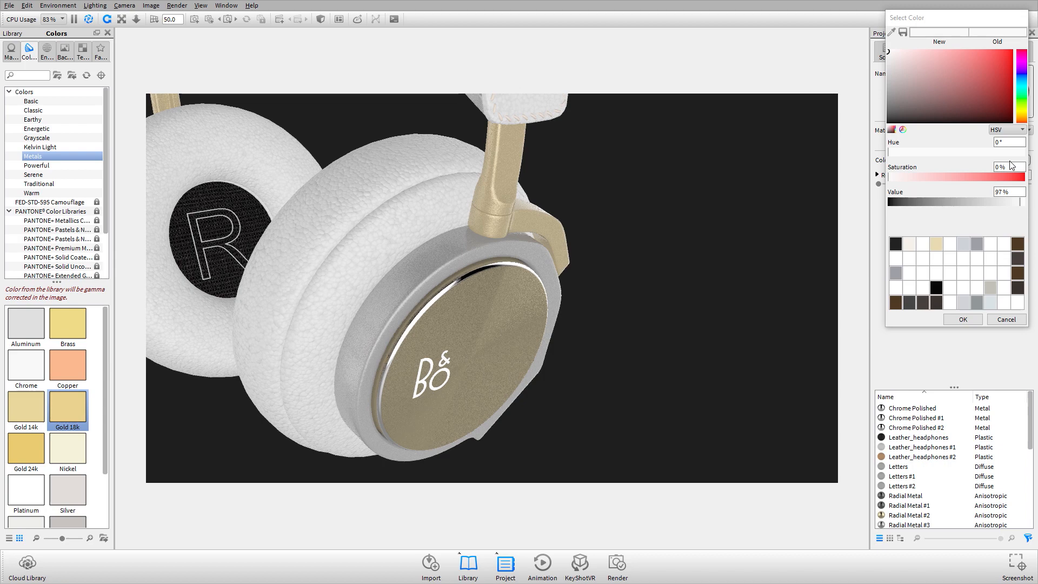
click(938, 248)
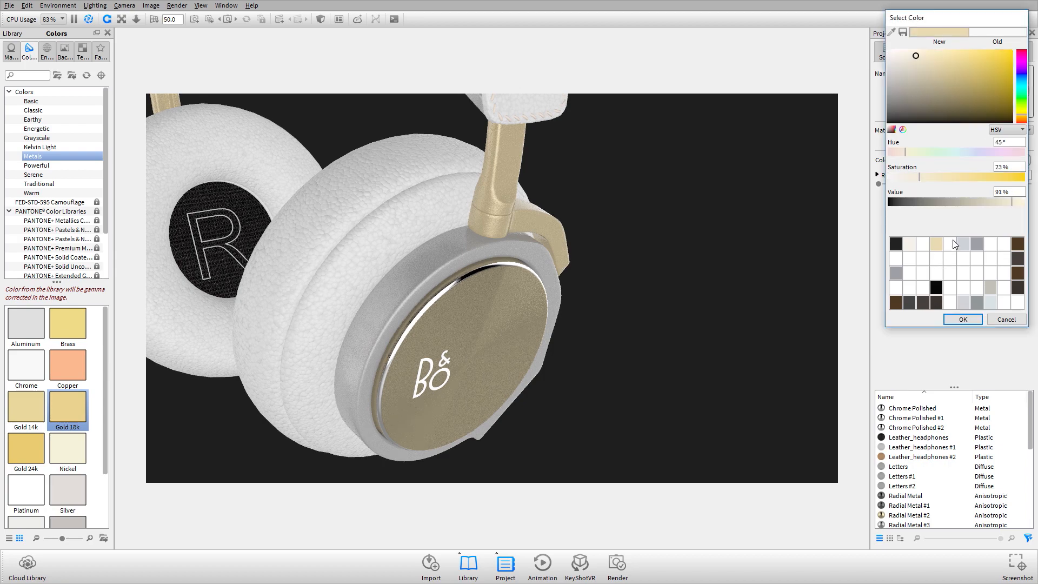
click(963, 319)
Step: Compare the recoloured light grey headphones with the Champagne Grey reference photo in Photos
scroll(579, 205, down, 5)
drag(603, 304, 521, 294)
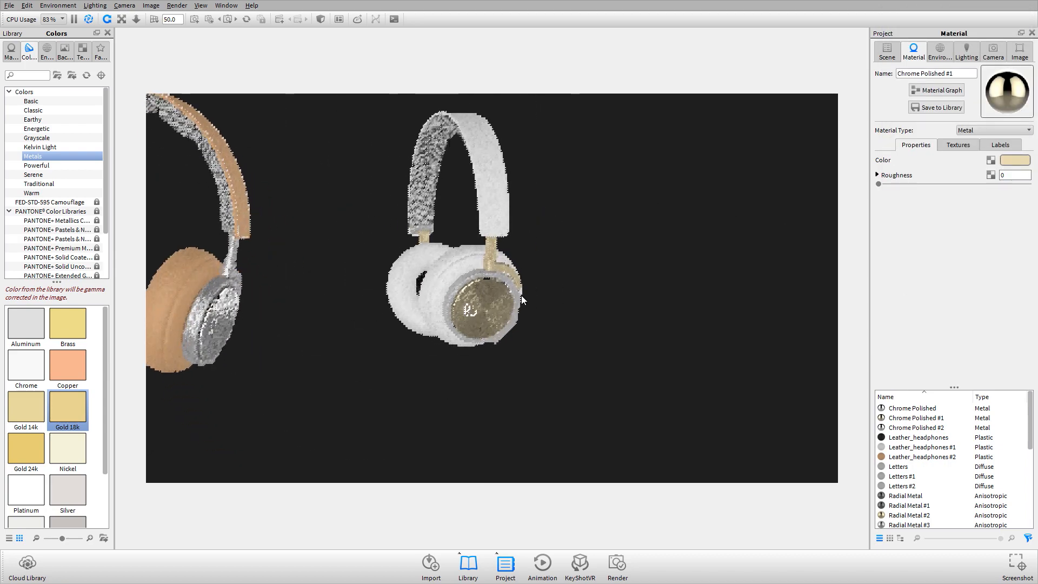
key(alt+Tab)
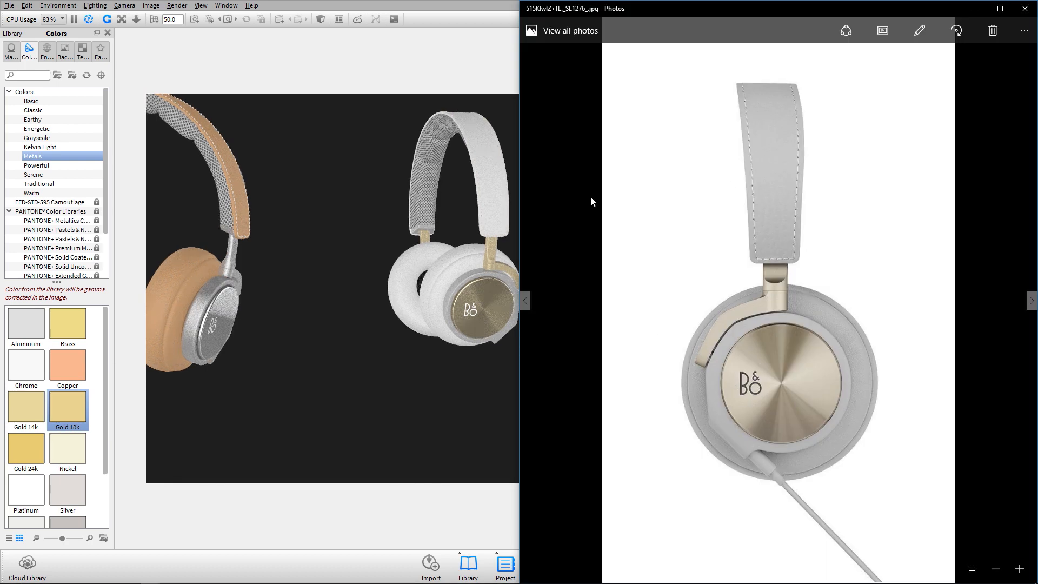
key(Right)
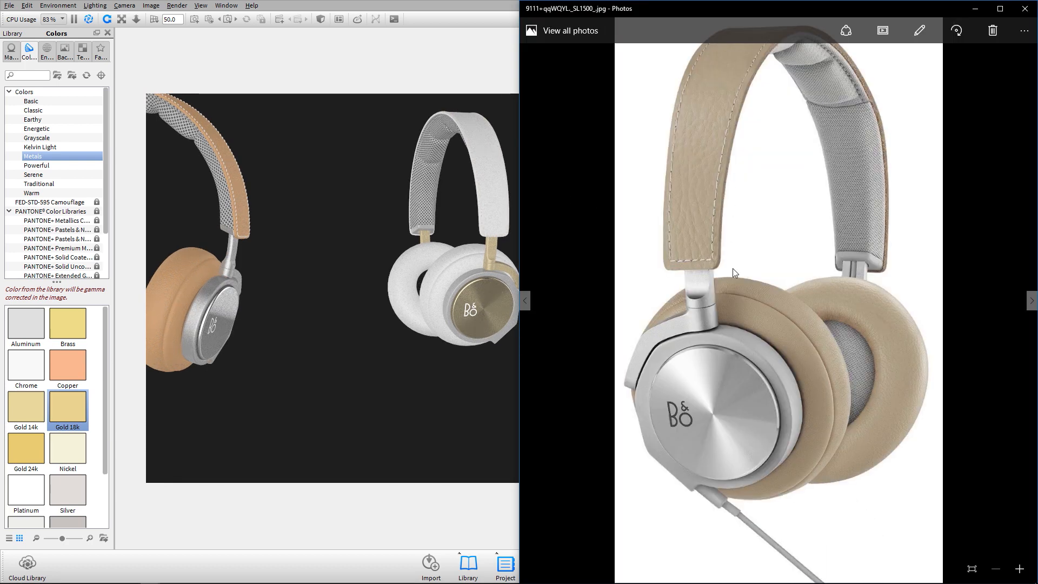
key(Left)
key(Right)
key(Left)
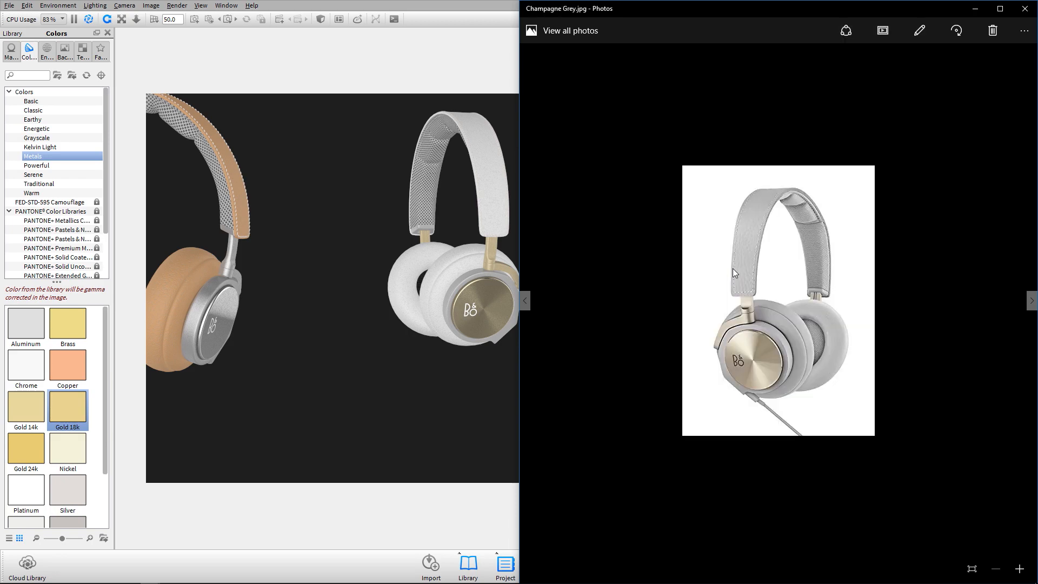
Step: Return to KeyShot, turn off Performance Mode and switch to the Dark Studio 1 camera
click(375, 241)
scroll(415, 247, down, 4)
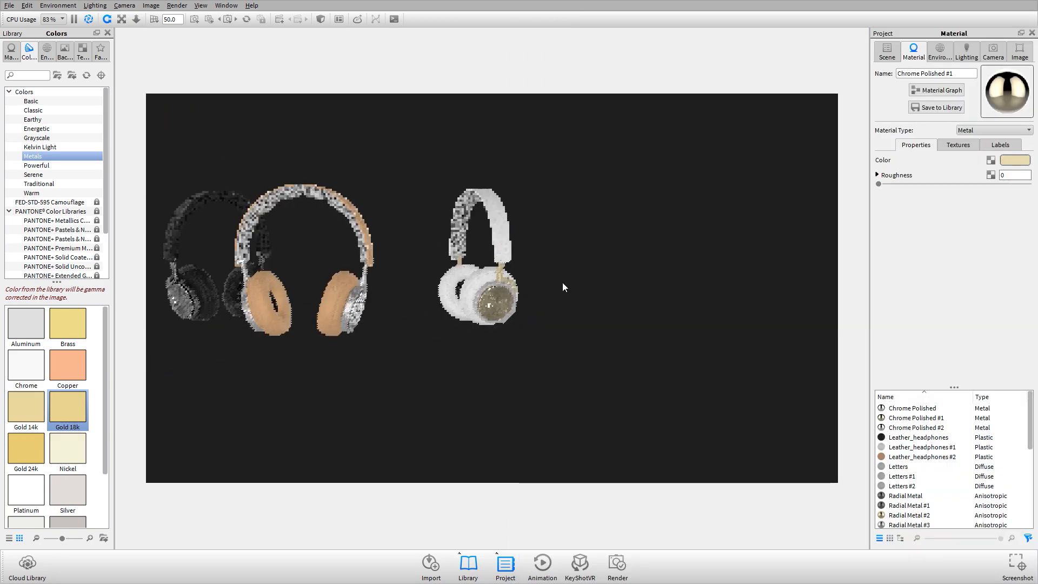
middle_drag(562, 282, 724, 350)
middle_drag(774, 384, 687, 320)
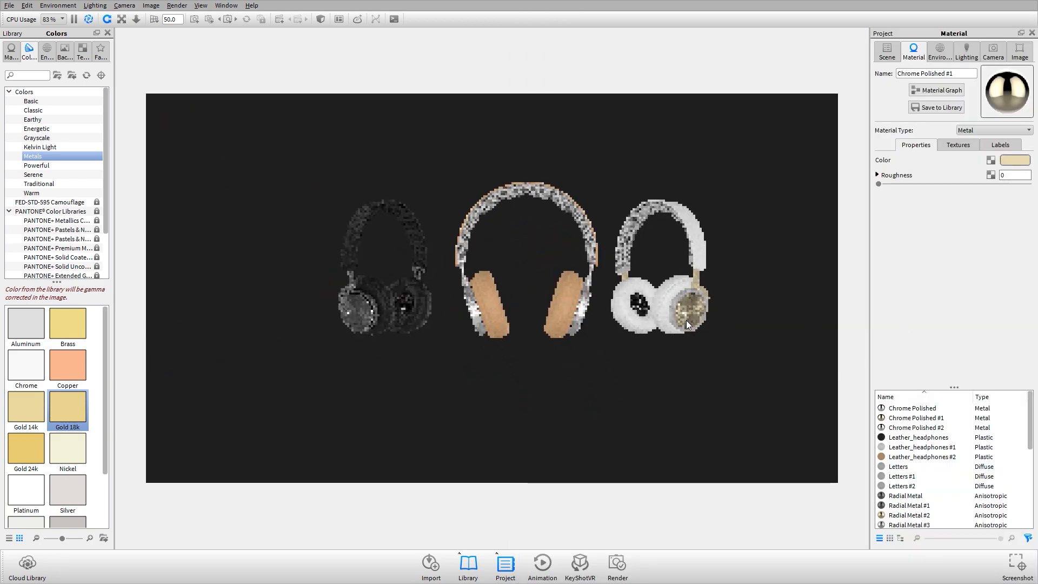
drag(702, 292, 701, 316)
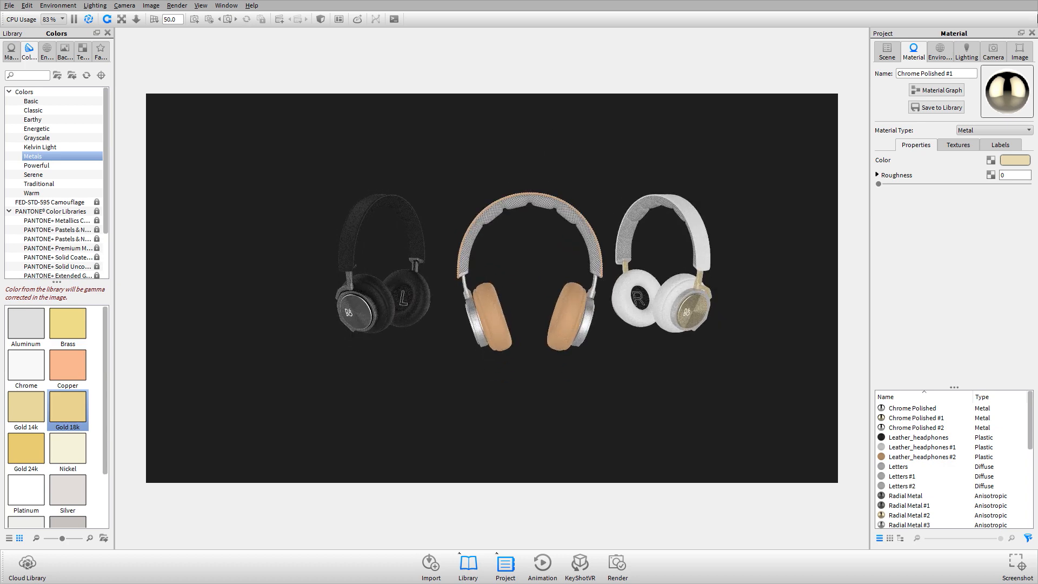
click(90, 19)
click(246, 19)
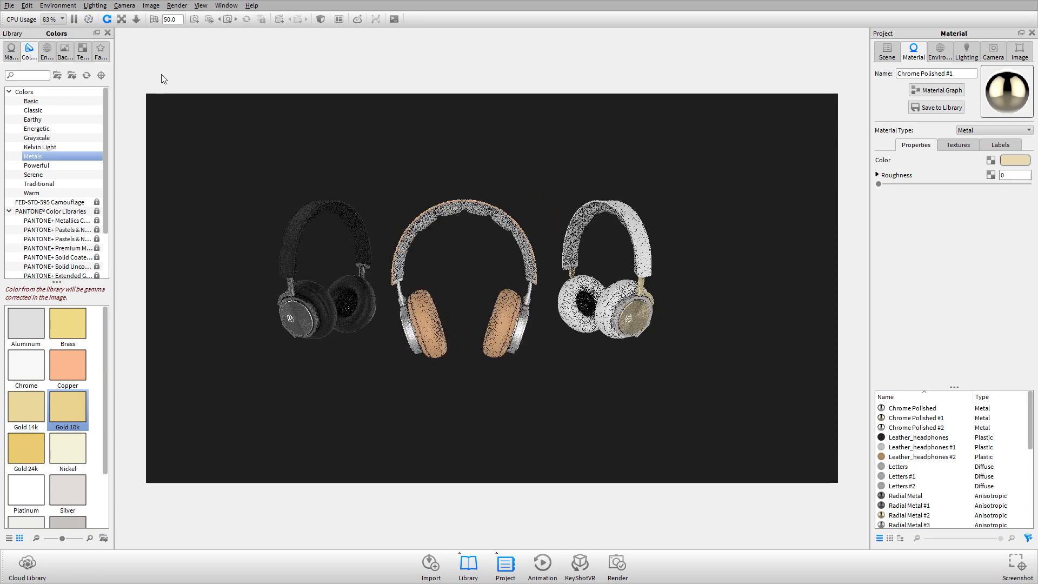
click(993, 51)
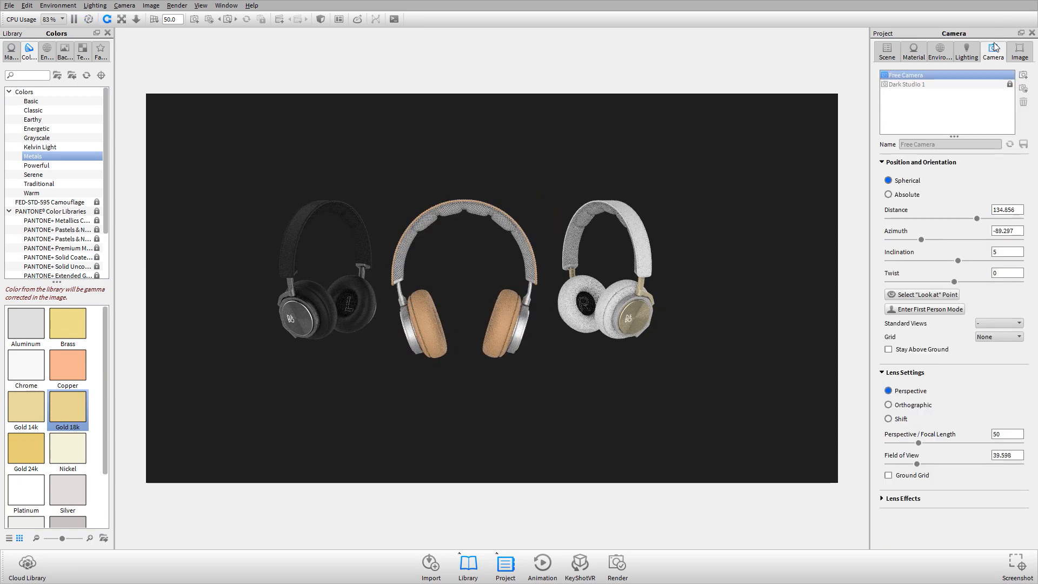
click(946, 84)
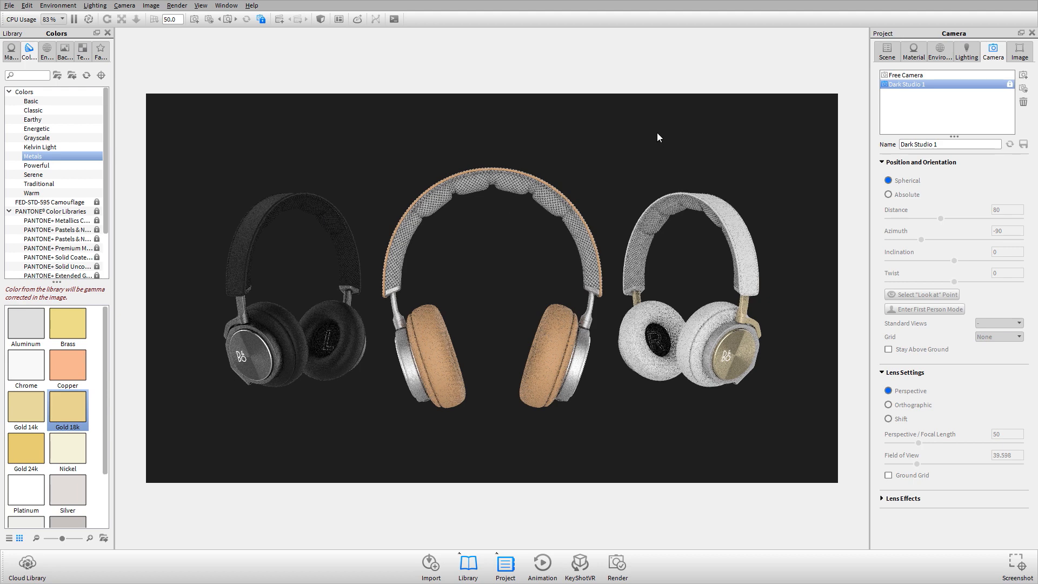
Step: Make the Ground plane visible in the scene tree and clear the selection of the light grey headphones' arm
click(888, 51)
click(891, 128)
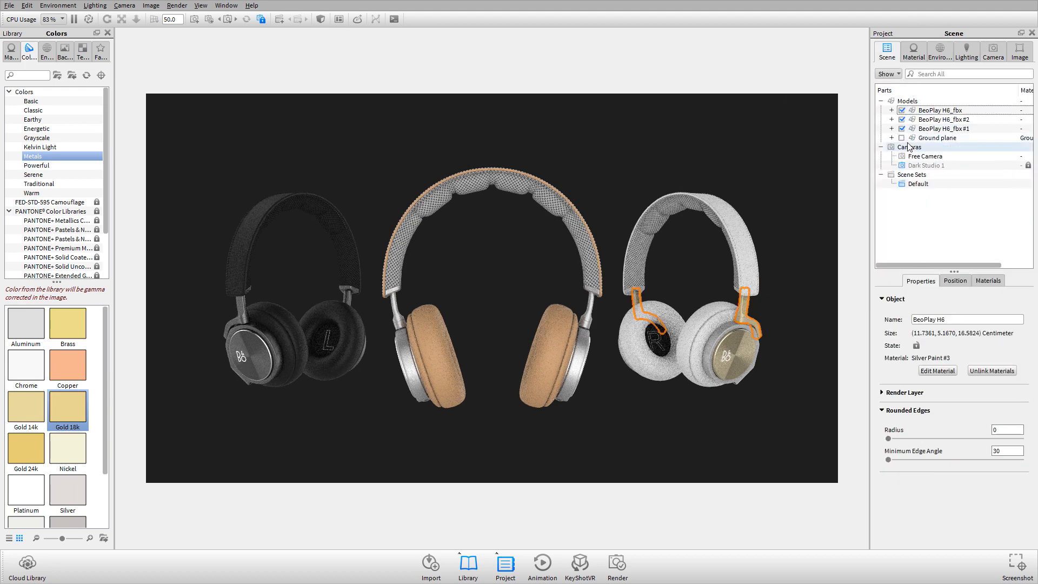
click(902, 138)
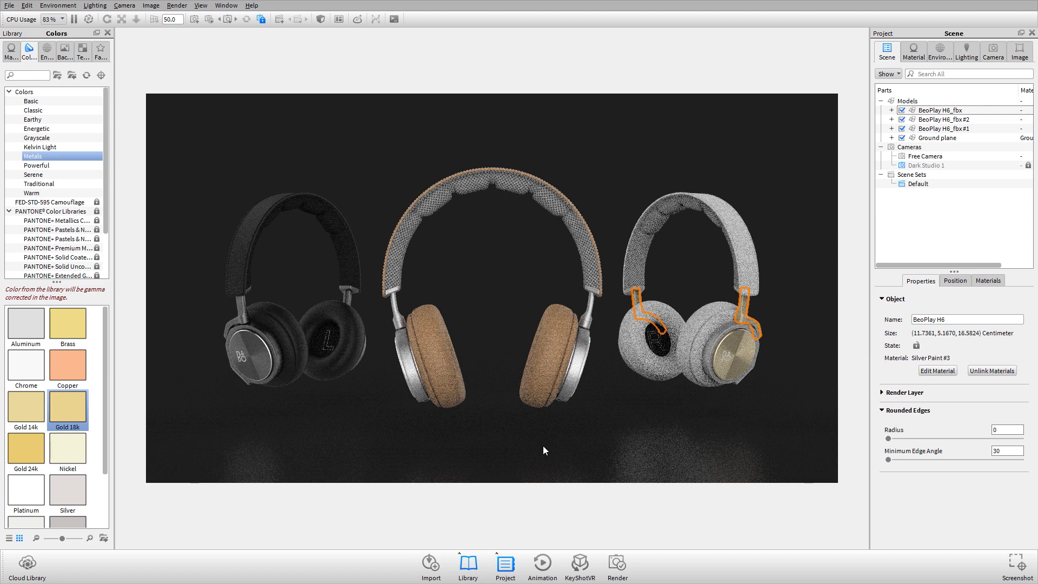
click(731, 132)
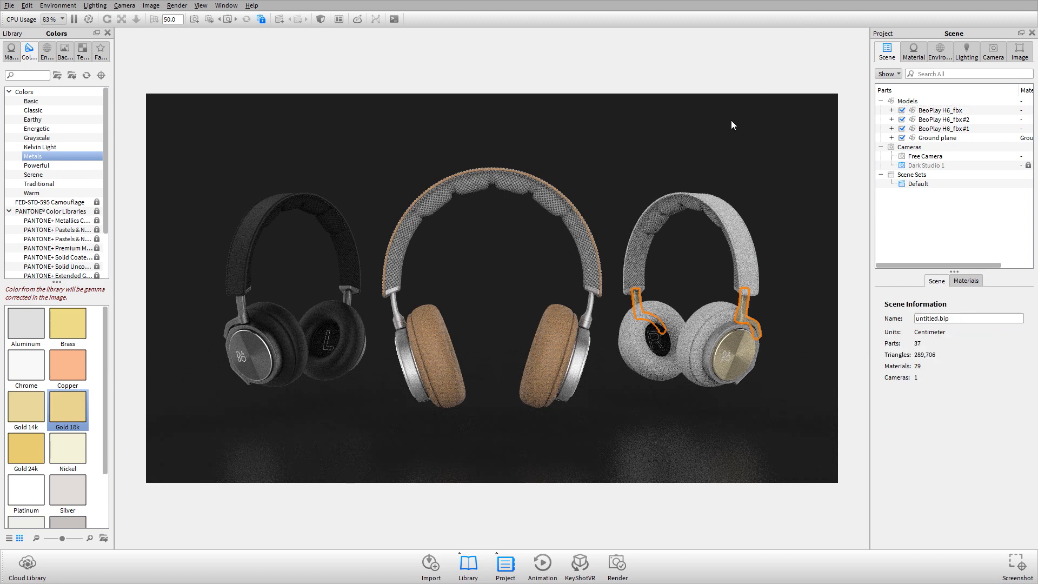
Step: Compare the three-headphone scene with the reference render BeoPlay H6 logo.png in Photos
key(alt+Tab)
key(alt+Tab)
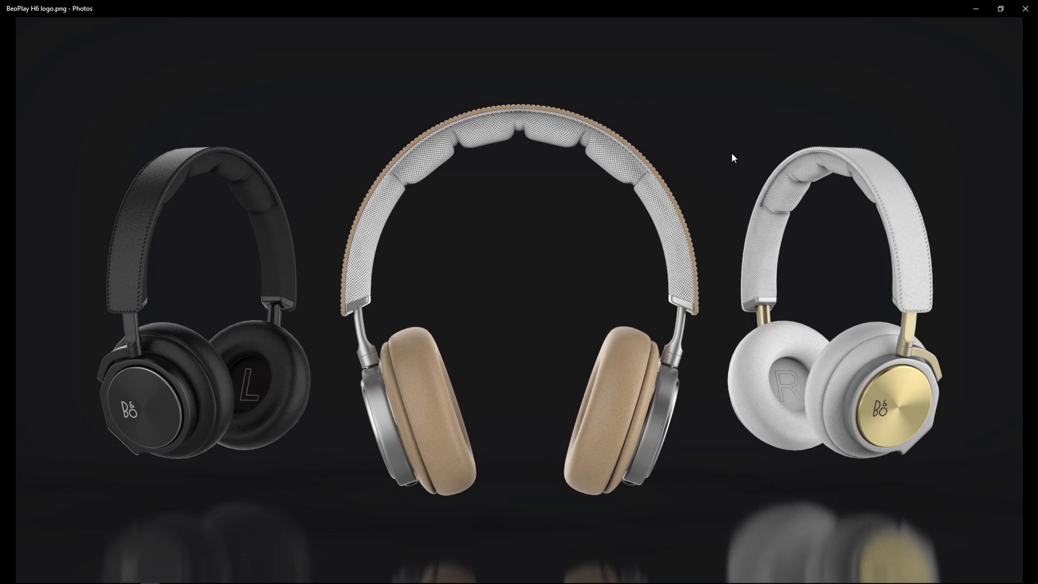
key(alt+Tab)
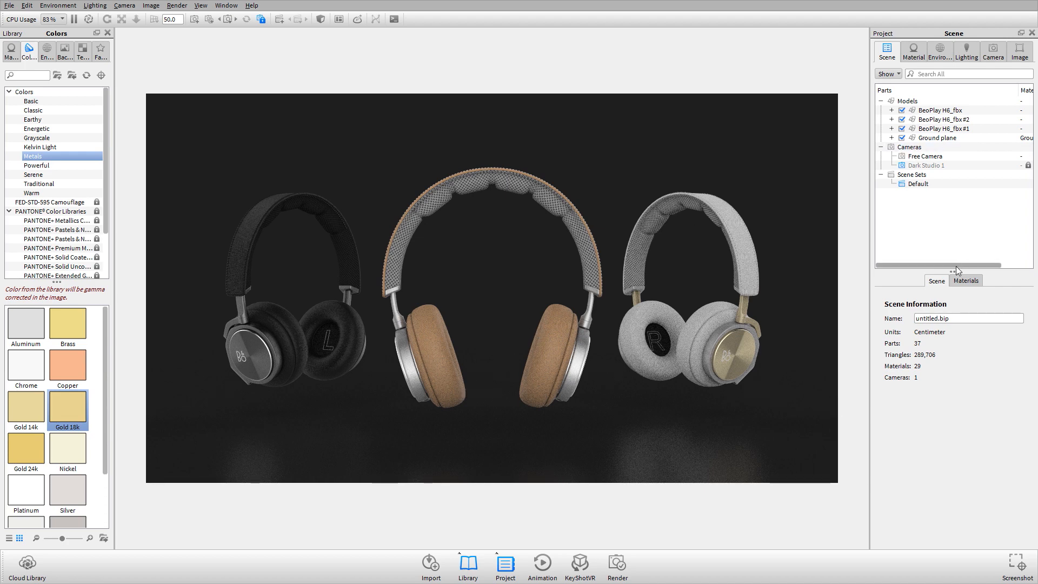
click(970, 221)
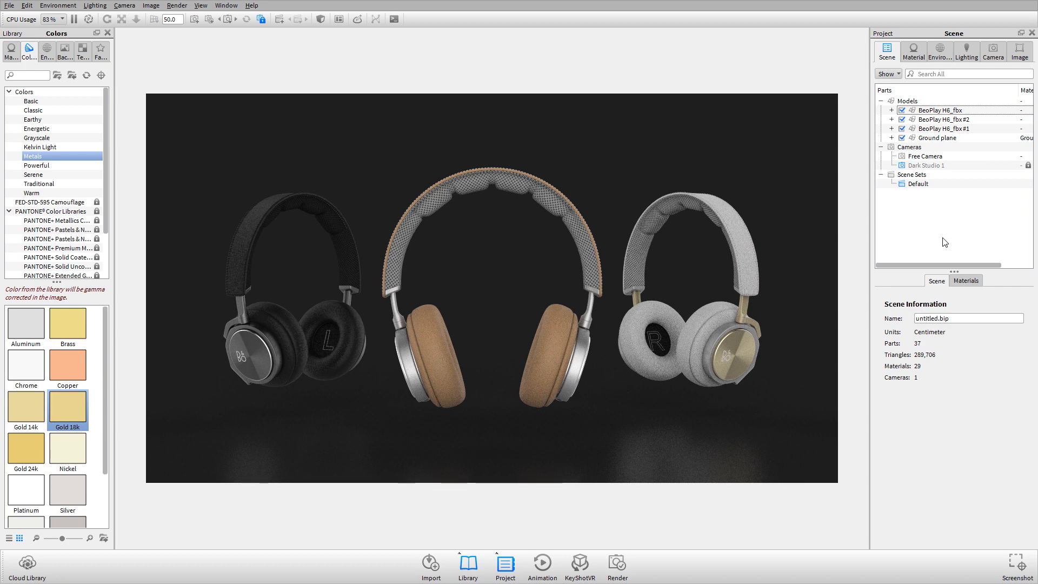
Step: Enable the image effects and set vignetting strength to about 0.217, bloom intensity to 0 and bloom radius to 1
click(993, 49)
click(1020, 50)
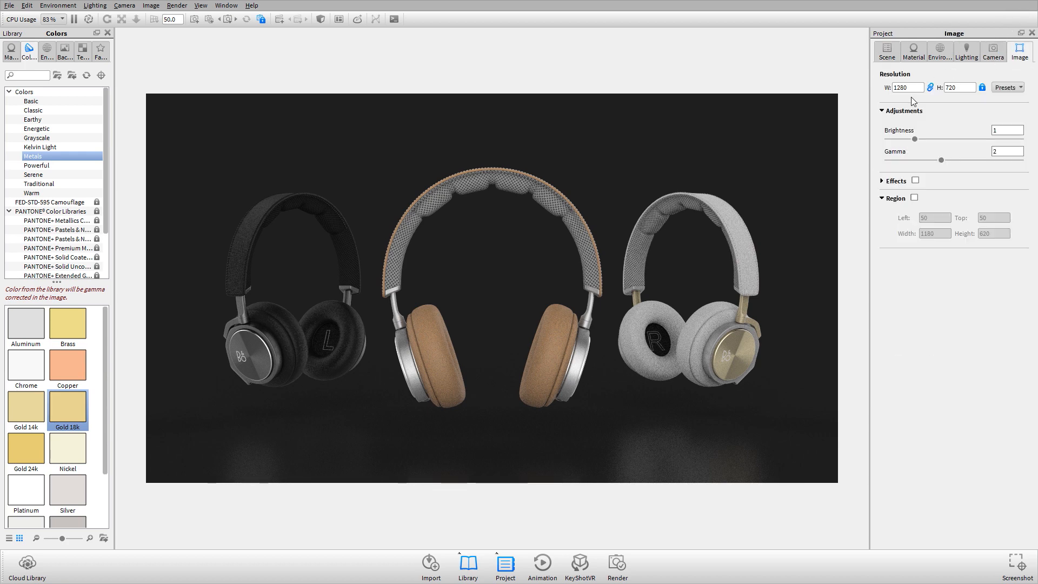
click(902, 110)
click(897, 130)
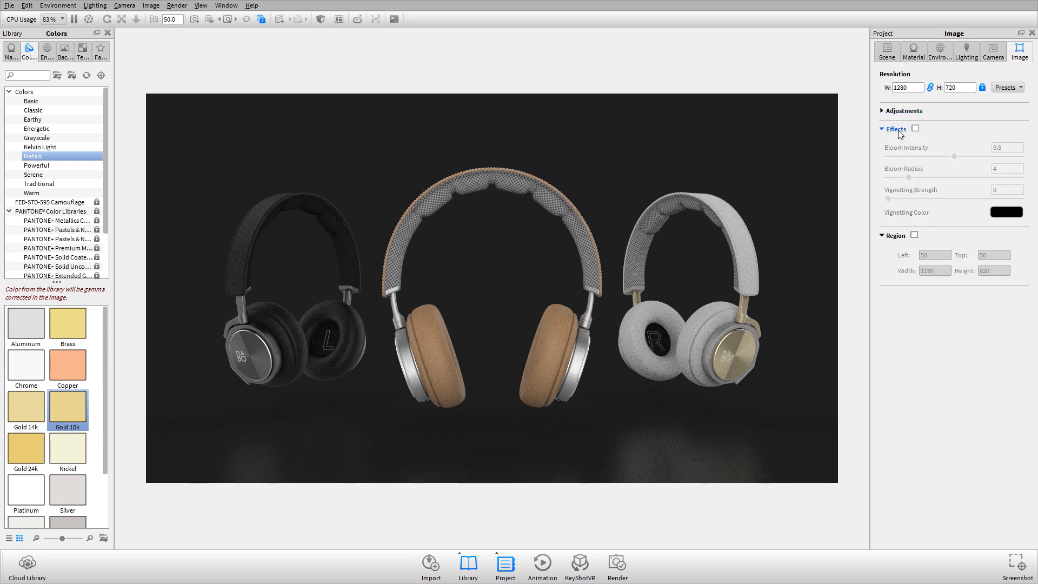
click(916, 129)
drag(888, 199, 918, 200)
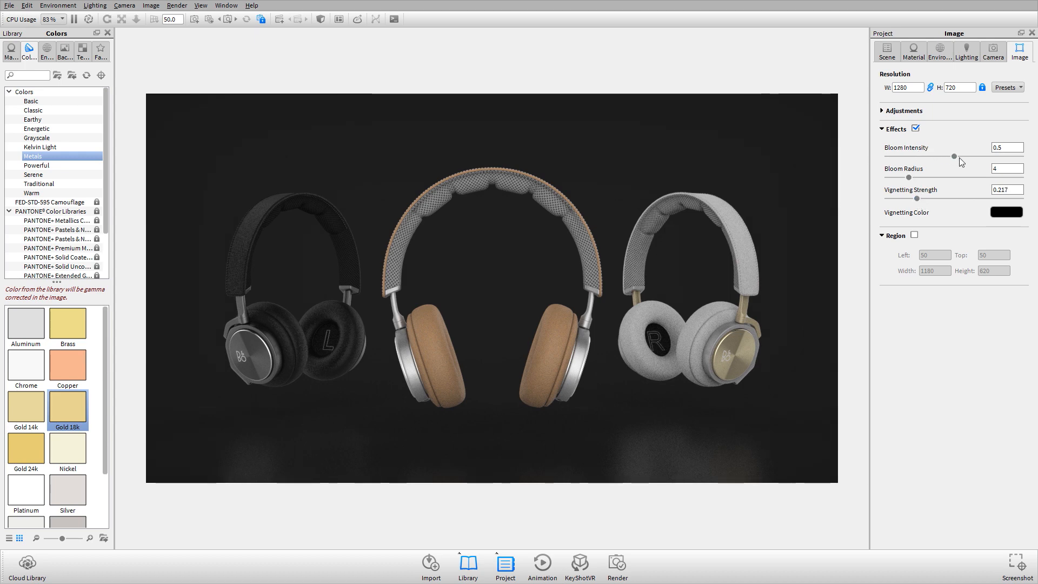
drag(955, 156, 887, 156)
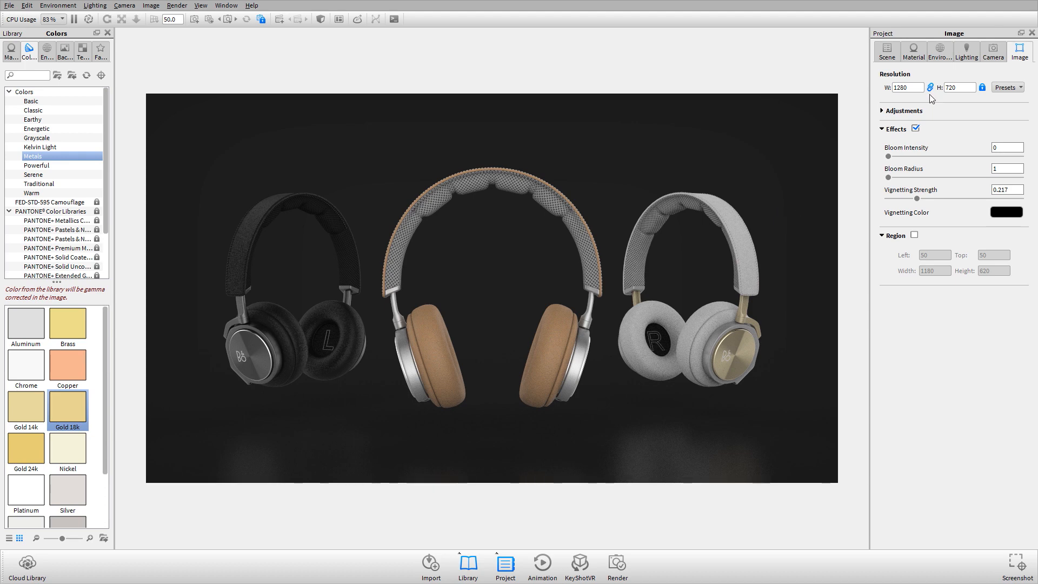
Step: Review the screenshot format, quality and saving options in the general preferences, leaving them as they are
click(993, 51)
click(894, 51)
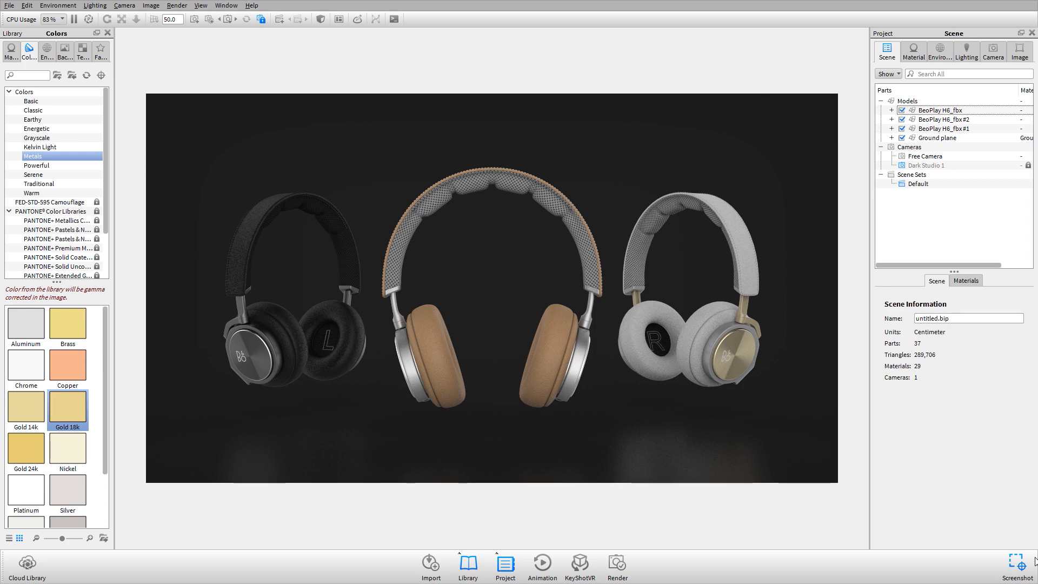
click(28, 5)
click(50, 93)
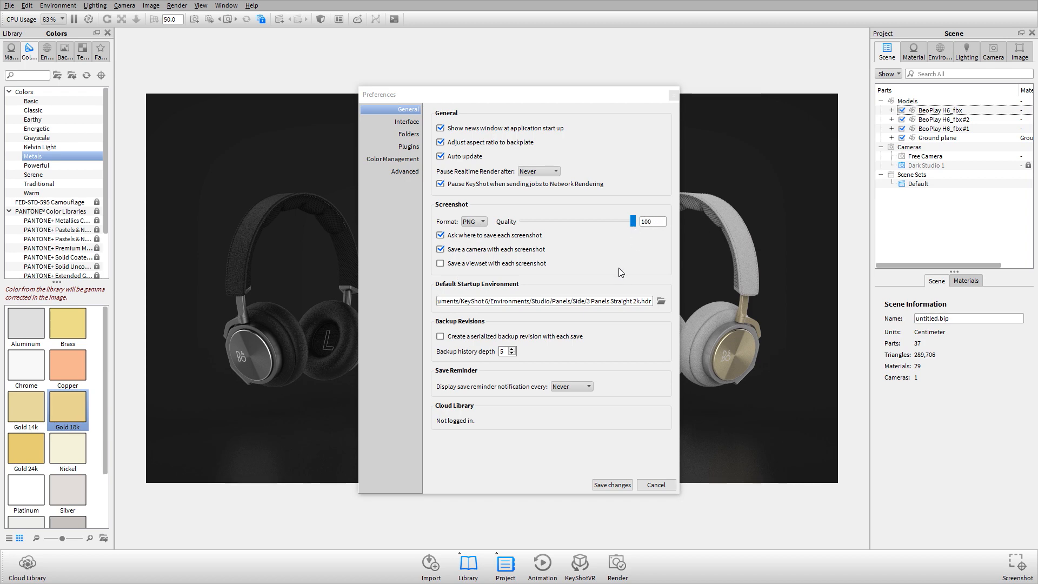
click(673, 97)
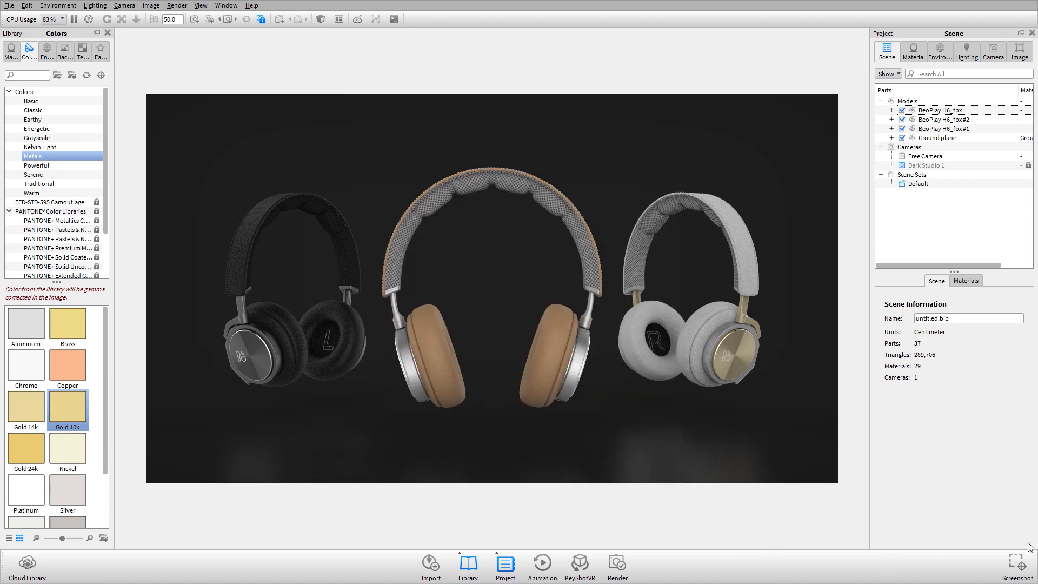
Step: Take a screenshot of the three-headphone scene and save it to the Desktop as a PNG named Beo headphones
key(p)
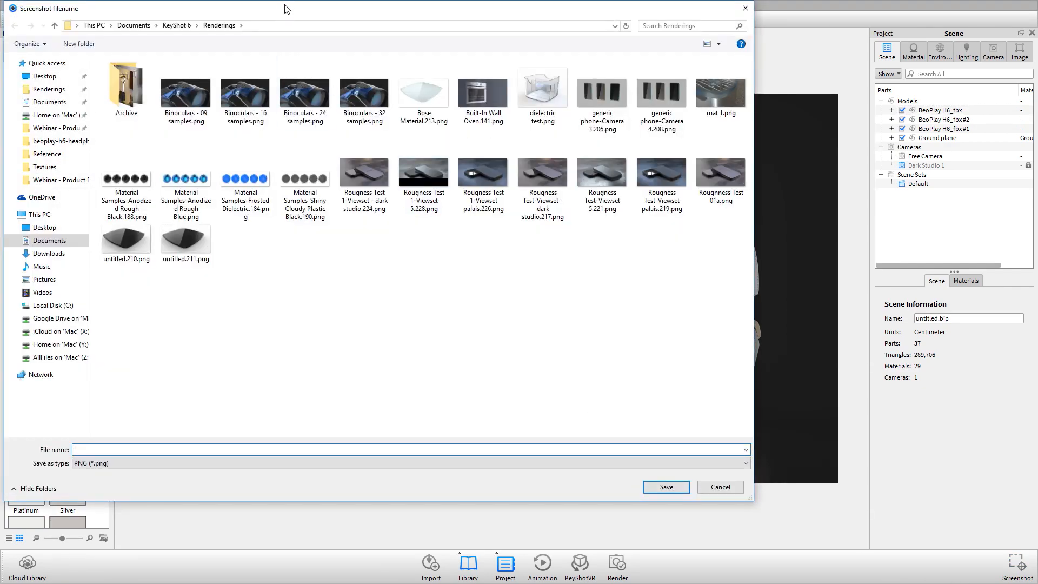
key(Escape)
click(1010, 562)
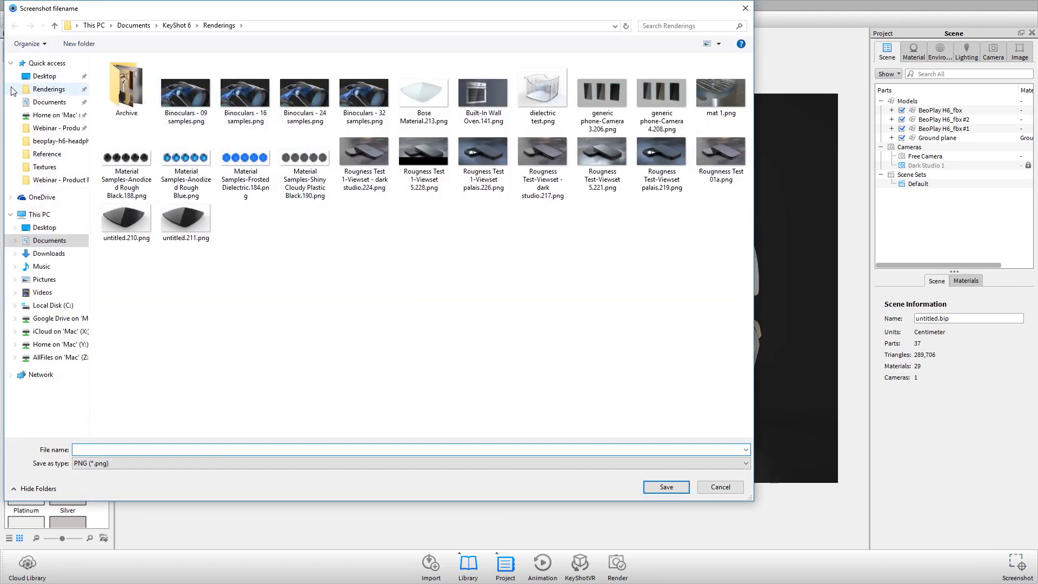
click(45, 76)
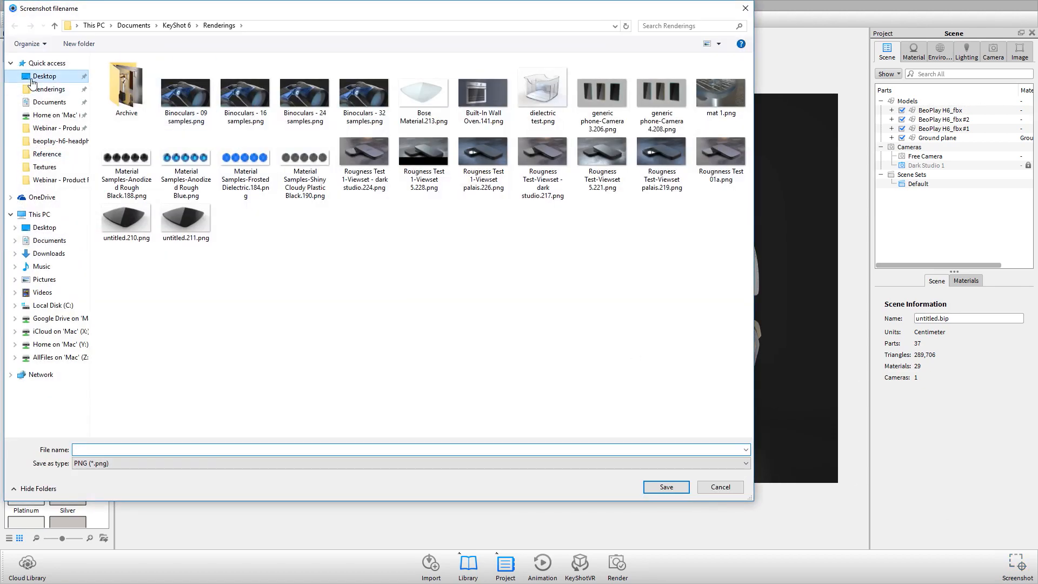
click(93, 449)
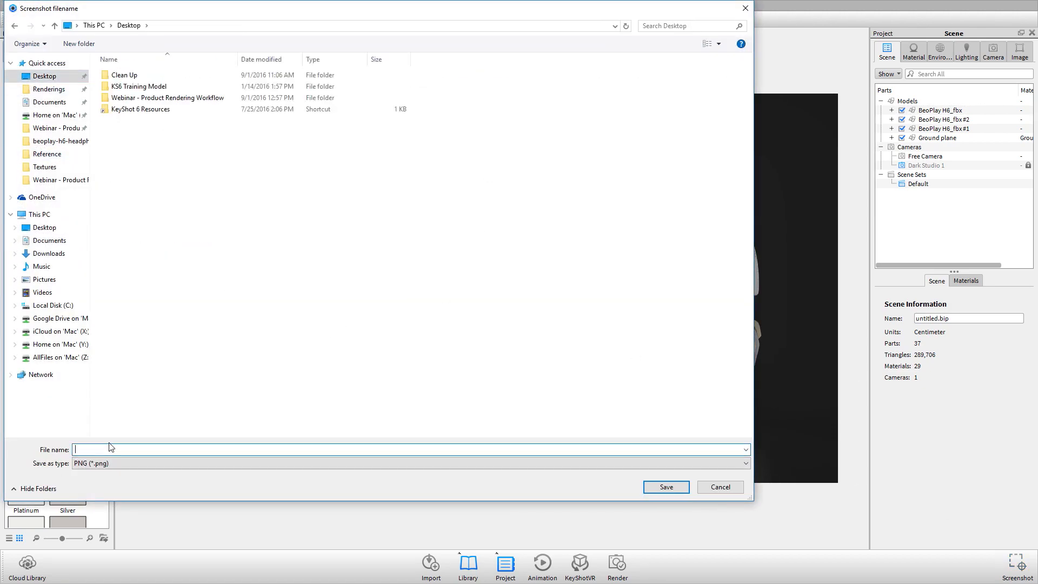
text(Beo headphones)
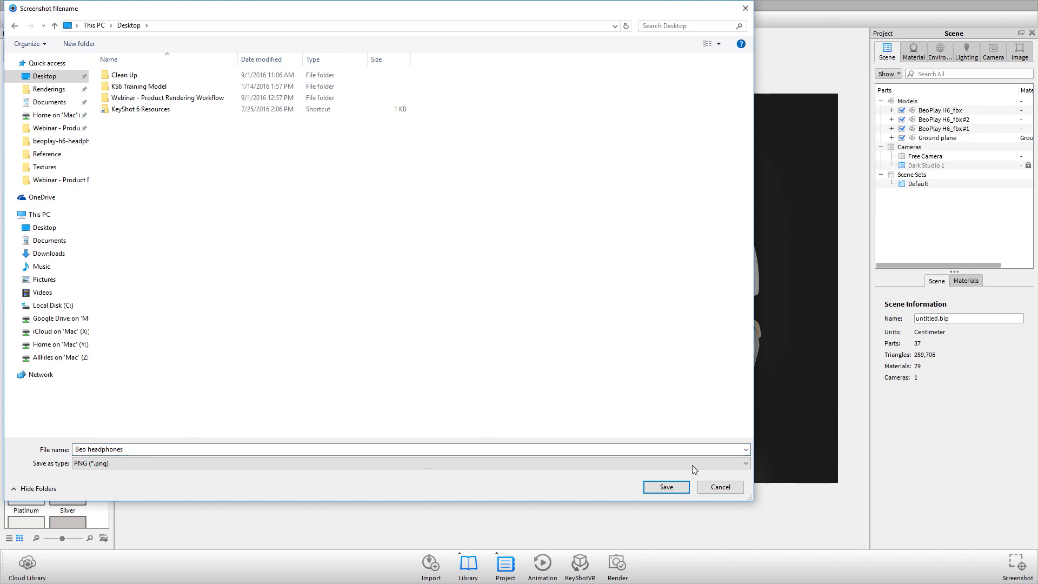
click(666, 488)
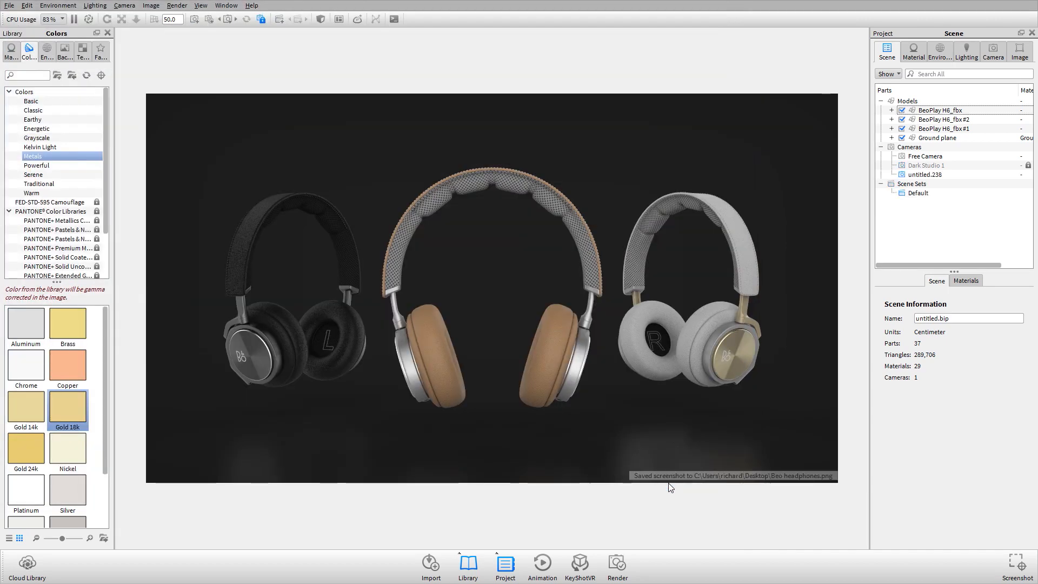